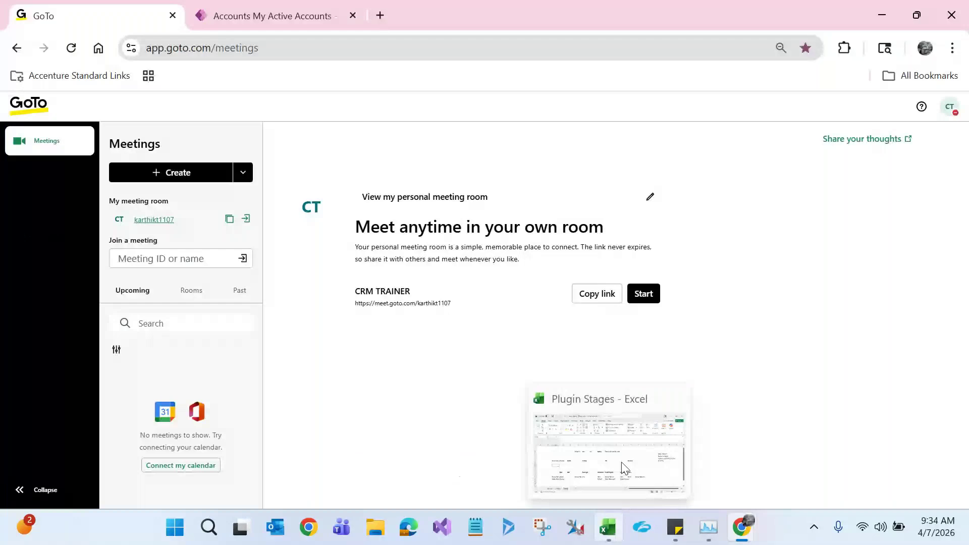
Switch to the Plugin Stages workbook in Excel and review Sheet2's Security Model headings and Sheet3's business unit hierarchy
left_click(677, 305)
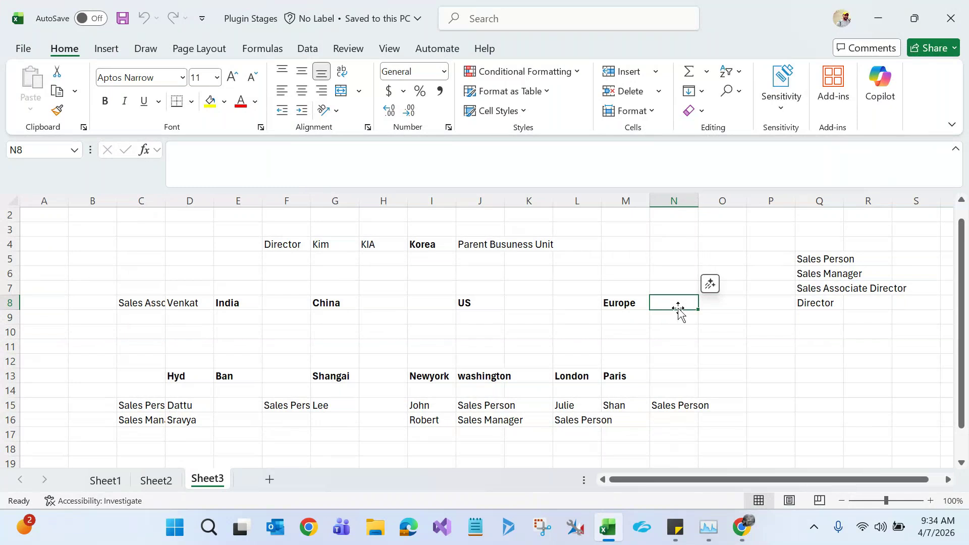
left_click(171, 480)
left_click(433, 233)
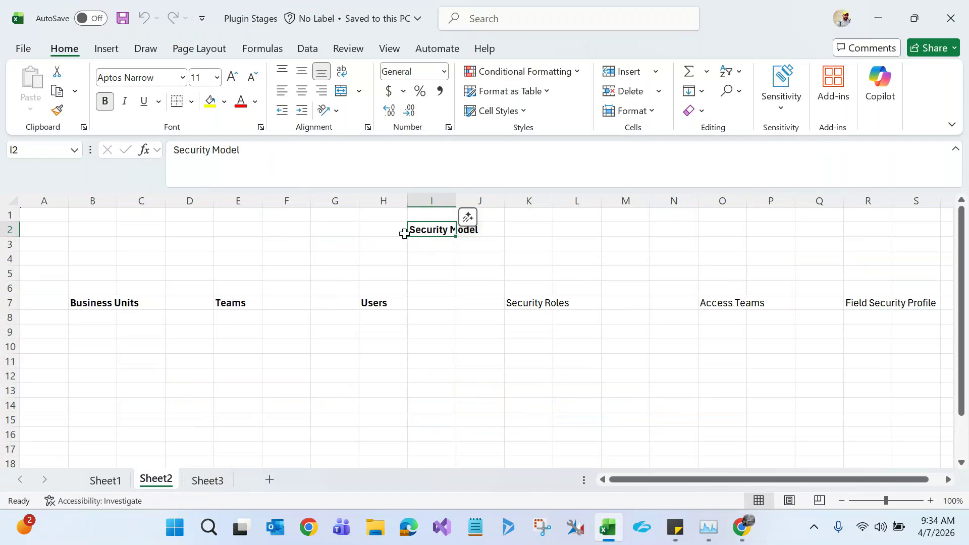
left_click(95, 304)
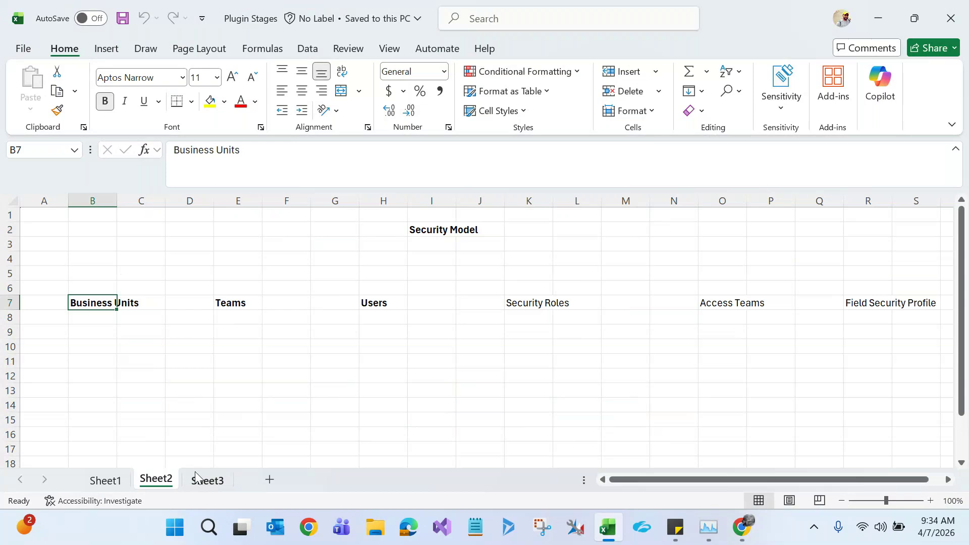
left_click(206, 480)
left_click(422, 243)
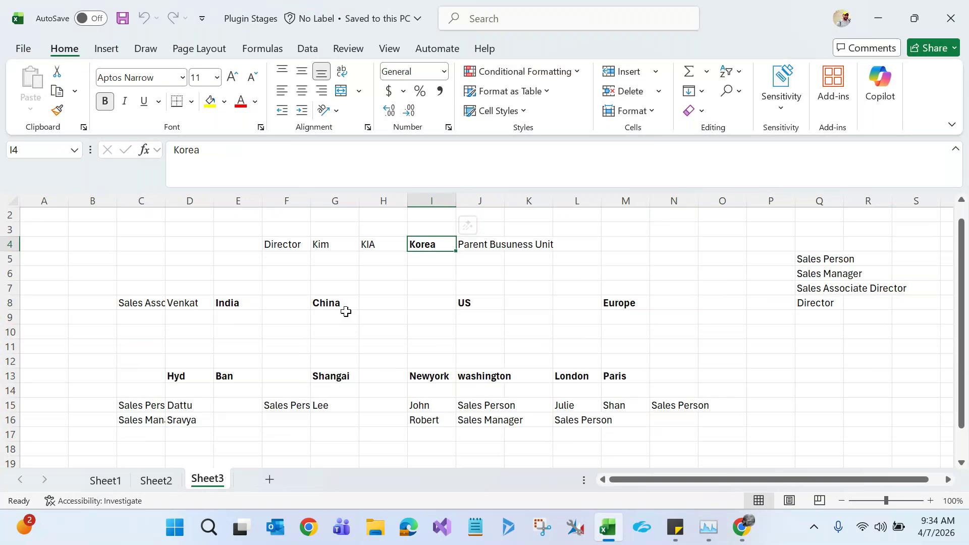
left_click(161, 482)
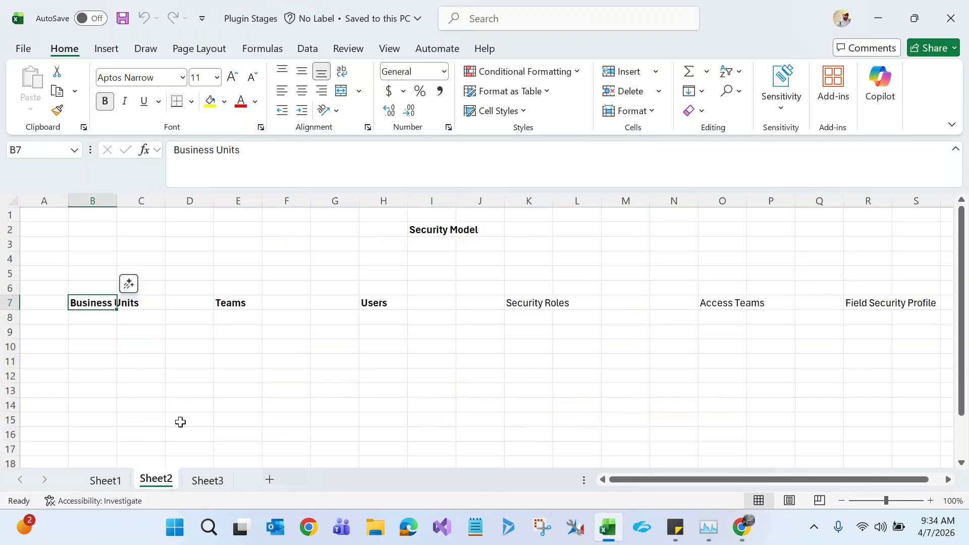
left_click(237, 304)
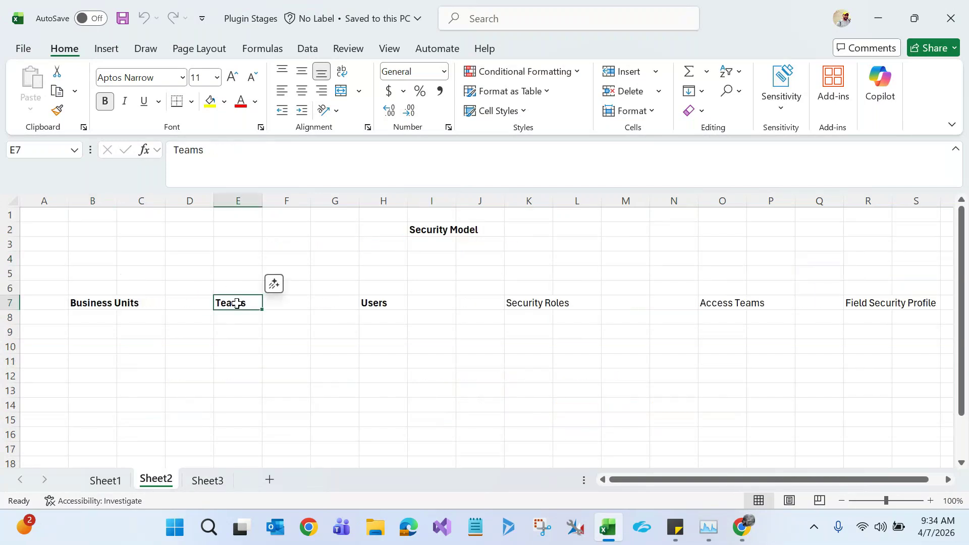
Review the Users and Security Roles components of the Security Model on Sheet2
key("alt+Tab")
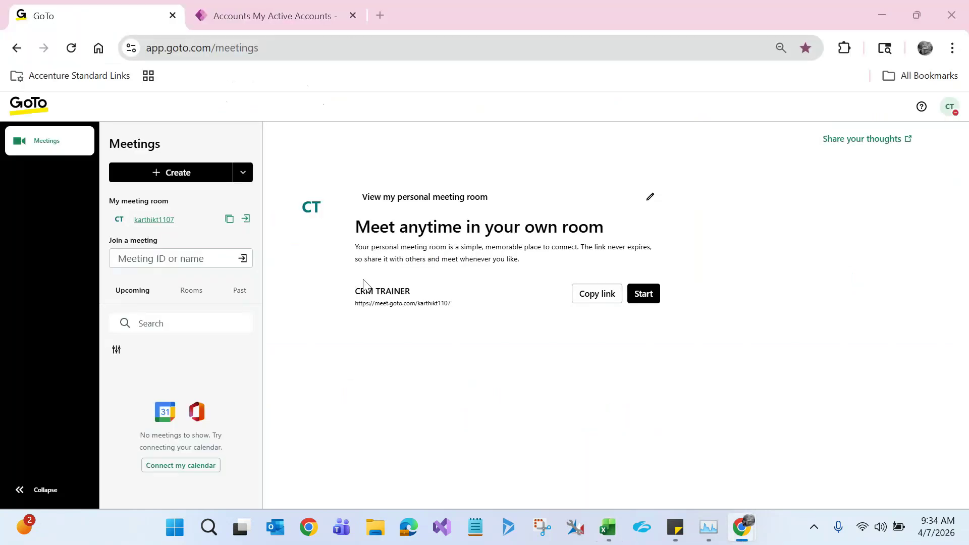
key("alt+Tab")
left_click(207, 480)
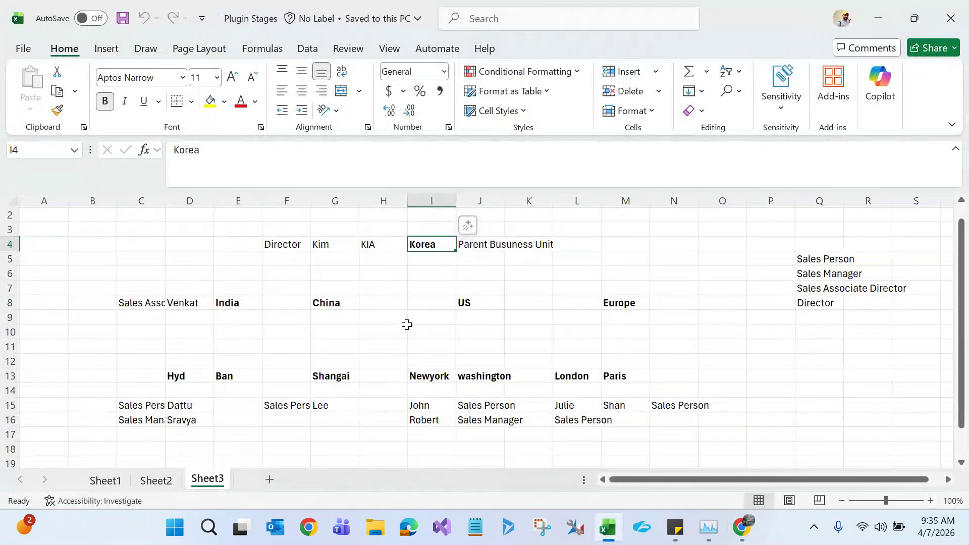
left_click(169, 480)
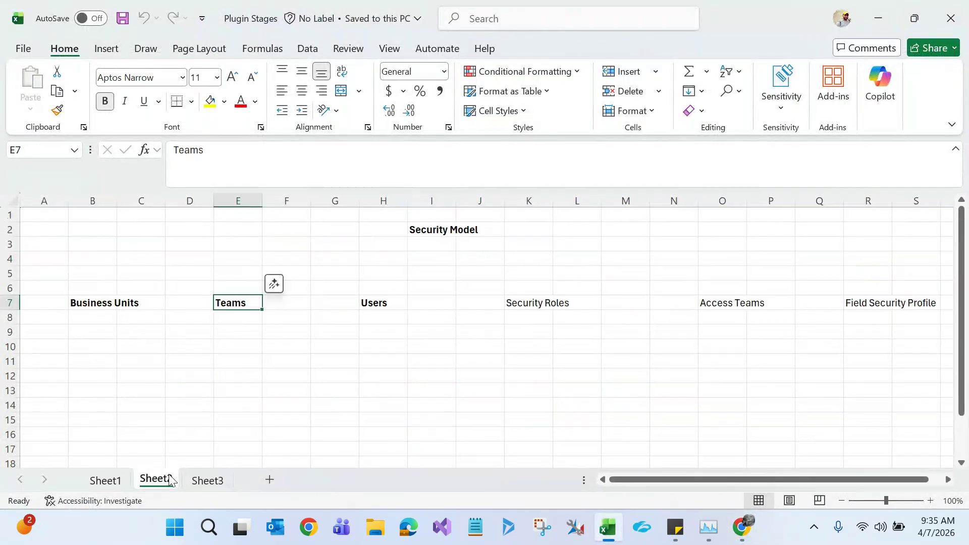
left_click(389, 301)
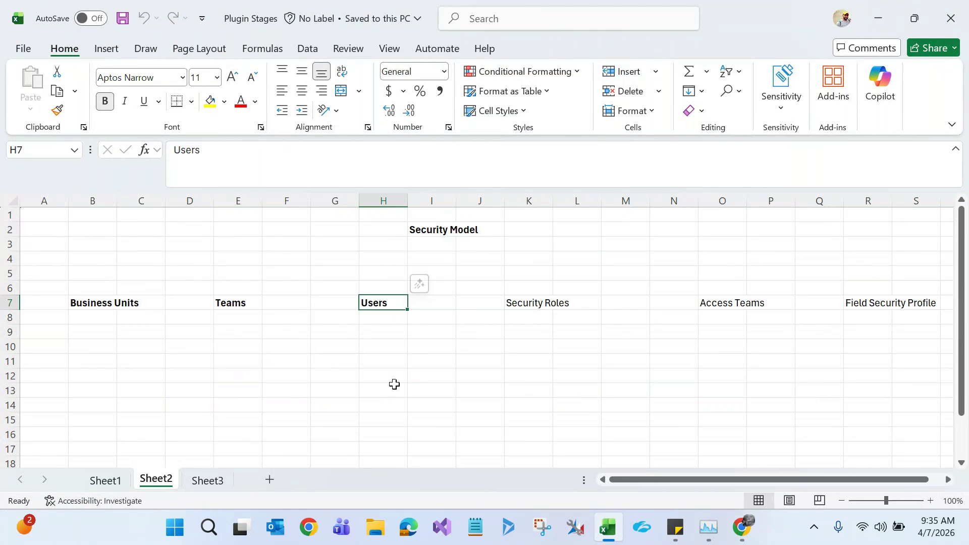
key("alt+Tab")
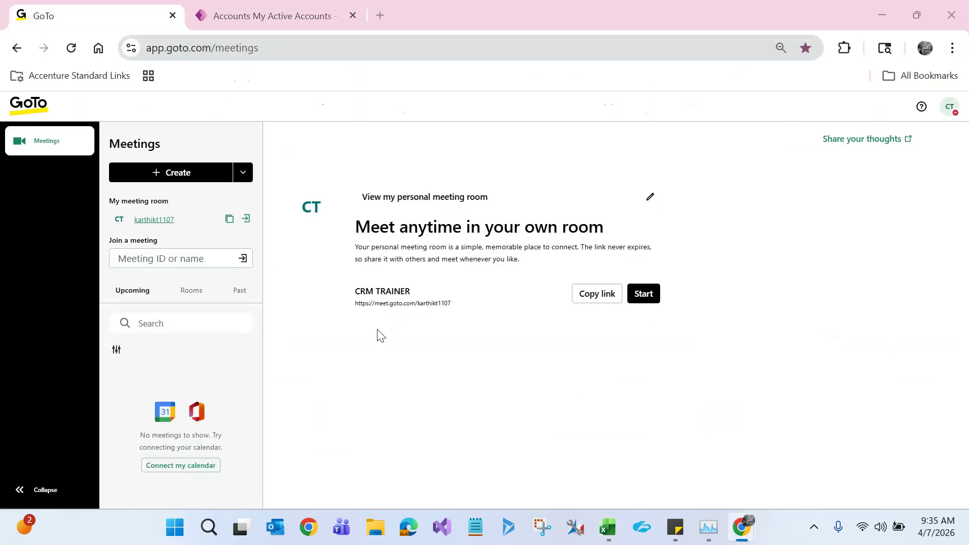
key("alt+Tab")
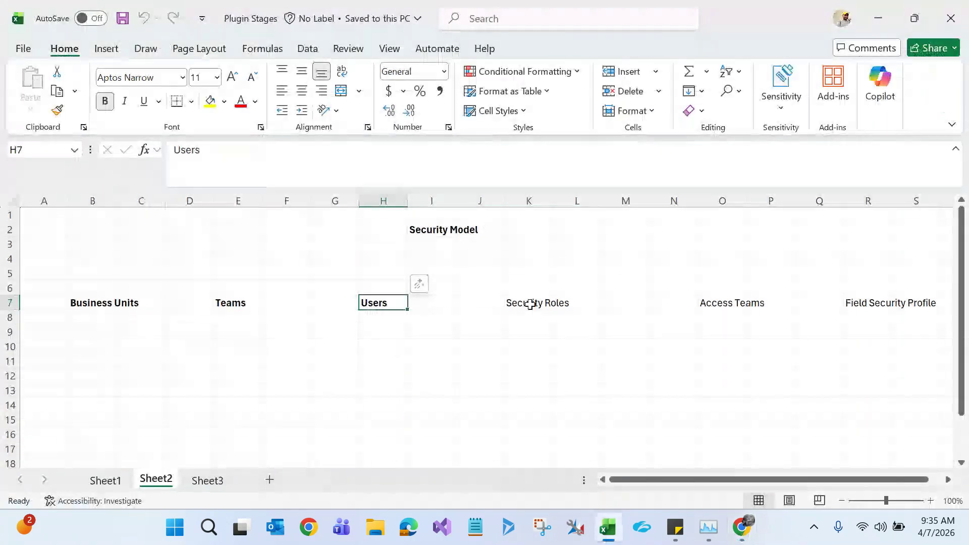
left_click(528, 304)
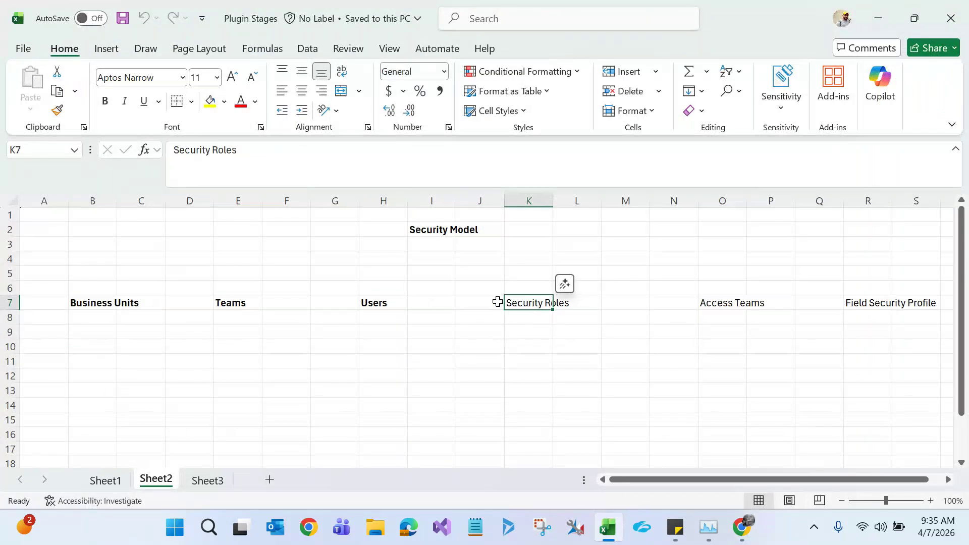
Examine the list of sales roles in column Q of Sheet3, from Sales Person to Director
left_click(207, 481)
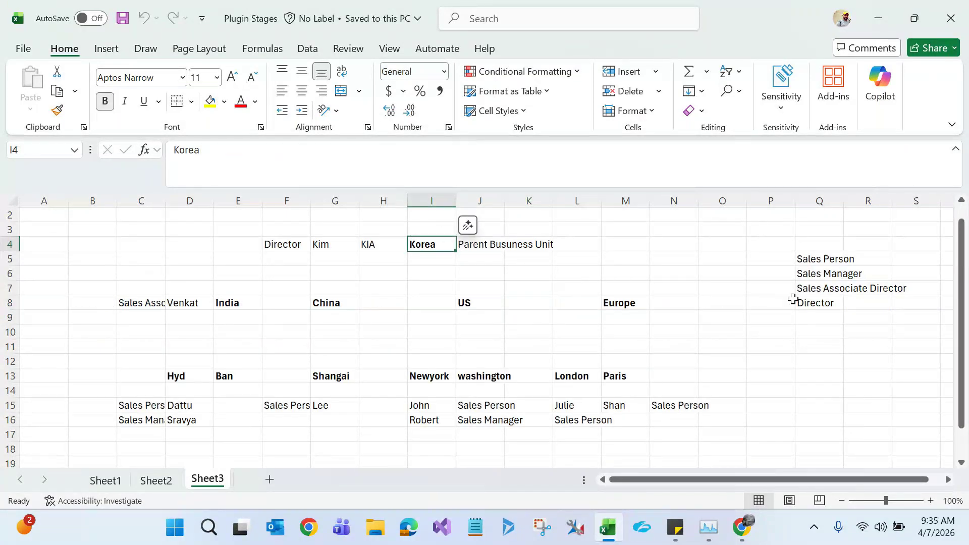
left_click(824, 260)
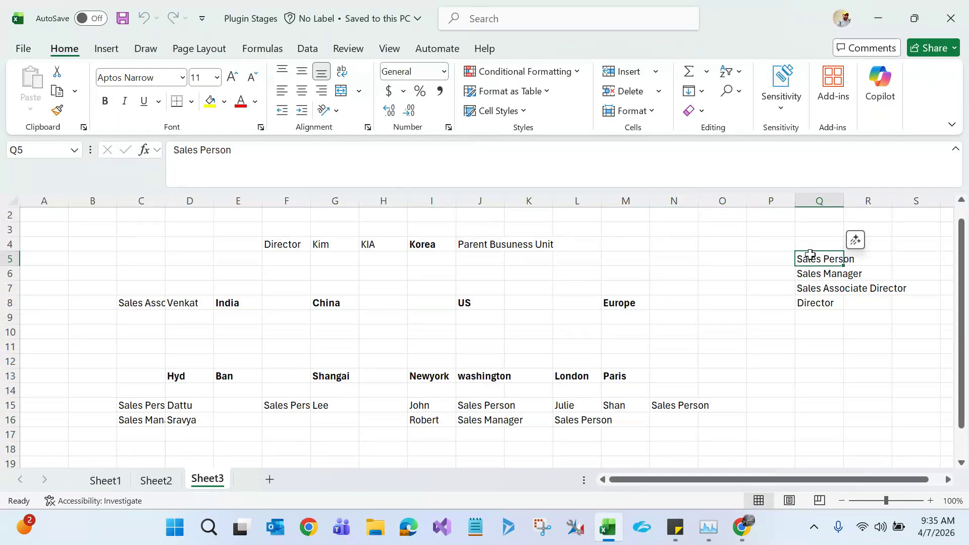
left_click(822, 276)
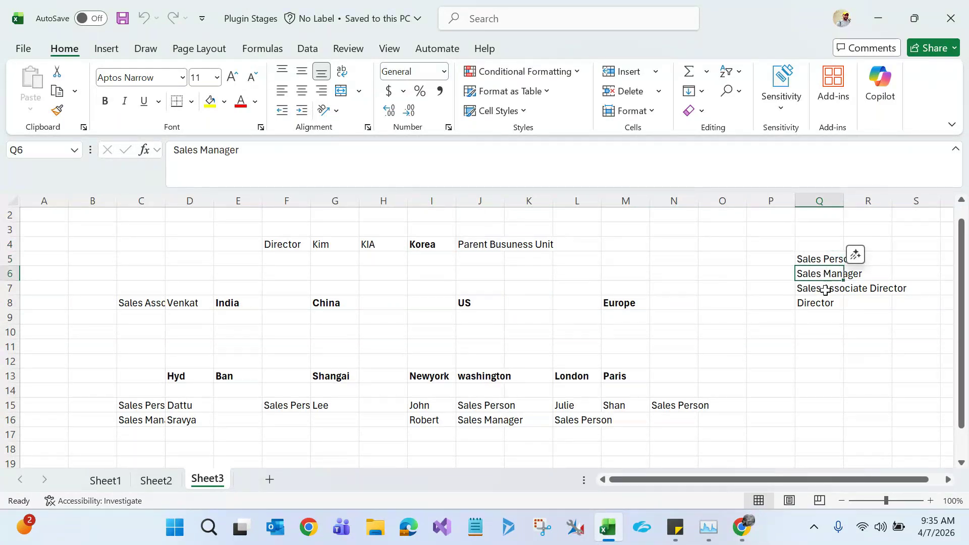
left_click(825, 290)
left_click(825, 303)
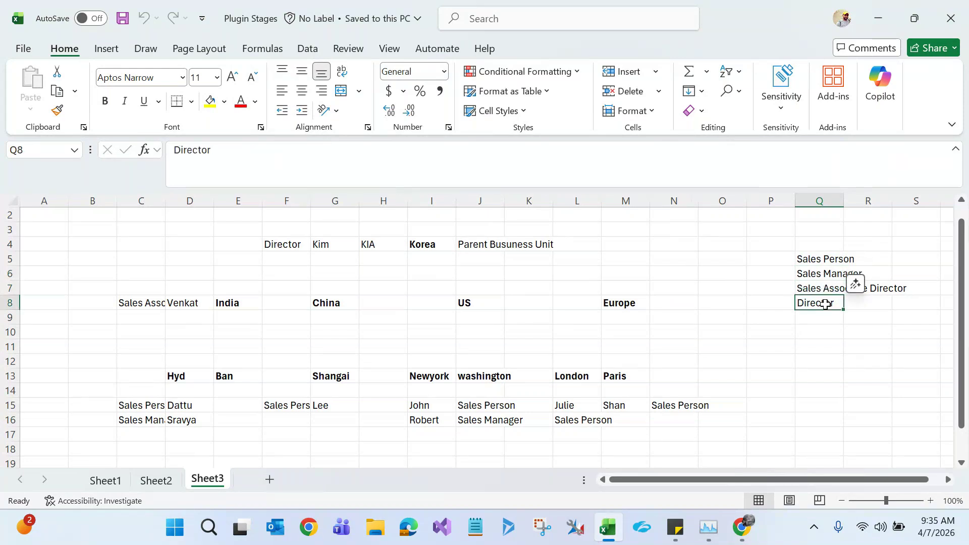
left_click(817, 376)
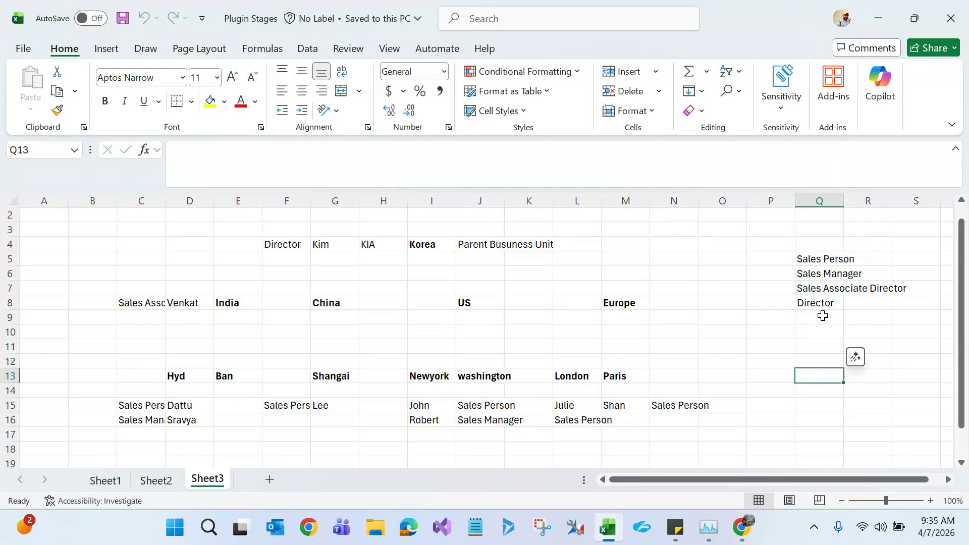
left_click(825, 256)
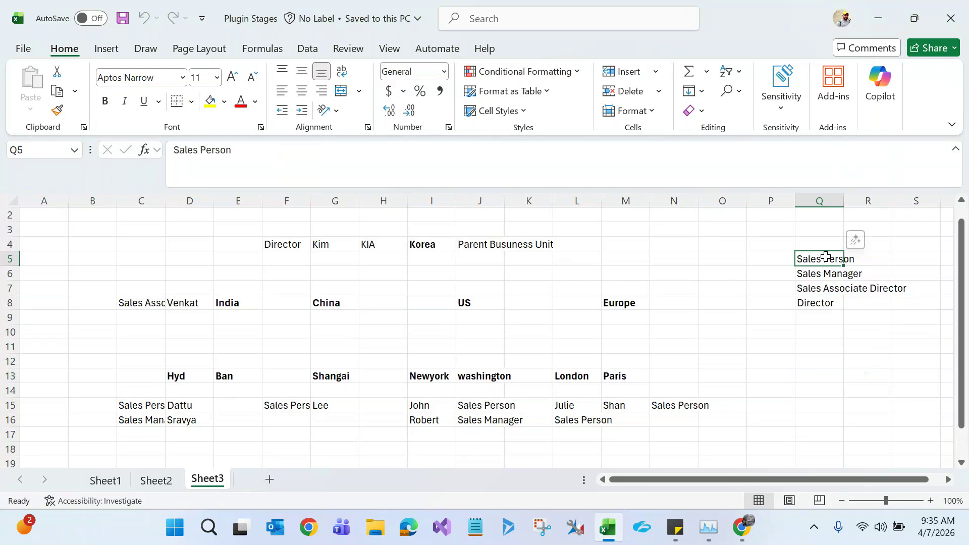
left_click(824, 274)
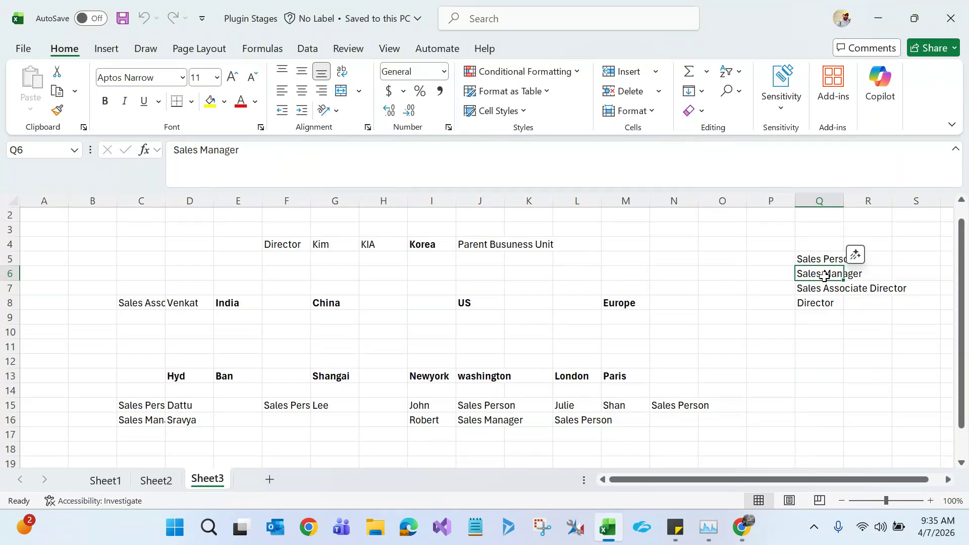
left_click(825, 285)
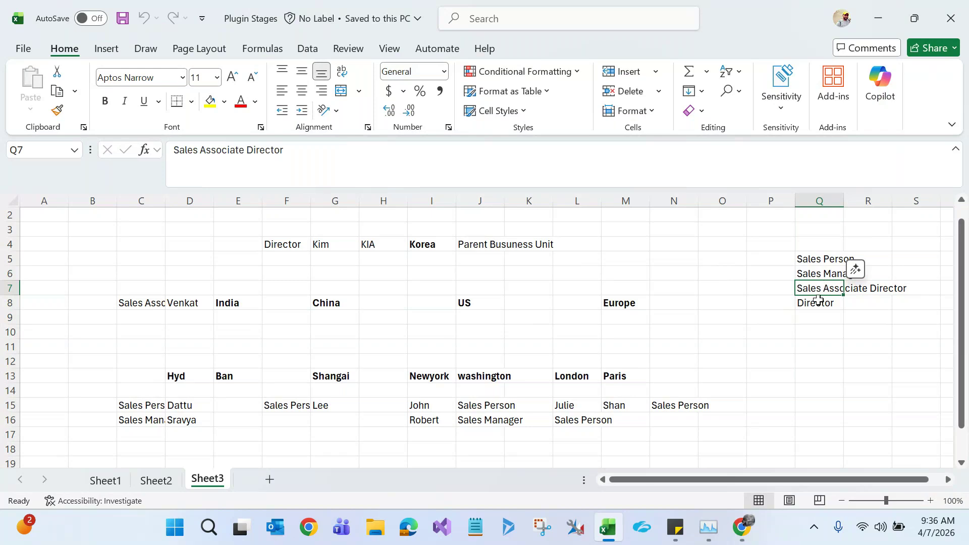
left_click(817, 302)
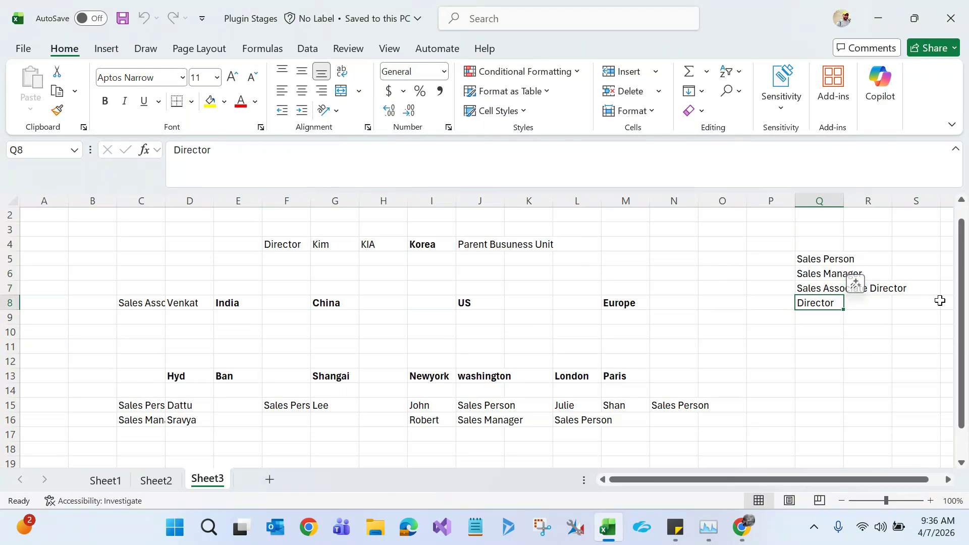
Enter the role title Sales Person in cell C22, in the empty area below the business unit hierarchy on Sheet3
left_click_drag(964, 328, 965, 358)
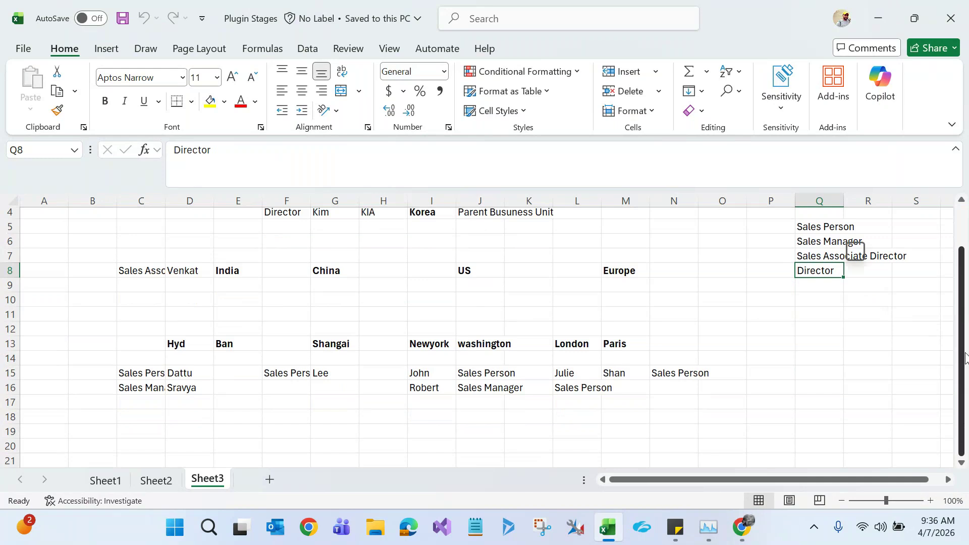
left_click(824, 226)
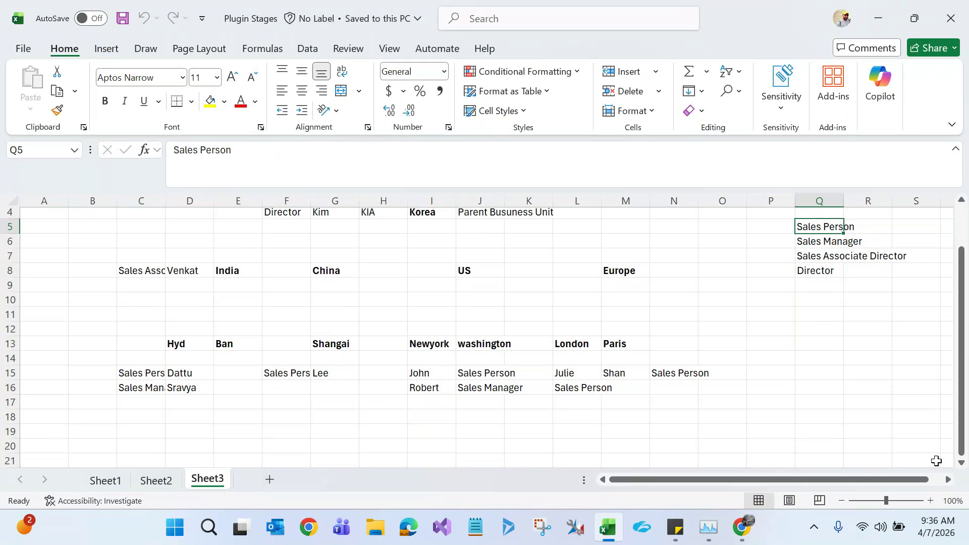
left_click(961, 464)
left_click(963, 465)
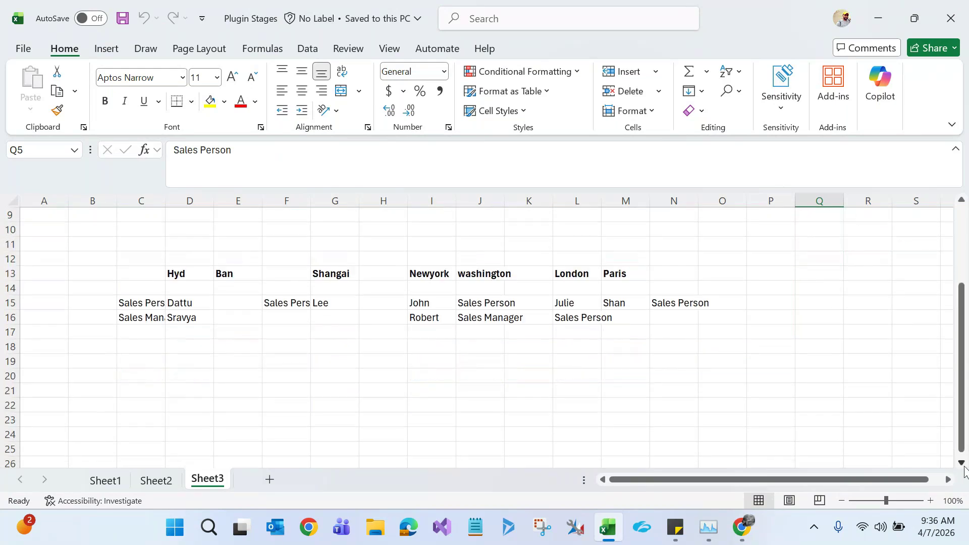
left_click(964, 465)
left_click(964, 465)
left_click(963, 465)
left_click(964, 465)
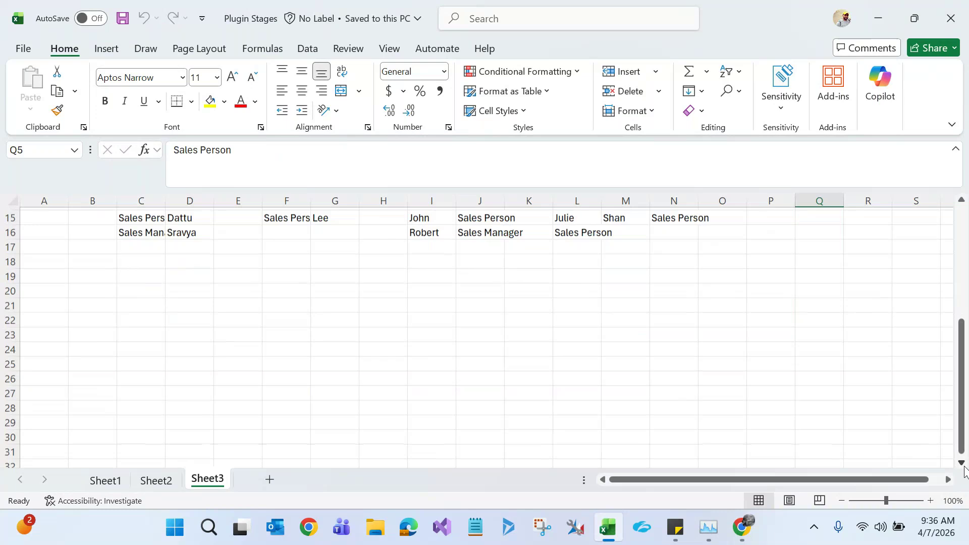
left_click(145, 319)
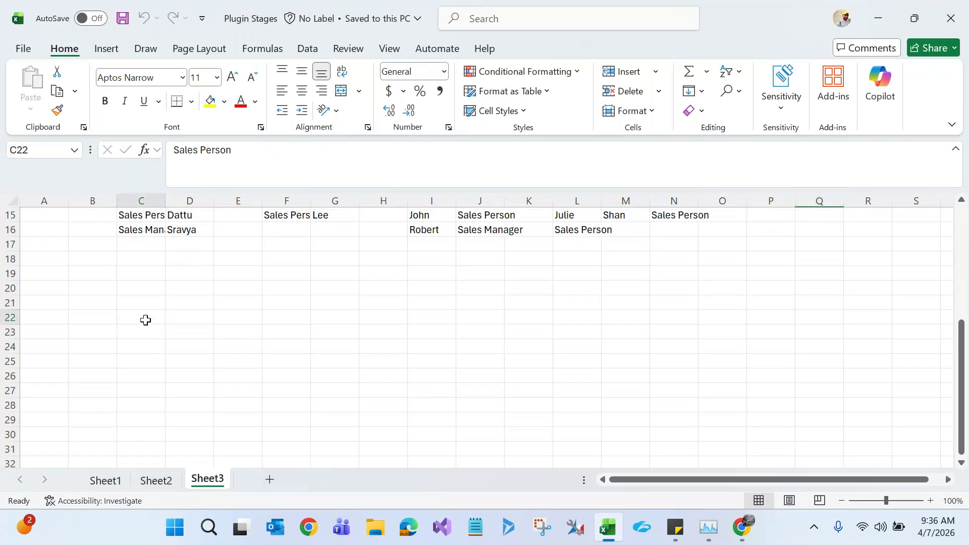
type("Sales")
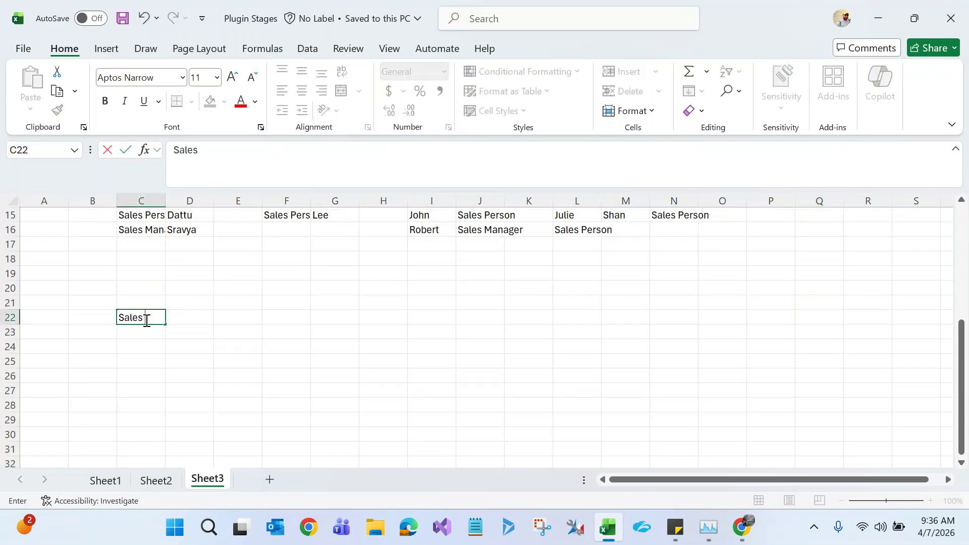
type(" Person")
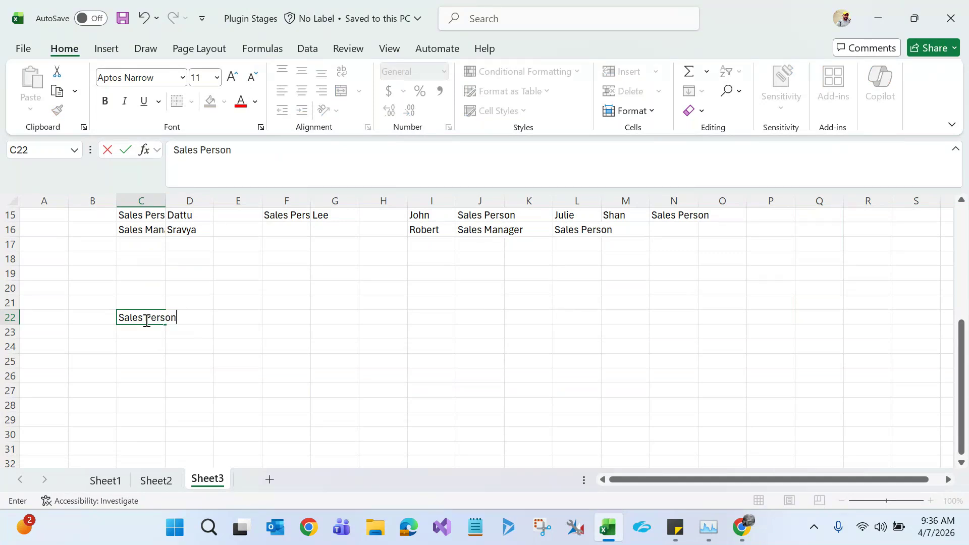
left_click(140, 350)
Enter the row labels Account in B25 and Employee in B26 below the Sales Person title
left_click(84, 364)
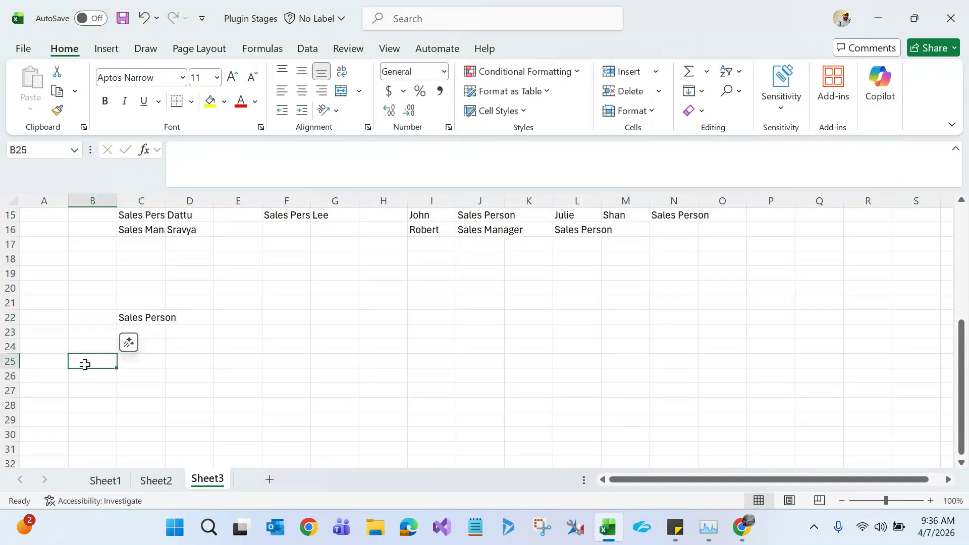
type("Account")
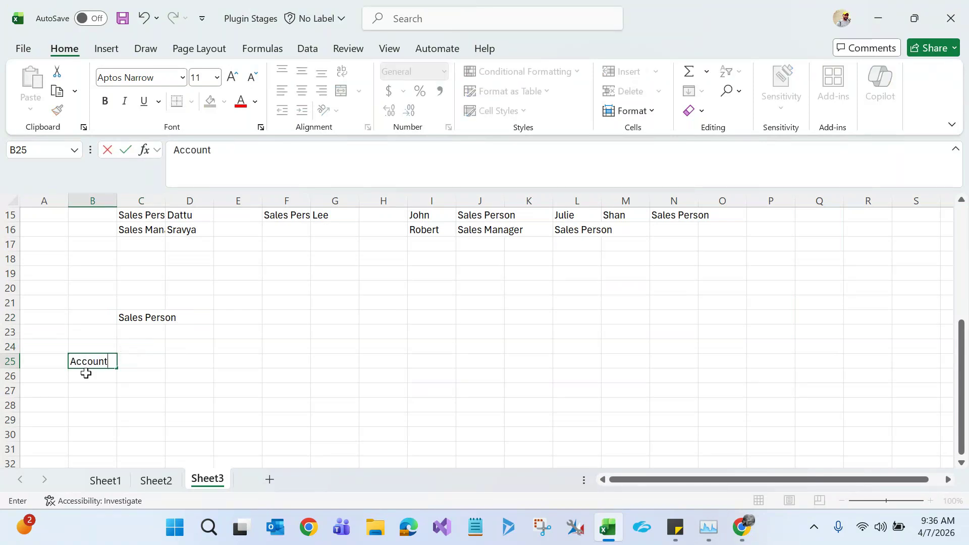
left_click(86, 376)
type("E")
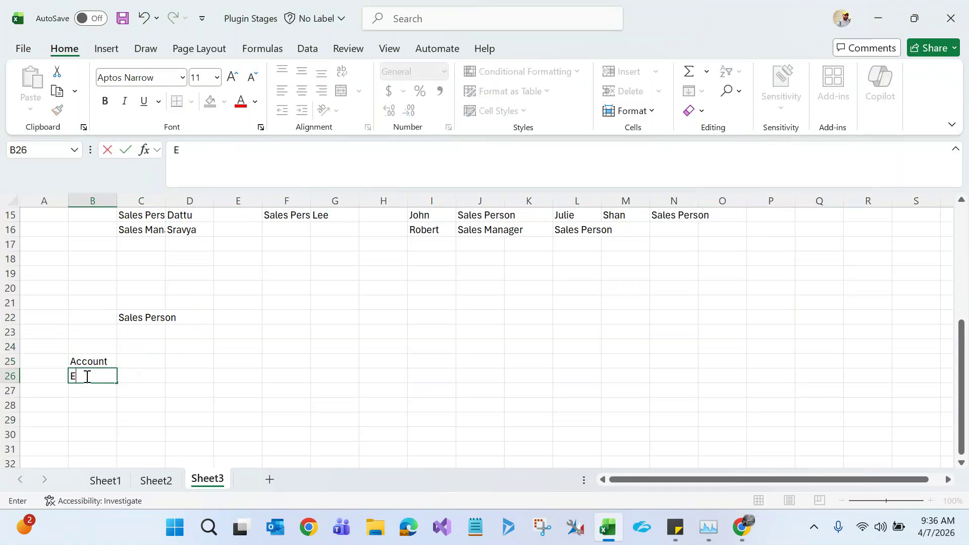
type("mployee")
left_click(103, 418)
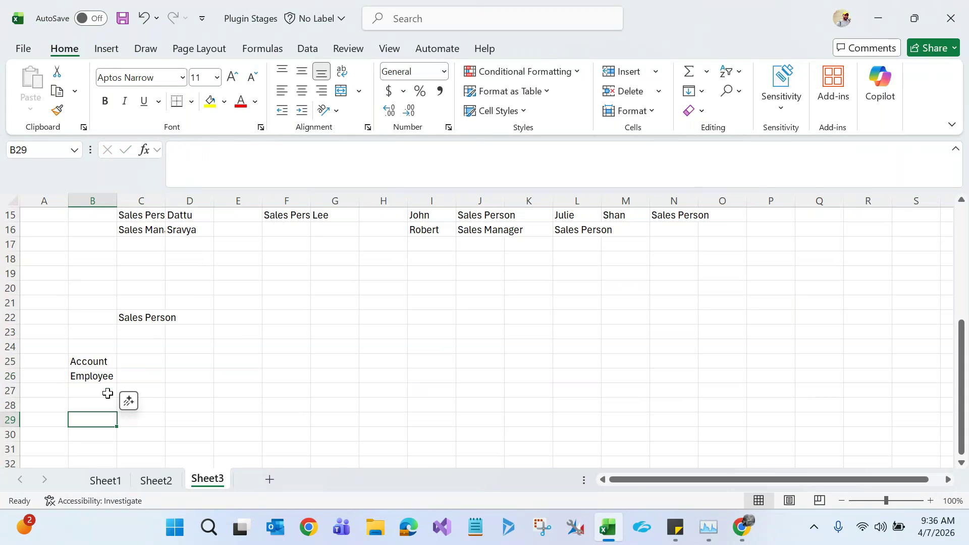
Enter the privilege headers Create, Read, Write and Delete in cells C24 to F24, above the Account row
left_click(149, 342)
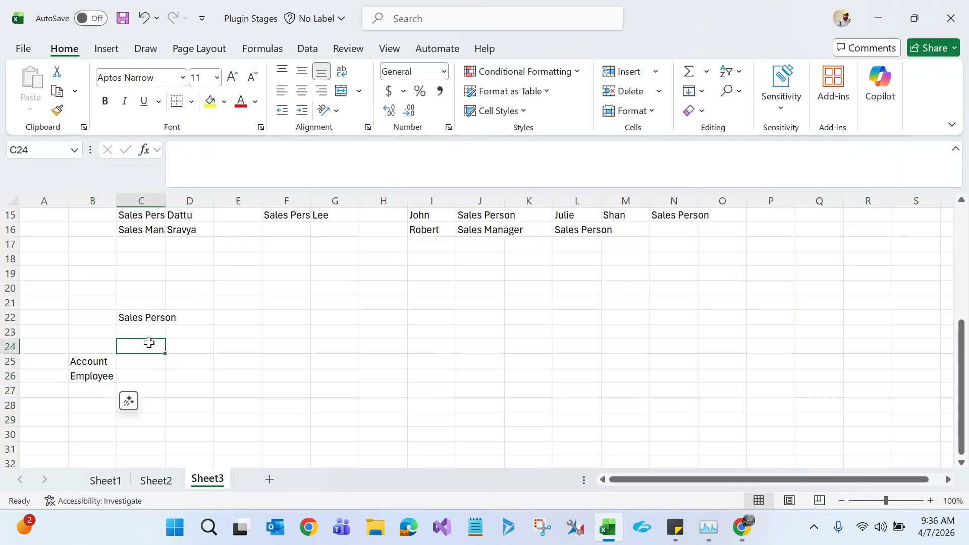
type("Create")
left_click(188, 346)
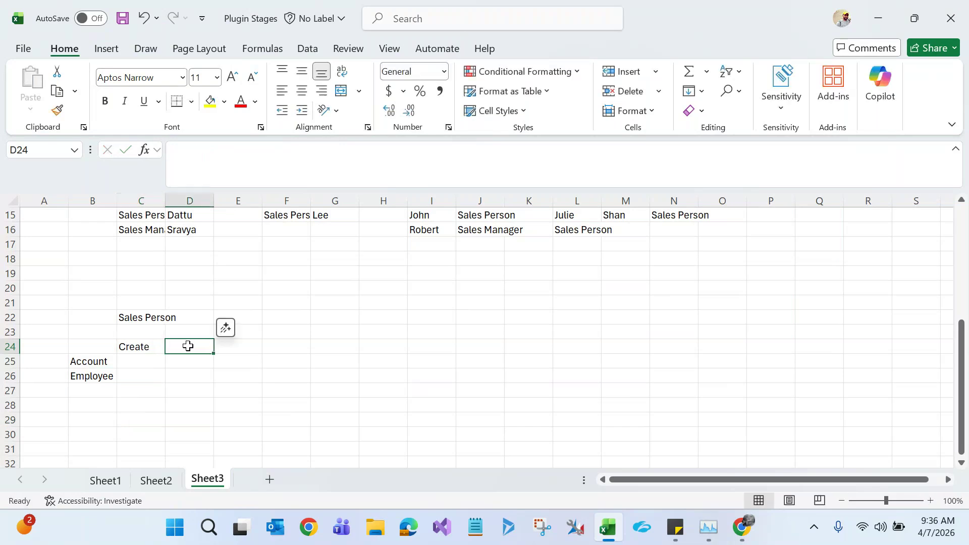
type("Read")
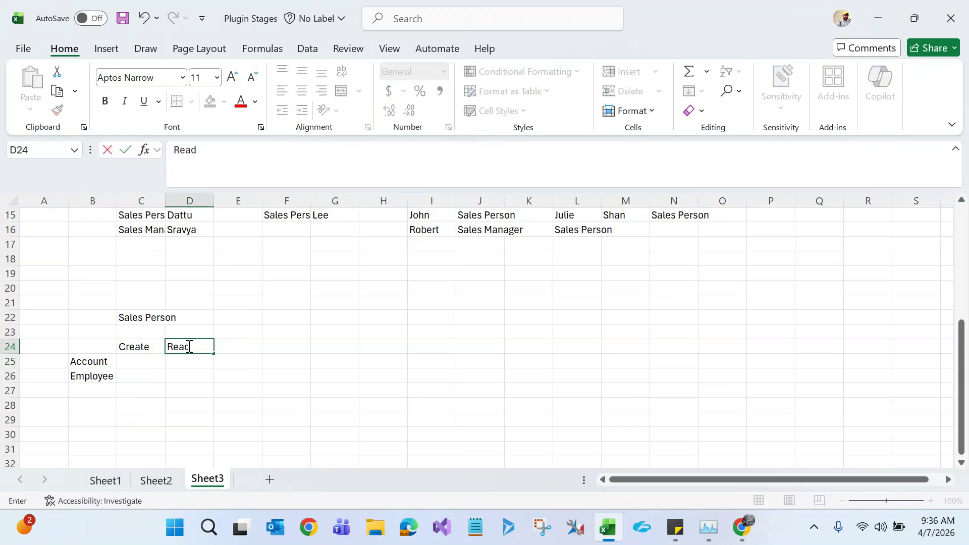
left_click(227, 346)
type("Write")
left_click(278, 347)
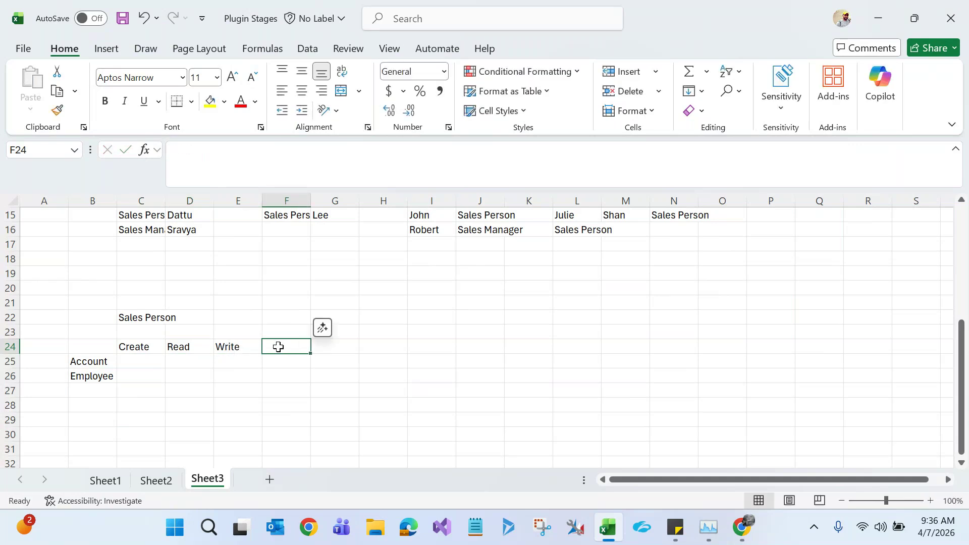
type("Delete")
Enter the remaining privilege headers Append, Append TO, Assign and Share in cells G24 to J24
left_click(335, 349)
type("Append")
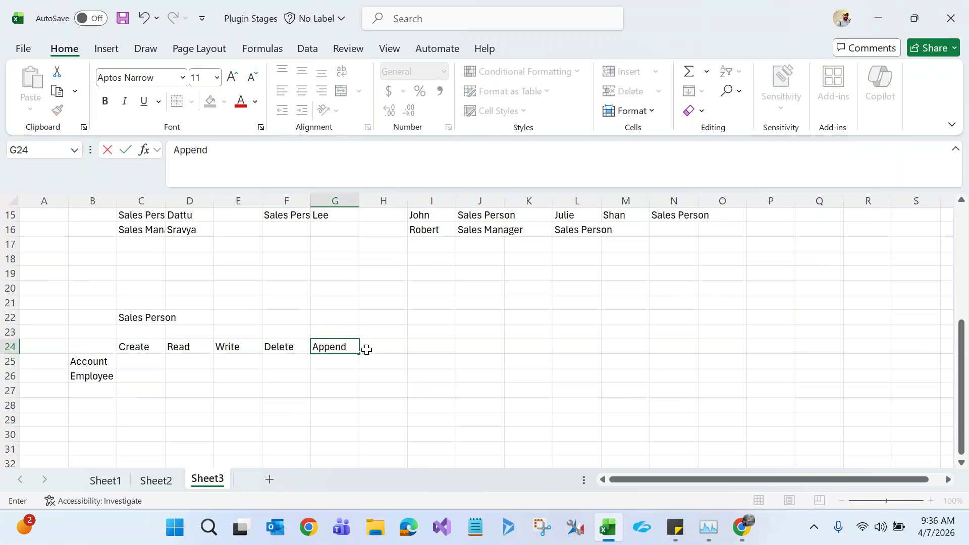
left_click(377, 348)
type("Append")
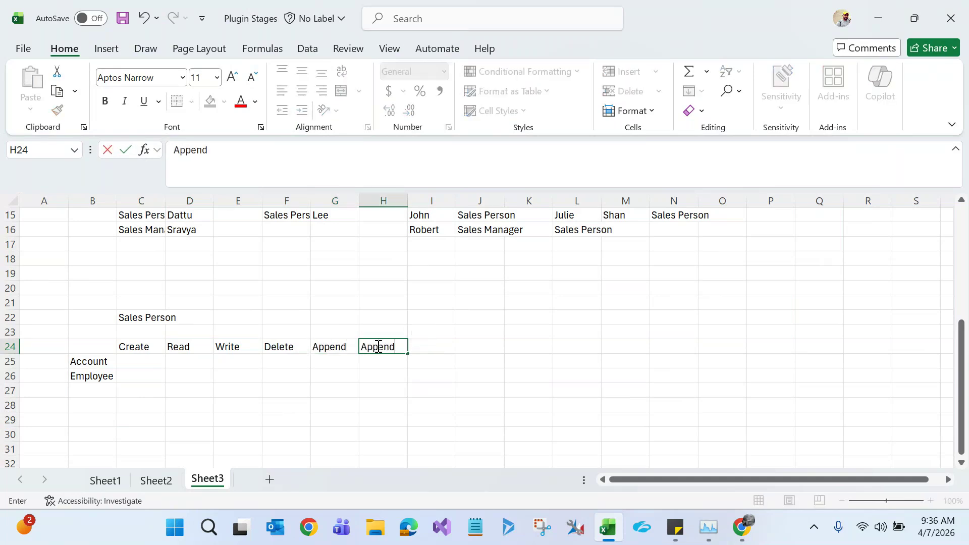
type(" TO")
left_click(446, 391)
left_click(429, 348)
type("Assign")
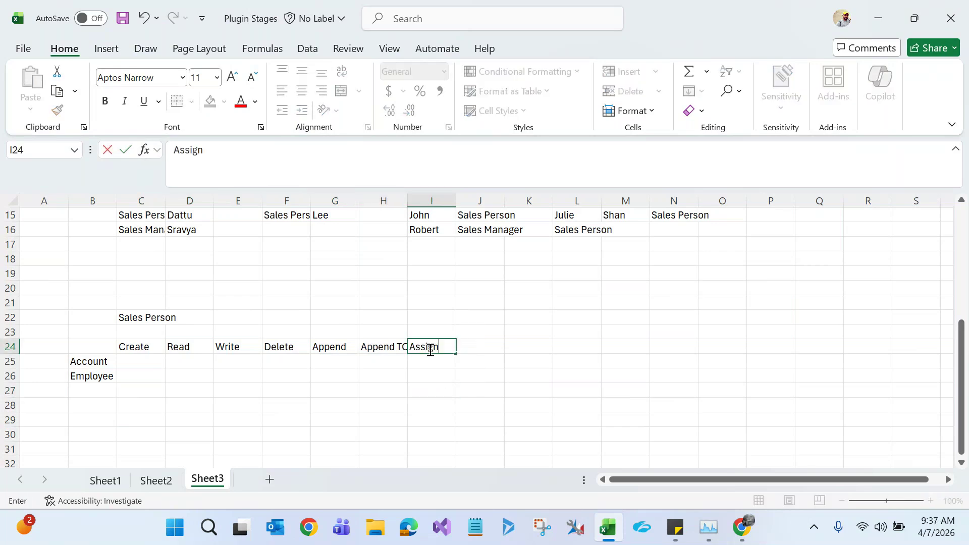
left_click(470, 346)
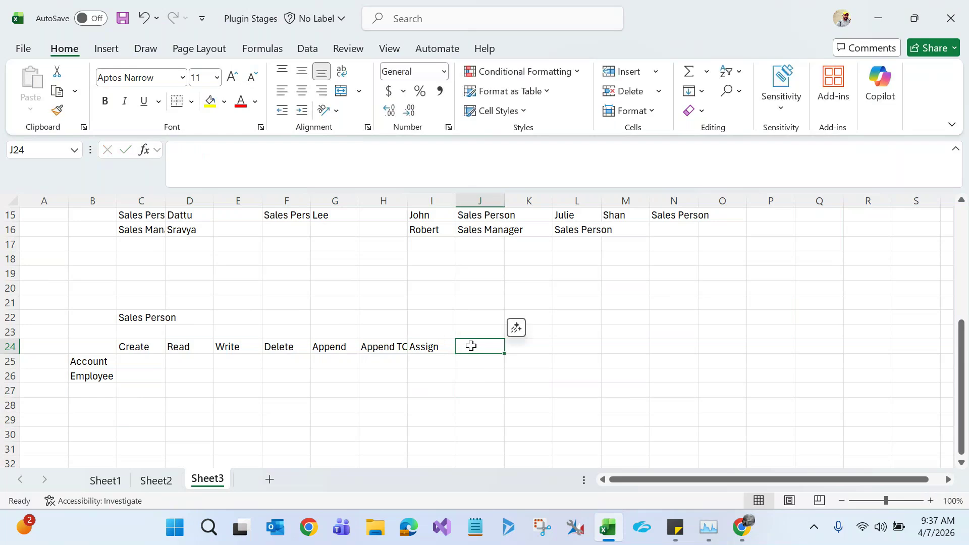
type("Share")
left_click(459, 393)
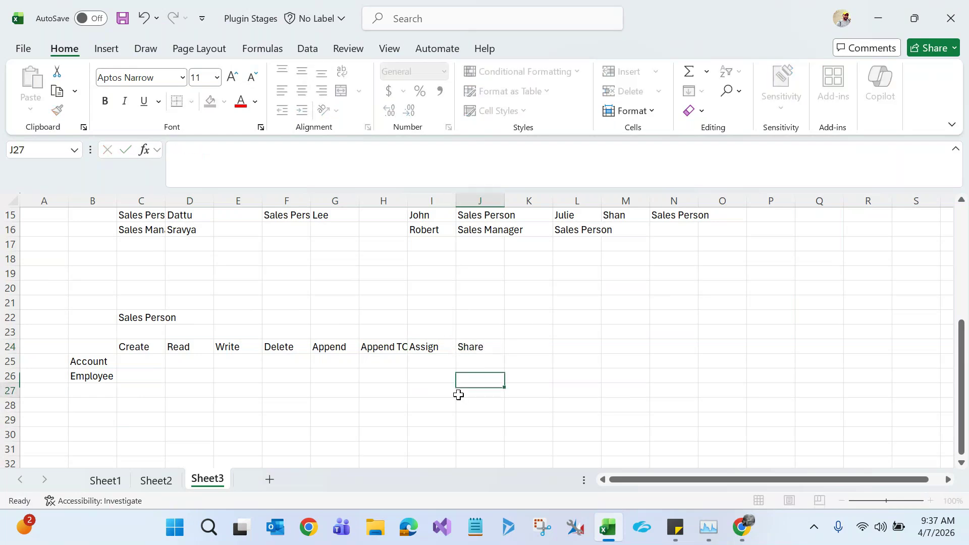
Make the privilege headers in C24 to J24, from Create to Share, bold
left_click(140, 347)
key("shift+Right")
key("shift+Right")
key("shift+Right")
key("shift+Right")
key("shift+Right")
key("shift+Right")
key("shift+Right")
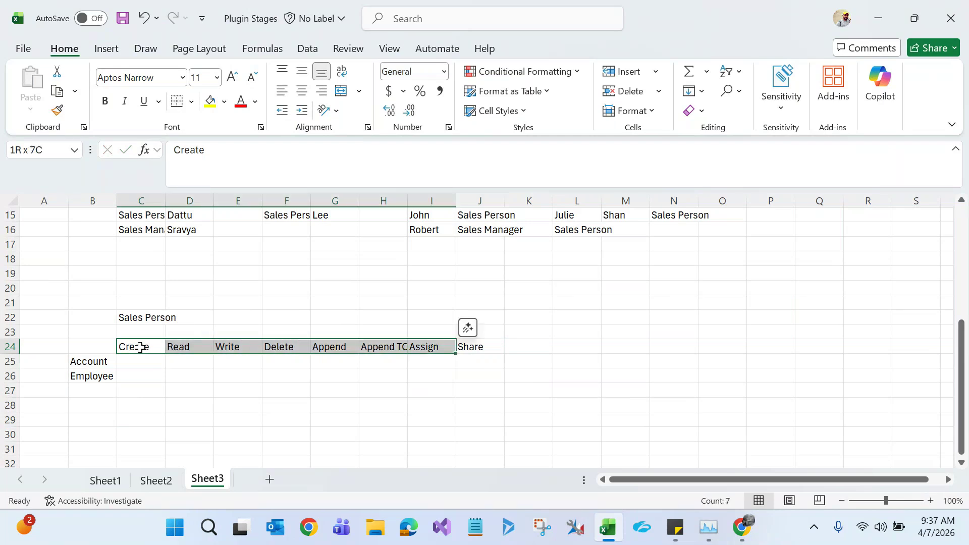
key("ctrl+b")
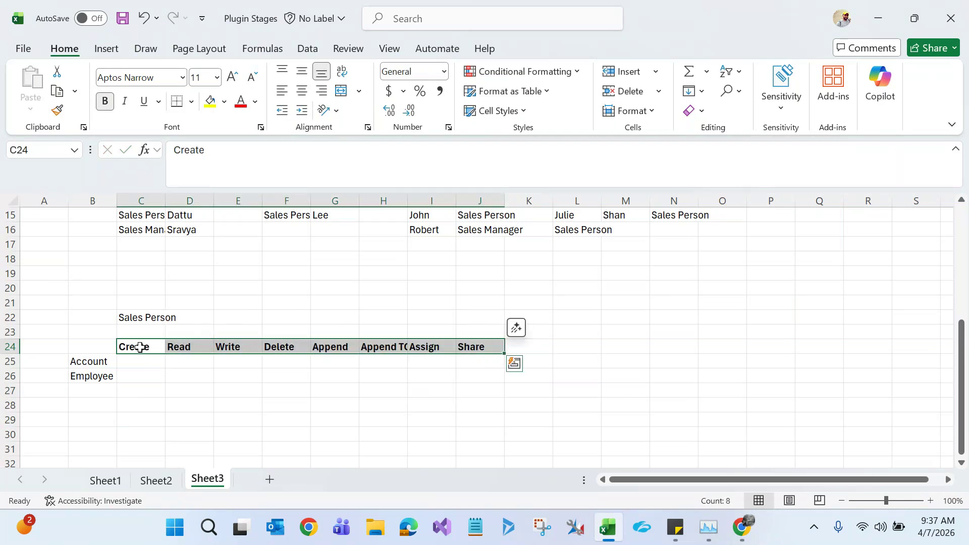
Make the row labels Account and Employee in B25 and B26 bold
left_click(88, 361)
key("shift+Down")
key("ctrl+b")
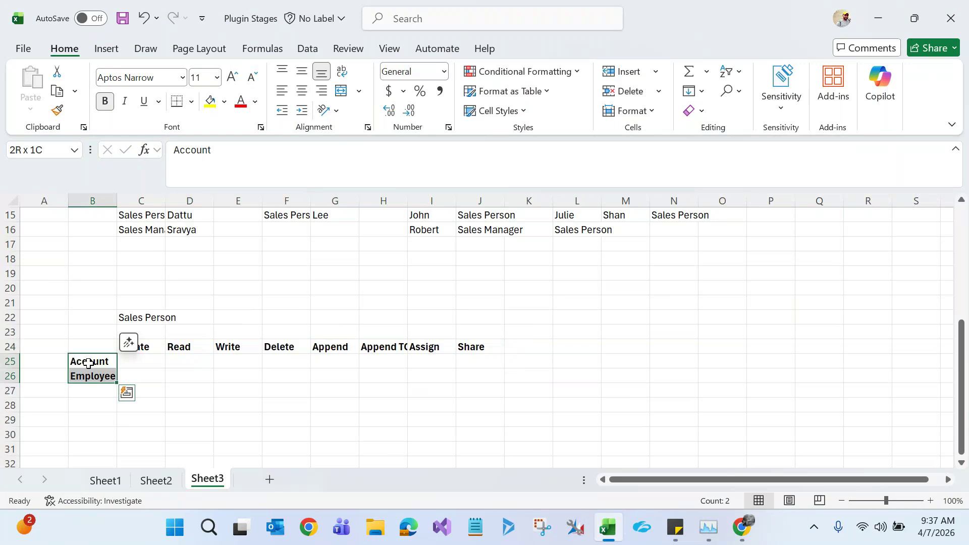
left_click(187, 419)
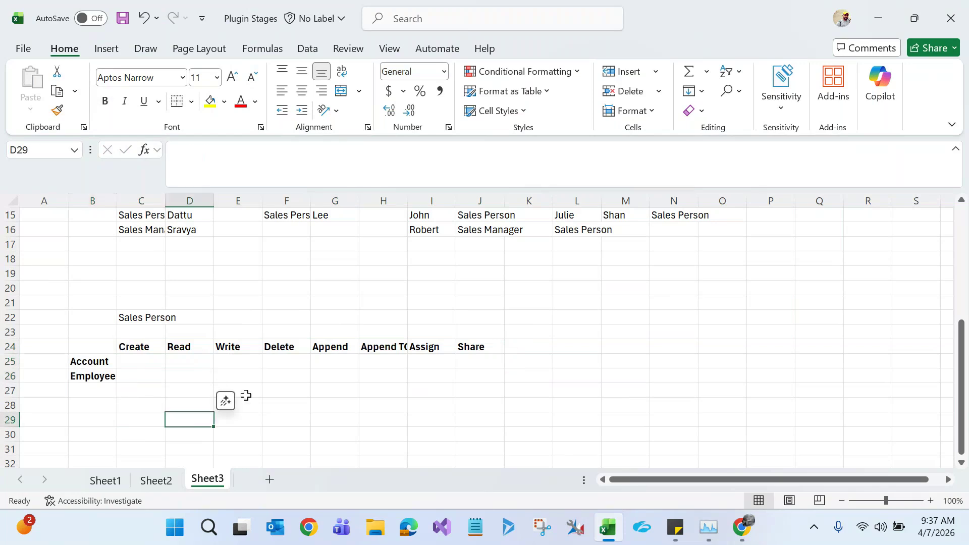
List the access levels User Level, Business Unit and Parent Child Business Unit in cells K27 to K29
left_click(534, 398)
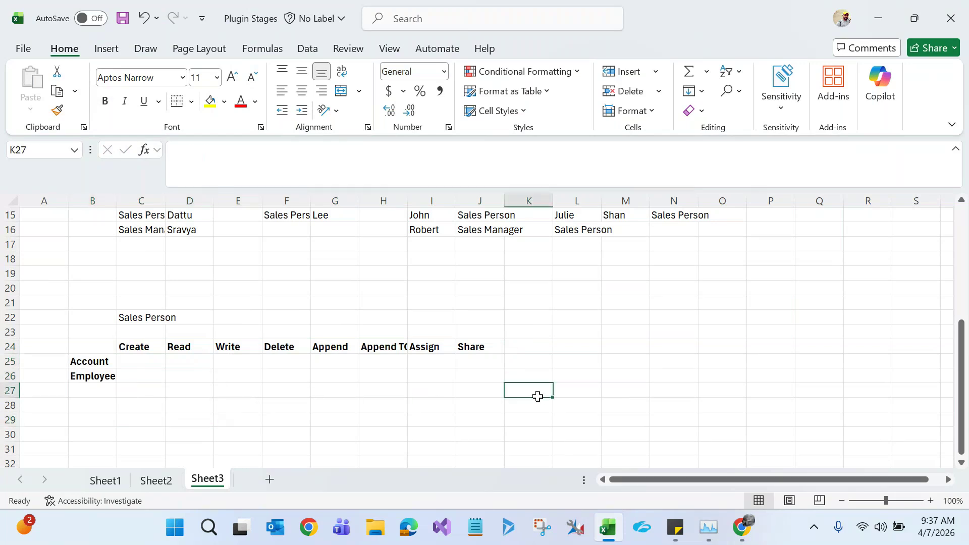
type("User")
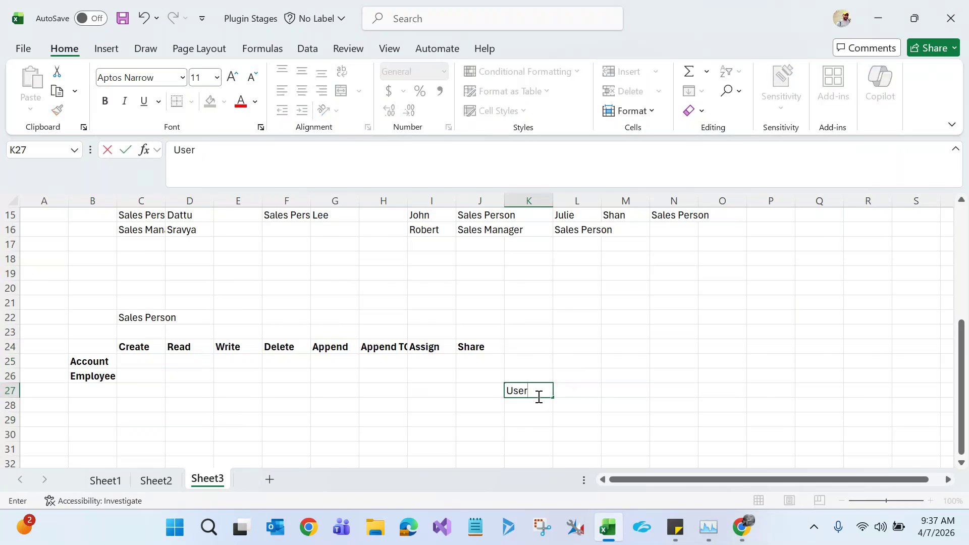
type(" Level")
key("Return")
type("Bu")
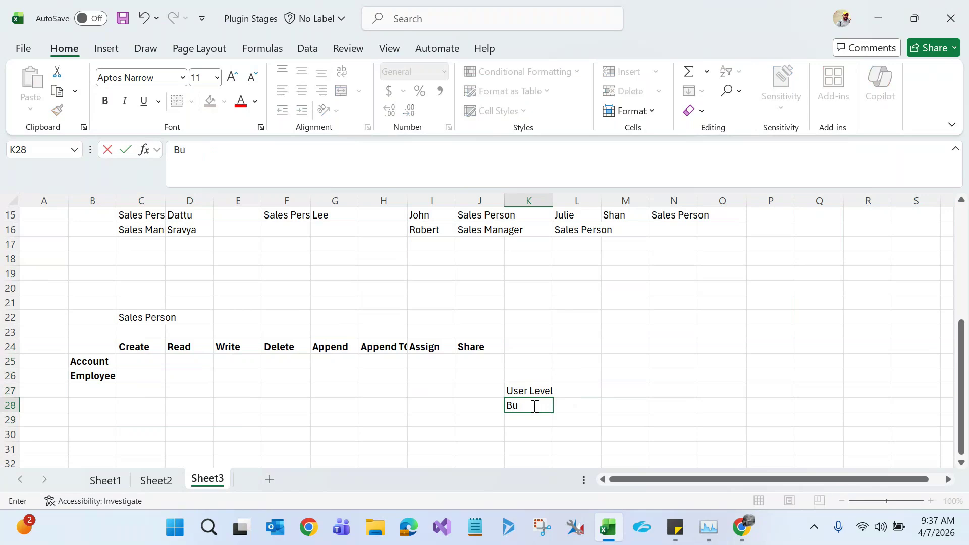
type("siness Unit")
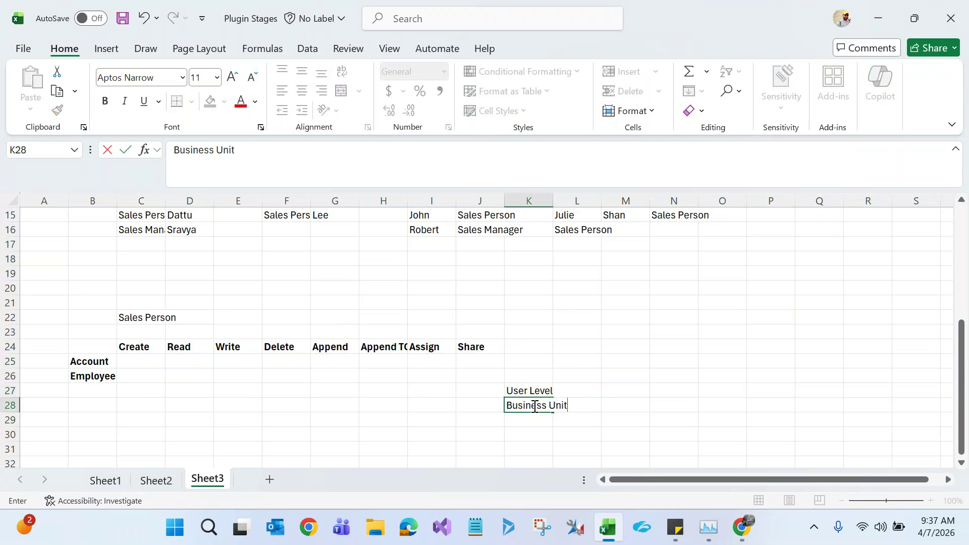
key("Return")
type("Pa")
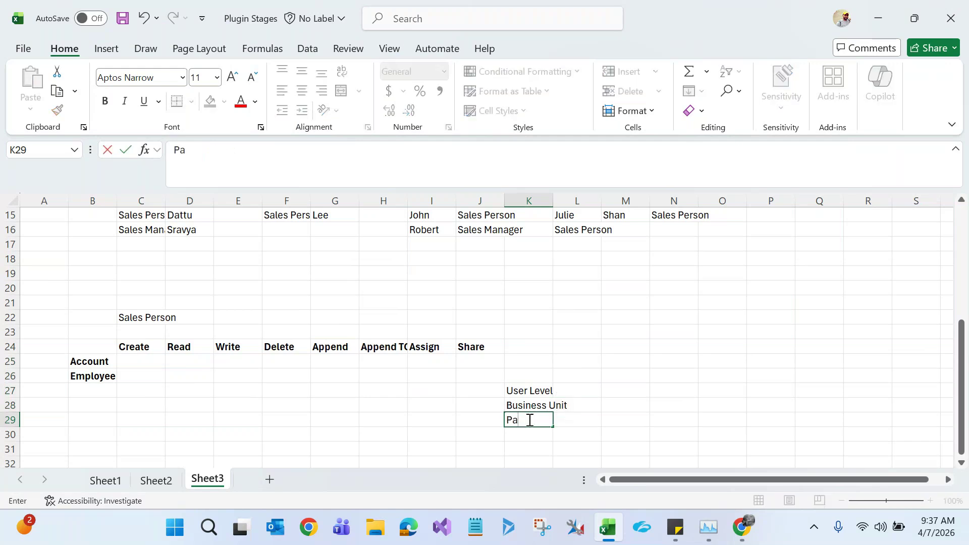
type("rent Child Business")
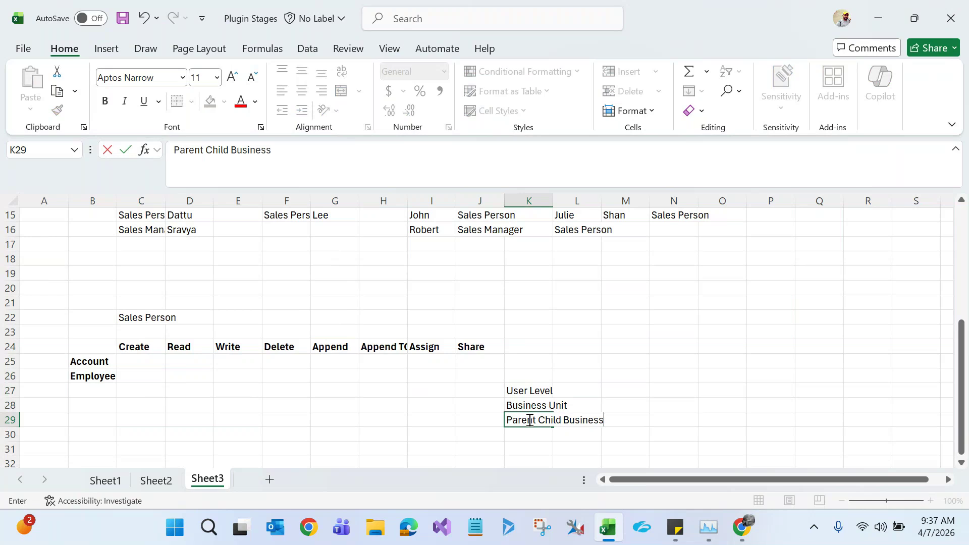
type(" Unit")
Add the access levels Organization and None in K30 and K31, below Parent Child Business Unit
left_click(529, 427)
left_click(527, 431)
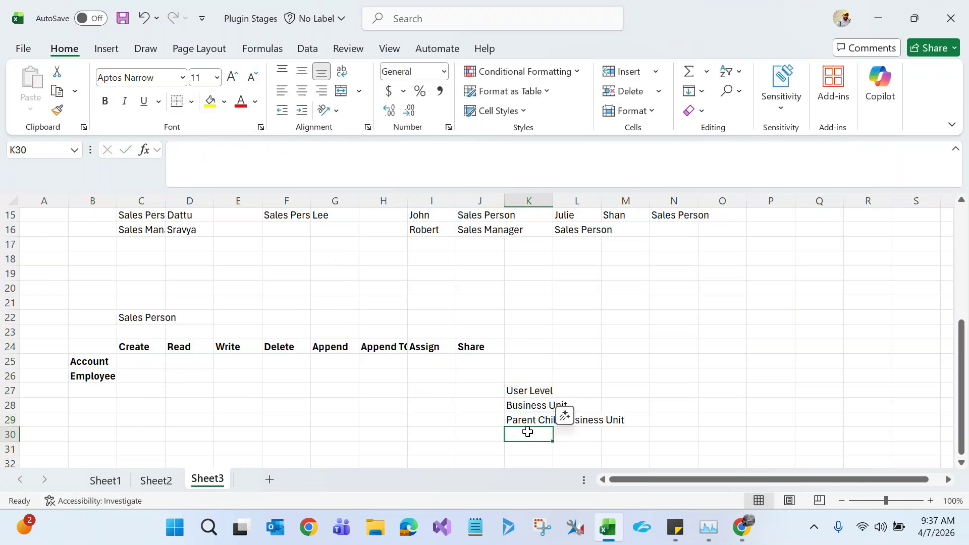
type("Organiz")
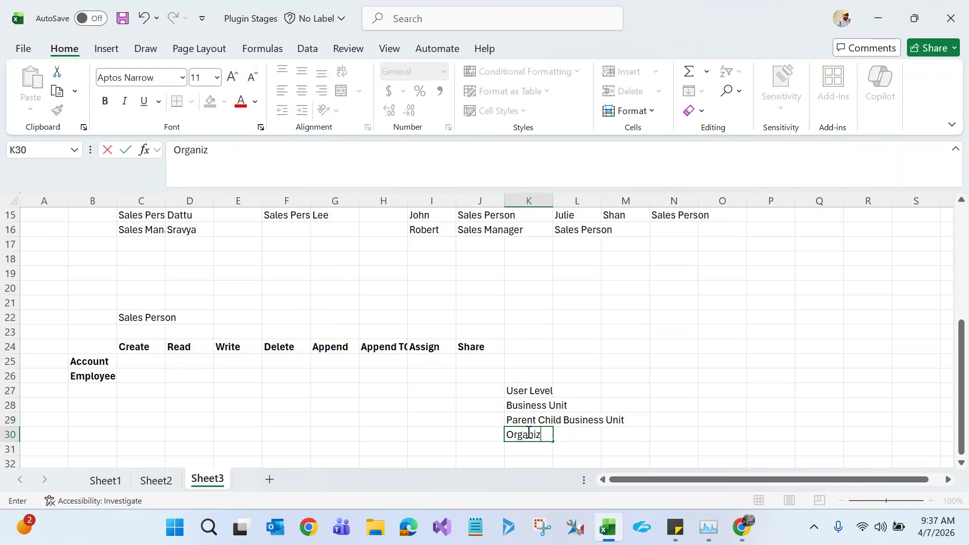
type("ation")
left_click(524, 448)
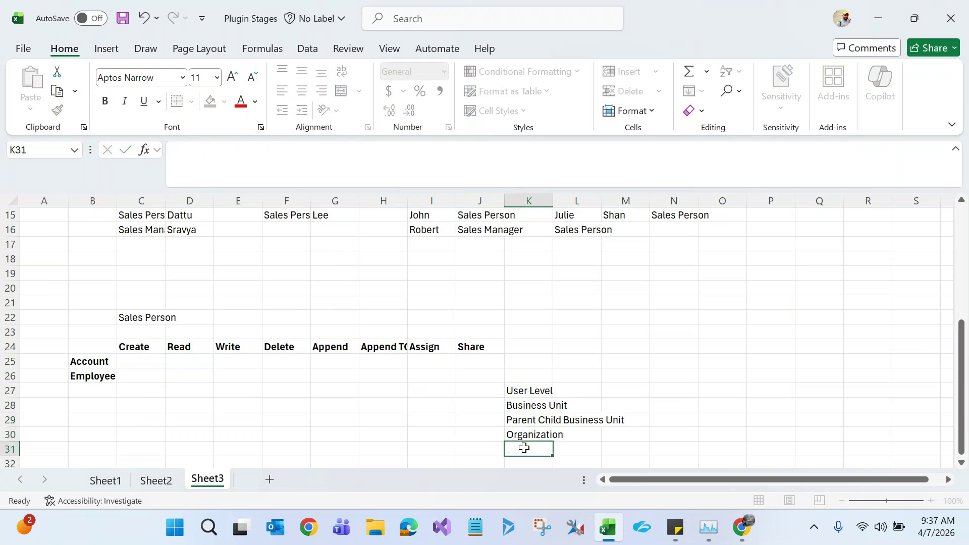
type("None")
Review the access levels in K27 to K31, from User Level to None, and the Account row under the Create header
left_click(525, 391)
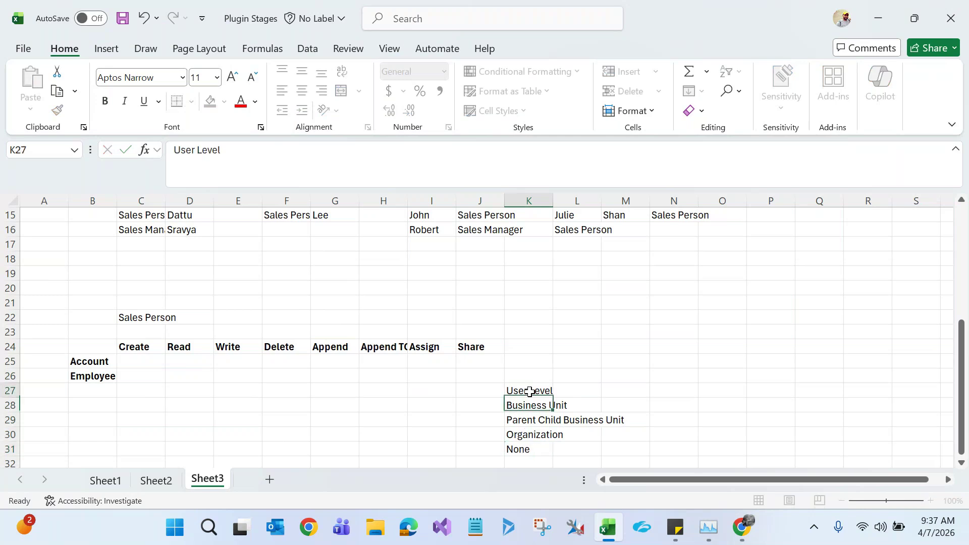
left_click(525, 404)
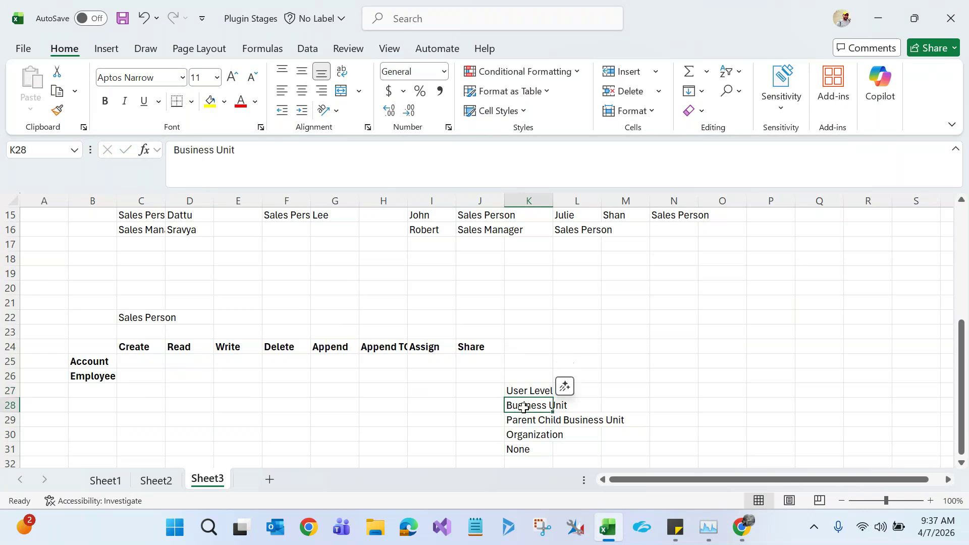
left_click(524, 422)
left_click(523, 435)
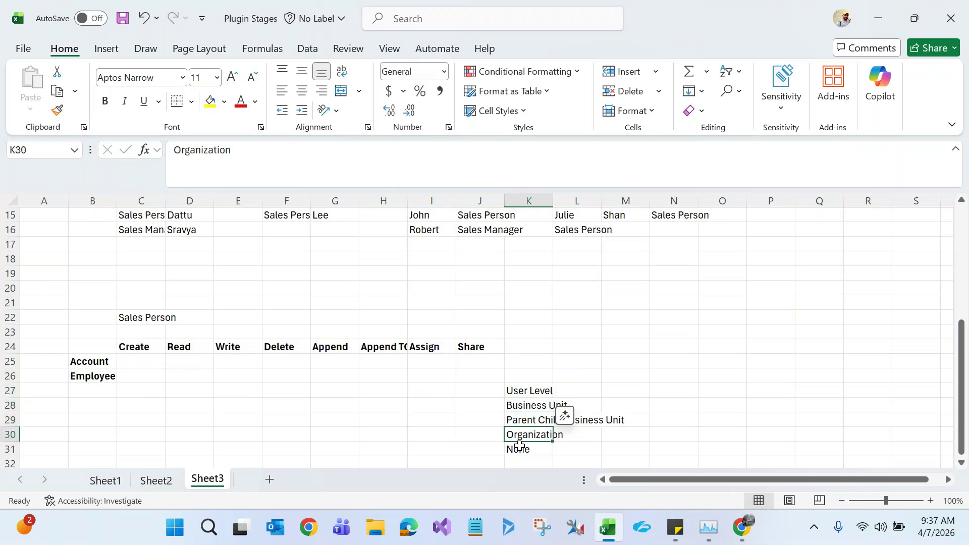
left_click(518, 449)
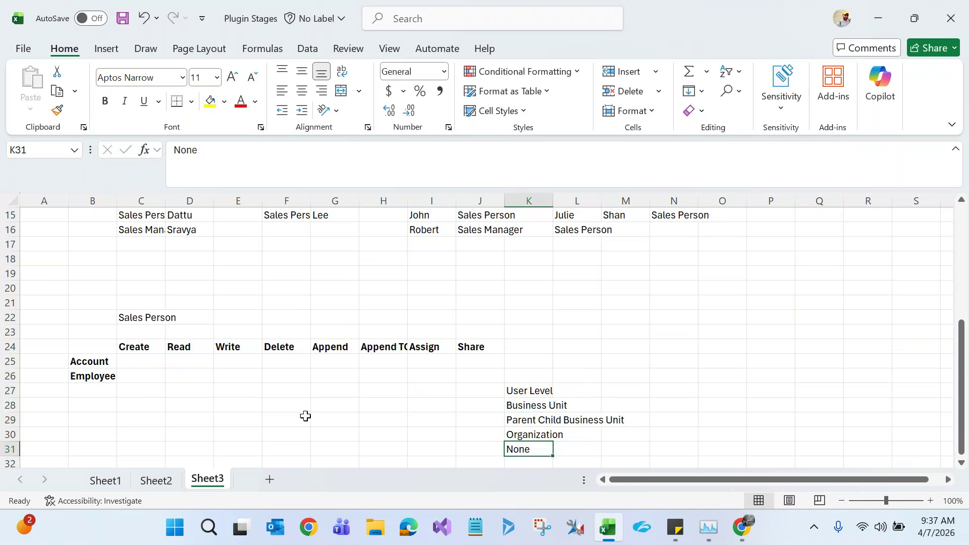
left_click(101, 362)
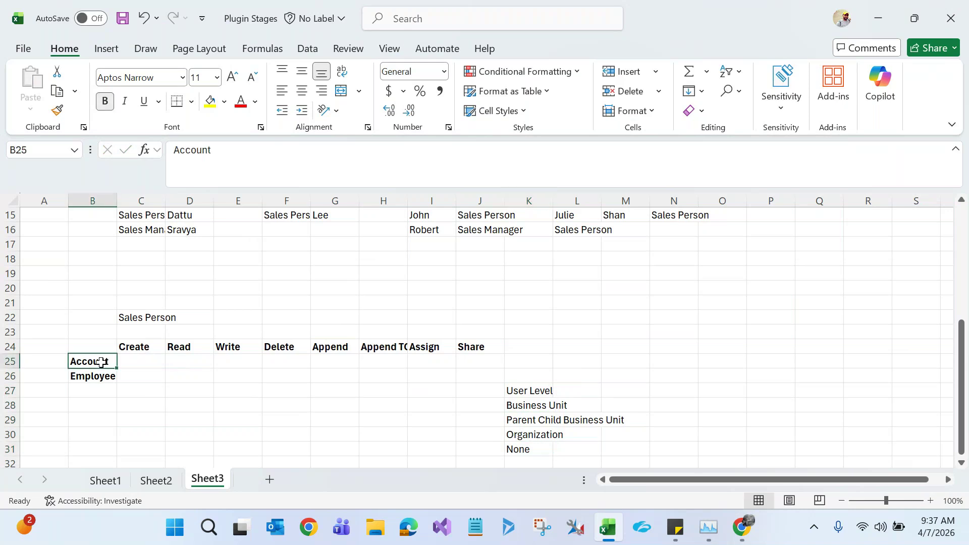
left_click(143, 351)
left_click_drag(162, 346, 536, 392)
Copy User Level from K27 into the Account row's Create, Read, Write and Delete cells, C25 to F25
left_click(536, 392)
key("ctrl+c")
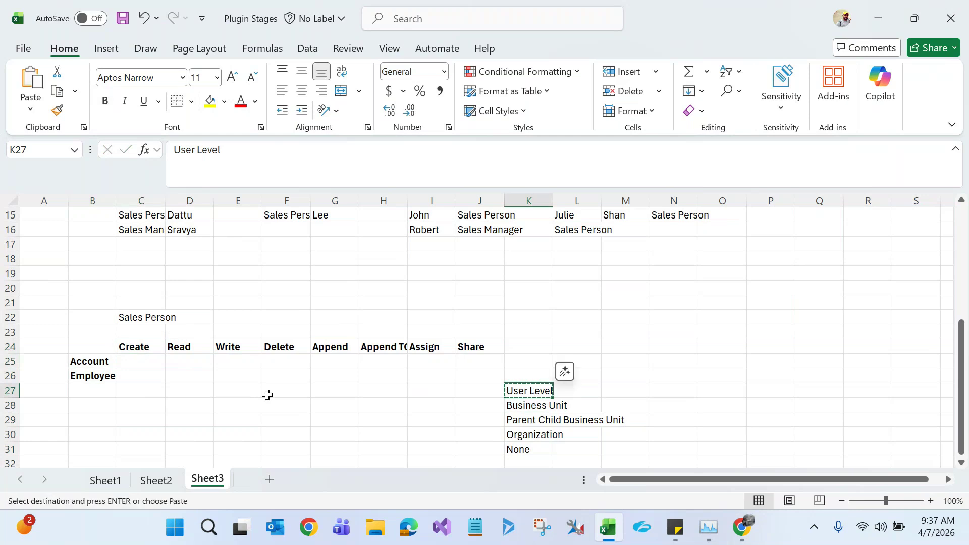
left_click(147, 364)
key("ctrl+v")
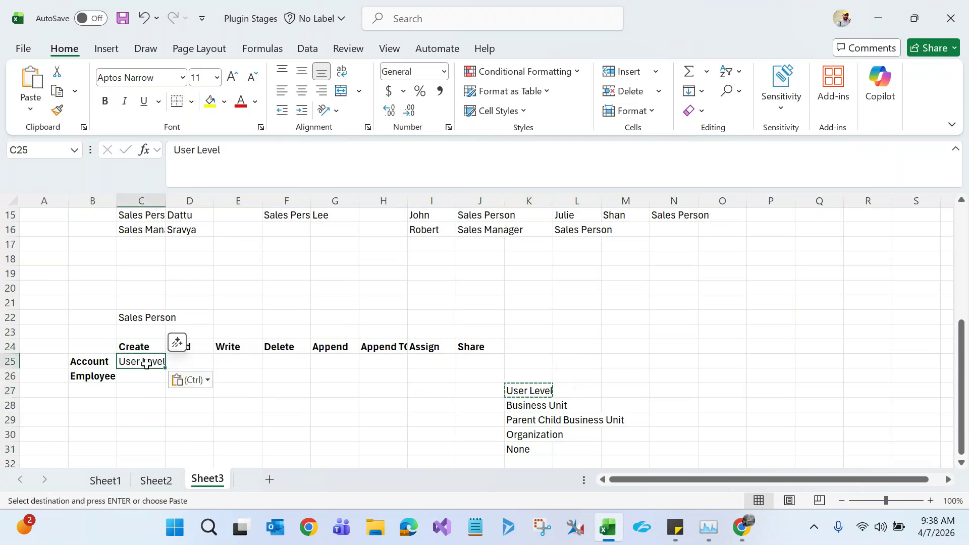
left_click(191, 362)
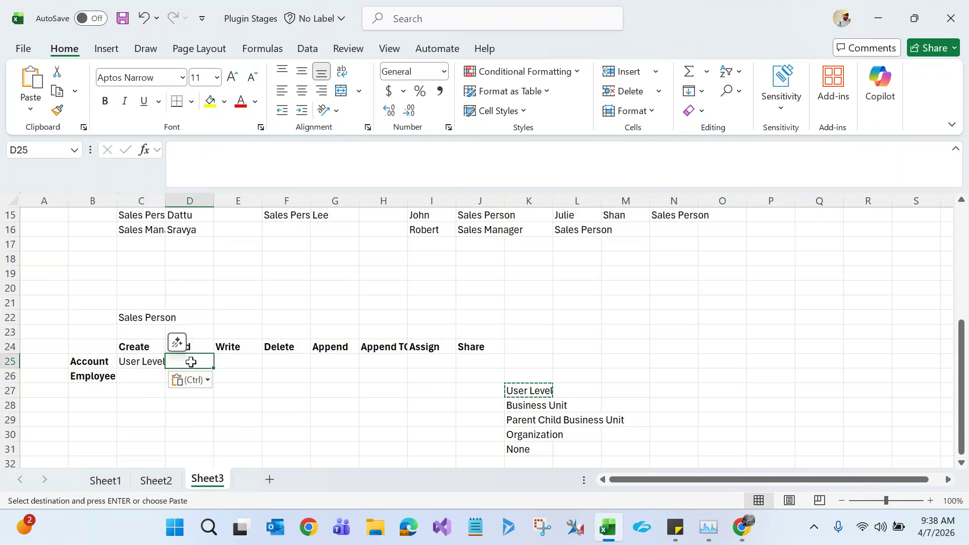
key("ctrl+v")
left_click(234, 362)
key("ctrl+v")
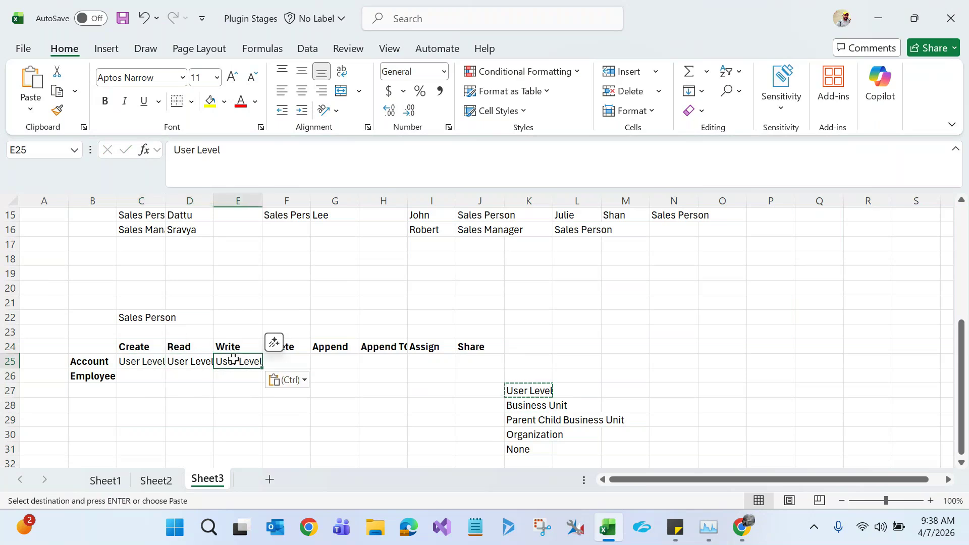
left_click(277, 361)
key("ctrl+v")
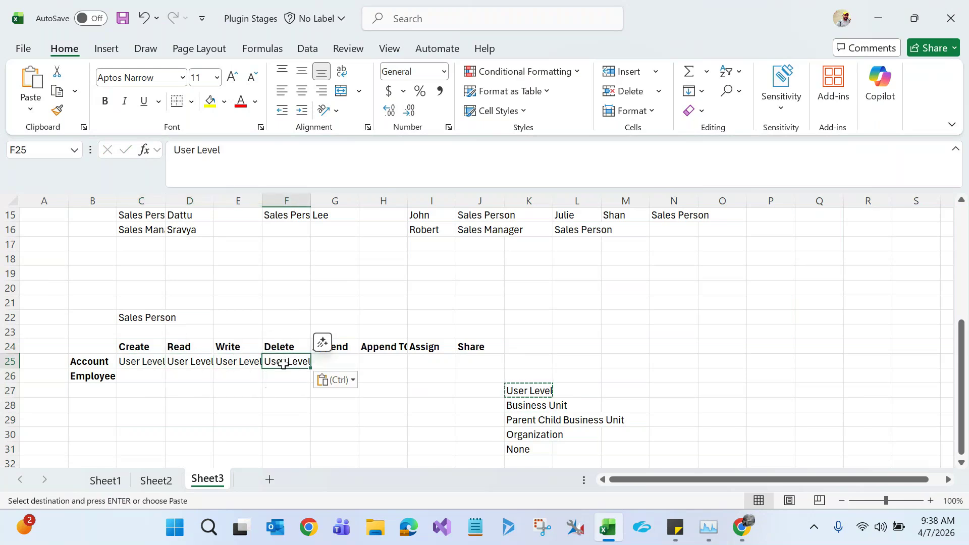
Enter Org as the Account row's access level for Append in G25 and Append TO in H25
left_click(333, 361)
type("Or")
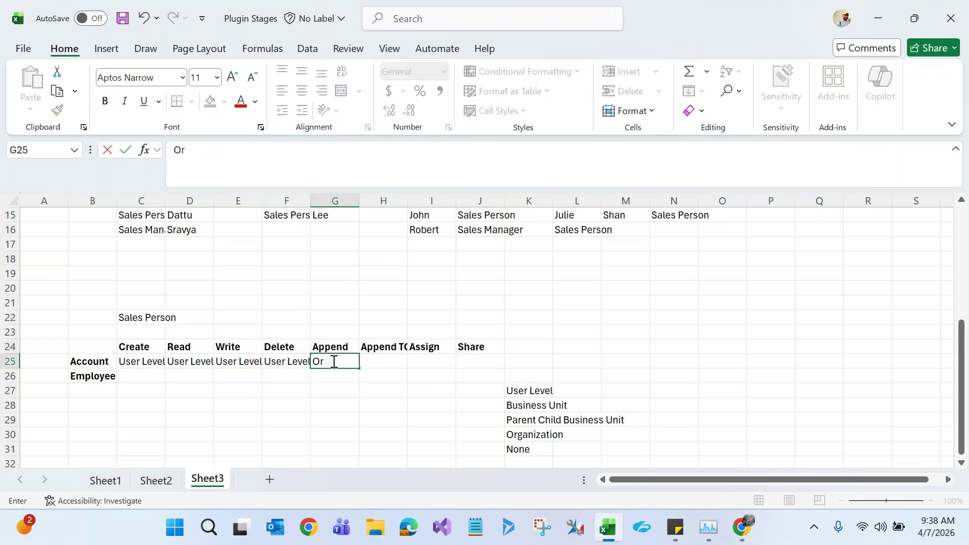
type("g")
left_click(376, 355)
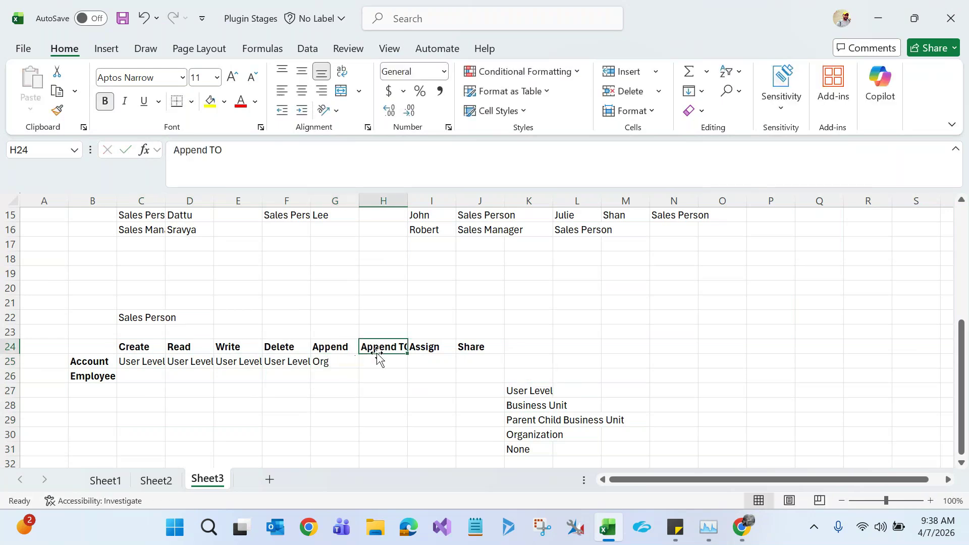
left_click(377, 358)
type("Org")
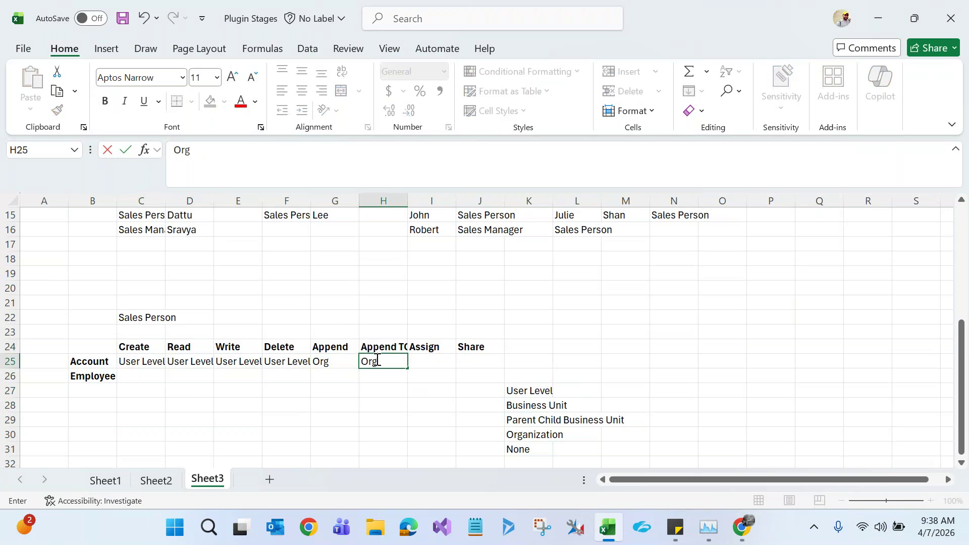
Copy User Level from K27 into the Account row's Assign and Share cells, I25 and J25
left_click(425, 363)
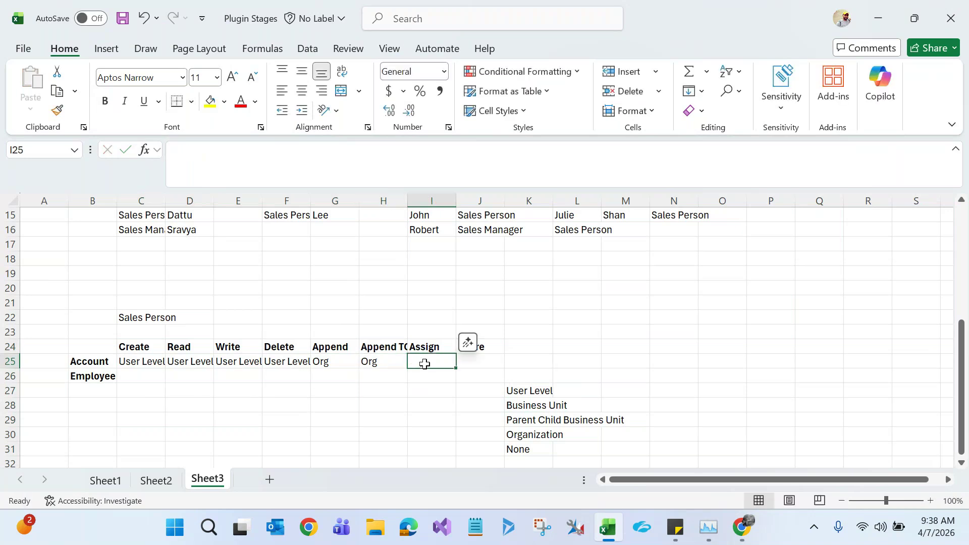
left_click(534, 392)
key("ctrl+c")
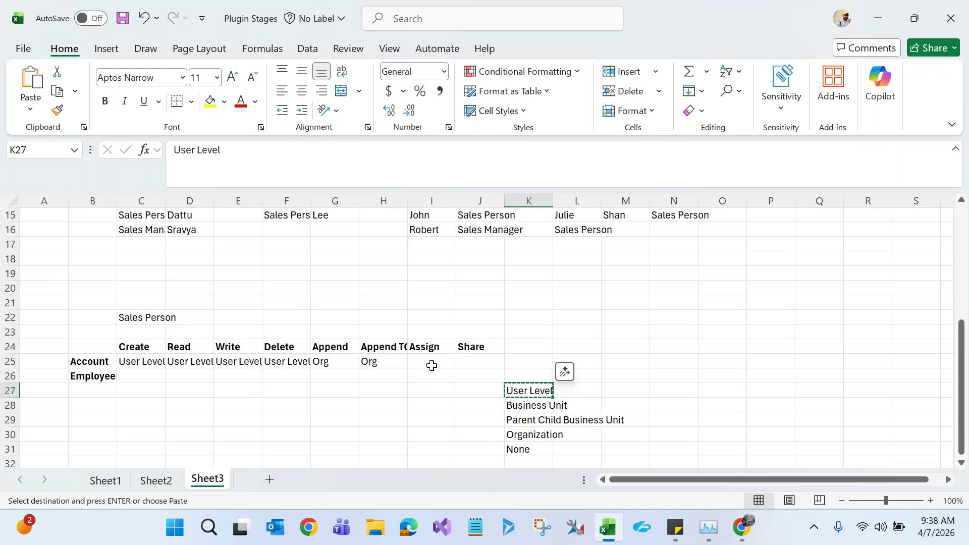
left_click(431, 365)
key("ctrl+v")
left_click(477, 361)
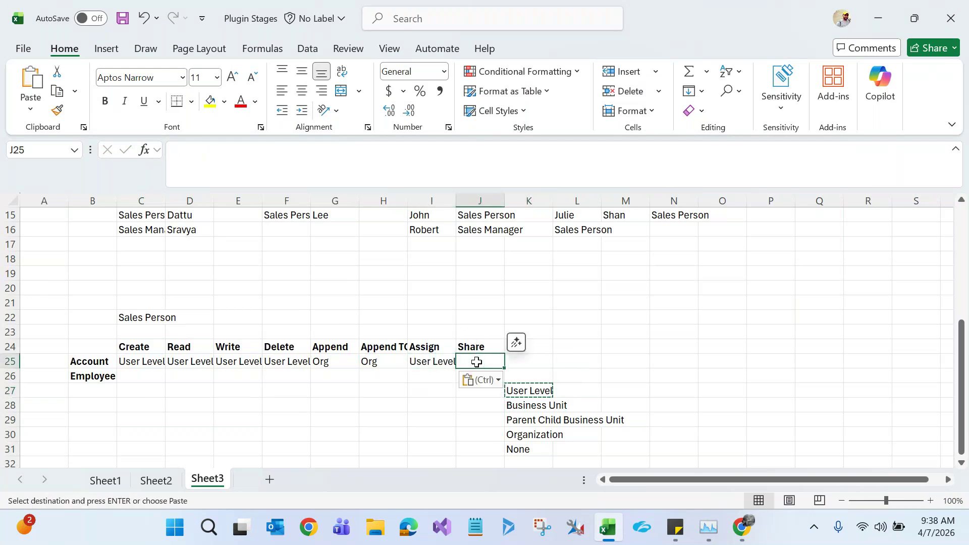
key("ctrl+v")
Paste User Level into the Employee row's Create, Read, Write and Delete cells, C26 to F26
left_click(147, 375)
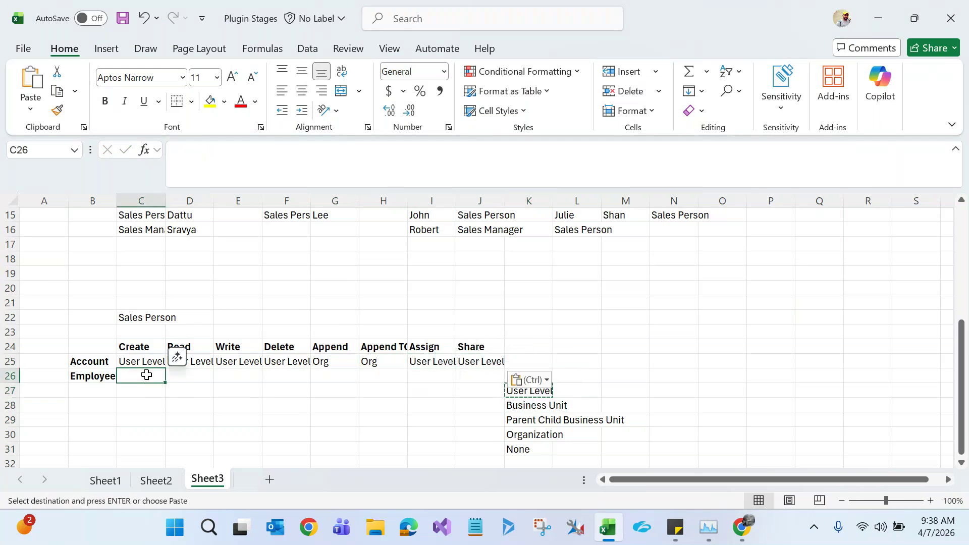
key("ctrl+v")
left_click(195, 377)
key("ctrl+v")
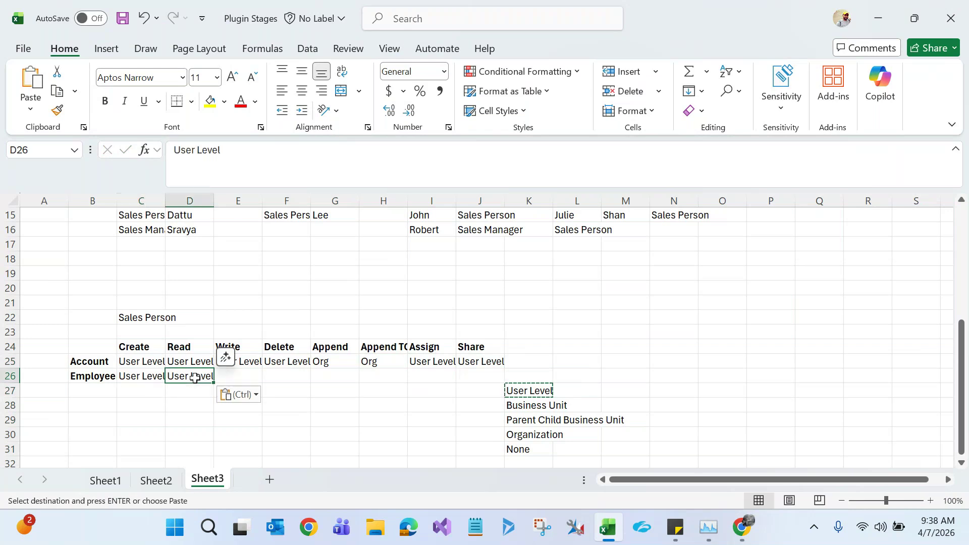
left_click(232, 376)
key("ctrl+v")
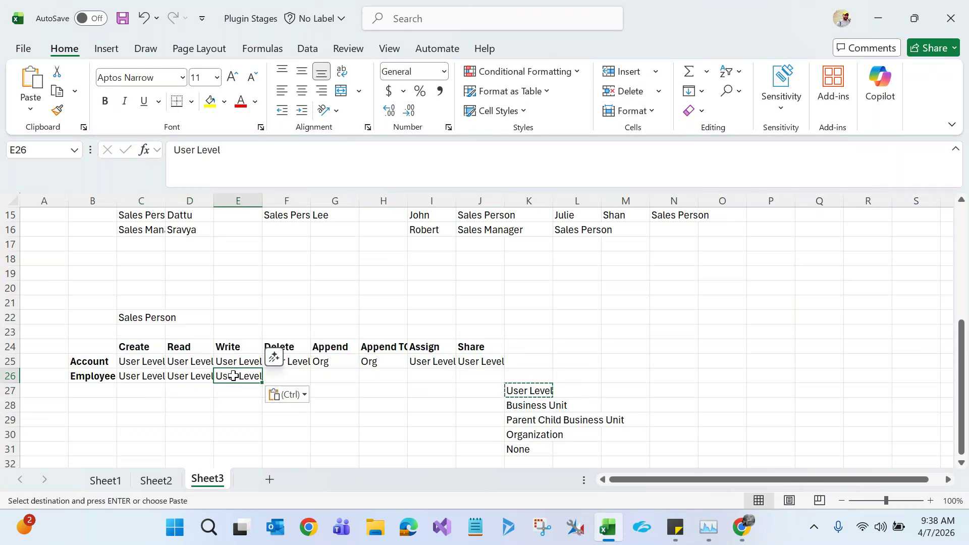
left_click(286, 376)
key("ctrl+v")
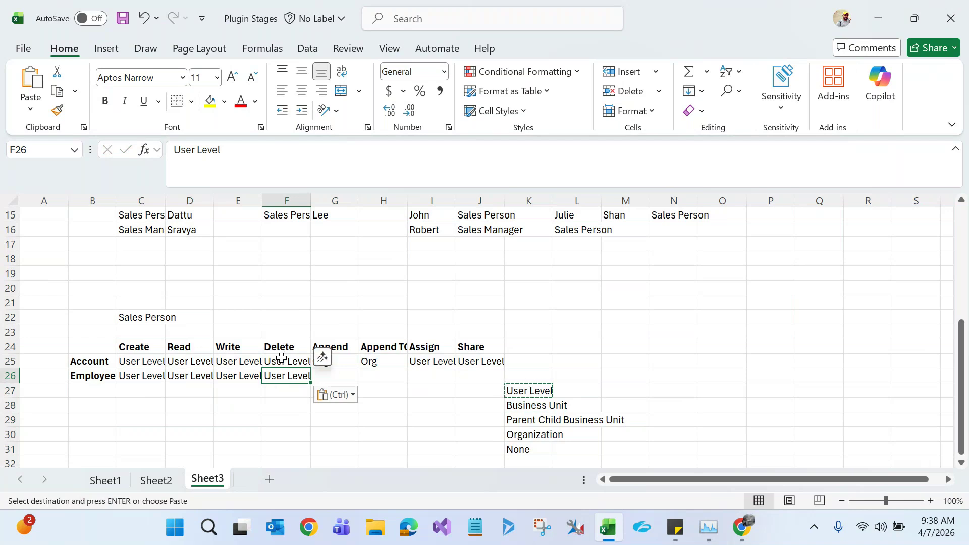
left_click(184, 363)
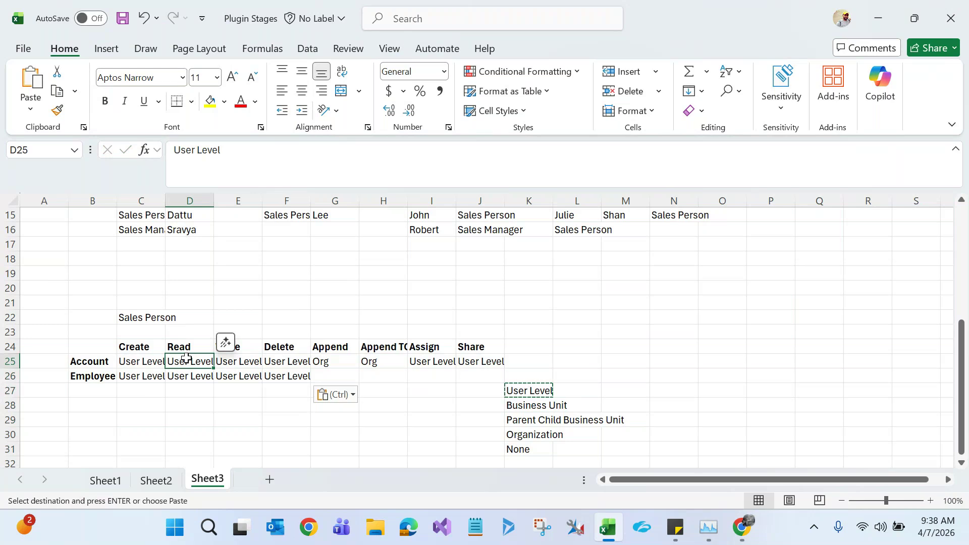
Enter Org as the Employee row's access level for Append in G26 and Append TO in H26
left_click(329, 373)
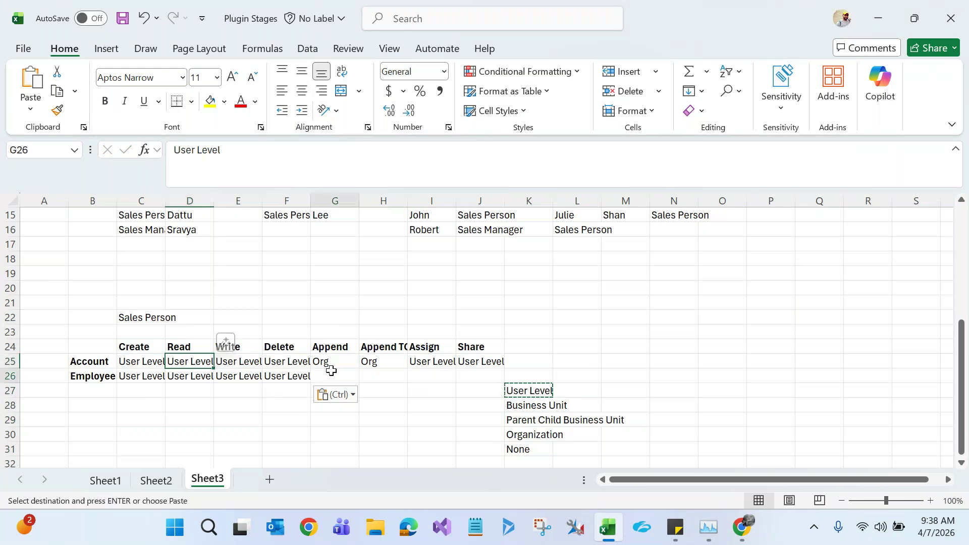
type("Org")
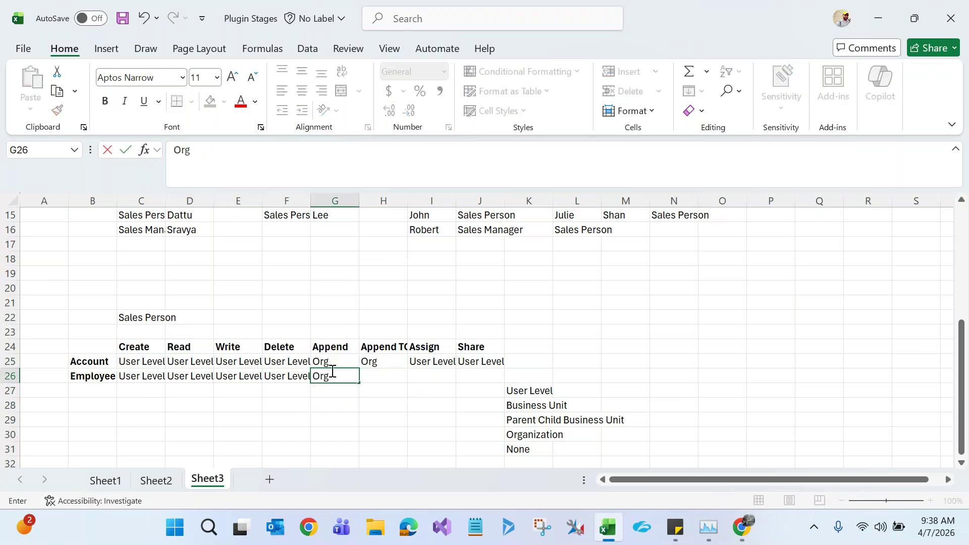
left_click(368, 373)
type("Org")
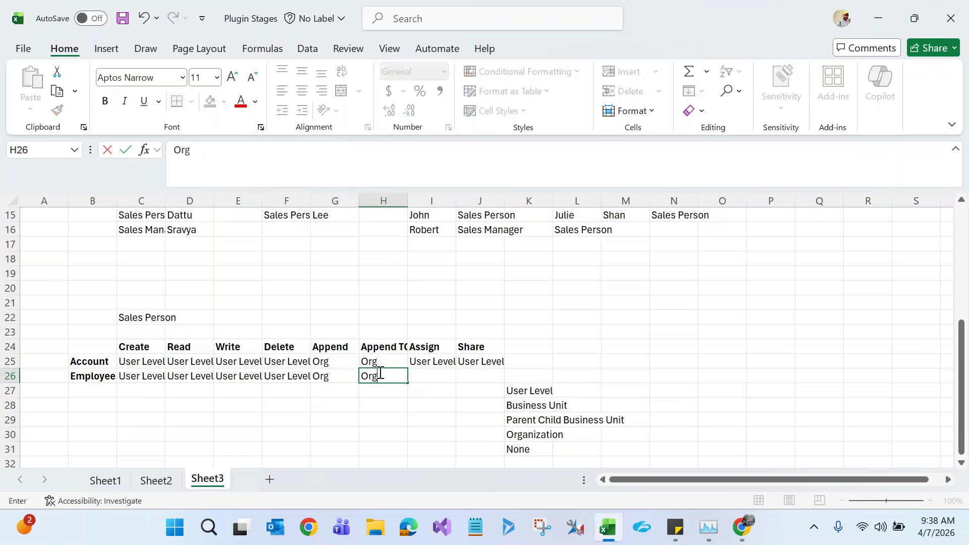
left_click(423, 376)
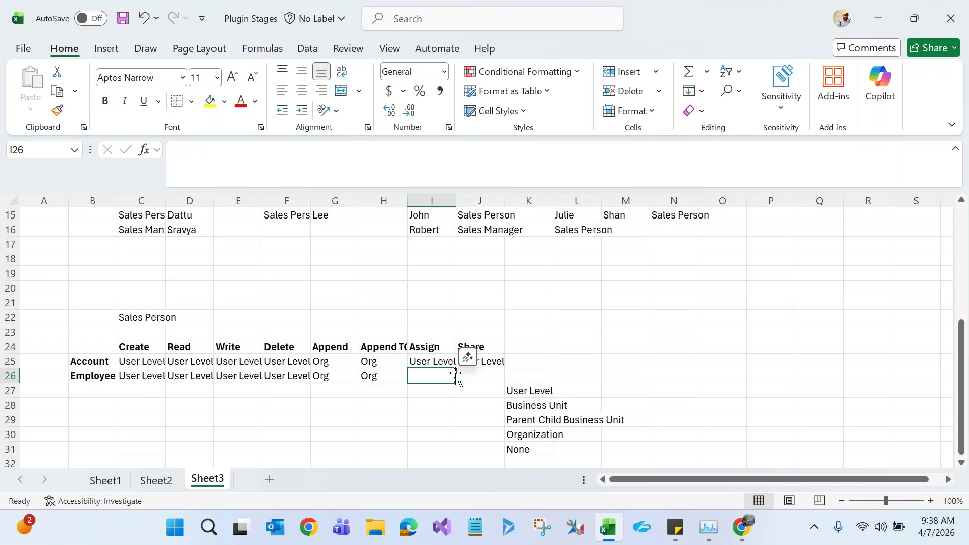
Copy the Account row's Assign and Share access levels into the Employee row's cells I26 and J26
left_click(435, 361)
key("ctrl+c")
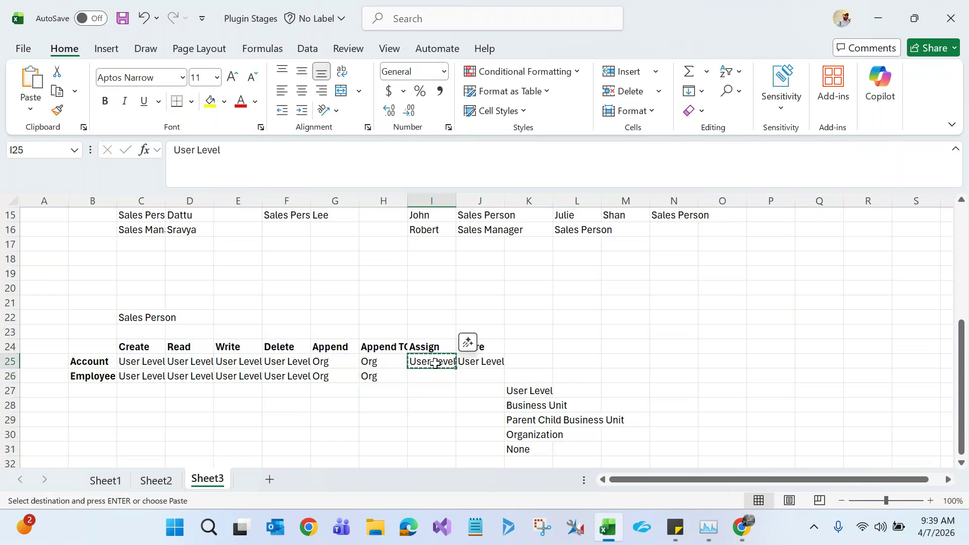
left_click(433, 375)
key("ctrl+v")
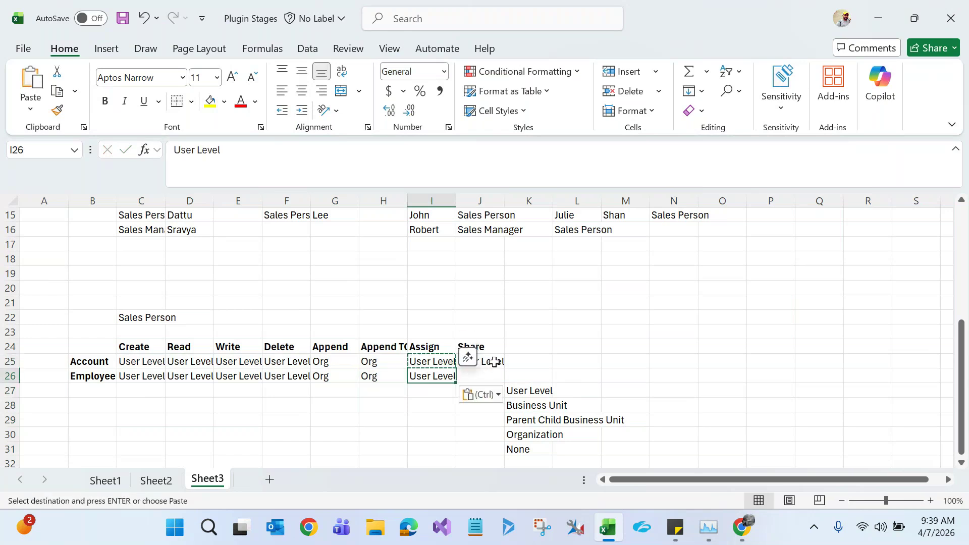
left_click(487, 361)
key("ctrl+c")
left_click(481, 377)
key("ctrl+v")
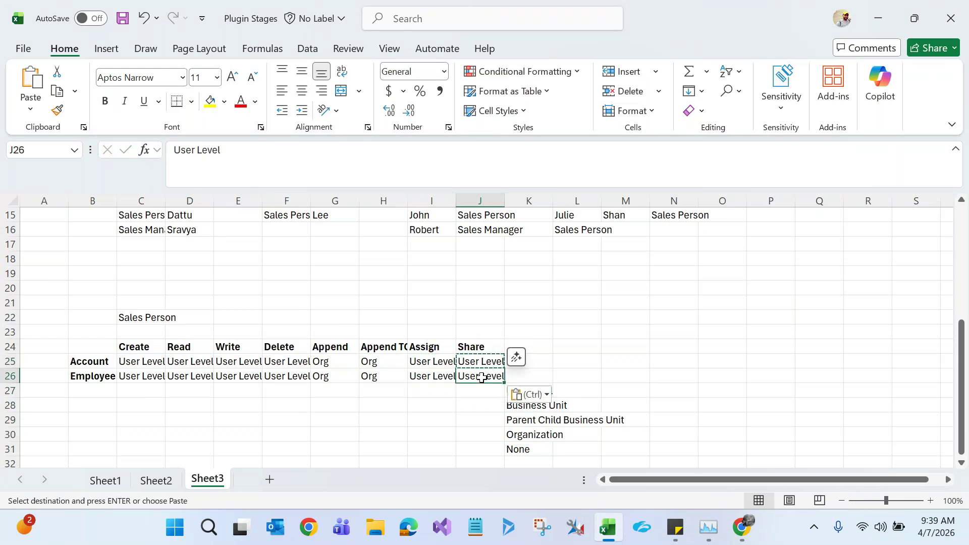
left_click(589, 389)
left_click(617, 337)
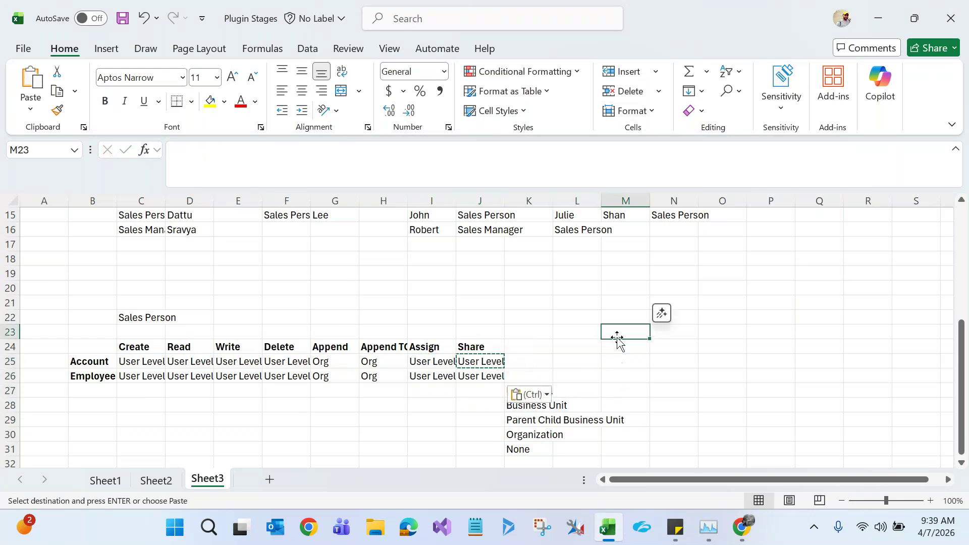
Make the Sales Person heading in C22 bold
left_click(147, 318)
key("ctrl+b")
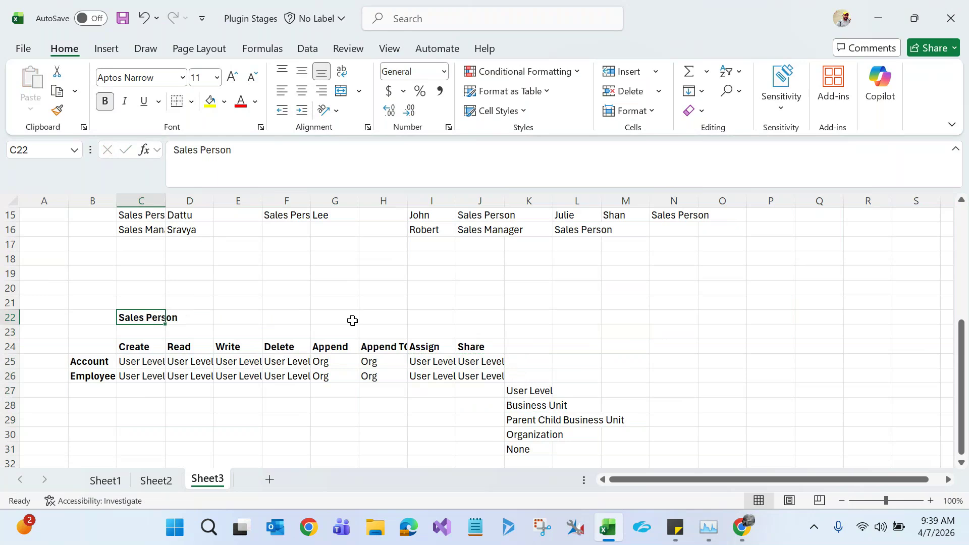
left_click(352, 320)
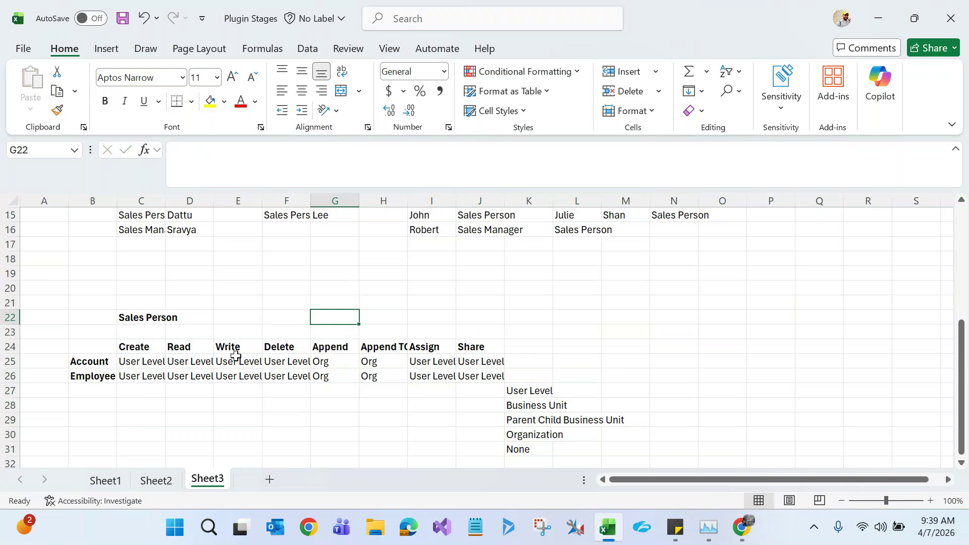
Switch to Power Apps in Chrome, open the HCL account from My Active Accounts and examine its Owner field
left_click(742, 528)
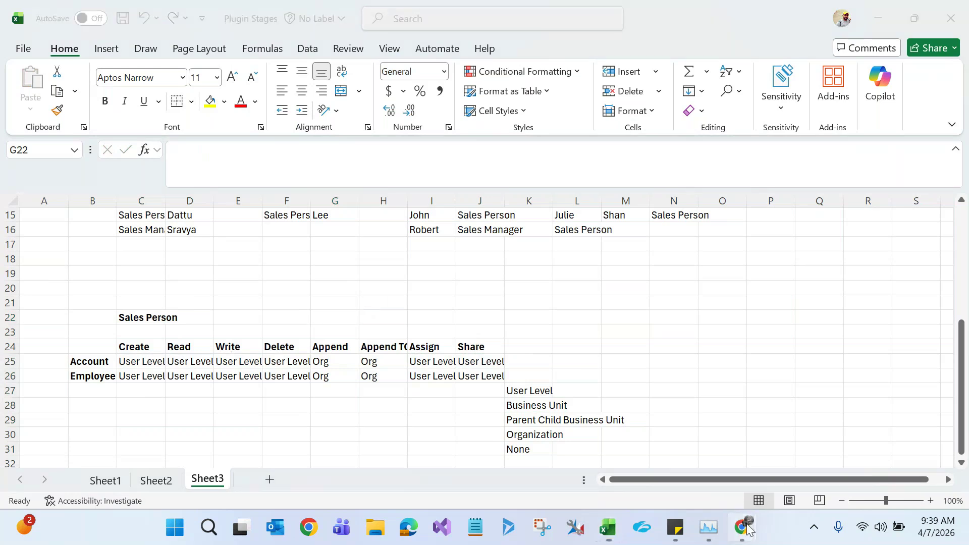
left_click(574, 444)
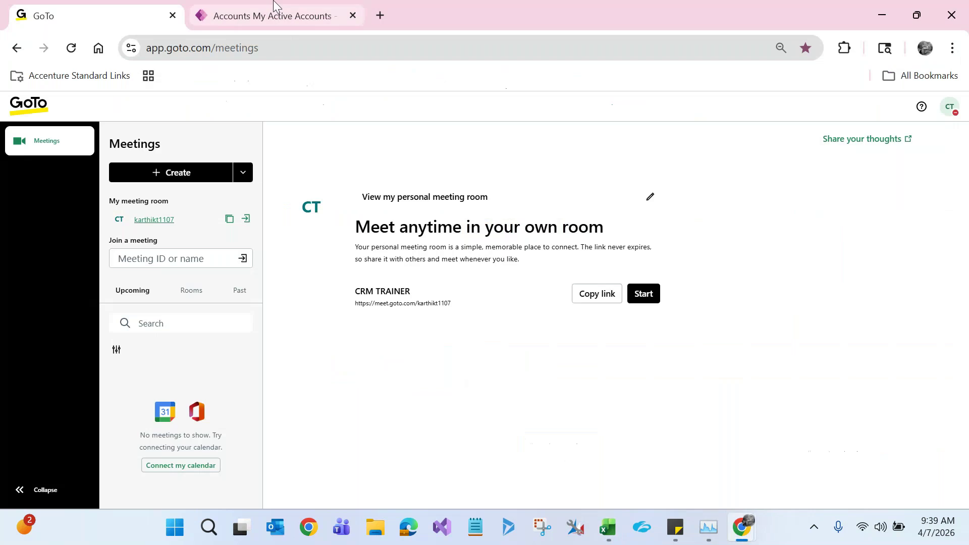
left_click(274, 11)
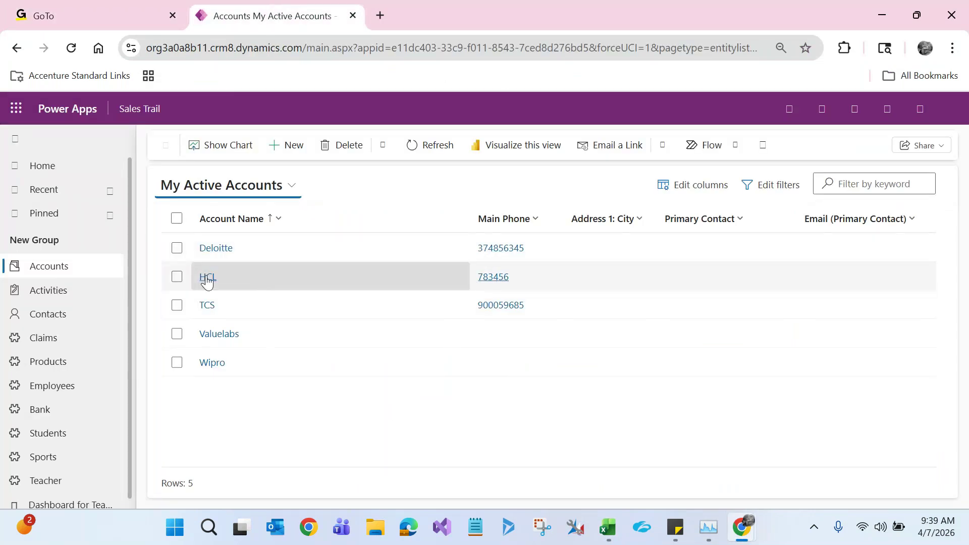
left_click(209, 278)
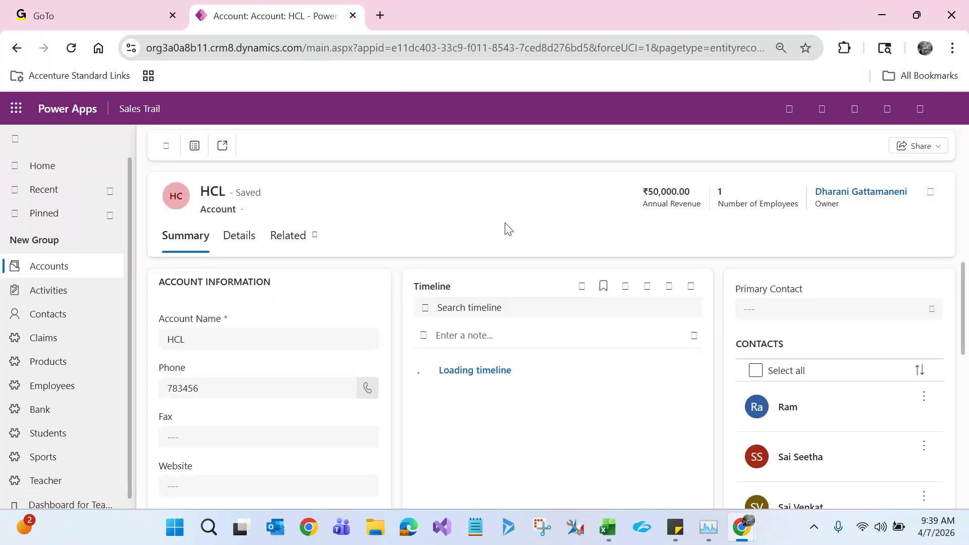
double_click(828, 204)
left_click(842, 166)
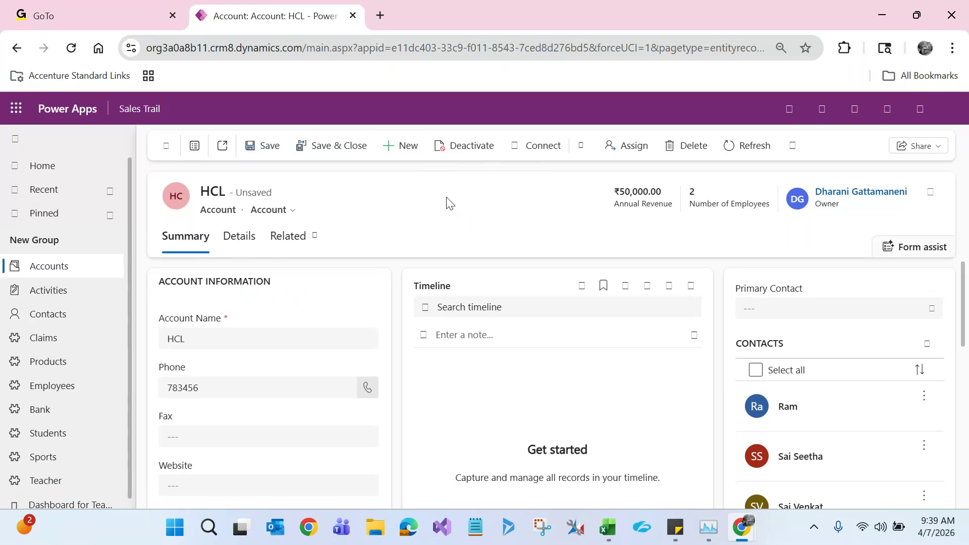
Return to Excel, copy Sales Manager from Q6 into C30 below the Sales Person table and make it bold
key("alt+Tab")
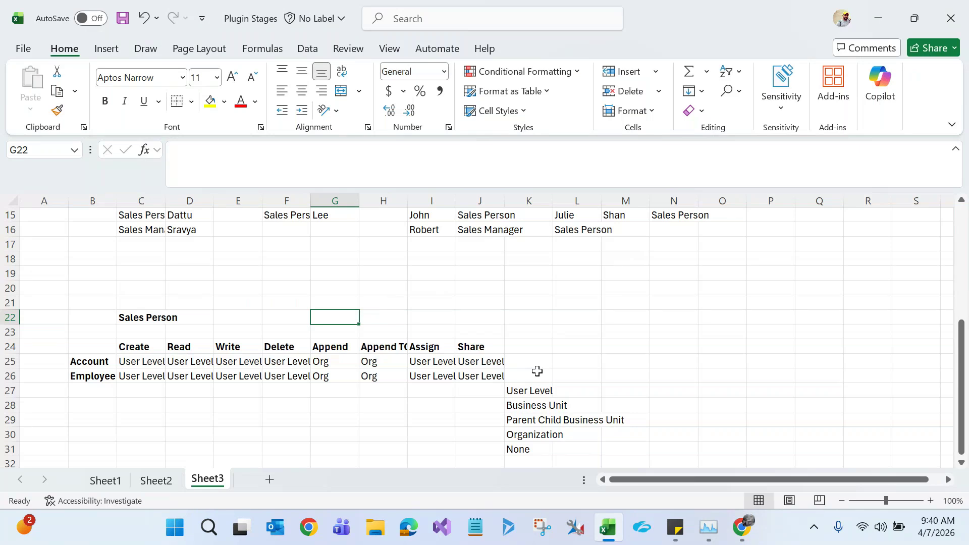
left_click(141, 319)
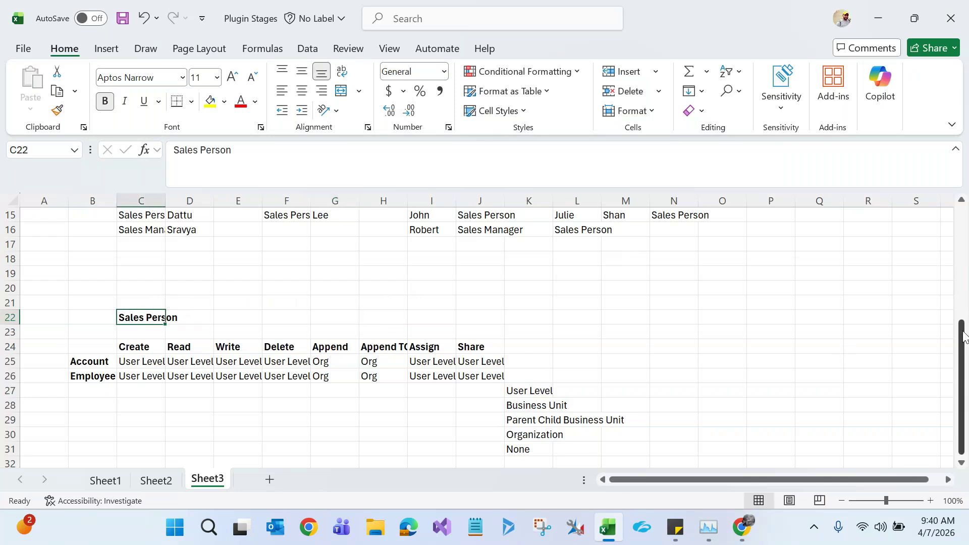
left_click_drag(965, 333, 965, 237)
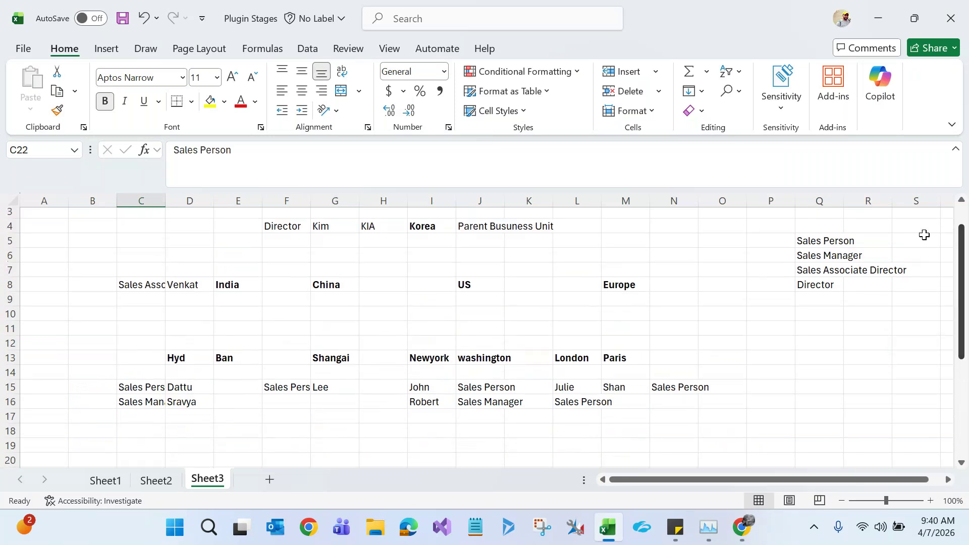
left_click(828, 254)
key("ctrl+c")
left_click_drag(959, 285, 960, 399)
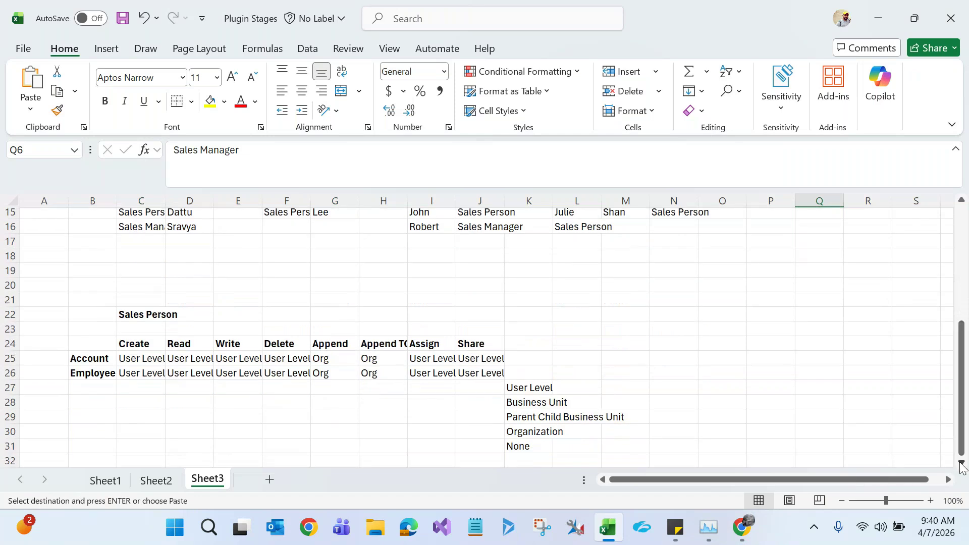
scroll(961, 465, "down", 2)
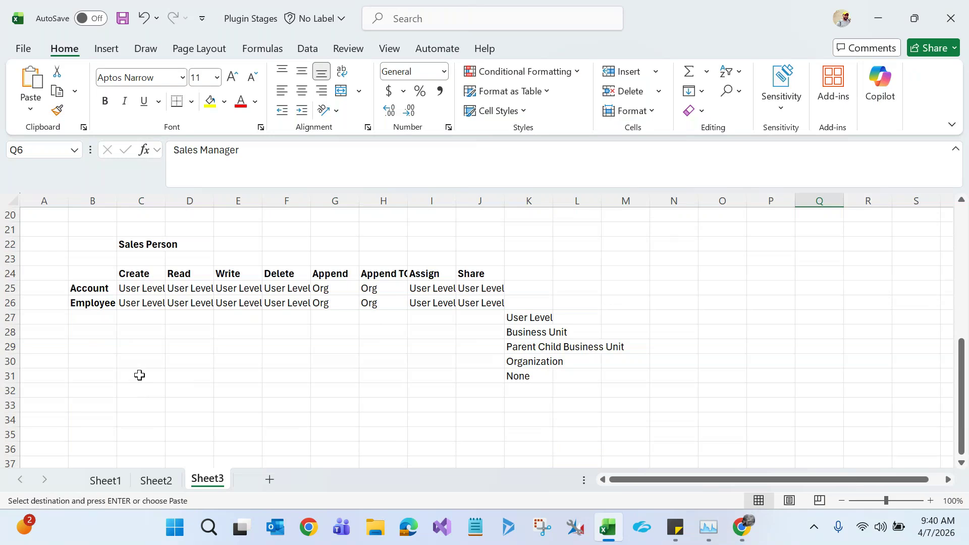
left_click(129, 361)
key("ctrl+v")
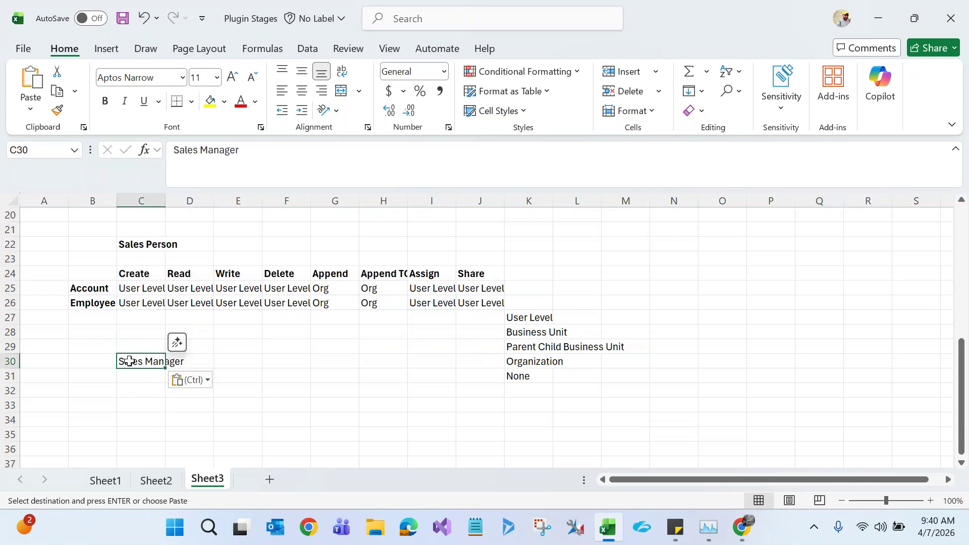
key("ctrl+b")
left_click(292, 373)
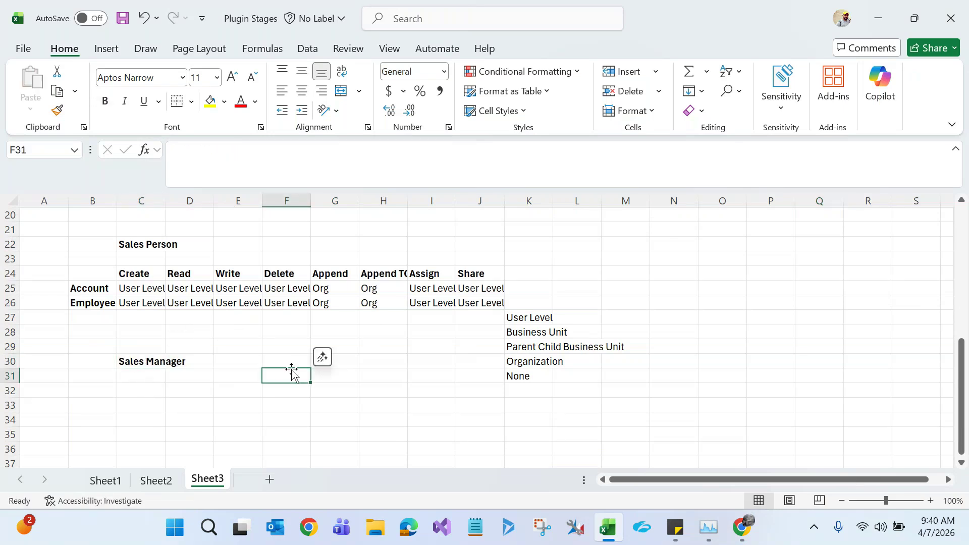
Switch back to Power Apps in Chrome, reload the HCL account page and open the Advanced Settings
key("alt+Tab")
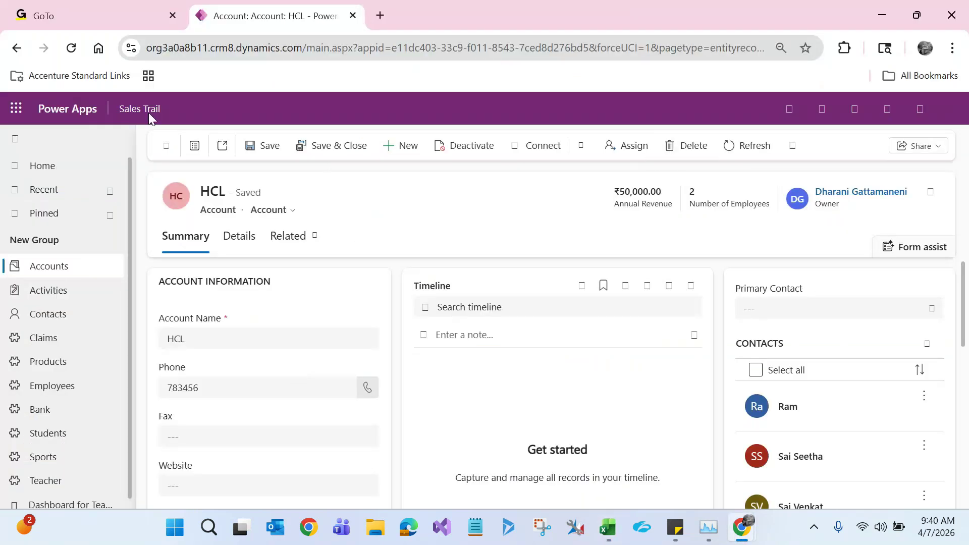
key("F5")
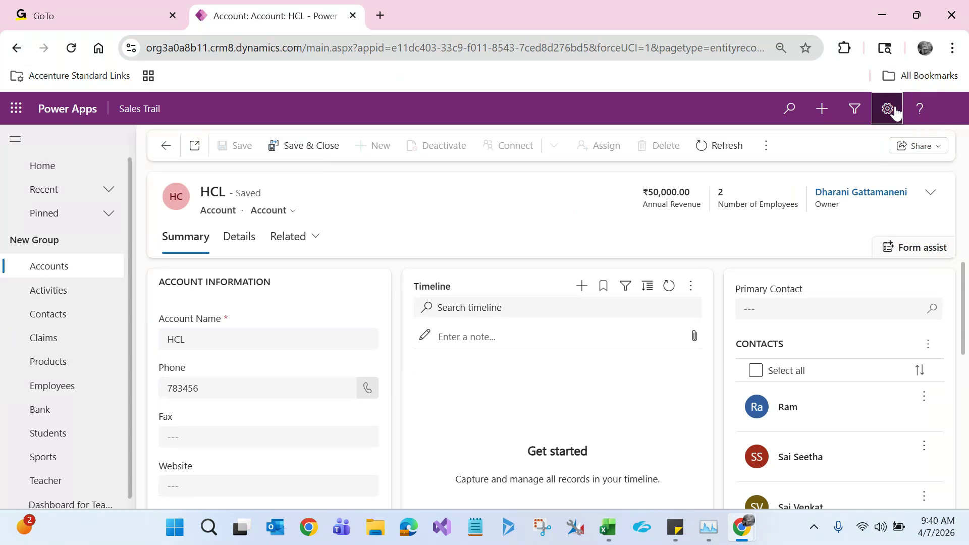
left_click(894, 113)
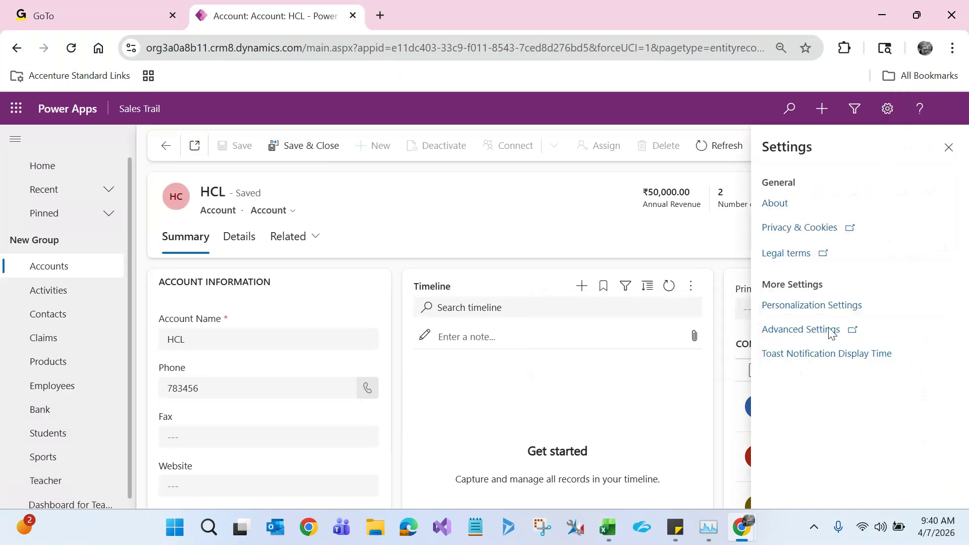
left_click(801, 329)
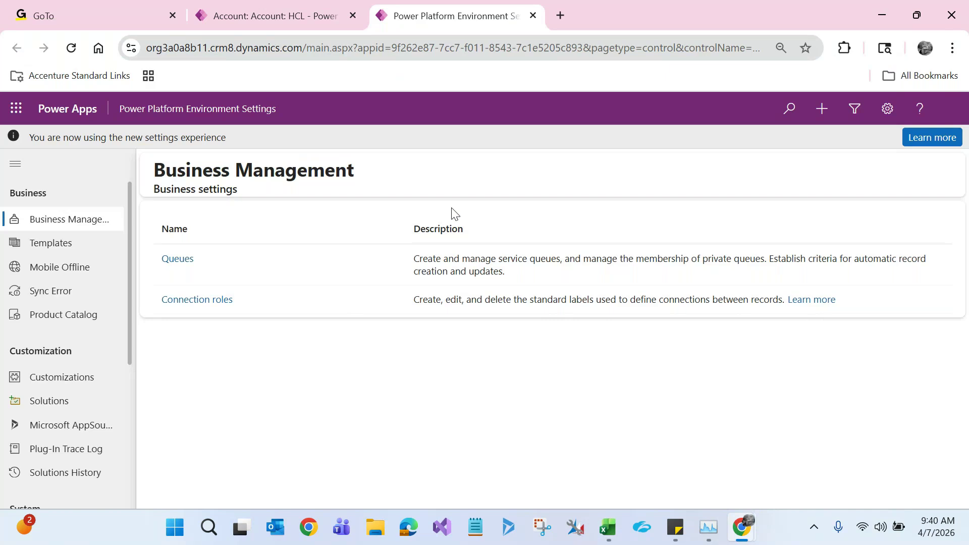
left_click(360, 47)
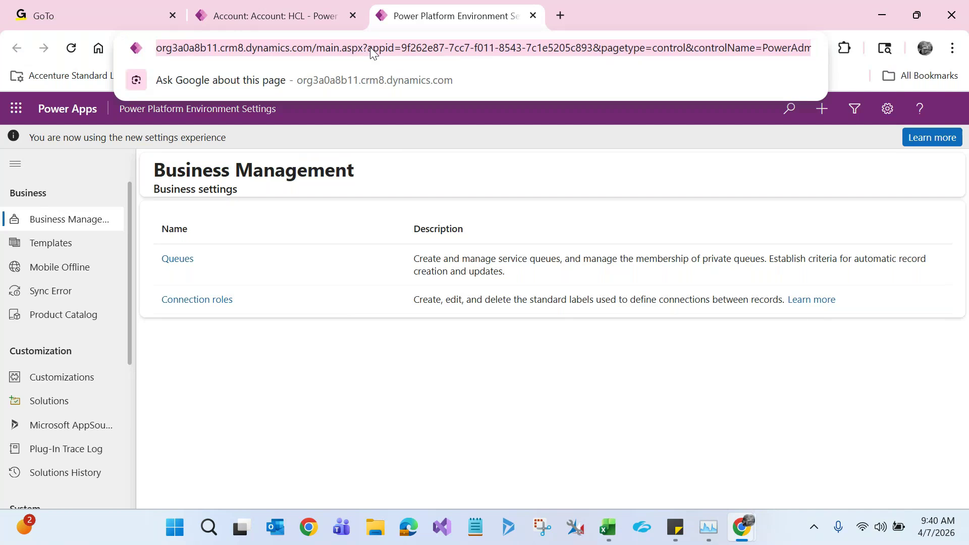
left_click(371, 47)
key("ctrl+a")
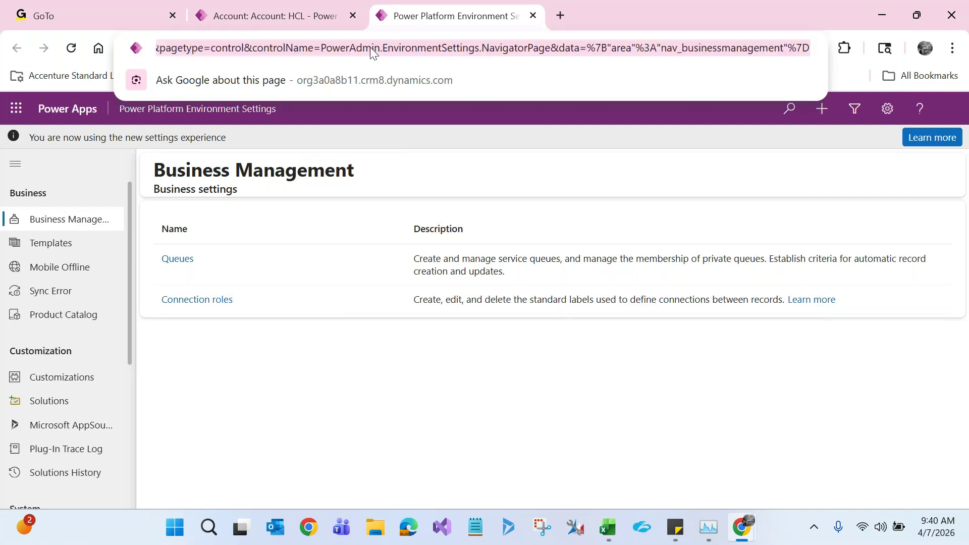
type("https://org3a0a8b11.crm8.dynamics.com/main.aspx?")
type("se")
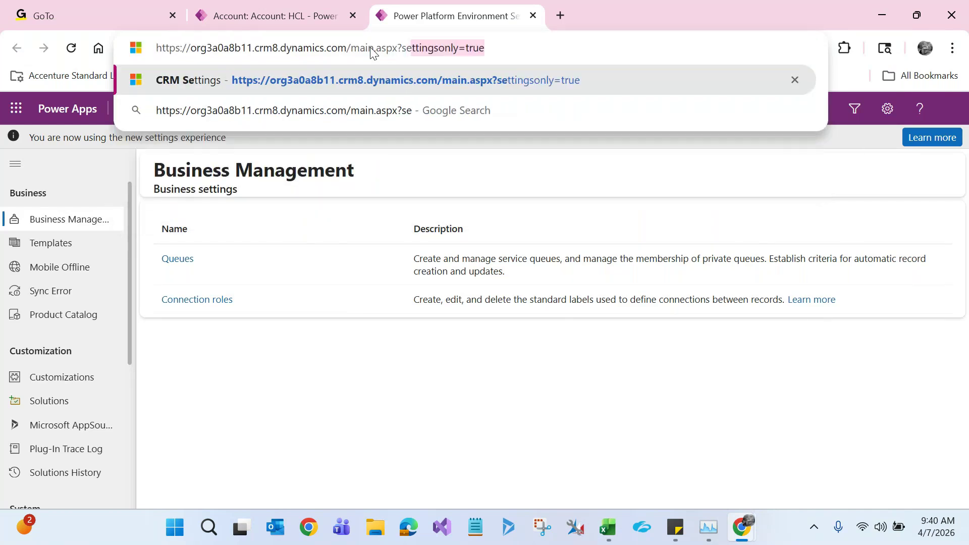
key("Return")
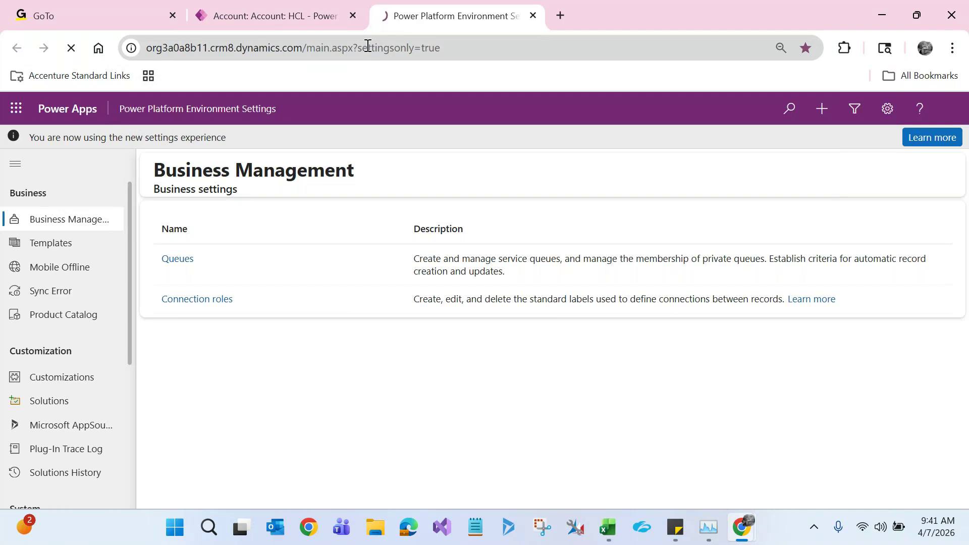
Copy the settingsonly=true address and load it in a new browser tab
left_click(367, 45)
key("ctrl+c")
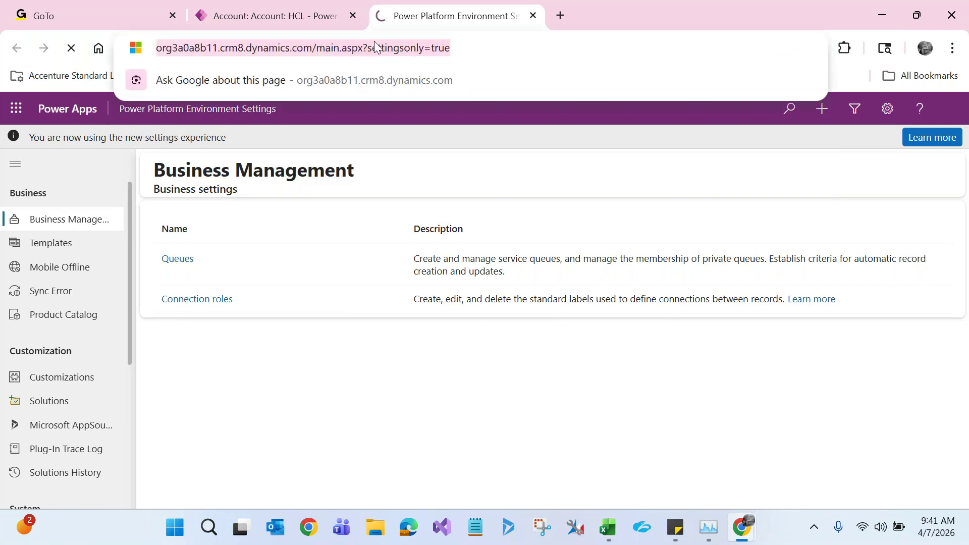
left_click(559, 15)
key("ctrl+v")
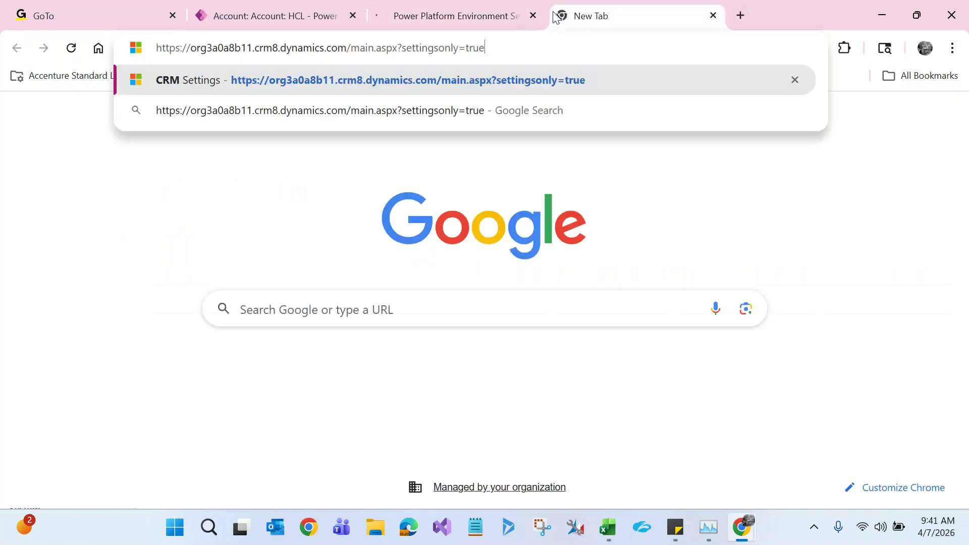
key("Return")
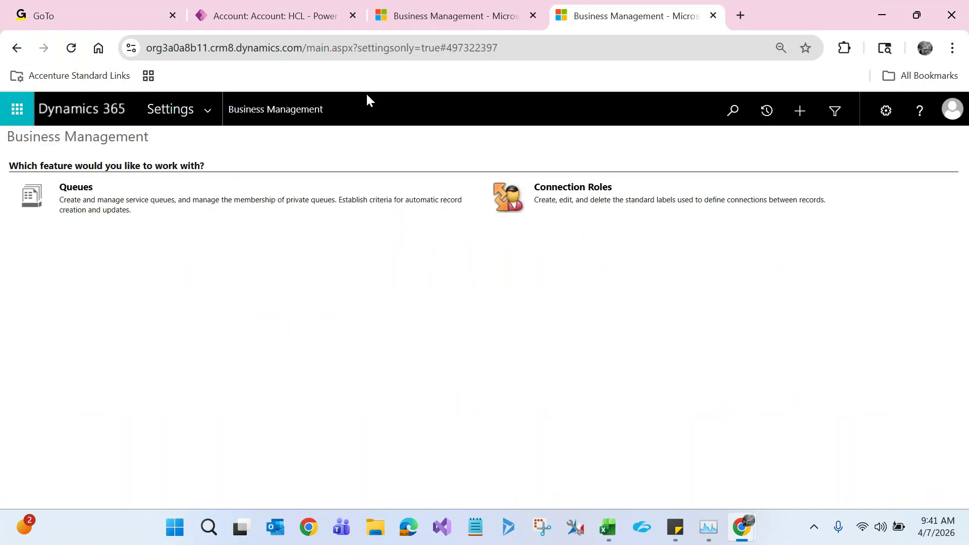
Open the environment's Security settings and go to Security Roles
left_click(209, 113)
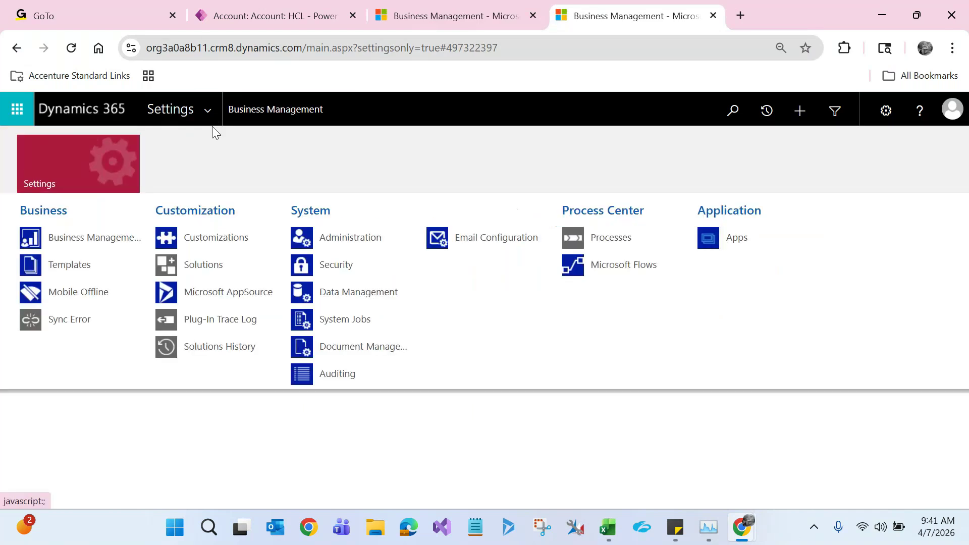
left_click(328, 261)
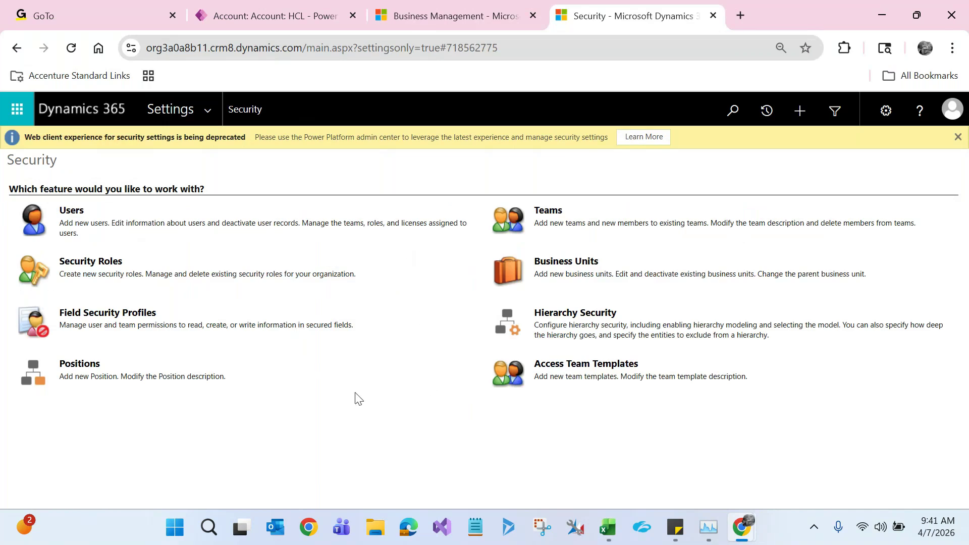
left_click(101, 261)
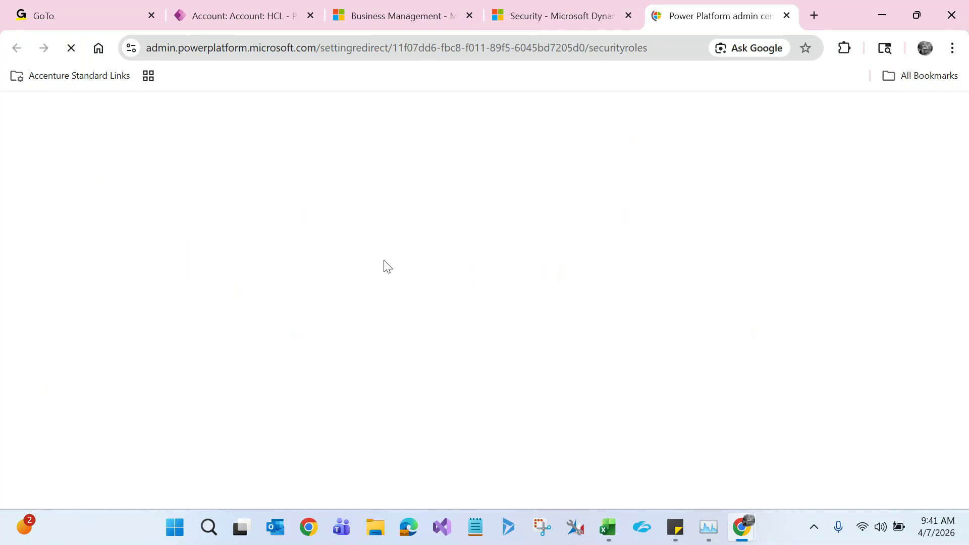
Switch to Excel and examine the Sales Manager heading in C30 and the role list in Q5:Q8 of Sheet3
left_click(609, 528)
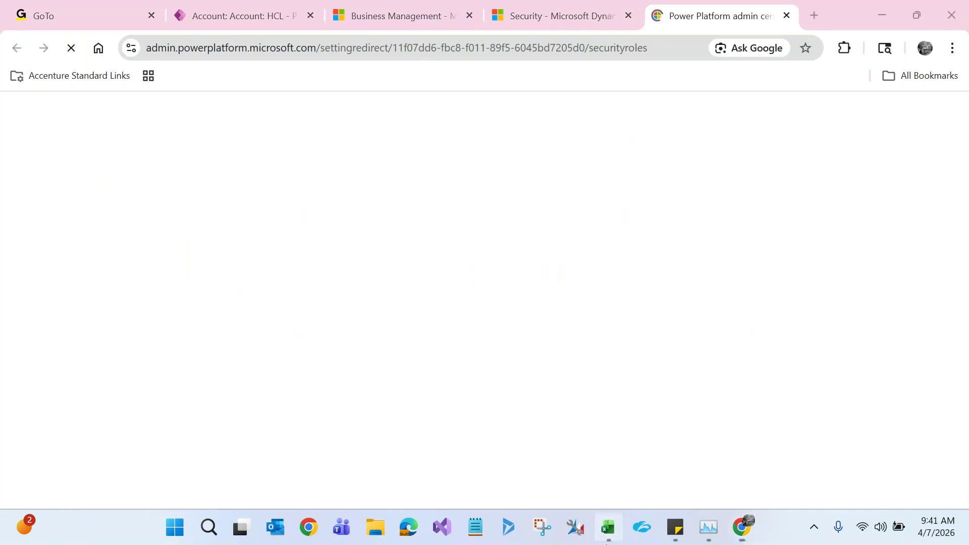
left_click(146, 361)
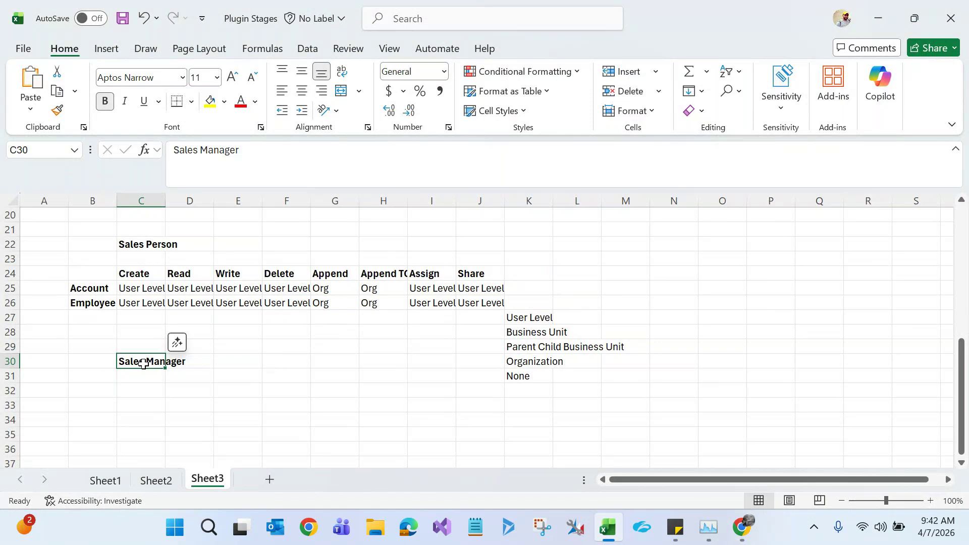
left_click_drag(961, 354, 958, 221)
left_click(828, 282)
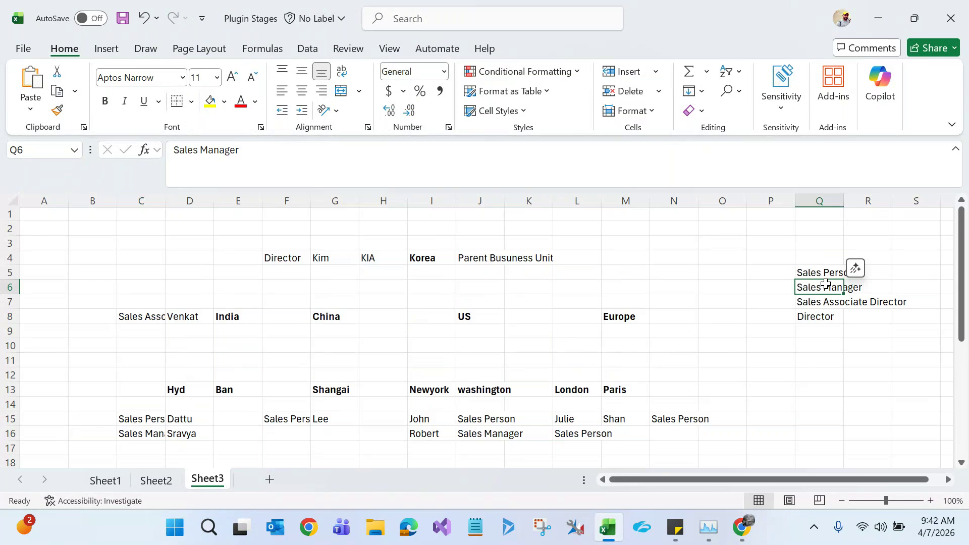
left_click(823, 274)
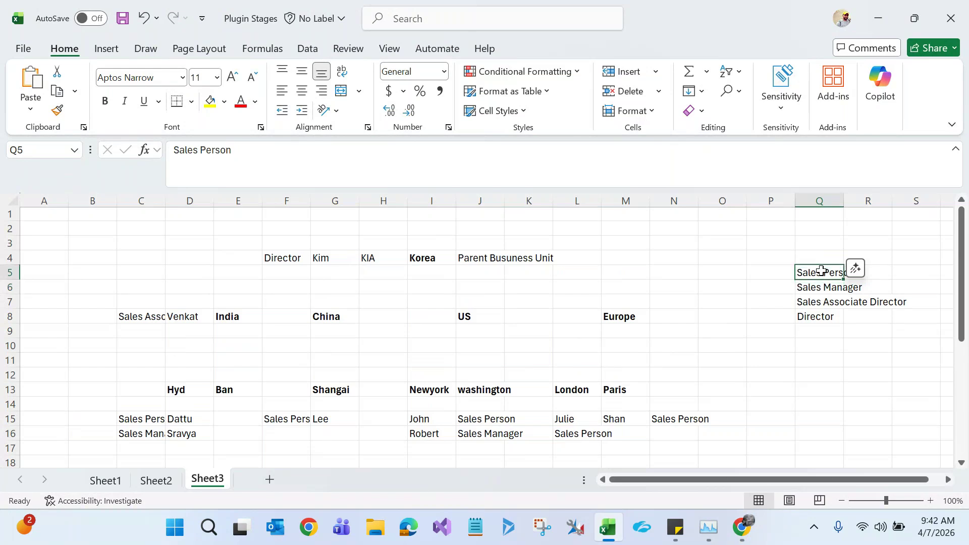
left_click(824, 305)
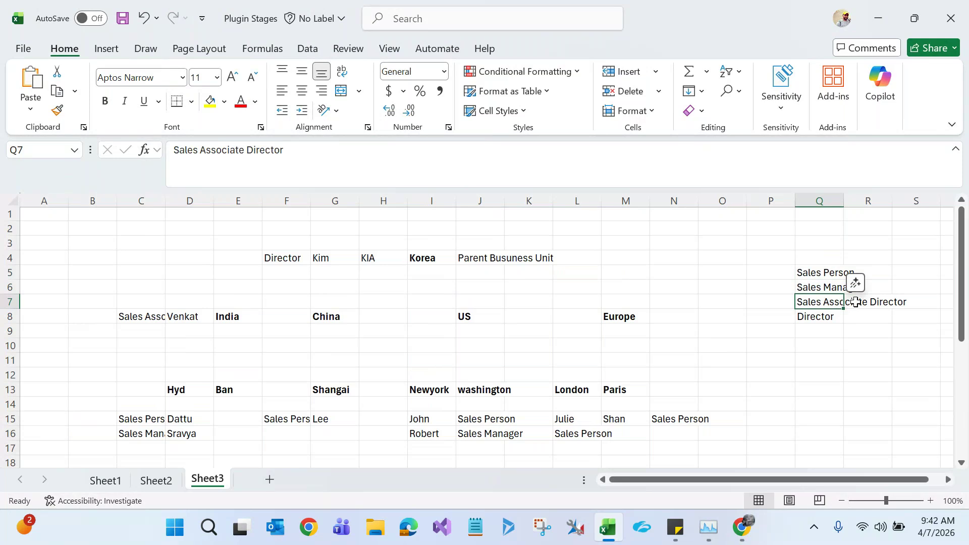
left_click(824, 272)
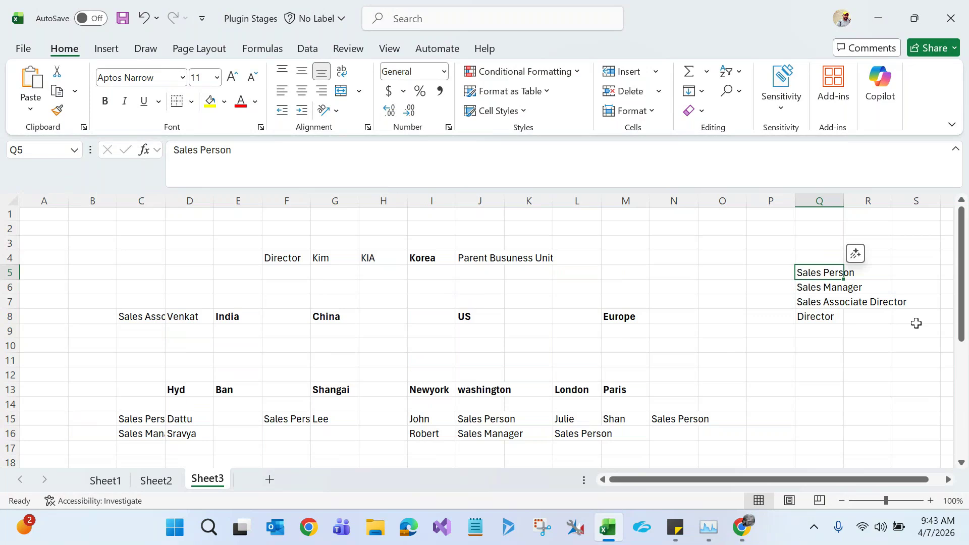
left_click(841, 291)
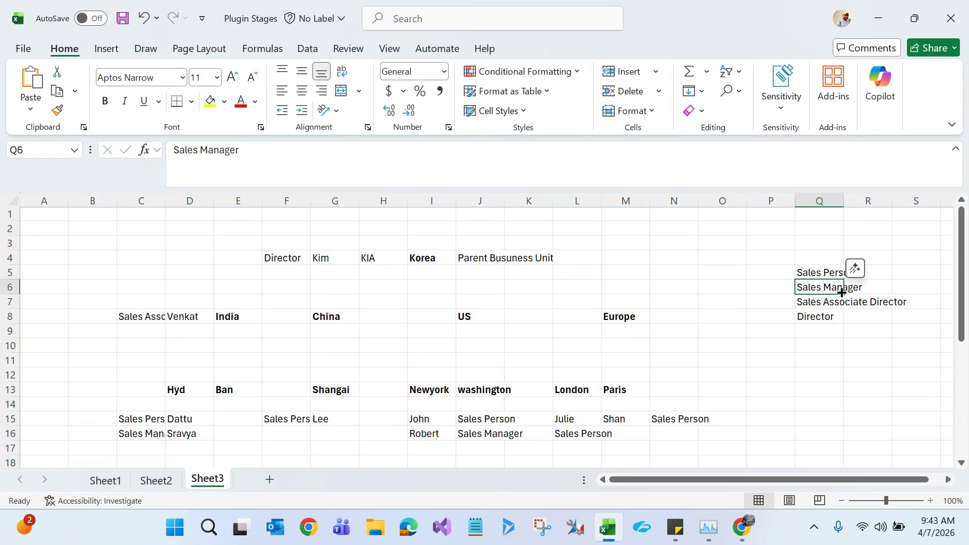
left_click(828, 272)
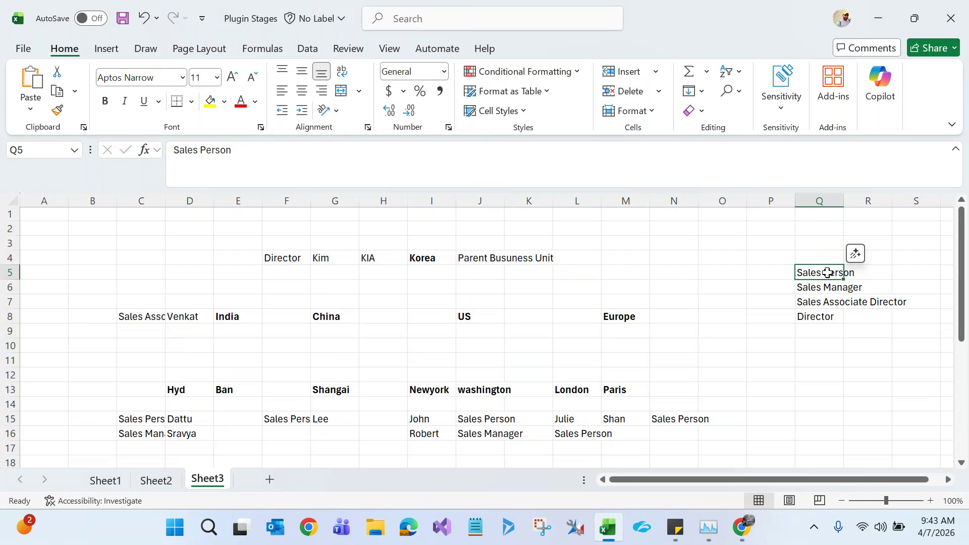
Return to the security roles page in Chrome, dismiss the announcement, search for "sales" and open the Sales Person role
key("alt+Tab")
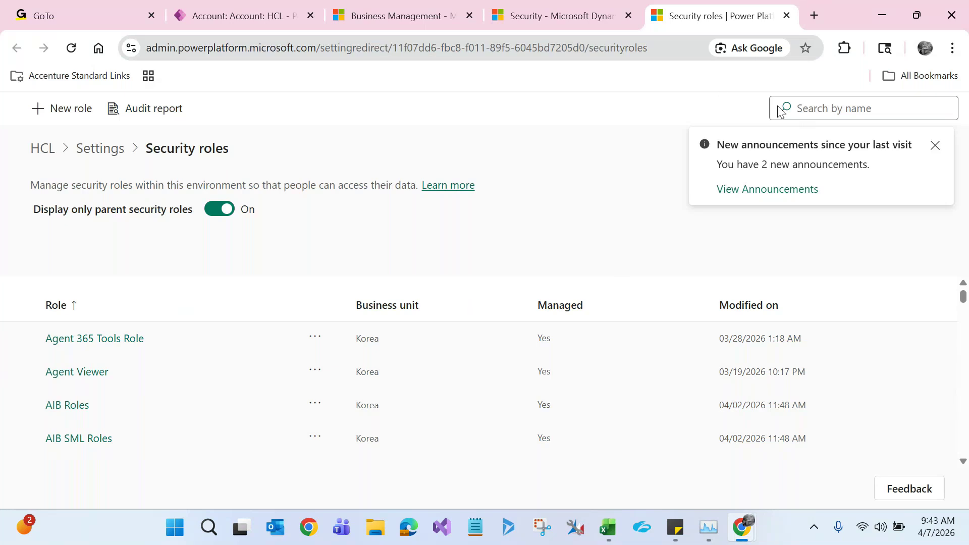
left_click(935, 146)
left_click(853, 109)
type("sales")
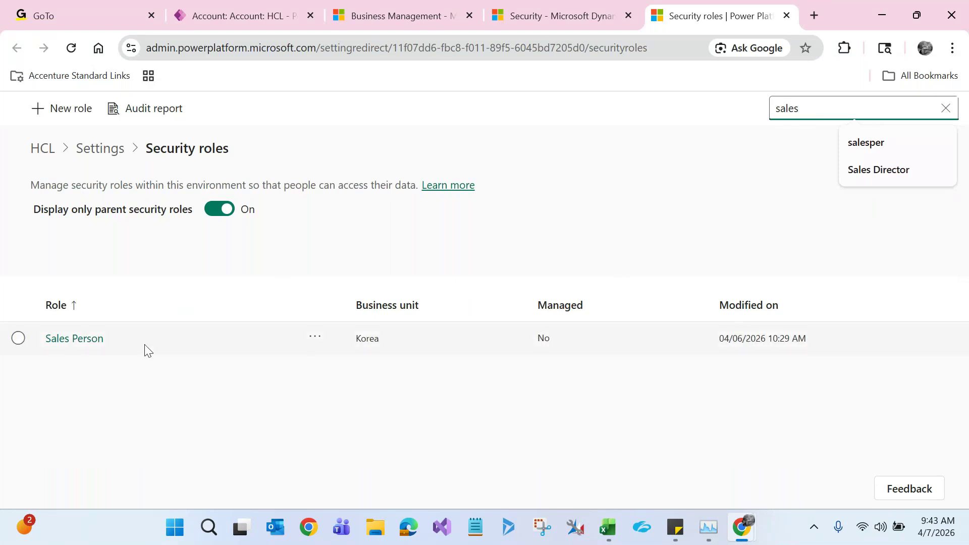
left_click(144, 344)
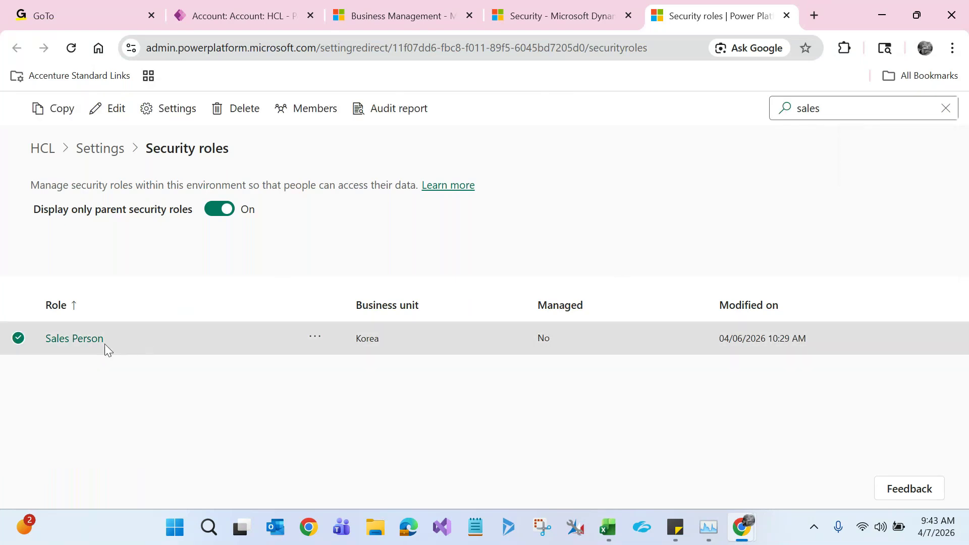
left_click(76, 345)
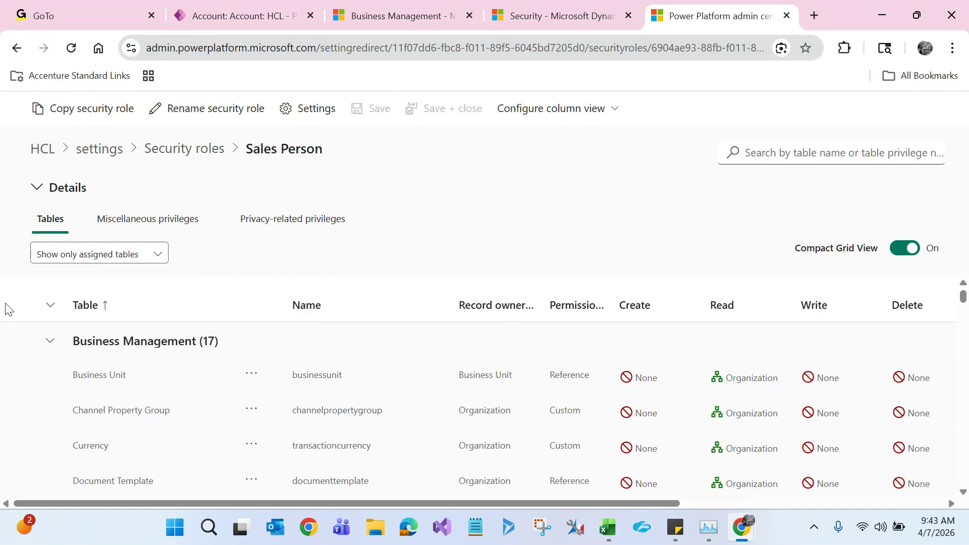
Try to copy the Sales Person role as Sales Manager, reloading the page before a second attempt
left_click(107, 111)
left_click(439, 240)
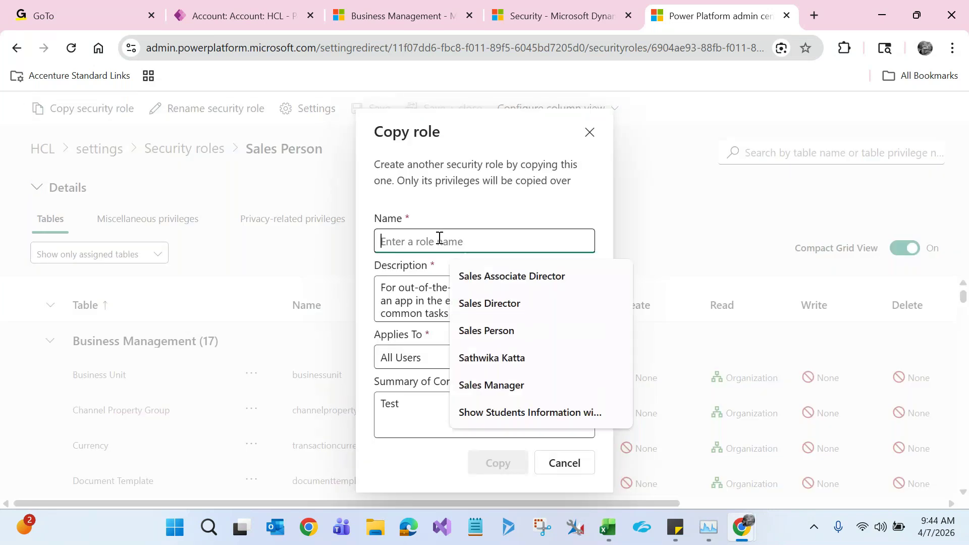
type("Sales Manager")
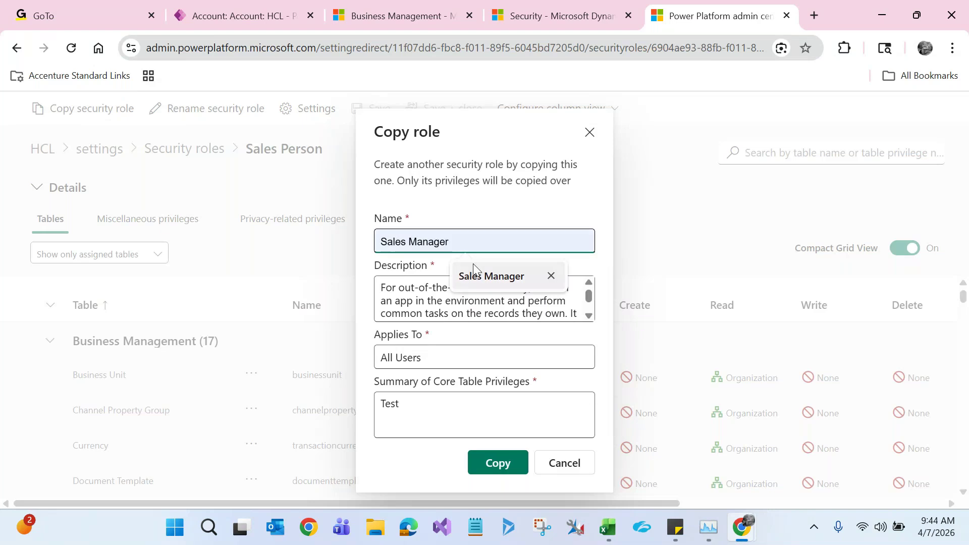
left_click(479, 274)
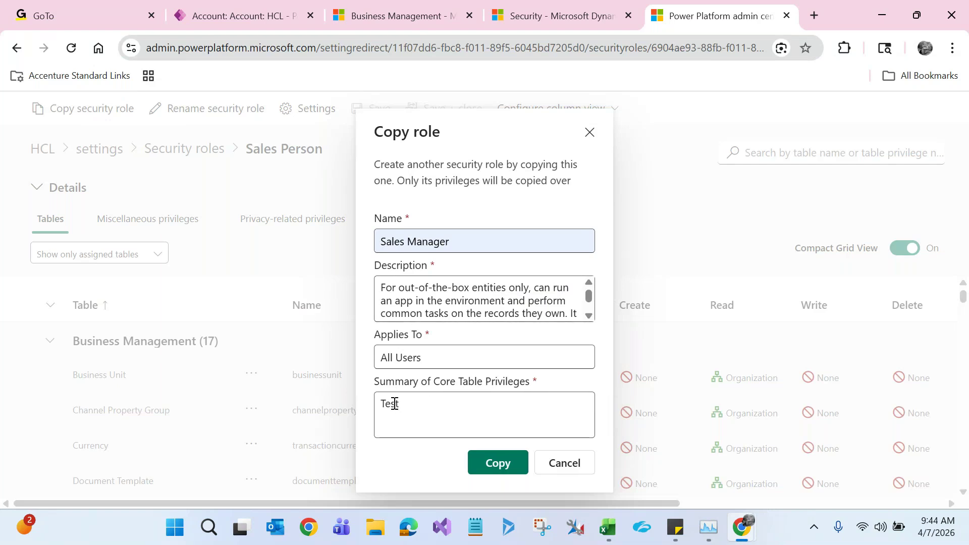
left_click(491, 464)
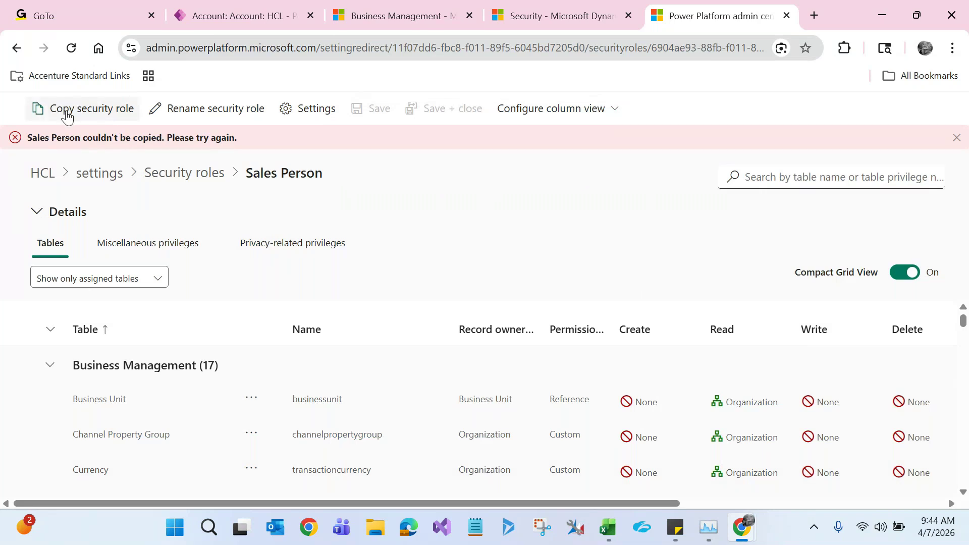
key("F5")
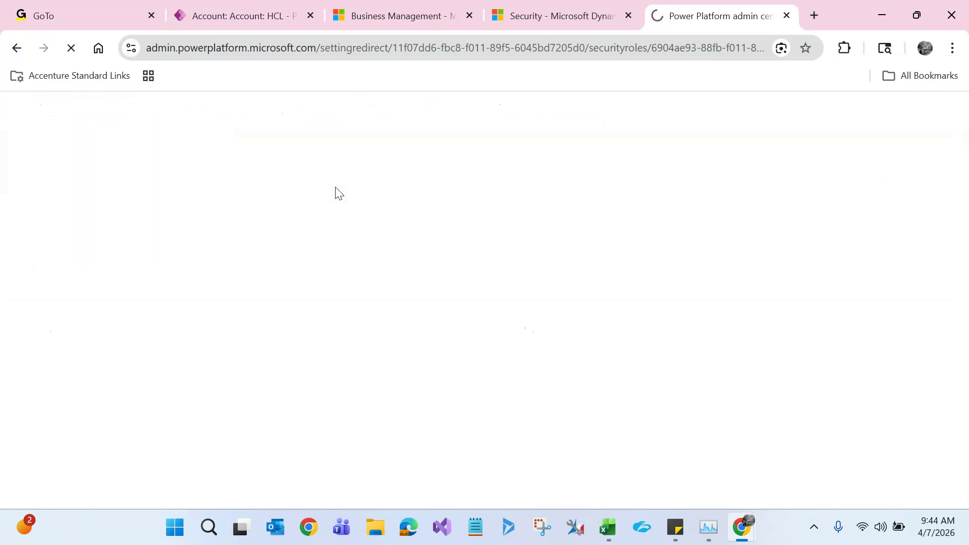
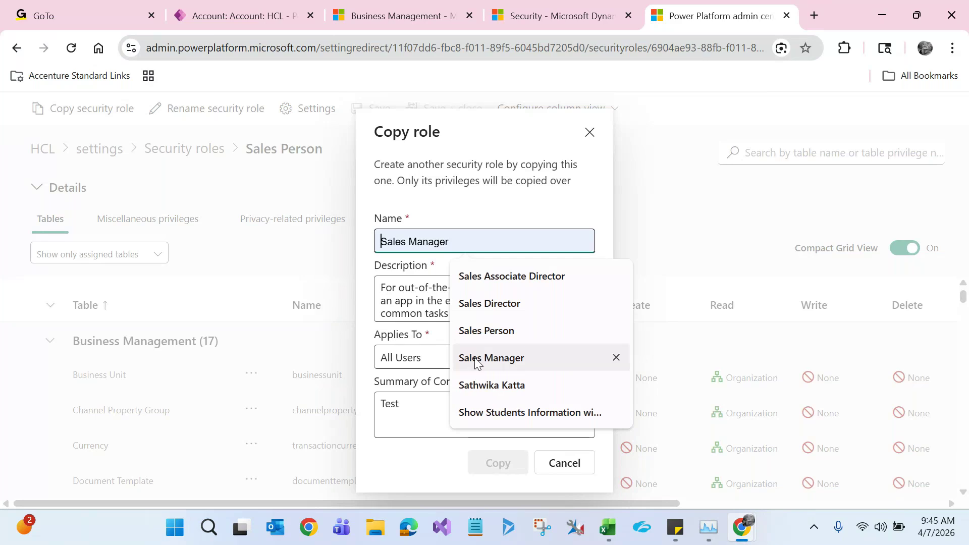
left_click(422, 406)
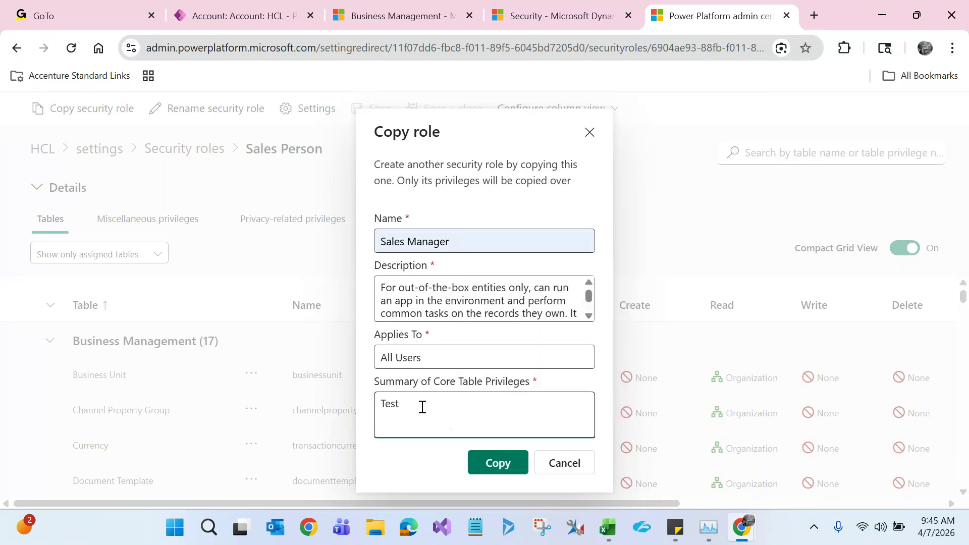
left_click(475, 465)
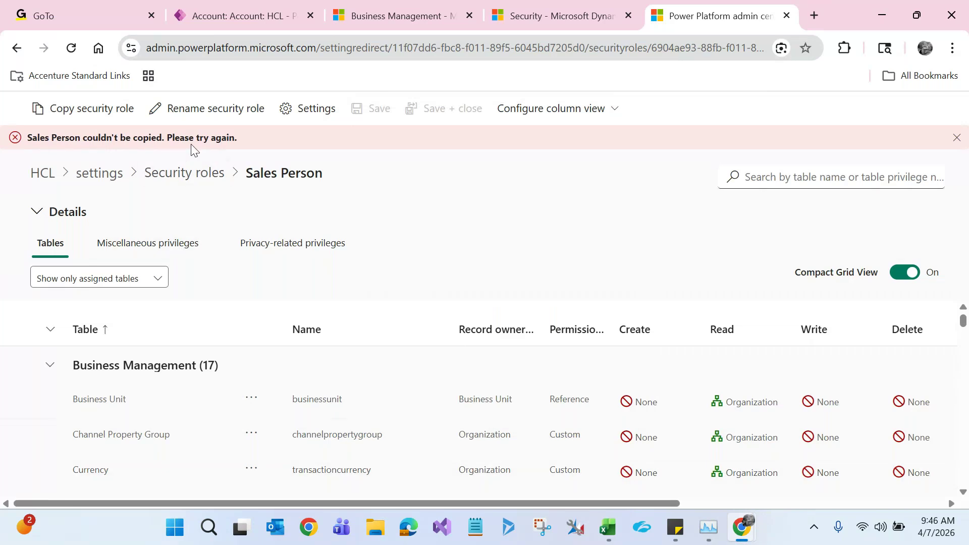
Try to copy the Sales Person role as Sales Managers with the core table privileges summary Test 123, and dismiss the notifications
left_click(98, 119)
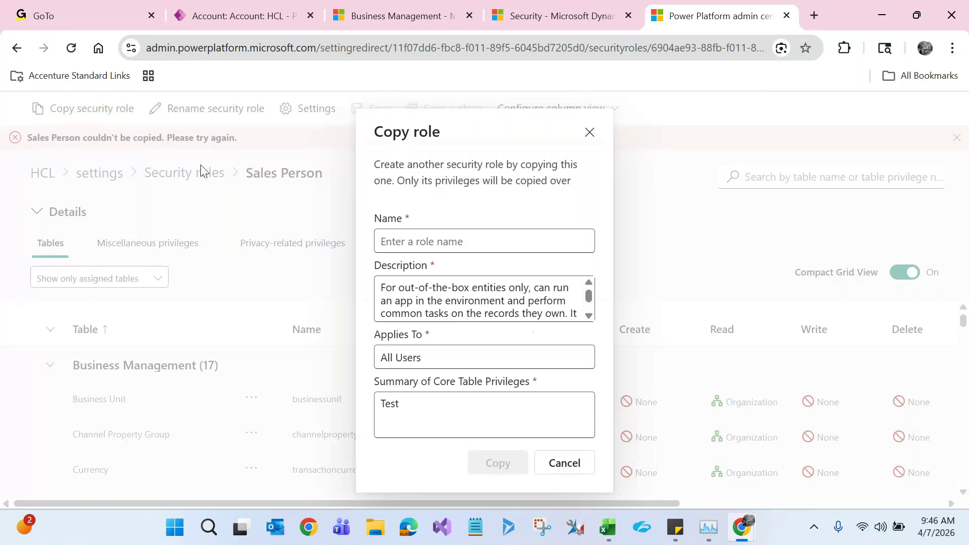
left_click(429, 393)
type("123")
left_click(430, 357)
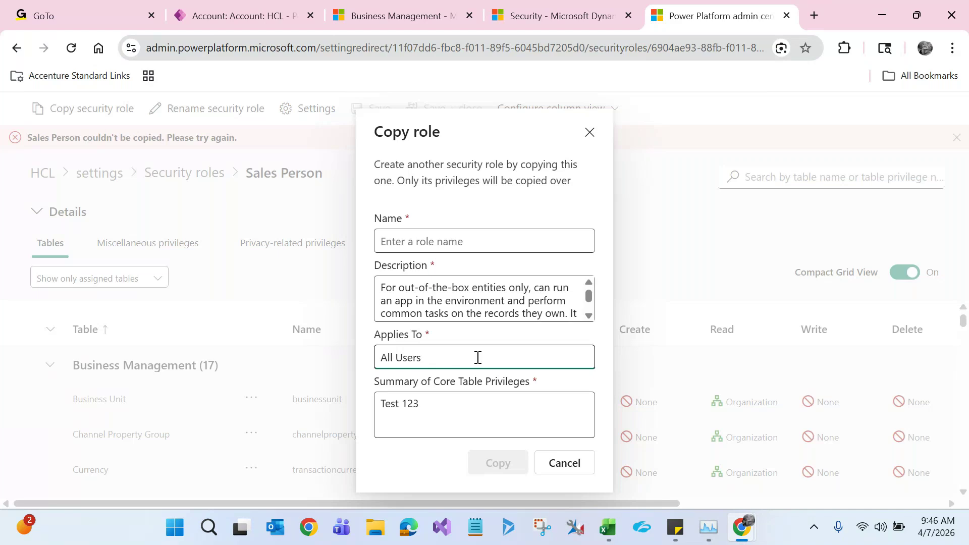
left_click(424, 456)
left_click(449, 398)
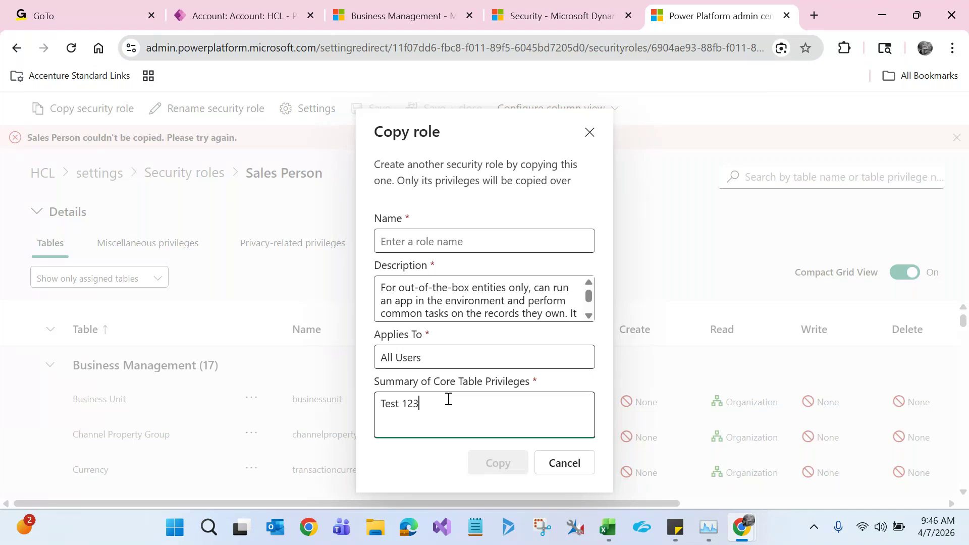
left_click(433, 242)
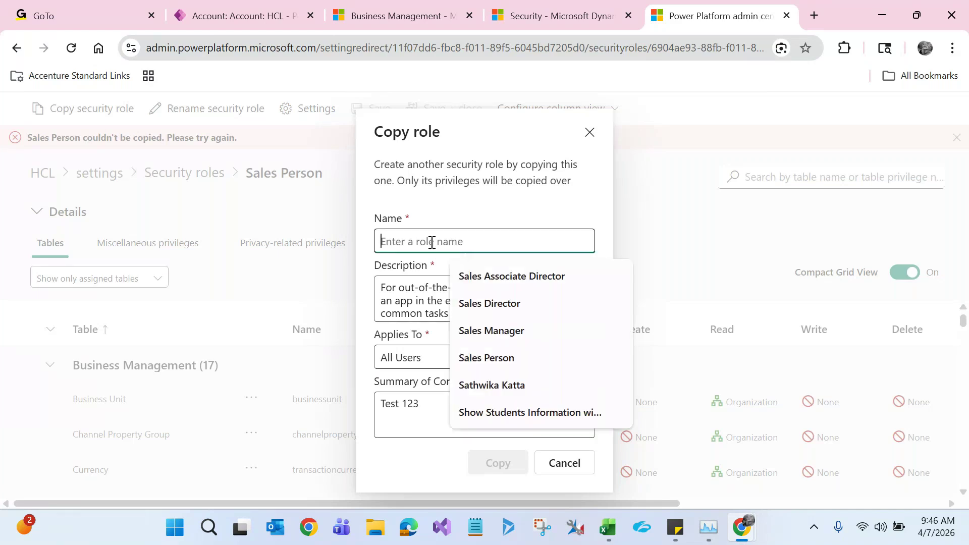
left_click(501, 335)
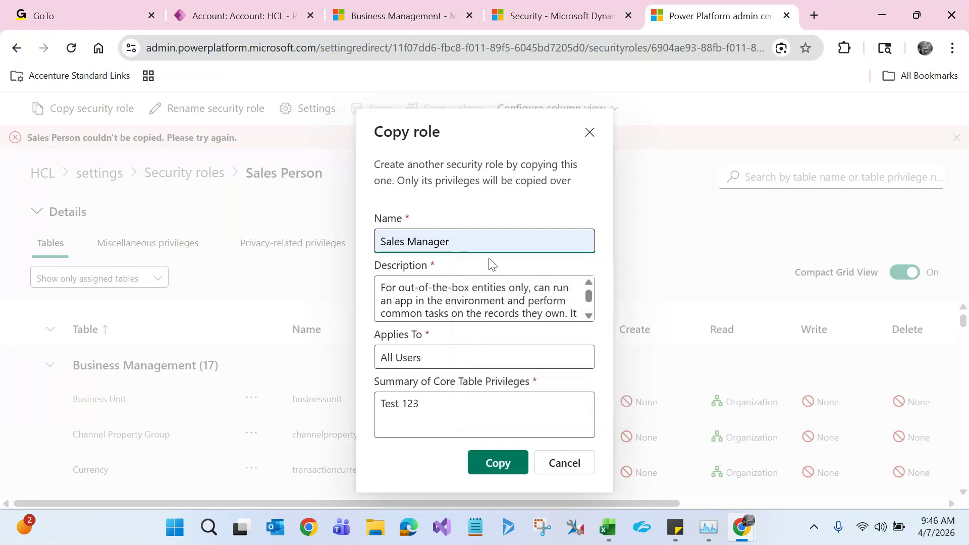
type("s")
left_click(498, 461)
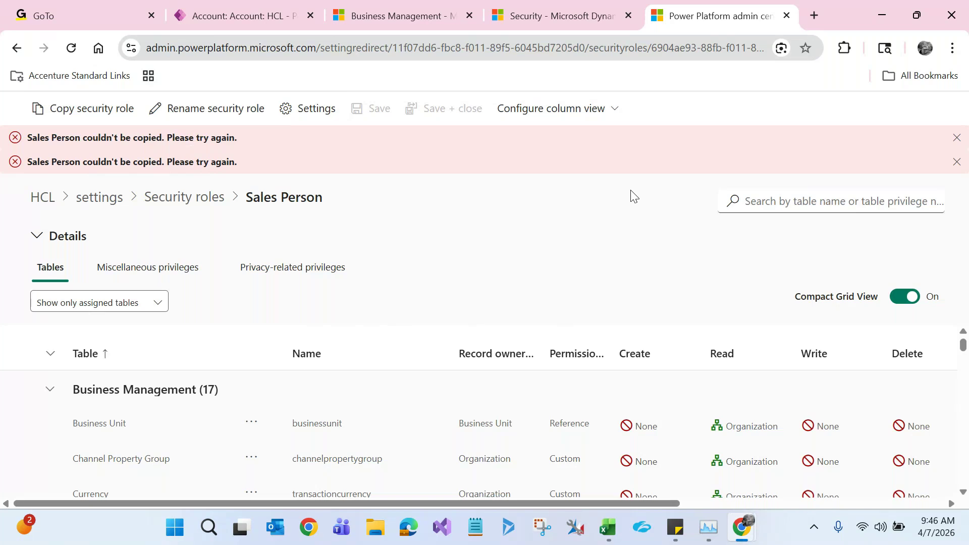
left_click(956, 164)
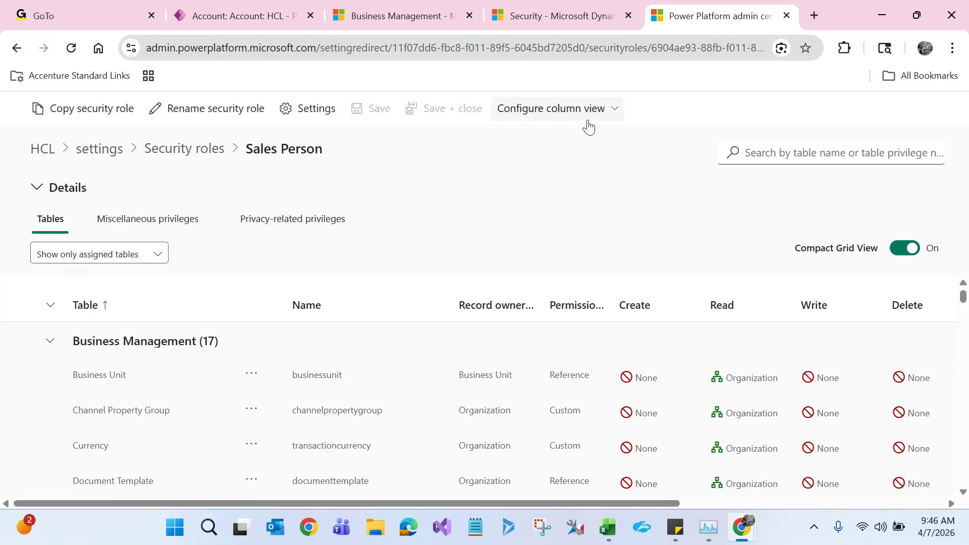
Search the security roles for "basic", view the Basic User role and return to the roles list
left_click(185, 154)
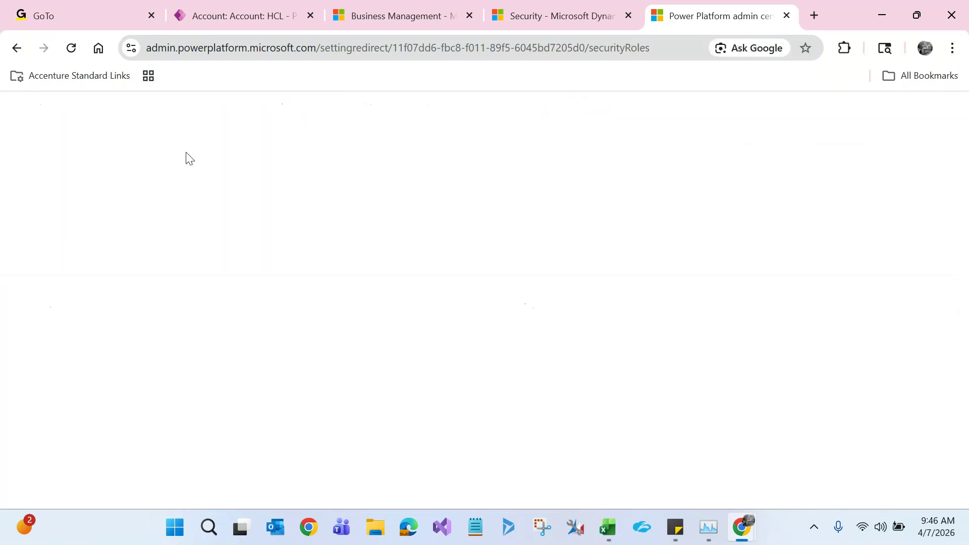
left_click(841, 109)
type("basic")
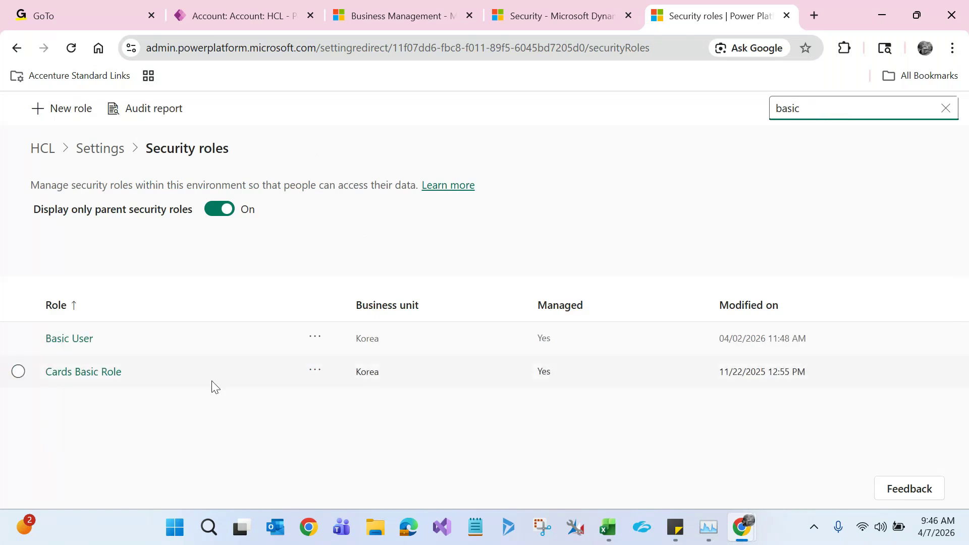
left_click(75, 341)
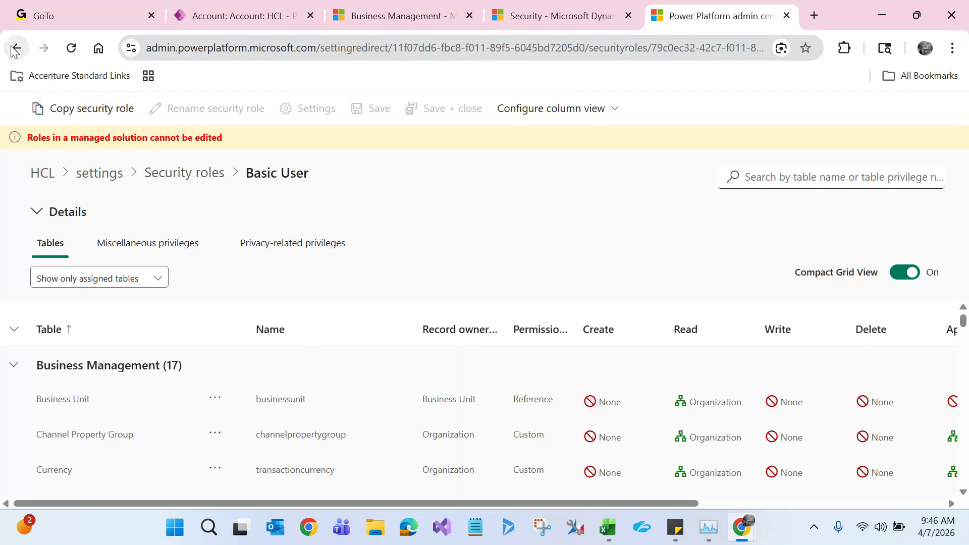
left_click(160, 174)
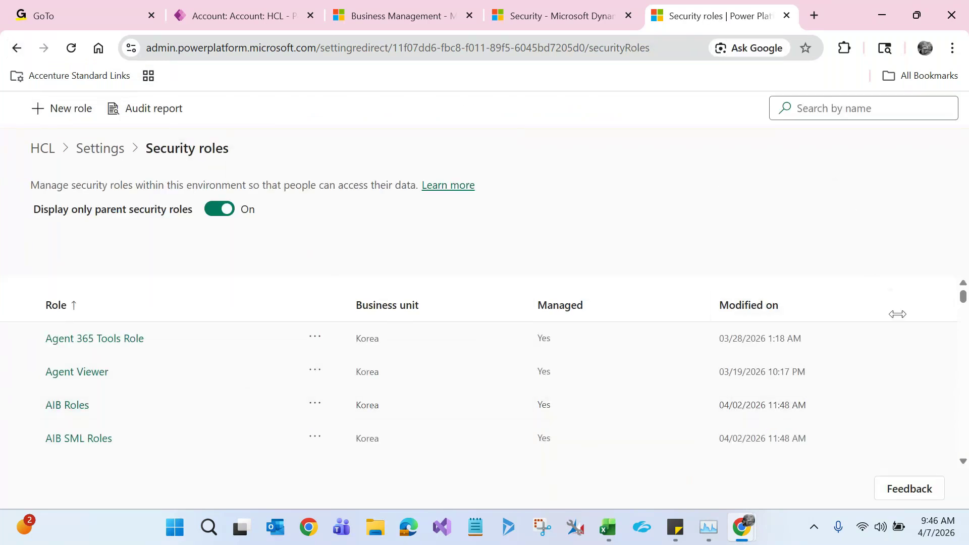
Find the Support User role in the security roles list and open it
left_click(962, 461)
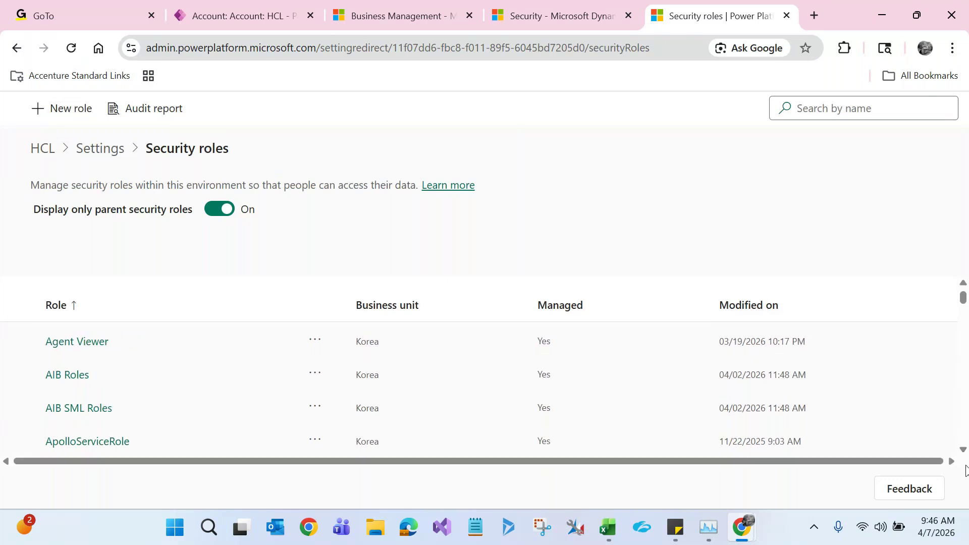
scroll(963, 462, "down", 3)
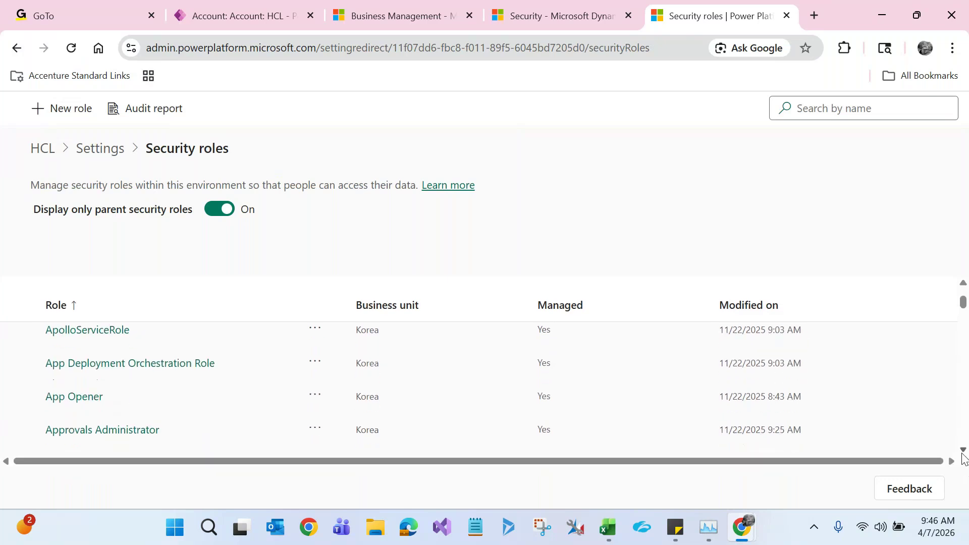
scroll(963, 461, "down", 5)
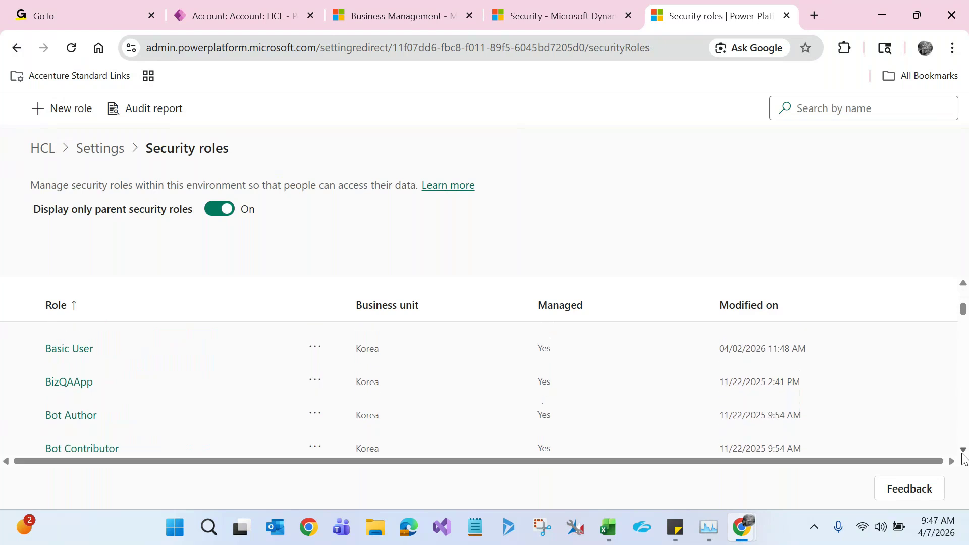
scroll(964, 460, "down", 5)
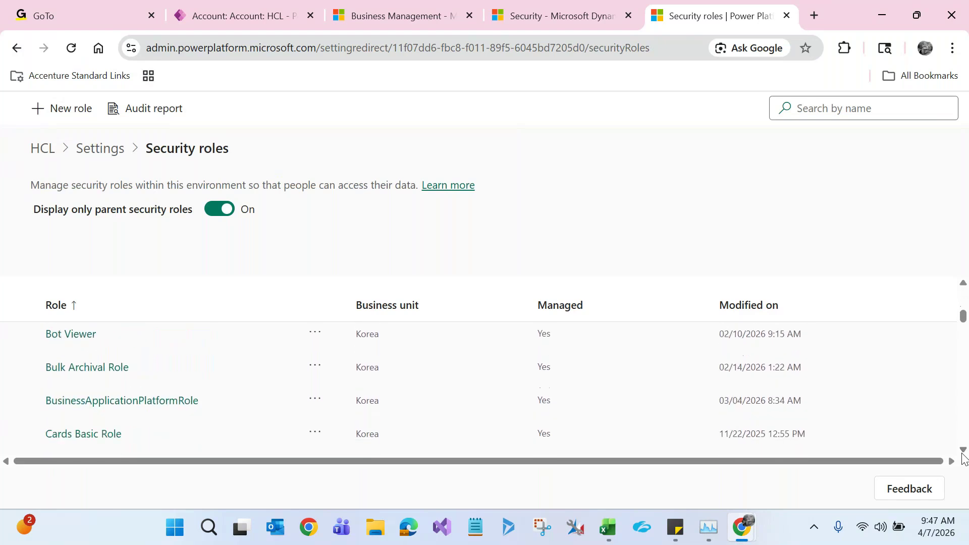
scroll(964, 459, "down", 5)
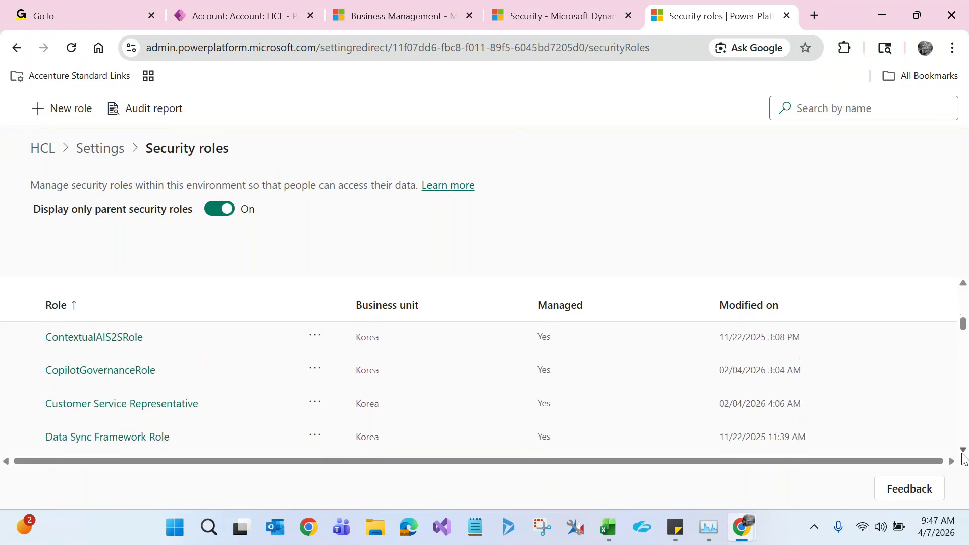
scroll(964, 459, "down", 5)
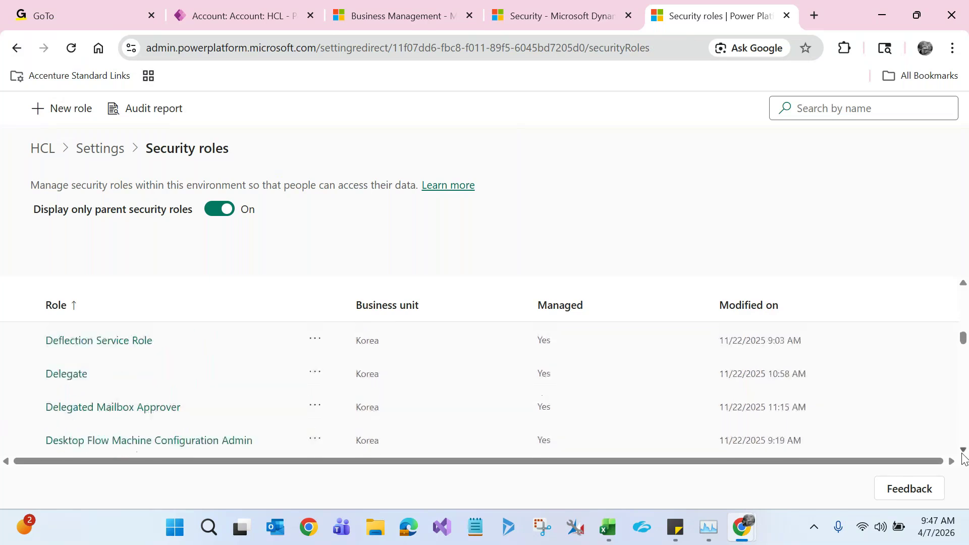
scroll(964, 459, "down", 6)
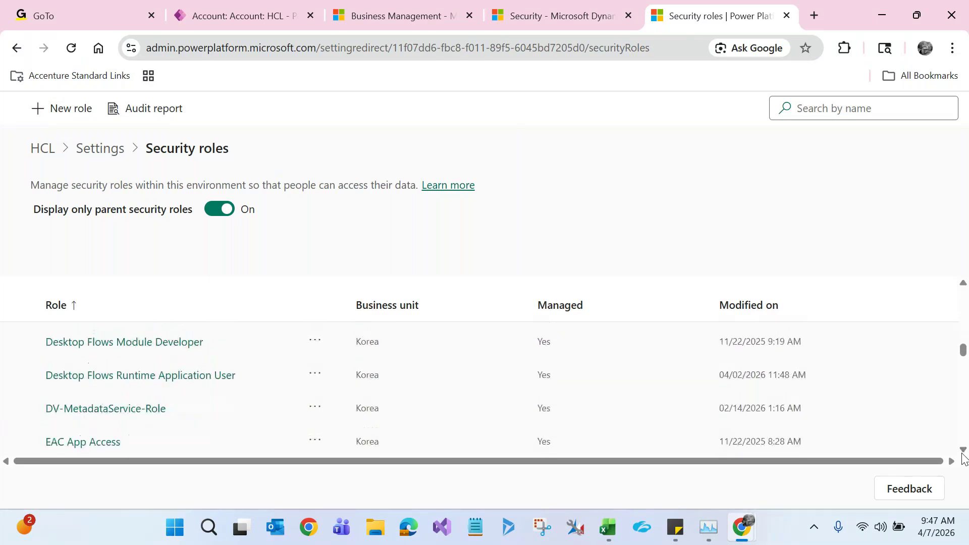
scroll(963, 459, "down", 4)
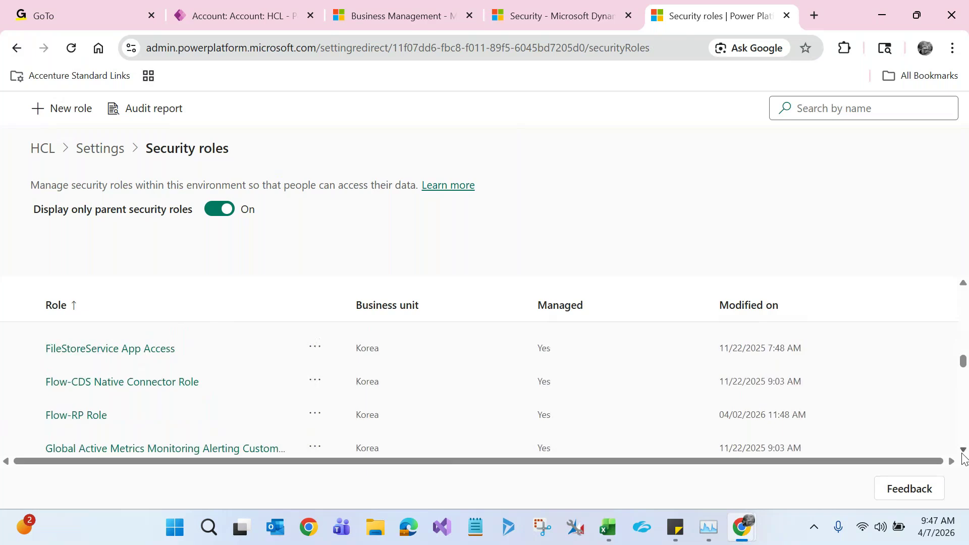
scroll(963, 454, "down", 3)
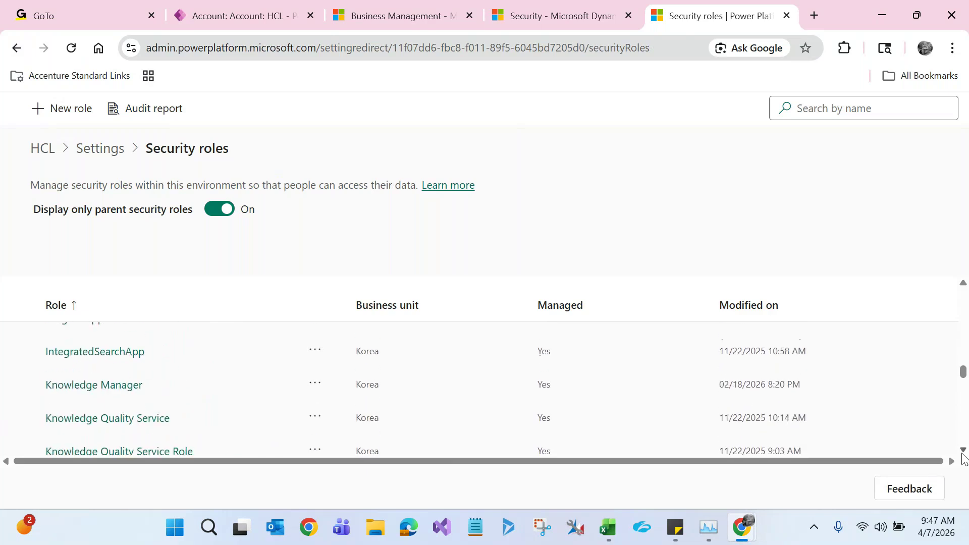
scroll(964, 459, "down", 3)
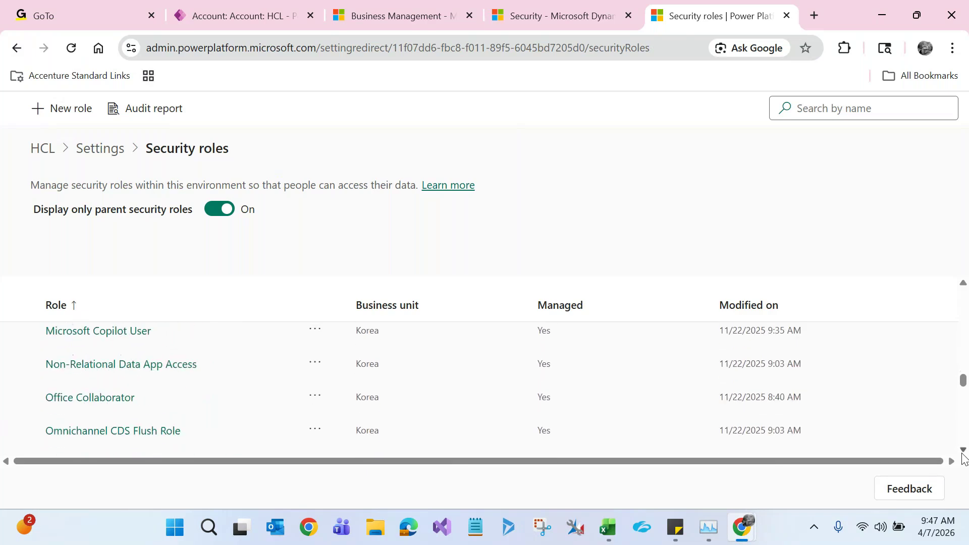
scroll(963, 458, "down", 4)
scroll(962, 458, "down", 4)
scroll(962, 458, "down", 5)
scroll(962, 458, "down", 3)
scroll(963, 458, "down", 1)
scroll(963, 457, "down", 1)
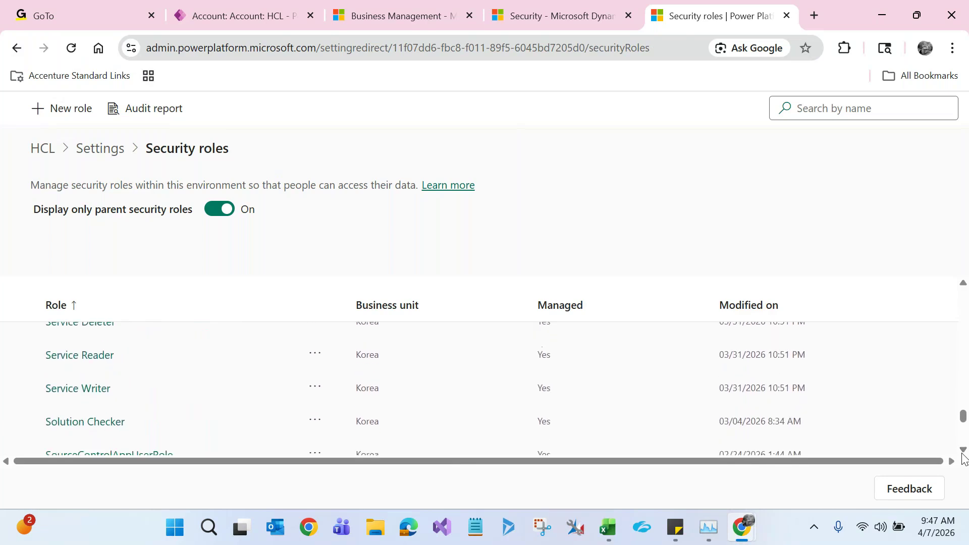
scroll(963, 458, "down", 1)
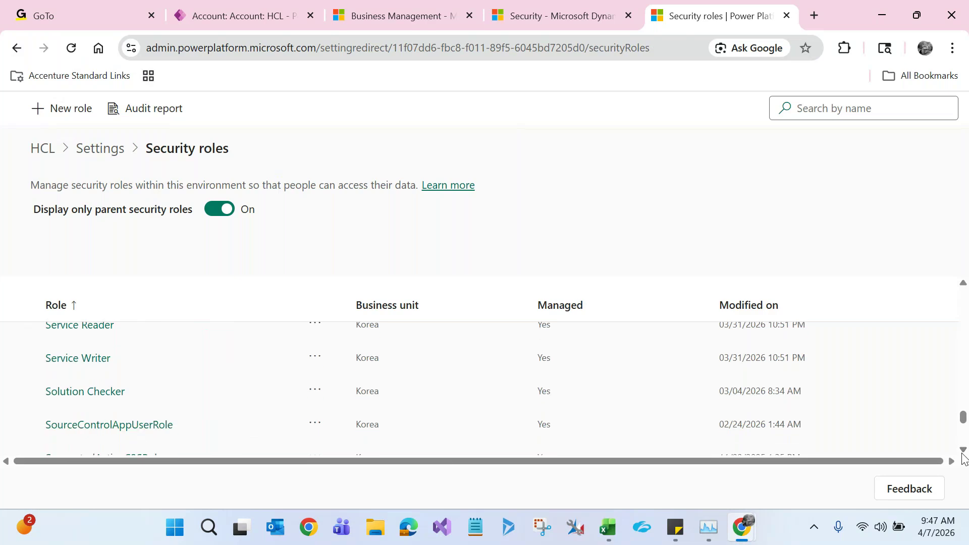
scroll(963, 458, "down", 4)
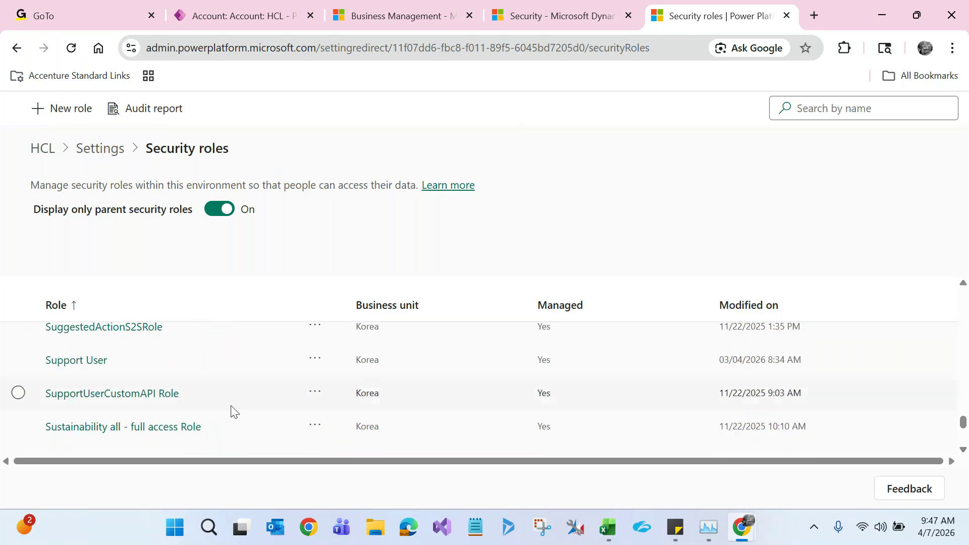
left_click(86, 363)
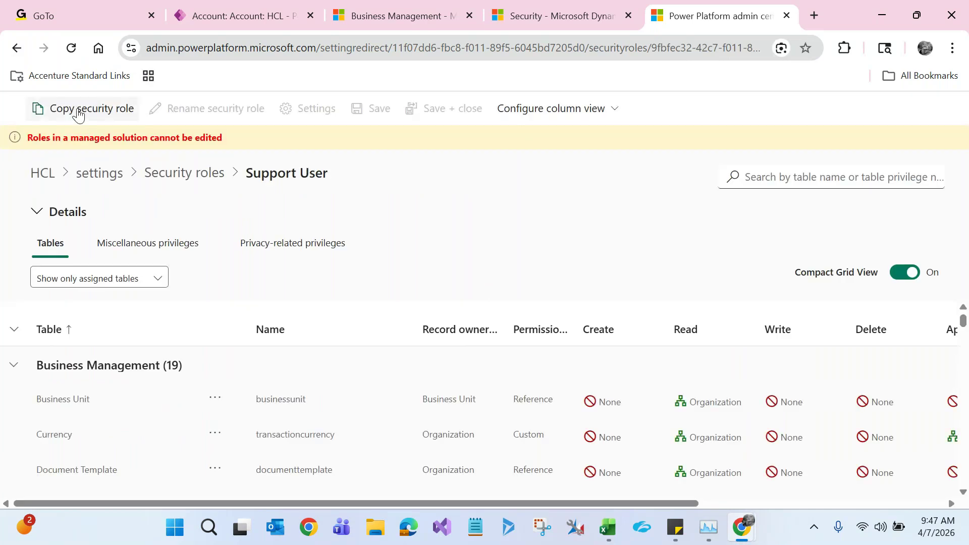
Copy the Support User role as Sales Manager with the core table privileges summary Test, and dismiss the notification
left_click(76, 109)
left_click(449, 242)
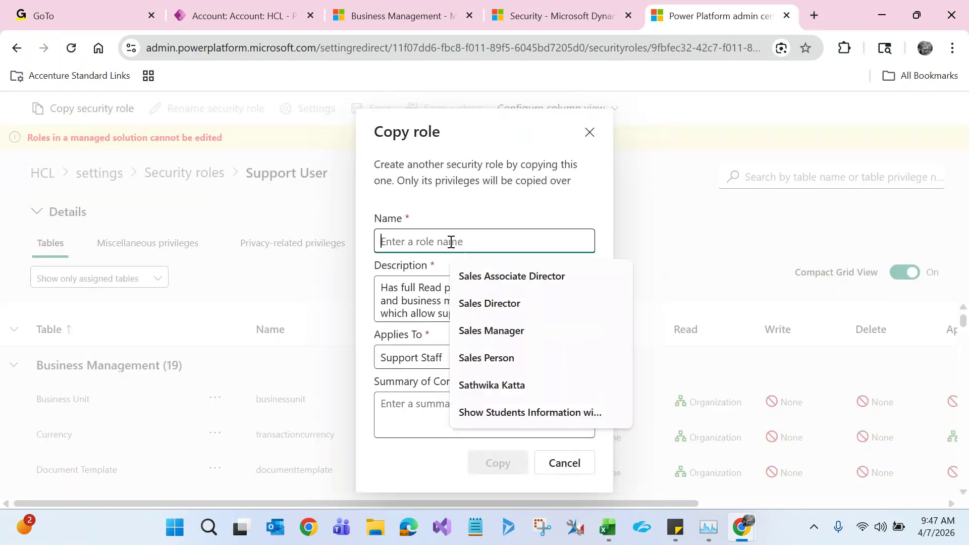
left_click(511, 333)
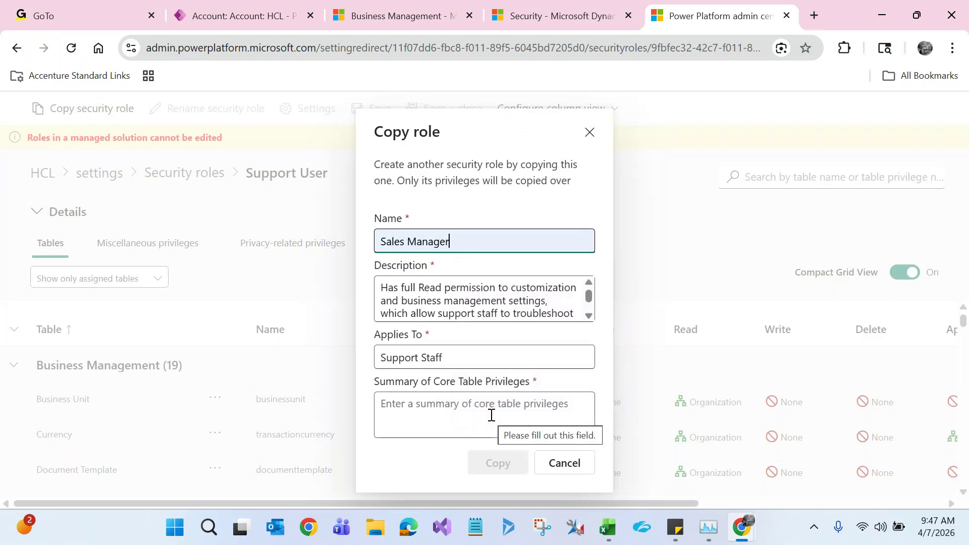
left_click(430, 358)
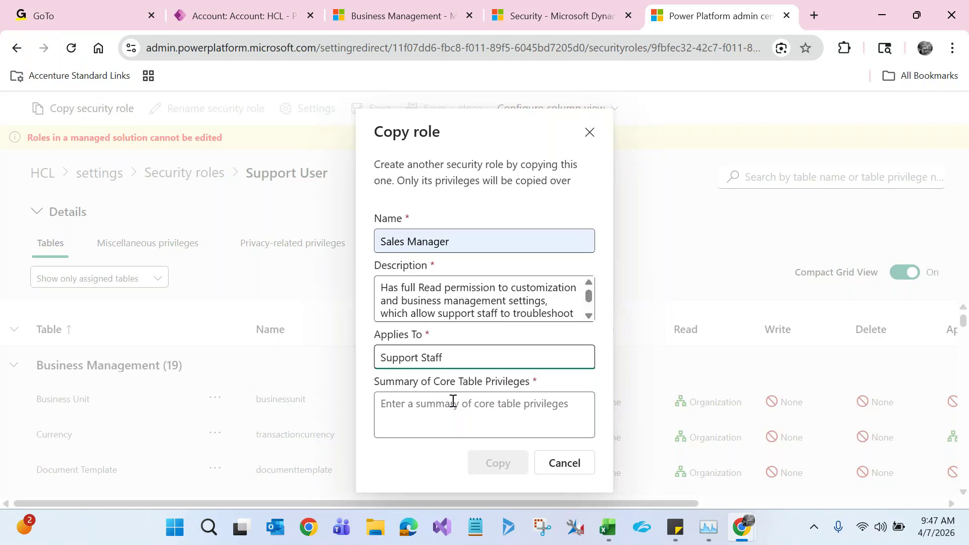
left_click(465, 419)
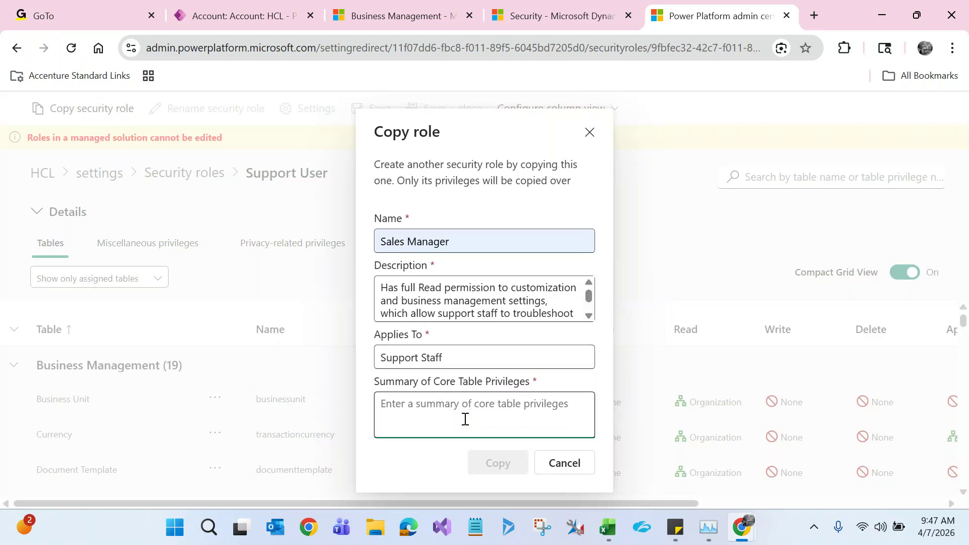
type("Test")
left_click(493, 463)
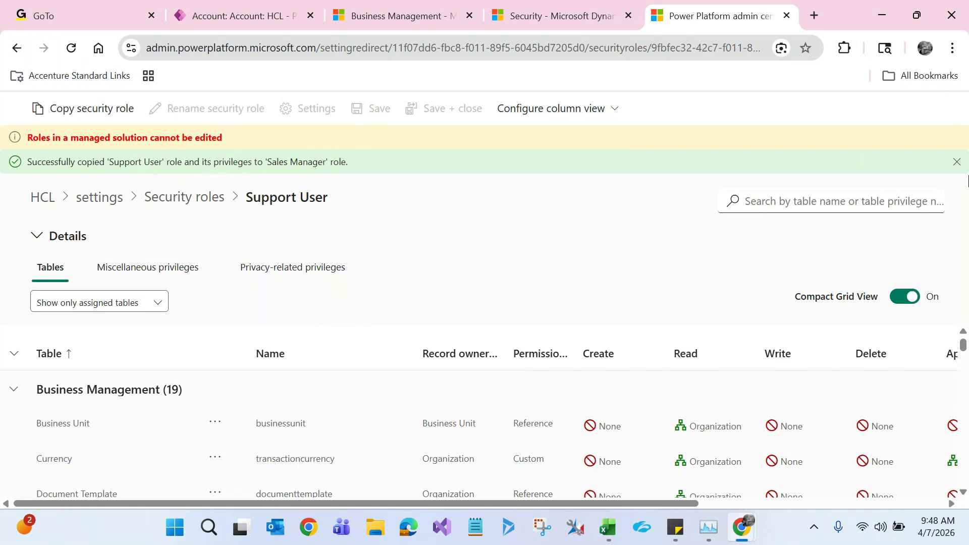
left_click(957, 163)
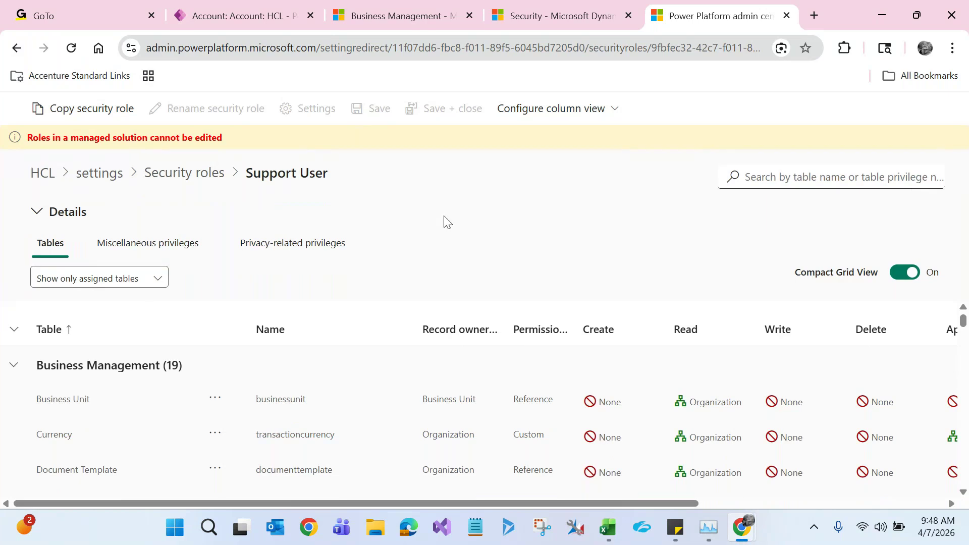
Search the security roles for "sales ma", view the Sales Manager role and return to the roles list
left_click(196, 181)
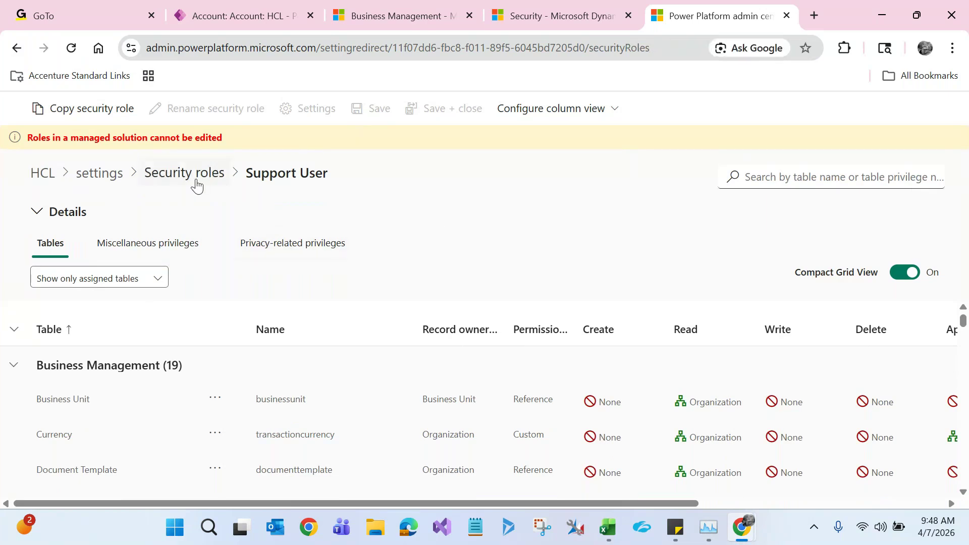
left_click(828, 106)
type("sales ma")
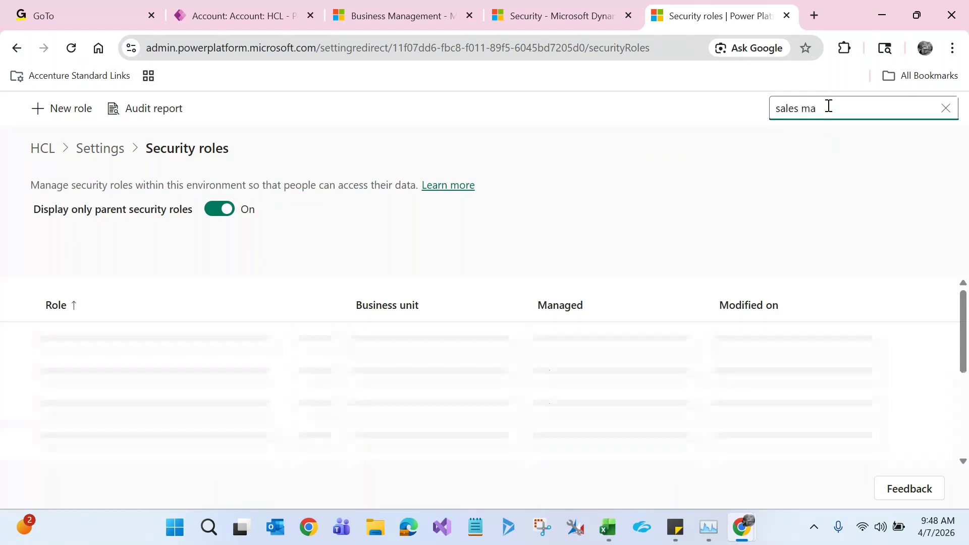
left_click(101, 347)
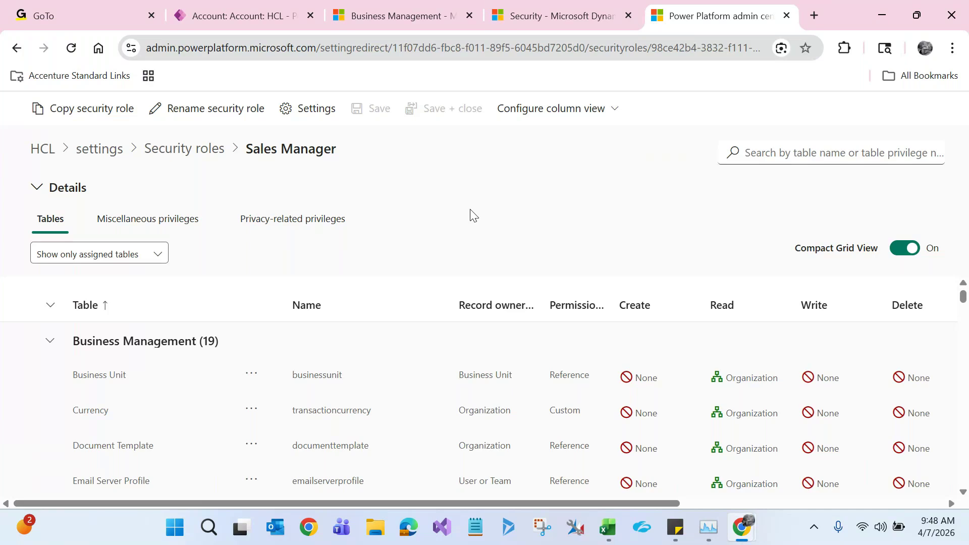
left_click(184, 151)
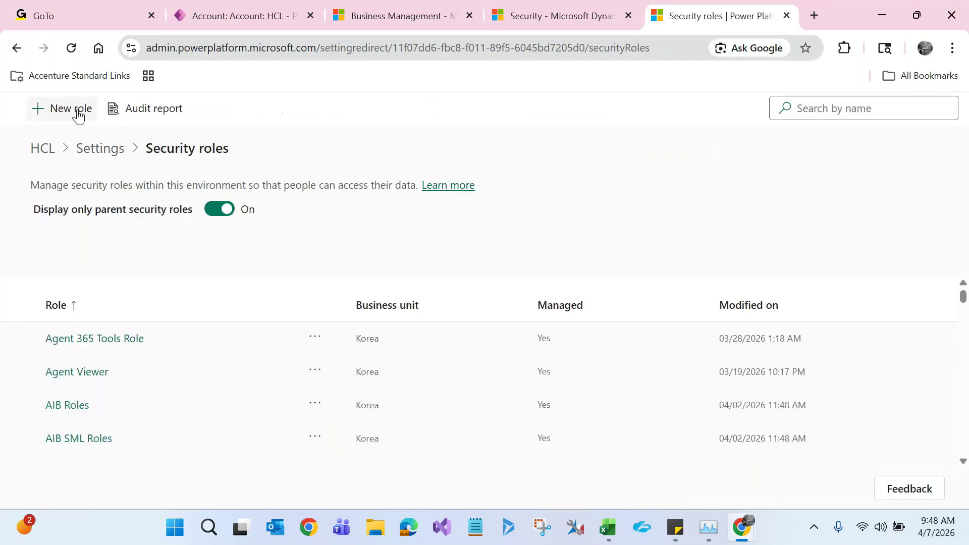
Search the security roles for "sales", open the Sales Manager role and show all of its tables
left_click(78, 114)
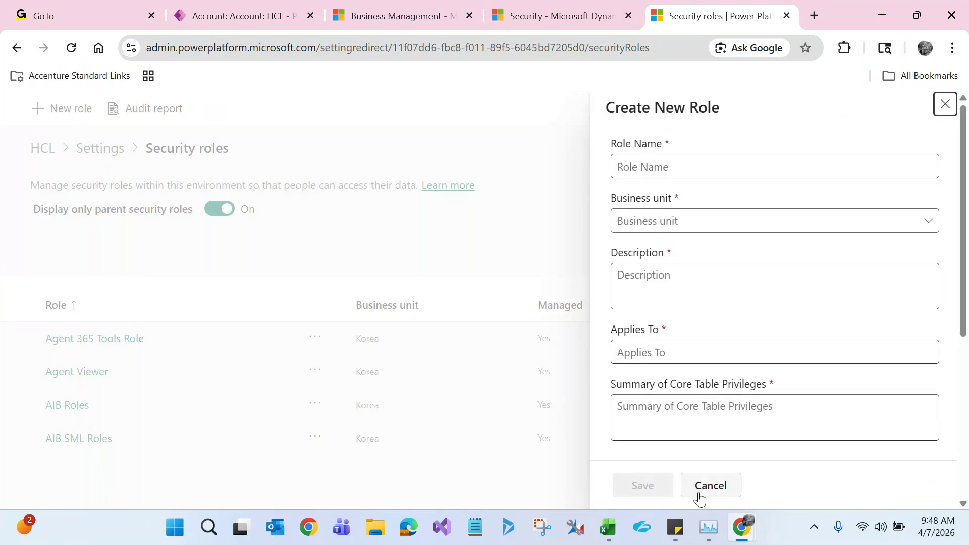
left_click(699, 497)
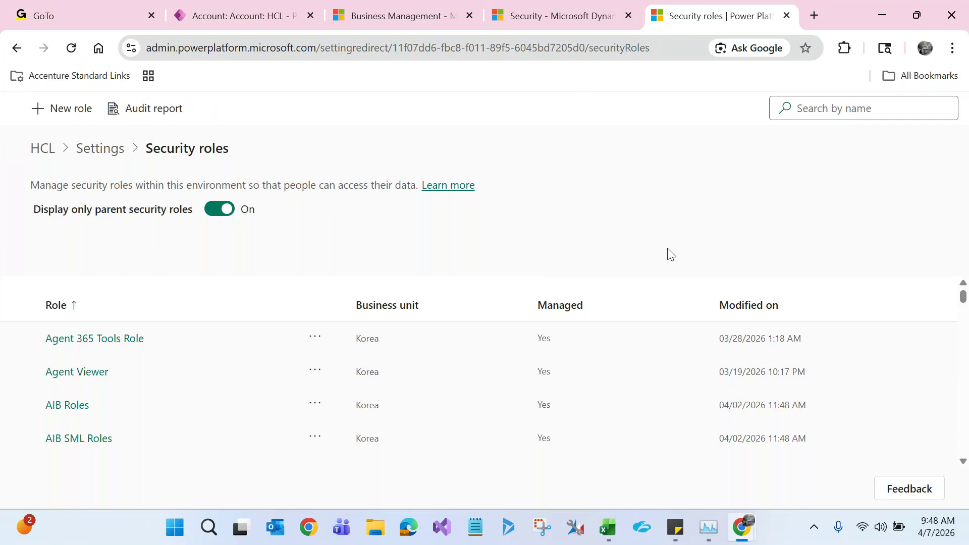
left_click(828, 110)
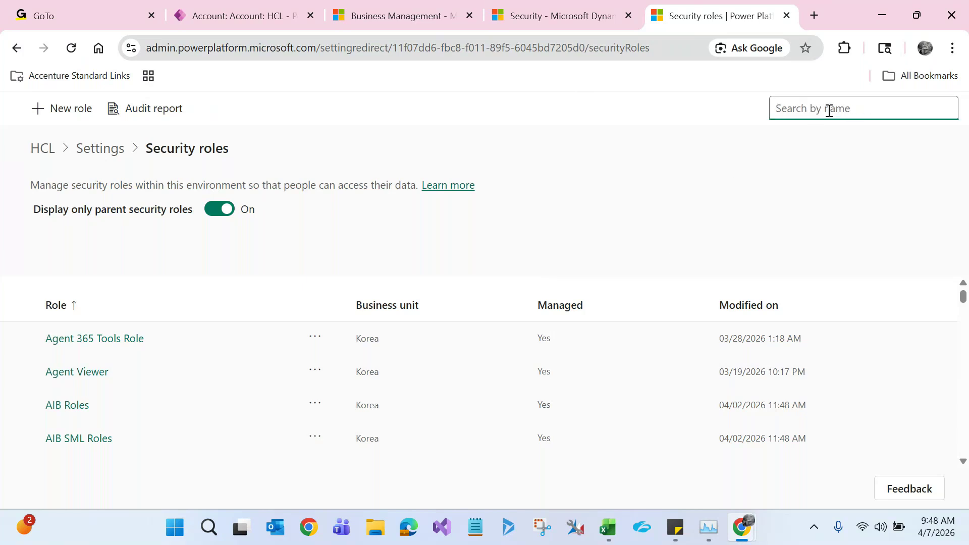
type("sales")
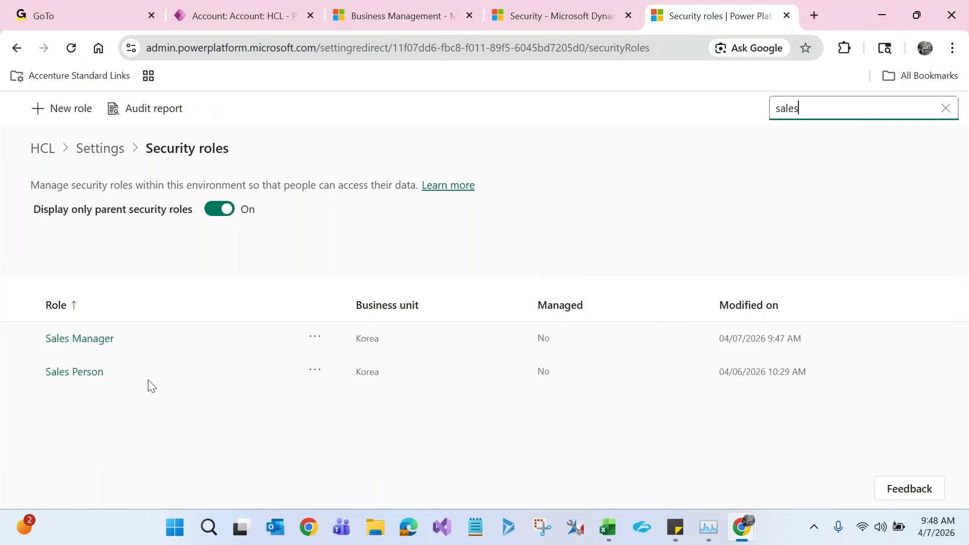
left_click(85, 347)
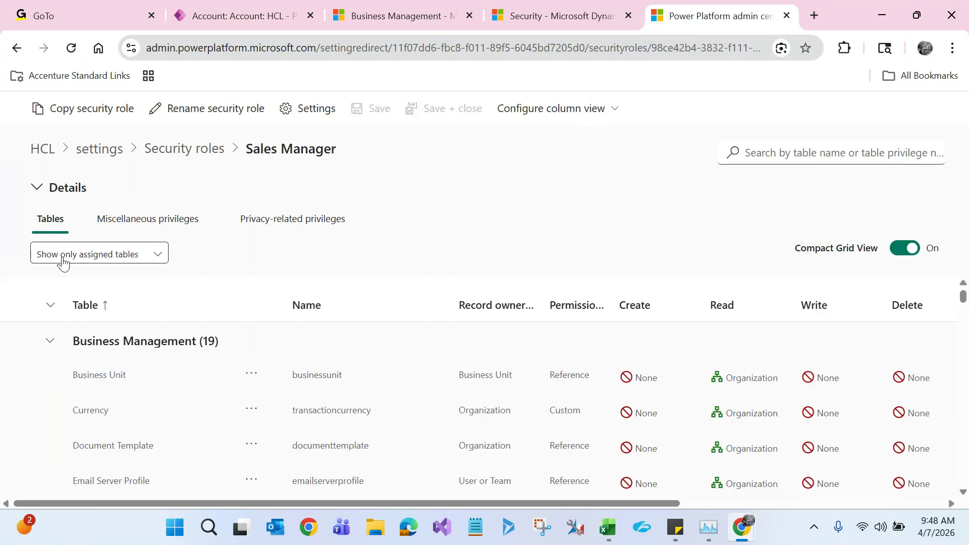
left_click(60, 261)
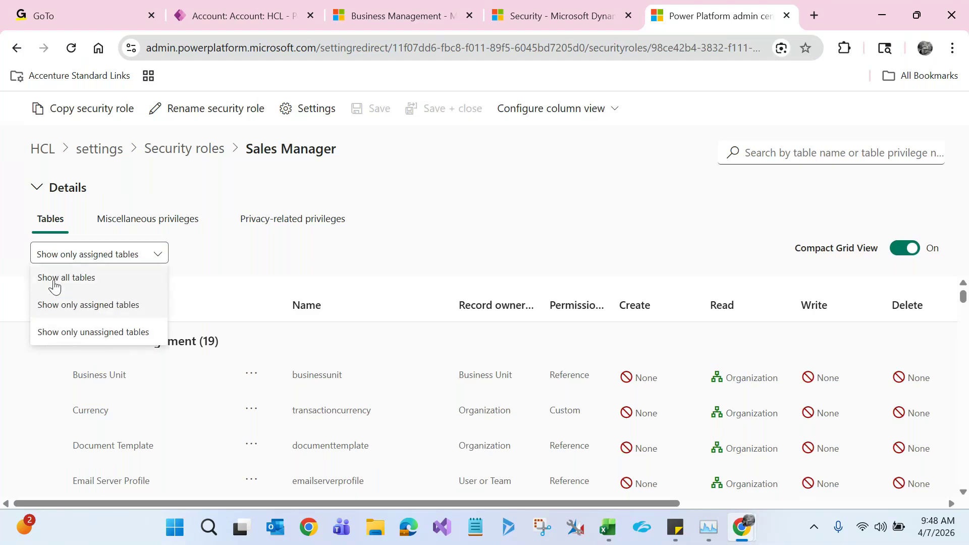
left_click(60, 282)
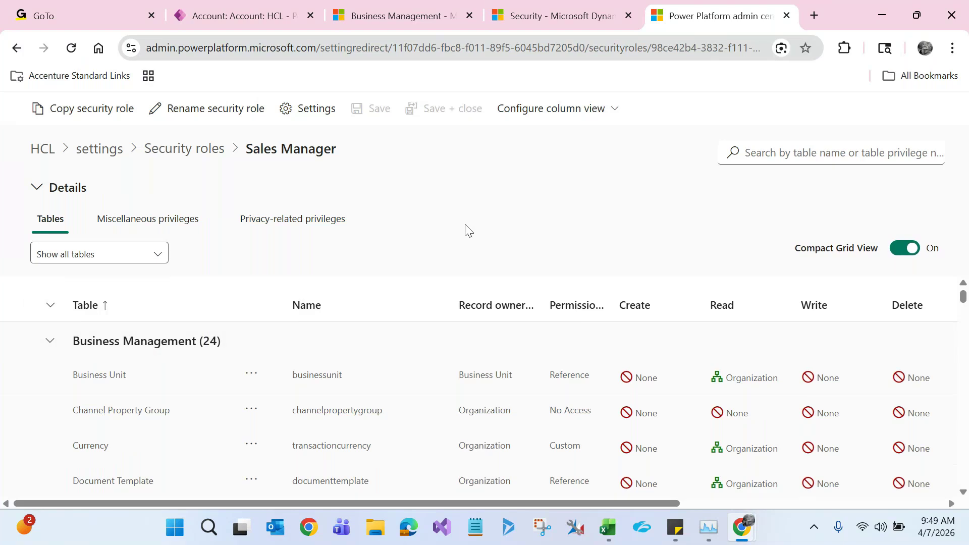
Switch to the Excel workbook and review the role list in column Q and the Sales Person's Account privileges on Sheet3
left_click(608, 536)
left_click(813, 287)
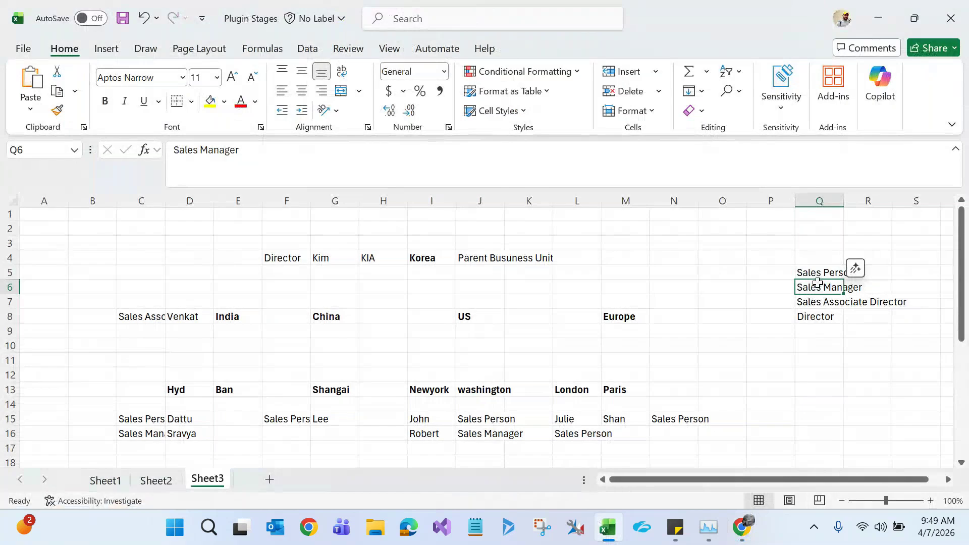
left_click(828, 271)
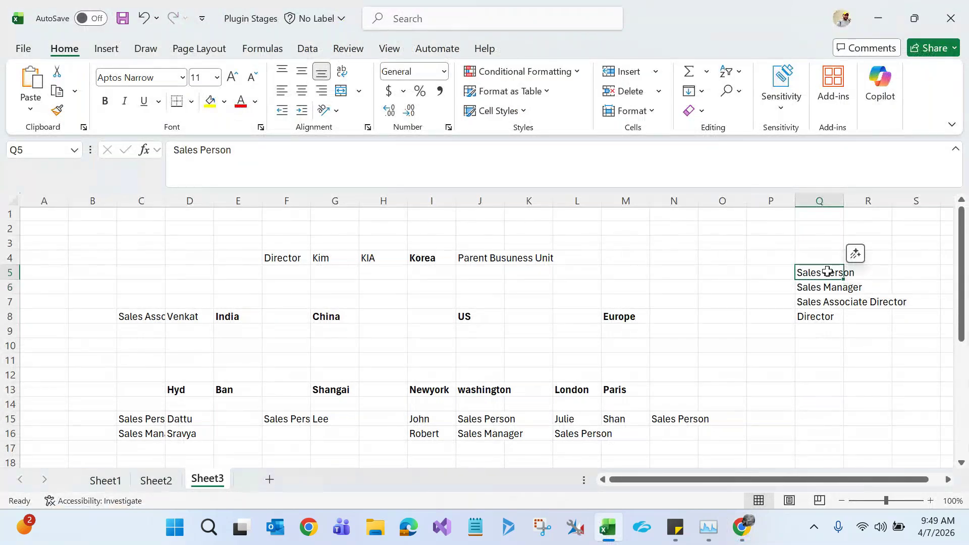
left_click_drag(961, 297, 966, 387)
left_click(140, 416)
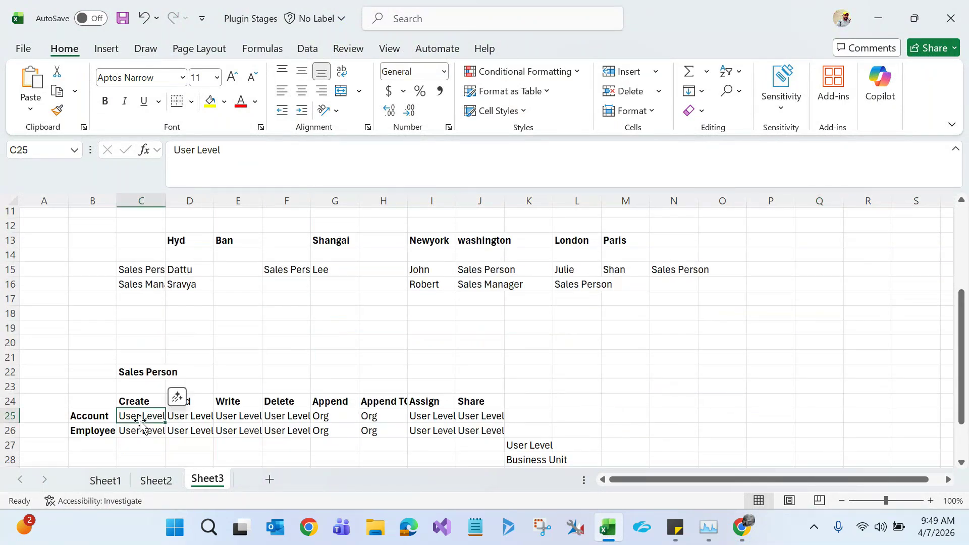
left_click(195, 417)
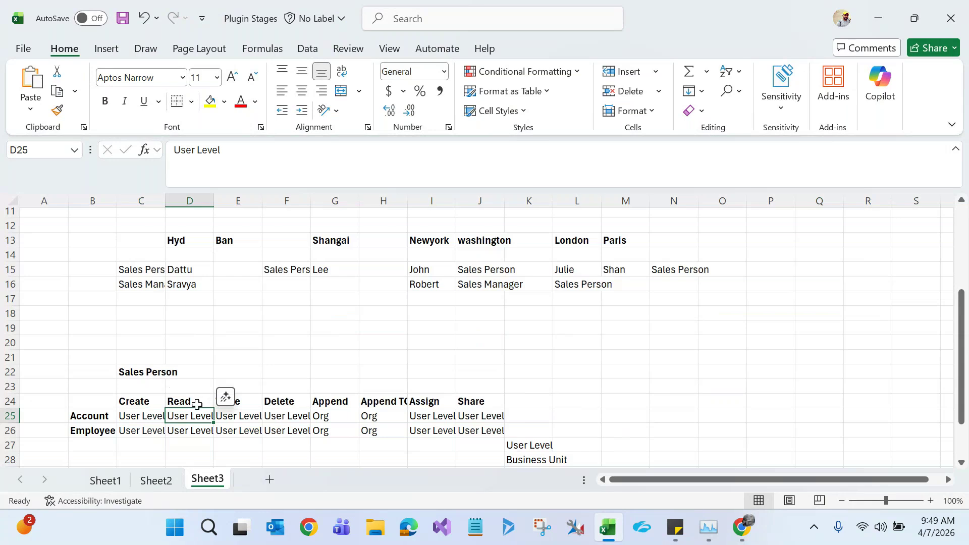
left_click(246, 420)
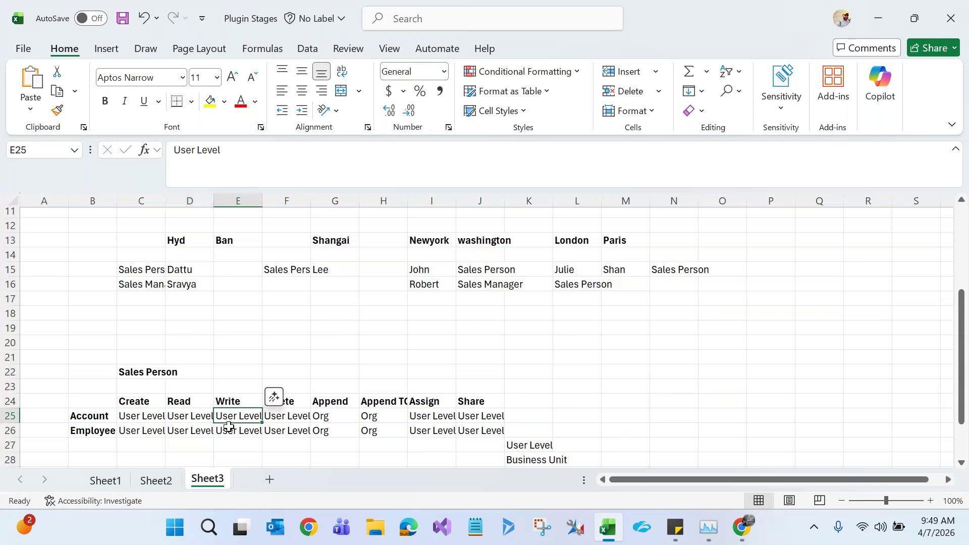
left_click_drag(961, 333, 961, 272)
left_click(837, 242)
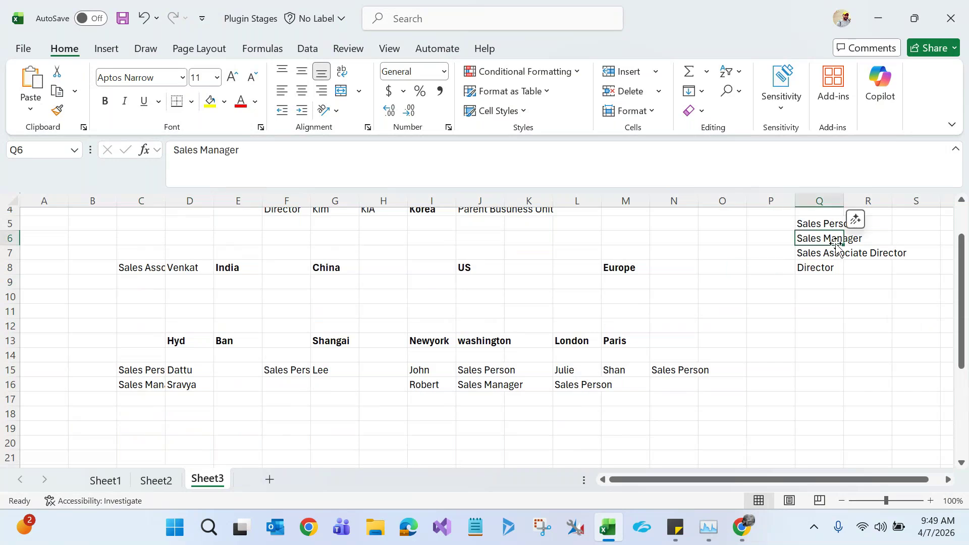
left_click(814, 222)
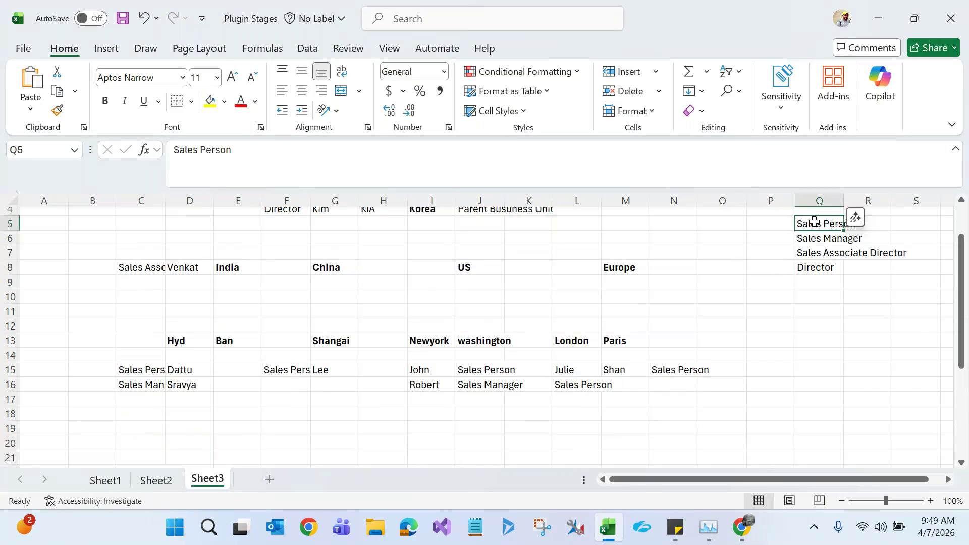
left_click(813, 235)
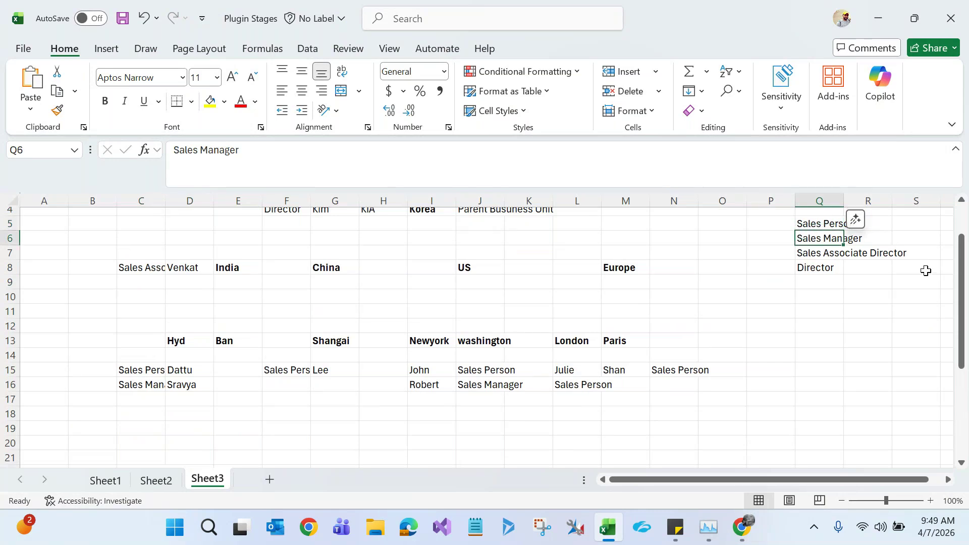
Copy the Sales Person privilege table in B24:J26 to cell B32, below the Sales Manager heading
left_click_drag(963, 283, 964, 343)
left_click(85, 344)
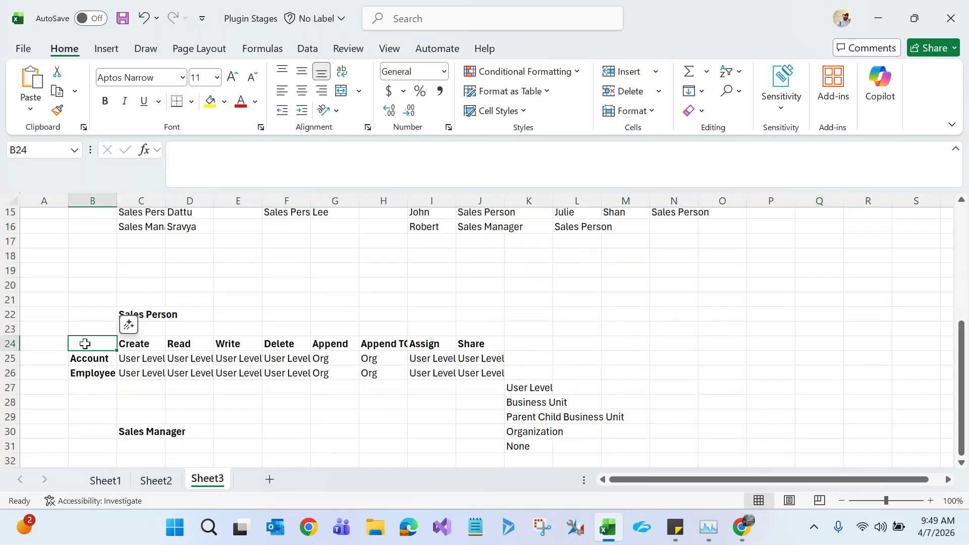
key("shift+Right")
key("shift+Right")
key("shift+Right")
key("shift+Right")
key("shift+Right")
key("shift+Right")
key("shift+Right")
key("shift+Right")
key("shift+Down")
key("shift+Down")
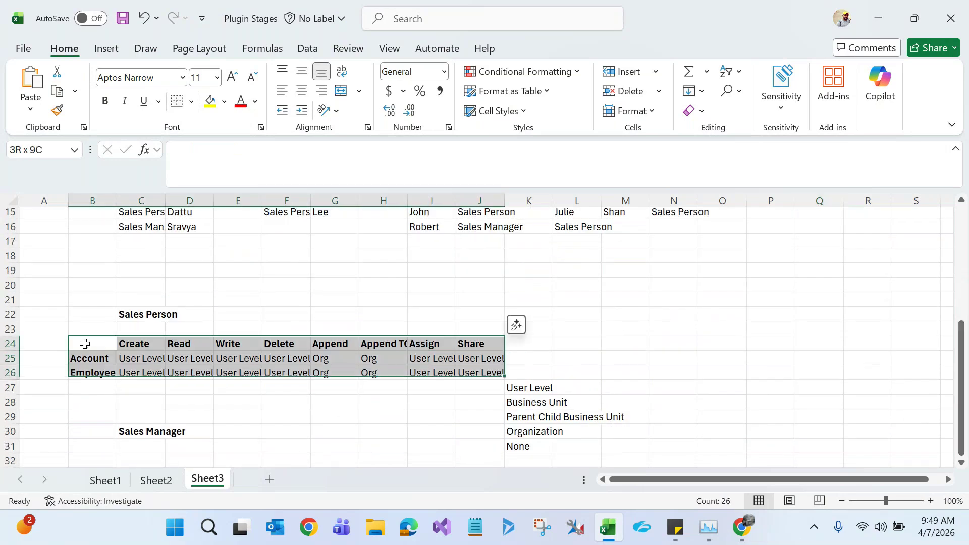
key("ctrl+c")
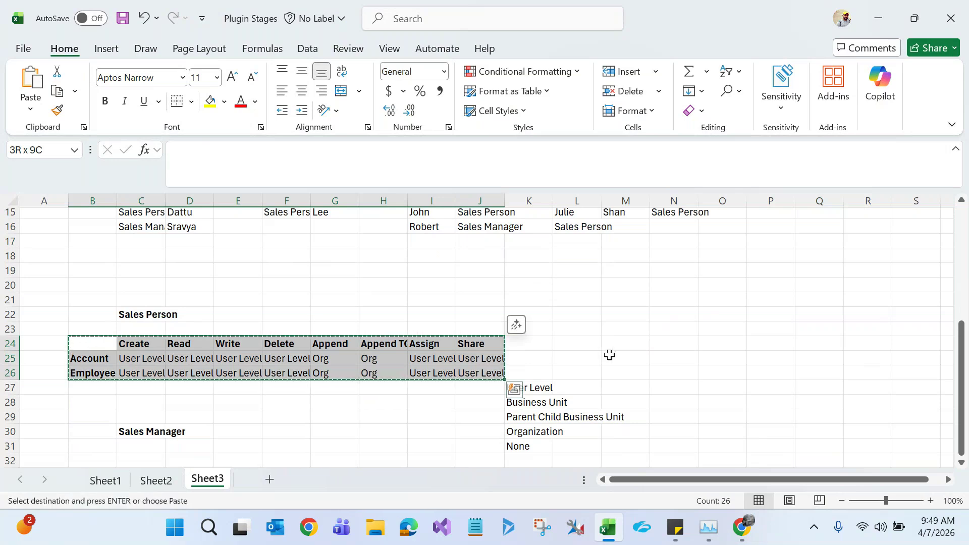
left_click(963, 464)
left_click(962, 464)
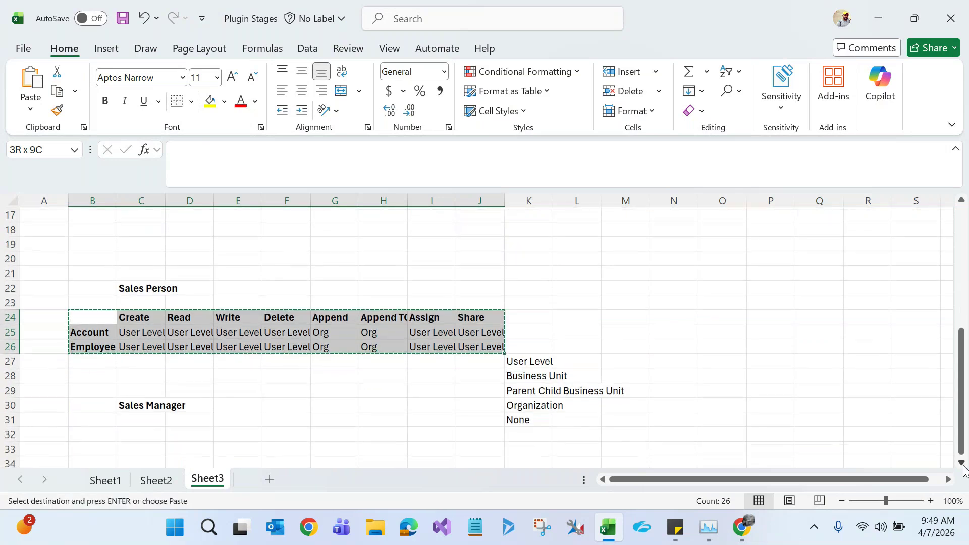
left_click(963, 465)
left_click(962, 465)
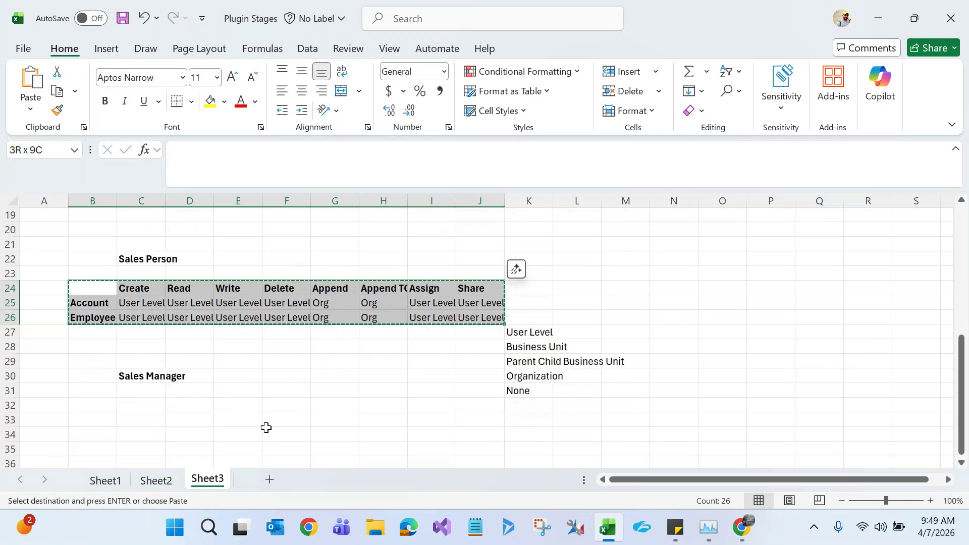
left_click(87, 402)
key("ctrl+v")
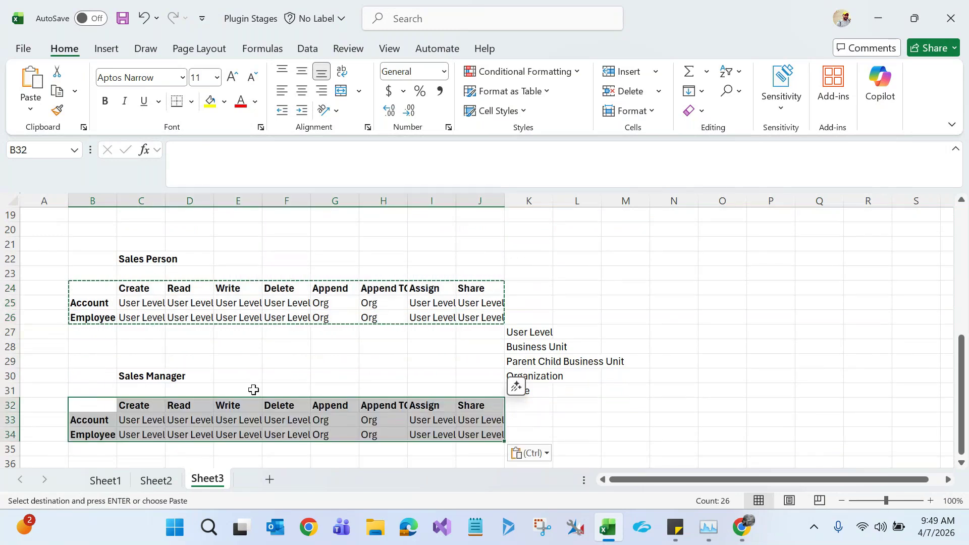
Clear the Create, Read, Write and Delete levels for Account and Employee in the Sales Manager table (C33:F34)
left_click(293, 377)
left_click(100, 425)
left_click(101, 437)
left_click(155, 420)
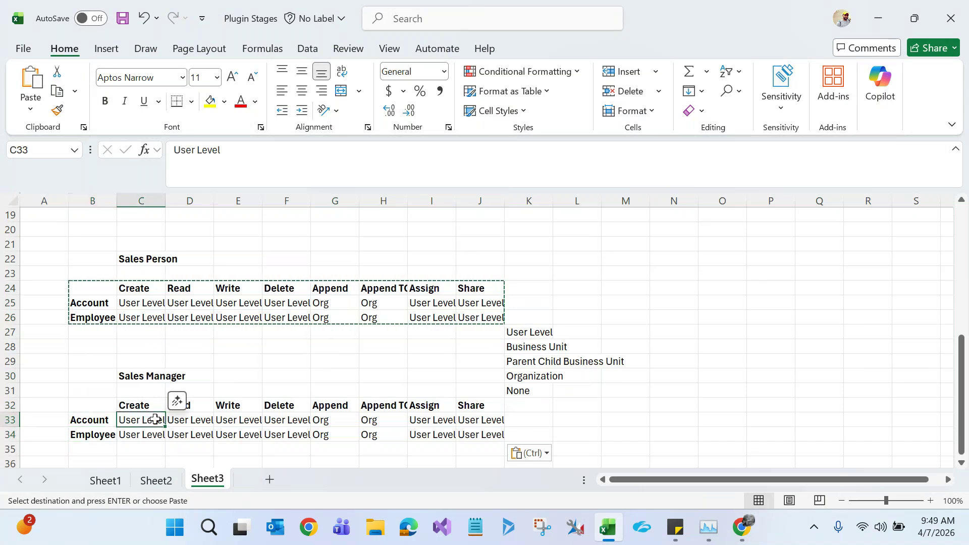
key("shift+Right")
key("shift+Right")
key("shift+Right")
key("shift+Down")
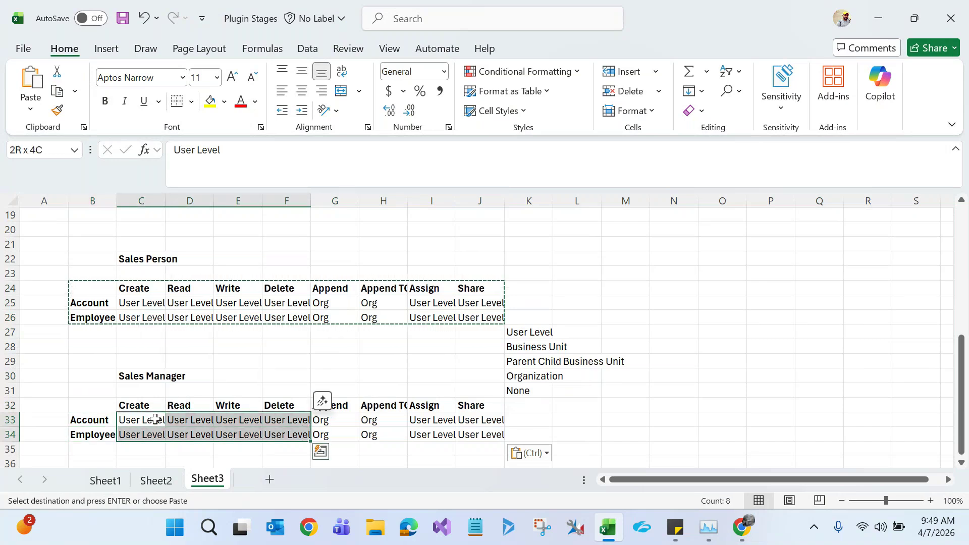
key("Delete")
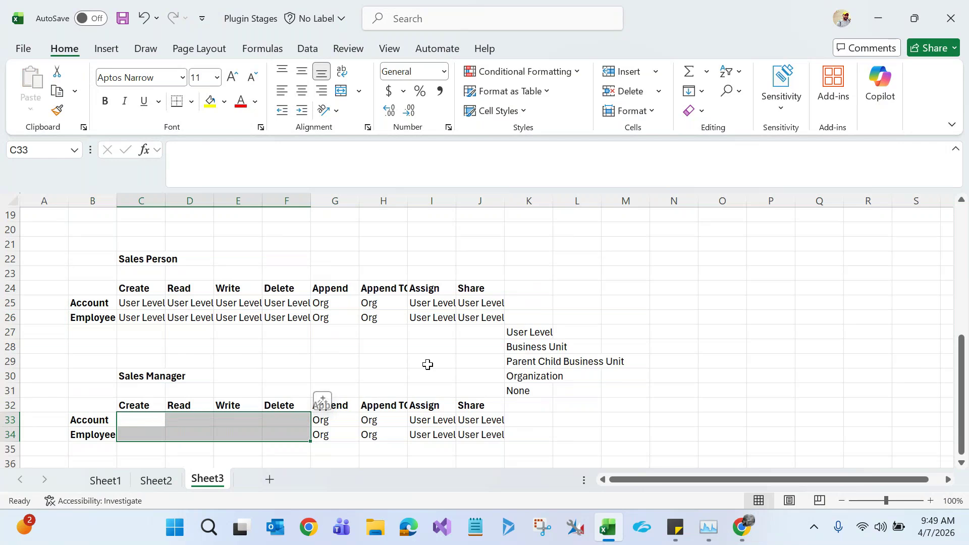
Copy the Business Unit level from K28 into the Sales Manager's Account Create, Read, Write and Delete cells (C33:F33)
left_click(515, 347)
key("ctrl+c")
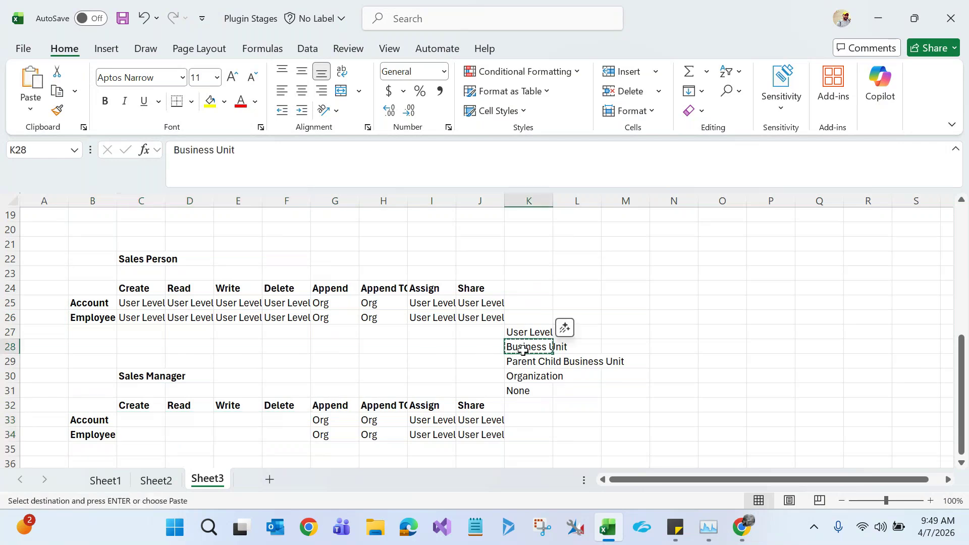
left_click(159, 417)
key("ctrl+v")
left_click(144, 437)
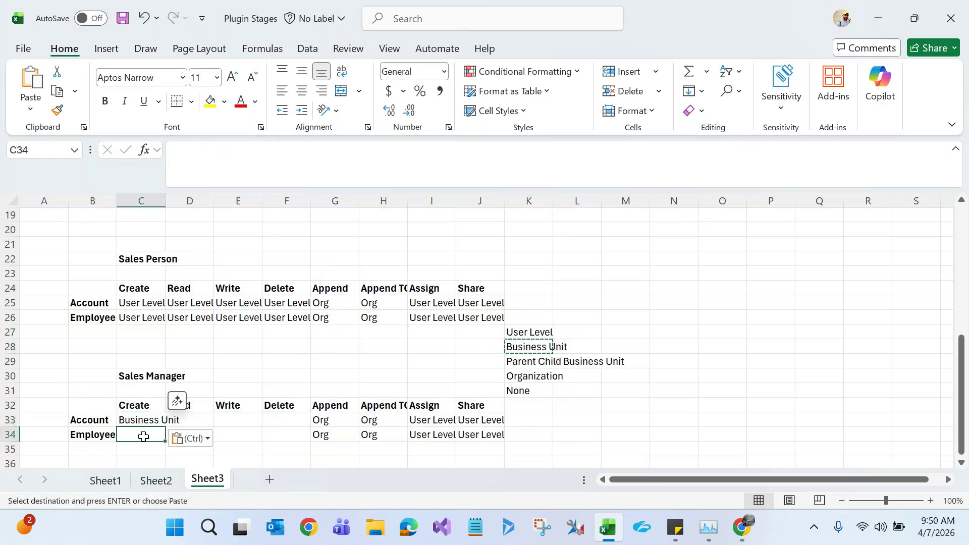
left_click(191, 417)
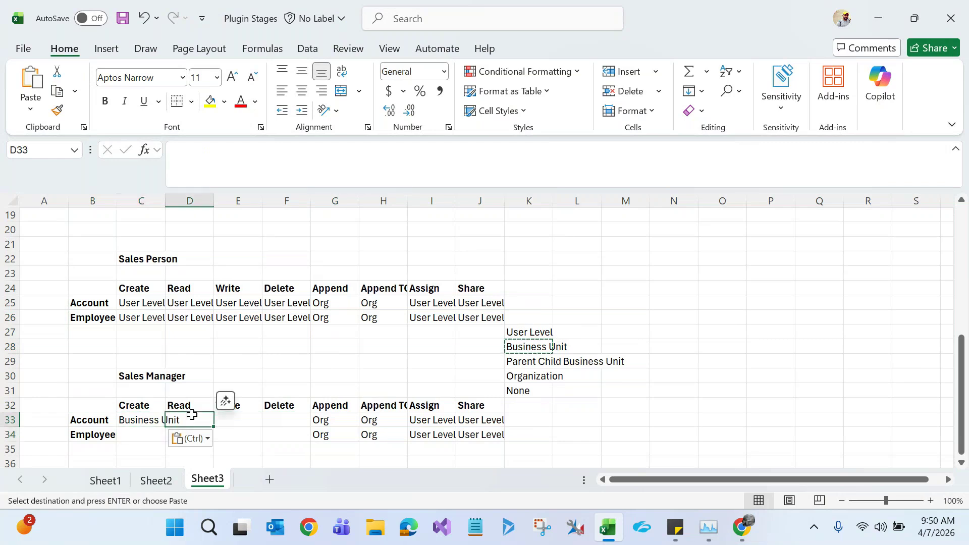
key("ctrl+v")
left_click(239, 418)
key("ctrl+v")
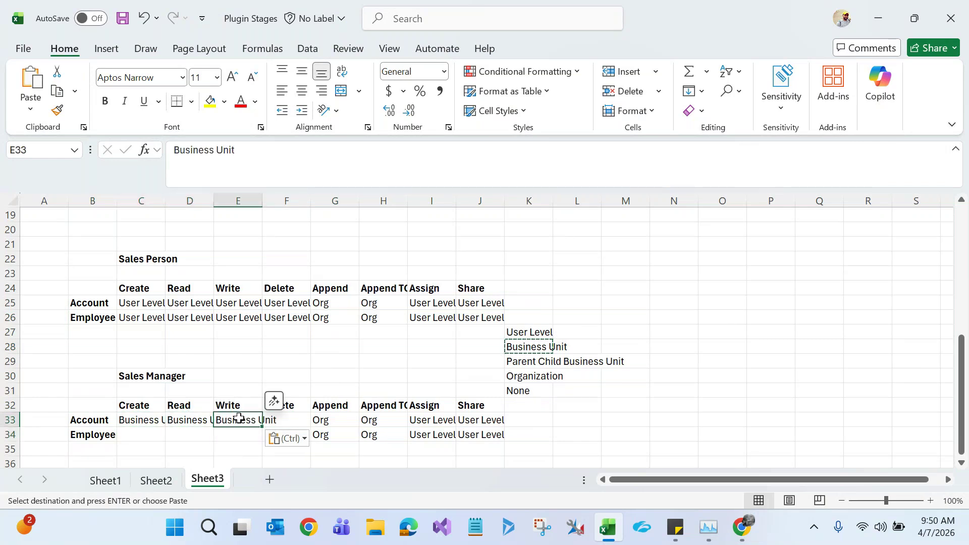
left_click(287, 422)
key("ctrl+v")
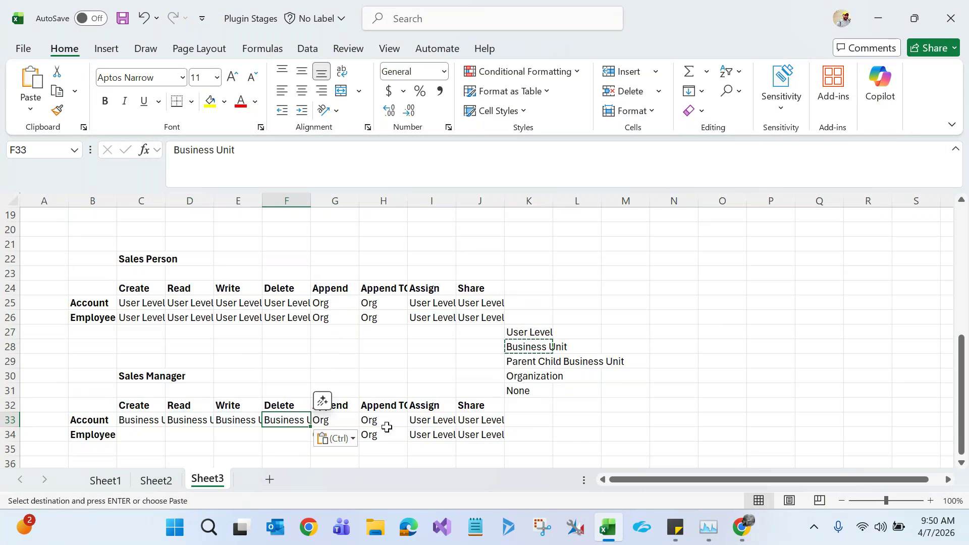
Set the Sales Manager's Account Assign and Share privileges to Business Unit in I33 and J33
left_click(419, 421)
key("ctrl+v")
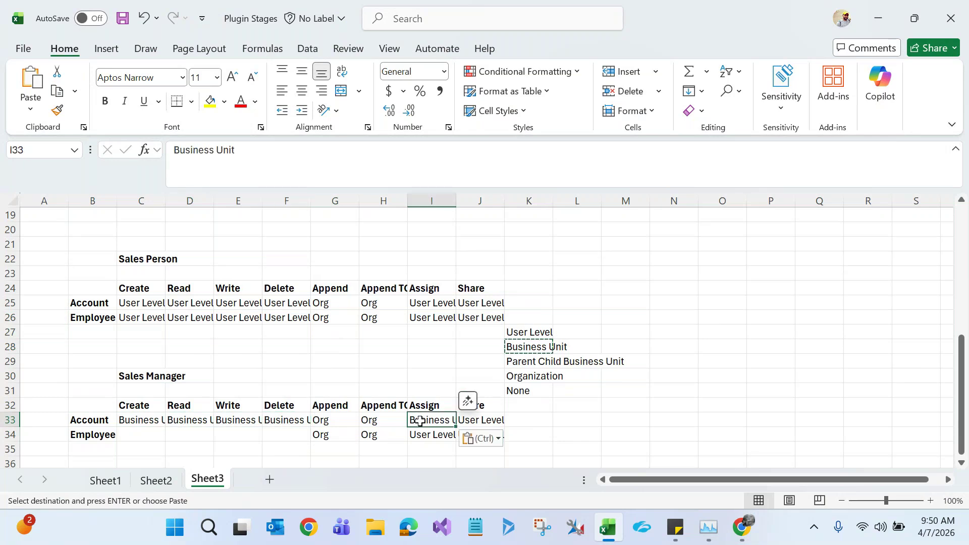
left_click(472, 421)
key("ctrl+v")
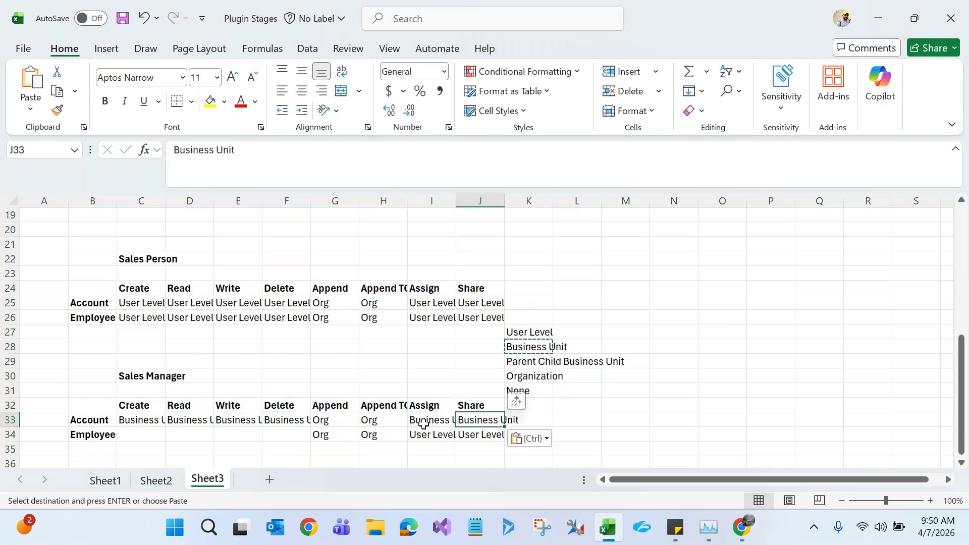
Fill the Sales Manager's Employee Create, Read, Write and Delete cells (C34:F34) with Business Unit
left_click(141, 439)
key("ctrl+v")
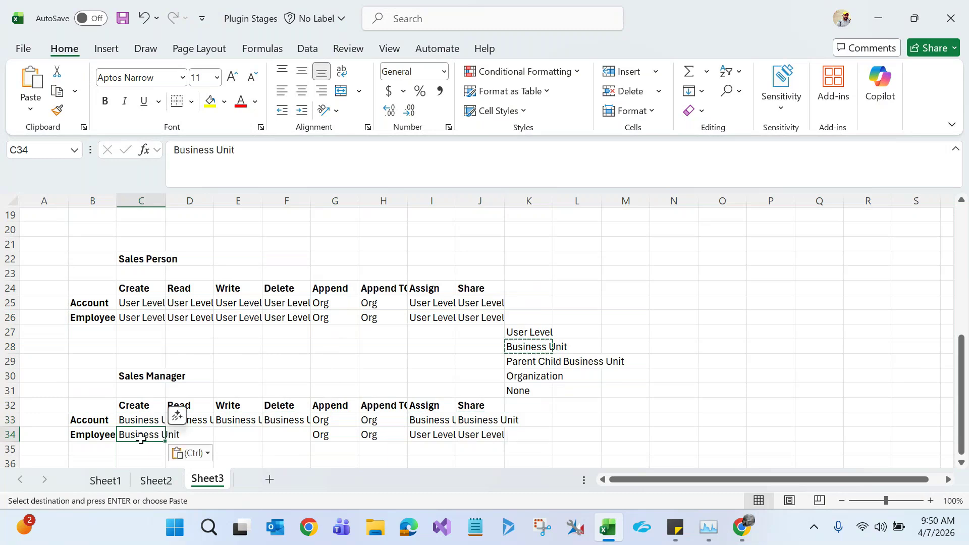
left_click(192, 435)
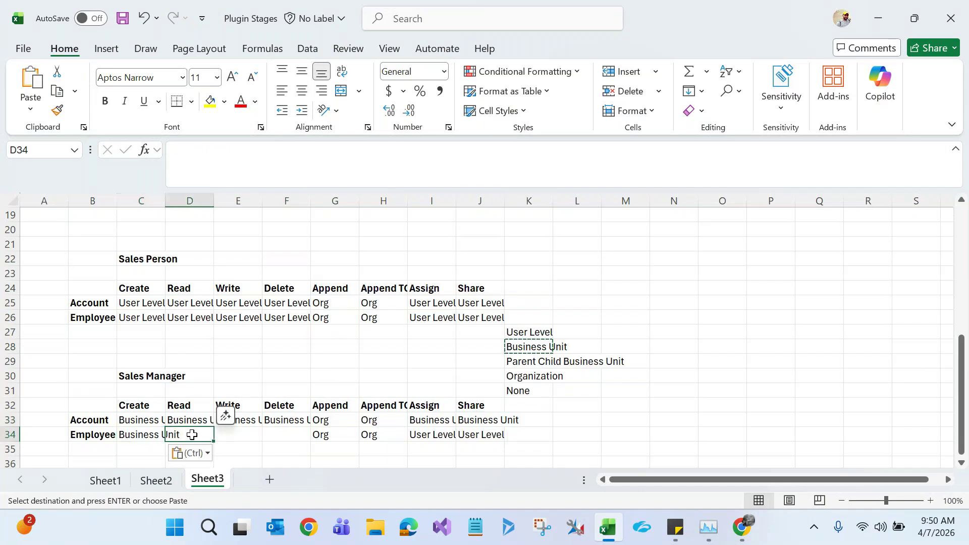
key("ctrl+v")
left_click(238, 434)
key("ctrl+v")
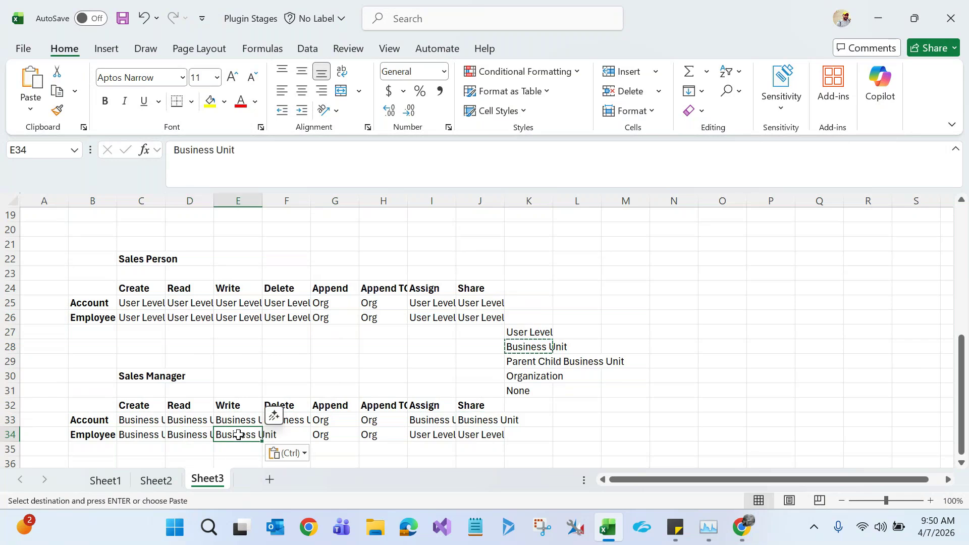
left_click(286, 434)
key("ctrl+v")
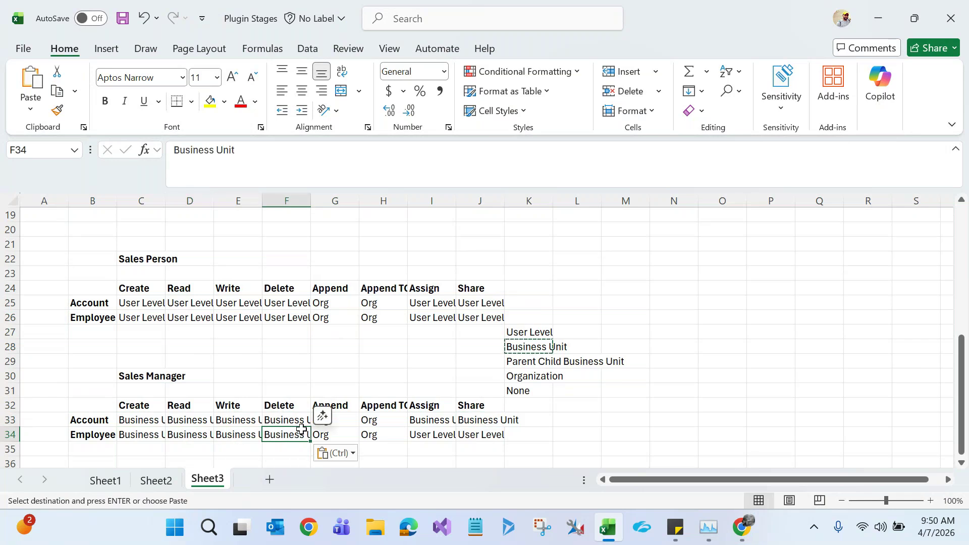
Set the Sales Manager's Employee Assign and Share privileges to Business Unit in I34 and J34
left_click(424, 432)
key("ctrl+v")
left_click(486, 434)
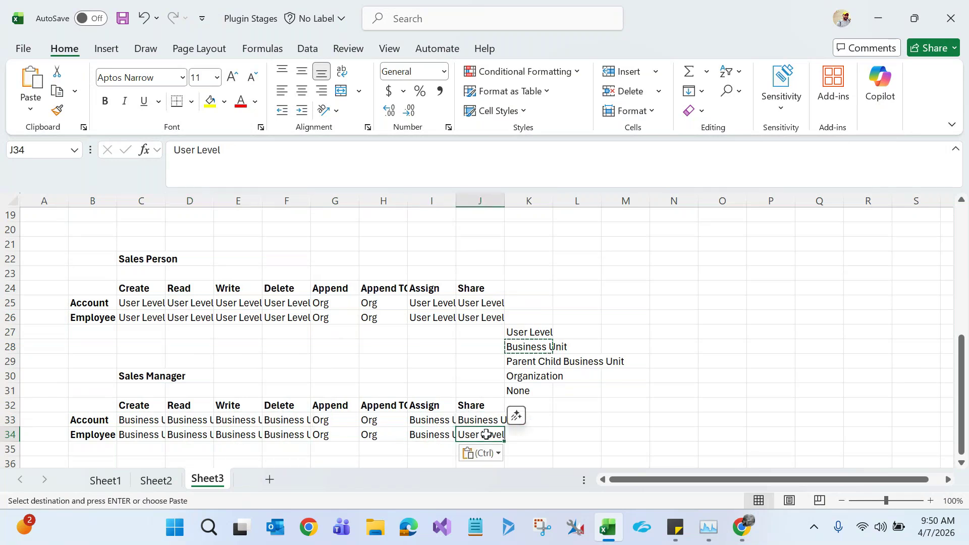
key("ctrl")
key("Escape")
key("ctrl+v")
left_click(621, 406)
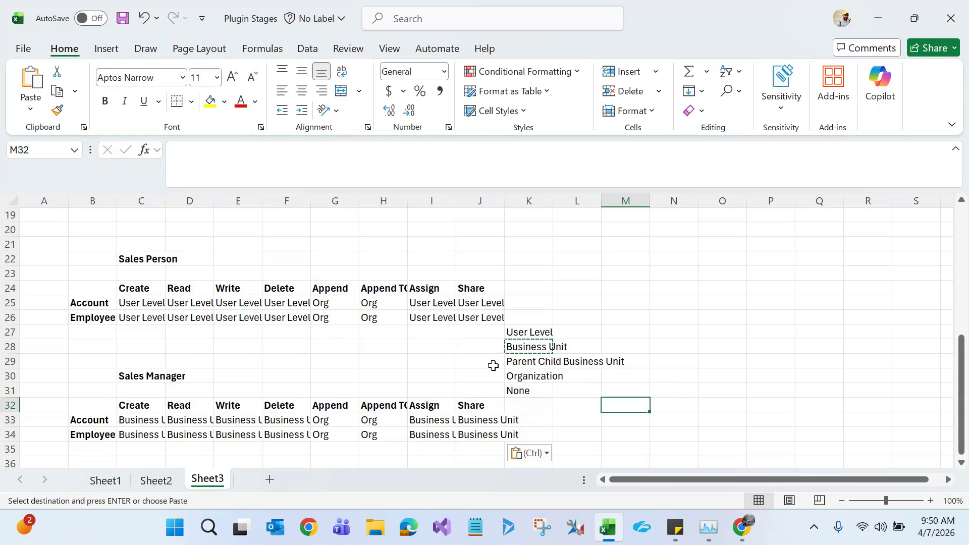
Examine which users hold the Sales Person and Sales Manager roles in the Hyd business unit of the hierarchy
left_click(524, 349)
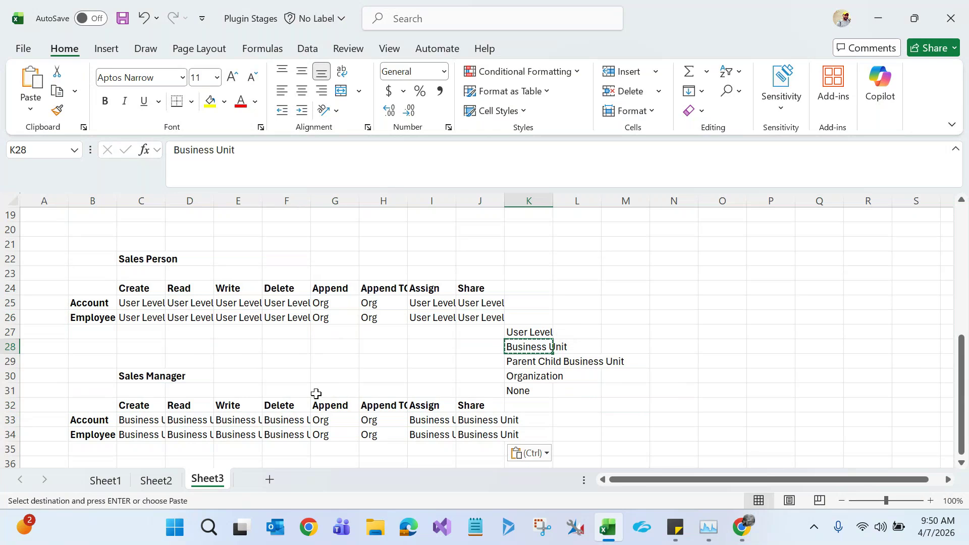
left_click(151, 375)
left_click_drag(962, 373, 964, 247)
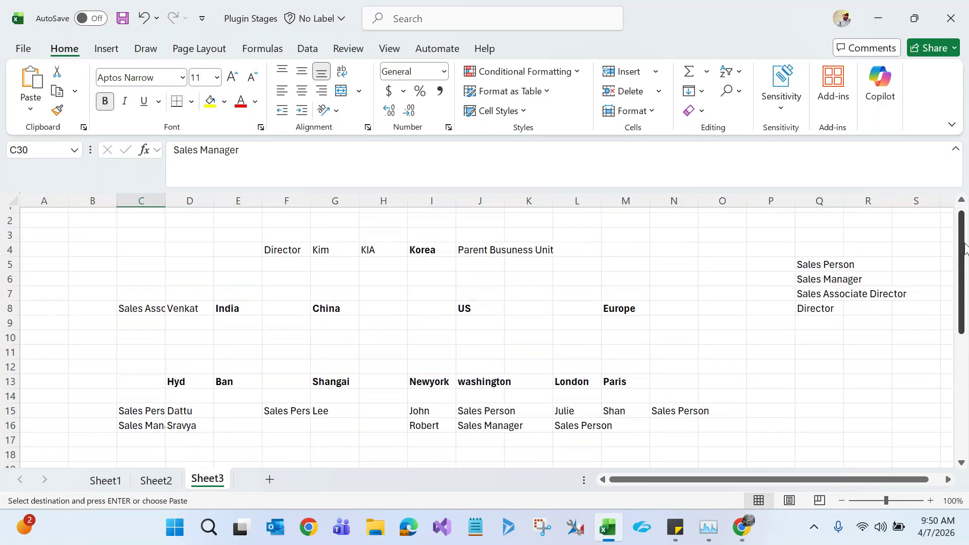
left_click(190, 382)
left_click(182, 412)
left_click(182, 425)
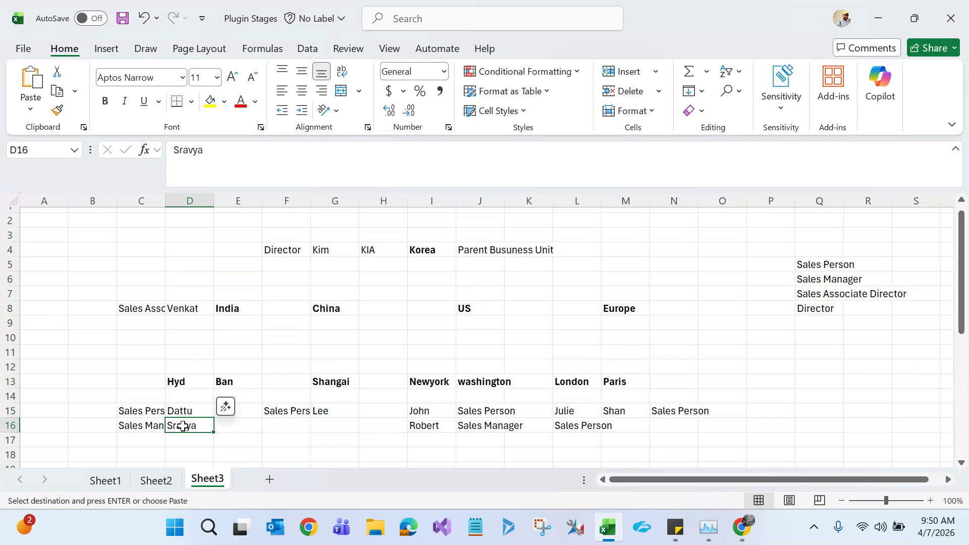
left_click(141, 411)
left_click(190, 425)
left_click(140, 427)
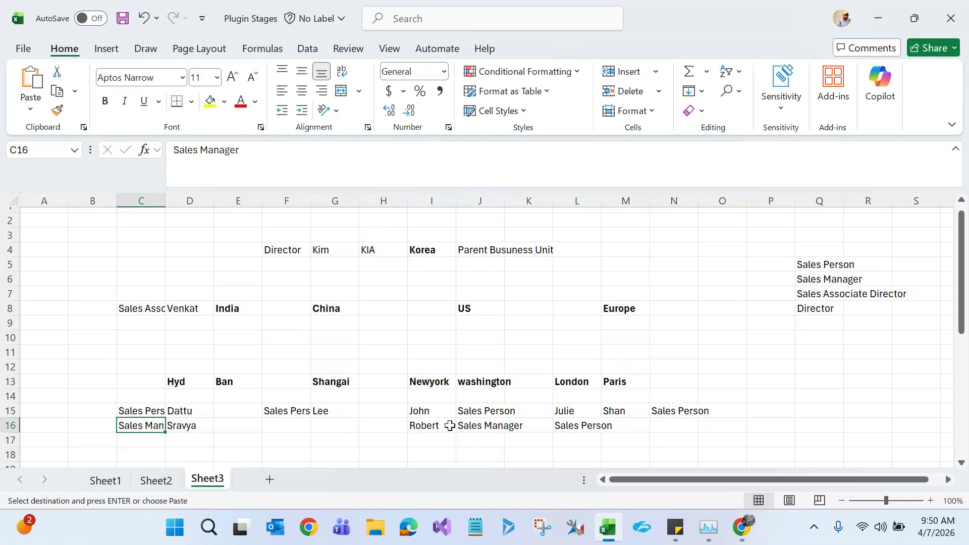
Compare the Sales Manager assigned under Newyork with the one assigned under Hyd
left_click(433, 426)
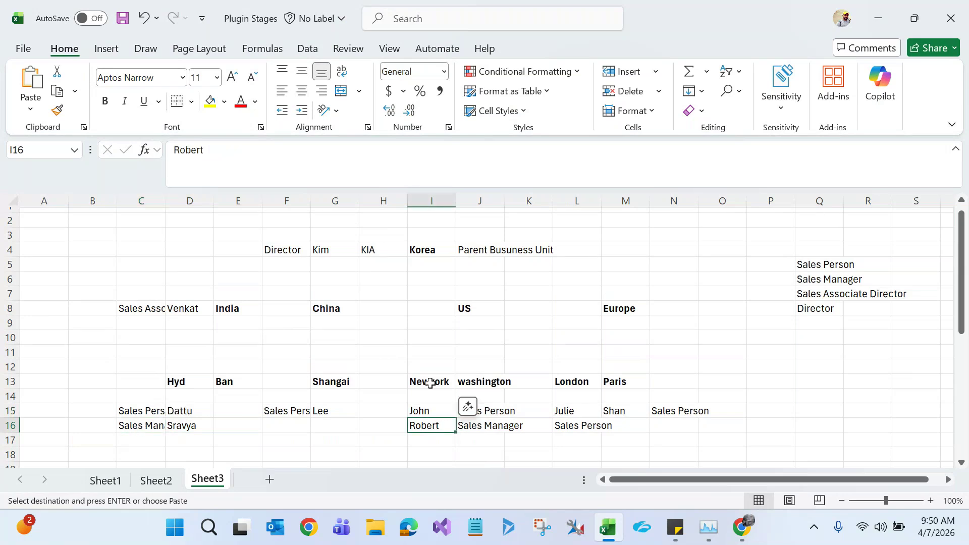
key("Down")
key("Up")
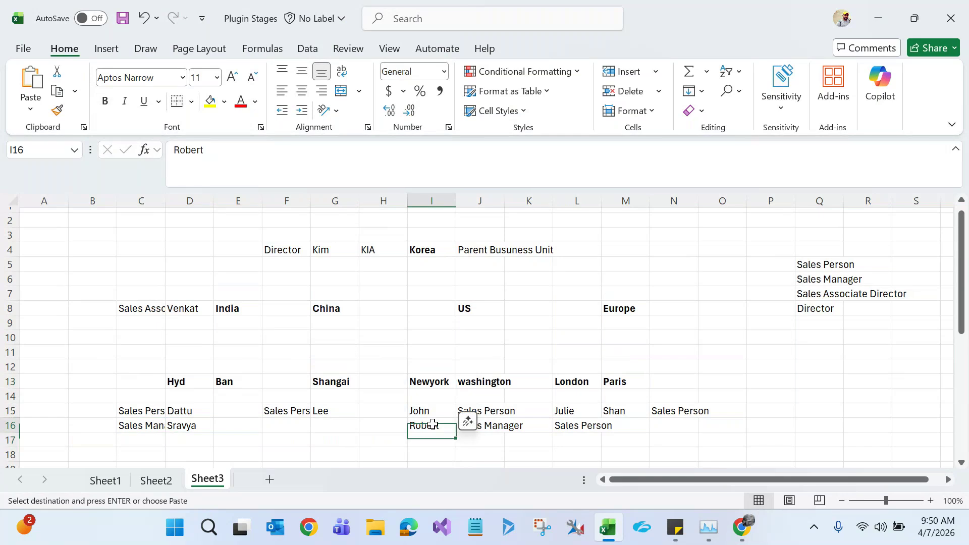
left_click(486, 424)
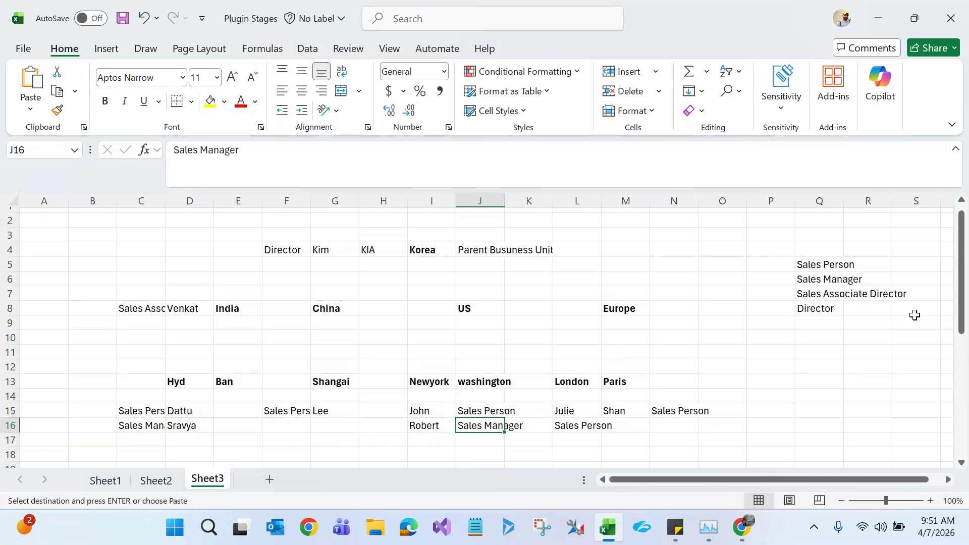
left_click(191, 426)
left_click(430, 426)
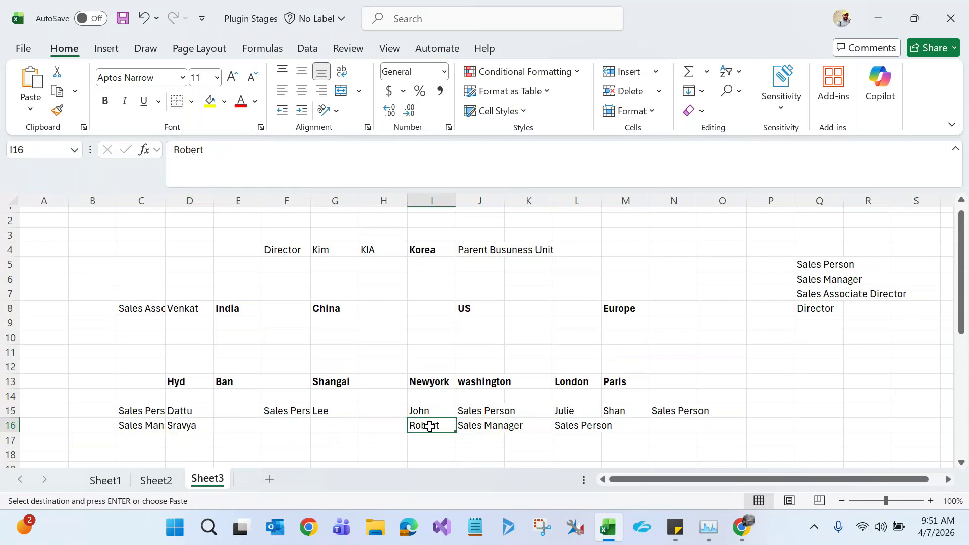
Return to the Sales Manager privilege table and examine its Account row
left_click_drag(961, 281, 960, 382)
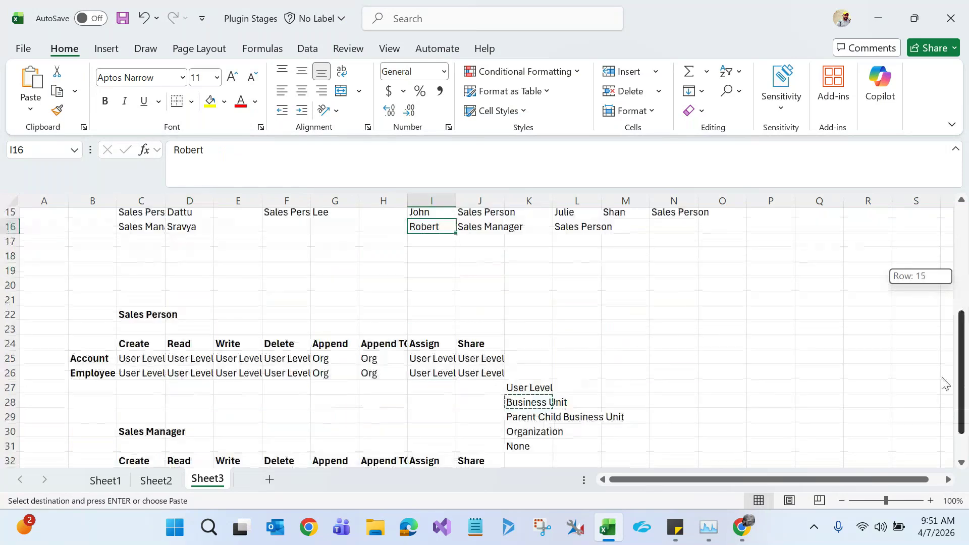
left_click(146, 429)
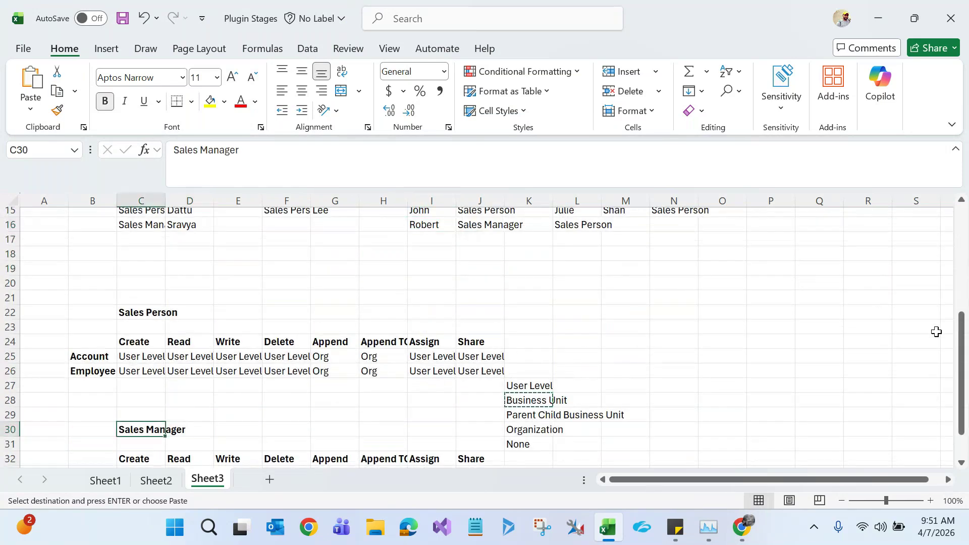
left_click_drag(961, 333, 967, 386)
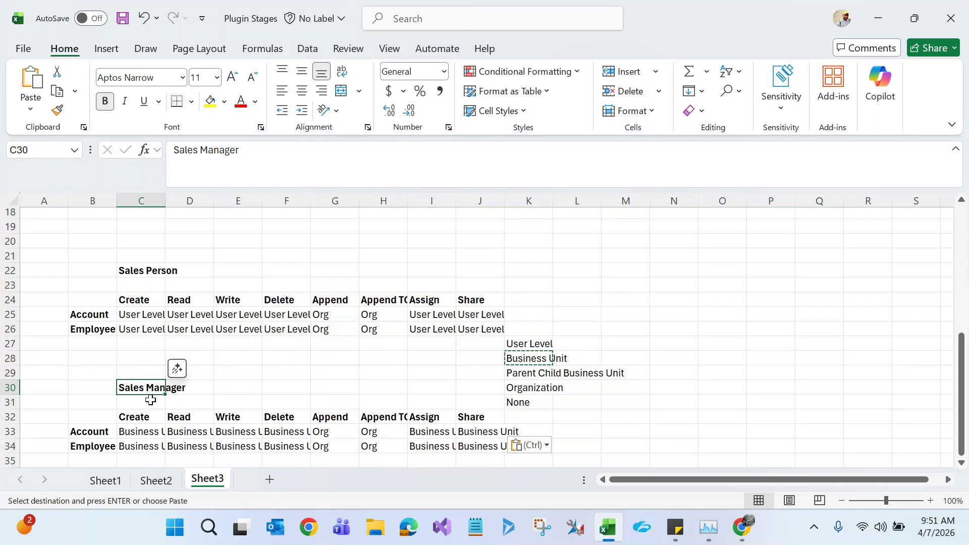
left_click(92, 433)
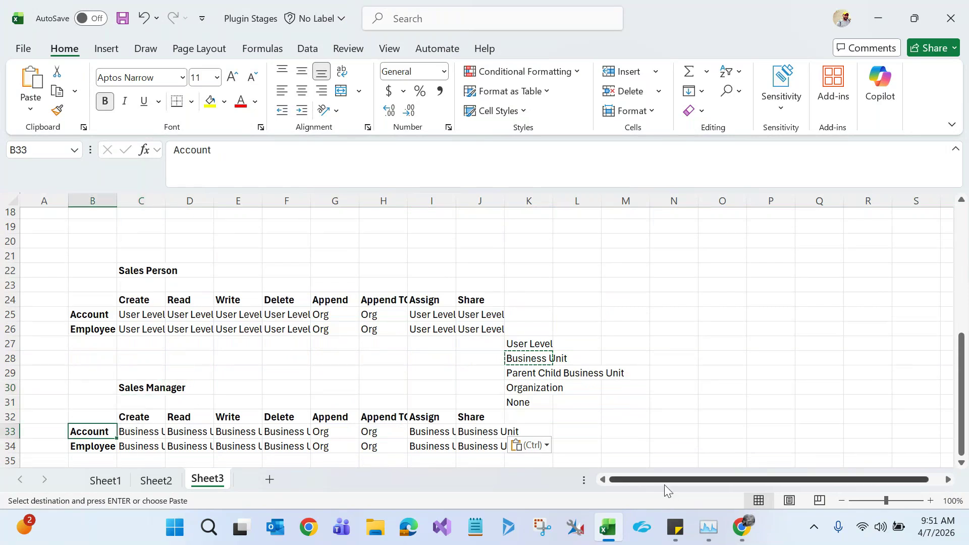
Switch to Chrome, view the Accounts list in the Sales Trail app and check the signed-in user's profile
left_click(742, 528)
left_click(548, 451)
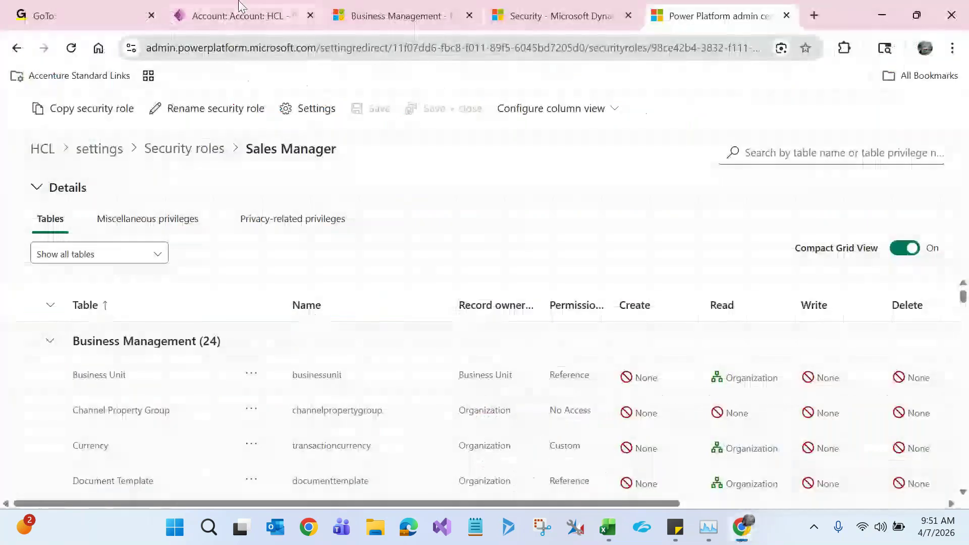
left_click(243, 16)
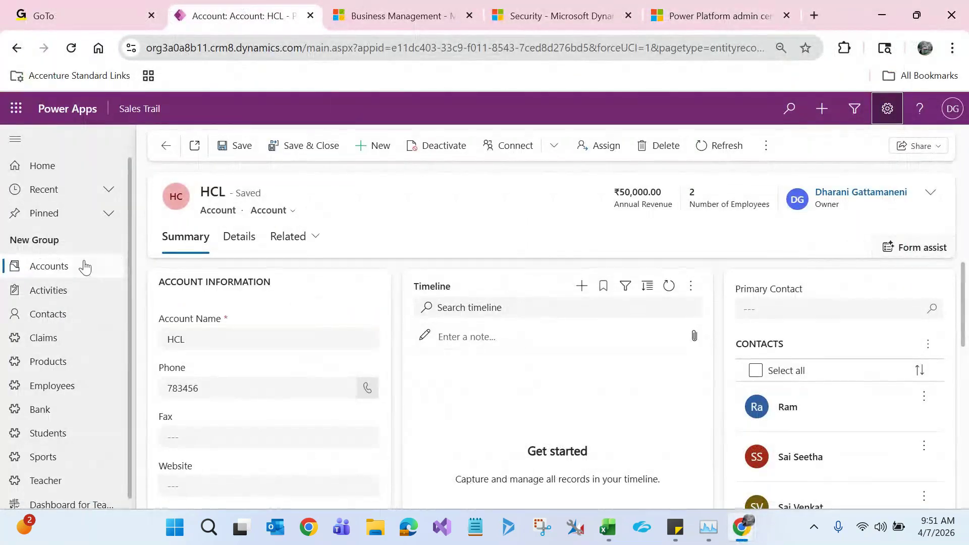
left_click(83, 266)
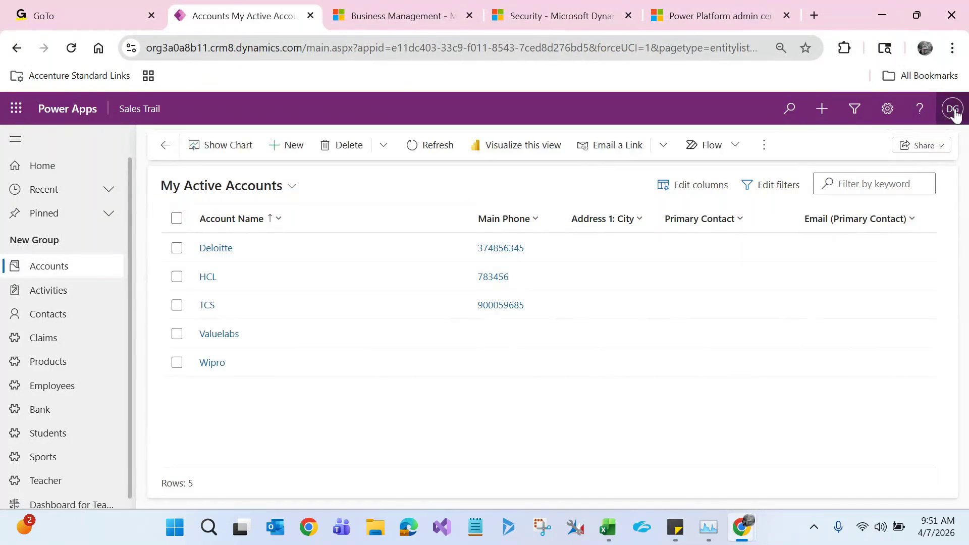
left_click(953, 110)
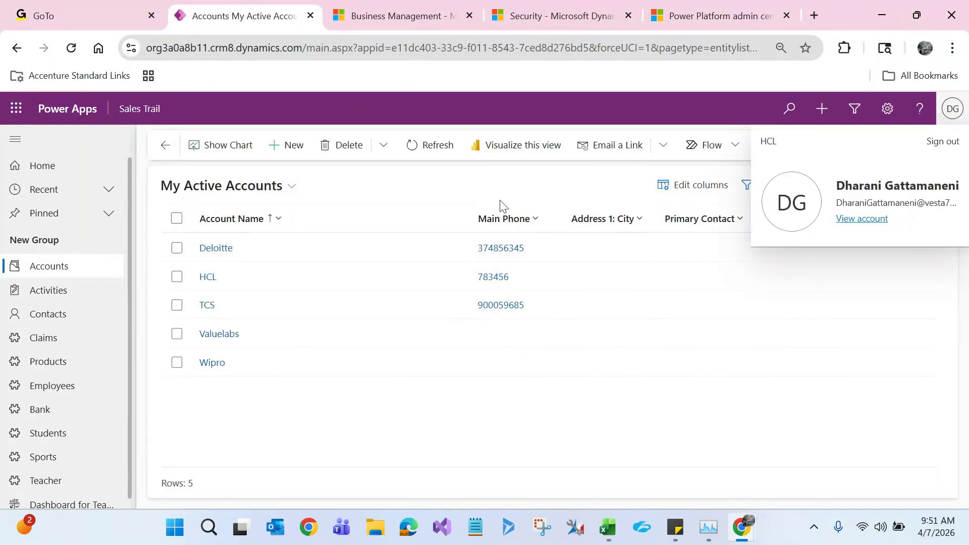
left_click(479, 181)
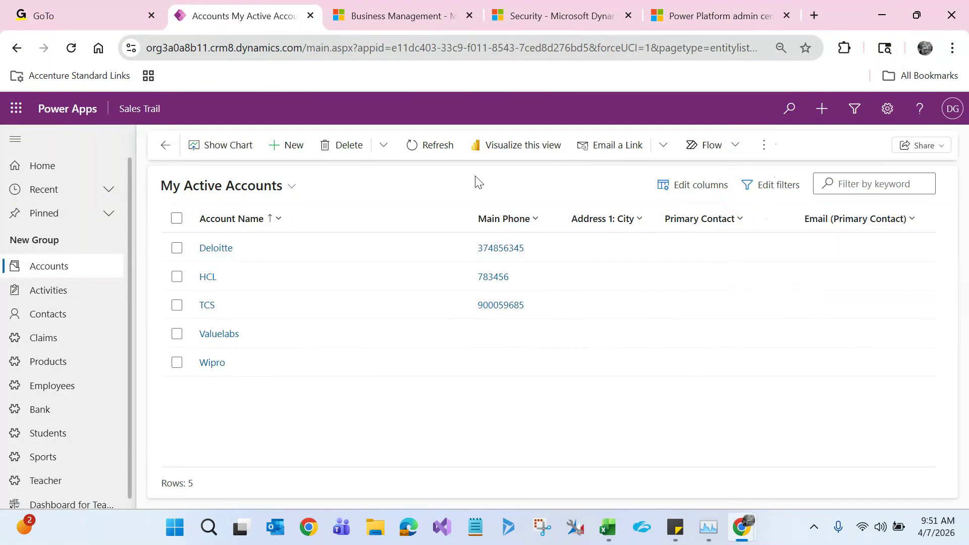
Compare the Sales Manager's Account Create privilege in the Excel matrix with the My Active Accounts list in Power Apps
key("alt+Tab")
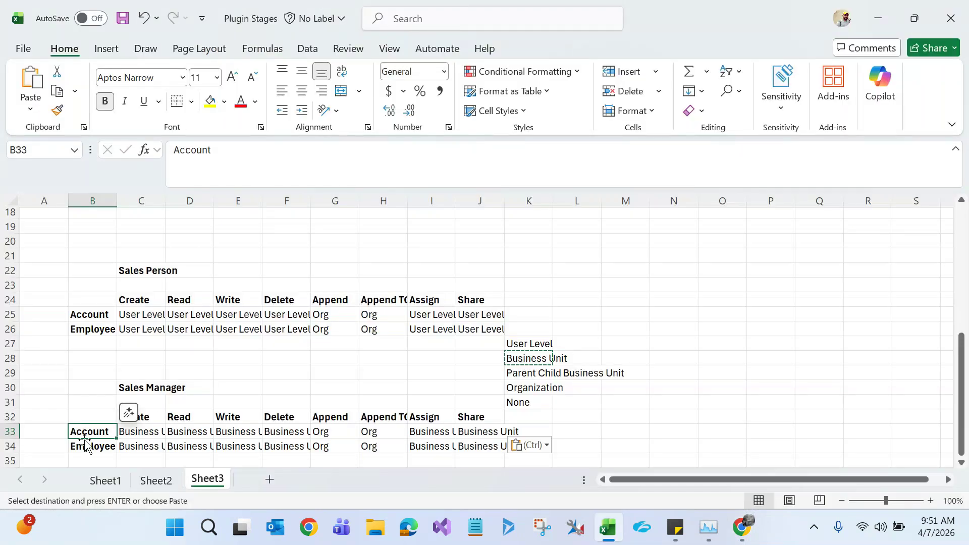
key("alt+Tab")
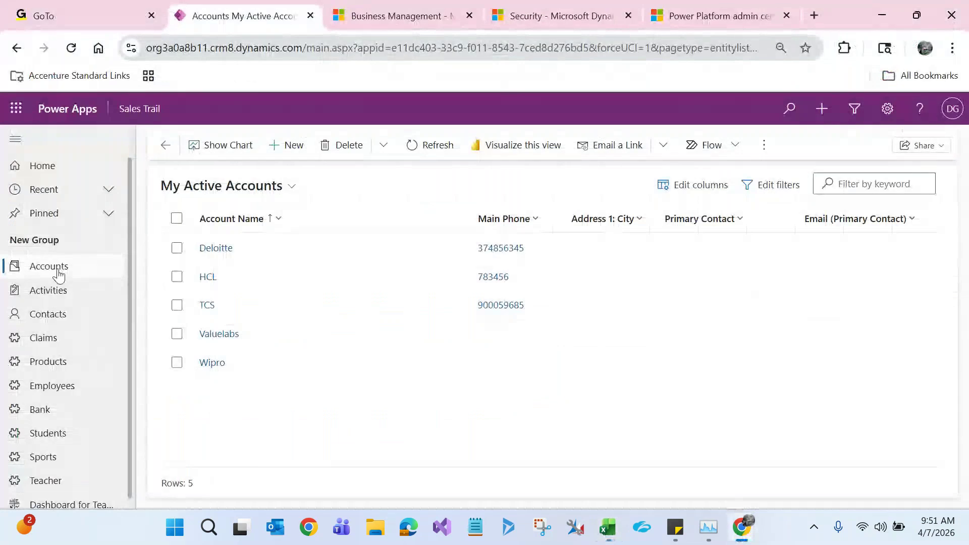
key("alt+Tab")
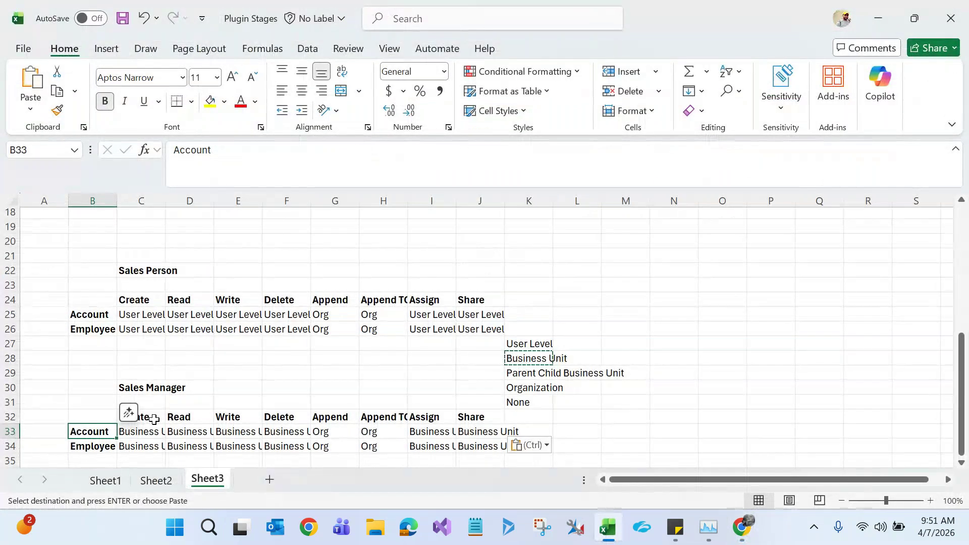
left_click(154, 420)
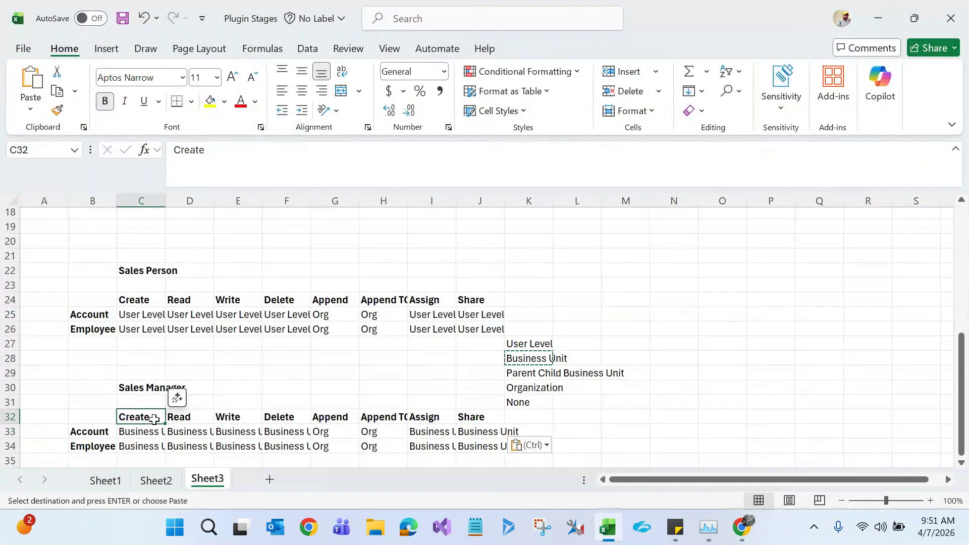
left_click(132, 434)
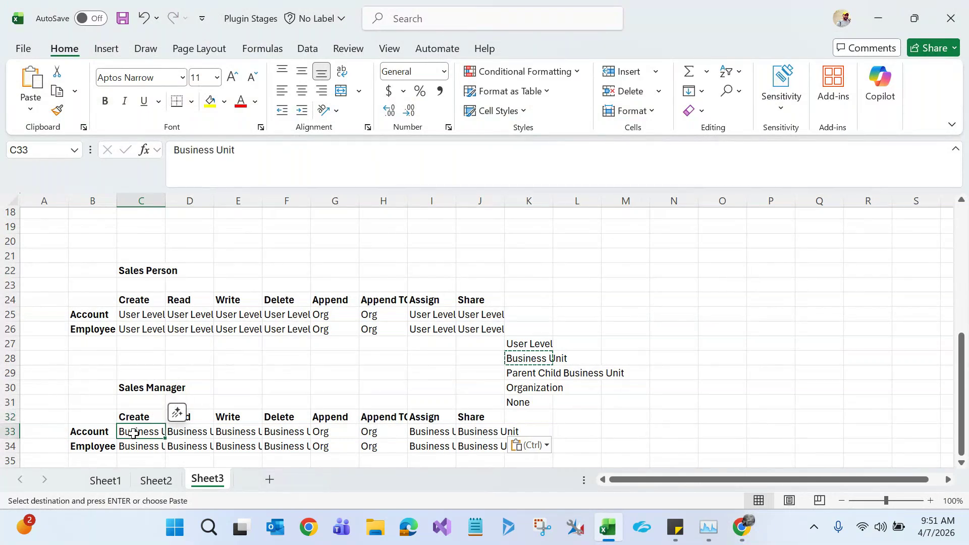
key("alt+Tab")
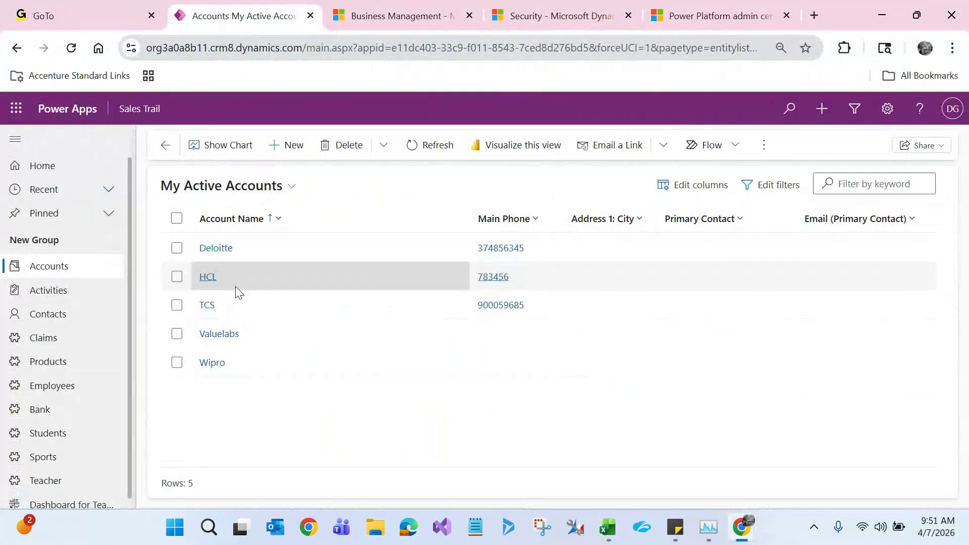
key("alt+Tab")
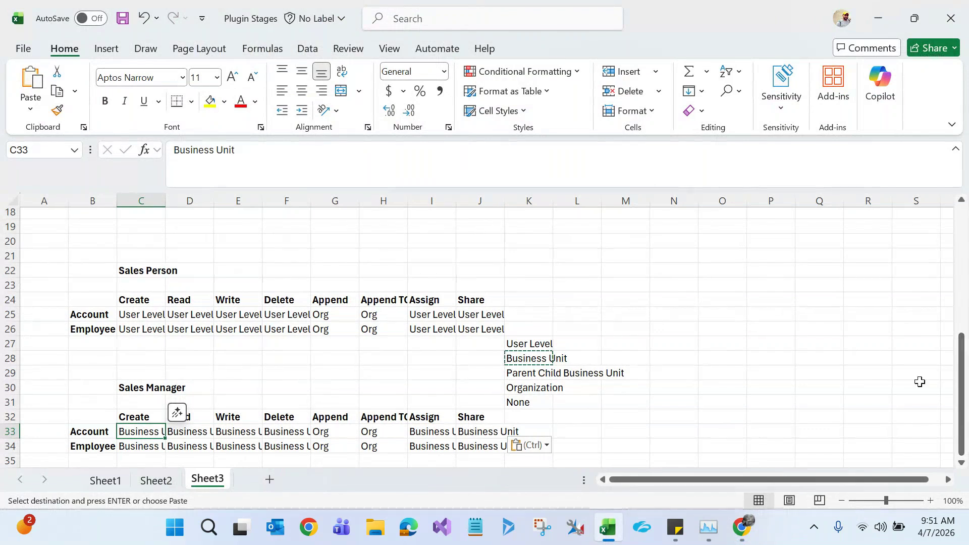
Relate the Sales Manager's Account Create level in C33 to the users of the Hyd business unit
left_click(134, 417)
left_click(135, 432)
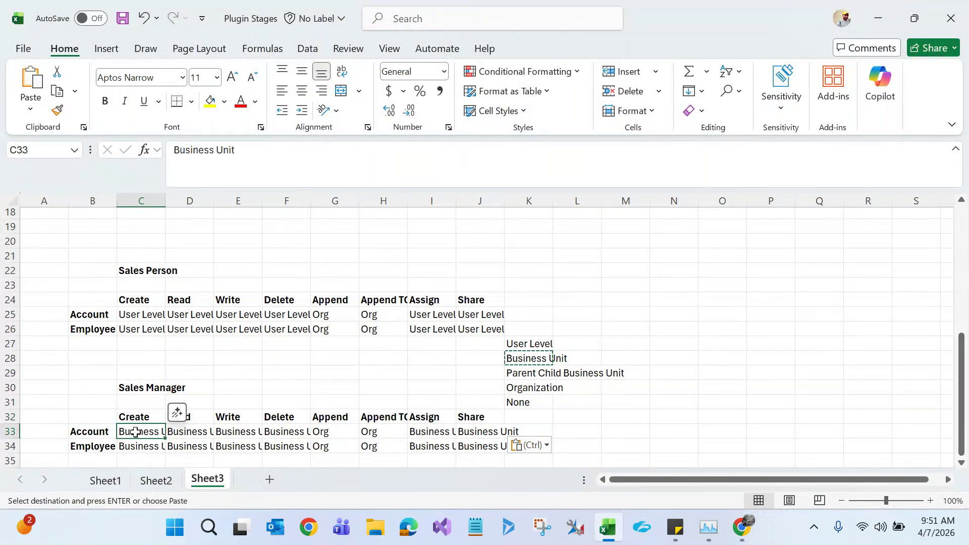
left_click_drag(960, 399, 957, 279)
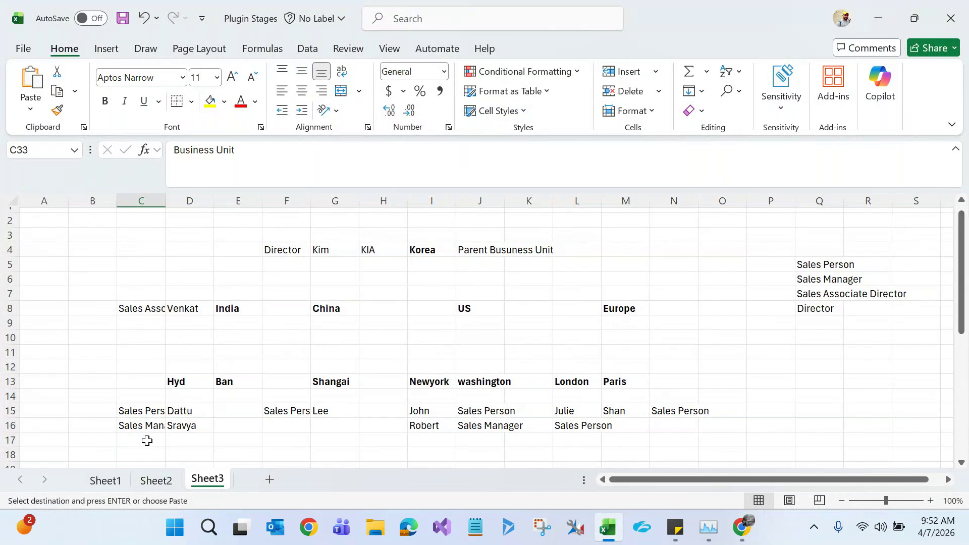
left_click(184, 381)
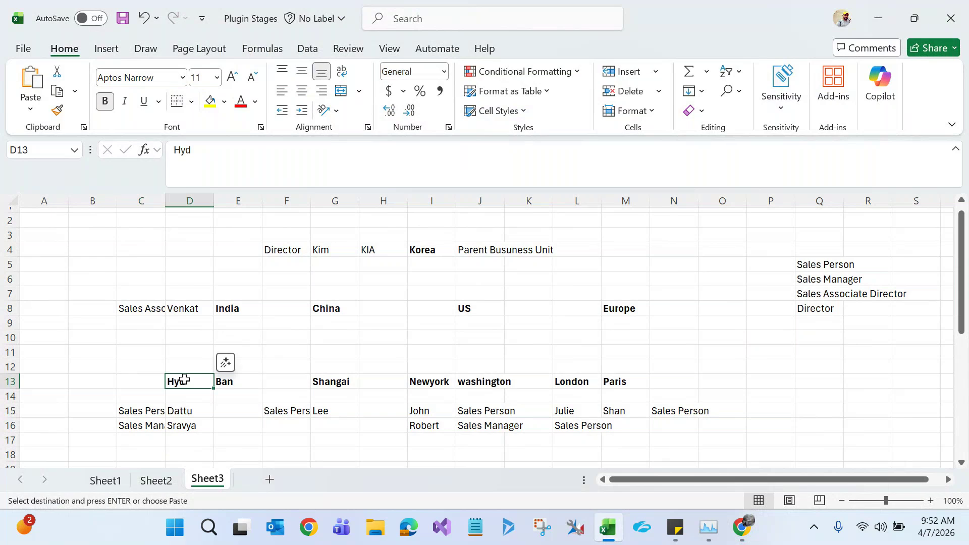
left_click(186, 410)
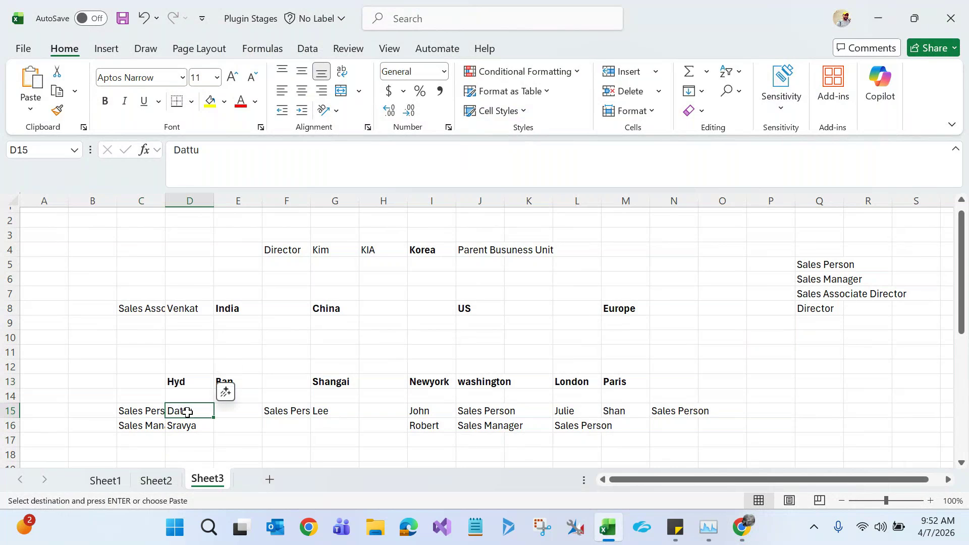
left_click(187, 425)
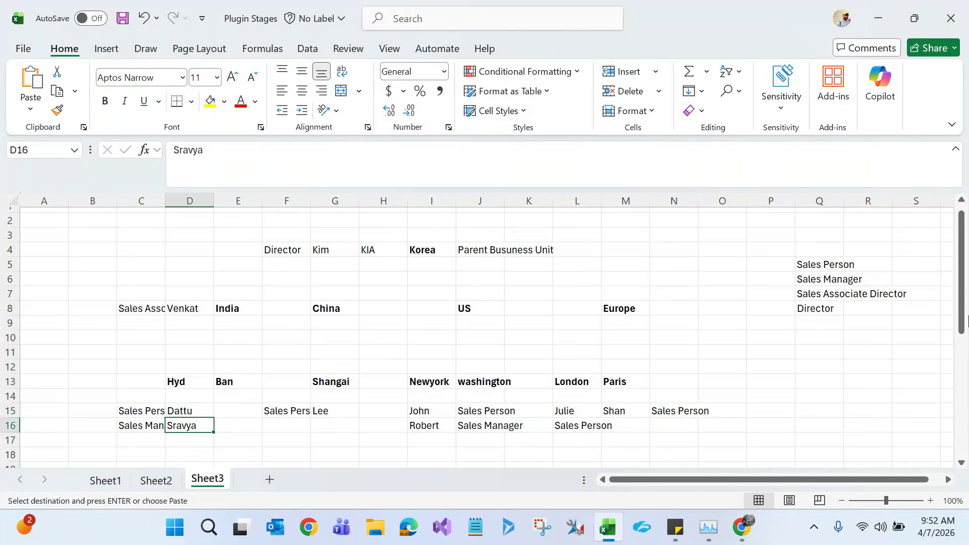
Compare the Sales Manager's Account Create level in C33 with the Sales Manager user in D16 under the Hyd business unit
left_click_drag(963, 317, 961, 386)
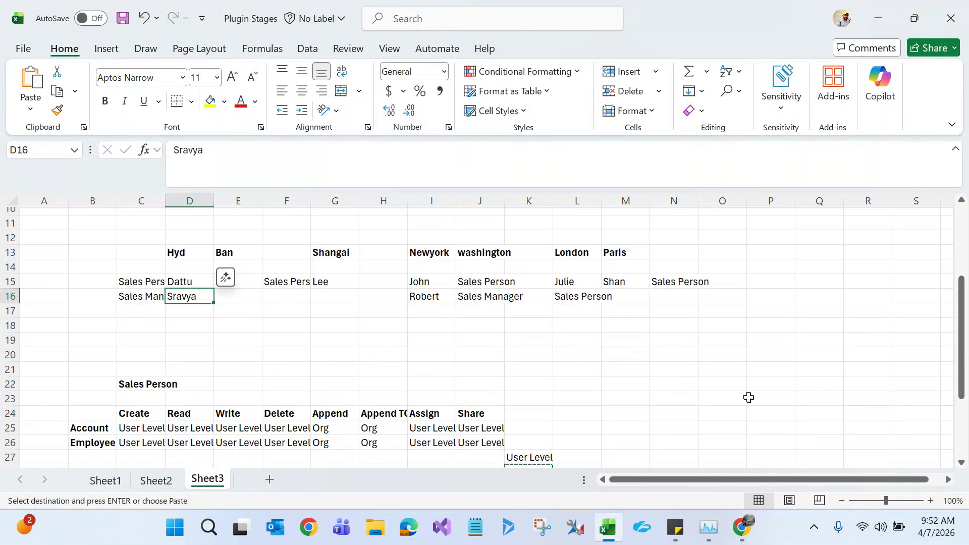
left_click_drag(963, 348, 964, 388)
left_click(143, 446)
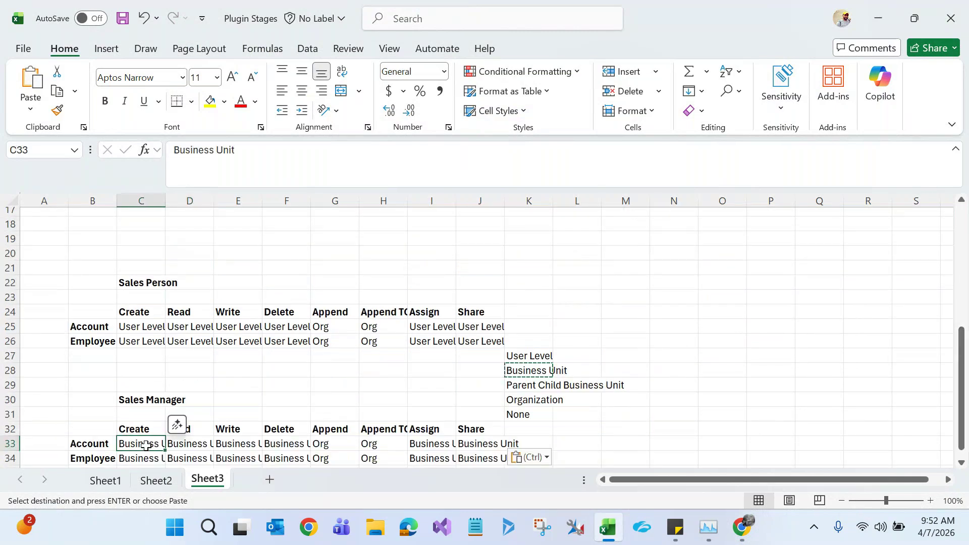
left_click(140, 429)
left_click(141, 438)
key("ctrl+z")
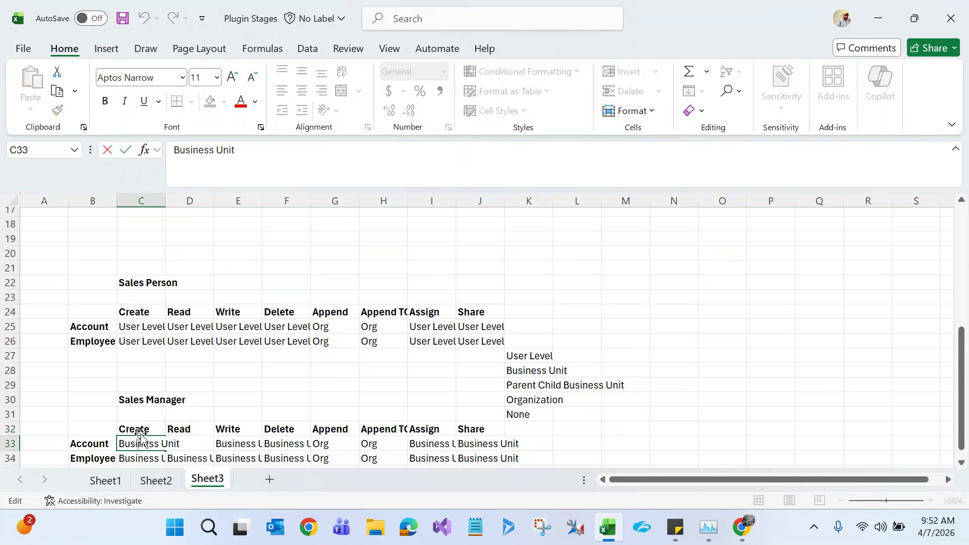
left_click(141, 429)
left_click_drag(963, 386, 966, 302)
left_click_drag(967, 318, 966, 326)
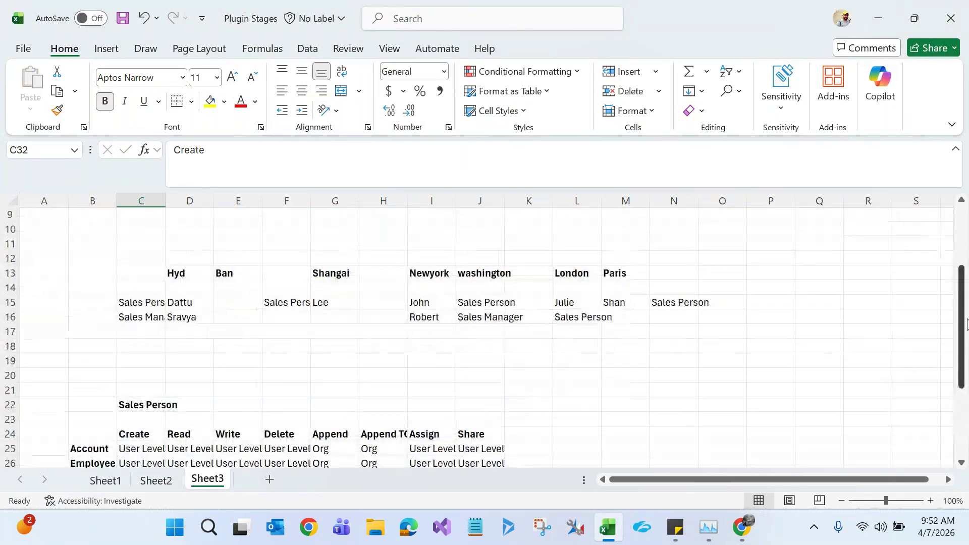
left_click(190, 317)
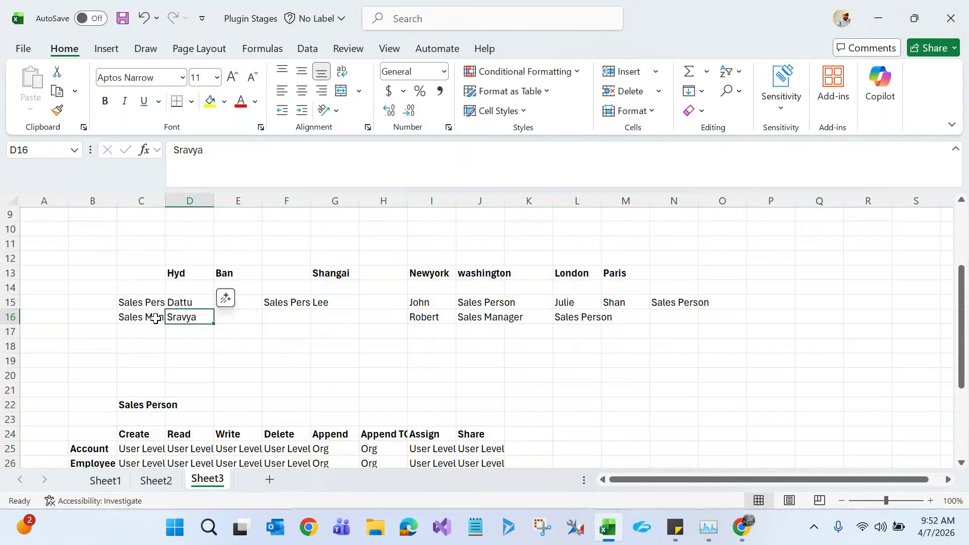
Switch to Chrome and start a new account named Microsoft in the Sales Trail app
key("alt+Tab")
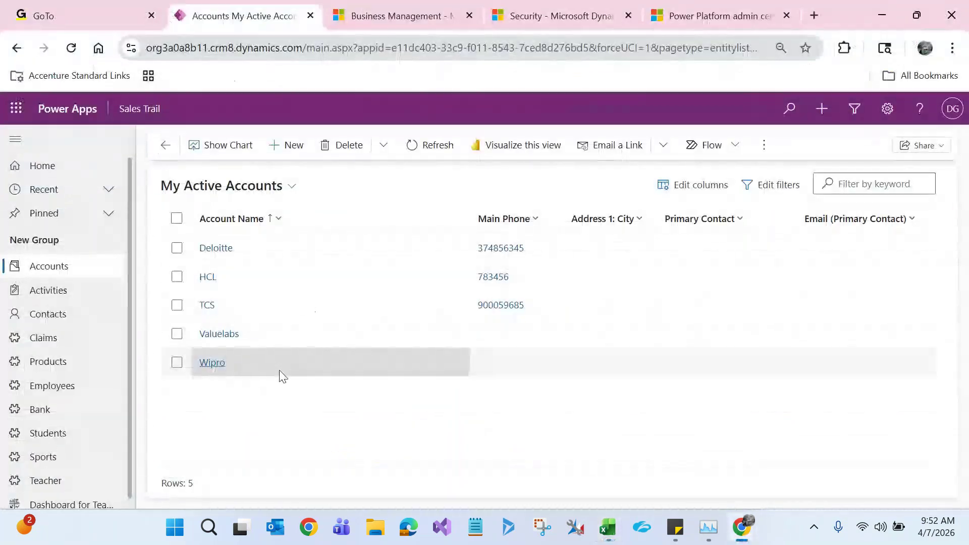
left_click(291, 146)
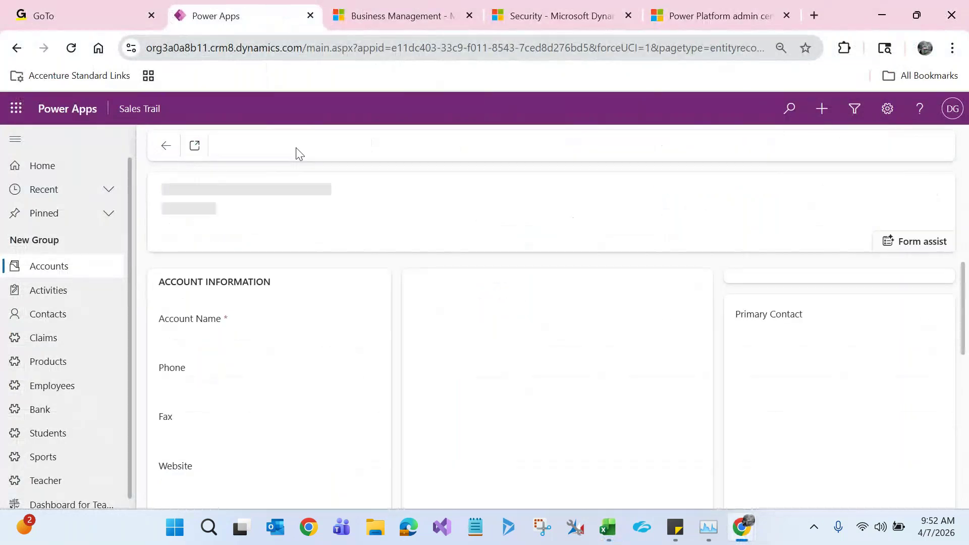
left_click(273, 383)
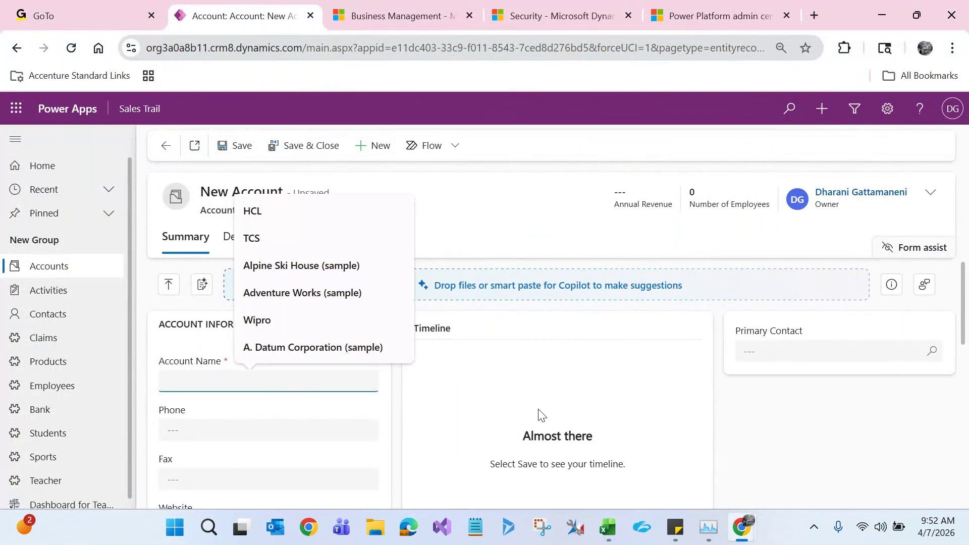
type("Microsoft")
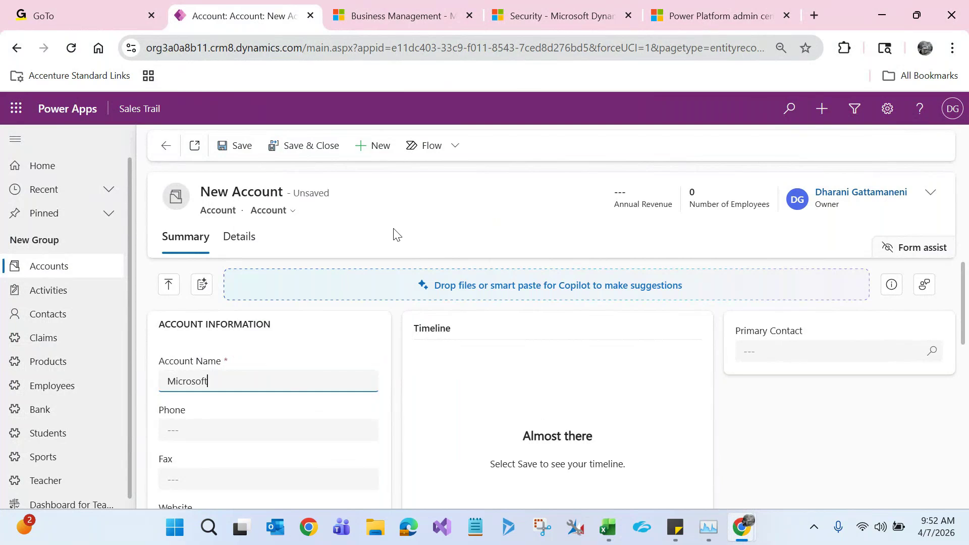
Check the Owner field in the new Microsoft account's header details and save the record
left_click(930, 193)
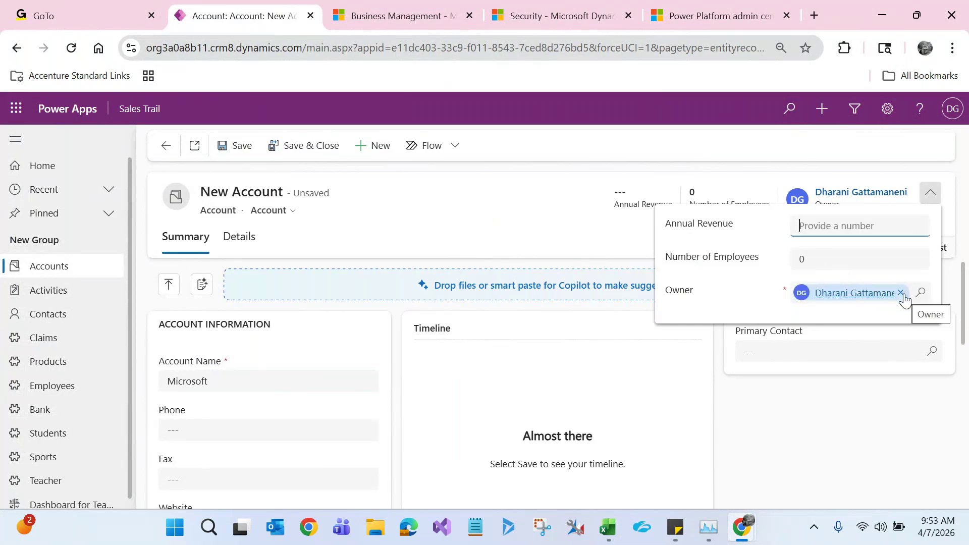
left_click(428, 190)
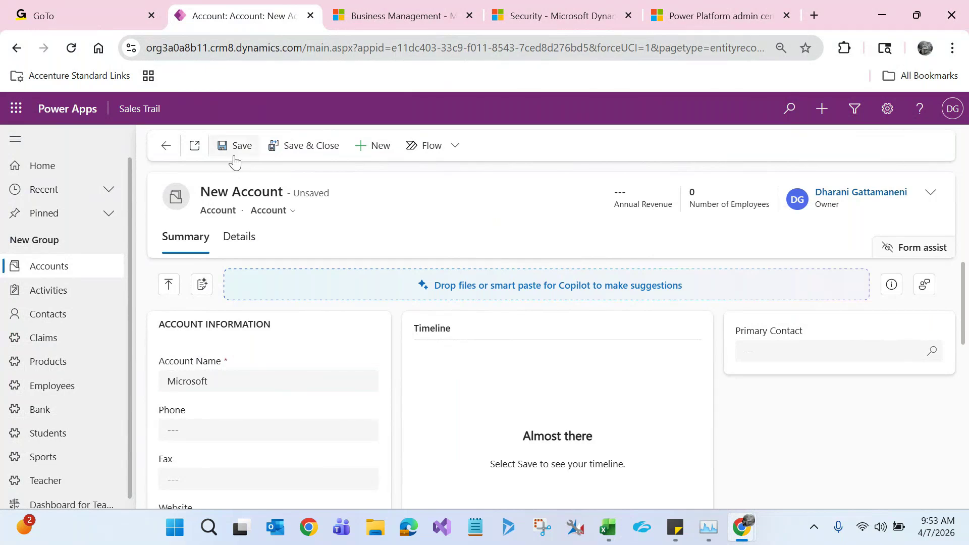
left_click(234, 159)
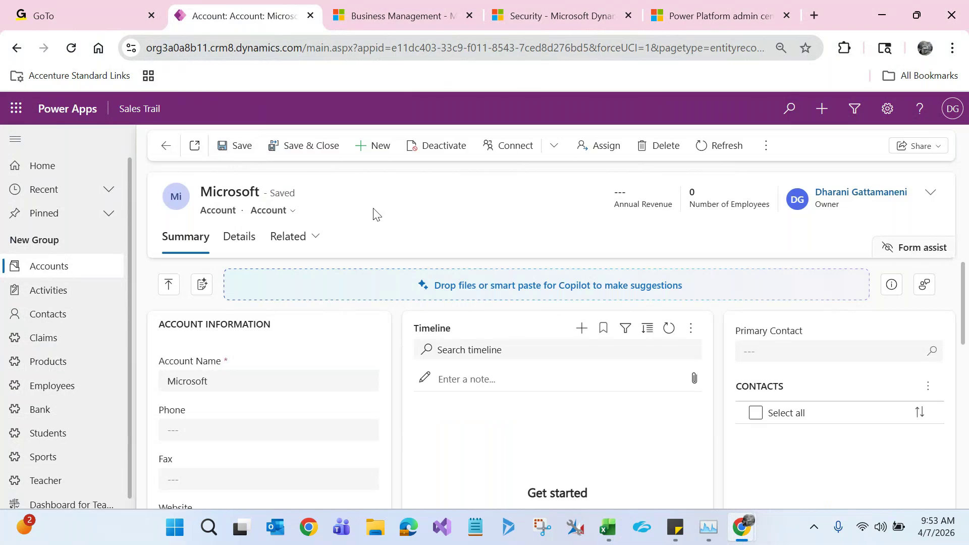
Switch to Excel and examine the Sales Person and Sales Manager users in D15 and D16 under the Hyd unit
key("alt+Tab")
left_click(184, 301)
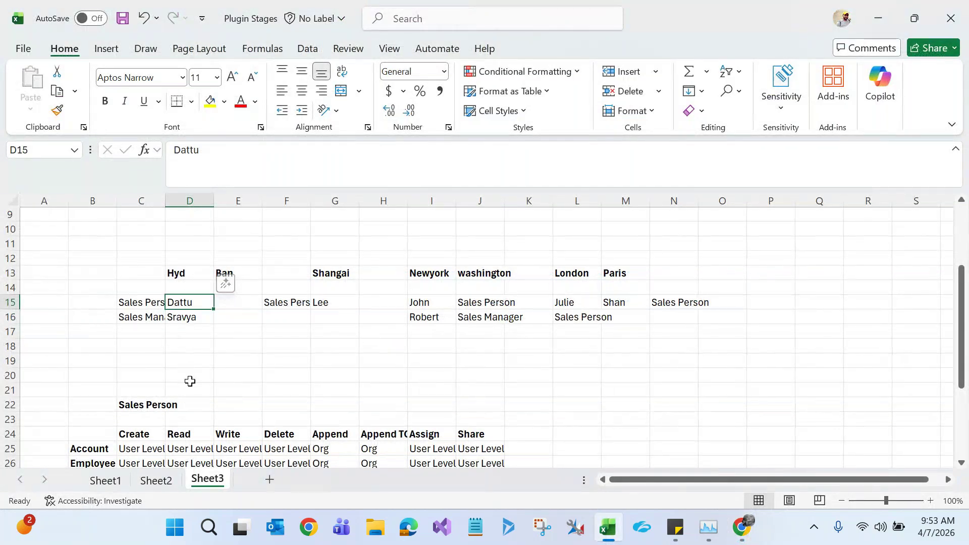
left_click(188, 319)
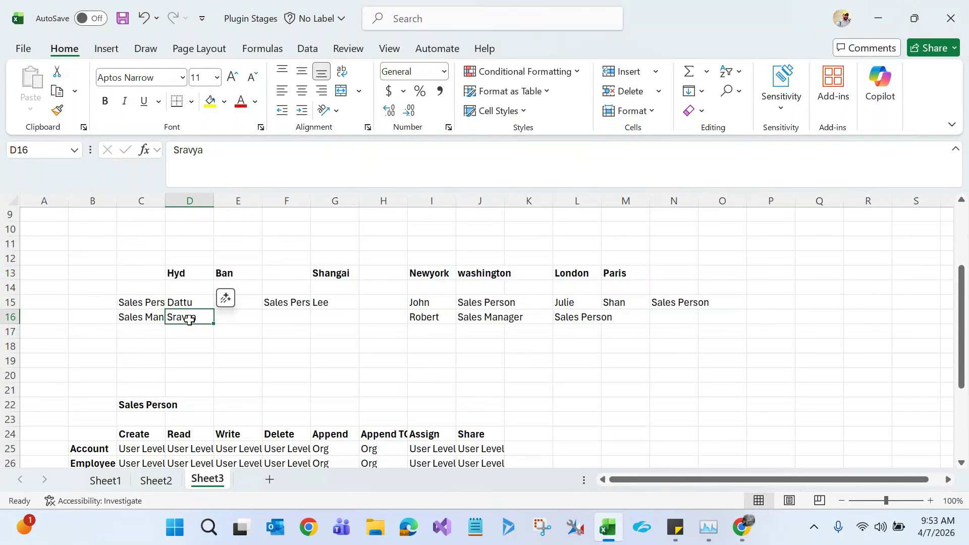
left_click(189, 303)
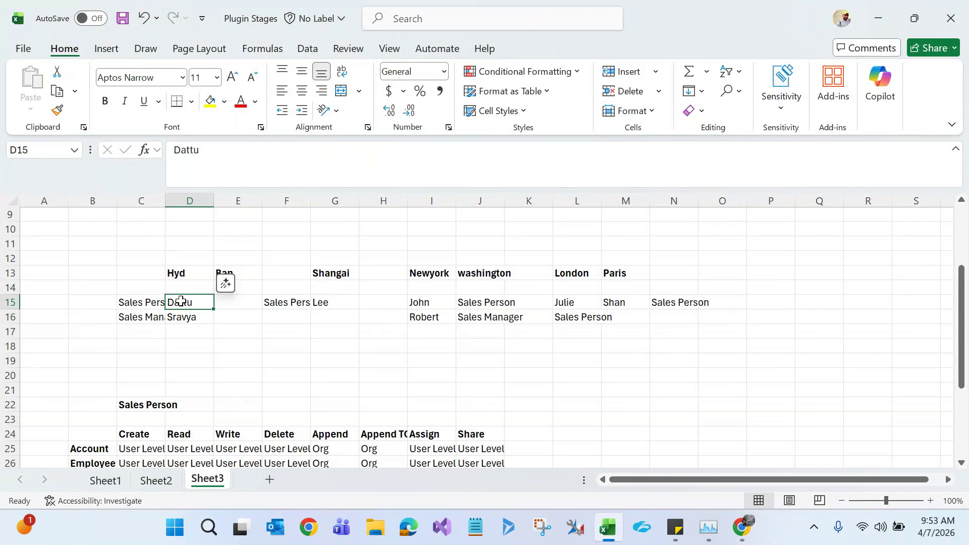
left_click(185, 317)
left_click(190, 303)
left_click(190, 320)
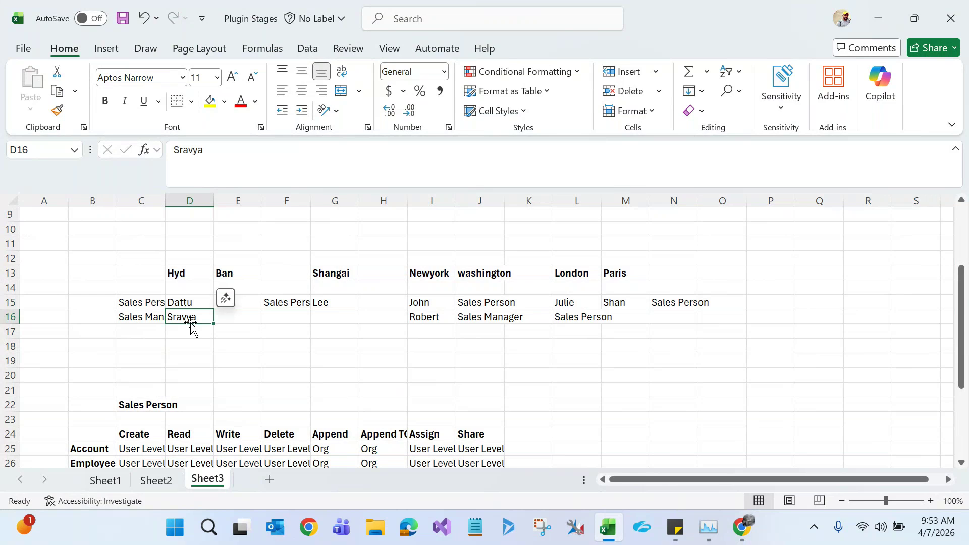
left_click(179, 273)
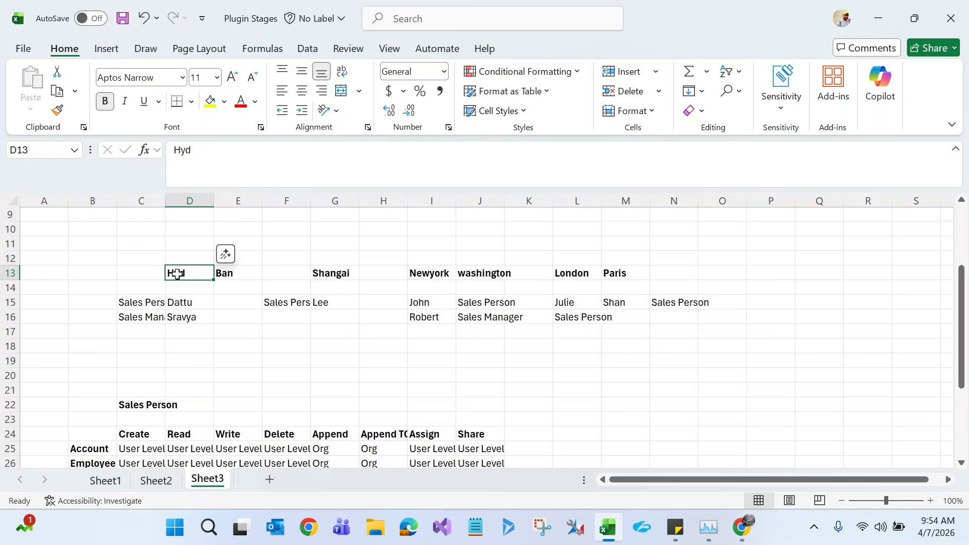
left_click(189, 316)
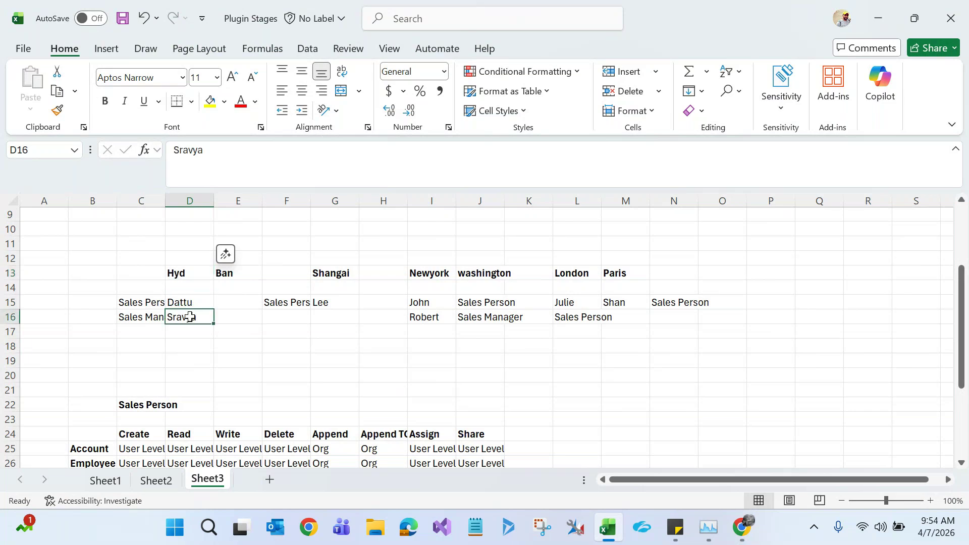
left_click(196, 301)
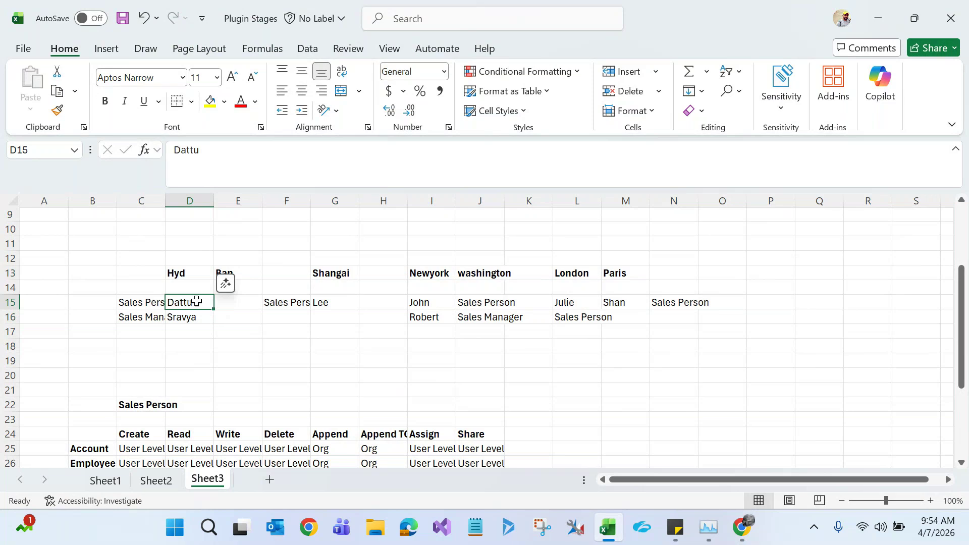
Compare the Sales Person's Account Create level with the Sales Manager's Create and Read levels, and relate them to the Hyd users
left_click(137, 449)
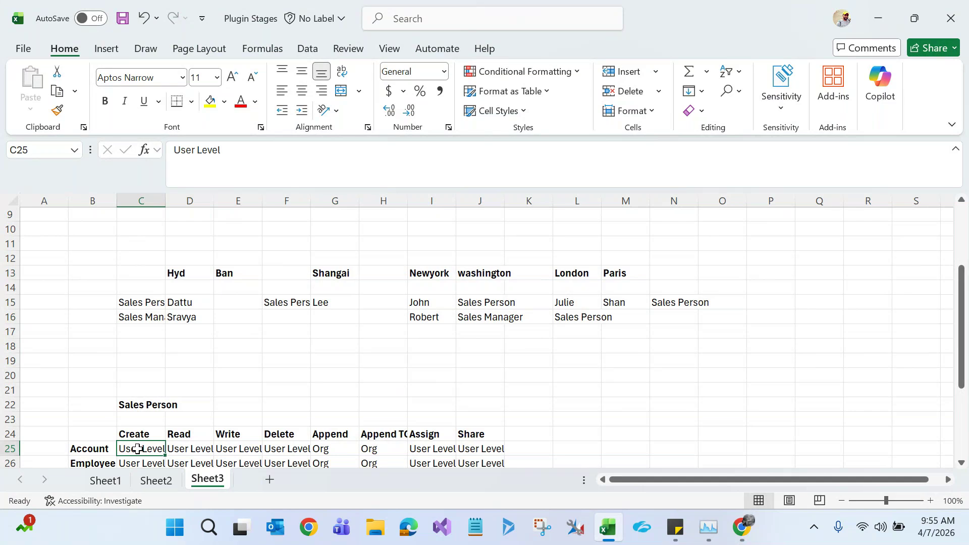
left_click_drag(965, 312, 965, 375)
left_click(152, 432)
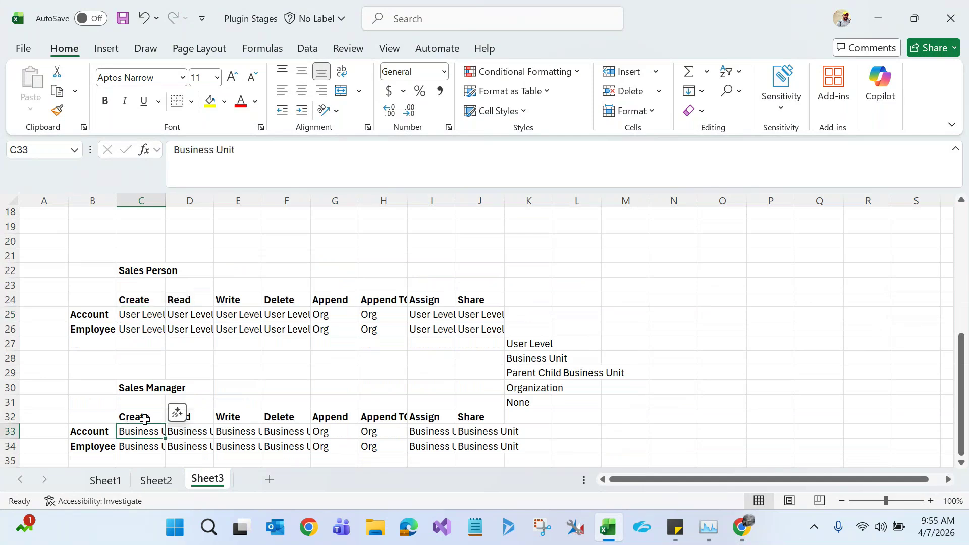
left_click(185, 431)
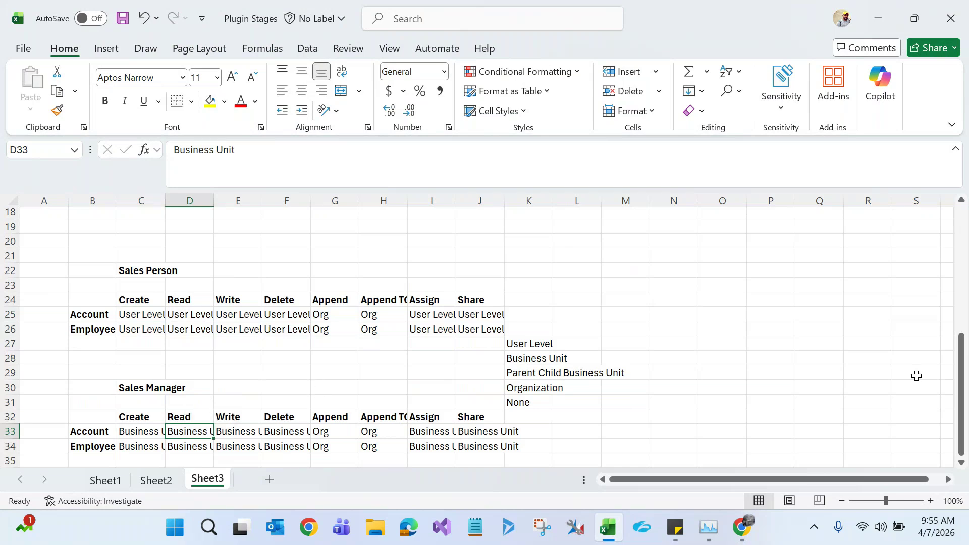
left_click_drag(961, 372, 965, 288)
left_click(197, 357)
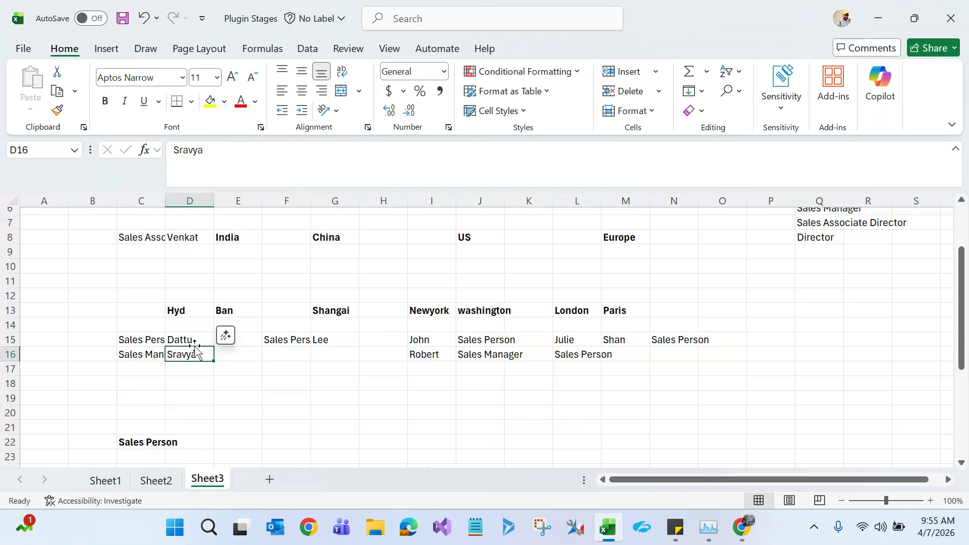
left_click(196, 340)
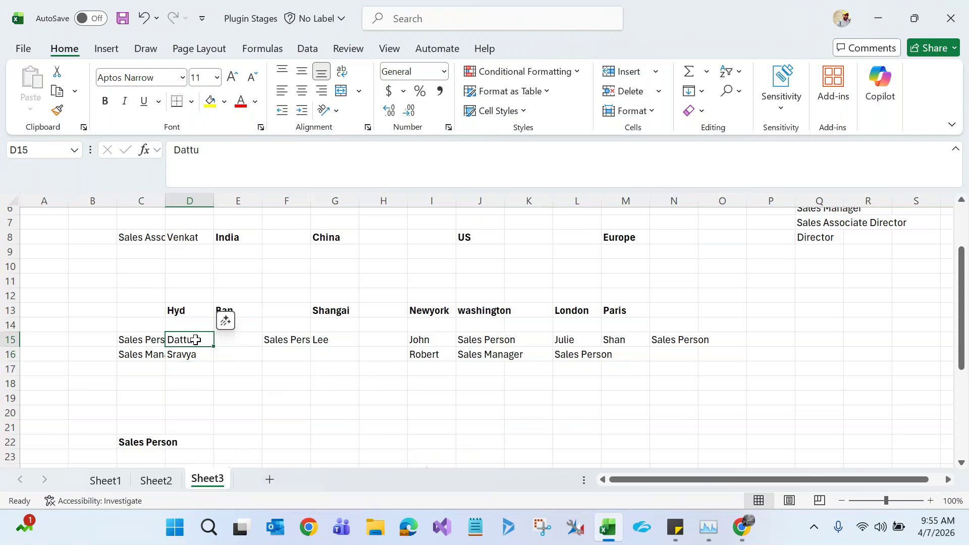
Add another user to the Hyd unit, entering the person's name in D17 and the role Sales Person in C17
left_click(196, 366)
type("Ram")
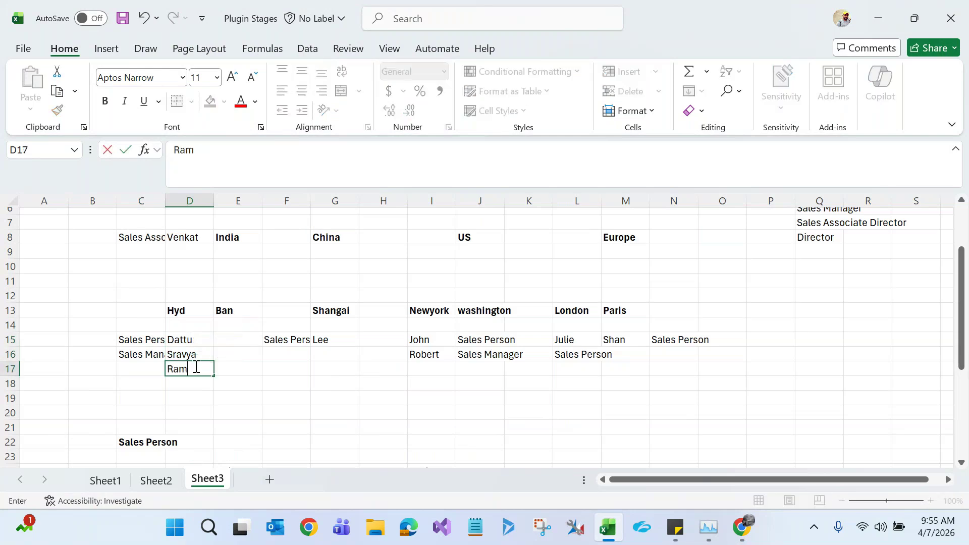
left_click(156, 367)
type("Sales Person")
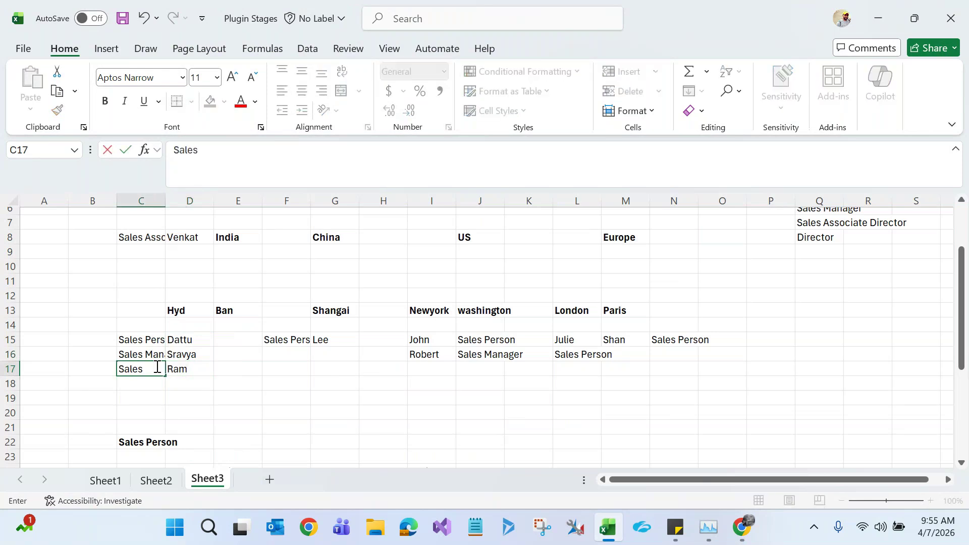
left_click(176, 395)
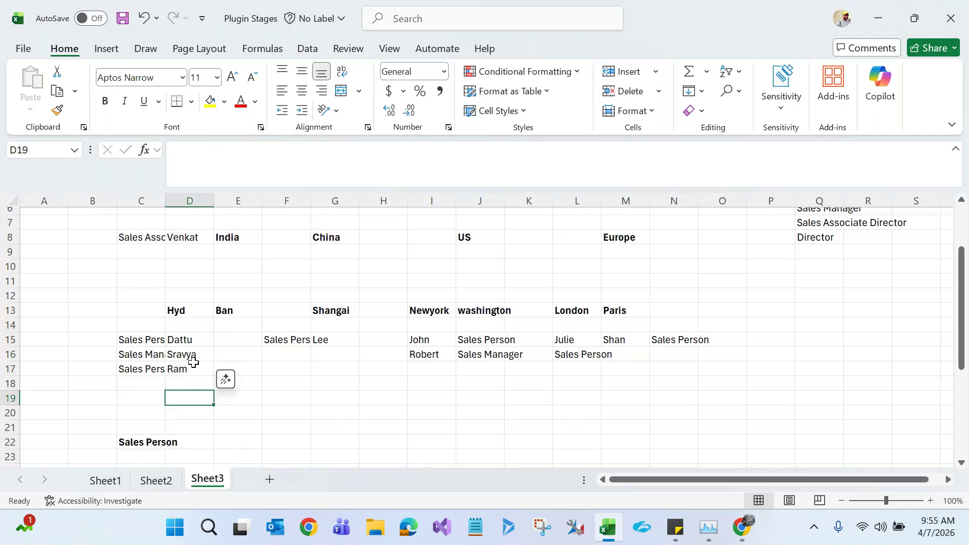
Examine the three Hyd users in D15 to D17 in relation to the Sales Manager in D16
left_click(195, 343)
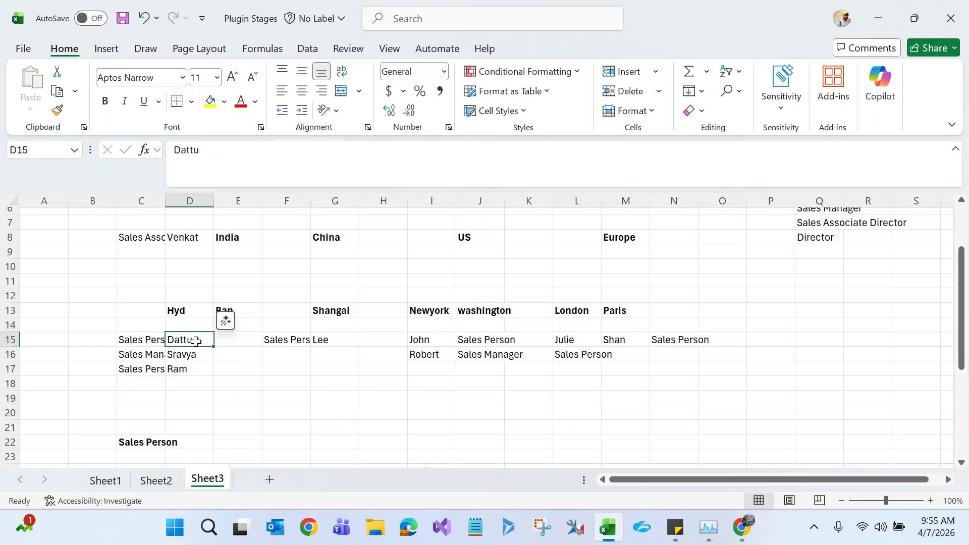
left_click(194, 354)
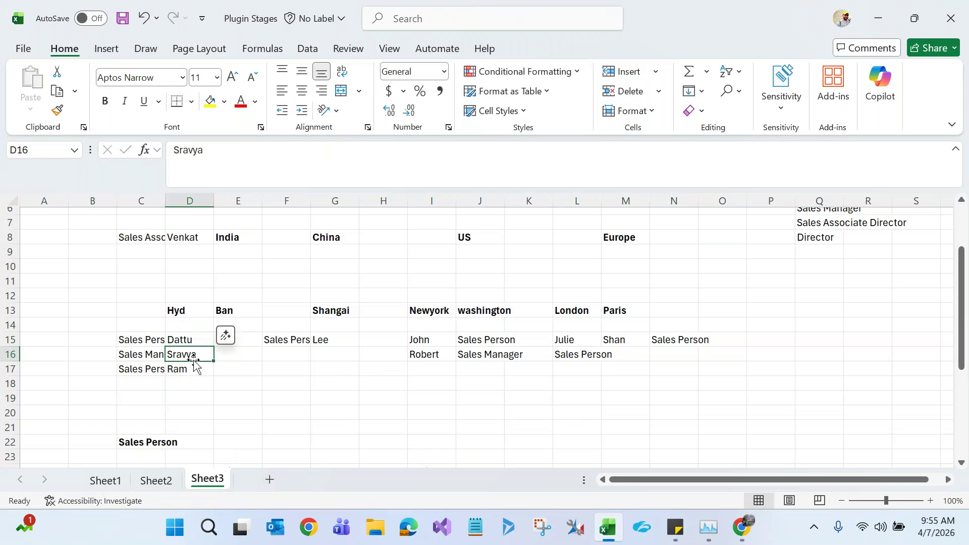
left_click(187, 368)
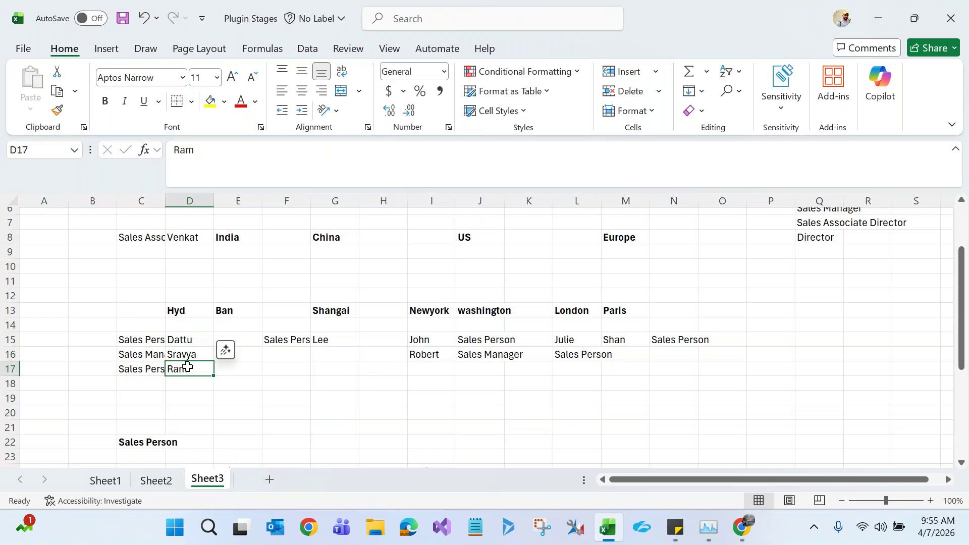
left_click(188, 357)
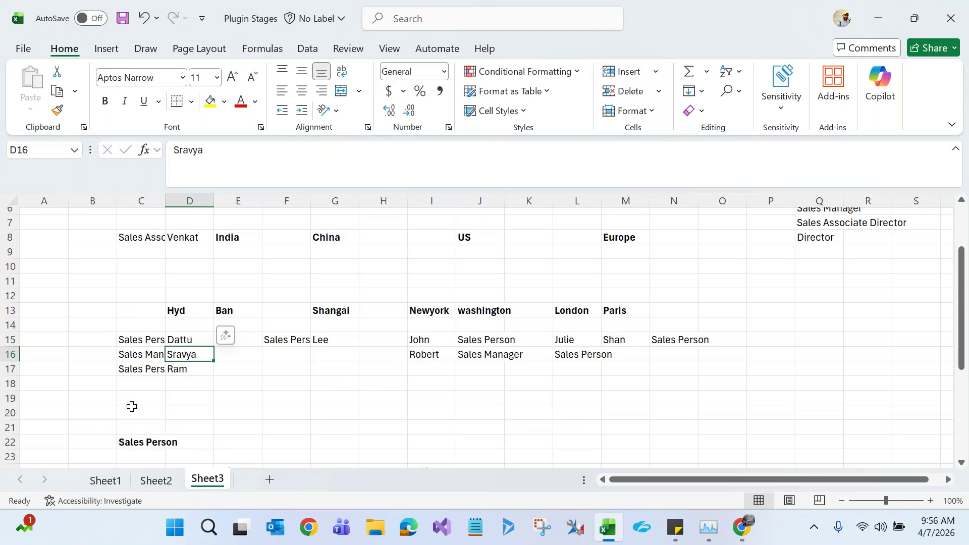
left_click(182, 337)
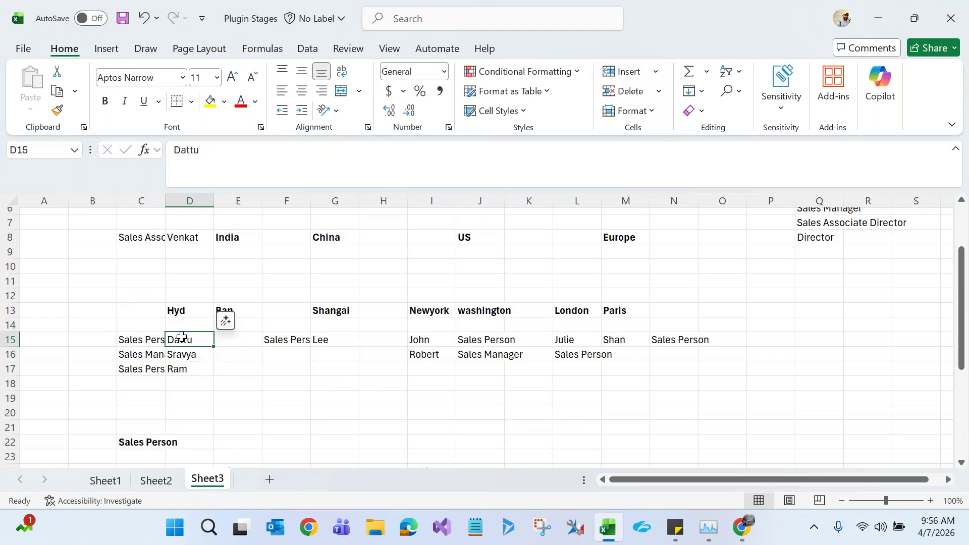
left_click(184, 354)
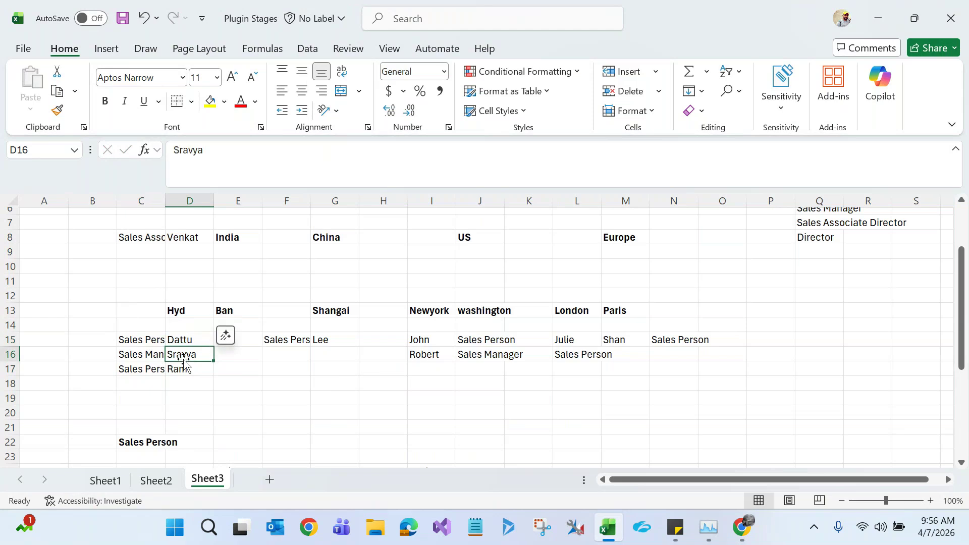
left_click(182, 367)
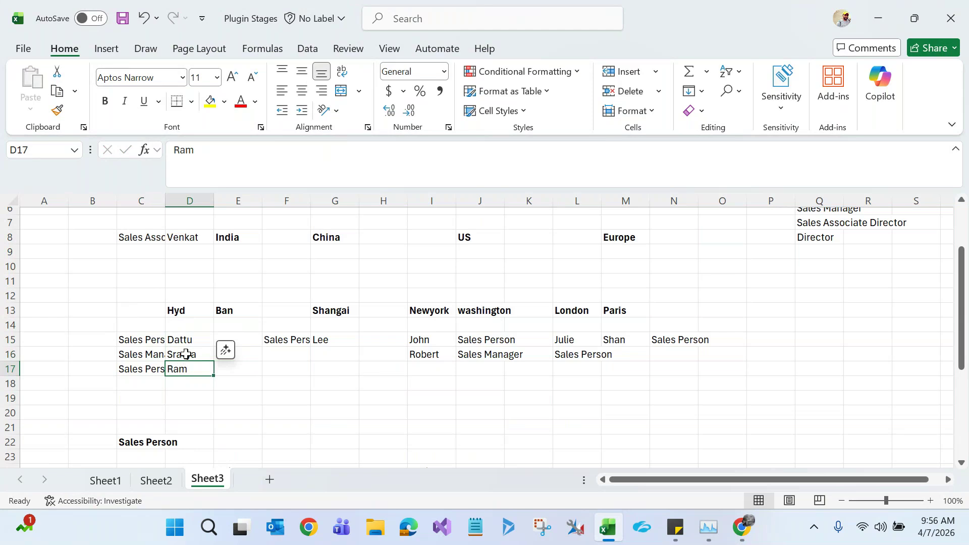
left_click(185, 354)
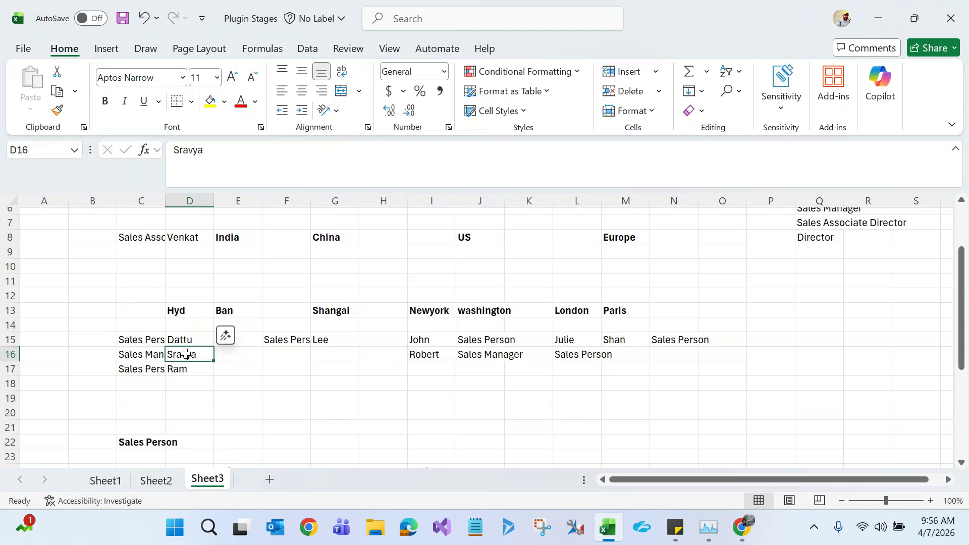
Examine the Hyd unit's Sales Person users in D15 and D17 and the Sales Person's Account Write level in E25
left_click(185, 309)
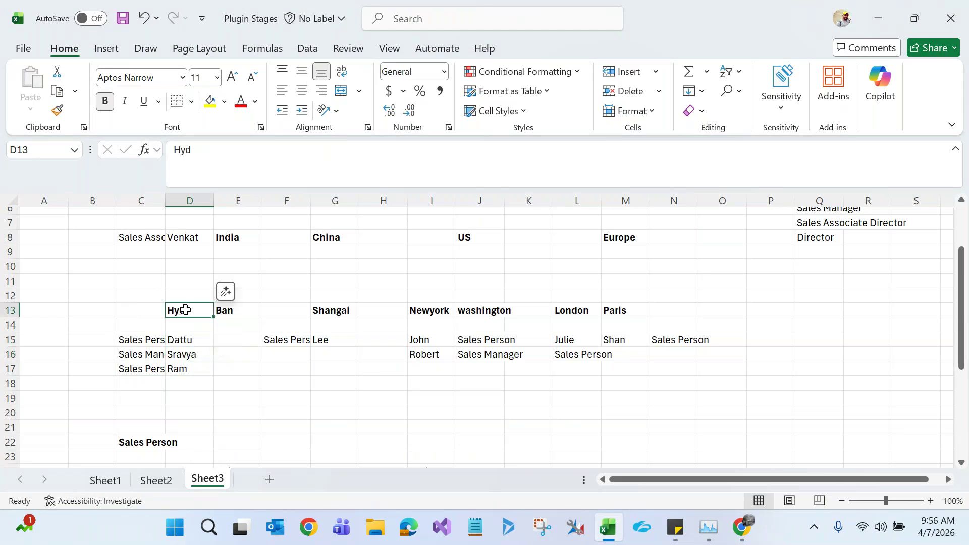
left_click(181, 340)
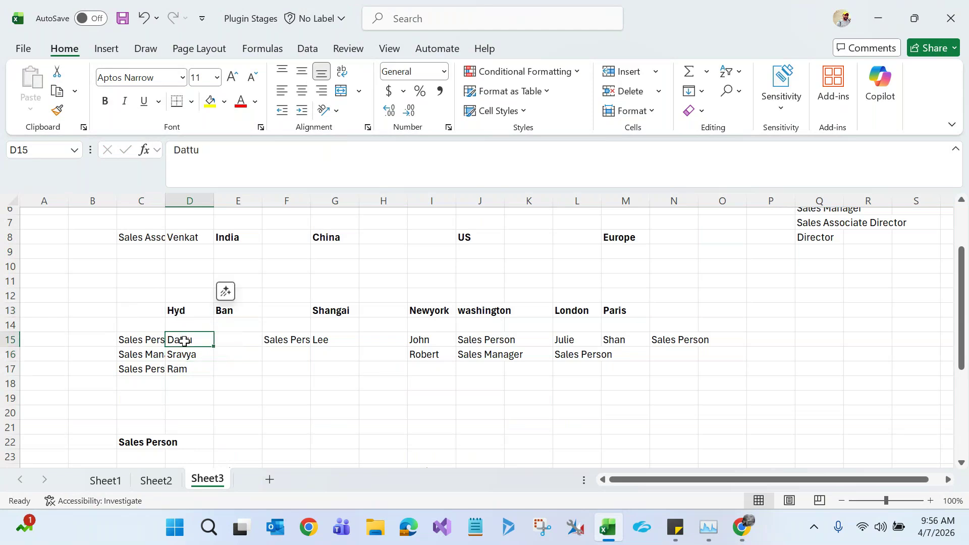
left_click(182, 372)
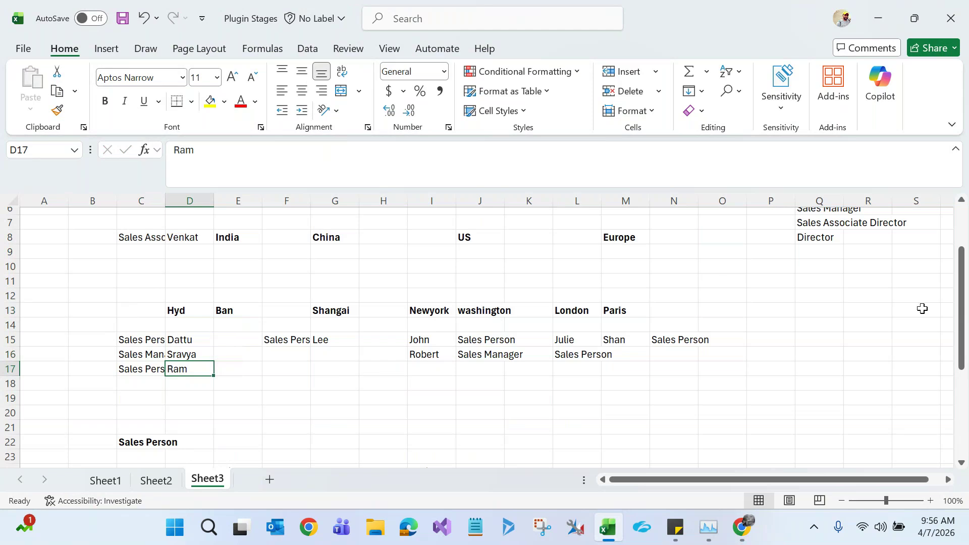
left_click_drag(962, 295, 961, 343)
left_click(234, 371)
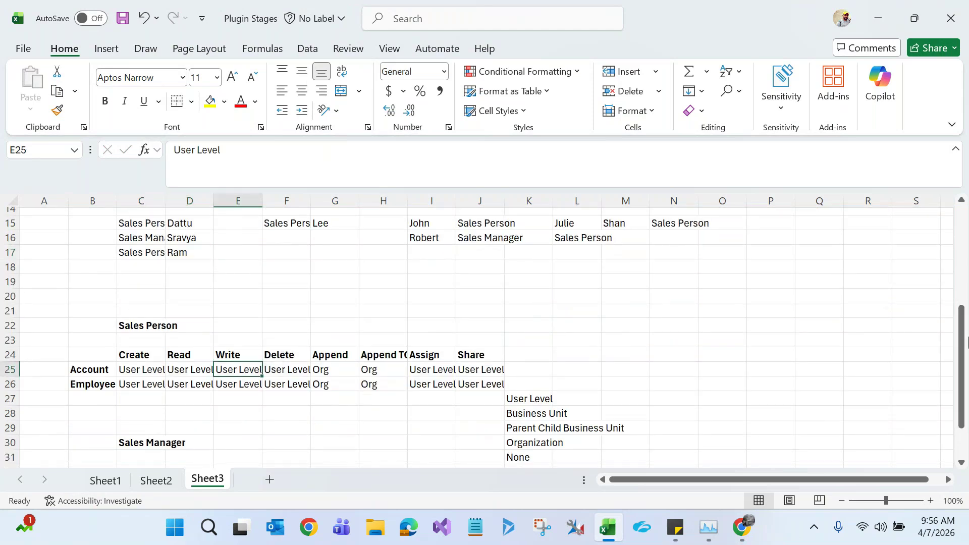
Compare the Hyd Sales Manager in D16 with the two Sales Person users in D15 and D17
left_click_drag(964, 349, 965, 330)
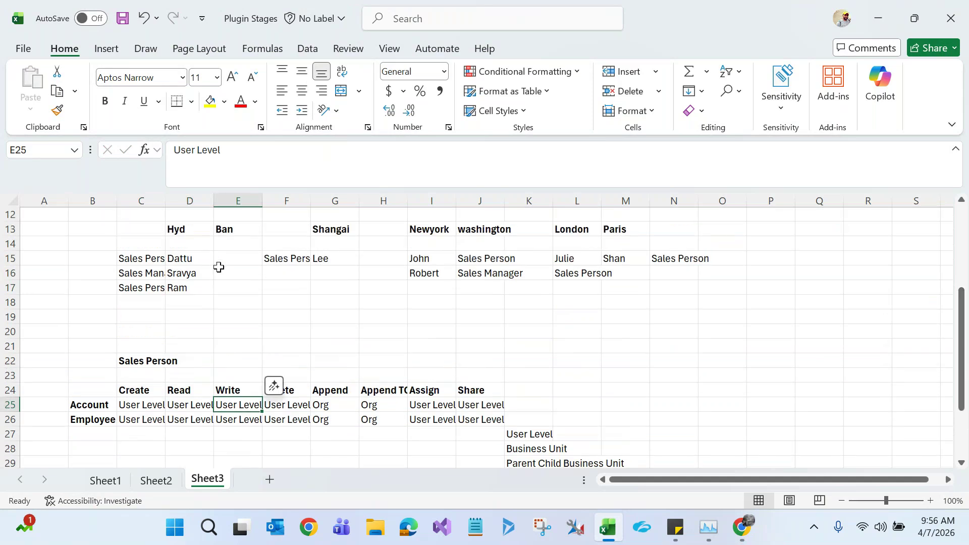
left_click(174, 275)
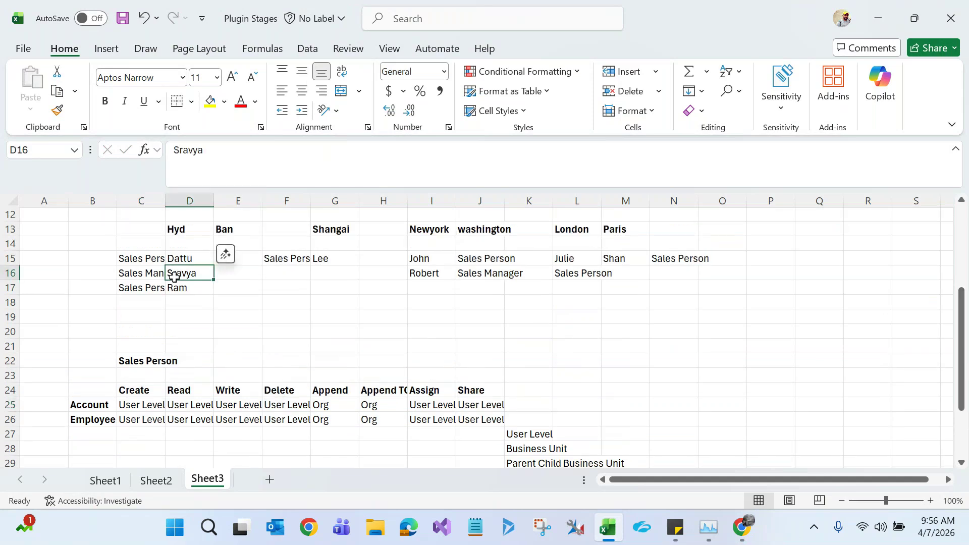
left_click(185, 260)
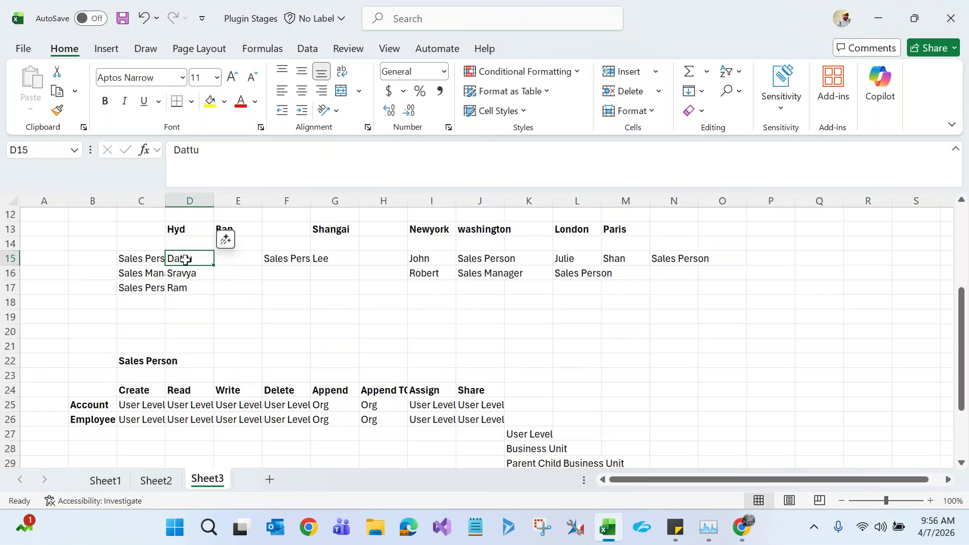
left_click(183, 290)
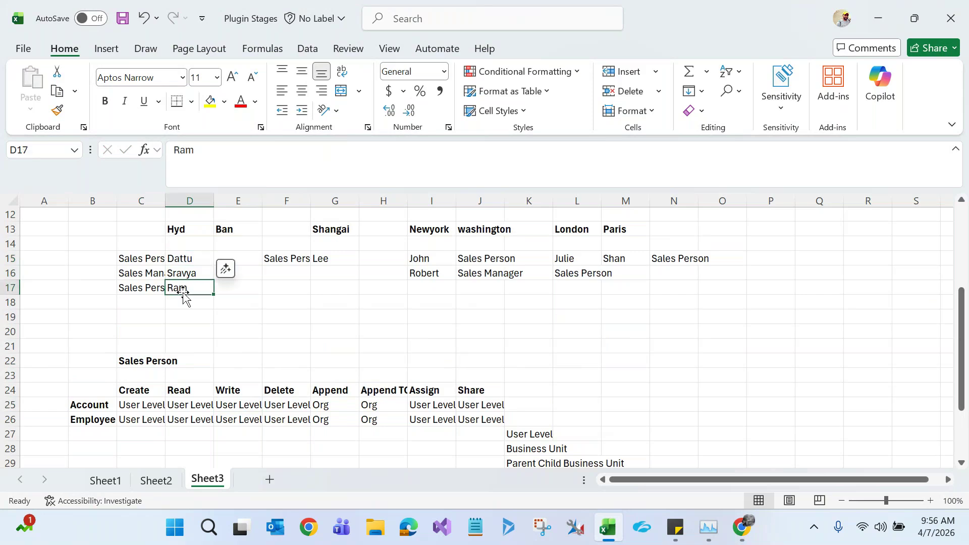
left_click(187, 275)
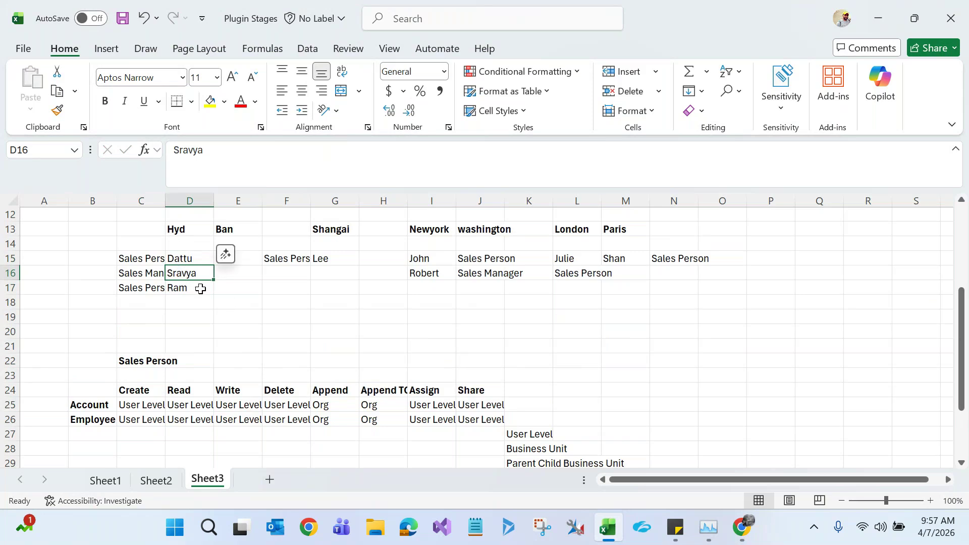
left_click(188, 258)
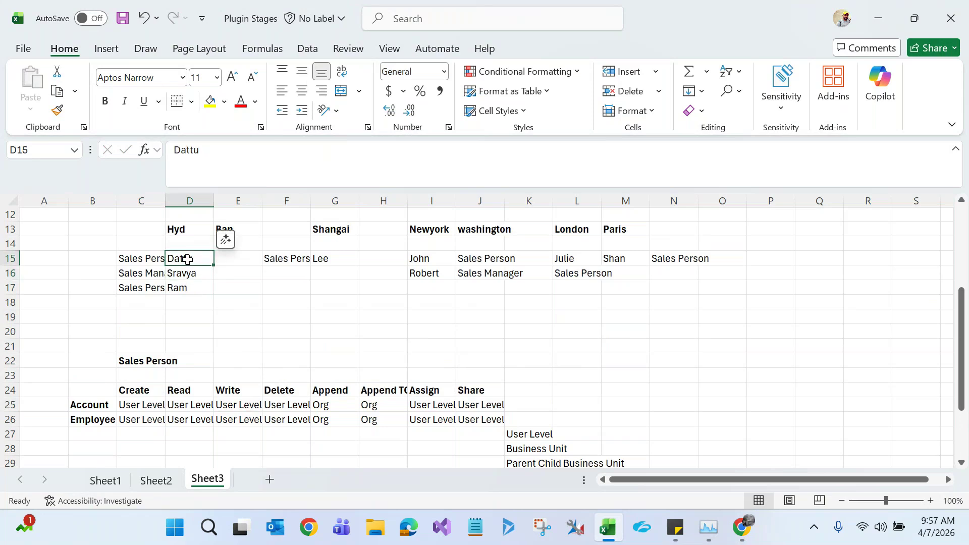
left_click(187, 272)
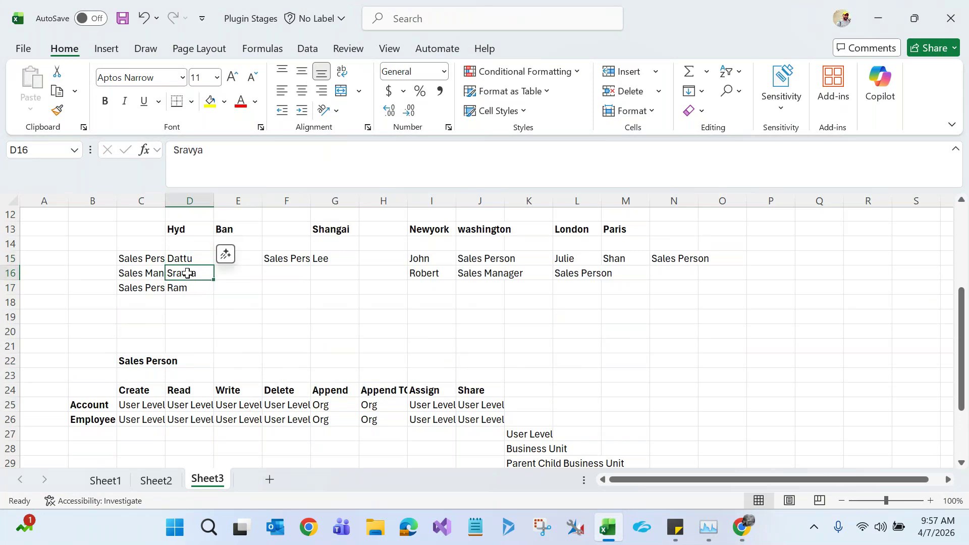
left_click(180, 286)
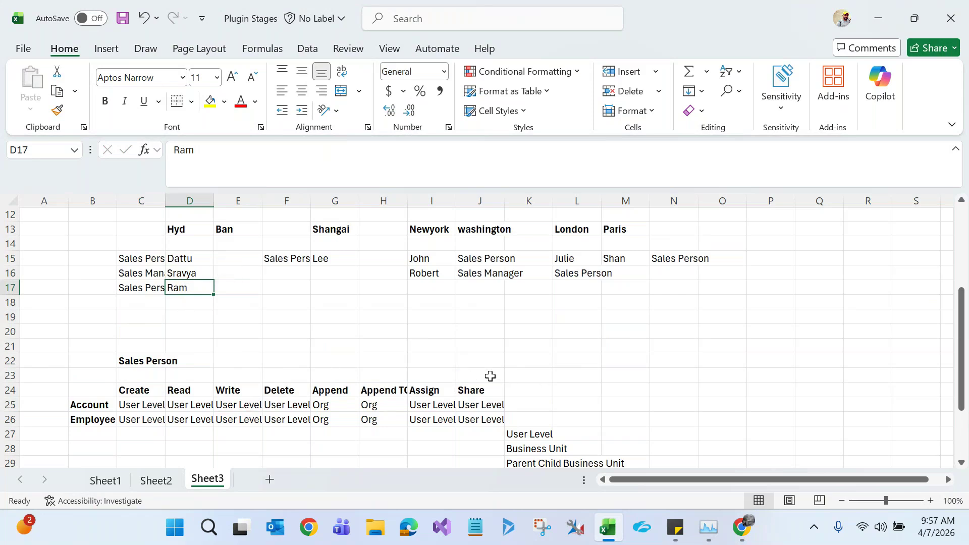
left_click(183, 275)
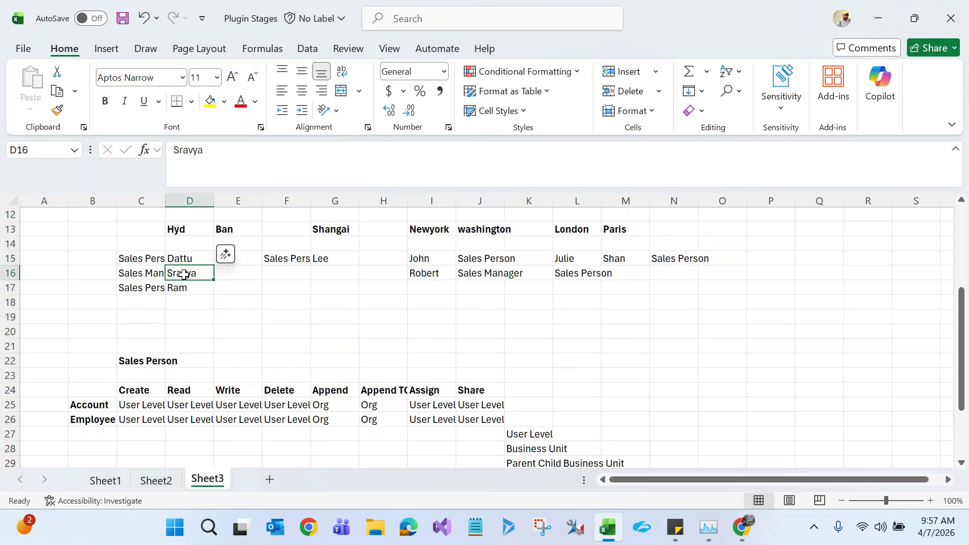
Examine the Assign and Share privileges in I24 and J24 in relation to the Hyd Sales Person users in D15 and D17
left_click(192, 260)
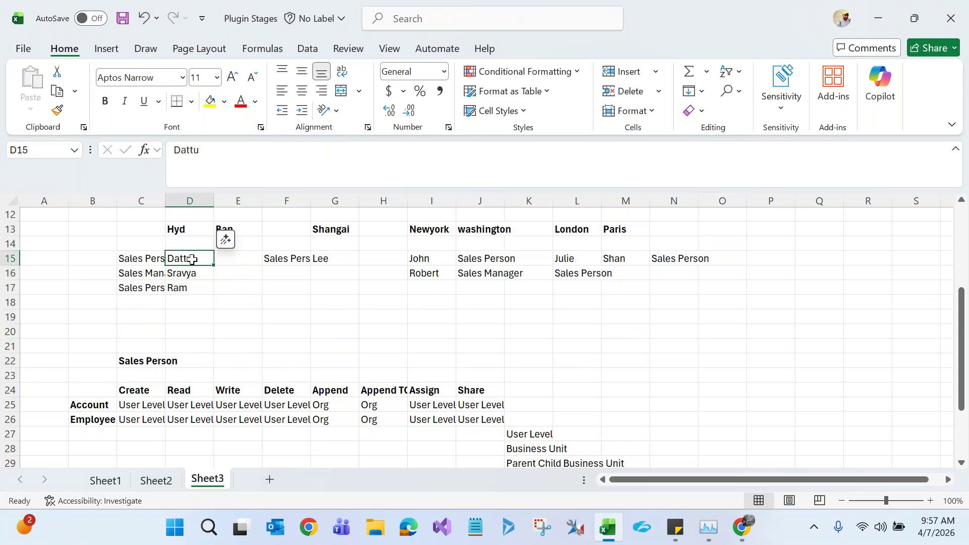
left_click(424, 390)
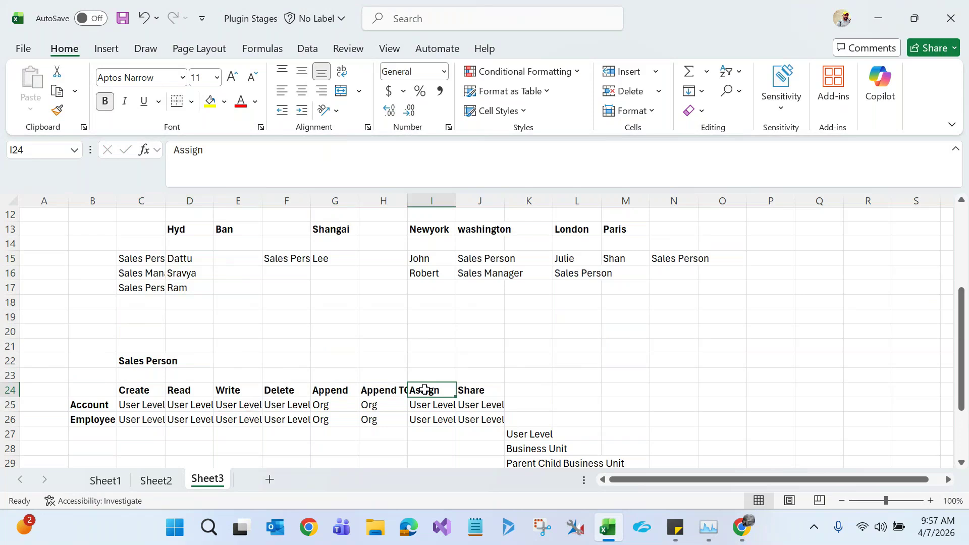
left_click(195, 259)
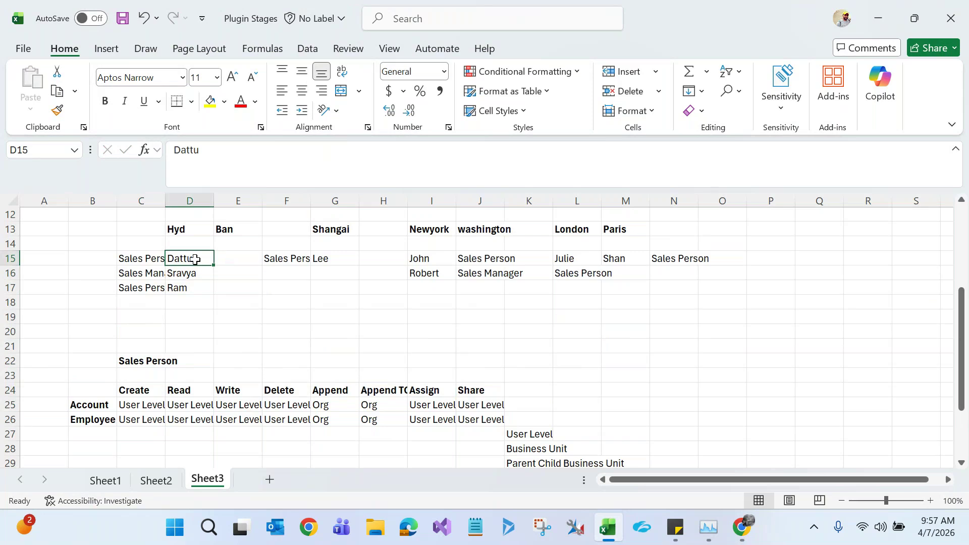
left_click(189, 291)
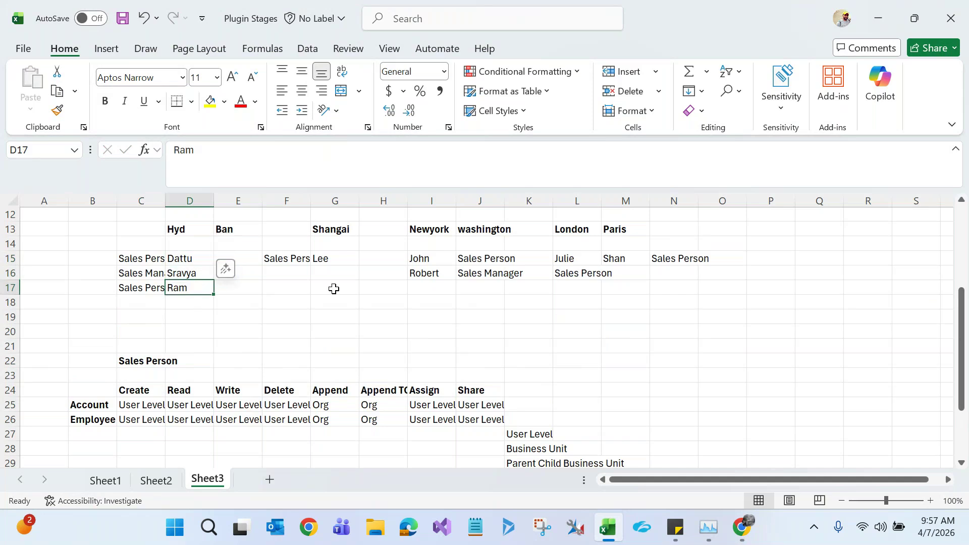
left_click(439, 391)
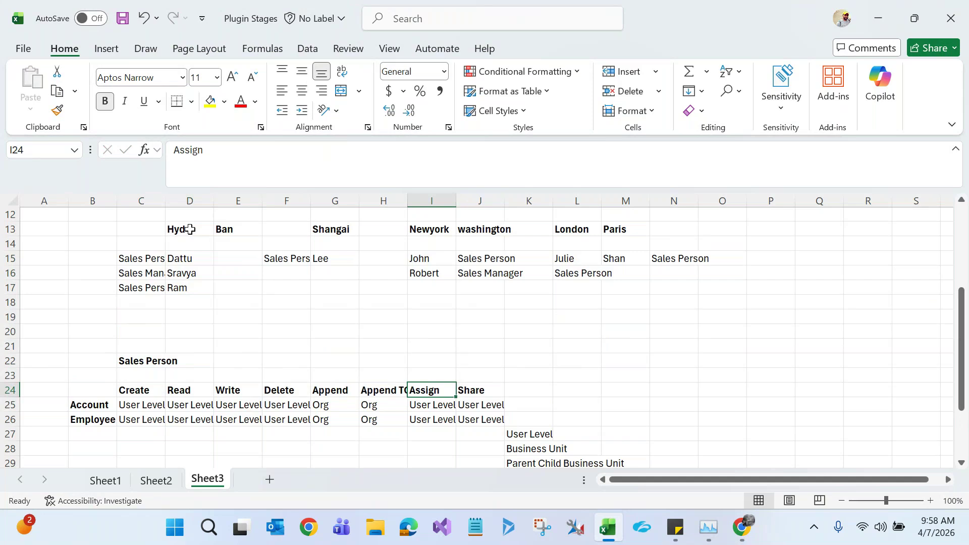
left_click(474, 392)
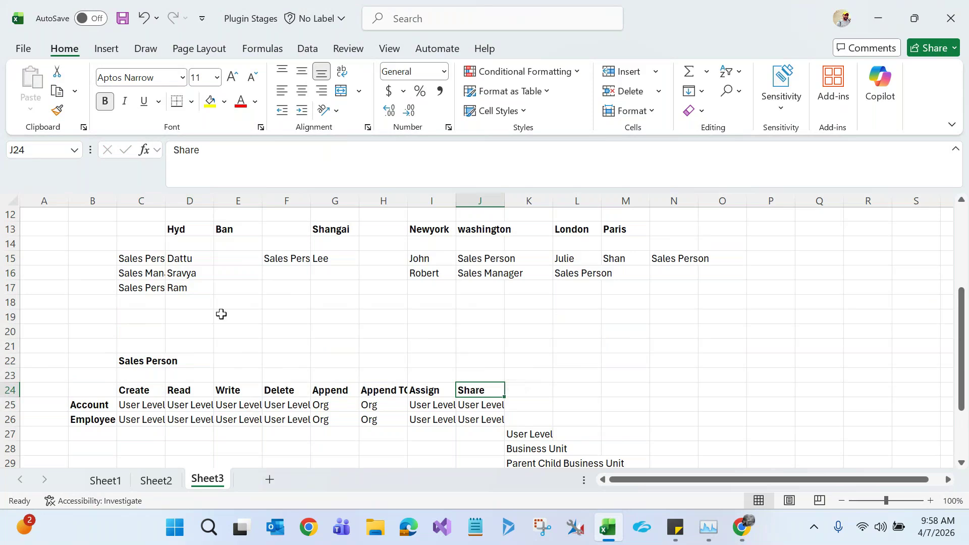
left_click(181, 260)
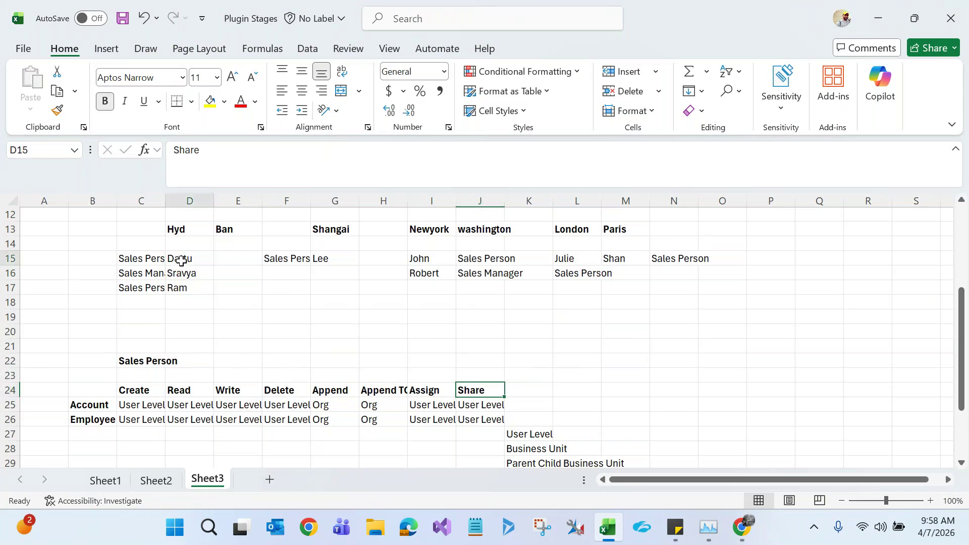
left_click(182, 288)
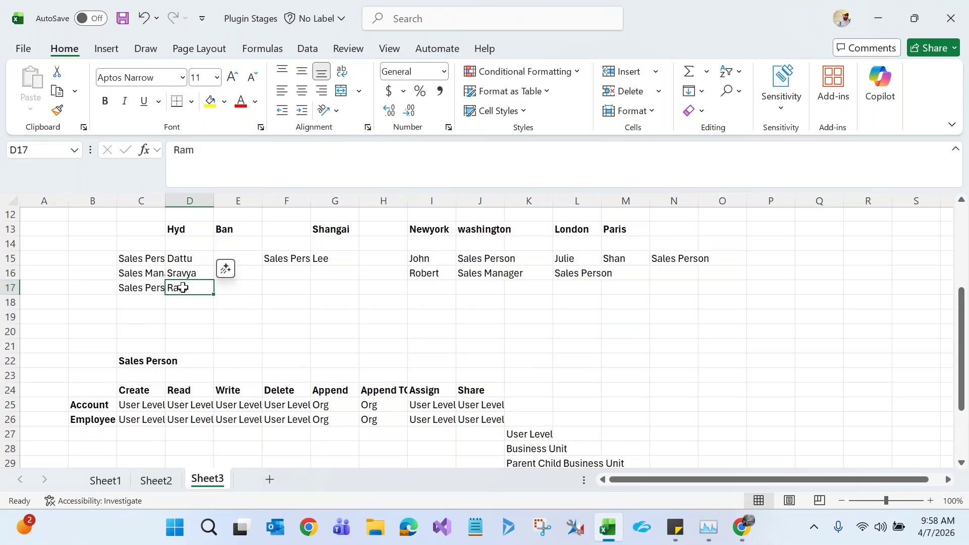
left_click(201, 311)
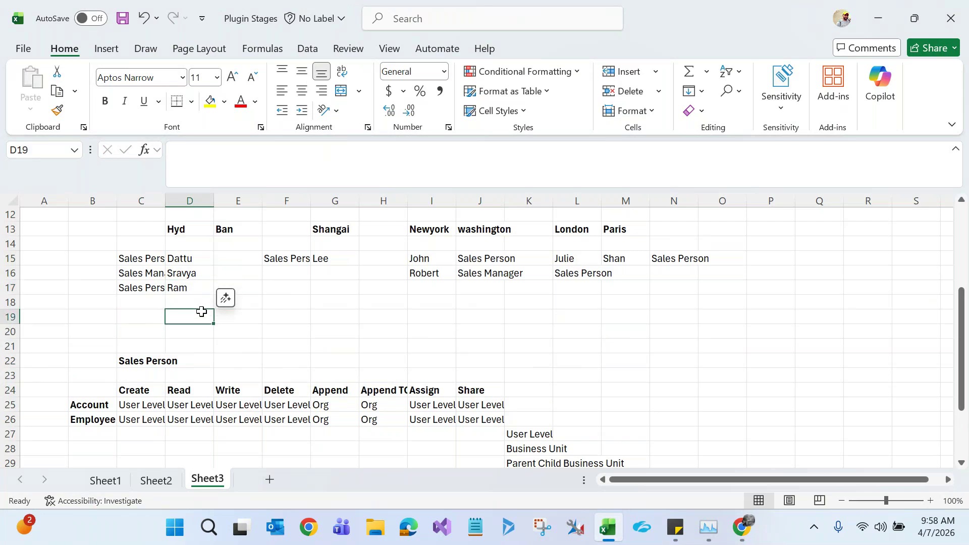
Compare the Hyd unit's Sales Manager in D16 with the Shangai unit's Sales Person in G15
left_click(189, 276)
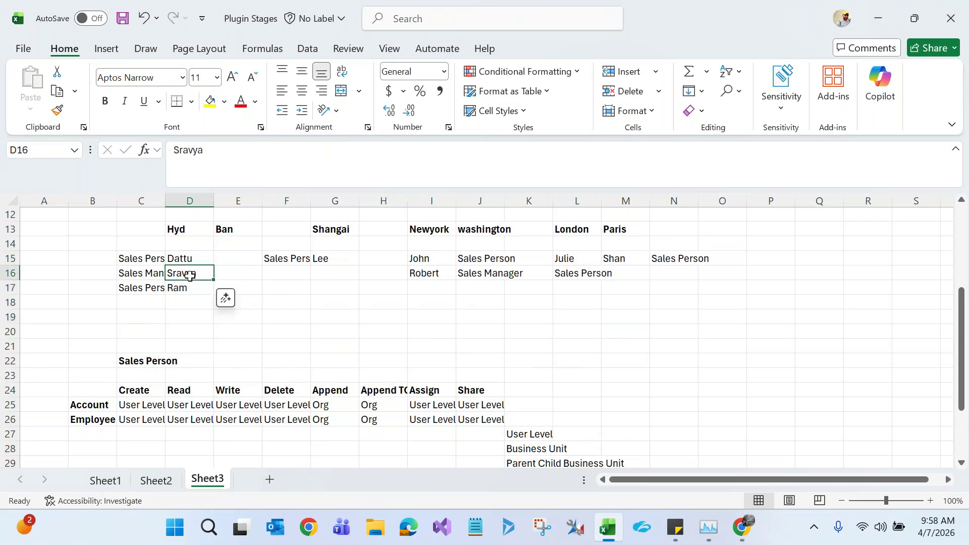
left_click(329, 259)
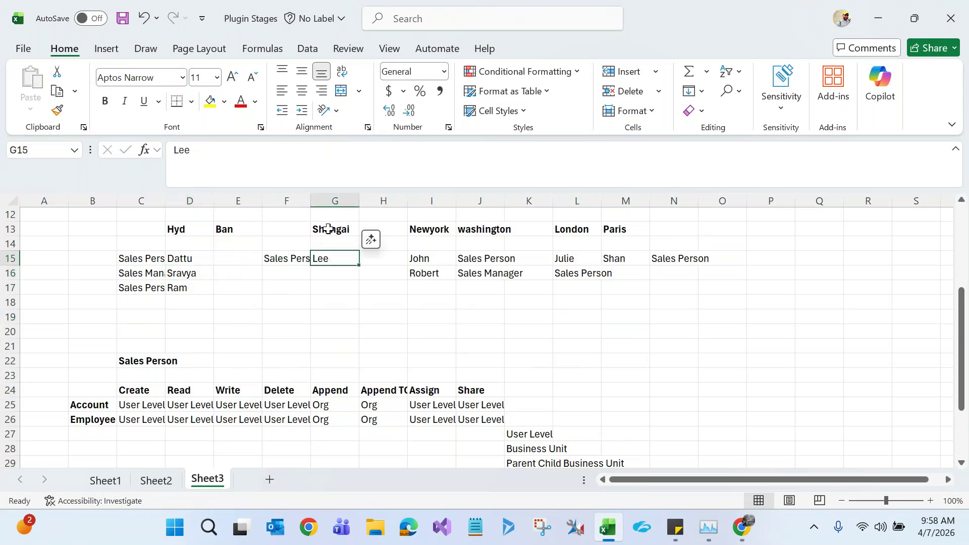
left_click(201, 270)
left_click(185, 230)
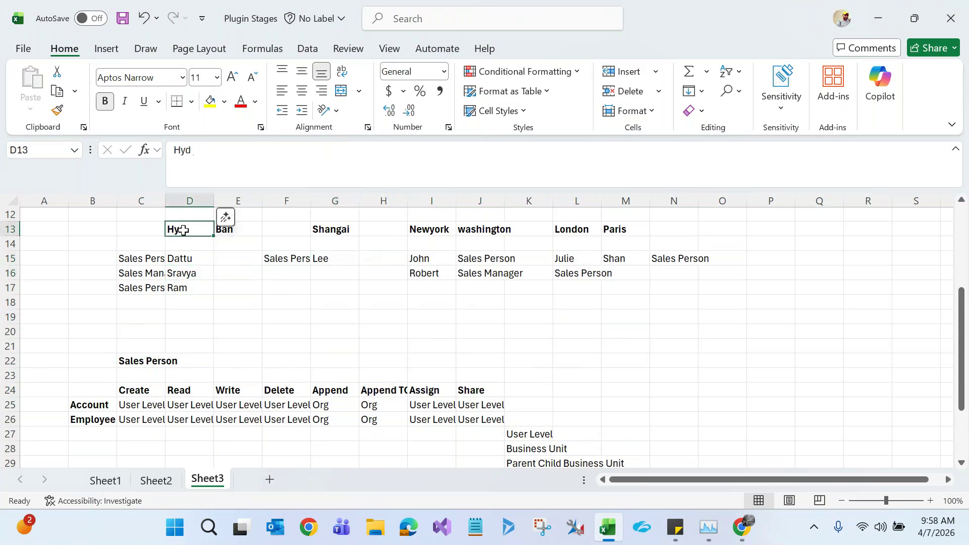
left_click(184, 273)
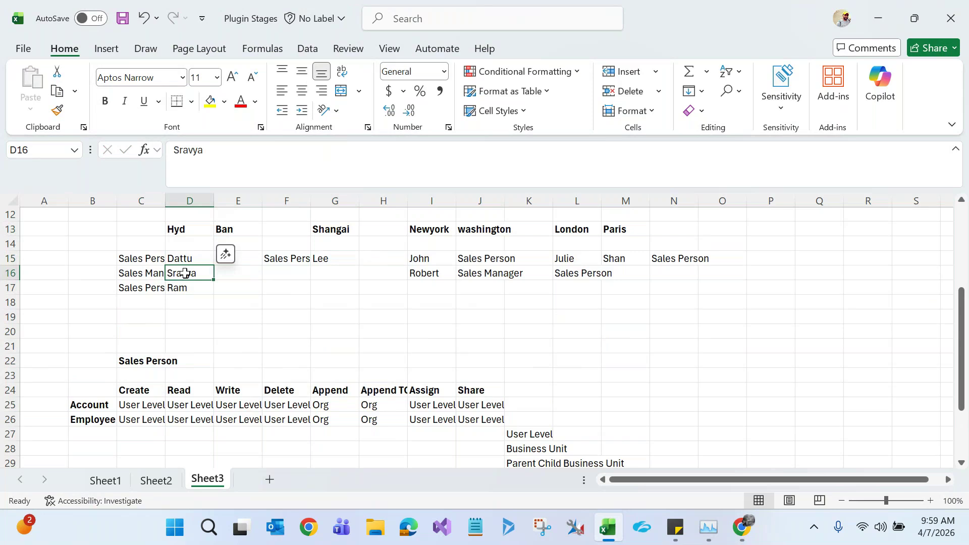
left_click(332, 257)
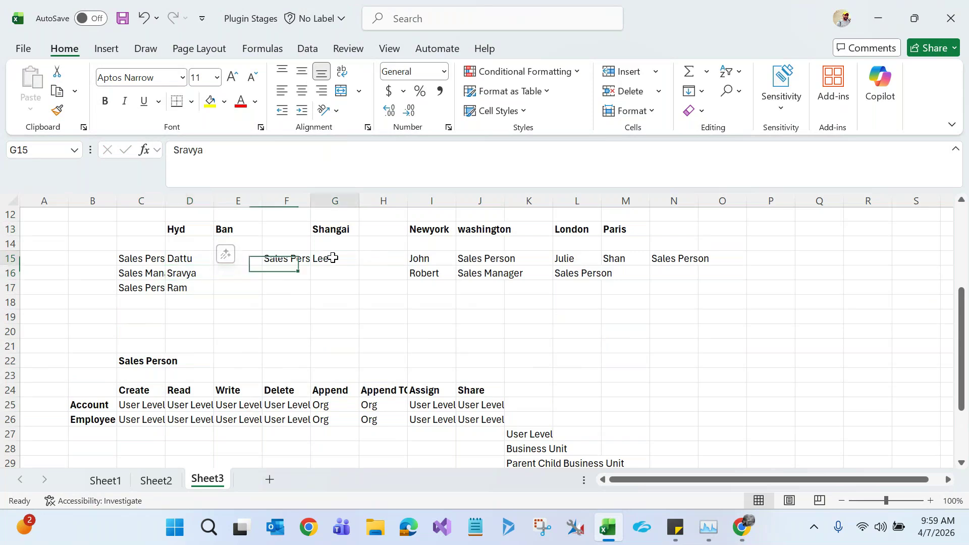
left_click(284, 348)
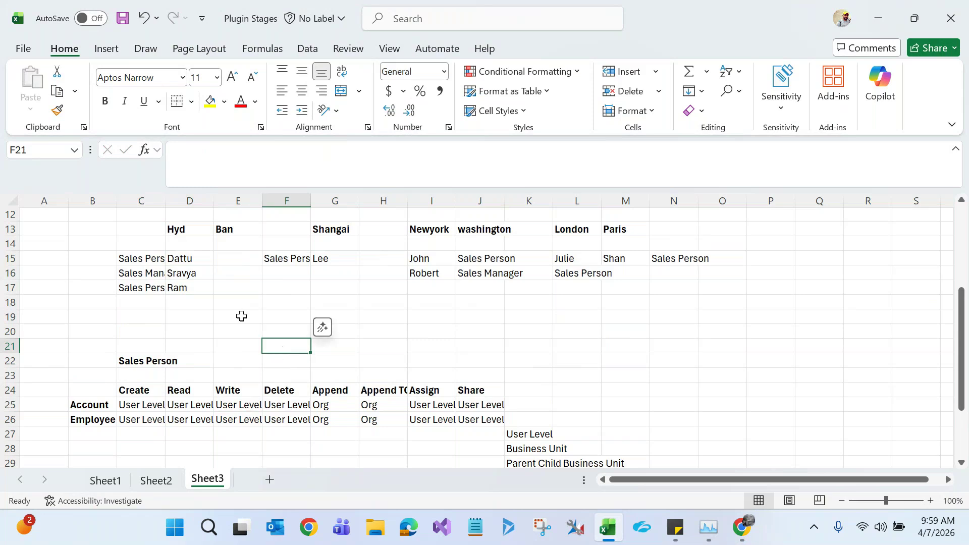
left_click(323, 257)
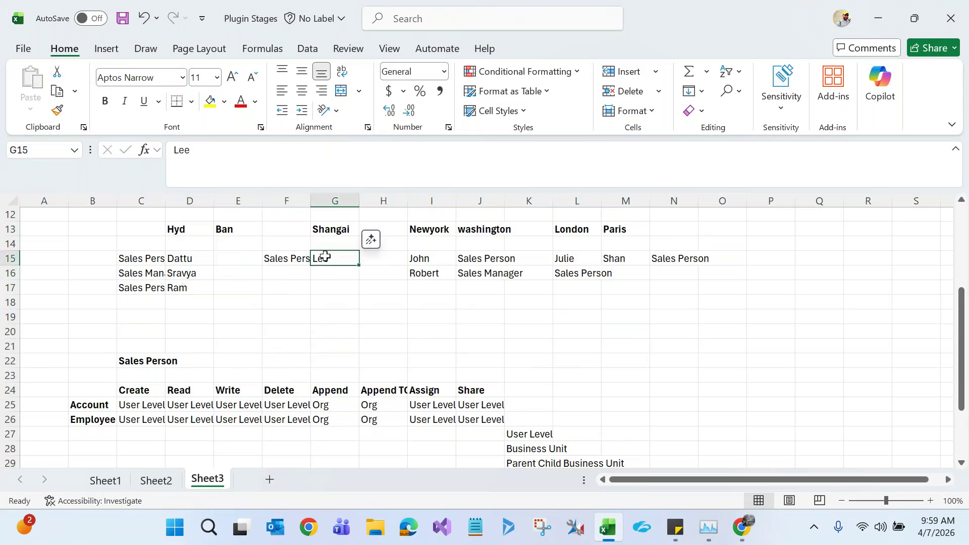
left_click(327, 227)
left_click(175, 277)
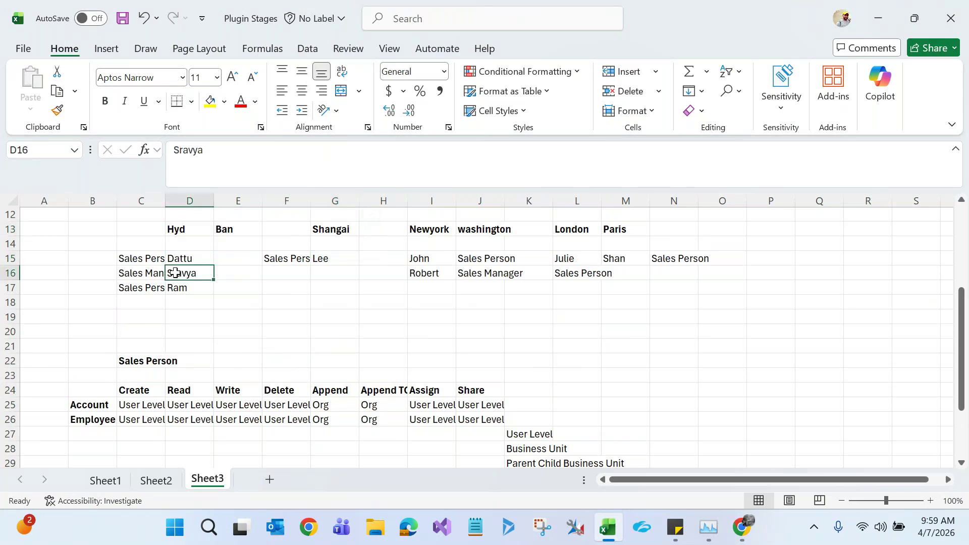
left_click(179, 231)
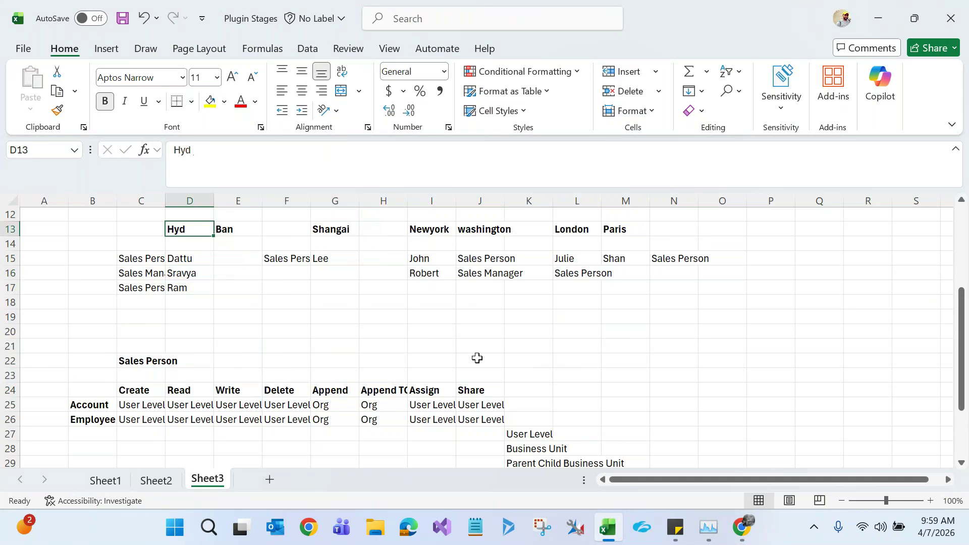
Check the Sales Manager's Account Read level in D33 and relate it to the Hyd Sales Manager in D16
left_click_drag(960, 330, 960, 376)
left_click(188, 417)
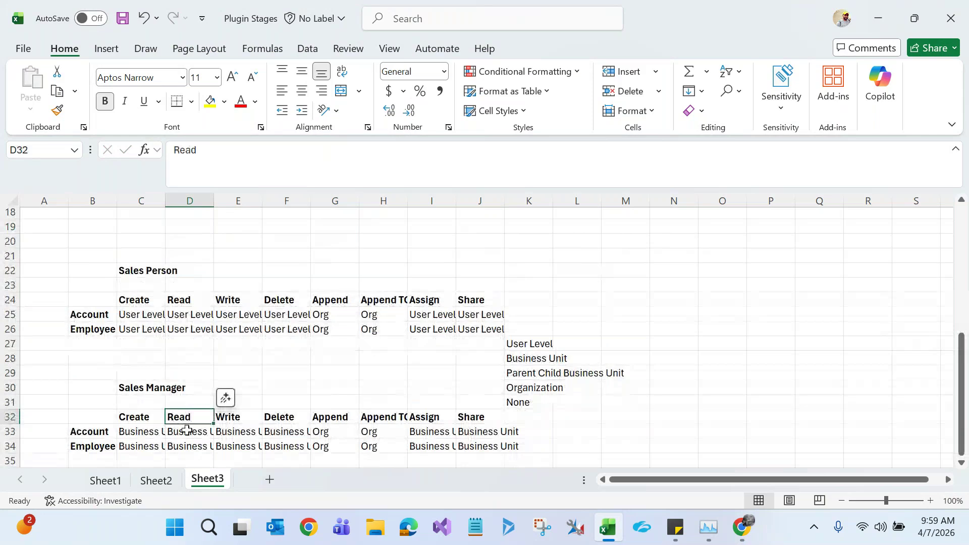
left_click(184, 432)
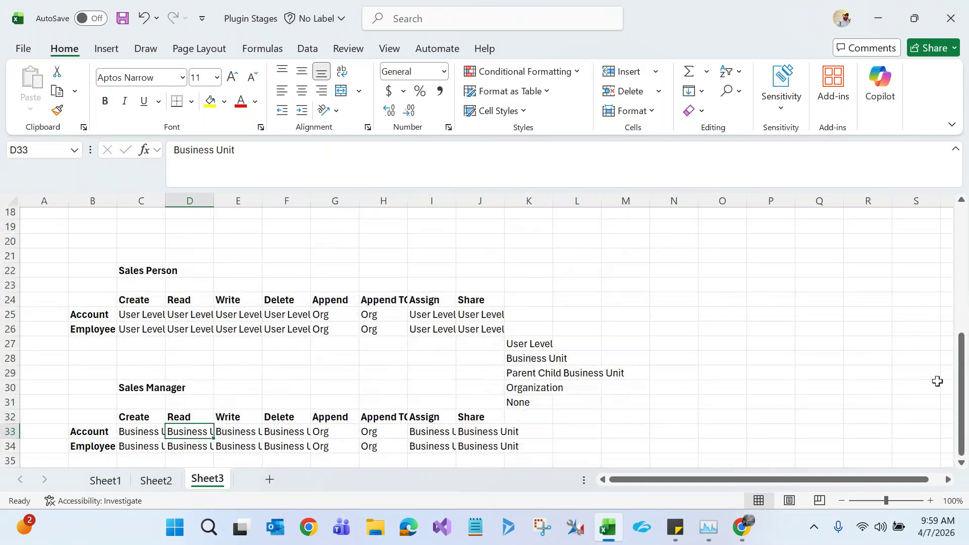
left_click_drag(961, 383, 966, 323)
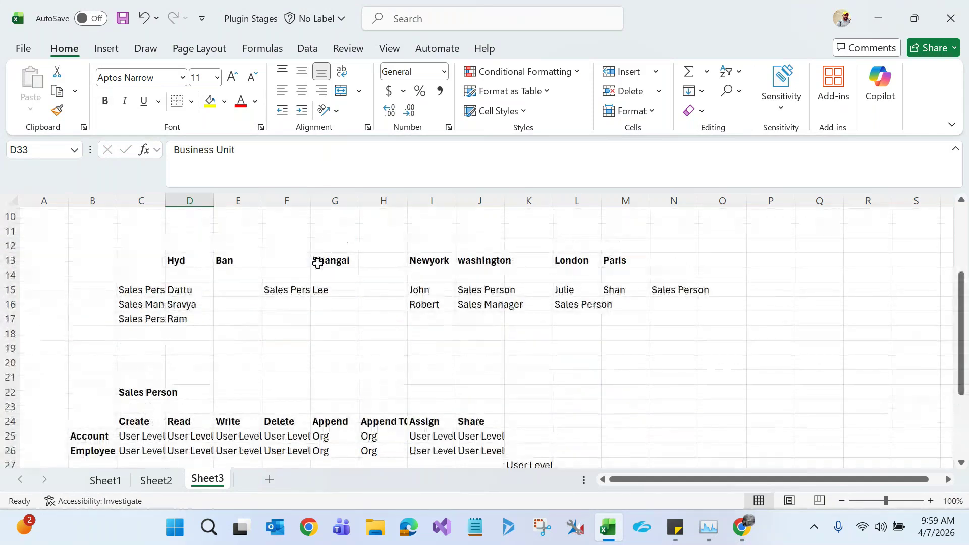
left_click(197, 301)
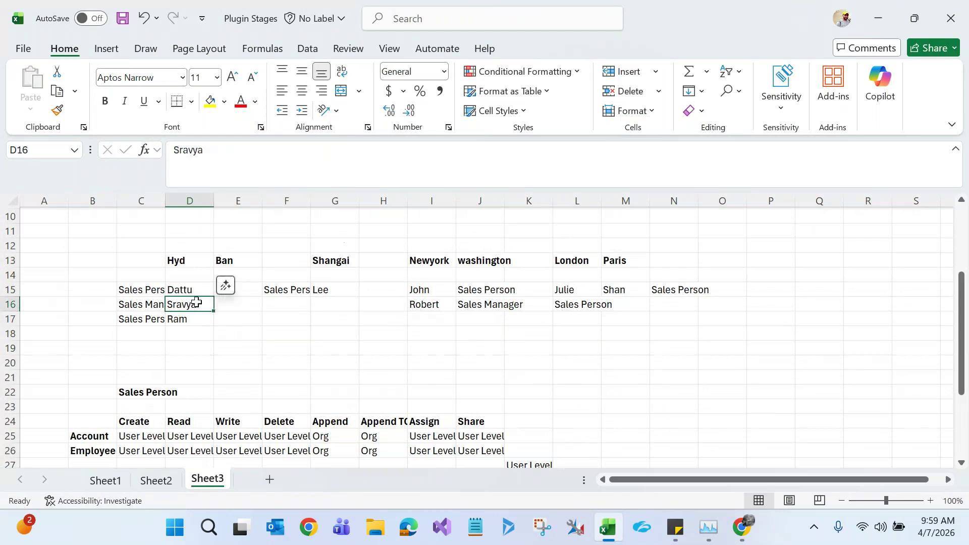
Check the Hyd unit in D13 and relate its Sales Manager in D16 to the Shangai Sales Person in G15
left_click(189, 263)
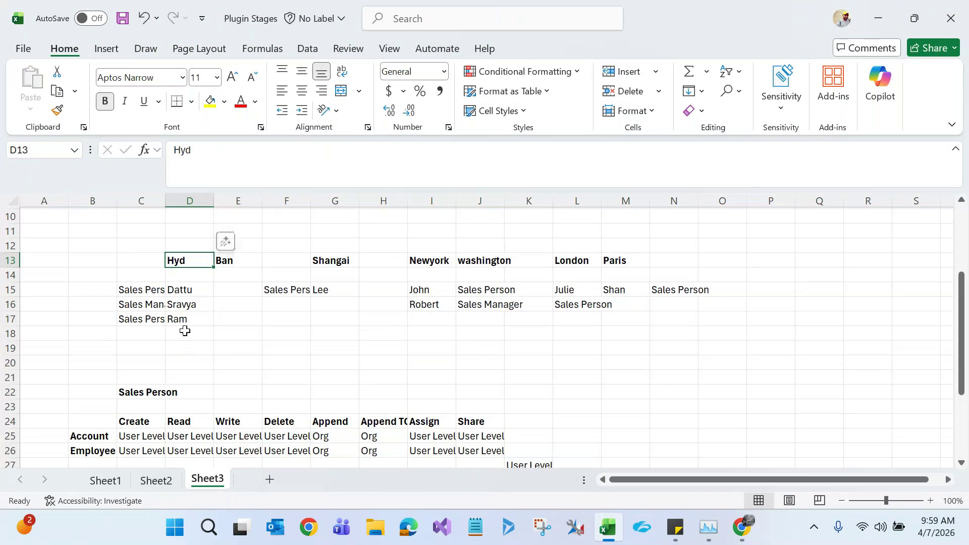
left_click(319, 291)
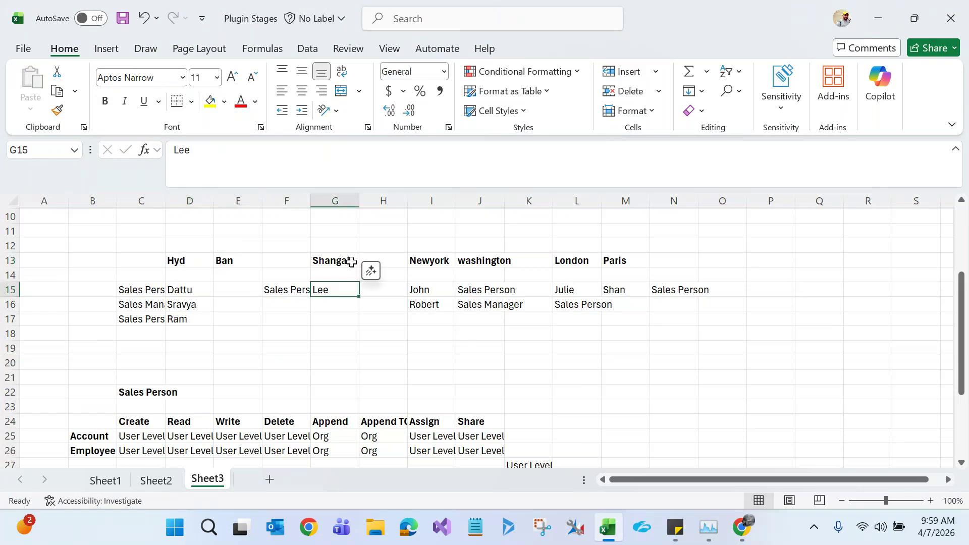
left_click(185, 307)
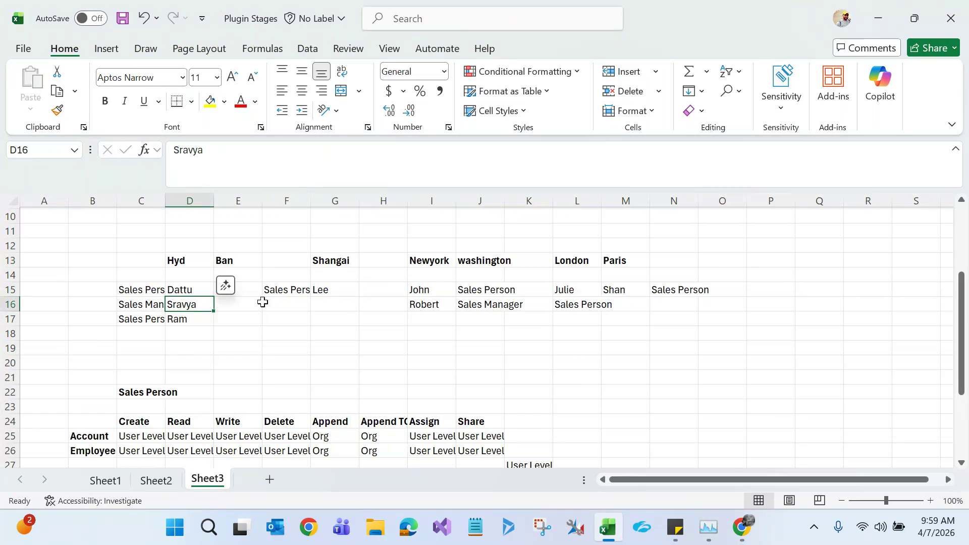
left_click(335, 289)
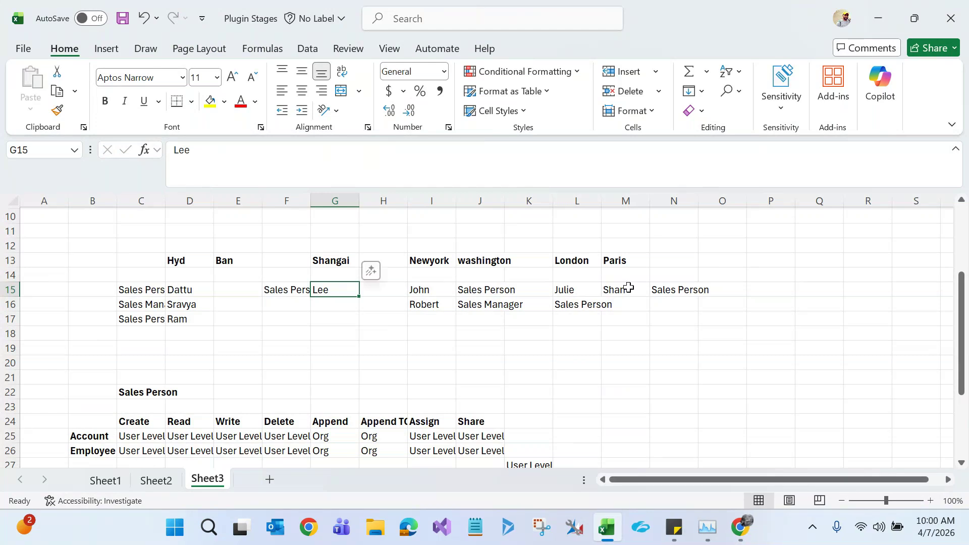
Review the Sales Manager privilege table headed in C30, and switch to the Power Apps browser window
left_click_drag(965, 313, 966, 374)
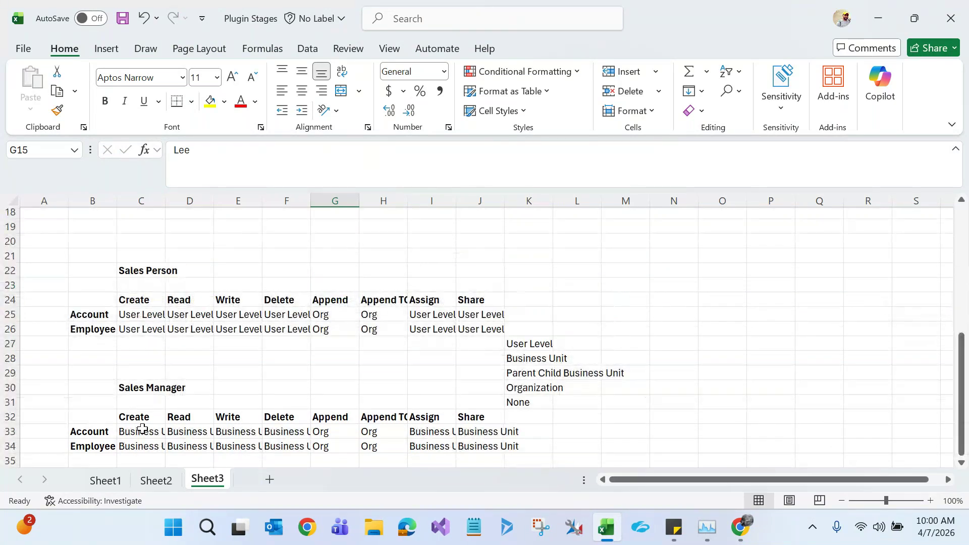
left_click(144, 386)
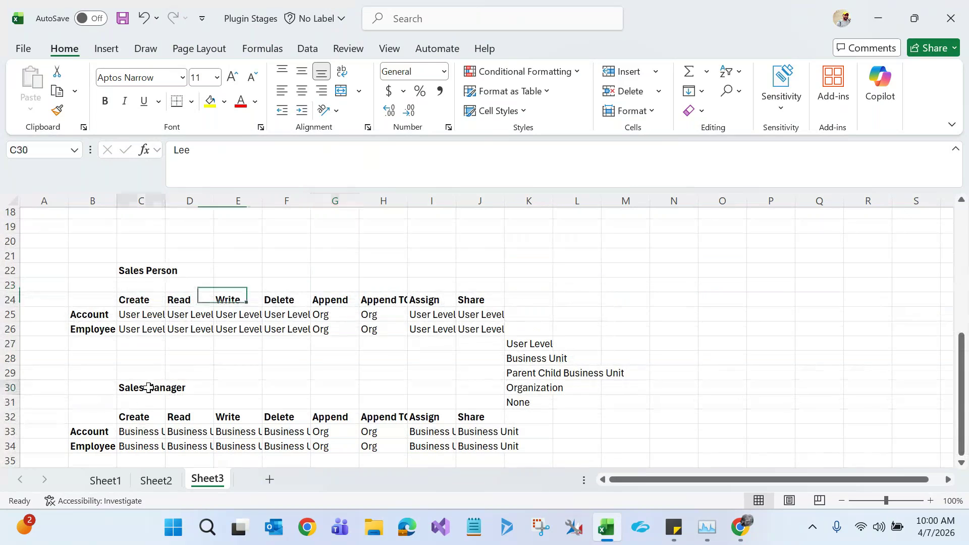
key("alt+Tab")
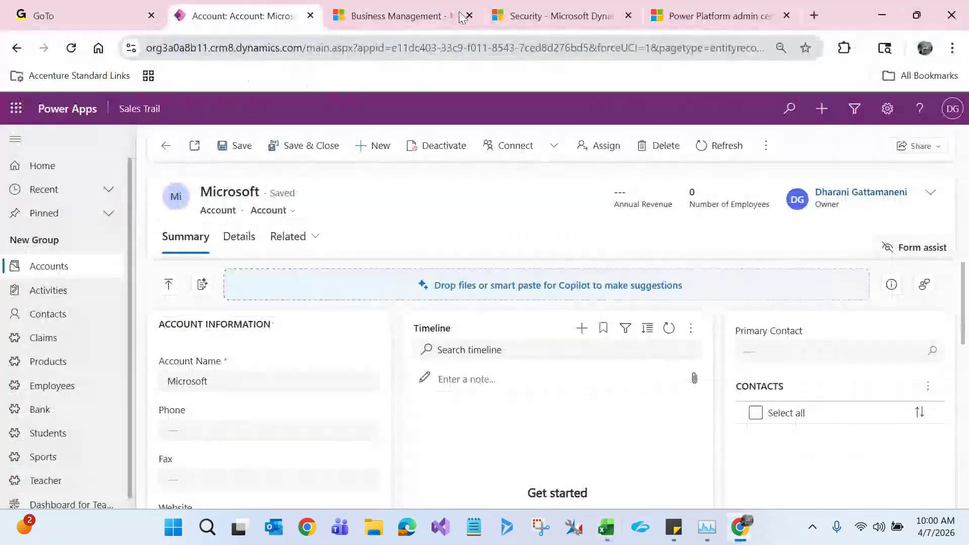
Switch to the Power Platform admin center page of the Sales Manager role and filter its tables by "accoun"
left_click(535, 16)
left_click(733, 15)
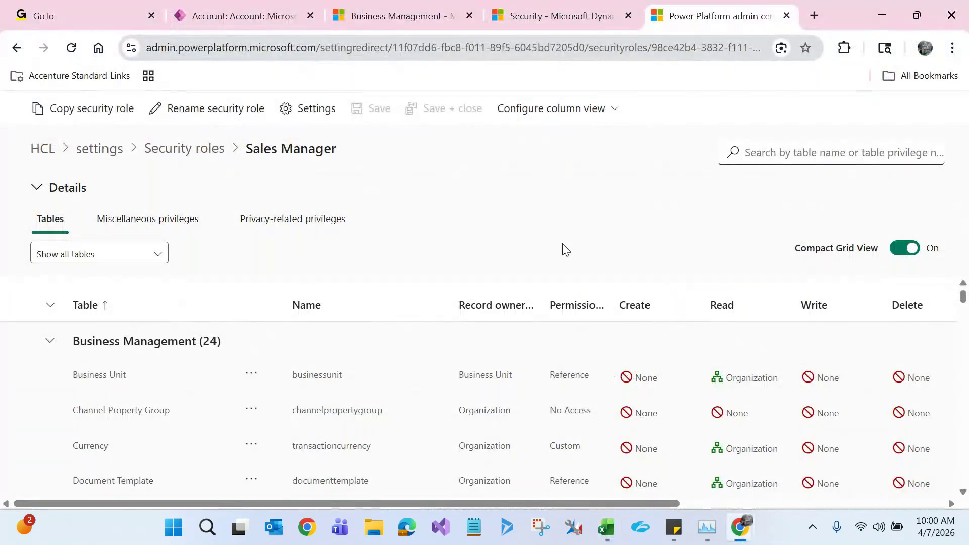
left_click(783, 158)
type("accoun")
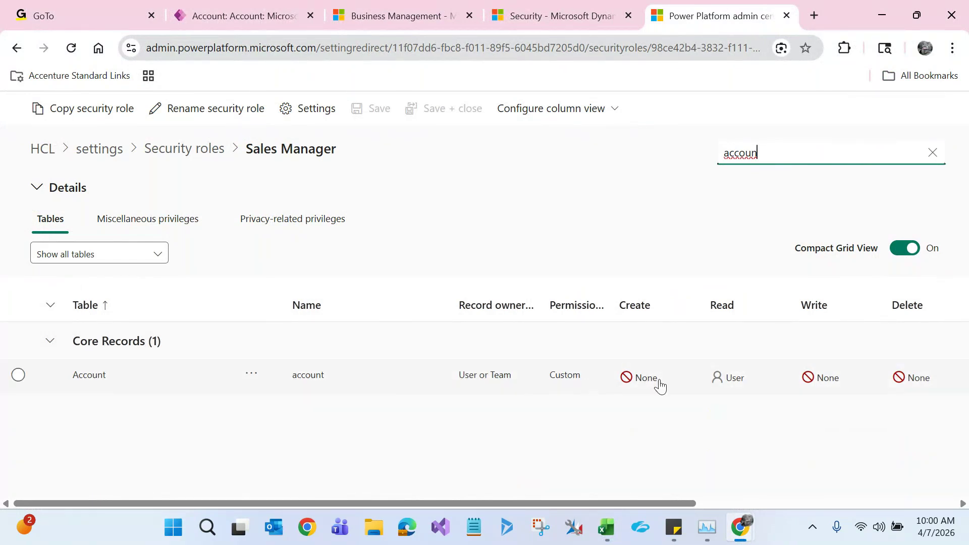
Set the Account table's Create, Read, Write and Delete privileges to Business Unit
left_click(656, 383)
left_click(671, 385)
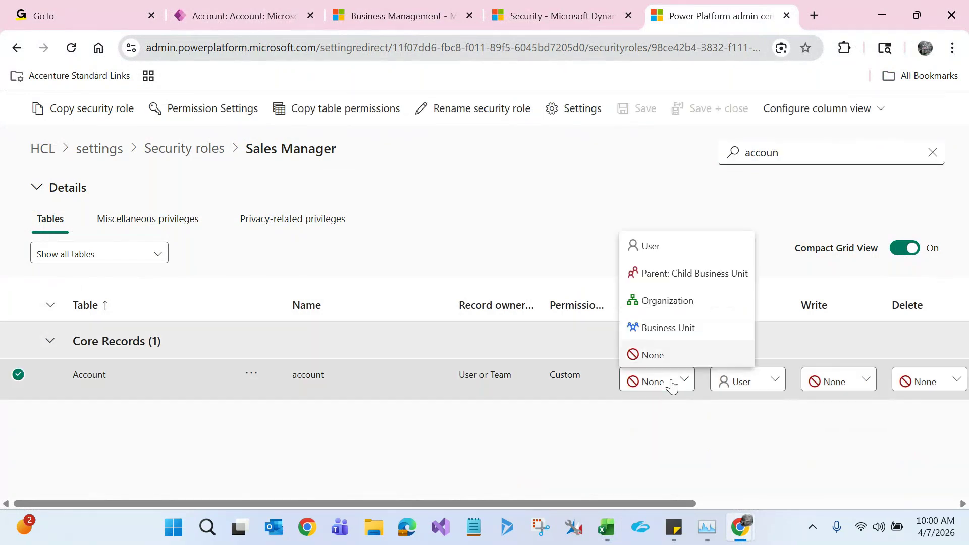
left_click(659, 328)
left_click(742, 404)
left_click(759, 352)
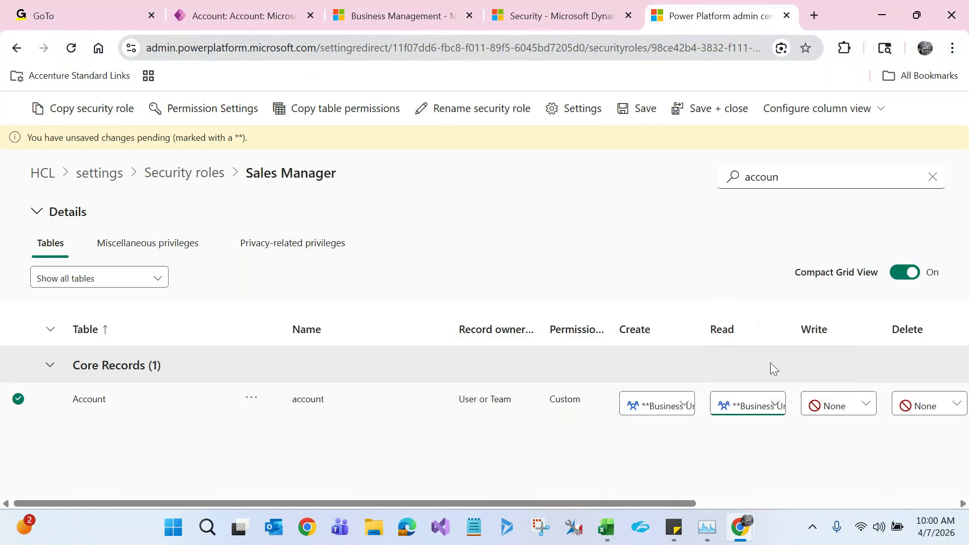
left_click(830, 406)
left_click(848, 352)
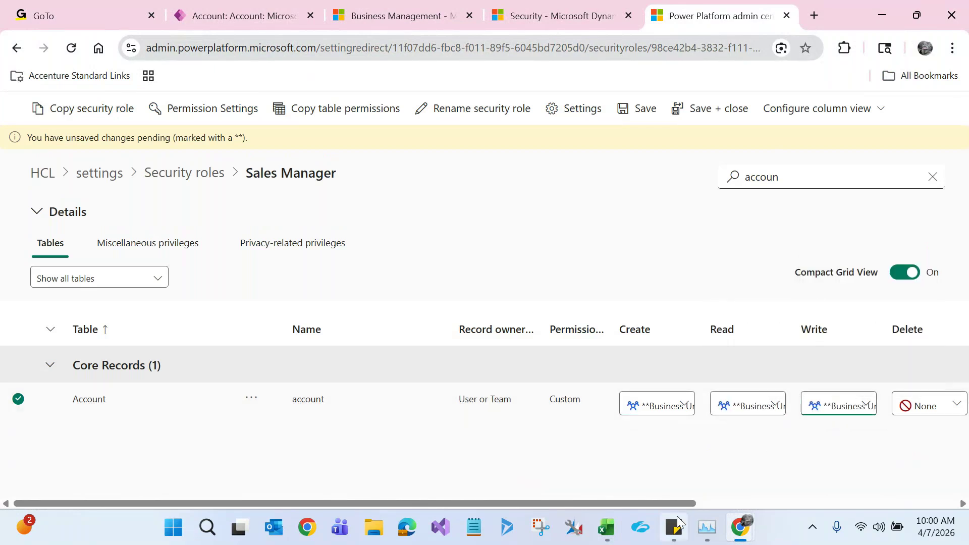
left_click_drag(691, 503, 823, 500)
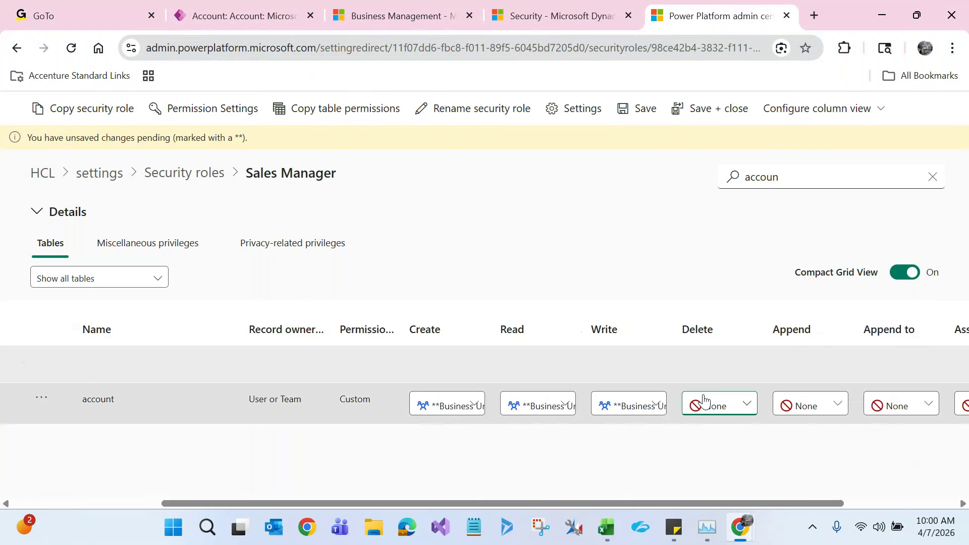
left_click(699, 404)
left_click(719, 352)
Set the Account table's Append and Append to privileges to Organization
left_click(808, 412)
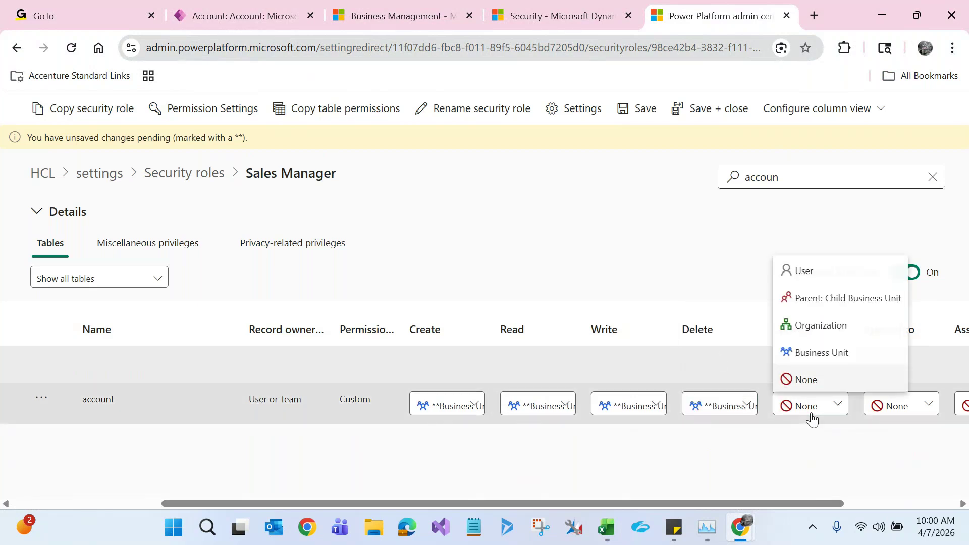
left_click(819, 326)
left_click(886, 404)
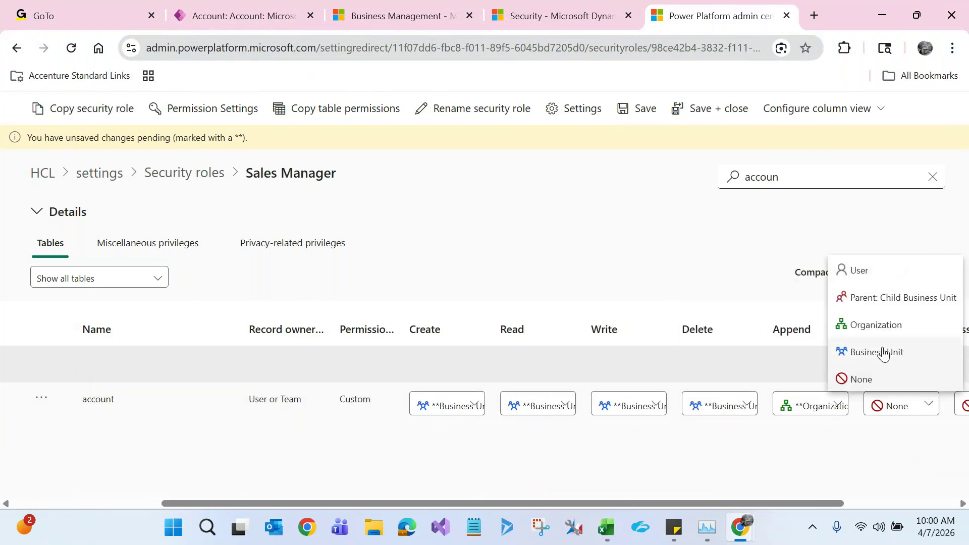
left_click(883, 333)
Set the Account table's Assign and Share privileges to Business Unit
left_click(866, 505)
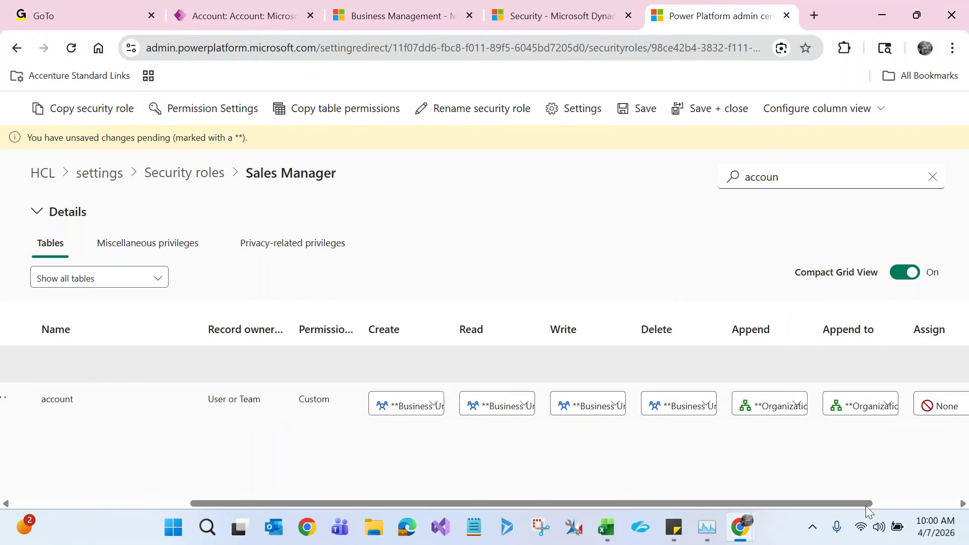
left_click(821, 408)
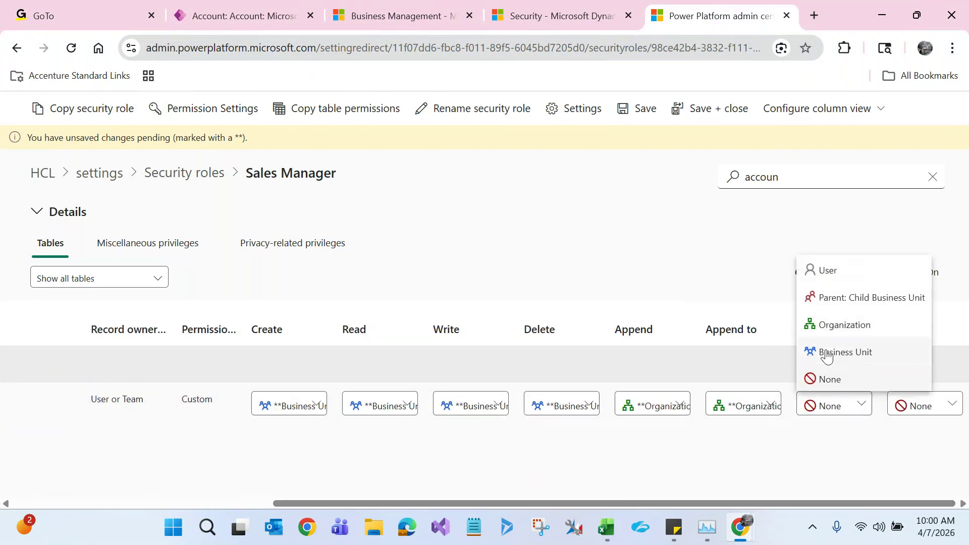
left_click(823, 358)
left_click(902, 403)
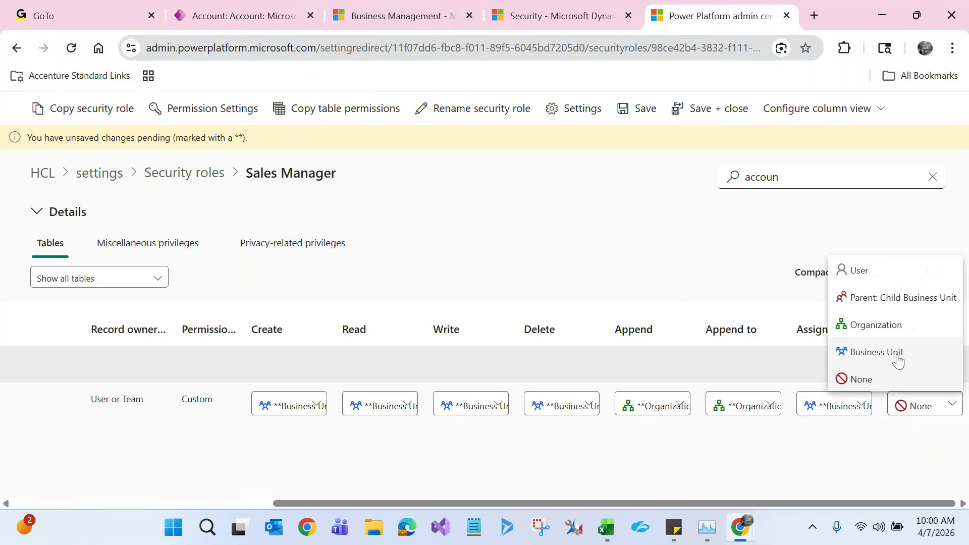
left_click(886, 355)
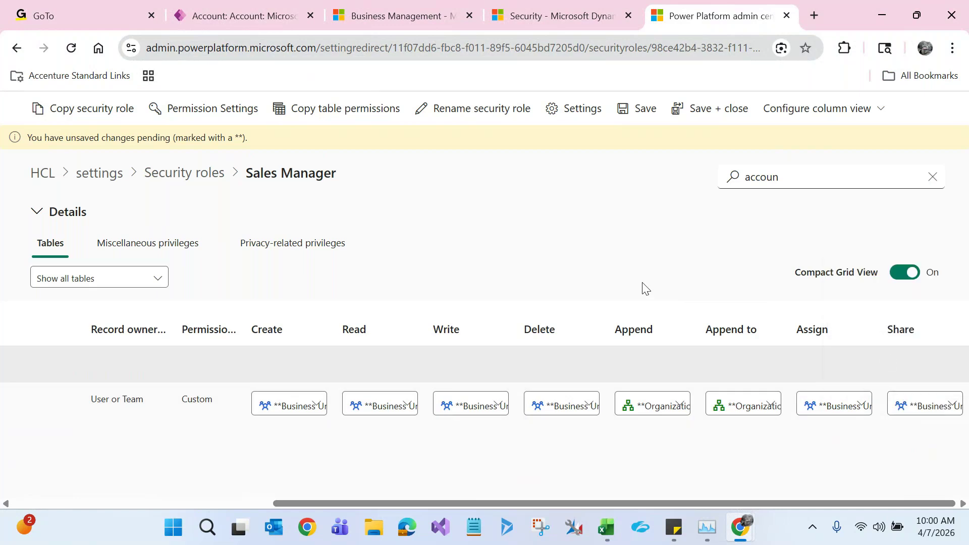
Filter the role's tables by "emplo" to reach the privileges of the Employee table
left_click(742, 177)
double_click(742, 177)
type("emplo")
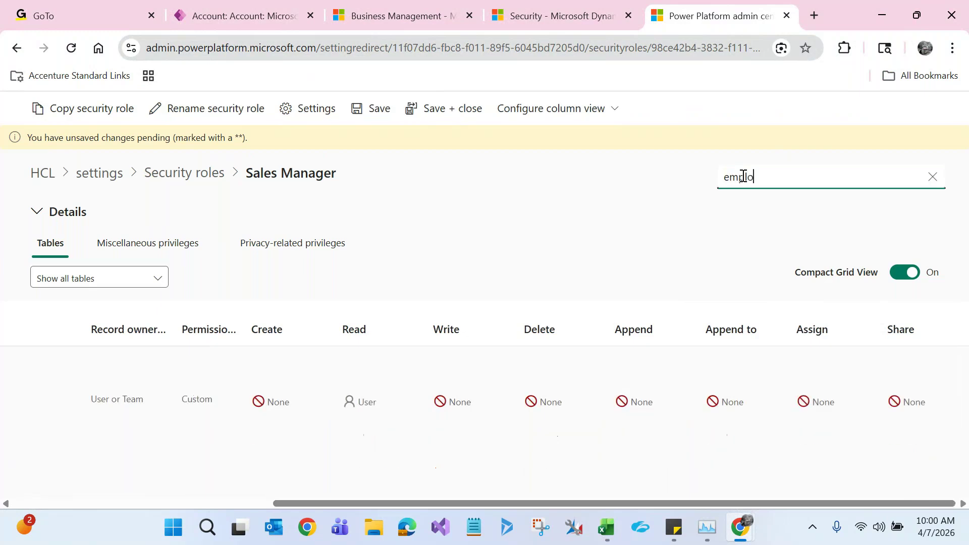
left_click_drag(416, 504, 147, 476)
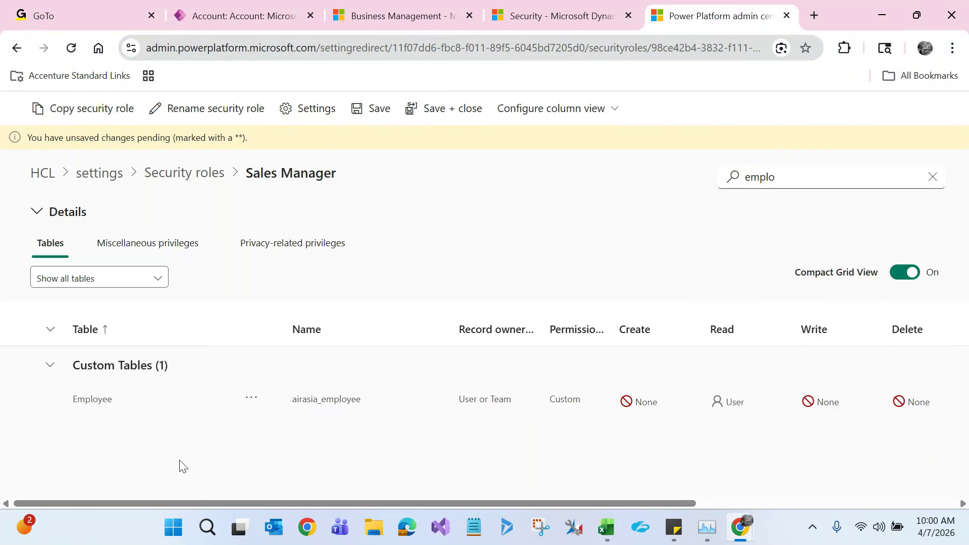
left_click_drag(206, 502, 424, 503)
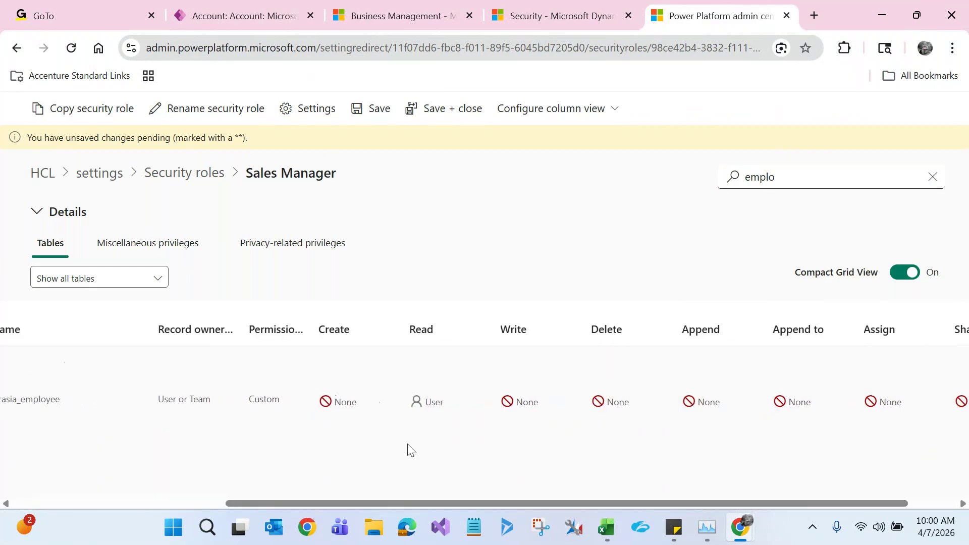
Set the Employee table's Create, Read, Write and Delete privileges to Business Unit
left_click(360, 404)
left_click(357, 406)
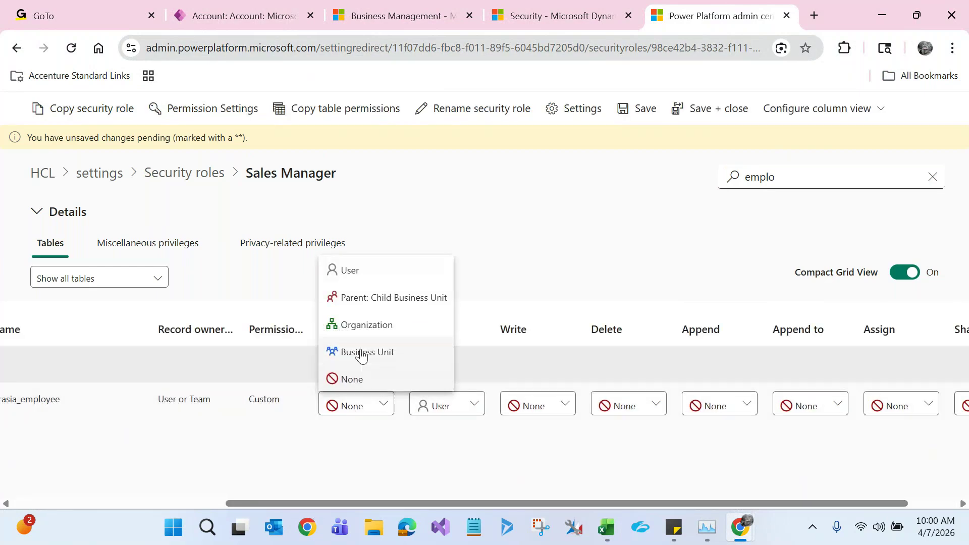
left_click(362, 353)
left_click(431, 404)
left_click(452, 359)
left_click(530, 404)
left_click(545, 352)
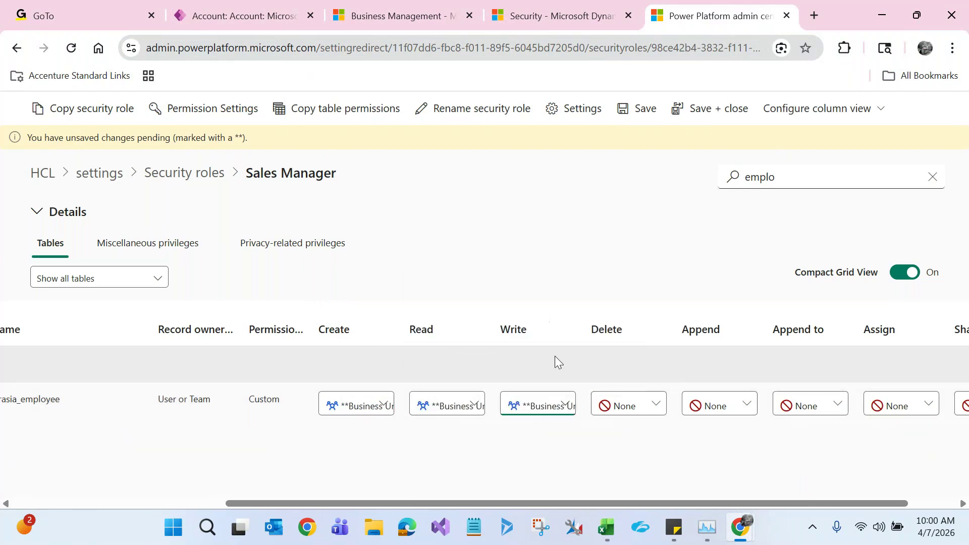
left_click(624, 404)
left_click(635, 354)
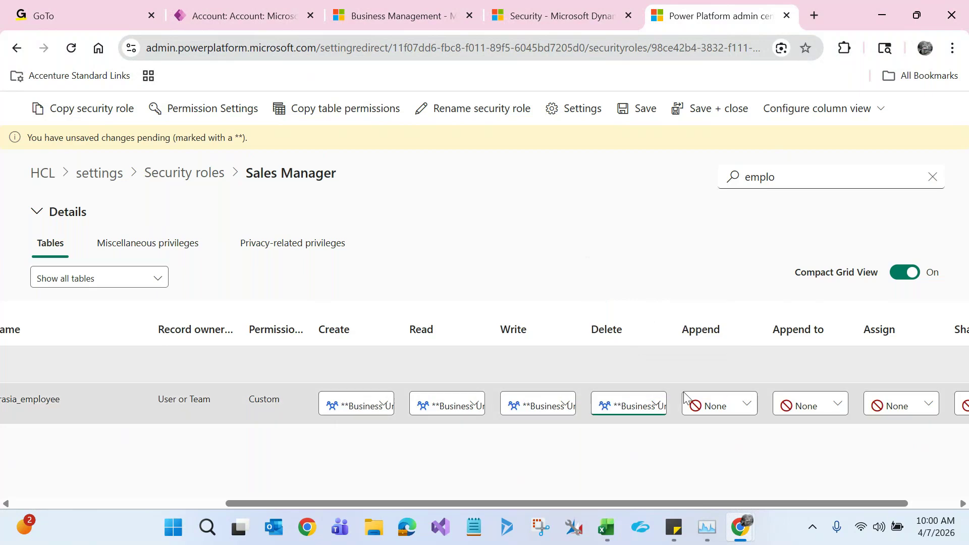
Set the Employee table's Append and Append to privileges to Organization
left_click(687, 402)
left_click(719, 327)
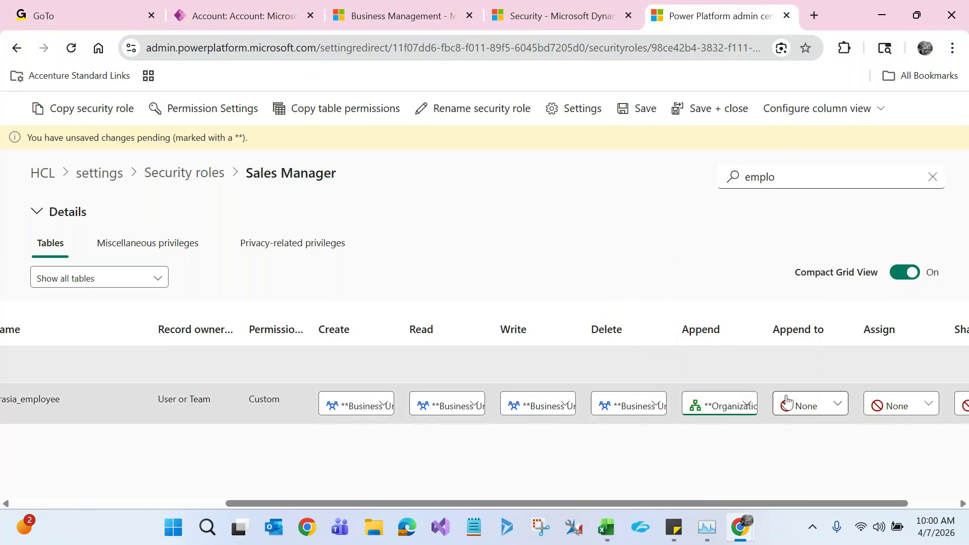
left_click(786, 402)
left_click(812, 326)
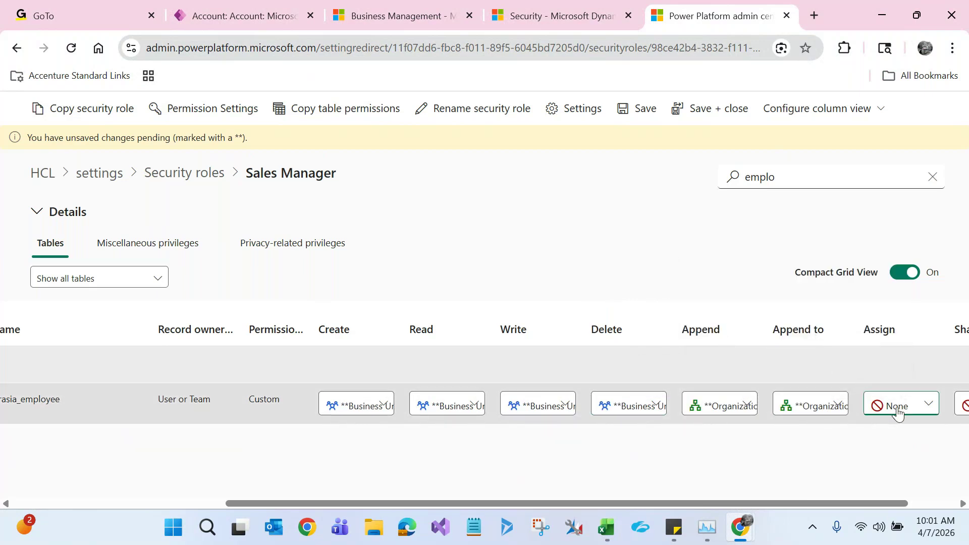
Set the Employee table's Assign and Share privileges to Business Unit and save the Sales Manager role's changes
left_click(897, 413)
left_click(884, 352)
left_click(928, 503)
left_click(917, 412)
left_click(896, 351)
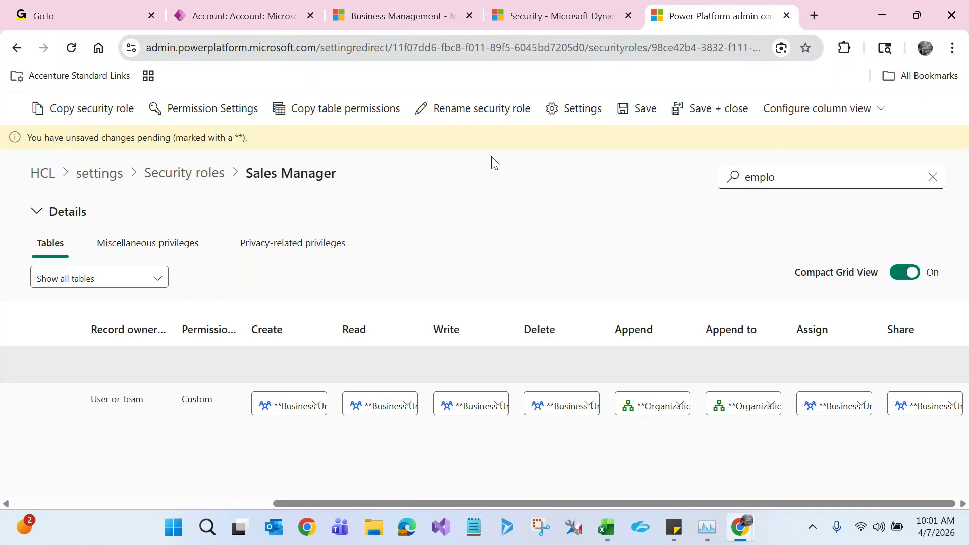
left_click(635, 110)
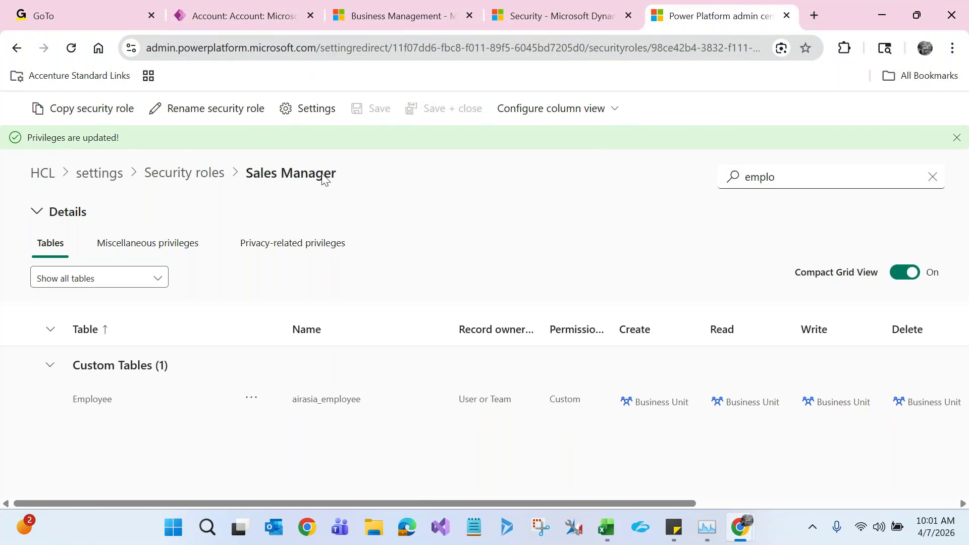
Switch to the Plugin Stages workbook in Excel and copy the role name "Sales Associate Director" from cell Q7
key("alt+Tab")
left_click_drag(963, 403, 967, 280)
left_click(819, 279)
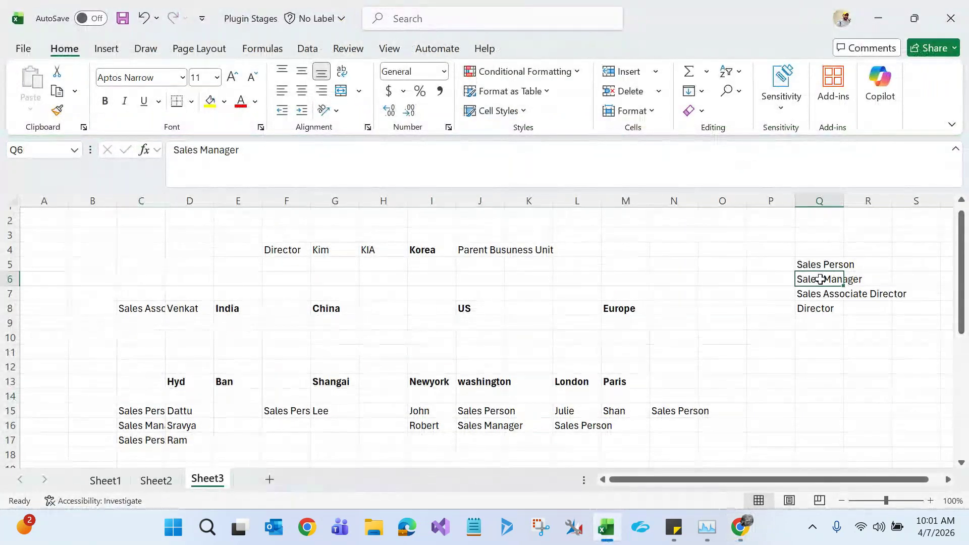
left_click(818, 294)
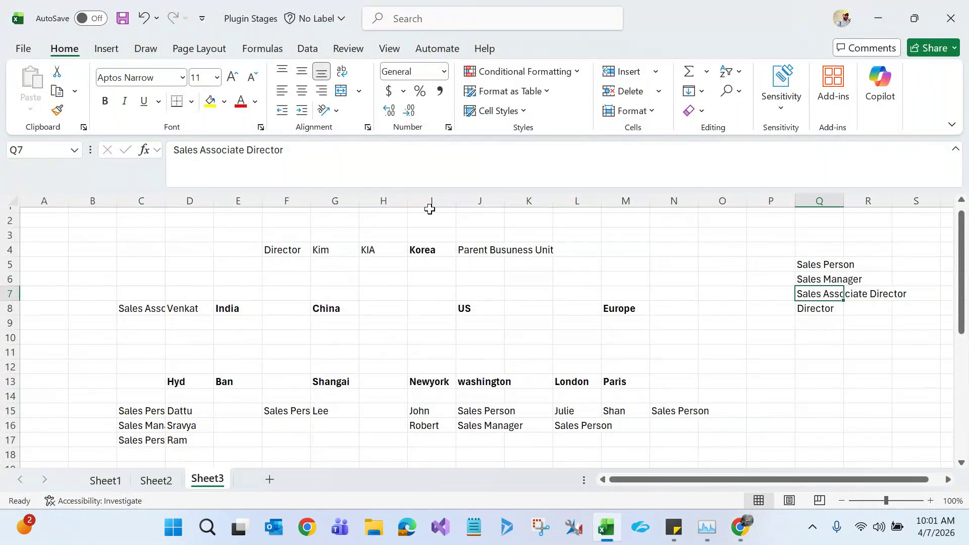
triple_click(320, 163)
key("ctrl+c")
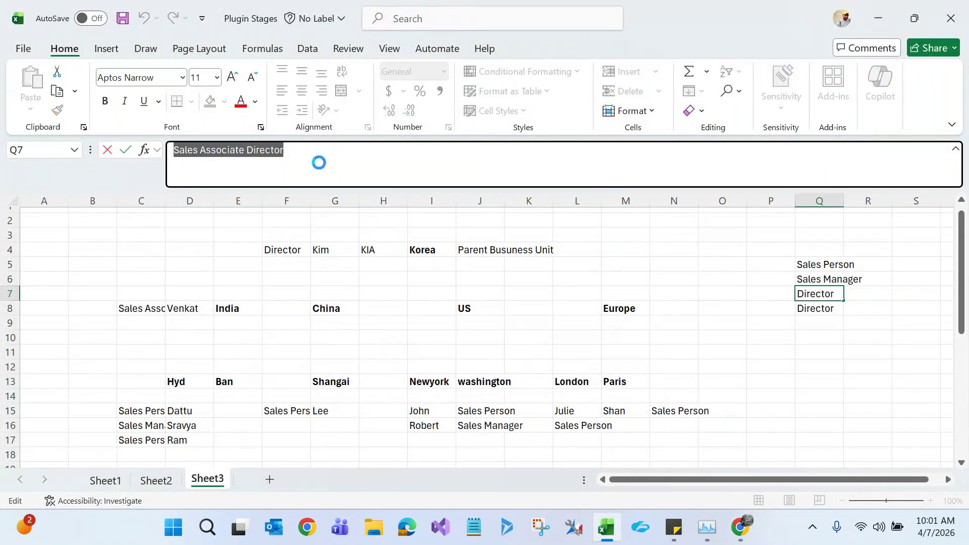
left_click(752, 329)
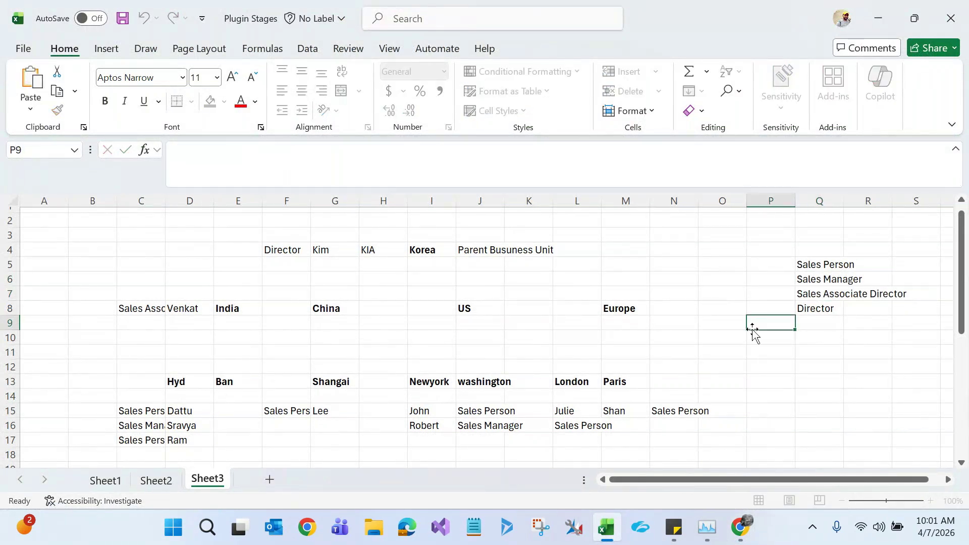
left_click(822, 296)
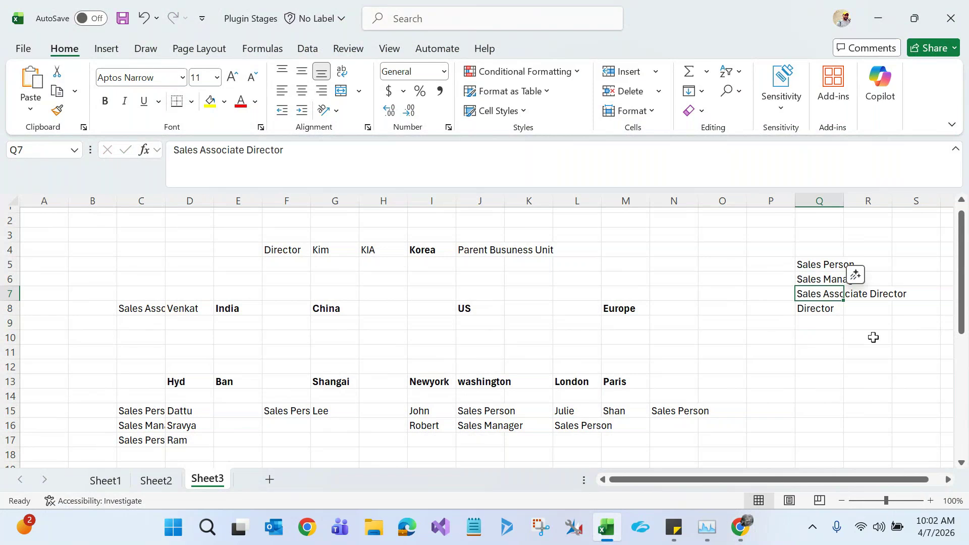
left_click(872, 336)
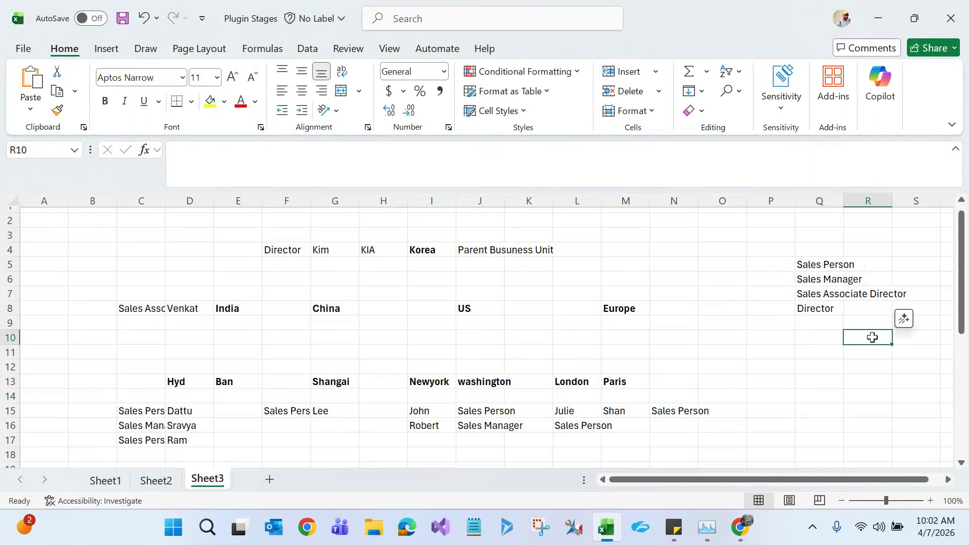
left_click(835, 293)
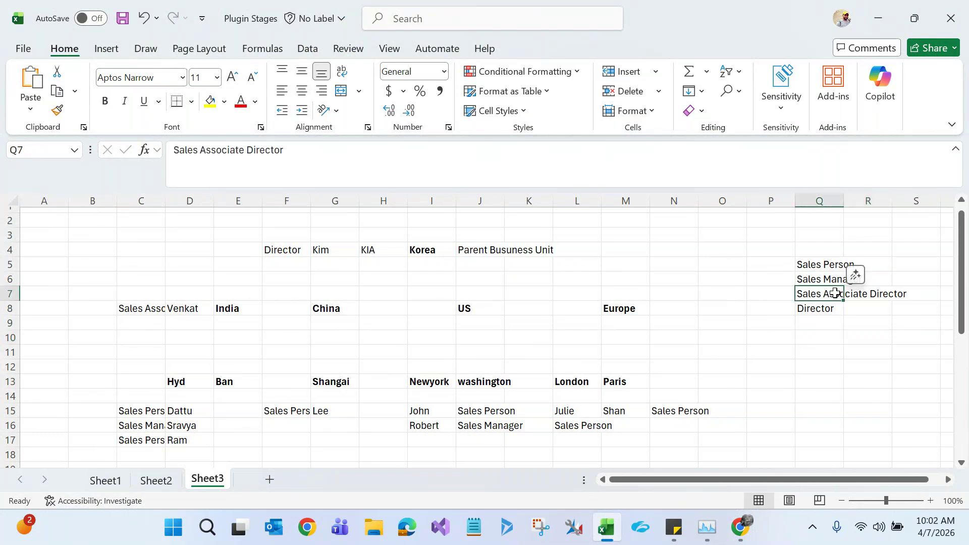
left_click(825, 276)
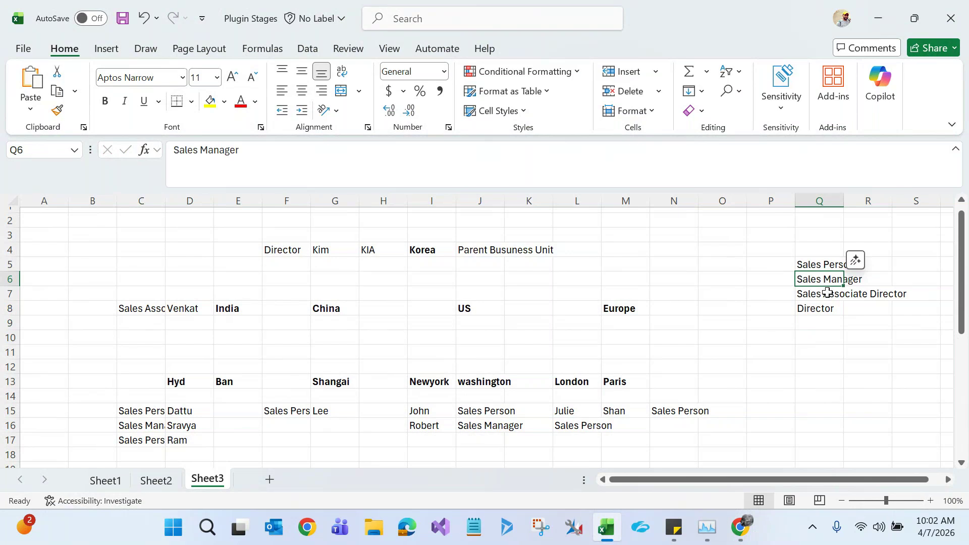
left_click(825, 294)
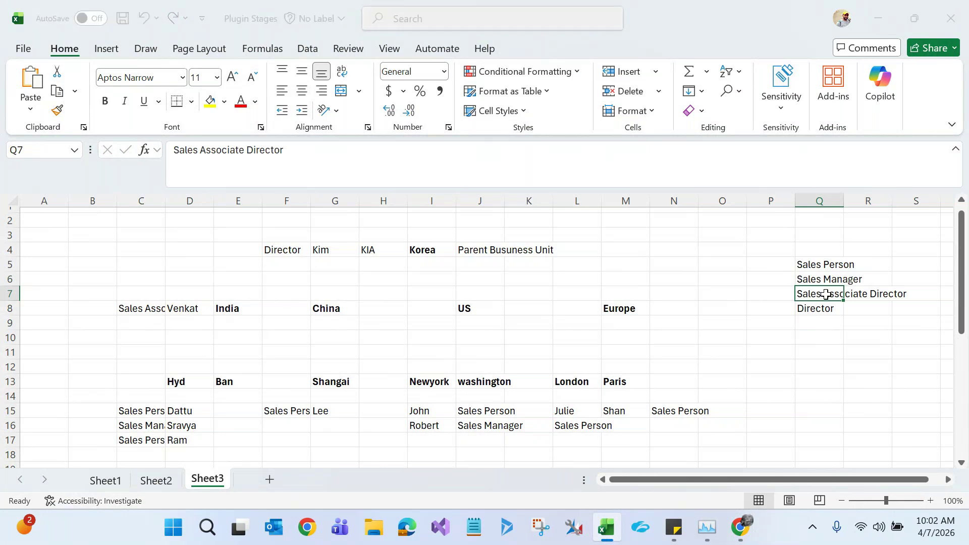
Return to the Power Platform admin center and try to copy the Sales Manager security role under the name "Sales Associate Director"
key("alt+Tab")
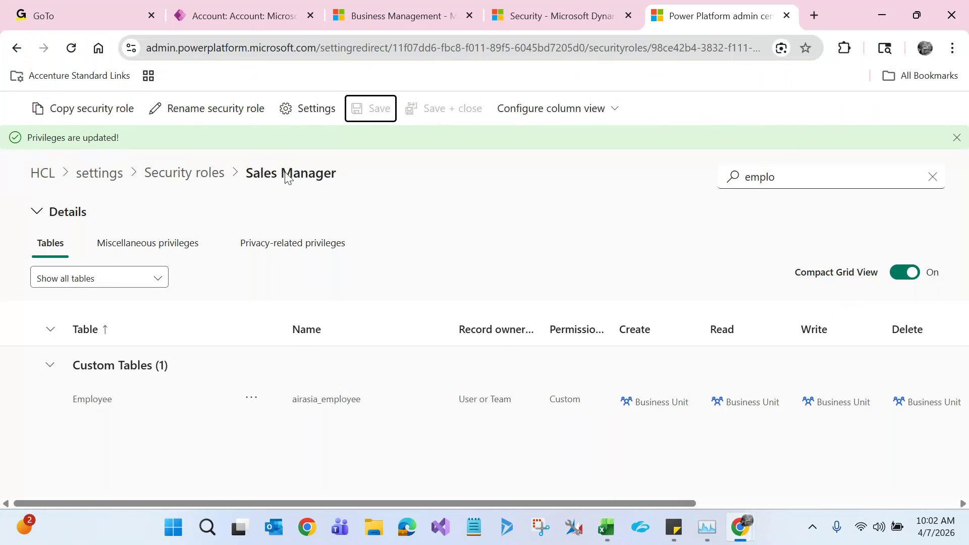
left_click(288, 206)
left_click(87, 117)
left_click(472, 243)
key("ctrl+v")
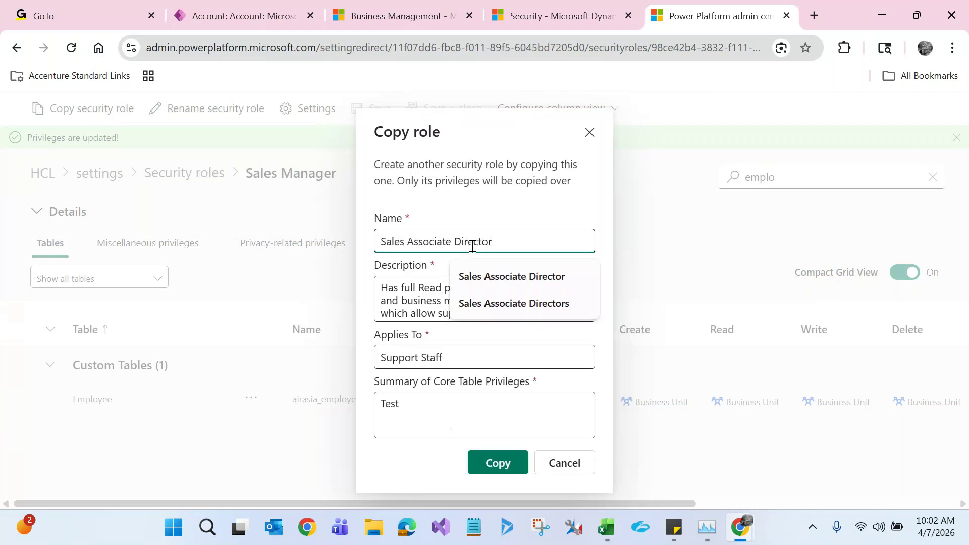
left_click(507, 220)
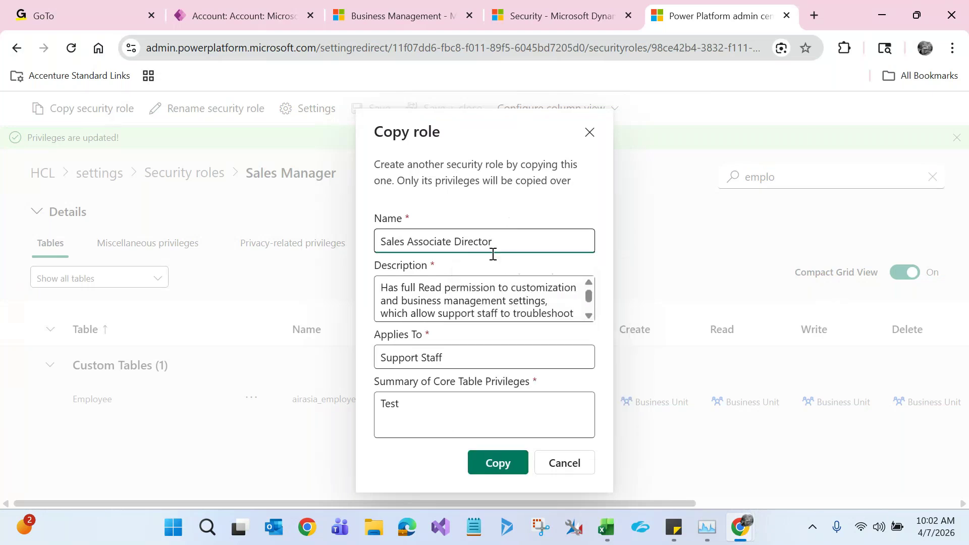
left_click(500, 463)
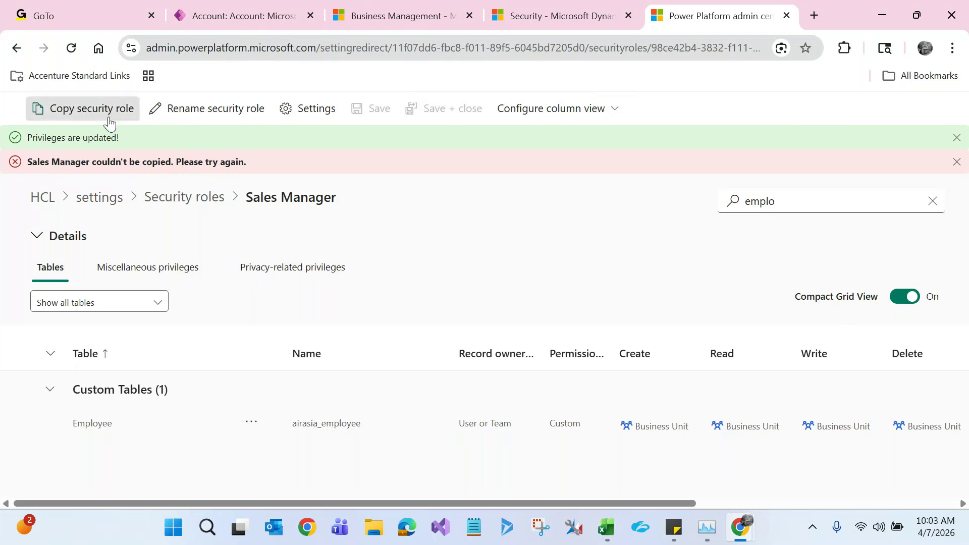
Try again to copy the Sales Manager role, using "Sales Associate Director" as the name and description and replacing Applies To, and dismiss the notifications
left_click(109, 122)
left_click(497, 305)
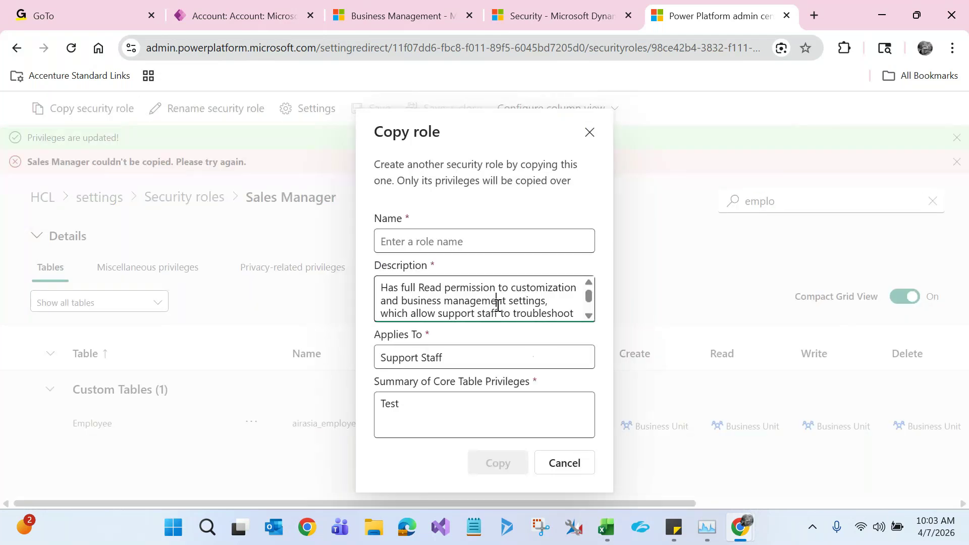
key("ctrl+a")
key("BackSpace")
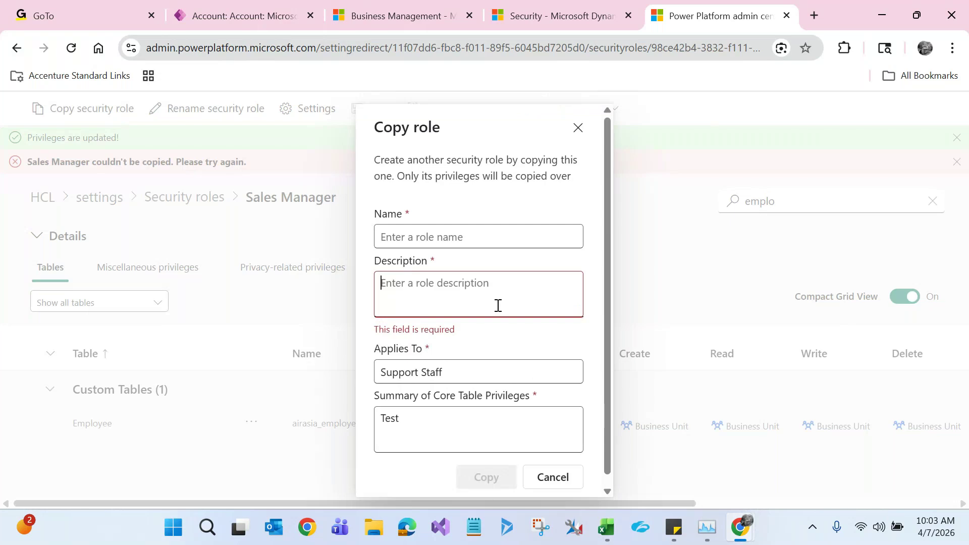
key("ctrl+v")
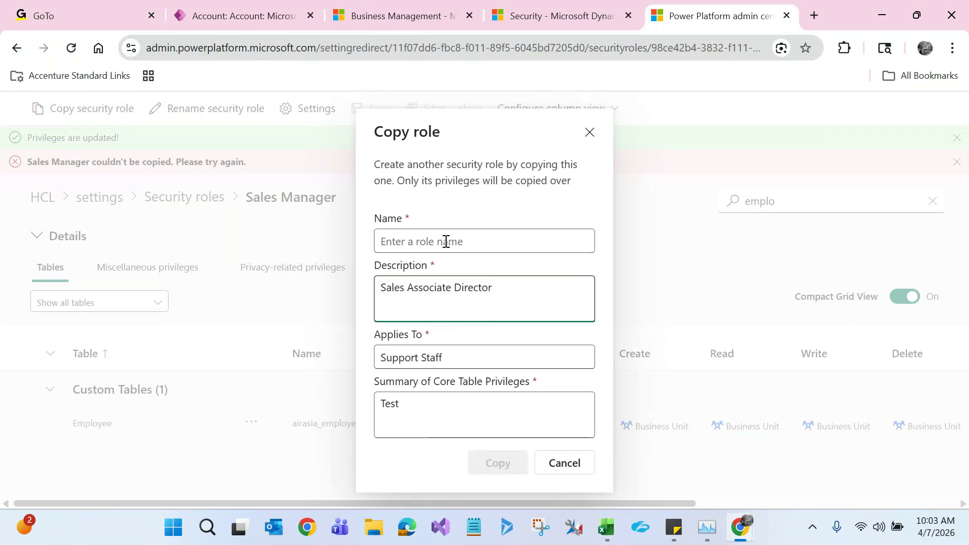
left_click(443, 240)
key("ctrl+v")
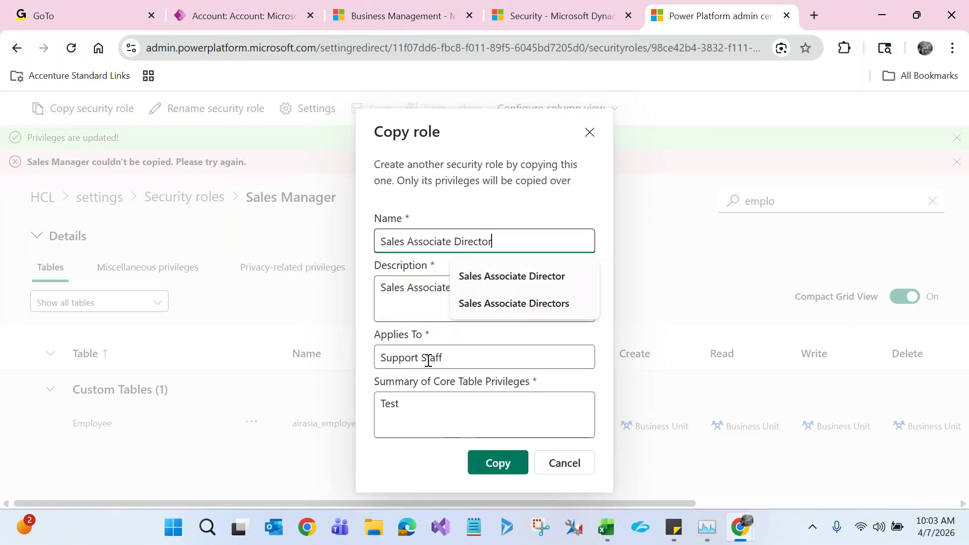
left_click(448, 358)
key("ctrl+a")
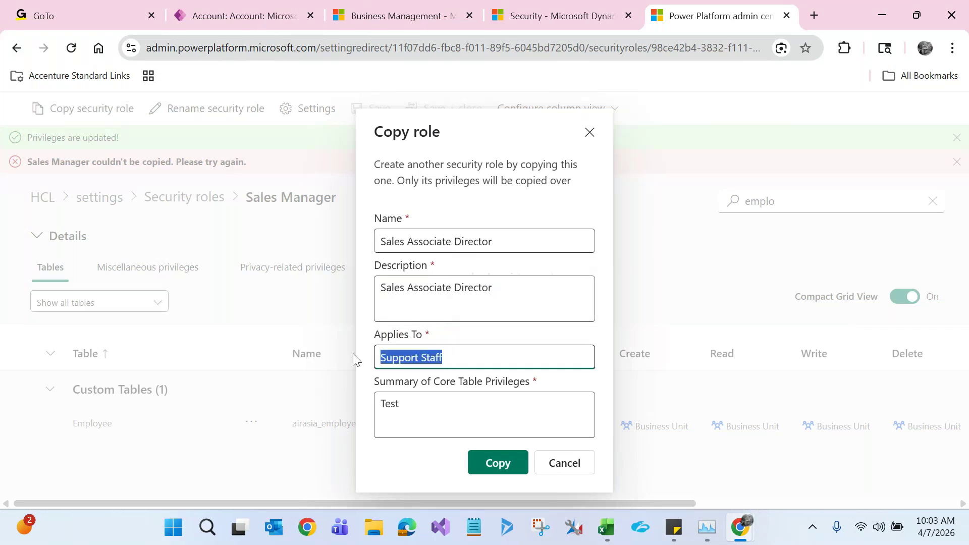
type("A")
left_click(480, 392)
left_click(497, 463)
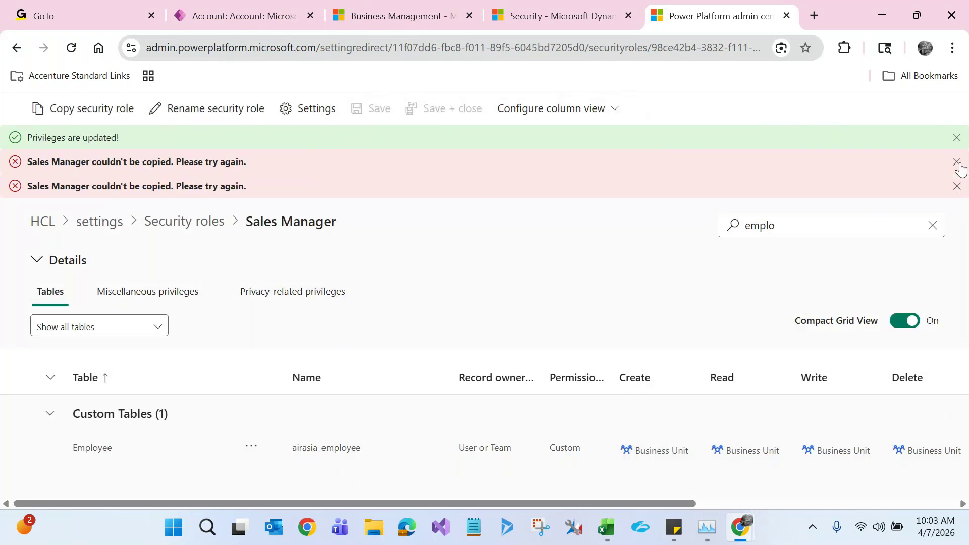
left_click(959, 165)
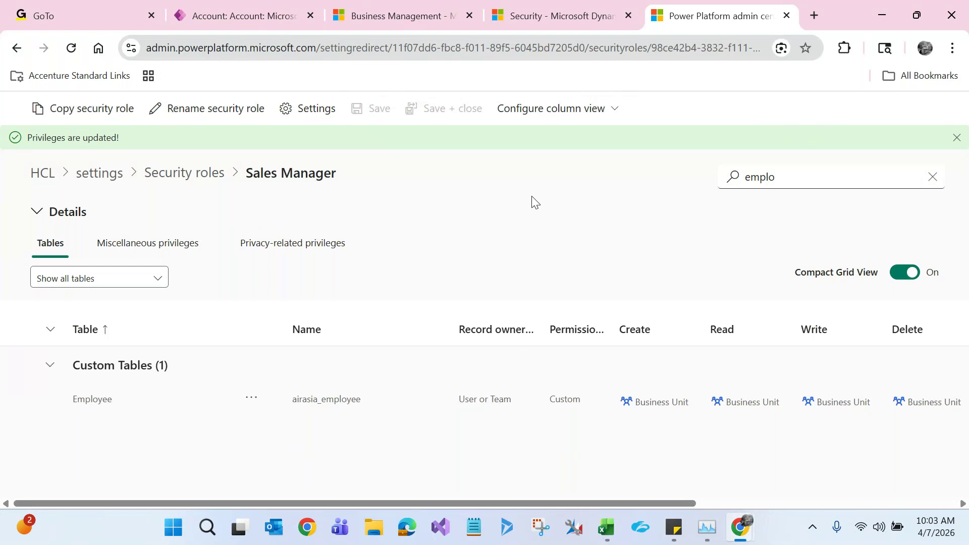
Return to the environment's security roles list, search for "supp", and open the Support User role
left_click(198, 181)
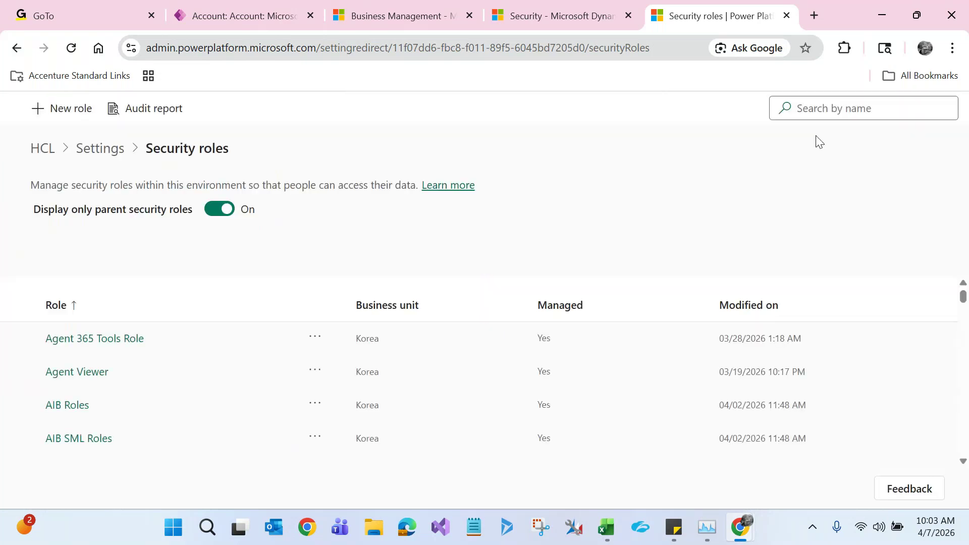
left_click(819, 109)
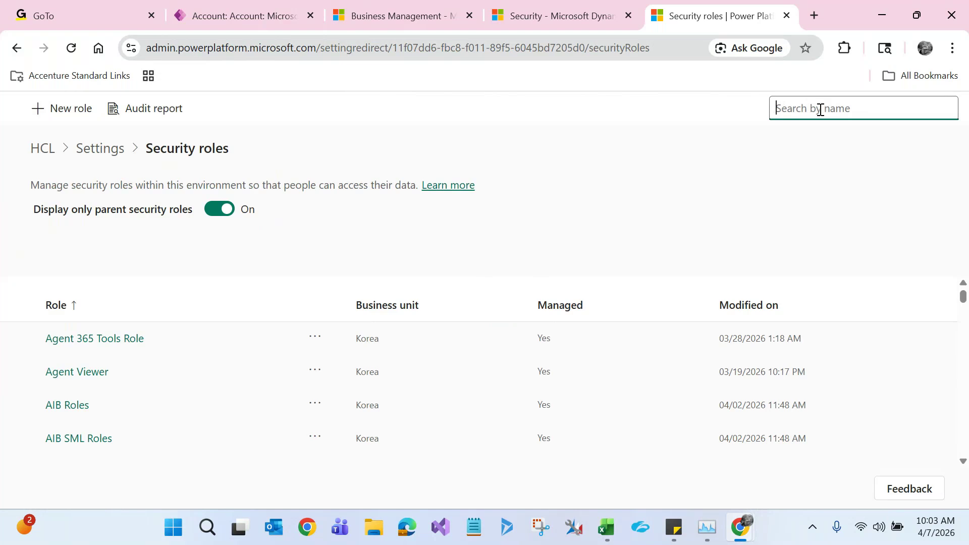
type("supp")
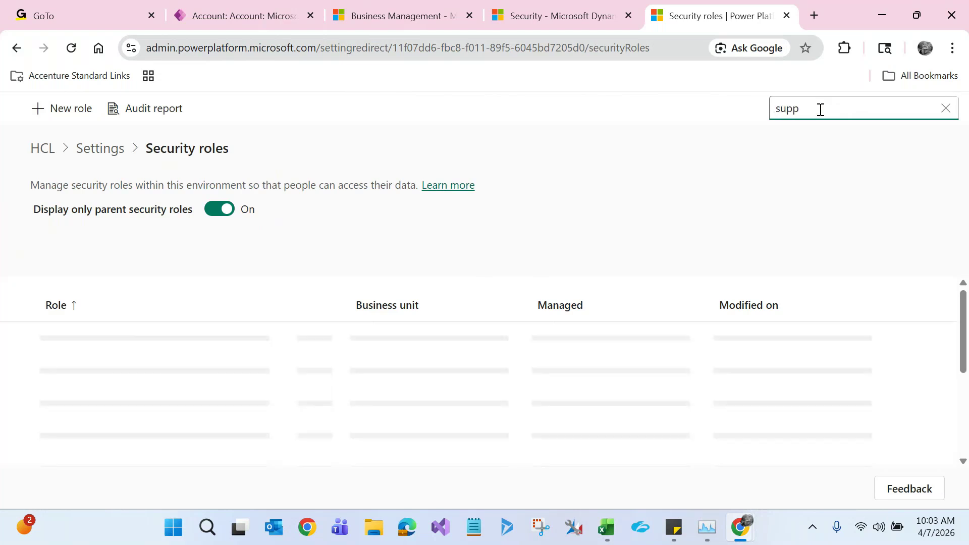
left_click(87, 343)
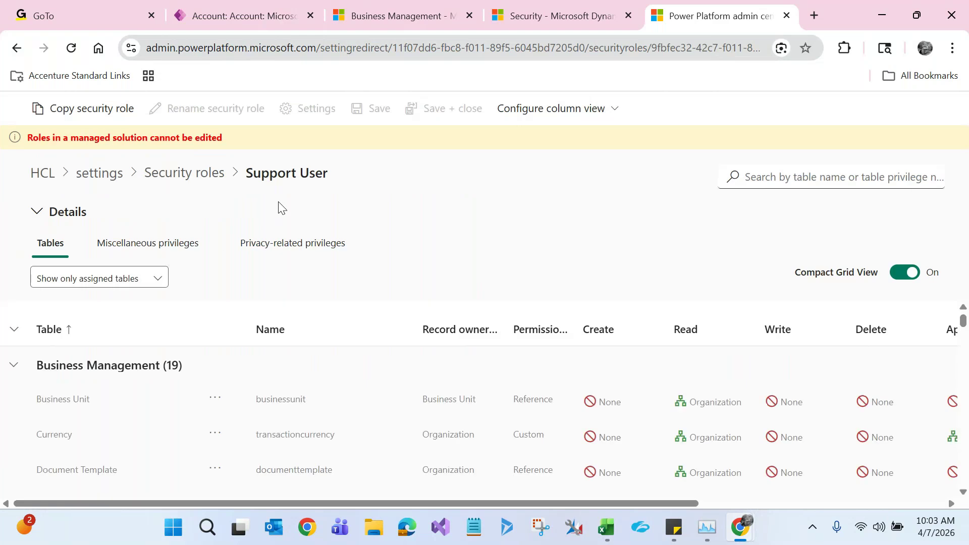
left_click_drag(303, 220, 286, 184)
left_click(286, 185)
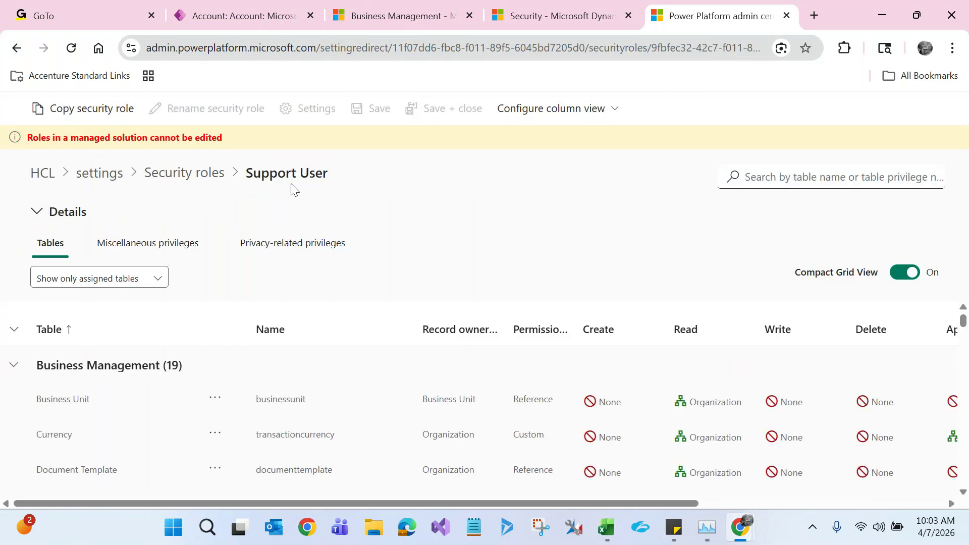
Start a copy of the Support User role and name it "Sales Associate Director"
left_click(93, 123)
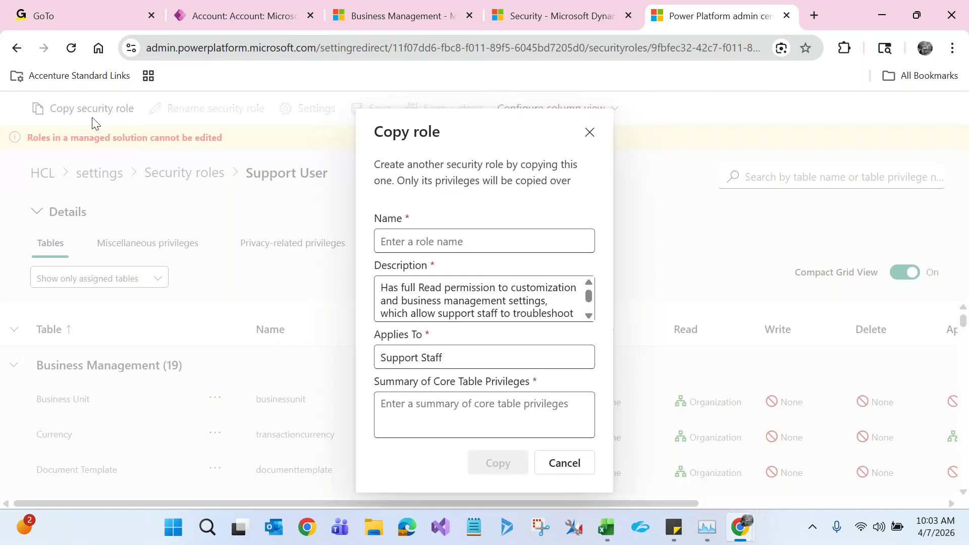
left_click(427, 239)
type("Sales Associate Director")
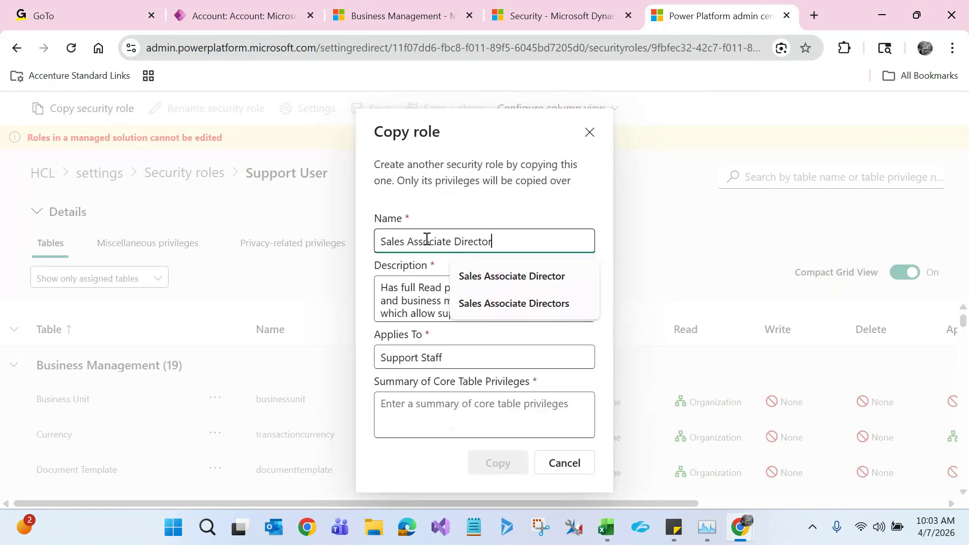
left_click_drag(407, 240, 322, 240)
key("BackSpace")
type("Sales")
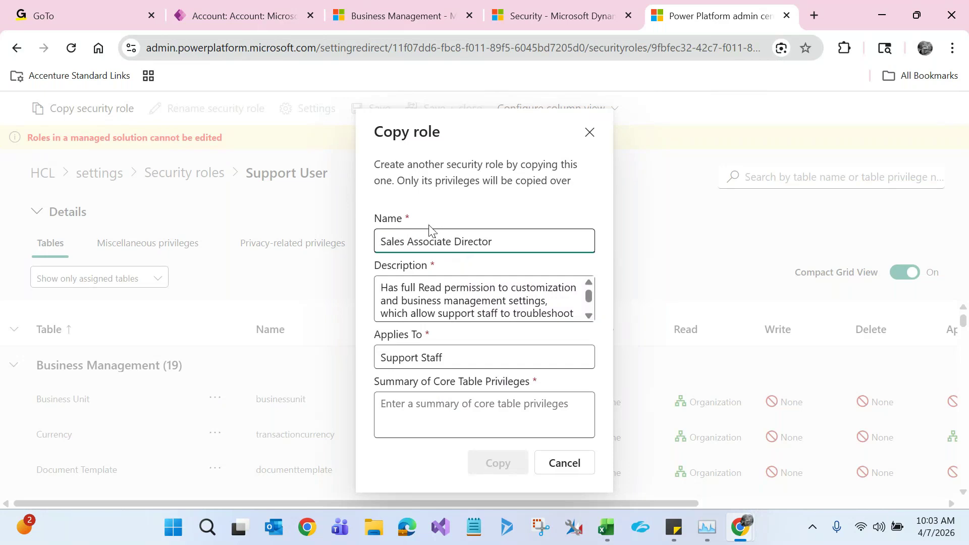
Set the copy's description and core table privileges summary to "Sales Associate Director" and create the copied role
left_click(442, 299)
key("ctrl+a")
key("ctrl+v")
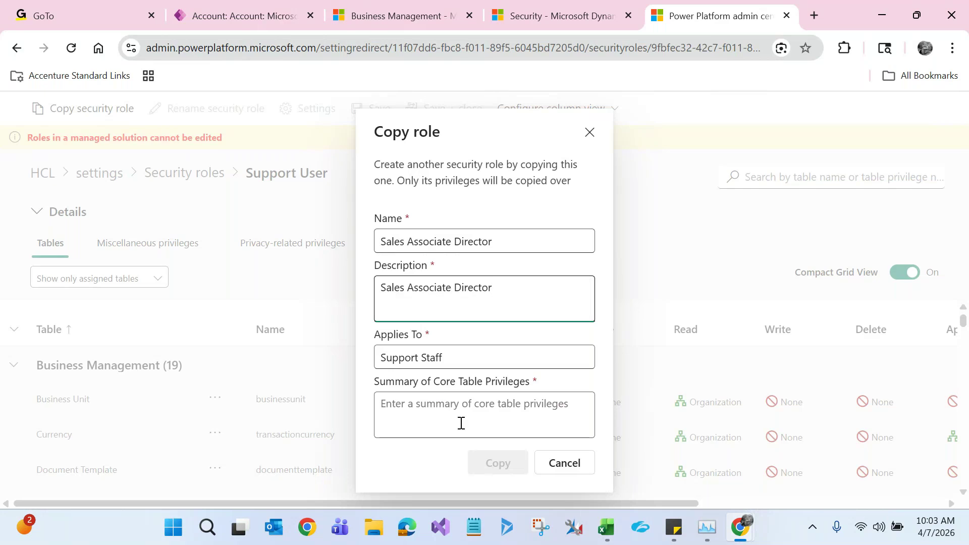
left_click(469, 415)
key("ctrl+v")
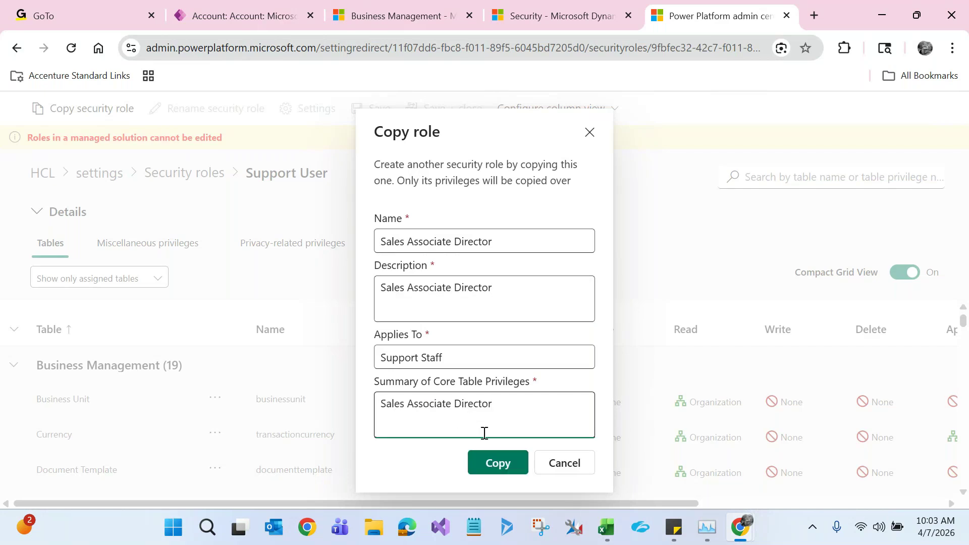
left_click(498, 465)
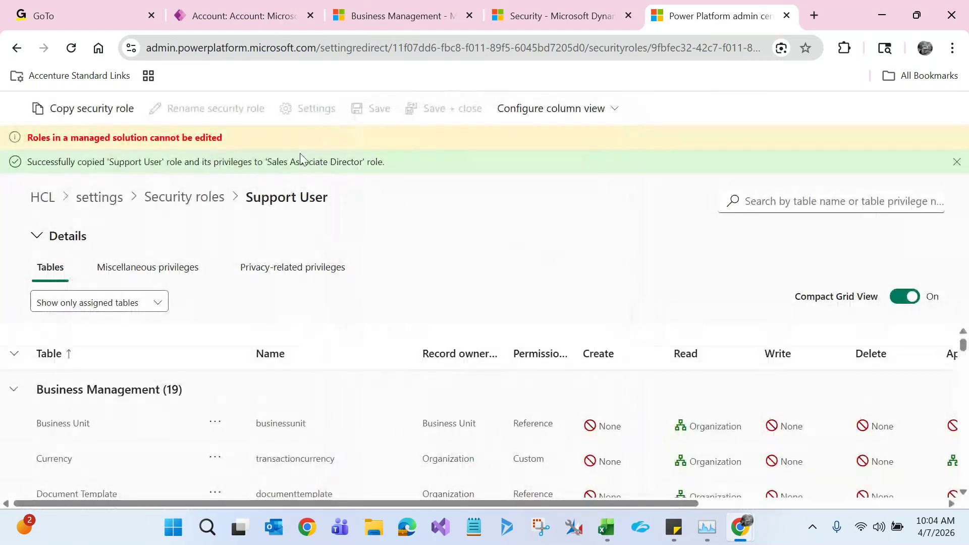
Search the security roles for "sales", open the Sales Associate Director role, and show all of its tables
left_click(190, 206)
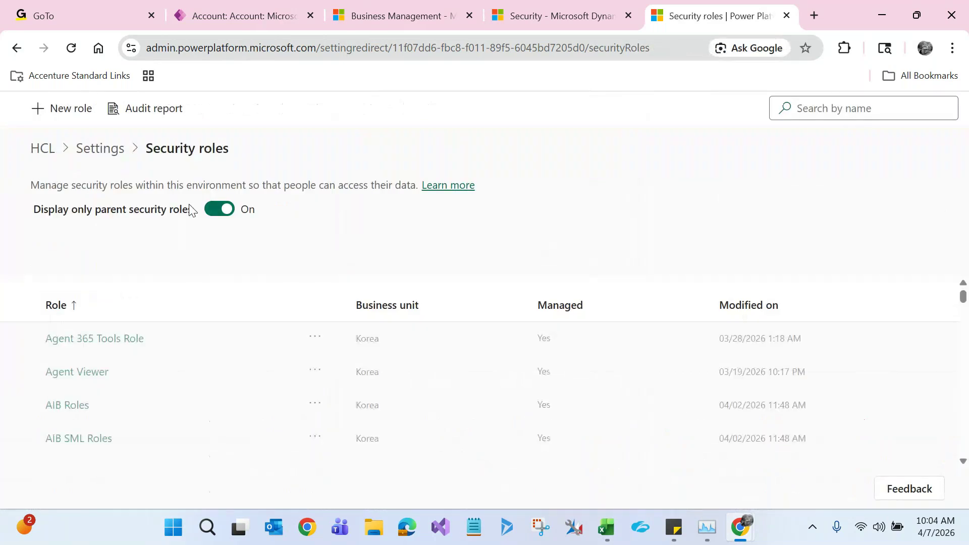
left_click(849, 108)
type("sales")
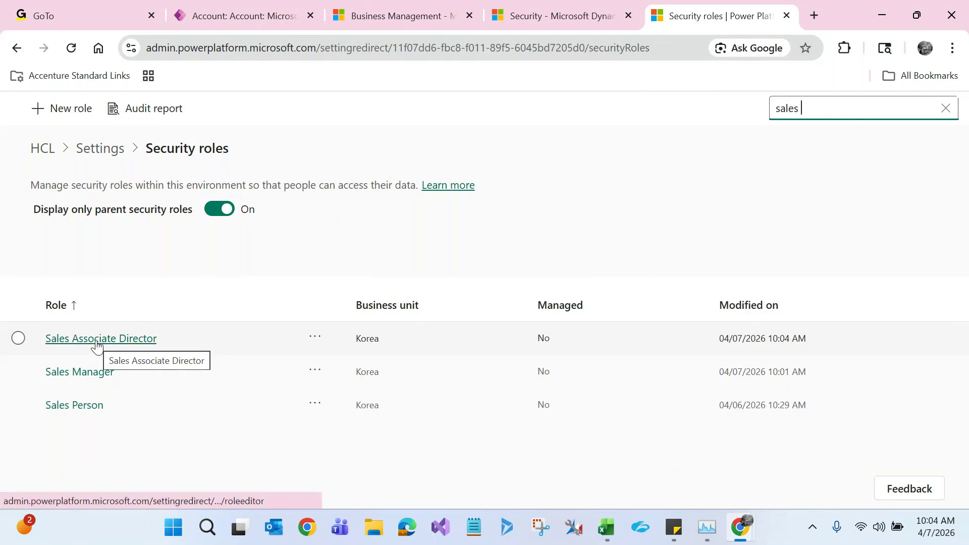
left_click(97, 346)
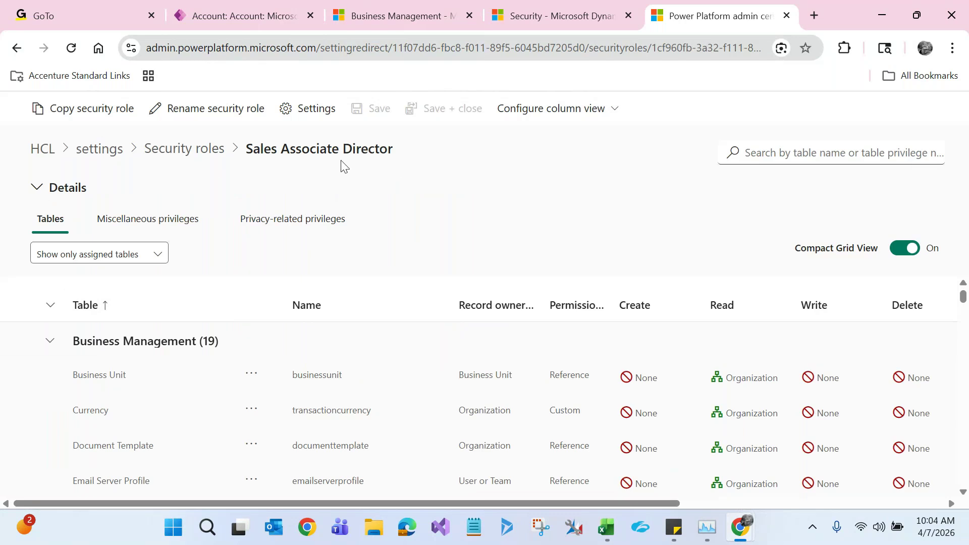
left_click(107, 258)
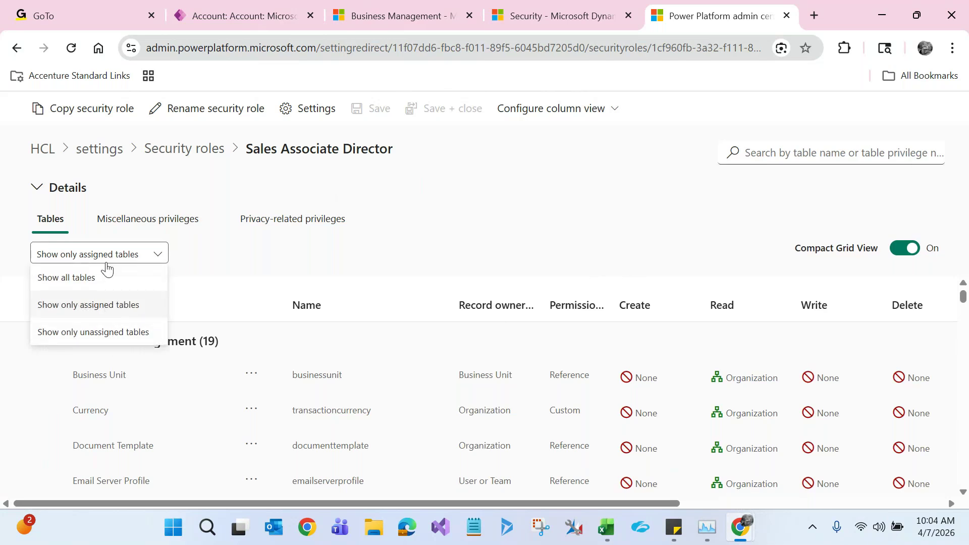
left_click(93, 277)
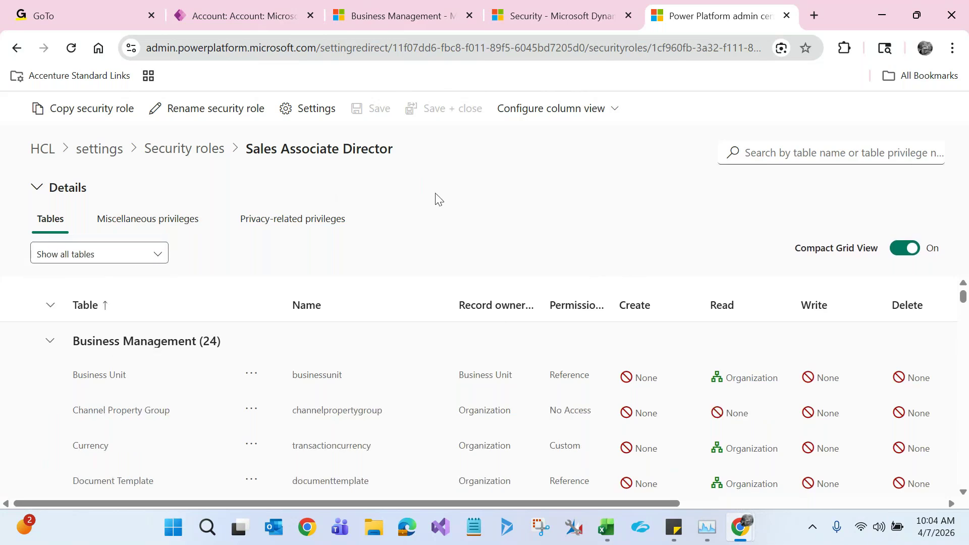
Switch to the Plugin Stages workbook in Excel and copy "Sales Associate Director" from cell Q7 for use near the privilege tables
key("alt+Tab")
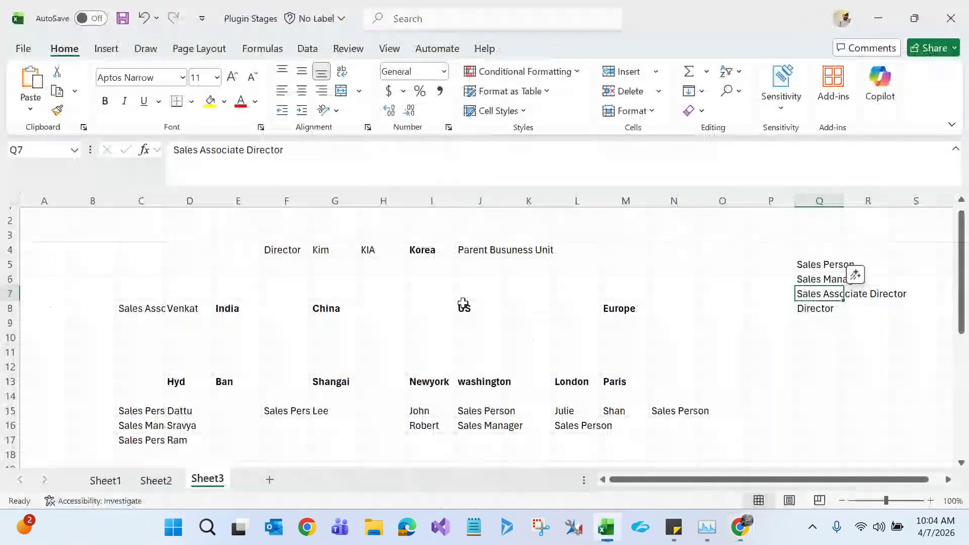
left_click(499, 350)
left_click(849, 293)
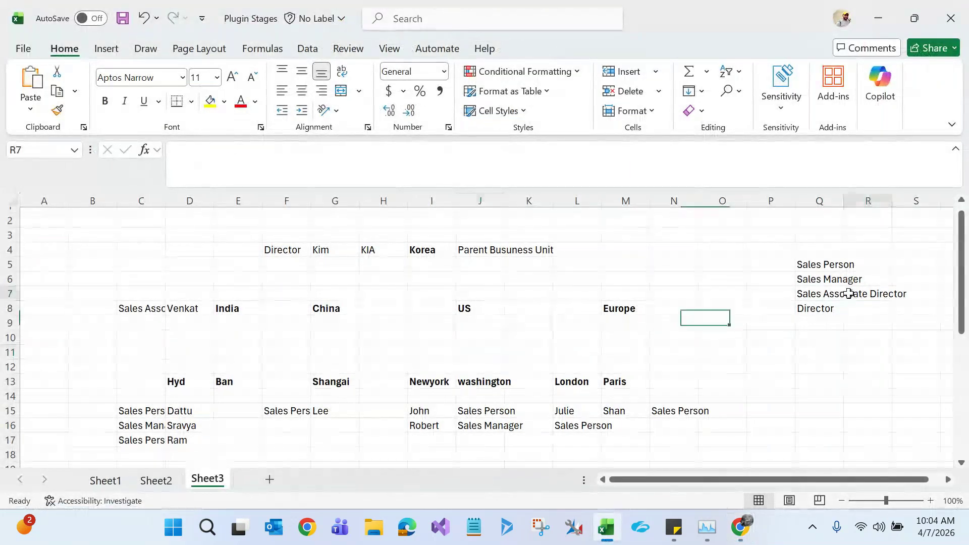
left_click(812, 296)
key("ctrl+c")
left_click_drag(962, 280, 965, 474)
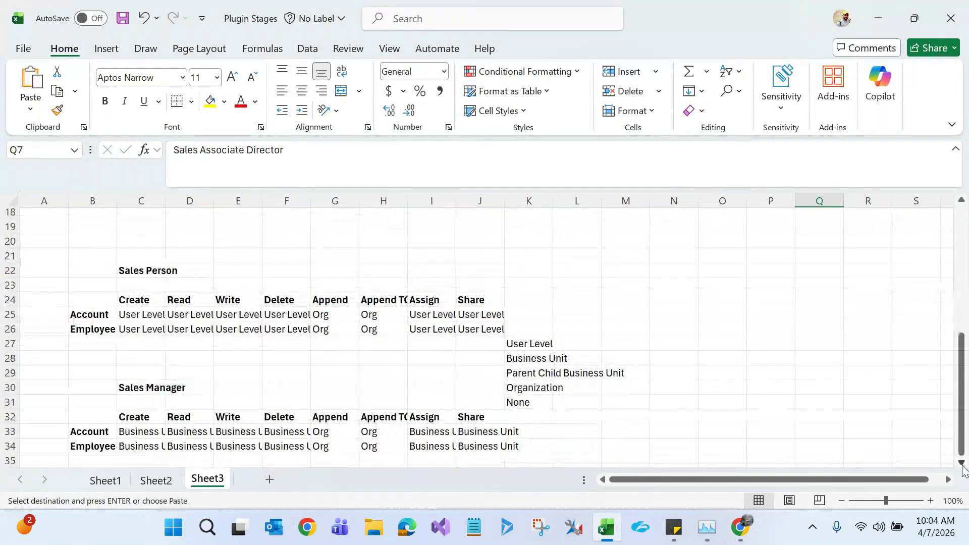
left_click(962, 467)
left_click(962, 466)
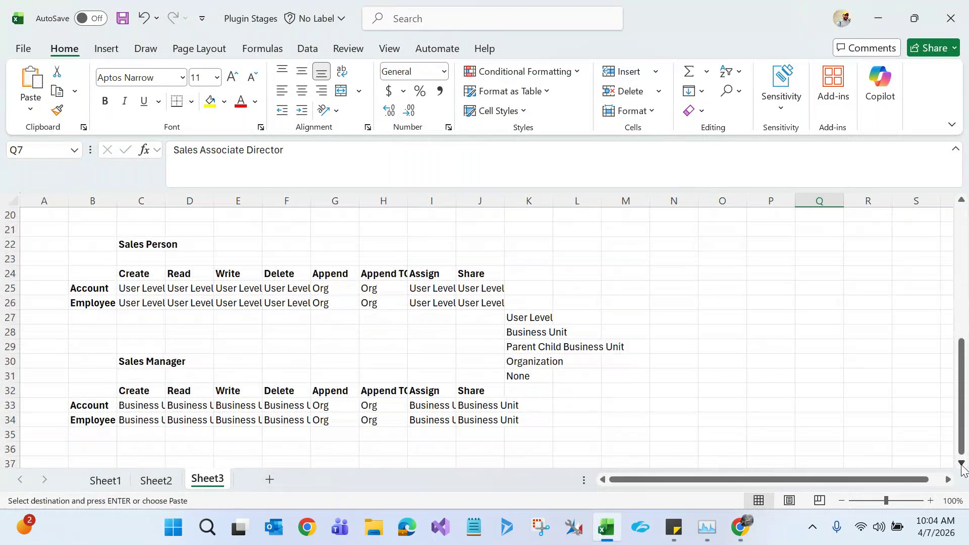
left_click(961, 465)
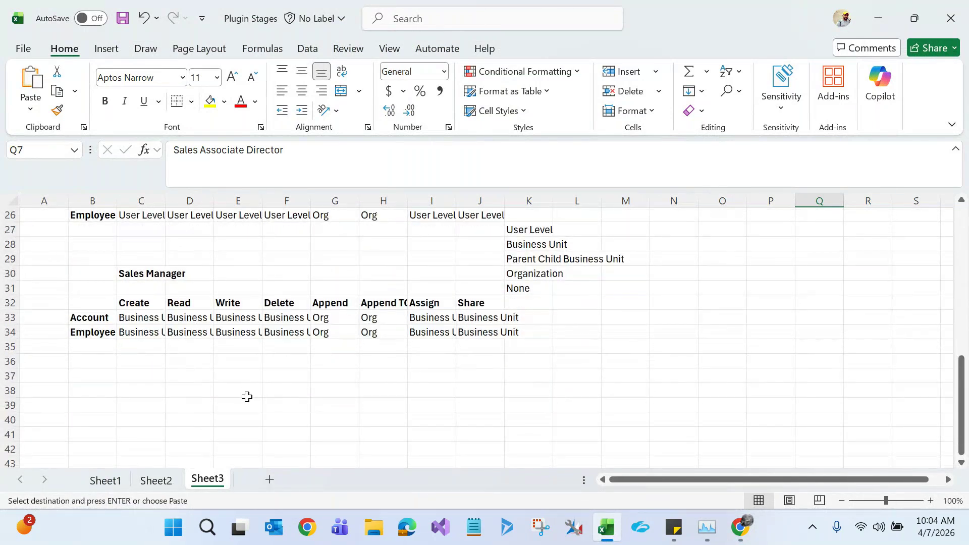
left_click_drag(964, 389, 963, 370)
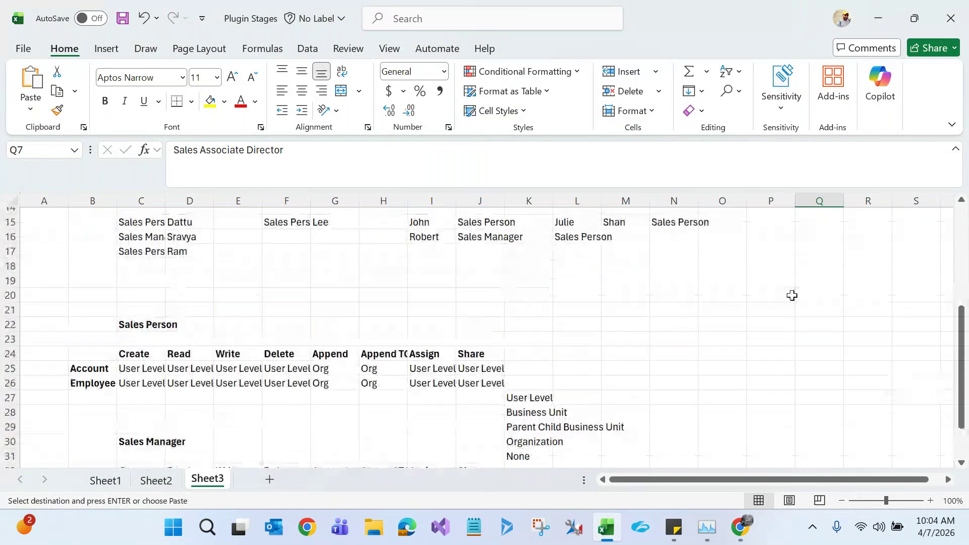
Paste the copied role name into cell C20 above the Sales Person table, and undo the paste
left_click(156, 296)
key("Return")
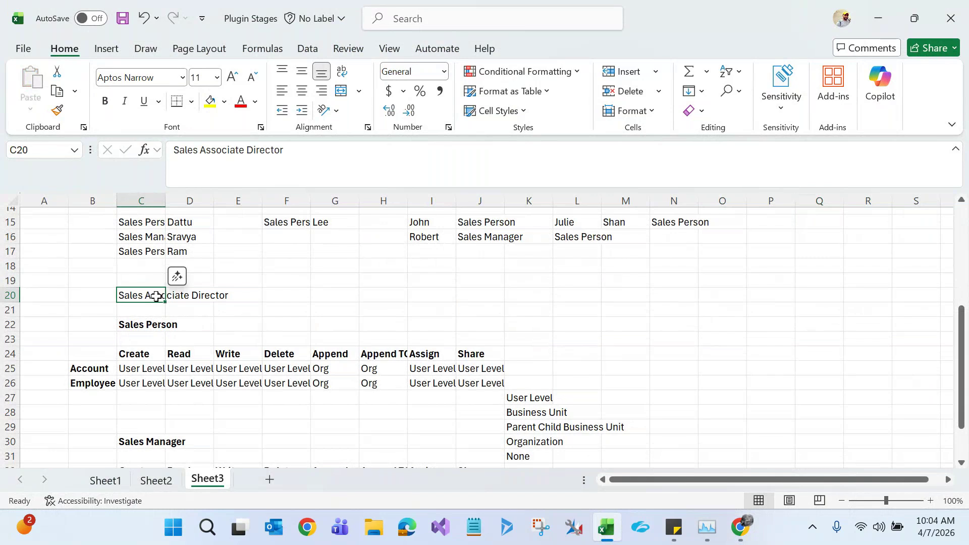
key("ctrl+z")
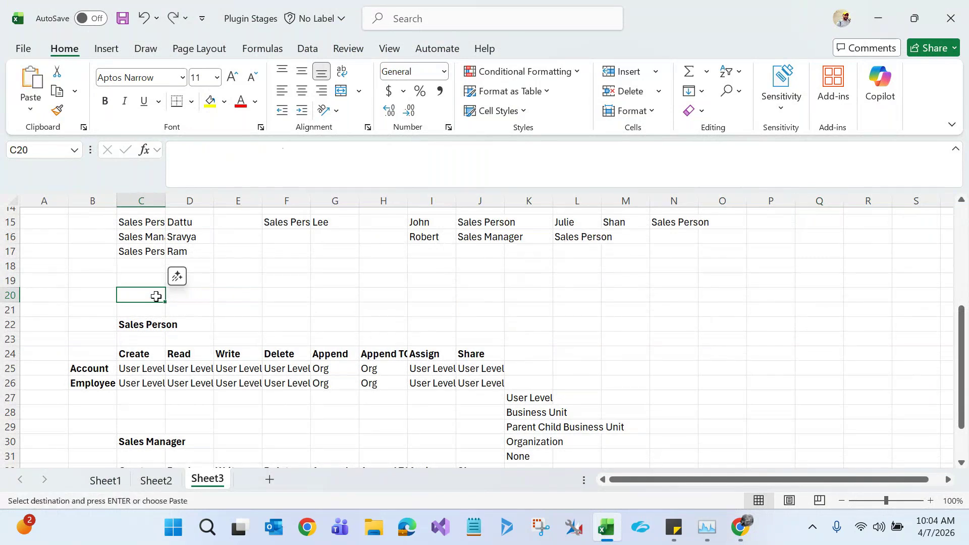
right_click(156, 296)
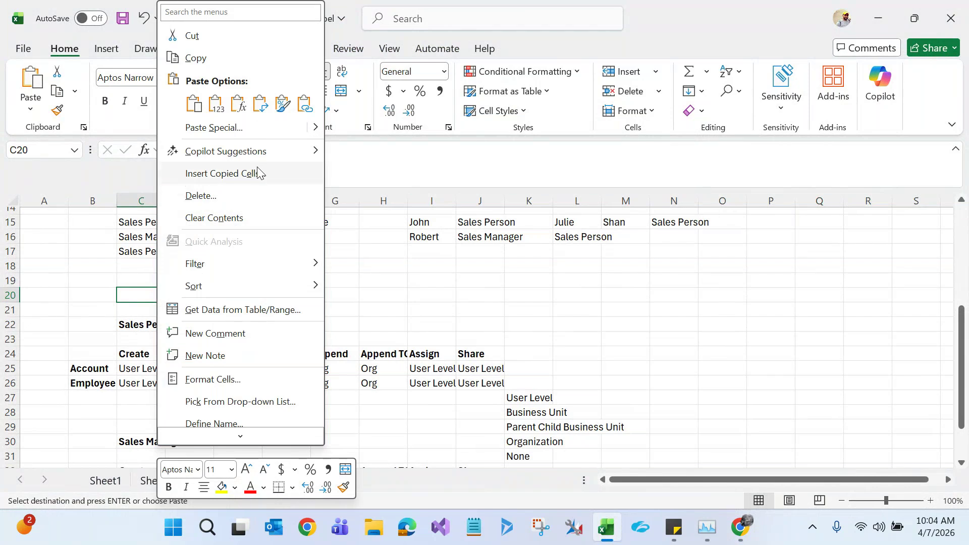
left_click(444, 315)
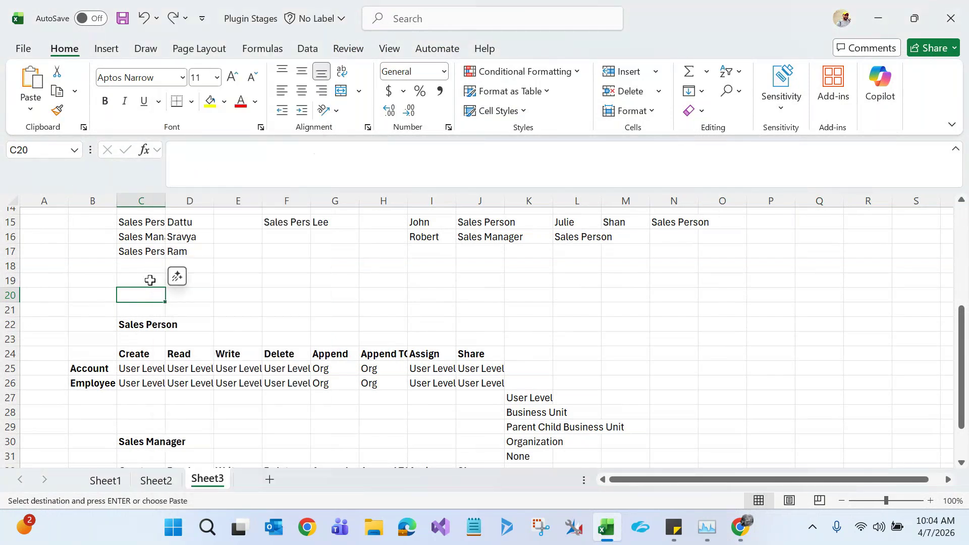
Paste the role name "Sales Associate Director" into cell N21 as the heading for a new privilege table
left_click(678, 307)
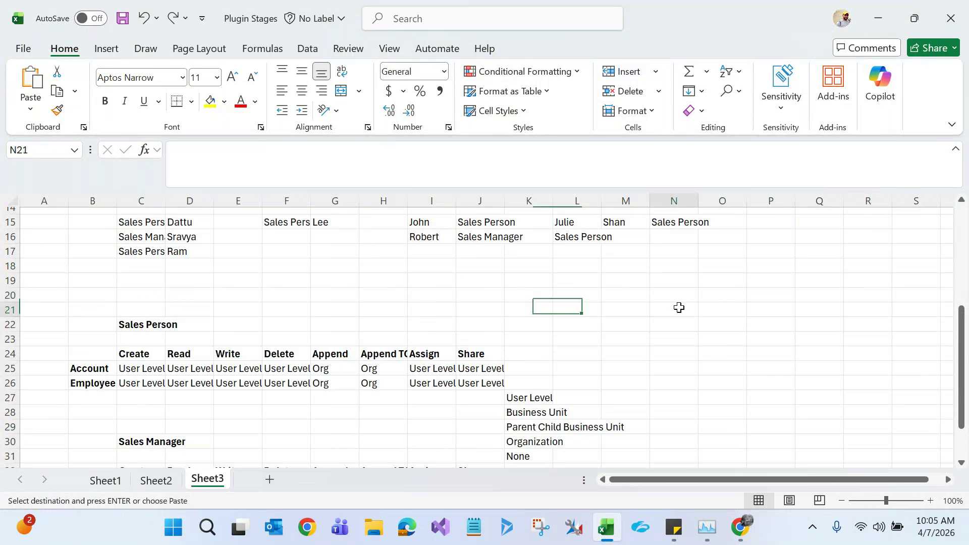
key("ctrl+v")
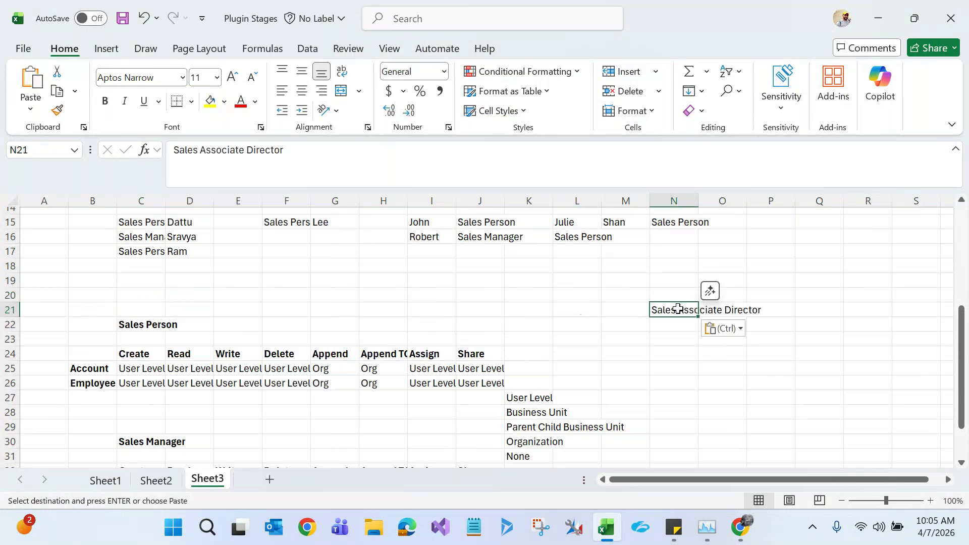
Make the "Sales Associate Director" heading in cell N21 bold
key("Escape")
left_click(595, 280)
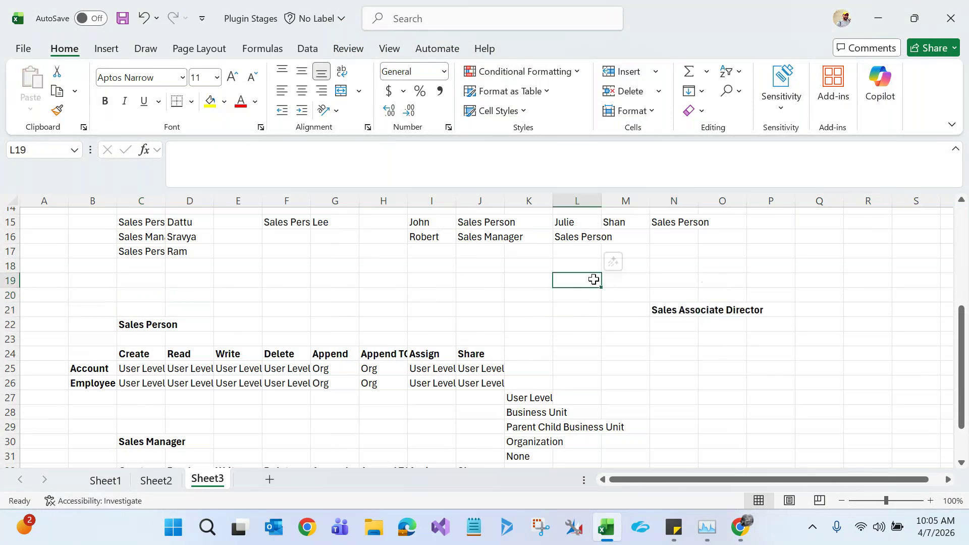
left_click(673, 311)
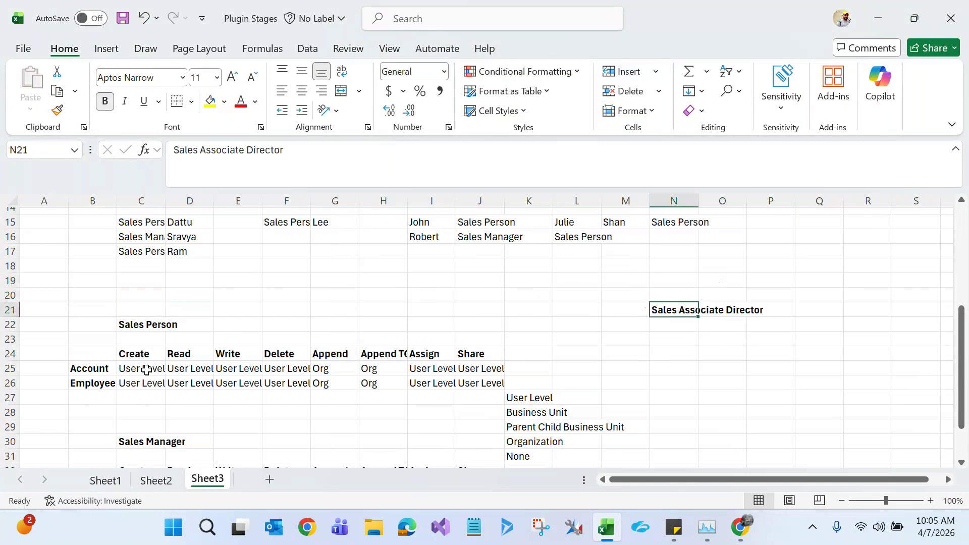
Copy the Sales Person privilege table in B24:J26, including its privilege headers and the Account and Employee rows
left_click(95, 366)
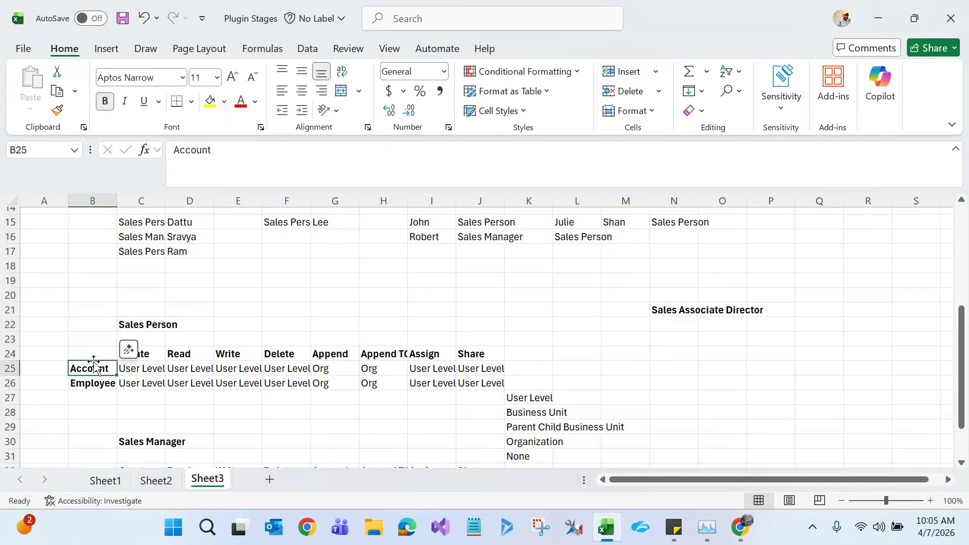
key("Up")
key("shift+Down")
key("shift+Down")
key("shift+Right")
key("shift+Right")
key("shift+Right")
key("shift+Right")
key("shift+Right")
key("shift+Right")
key("shift+Right")
key("shift+Right")
key("shift+Right")
key("shift+Right")
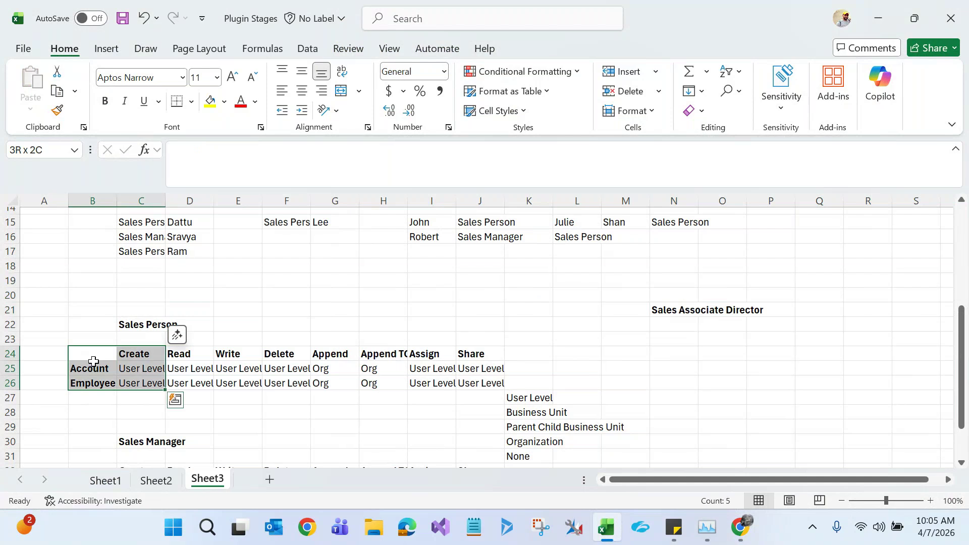
key("shift+Left")
key("shift+Left")
key("shift+Left")
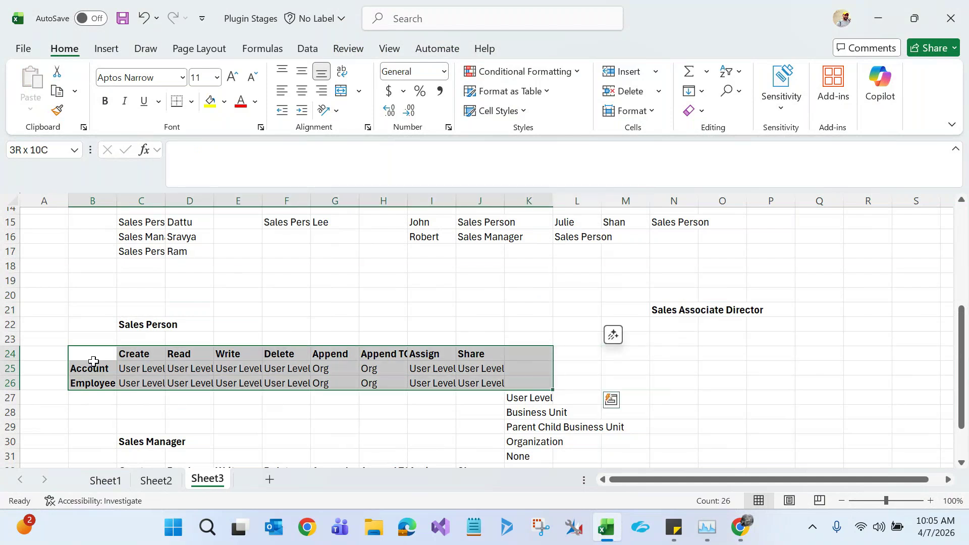
key("shift+Right")
key("ctrl+c")
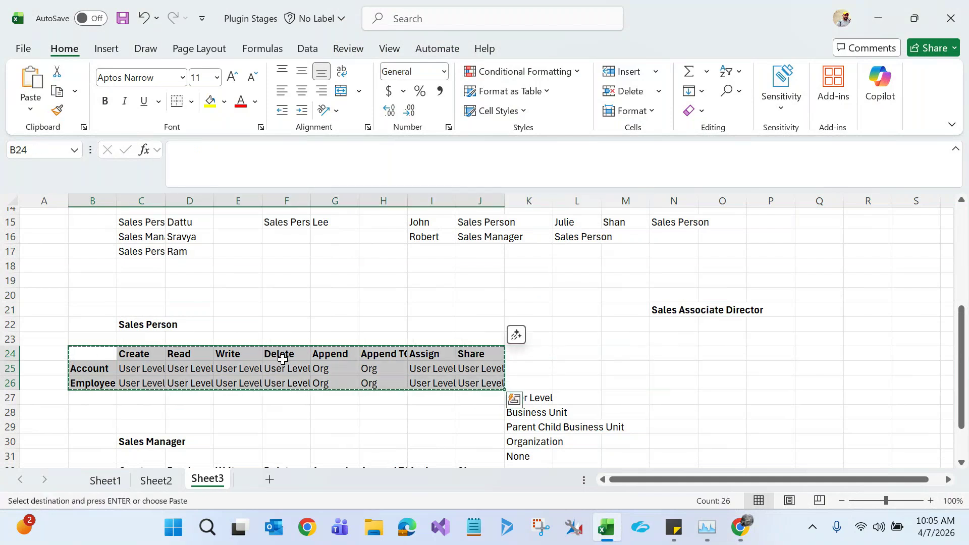
Paste the copied privilege table at cell N23 under the Sales Associate Director heading
left_click(658, 336)
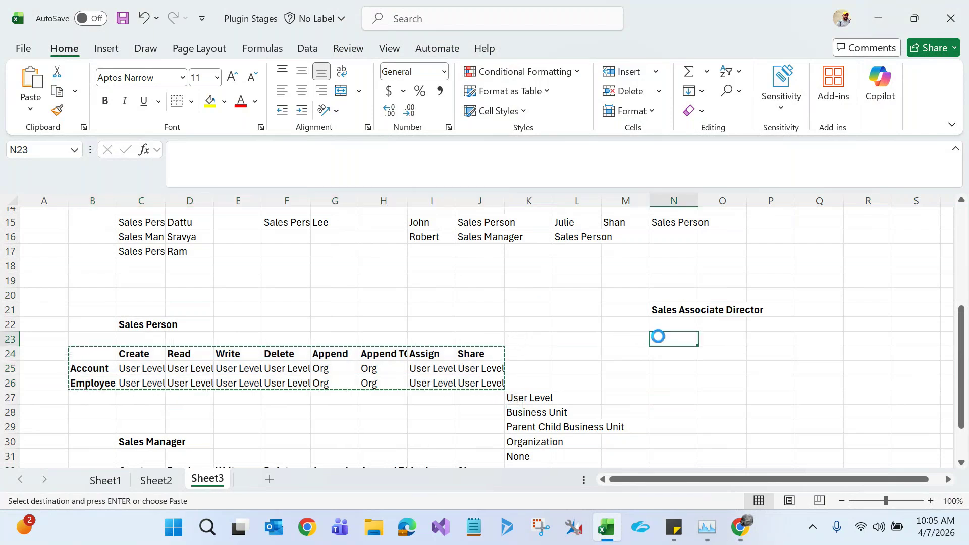
key("ctrl+v")
left_click(707, 408)
left_click_drag(666, 479, 703, 478)
left_click(560, 310)
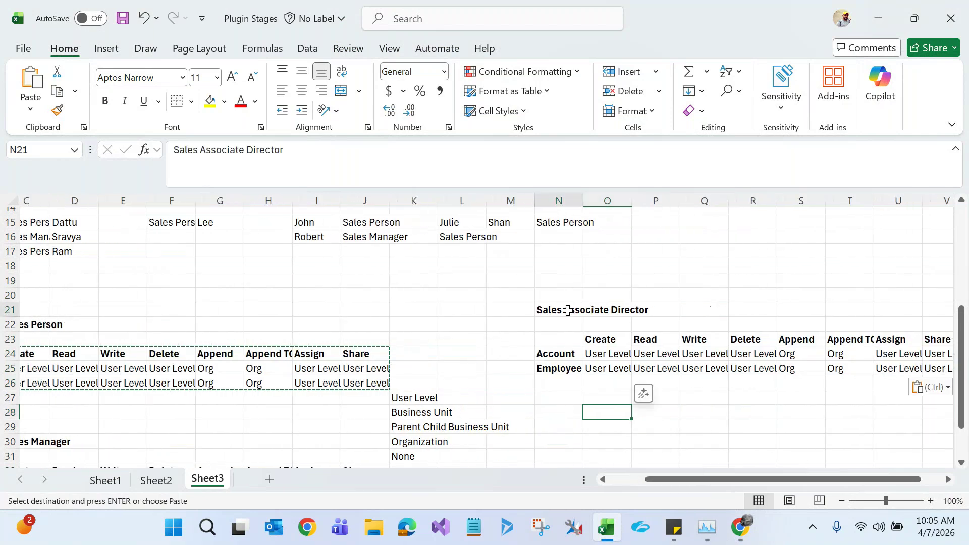
Clear the Create, Read, Write and Delete levels for Account and Employee in O24:R25 of the Sales Associate Director table
left_click_drag(592, 356, 704, 355)
key("shift+Right")
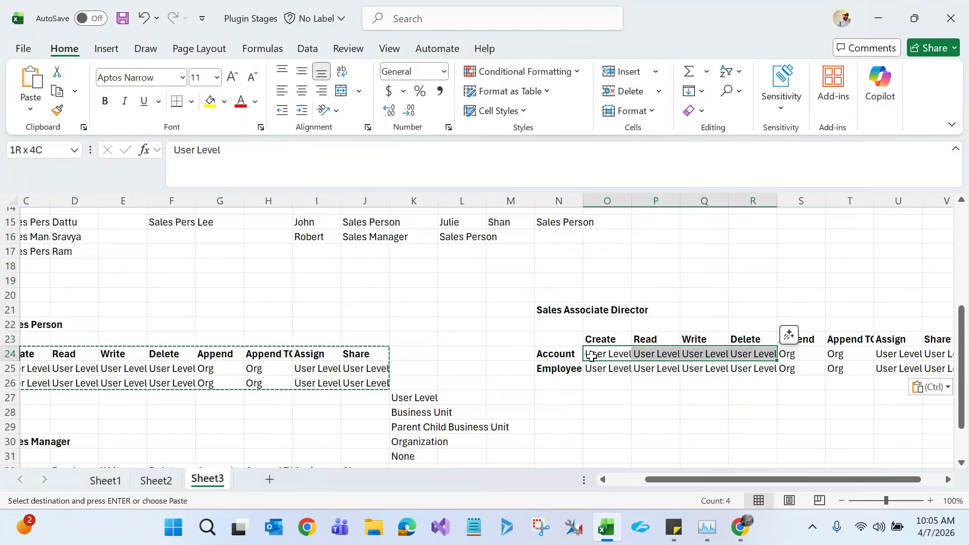
key("shift+Down")
key("Escape")
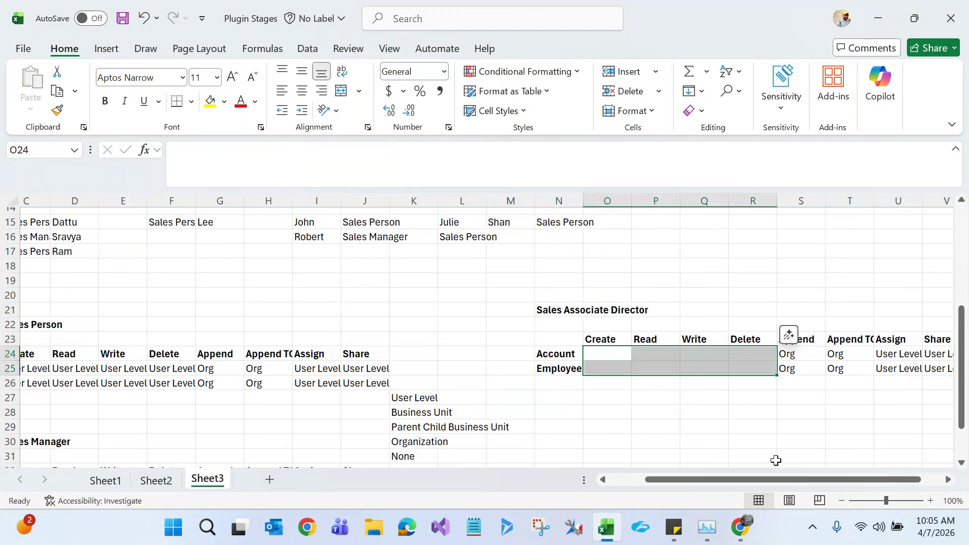
Clear the Assign and Share levels for Account and Employee in U24:V25 of the Sales Associate Director table
left_click_drag(779, 476, 802, 477)
left_click(829, 354)
key("shift+Right")
key("shift+Down")
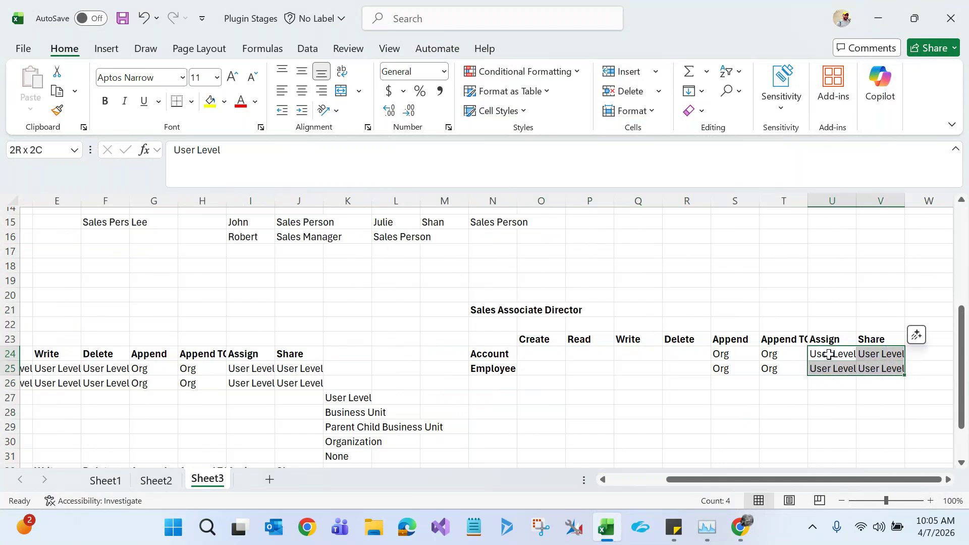
key("Delete")
Review the list of roles in column Q, comparing Sales Person, Sales Manager and Sales Associate Director
left_click_drag(959, 337, 959, 237)
left_click(651, 285)
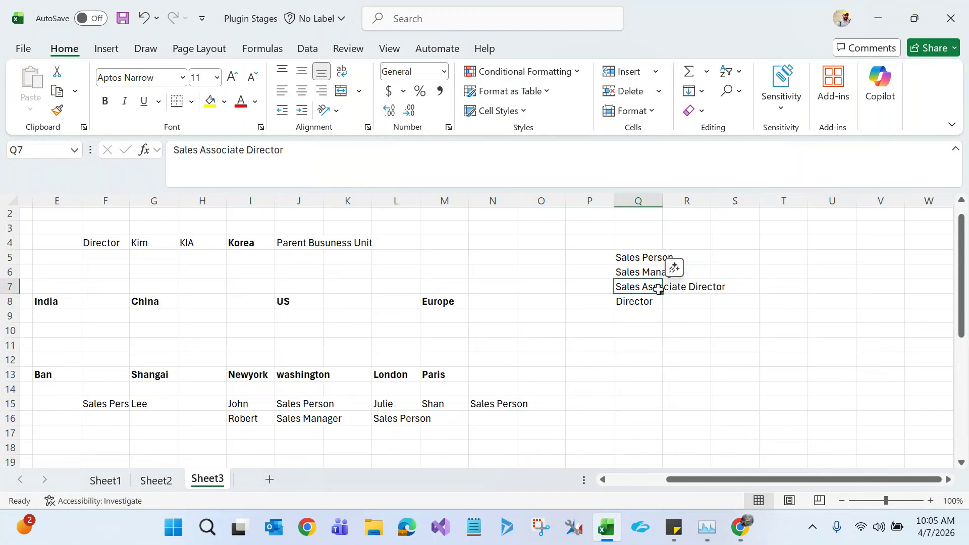
left_click(656, 258)
left_click(638, 273)
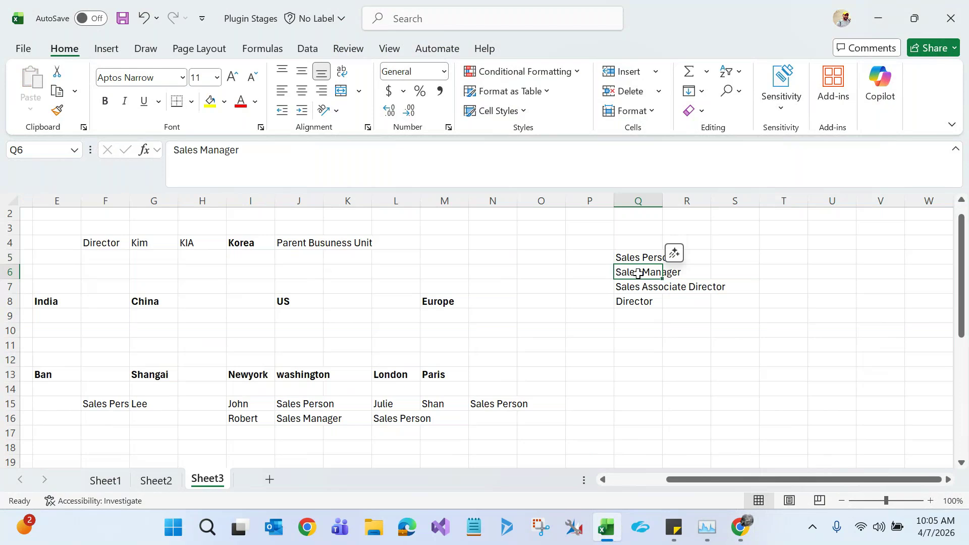
left_click(633, 285)
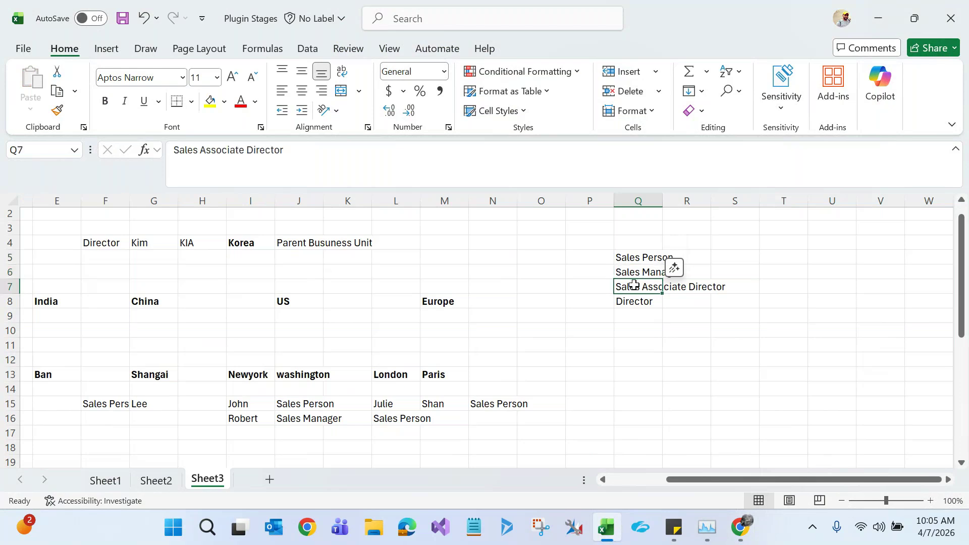
left_click(651, 259)
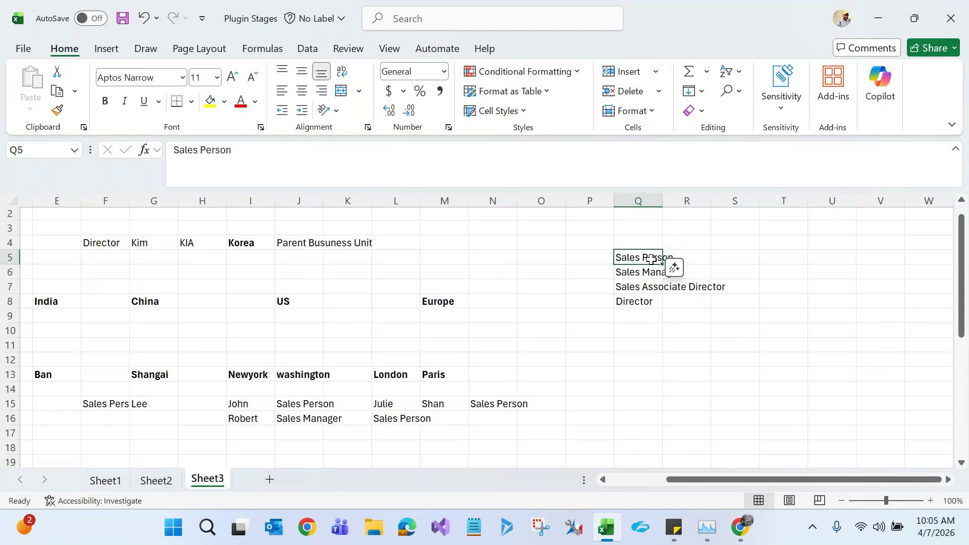
left_click(692, 257)
left_click(634, 276)
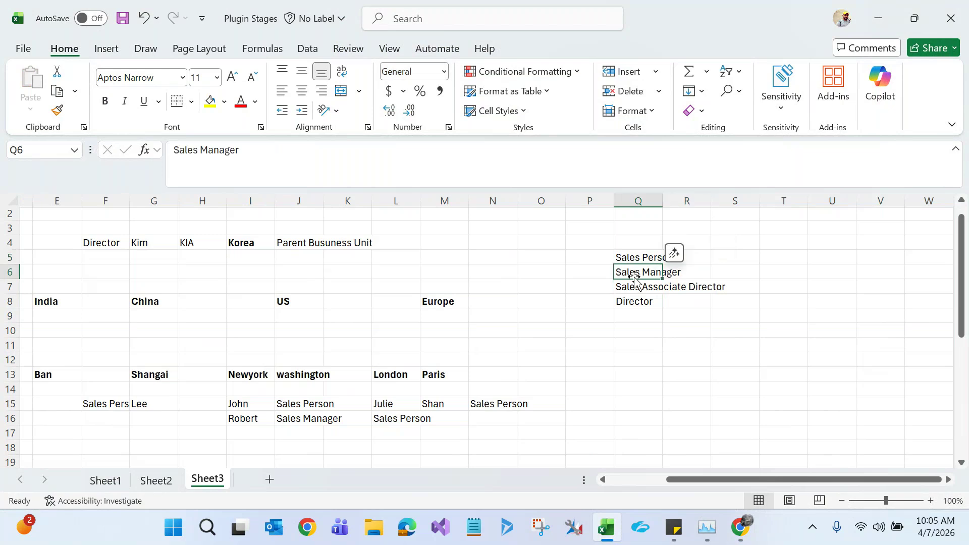
left_click(685, 273)
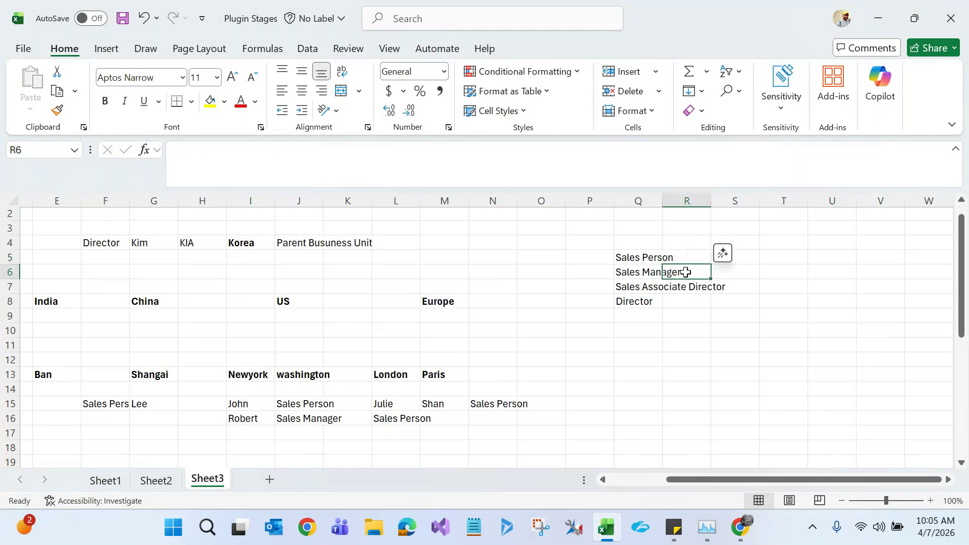
left_click(647, 285)
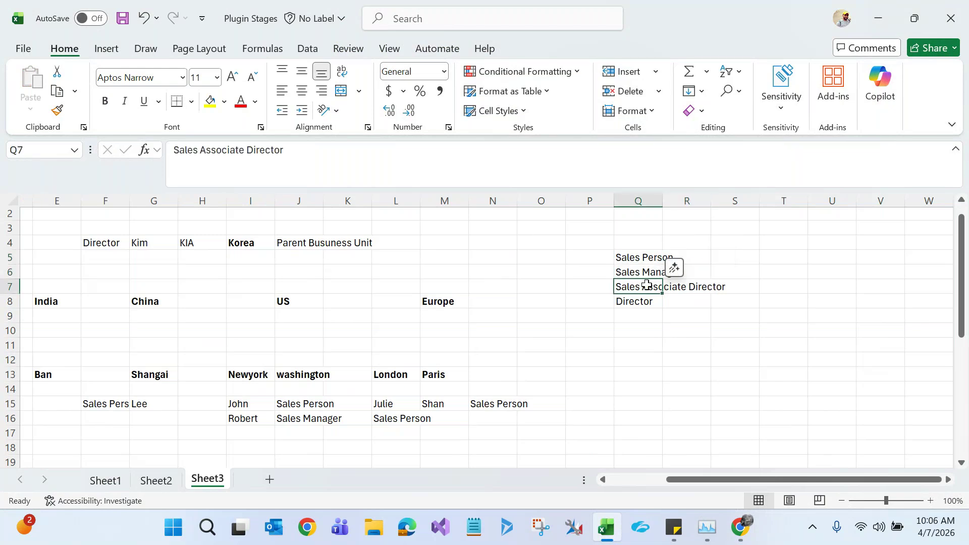
Copy the access level "Parent Child Business Unit" from cell K29 in the list of levels
left_click(648, 478)
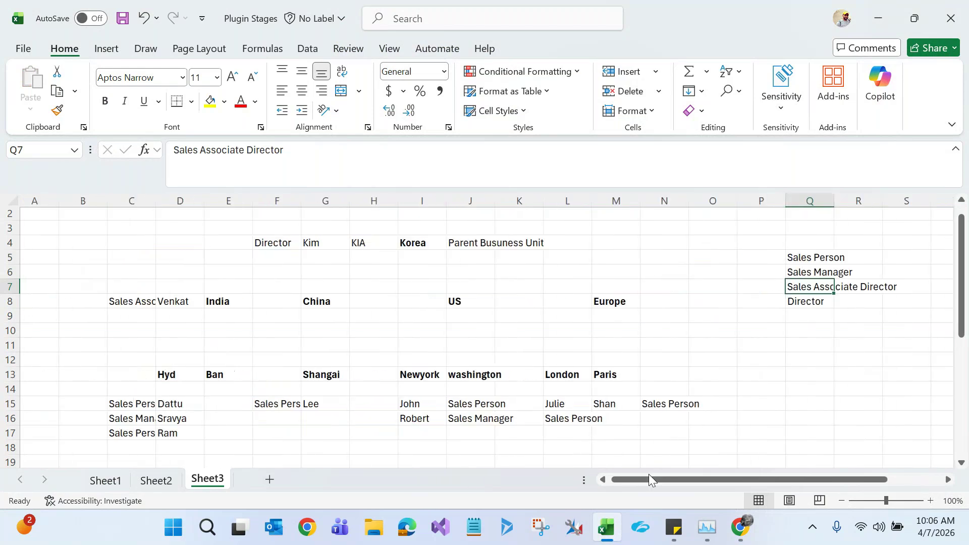
left_click_drag(961, 285, 951, 383)
left_click(538, 376)
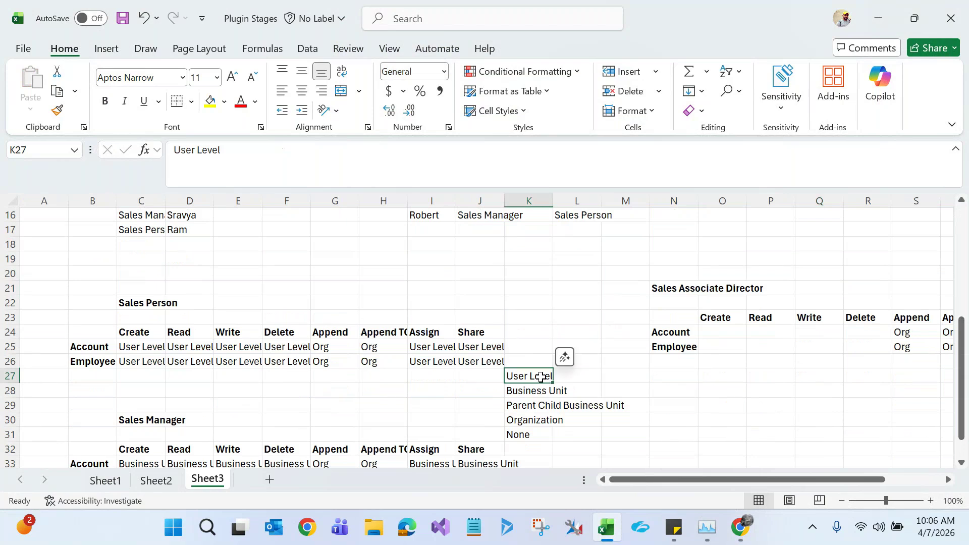
left_click(538, 390)
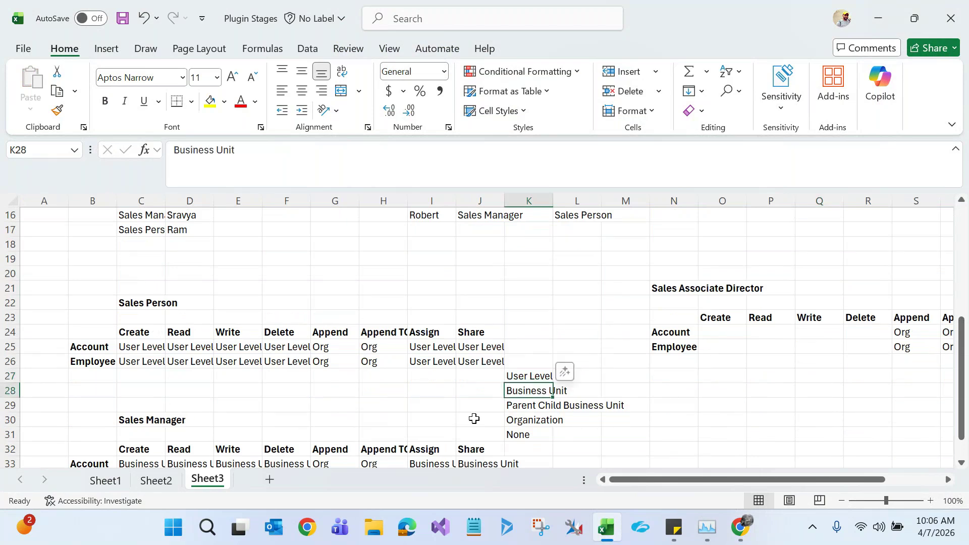
left_click(526, 409)
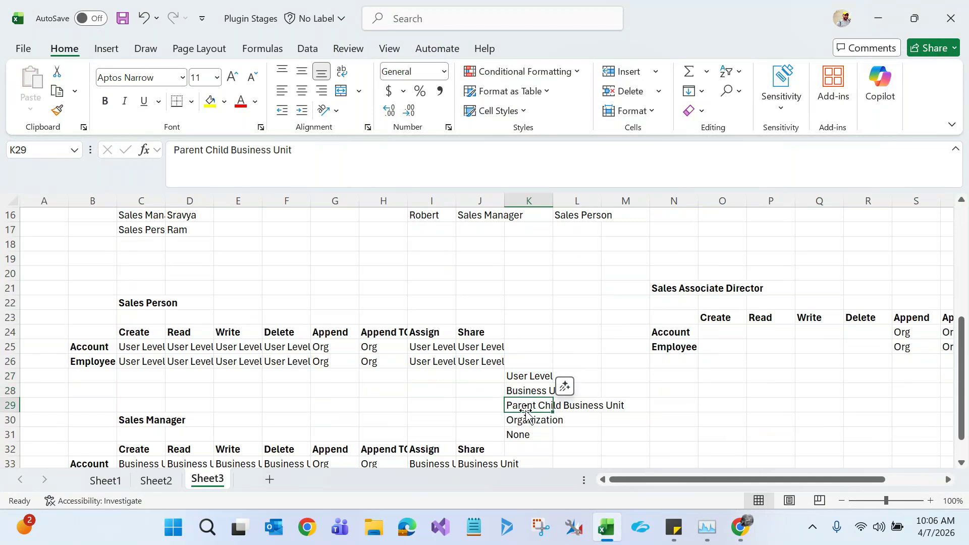
key("ctrl+c")
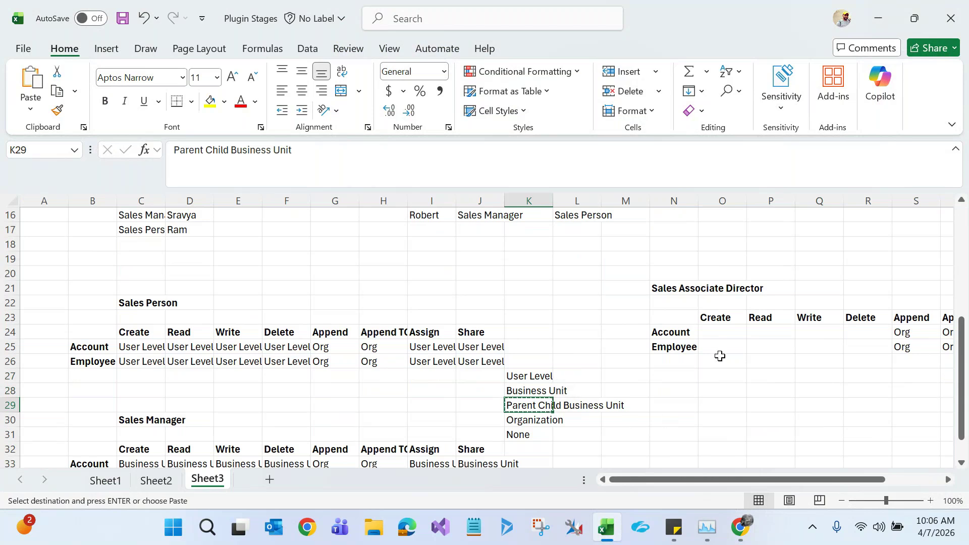
Fill the Account row's Create, Read, Write and Delete cells (O24:R24) with "Parent Child Business Unit"
left_click(722, 331)
key("ctrl+v")
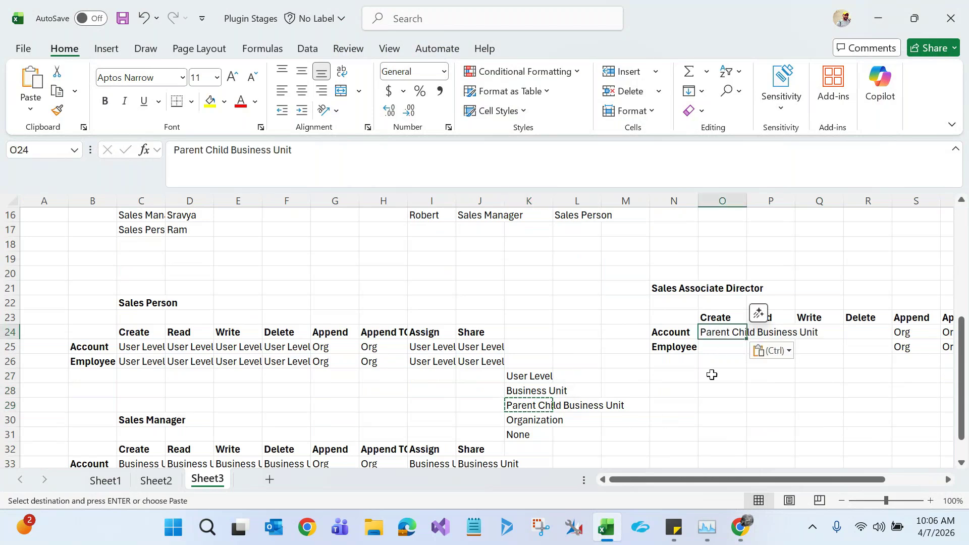
left_click_drag(688, 481, 712, 480)
left_click(701, 332)
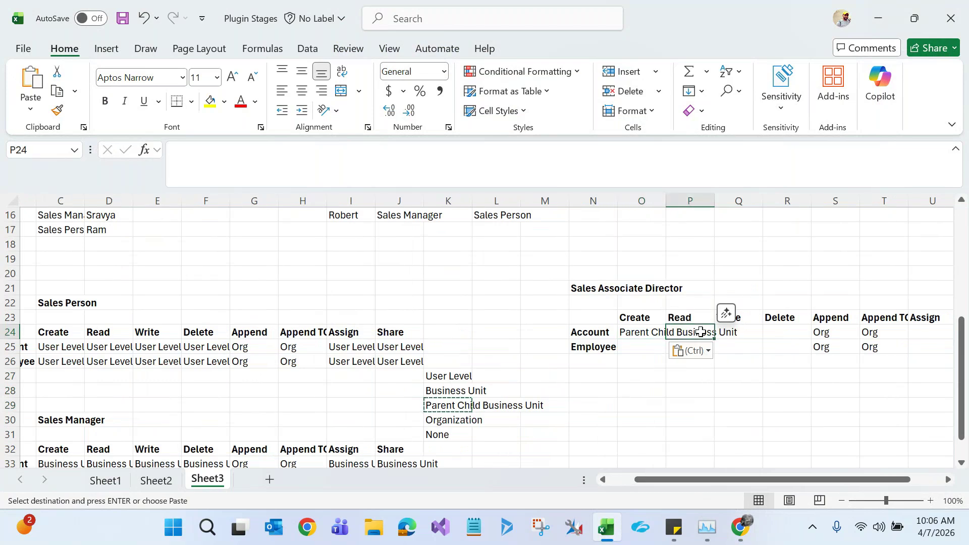
key("ctrl+v")
left_click(734, 332)
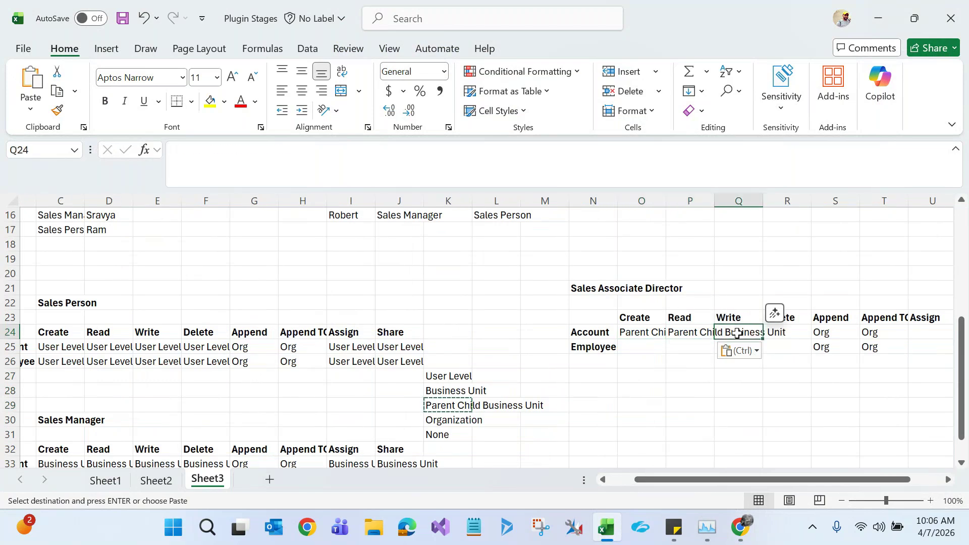
key("ctrl+v")
left_click(784, 333)
key("ctrl+v")
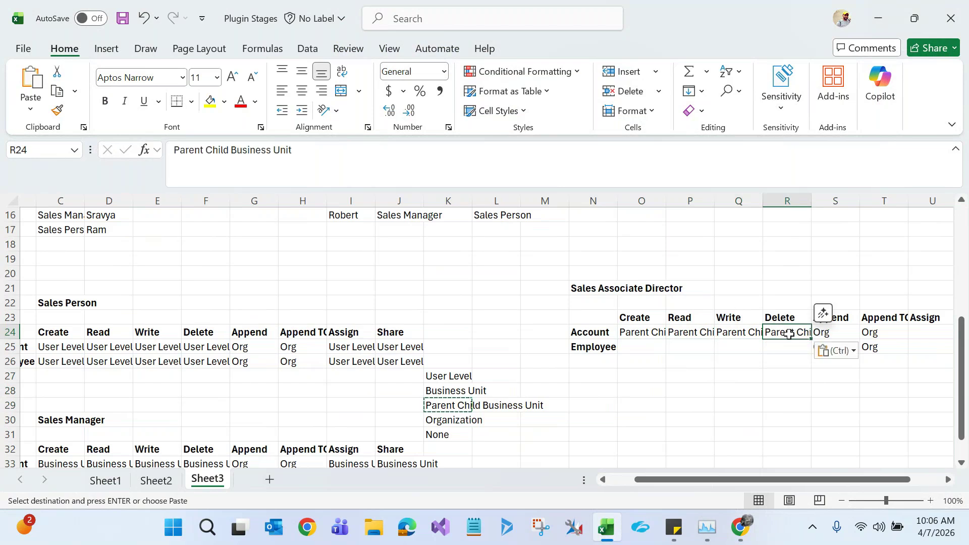
Fill the Employee row's Create, Read, Write and Delete cells (O25:R25) with "Parent Child Business Unit"
left_click(644, 346)
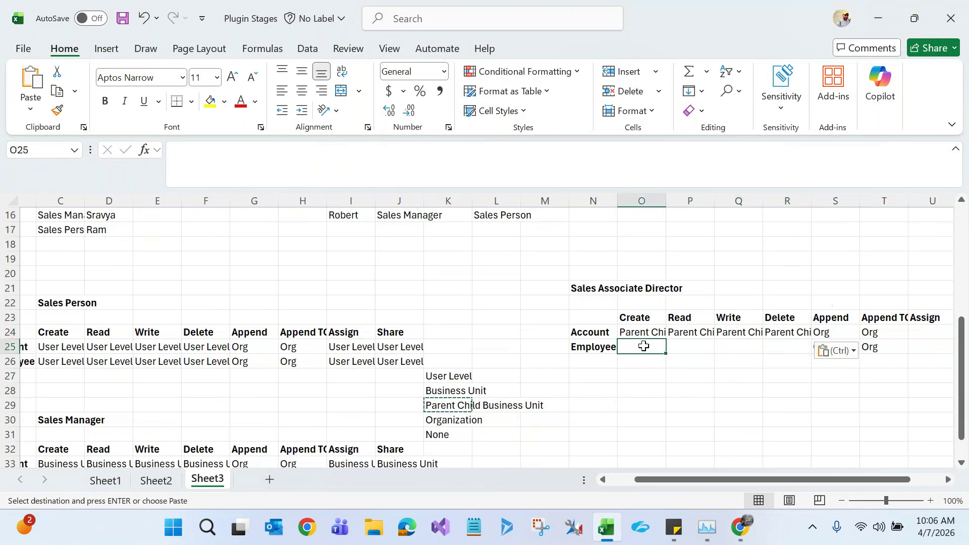
key("ctrl+v")
left_click(682, 347)
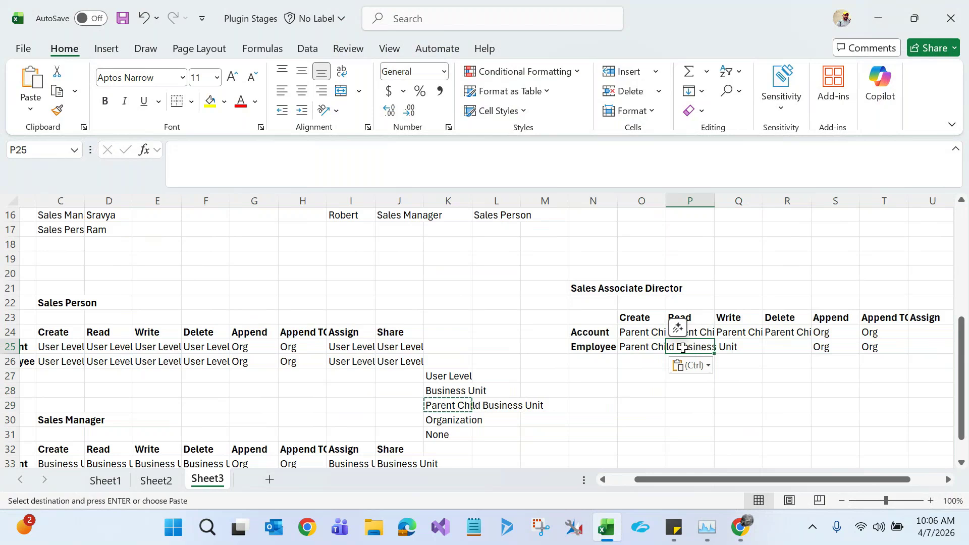
key("ctrl+v")
left_click(734, 347)
key("ctrl+v")
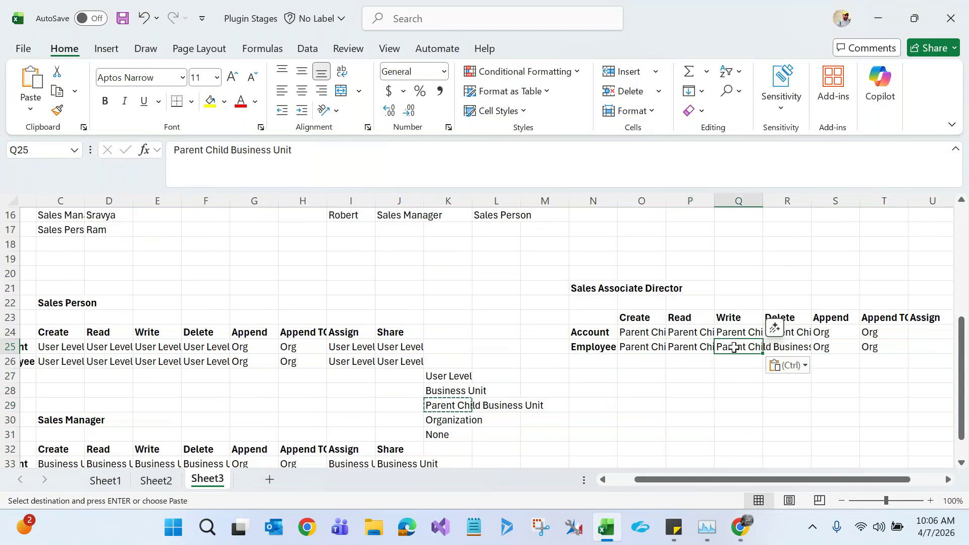
left_click(777, 347)
key("ctrl+v")
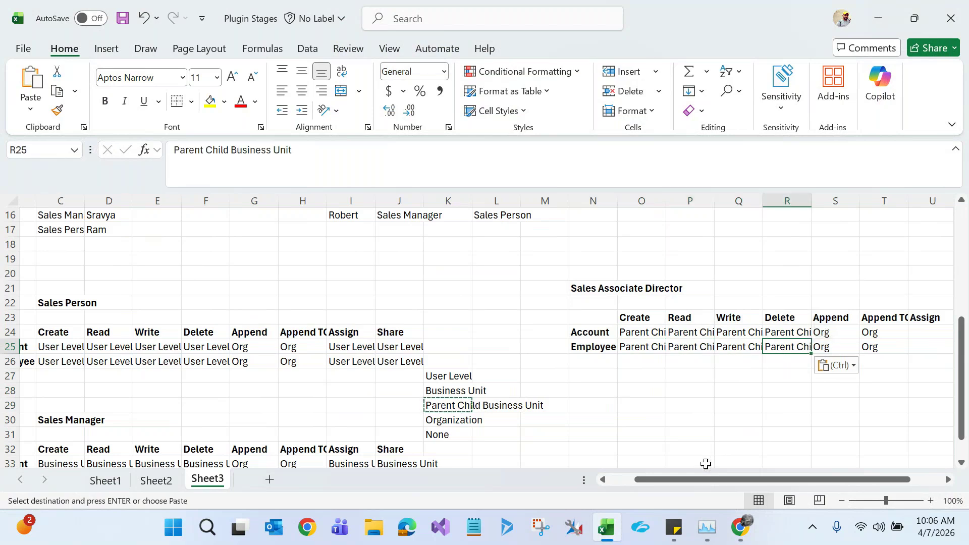
Fill the Assign and Share cells for Account and Employee (U24:V25) with "Parent Child Business Unit"
left_click_drag(702, 480, 767, 461)
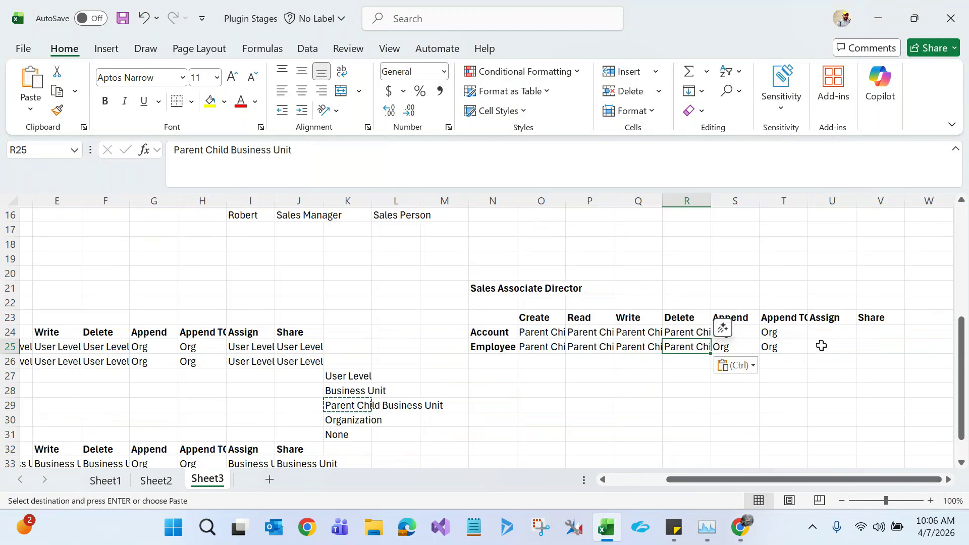
left_click(825, 334)
key("ctrl+v")
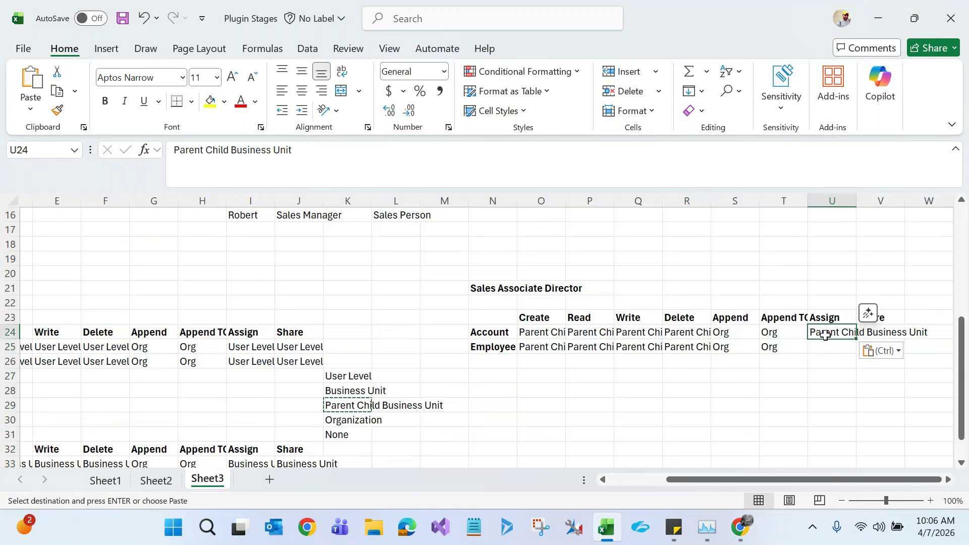
left_click(881, 330)
key("ctrl+v")
left_click(822, 347)
key("ctrl+v")
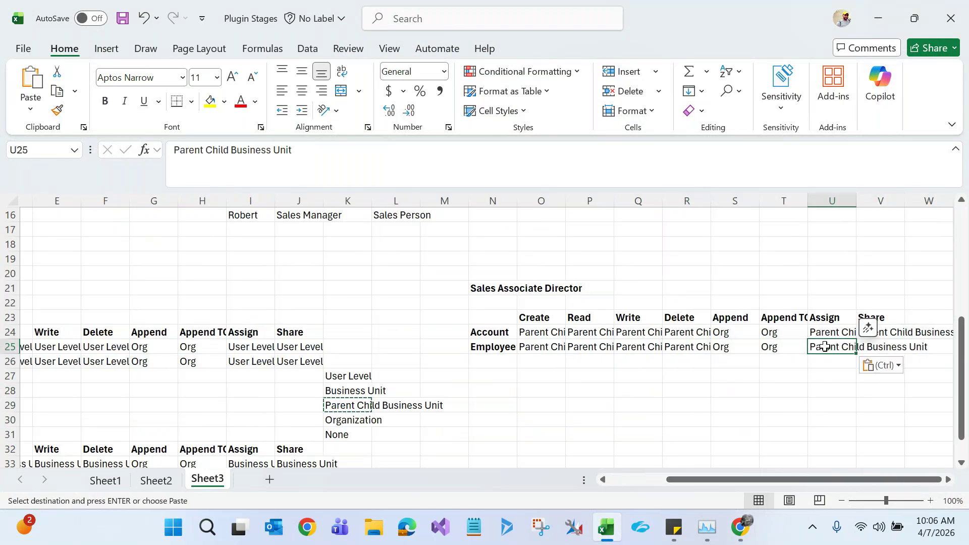
left_click(881, 347)
key("ctrl+v")
left_click(789, 396)
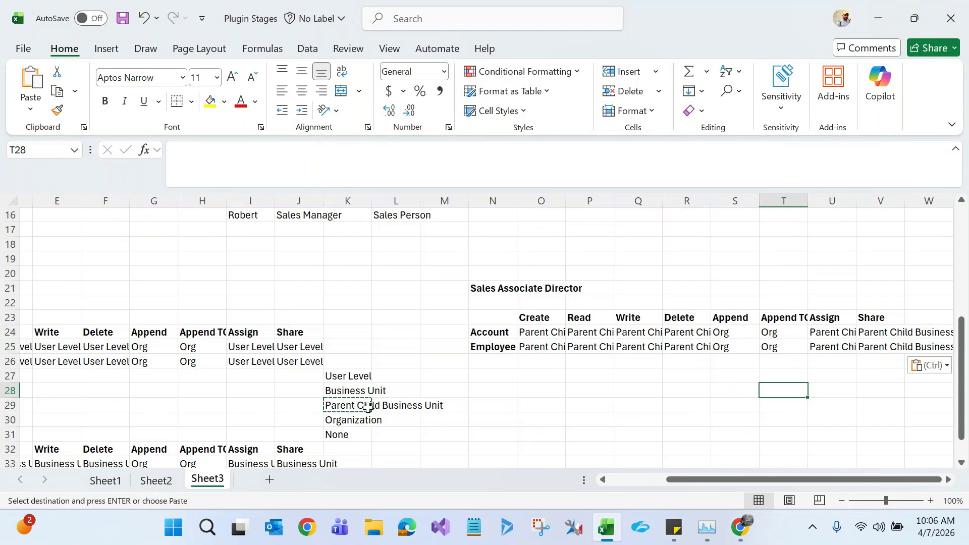
Widen column C of the business unit chart to fit its role titles
left_click(504, 287)
left_click(643, 477)
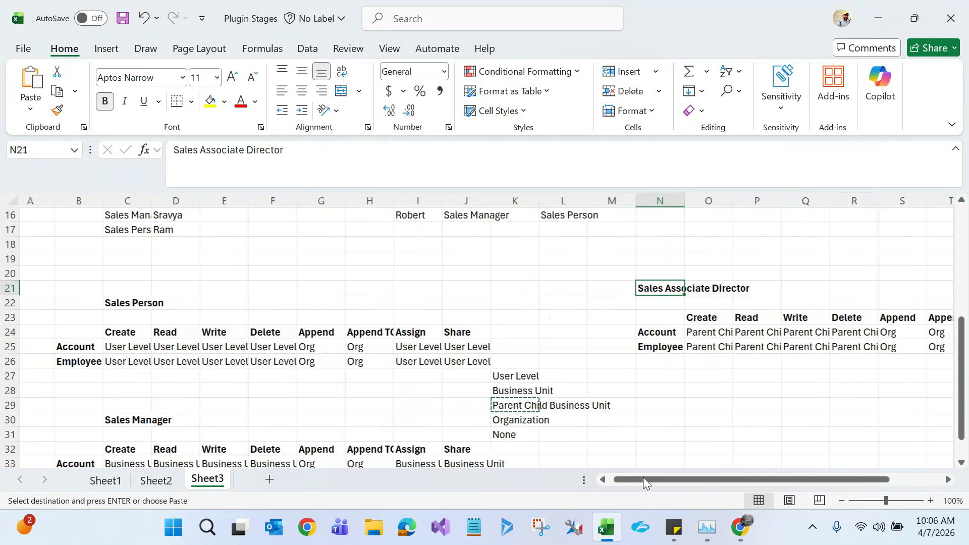
left_click_drag(962, 358, 962, 260)
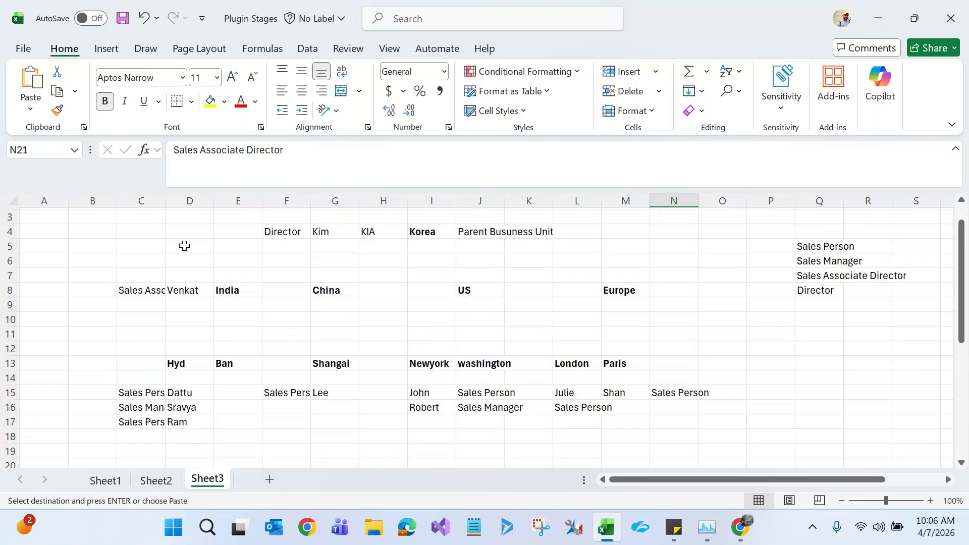
left_click_drag(165, 207, 165, 204)
double_click(165, 204)
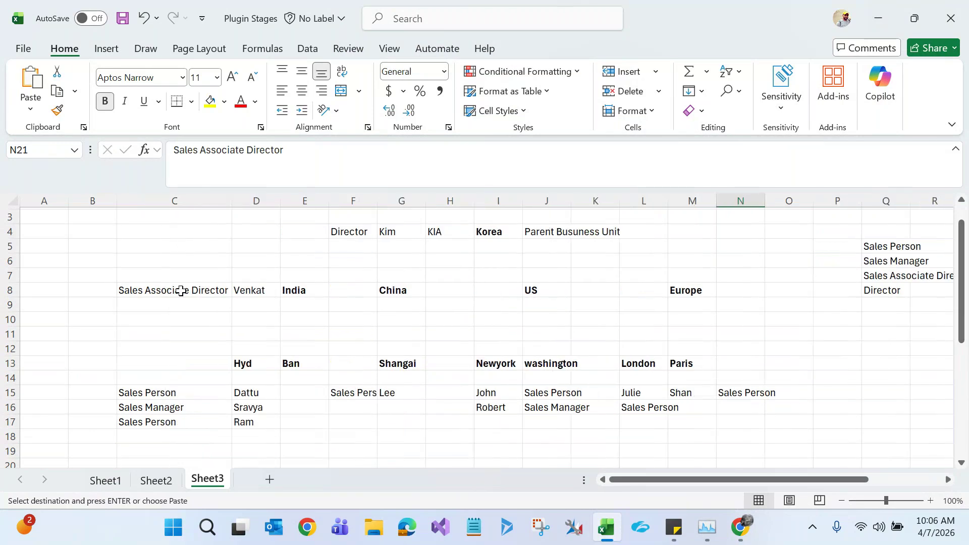
Compare the India unit's Sales Associate Director entry in row 8 with the role's Account Create level in O24
left_click(180, 289)
left_click(265, 290)
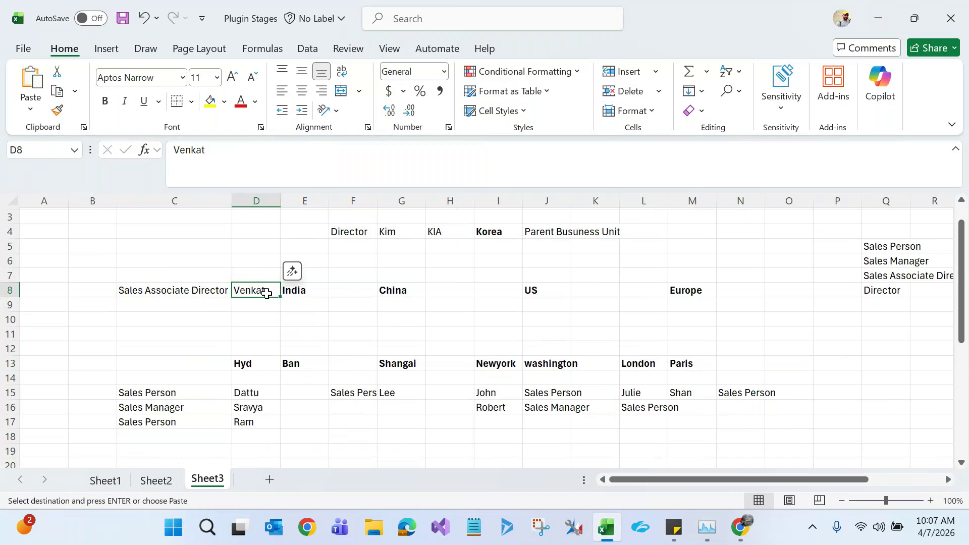
left_click(290, 291)
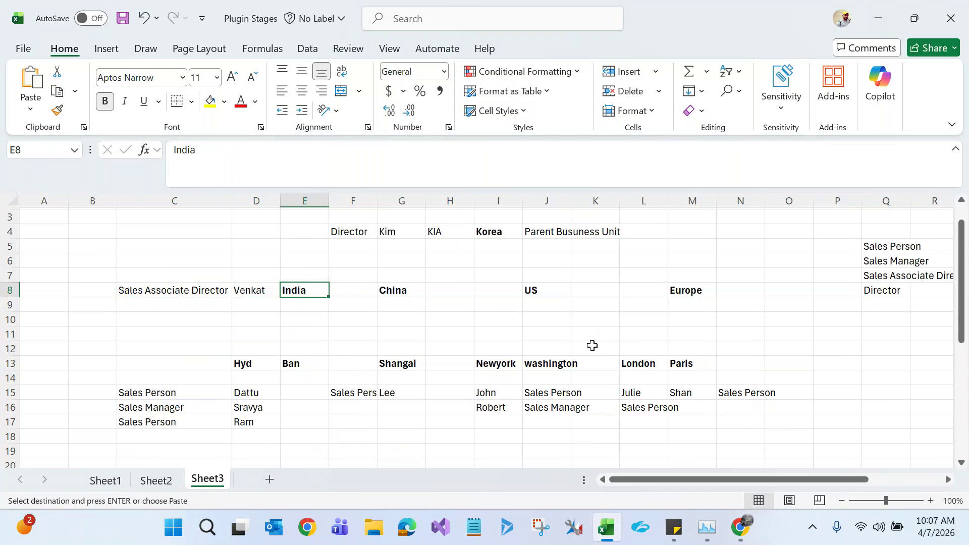
left_click_drag(965, 319, 965, 378)
left_click(788, 416)
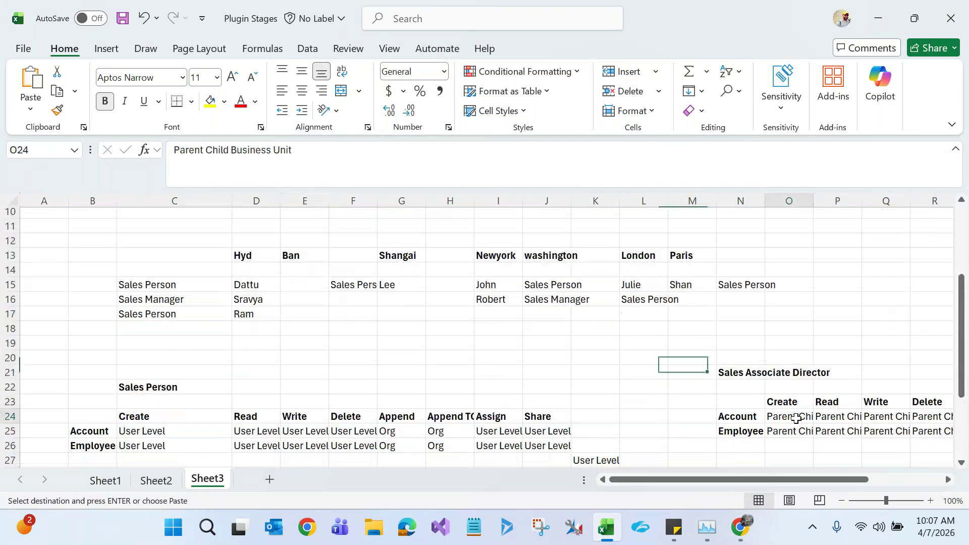
left_click_drag(173, 150, 298, 148)
left_click_drag(965, 363, 964, 291)
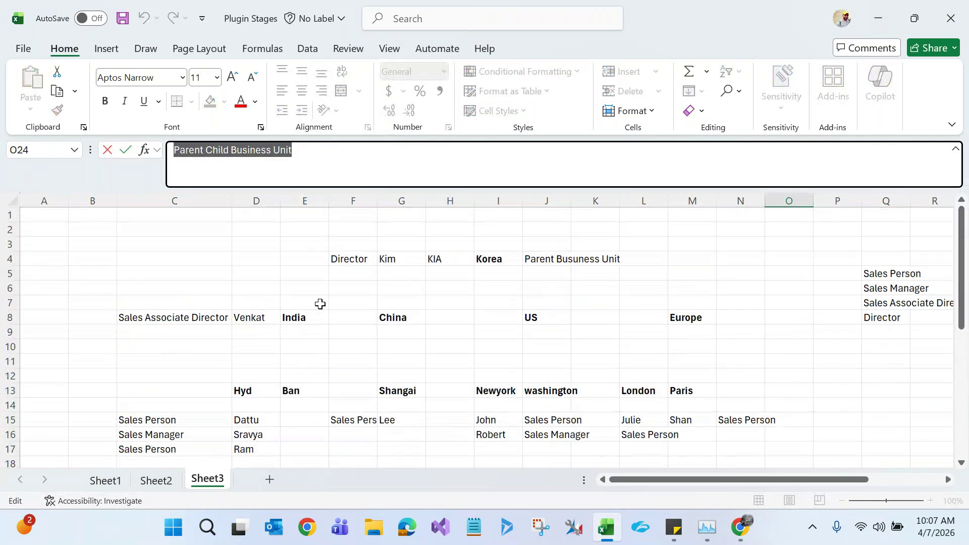
Examine the Sales Associate Director's position in the India unit and its child units Hyd and Ban
left_click(266, 317)
left_click(176, 318)
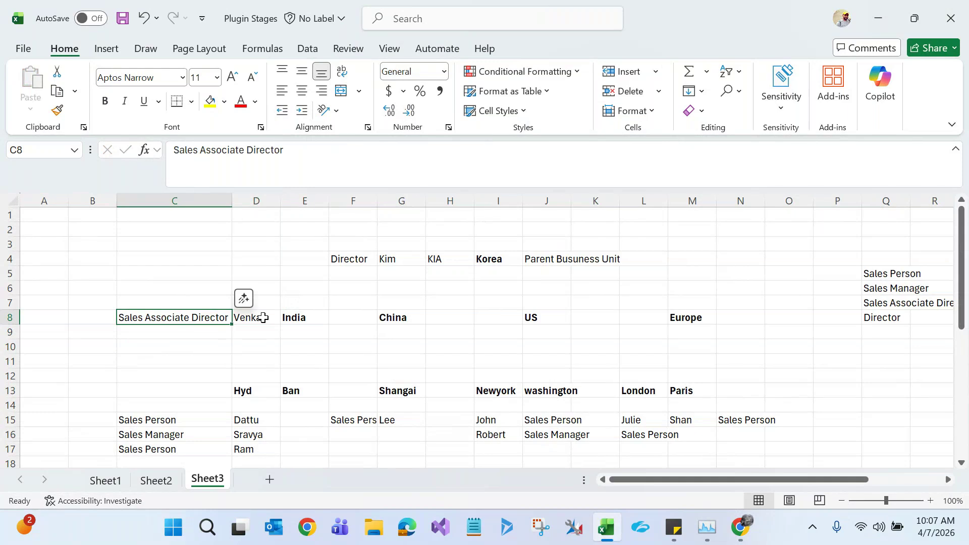
left_click(299, 318)
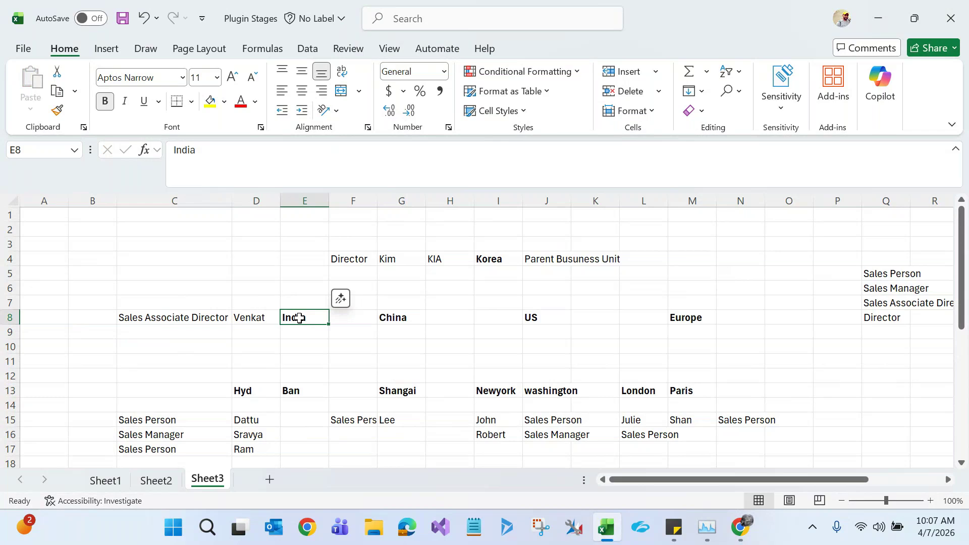
left_click(247, 389)
left_click(302, 389)
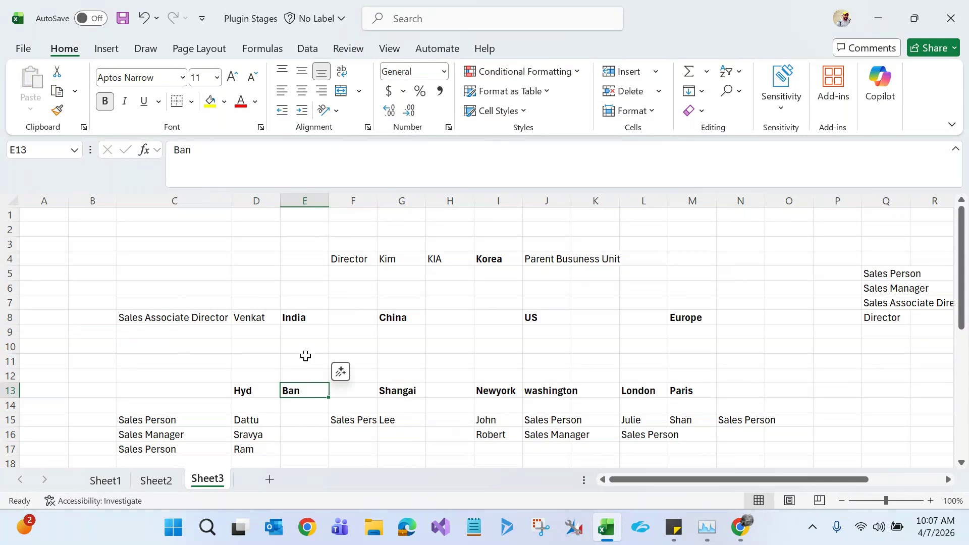
left_click(297, 317)
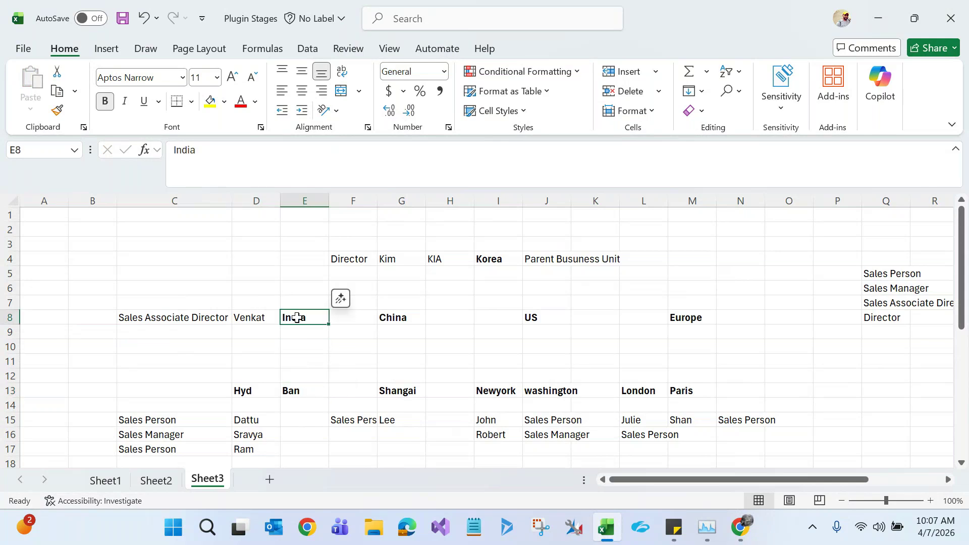
left_click(252, 392)
left_click(298, 388)
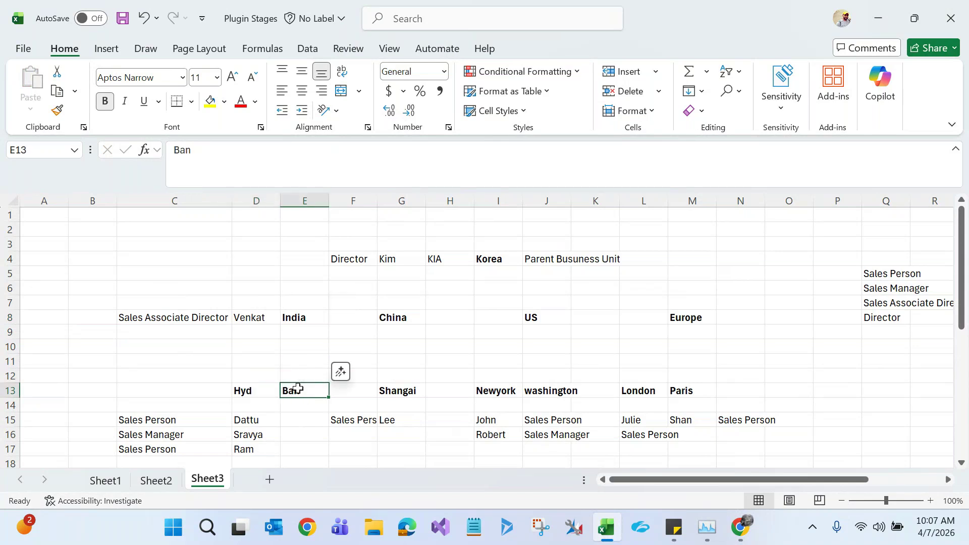
Enter two employees' first names beneath the Ban unit in cells E15 and E16
left_click(307, 419)
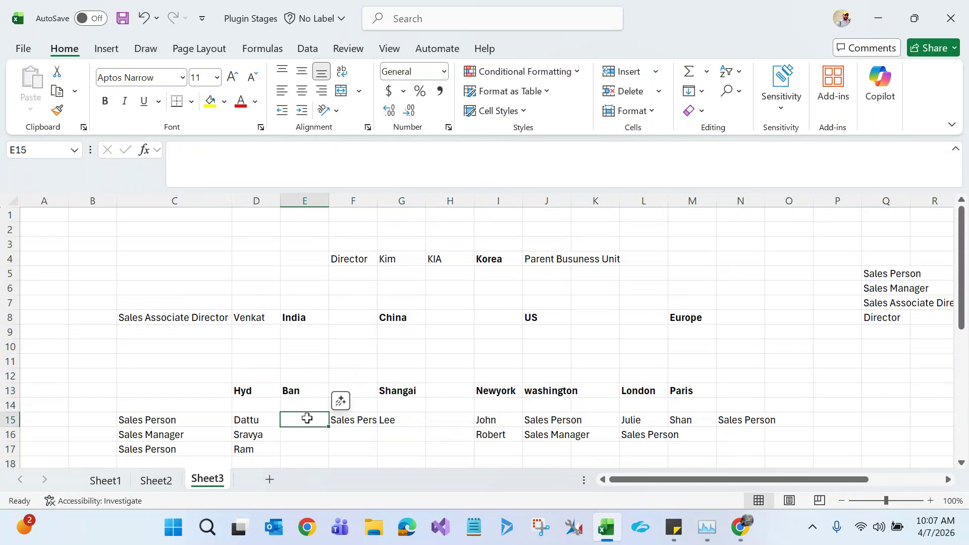
type("Sarat")
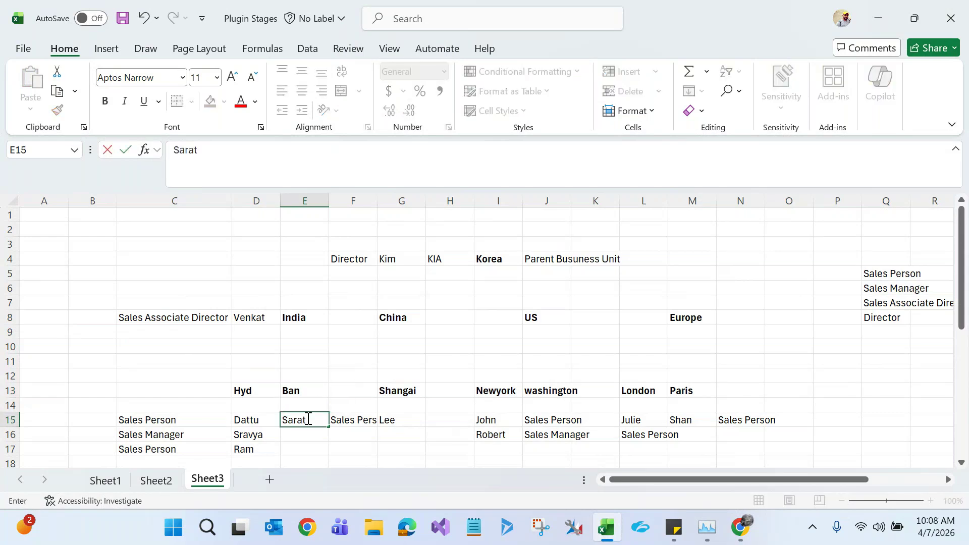
type("h")
left_click(305, 433)
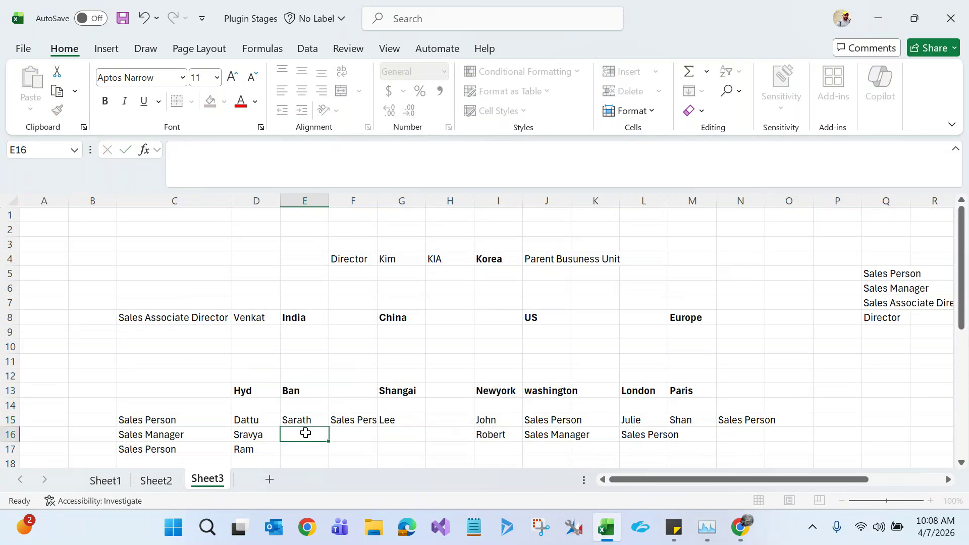
type("Kiran")
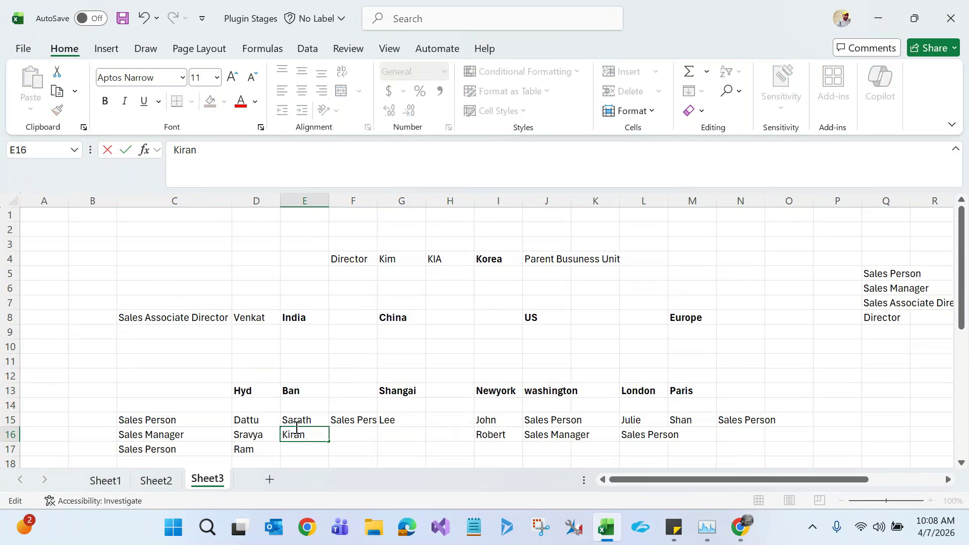
left_click(247, 376)
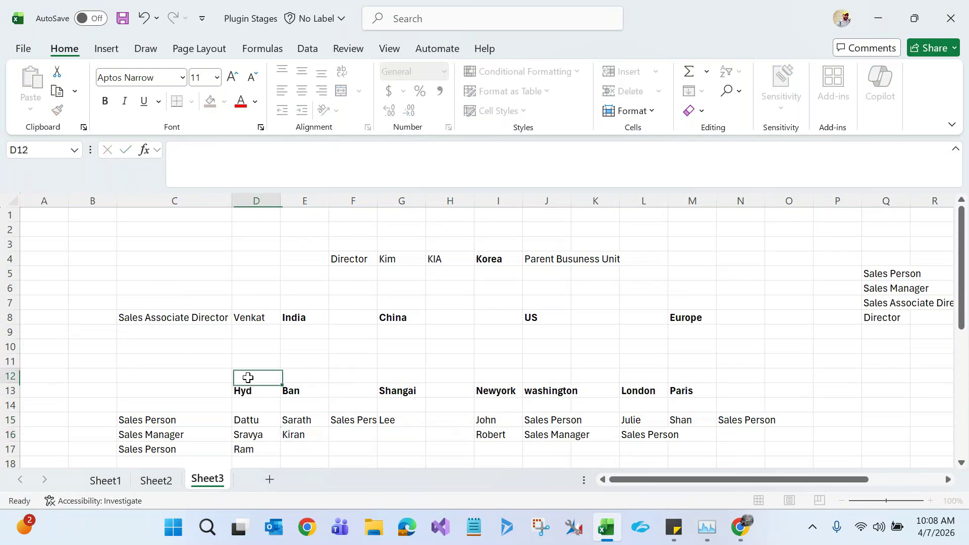
Review the Account row's Create privilege in the Sales Associate Director table
left_click_drag(962, 277, 963, 352)
left_click(787, 407)
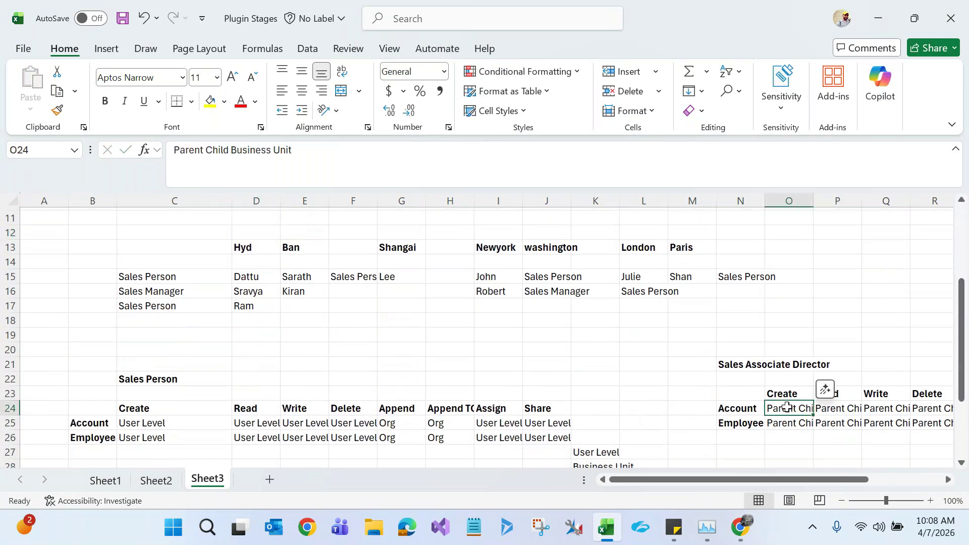
left_click(739, 407)
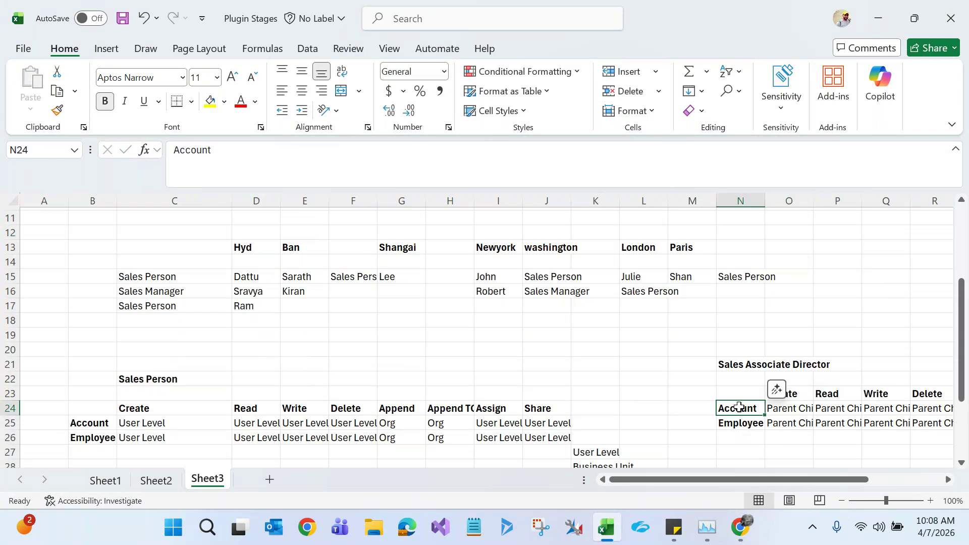
left_click(799, 393)
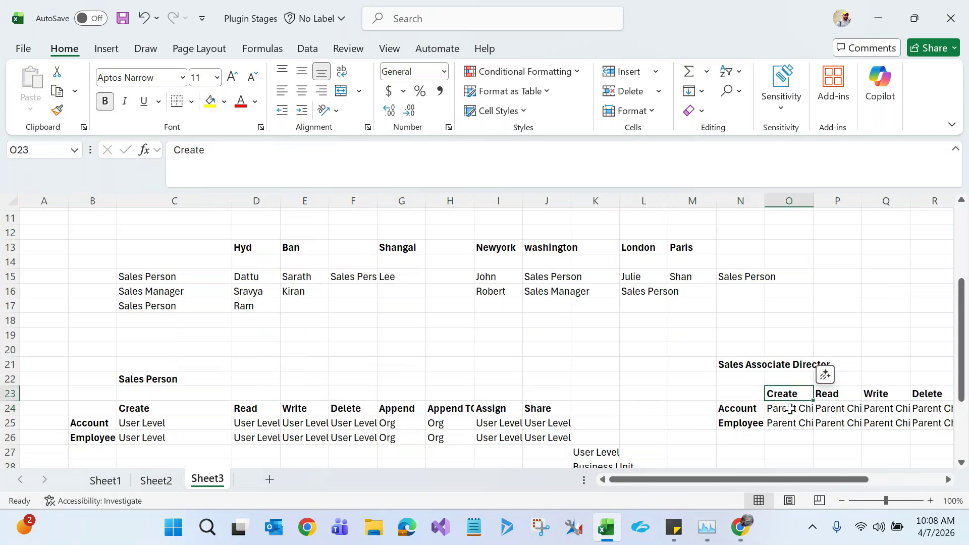
left_click(790, 409)
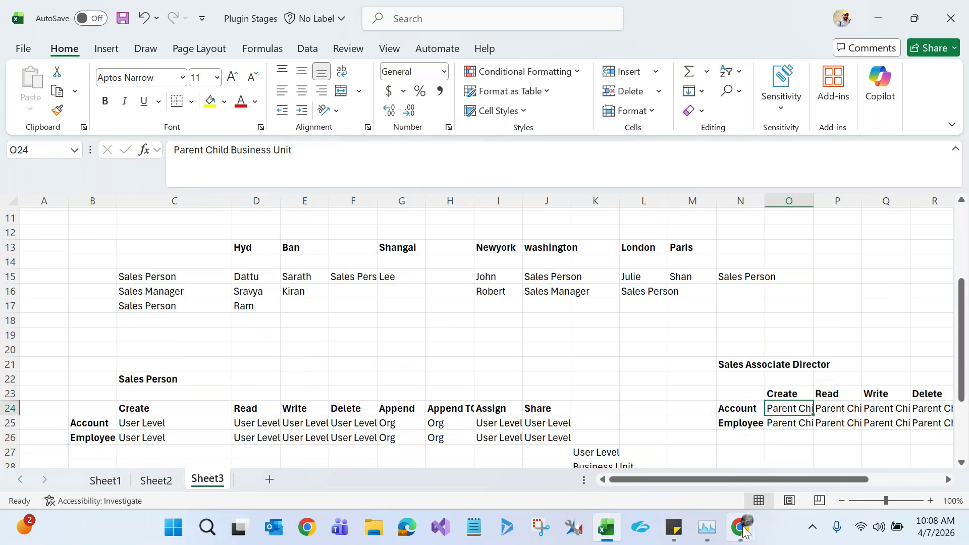
Switch to the Sales Trail app in Chrome, open the Accounts list and check which user is signed in
mouse_move(743, 530)
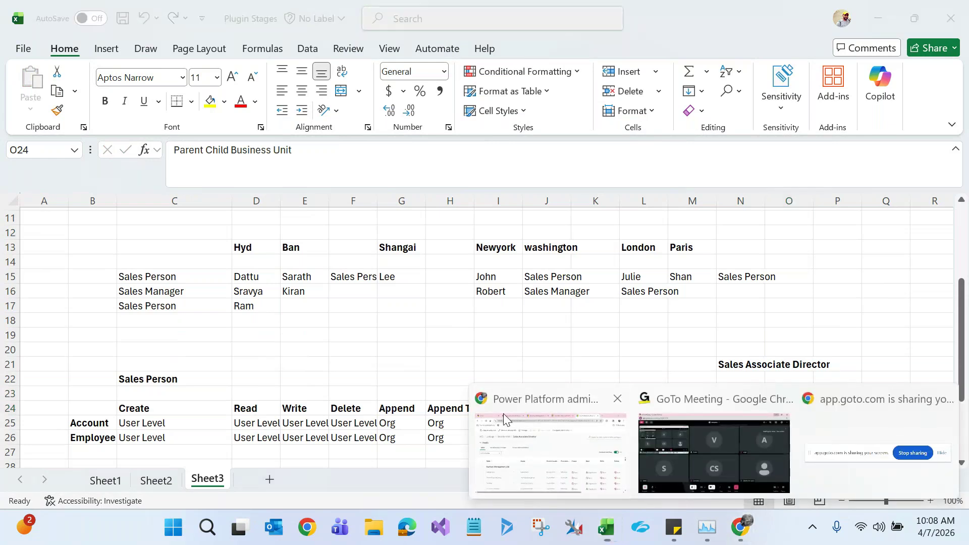
left_click(503, 414)
left_click(233, 28)
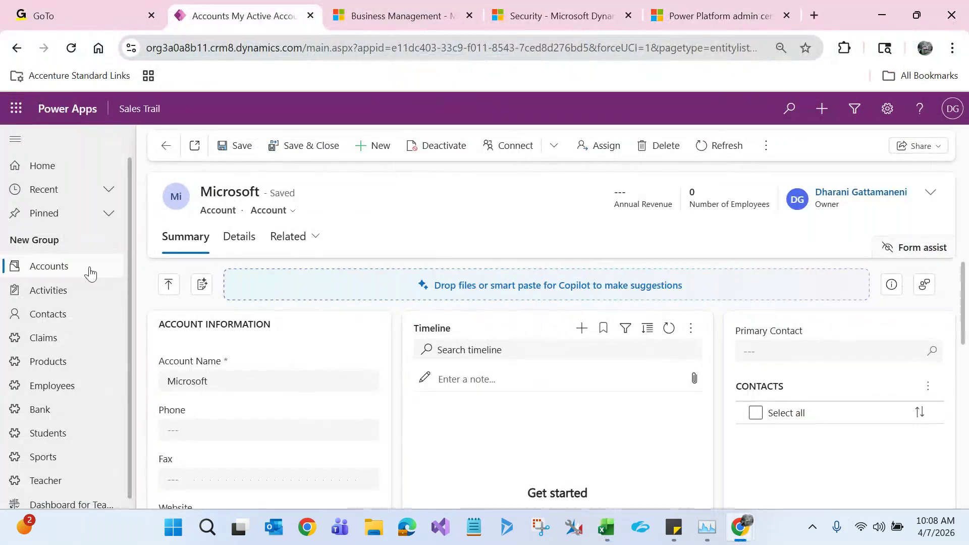
left_click(91, 272)
left_click(951, 109)
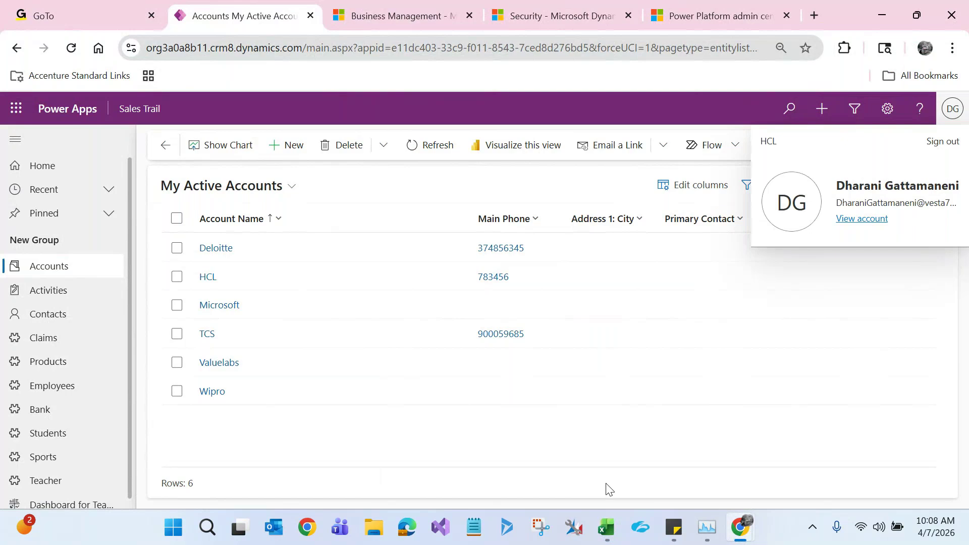
left_click(557, 438)
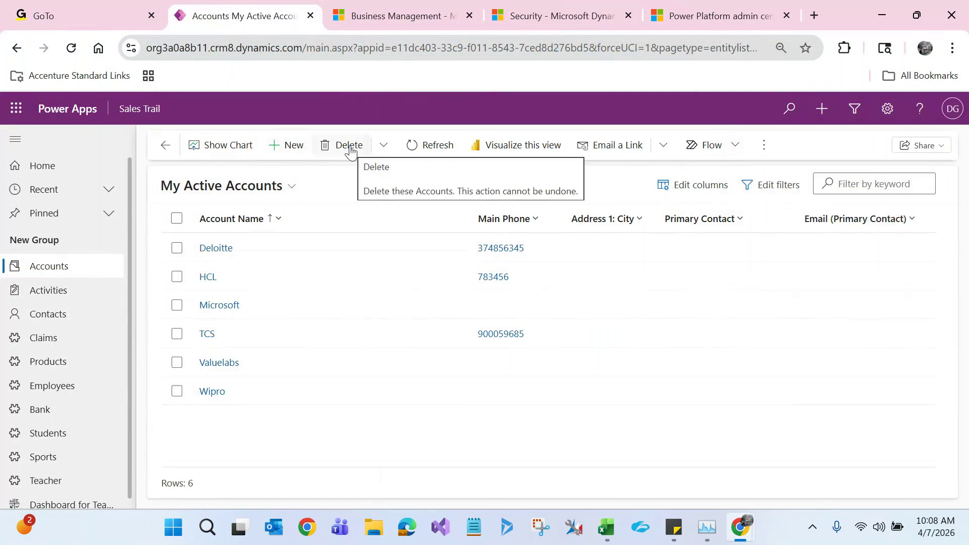
key("alt+Tab")
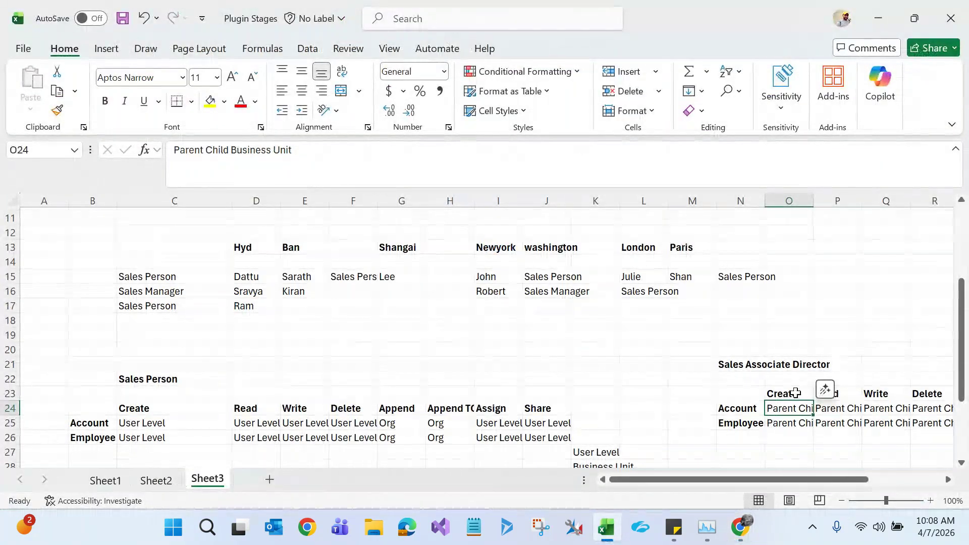
key("alt+Tab")
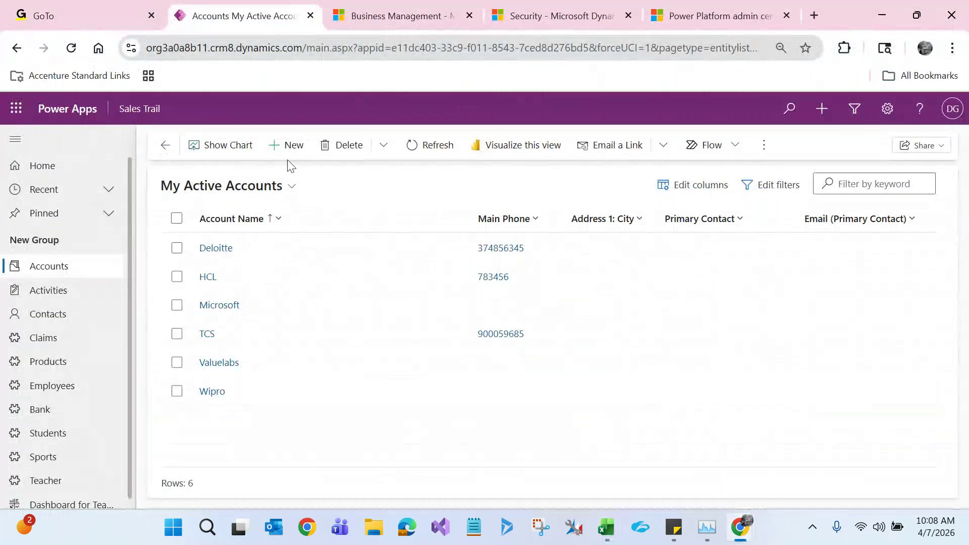
Start a new account named Oracle and expand its header fields to show the Owner lookup
left_click(285, 146)
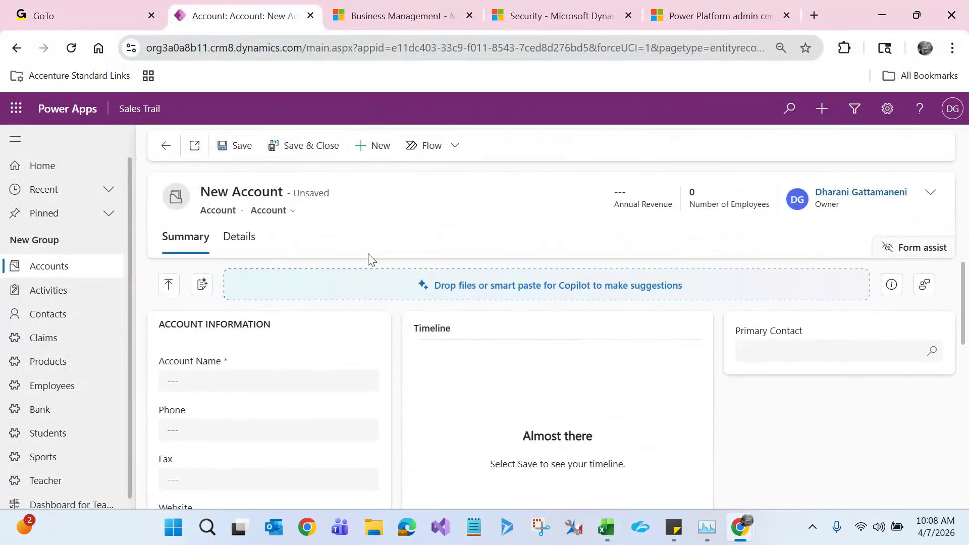
left_click(246, 378)
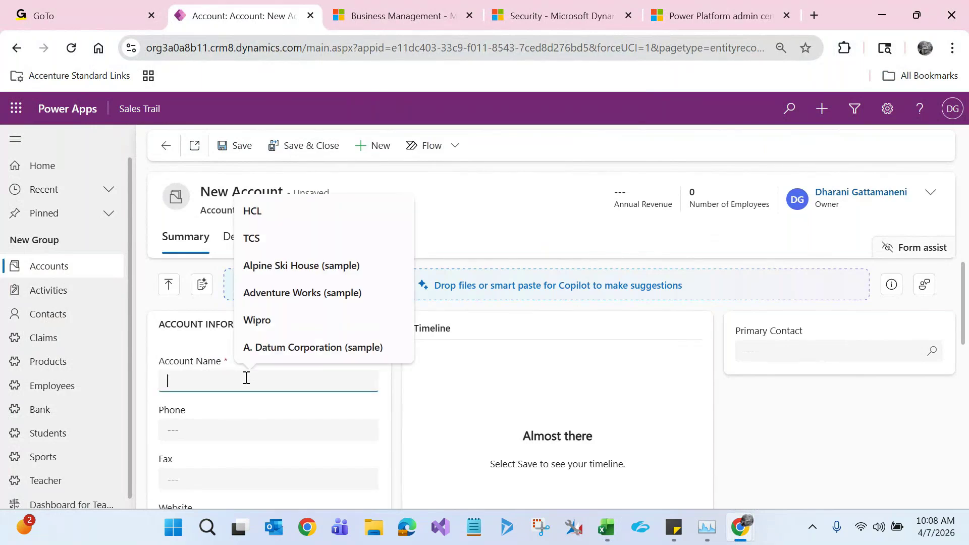
type("Oracle")
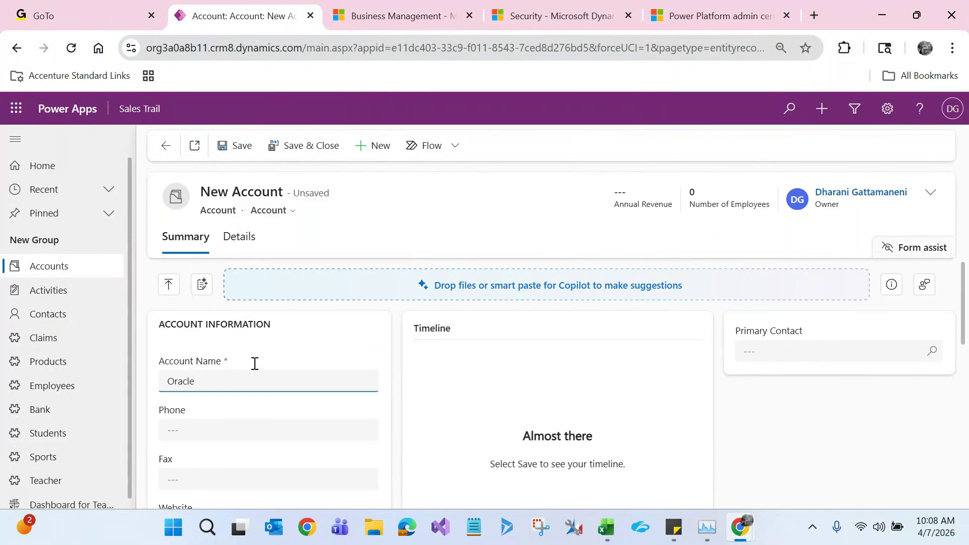
left_click(398, 232)
left_click(930, 192)
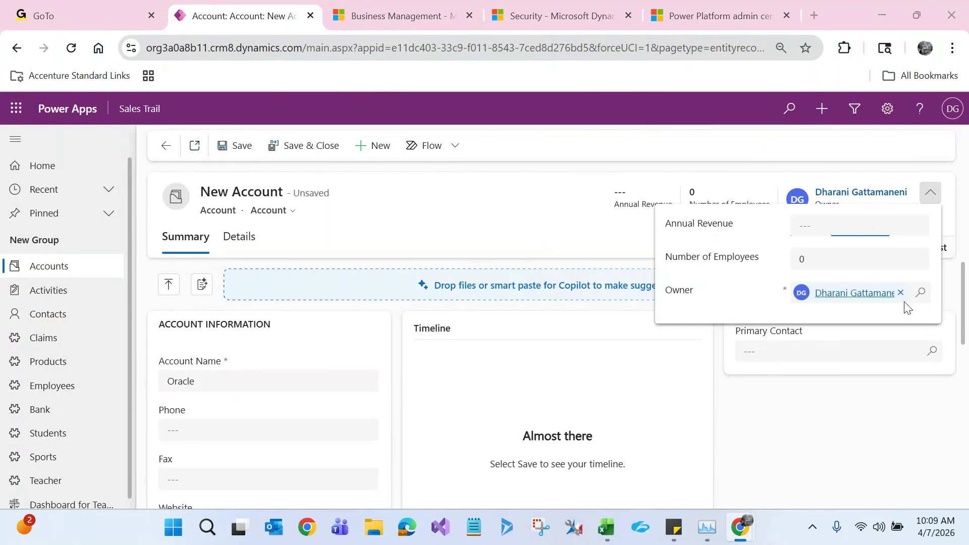
Switch back to Excel and review the India unit's director and the Hyd employees as possible record owners
key("alt+Tab")
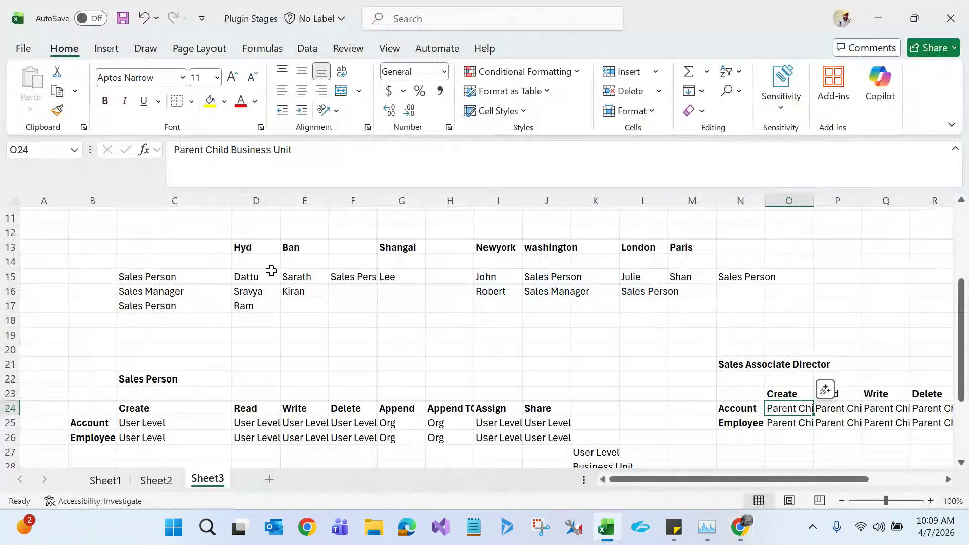
left_click_drag(962, 323, 961, 278)
left_click(255, 281)
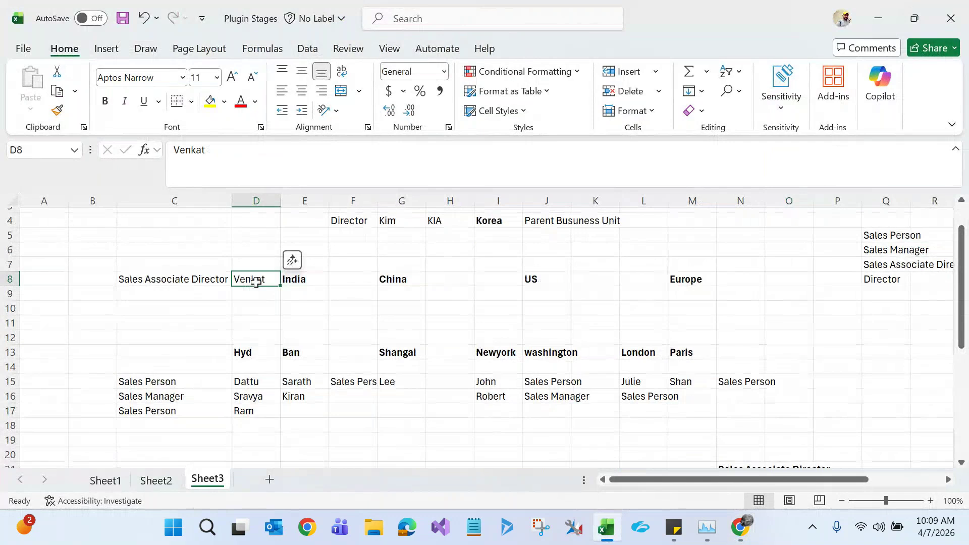
left_click(246, 377)
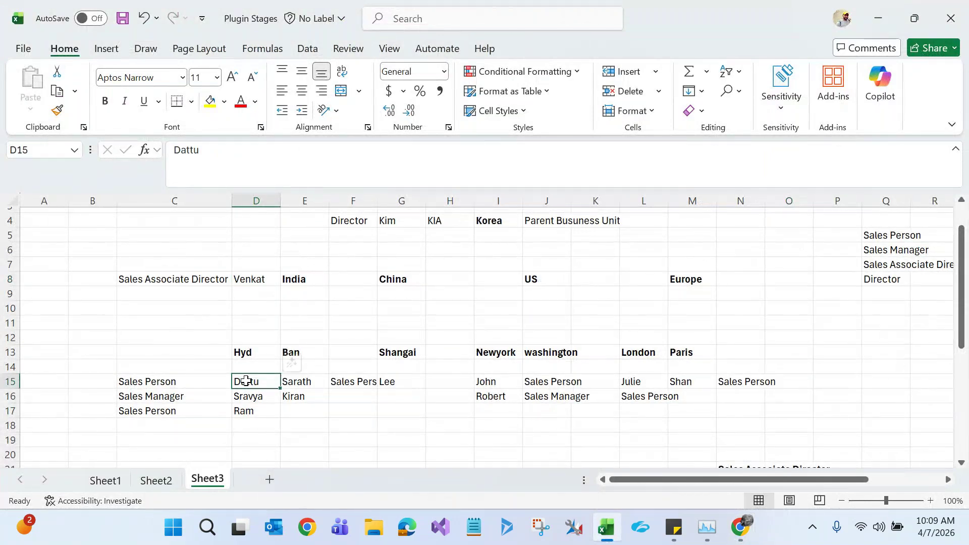
left_click(247, 394)
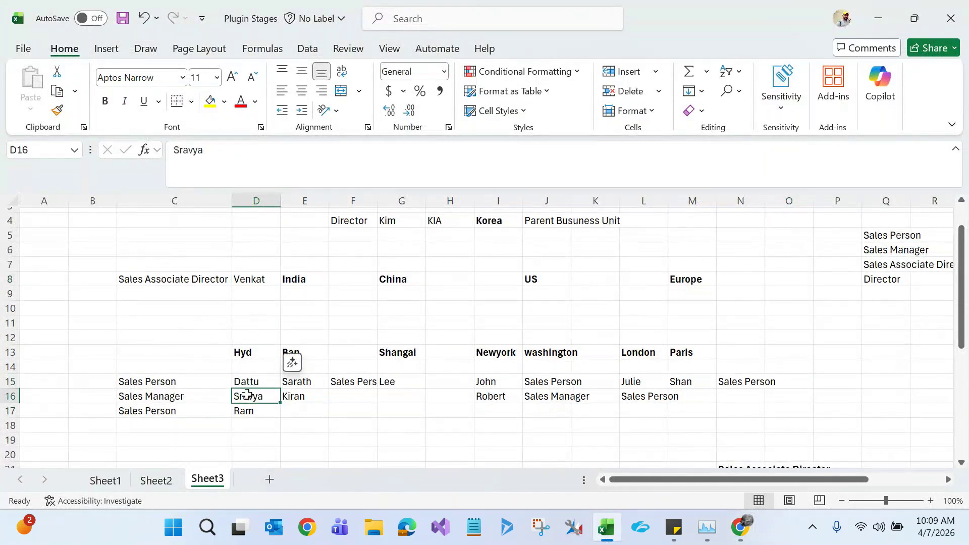
Review the India unit's Sales Associate Director together with the two Ban employees as possible record owners
left_click(255, 280)
left_click(300, 380)
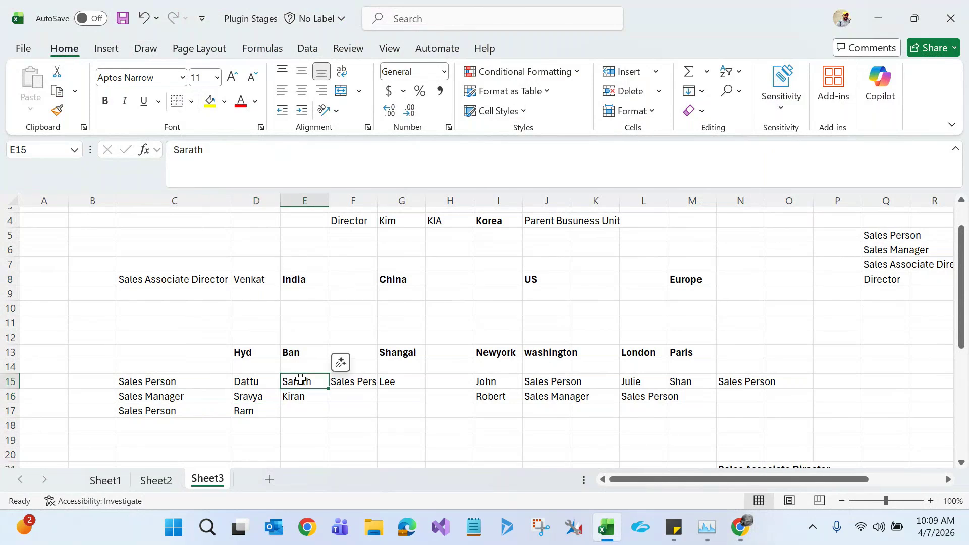
left_click(255, 281)
left_click(294, 397)
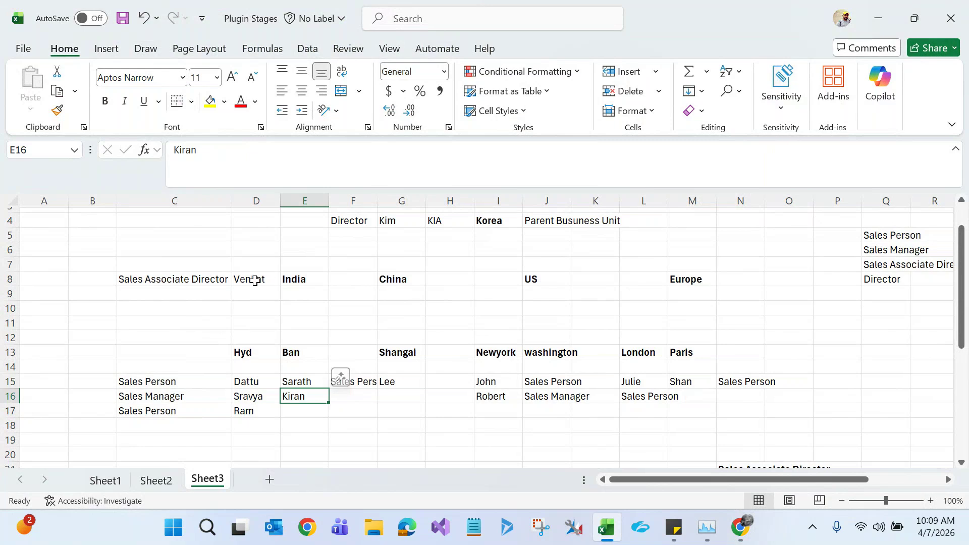
left_click(297, 275)
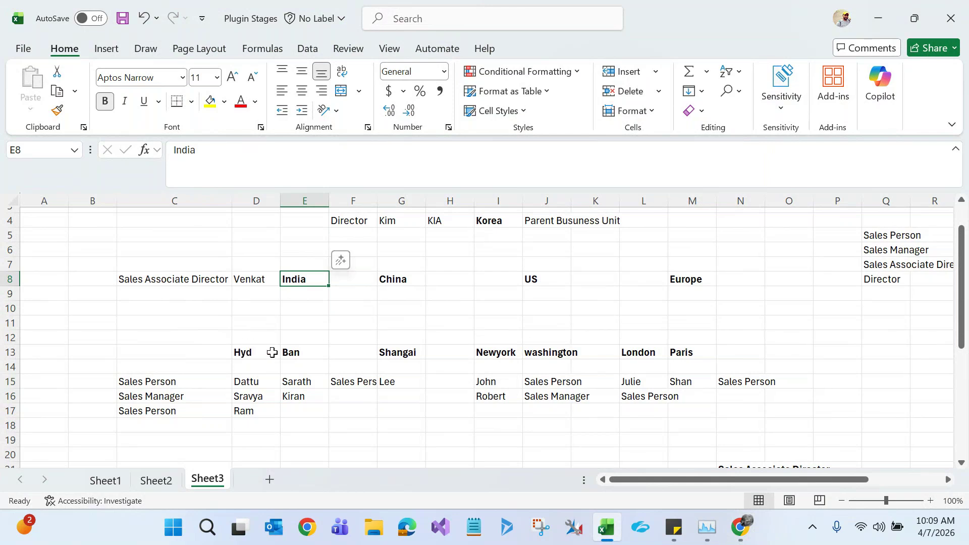
left_click(249, 278)
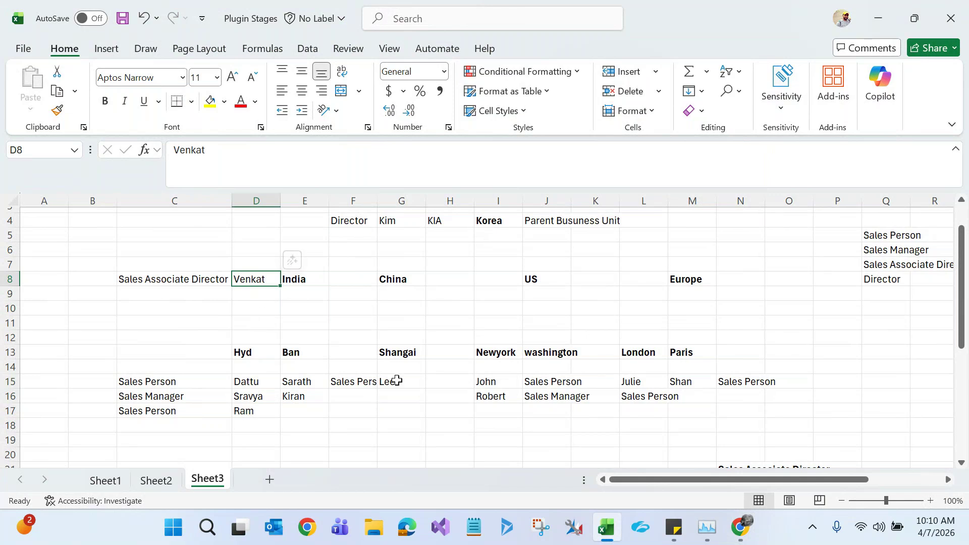
Check the Shangai employee against the Account row's Create privilege in the Sales Associate Director table
left_click(397, 380)
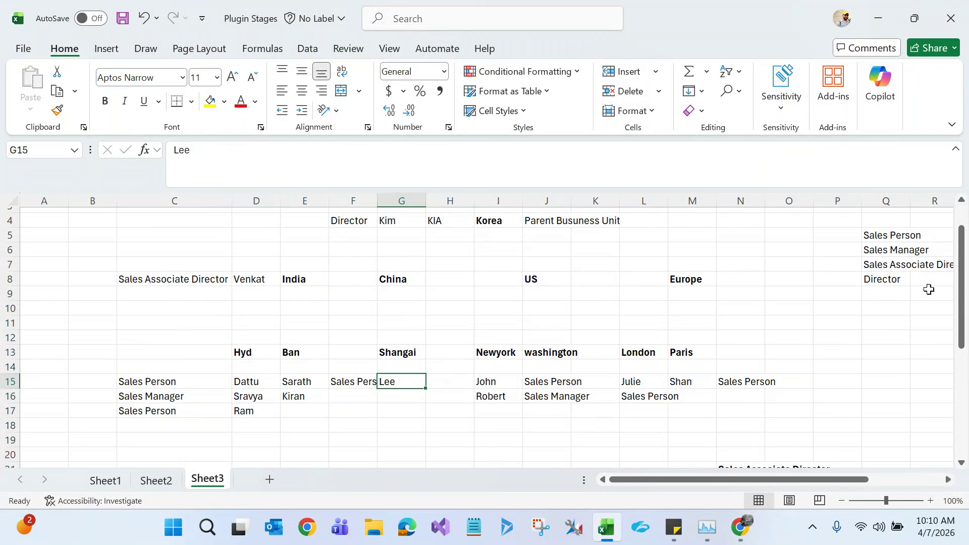
left_click_drag(963, 298, 963, 342)
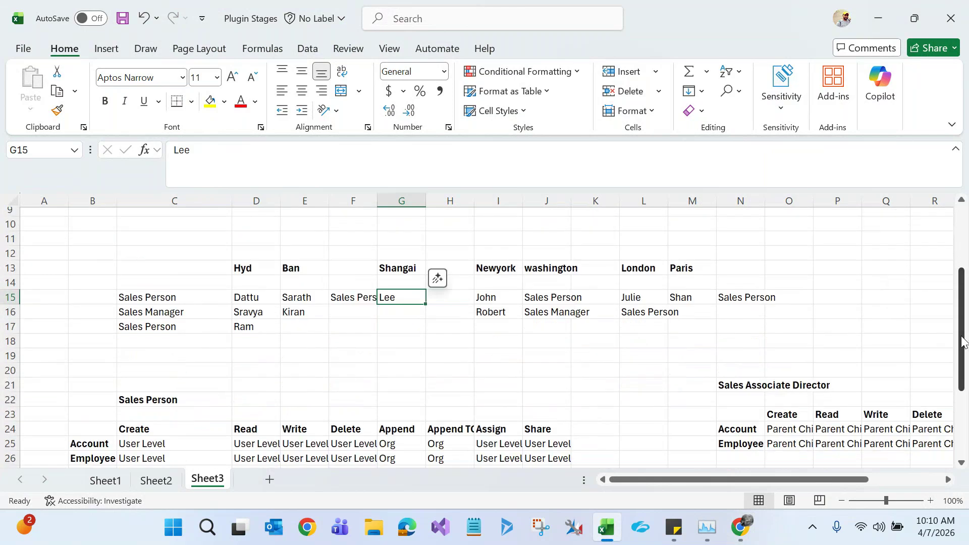
left_click(727, 382)
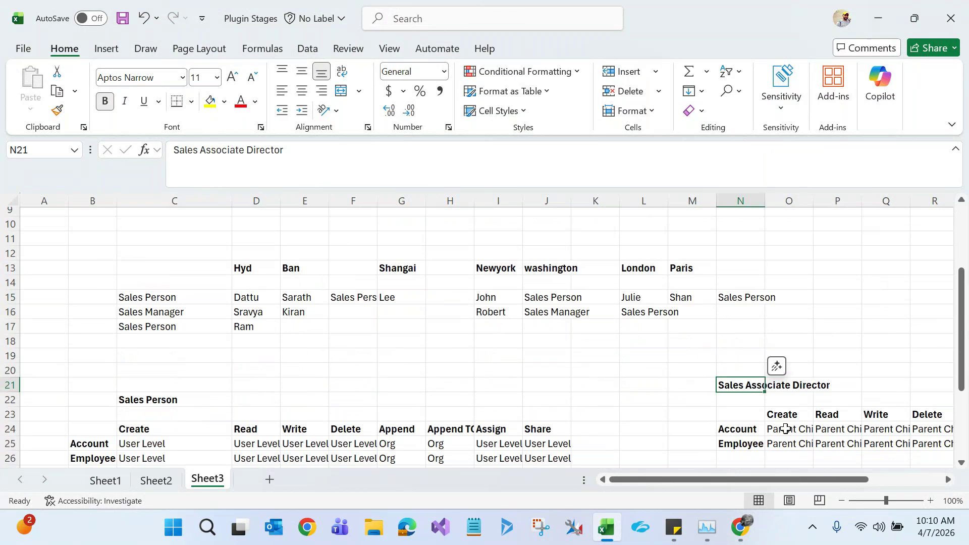
left_click(782, 428)
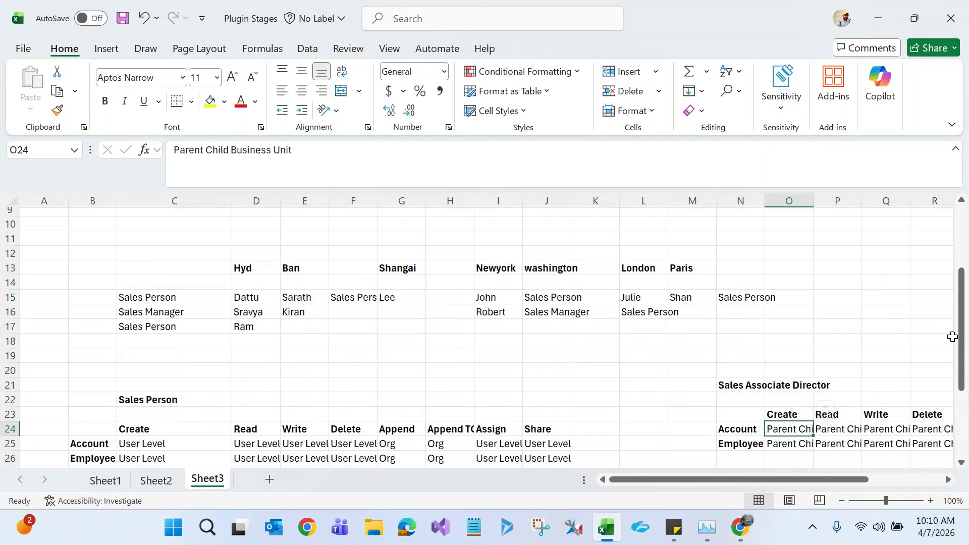
Compare the India unit with the China unit's Shangai employee and the employees in Newyork, London and Paris
left_click_drag(963, 339, 963, 280)
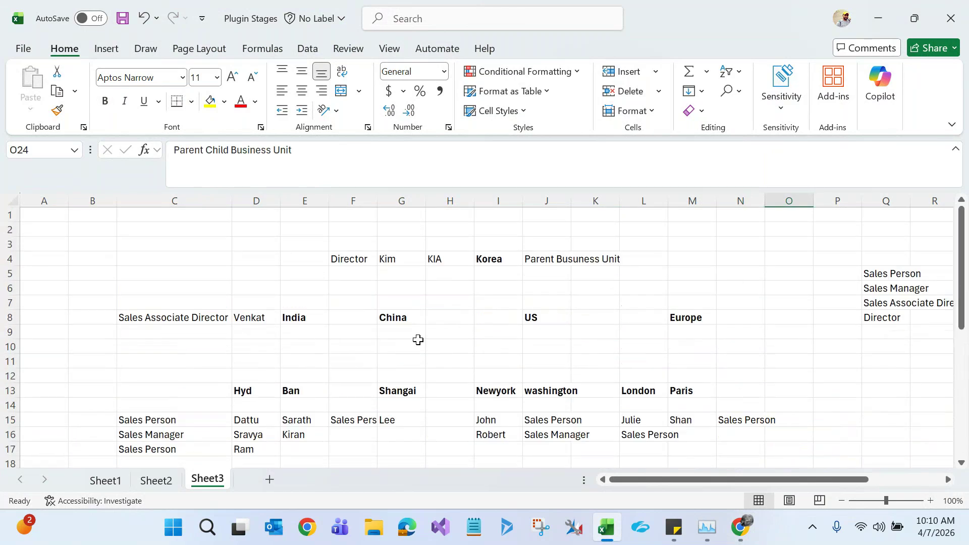
left_click(318, 321)
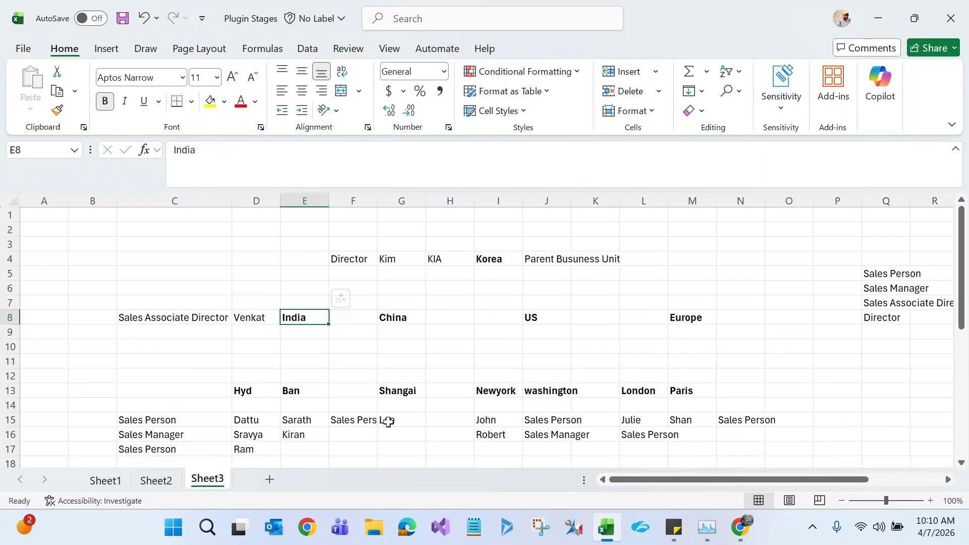
left_click(386, 419)
left_click(399, 392)
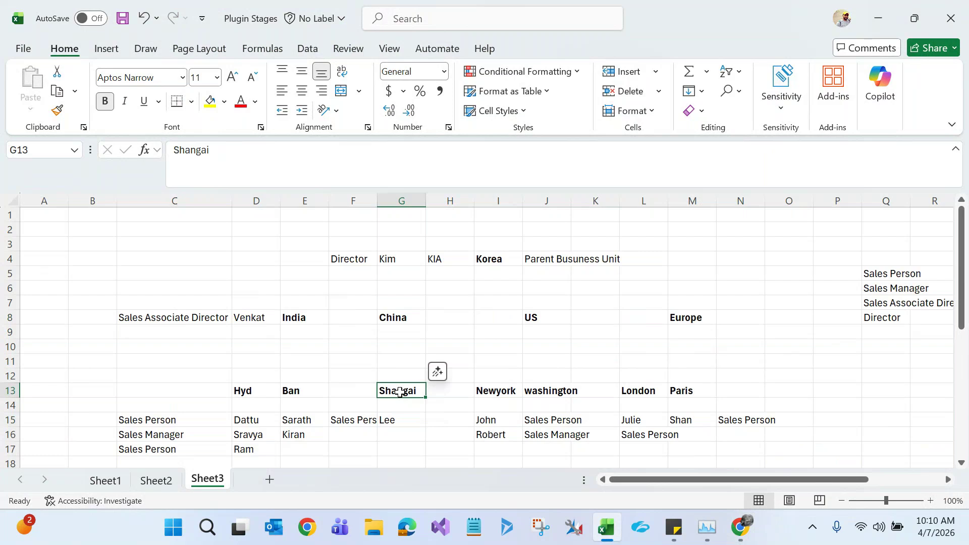
left_click(401, 317)
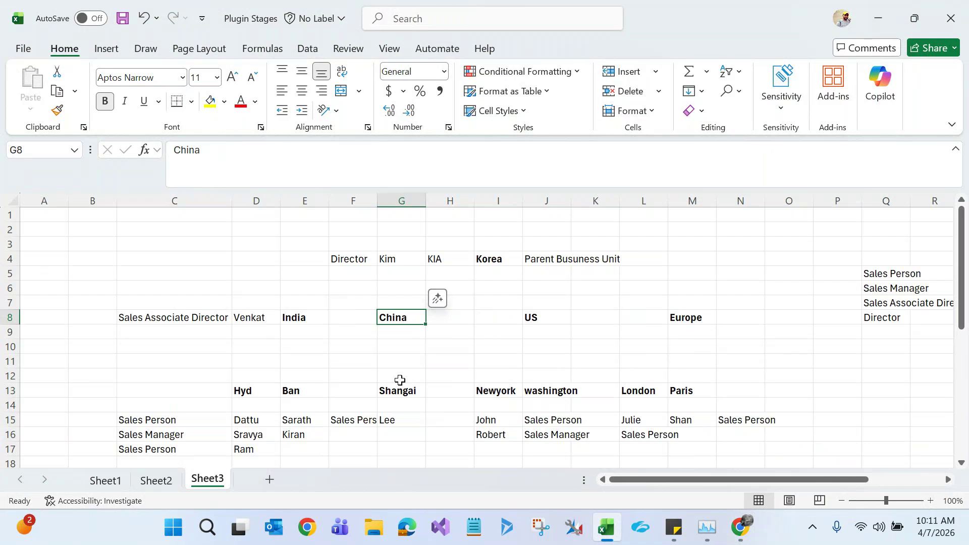
left_click(395, 420)
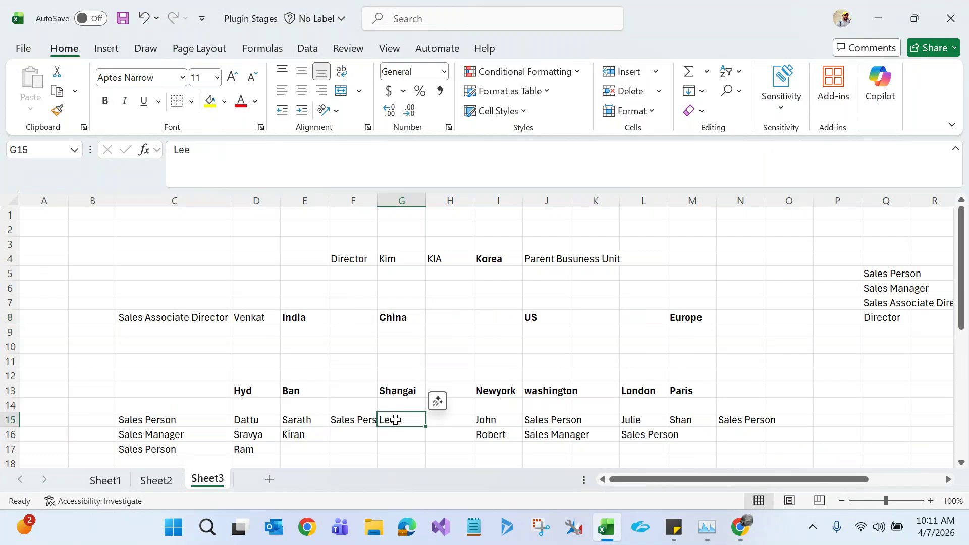
left_click(487, 421)
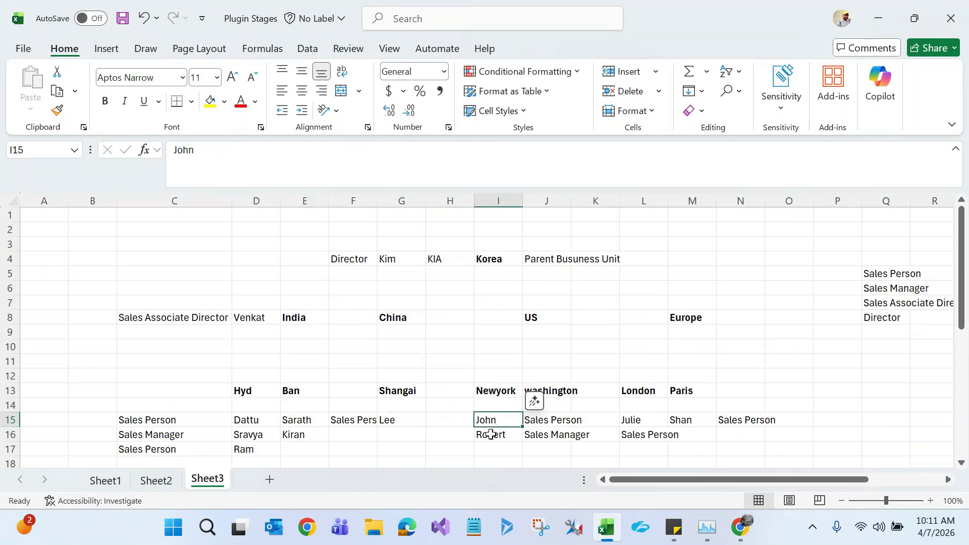
left_click(635, 420)
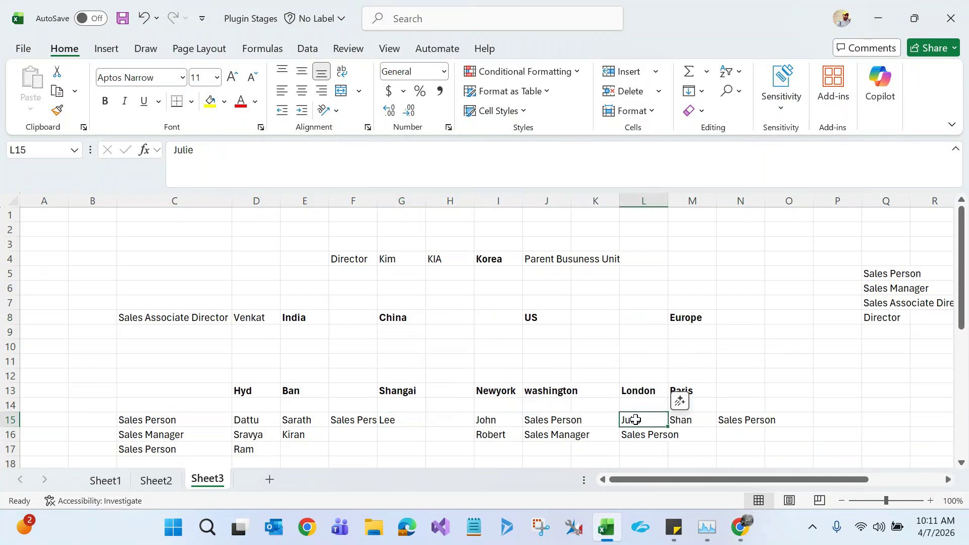
left_click(681, 420)
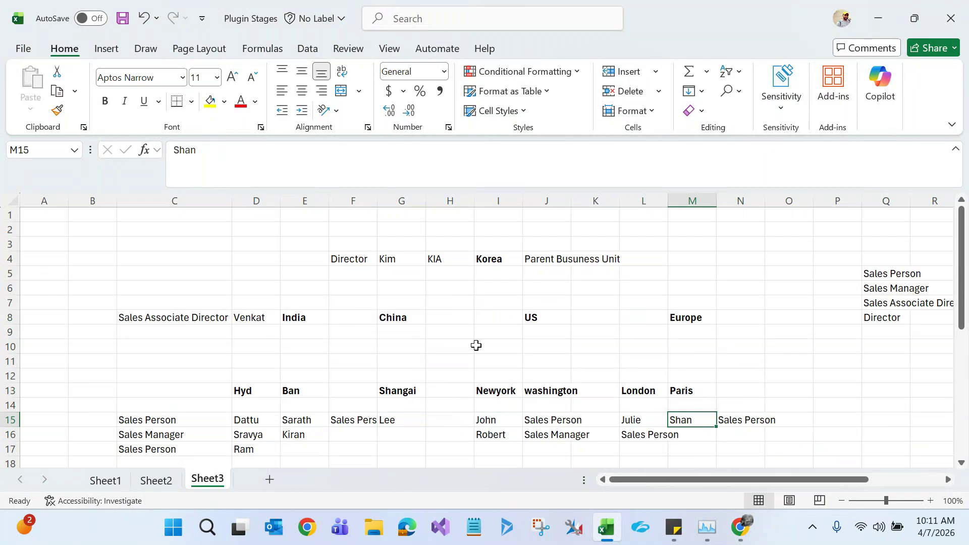
Add Khammam in C19 and Warangal in D19 as child units below the Hyd employees
left_click(260, 392)
left_click_drag(962, 261, 962, 308)
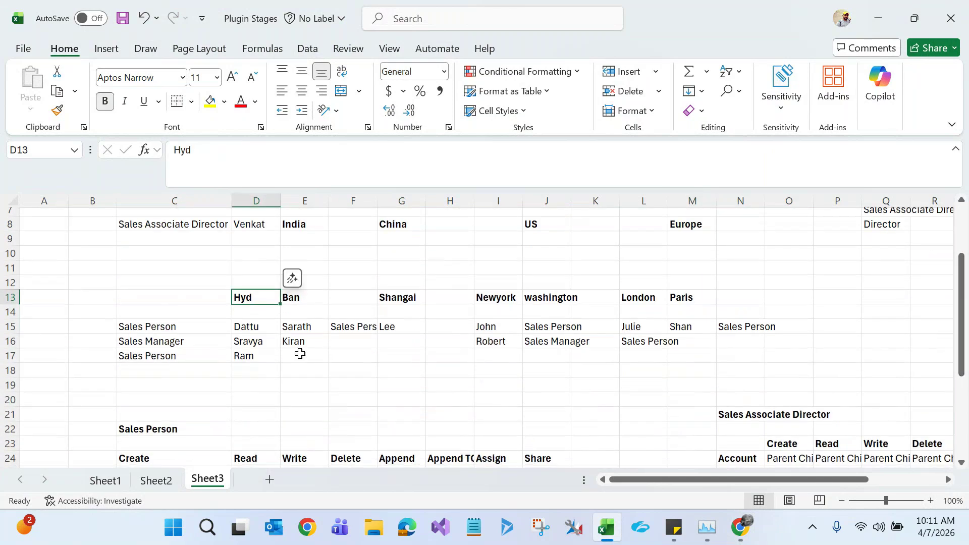
left_click(214, 385)
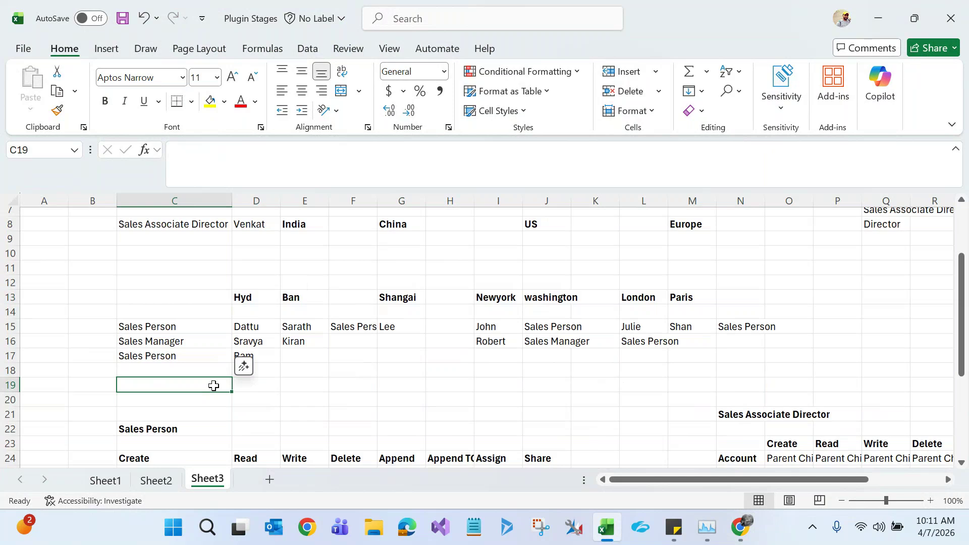
type("Khammam")
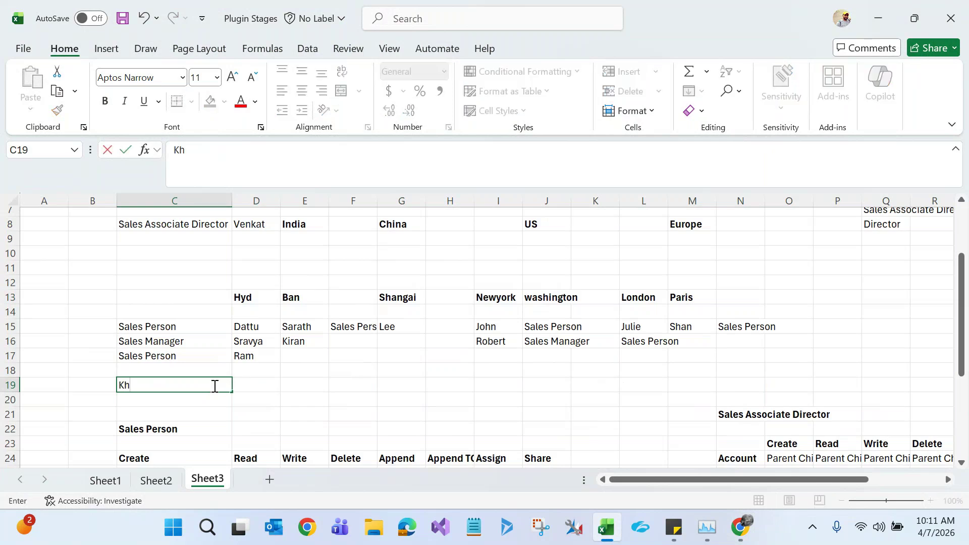
left_click(250, 385)
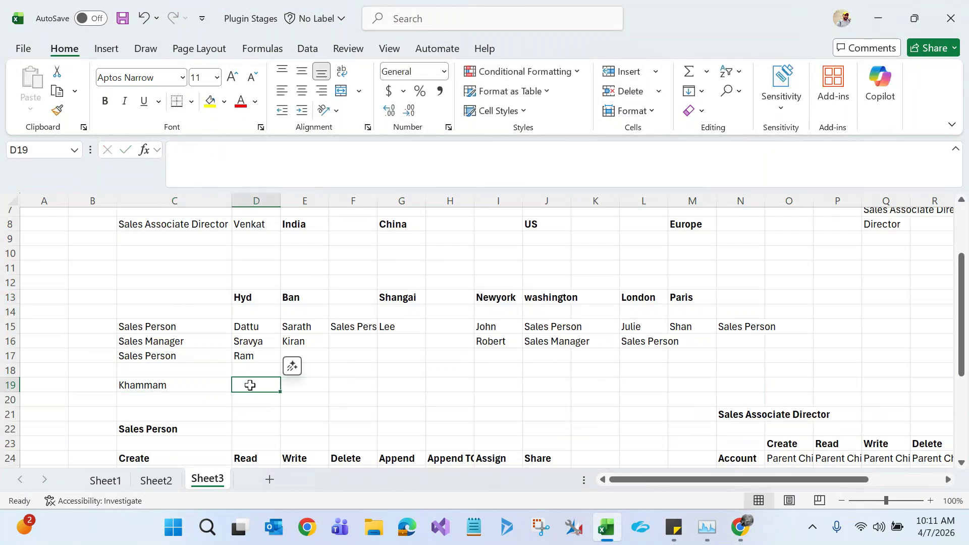
type("Warangal")
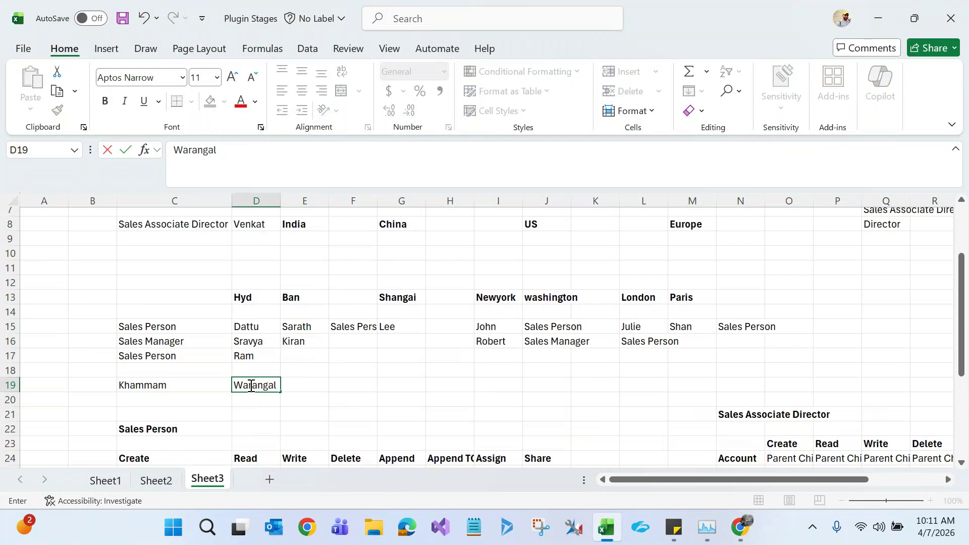
Make the Khammam and Warangal unit headings bold
left_click(175, 385)
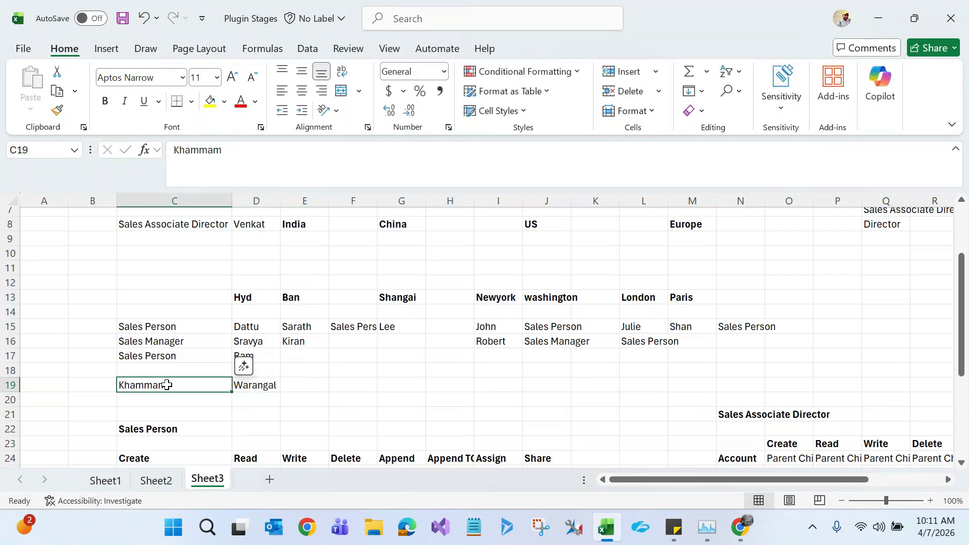
key("ctrl+b")
left_click(255, 384)
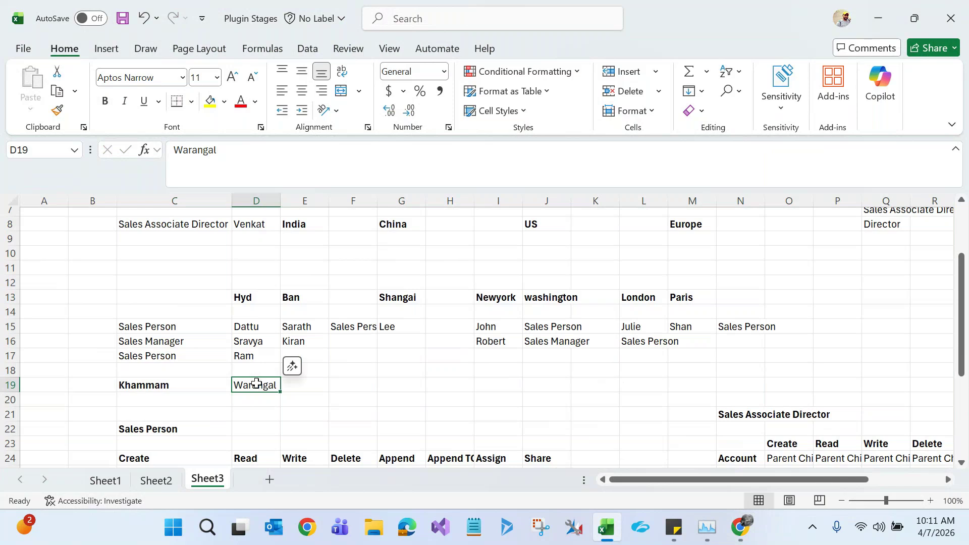
key("ctrl+b")
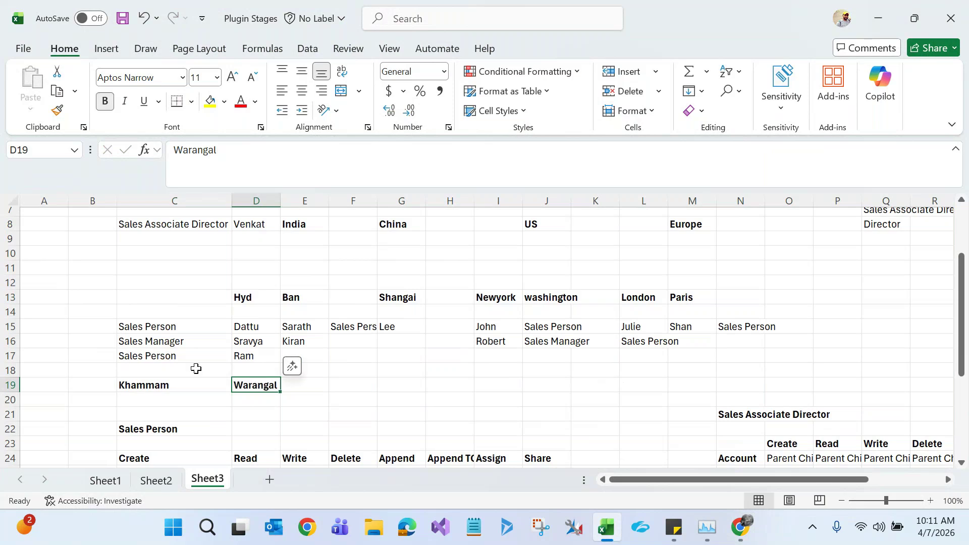
Enter one employee name under Khammam in C20 and one under Warangal in D20
left_click(157, 384)
left_click(247, 383)
left_click(184, 401)
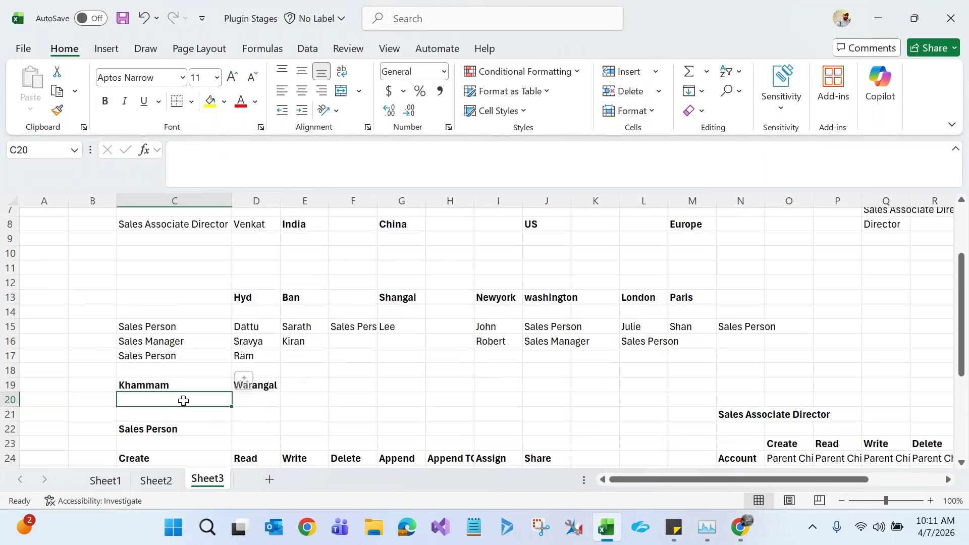
type("Sa")
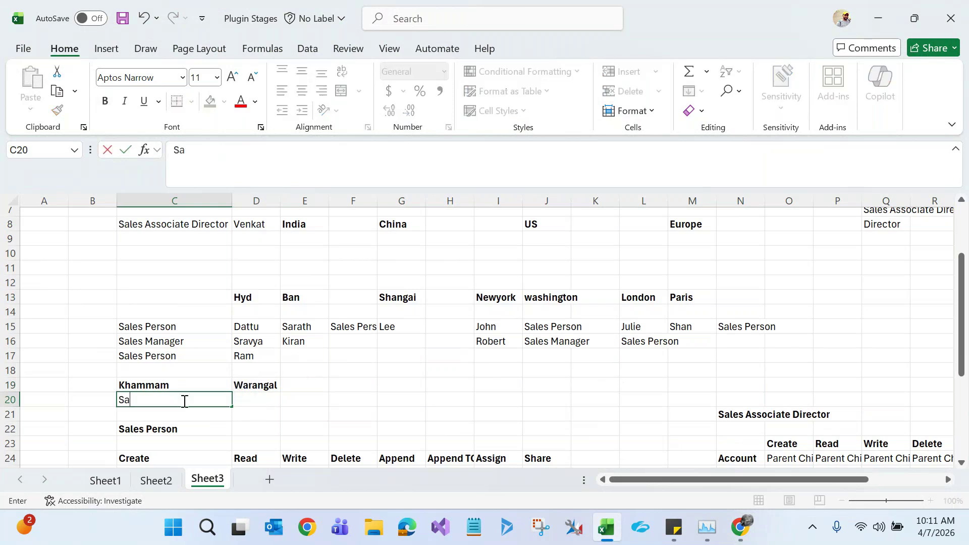
type("theesh")
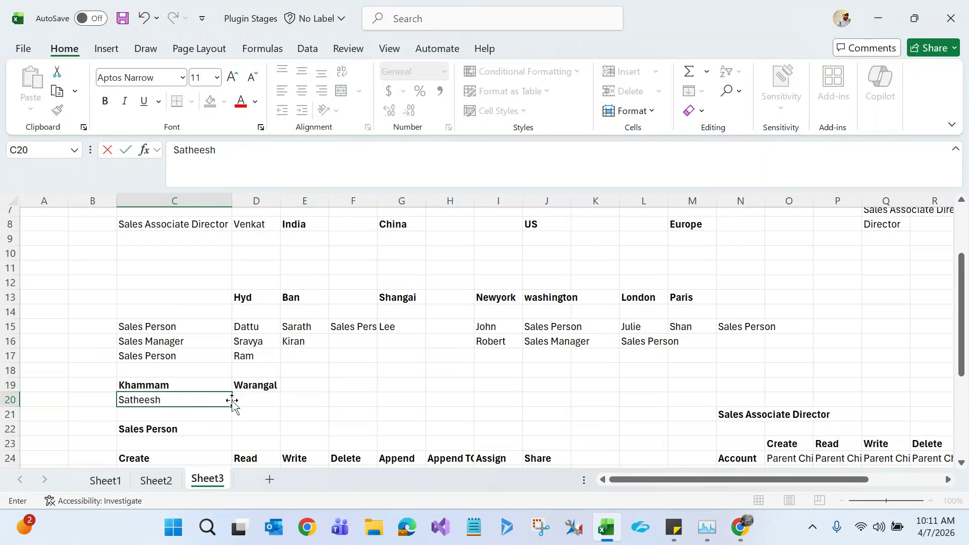
left_click(247, 399)
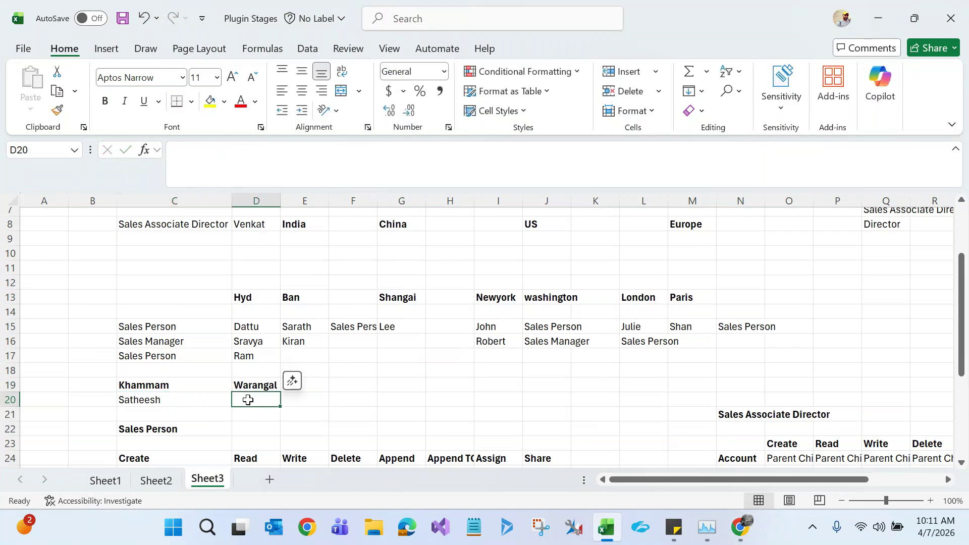
type("Lokesh")
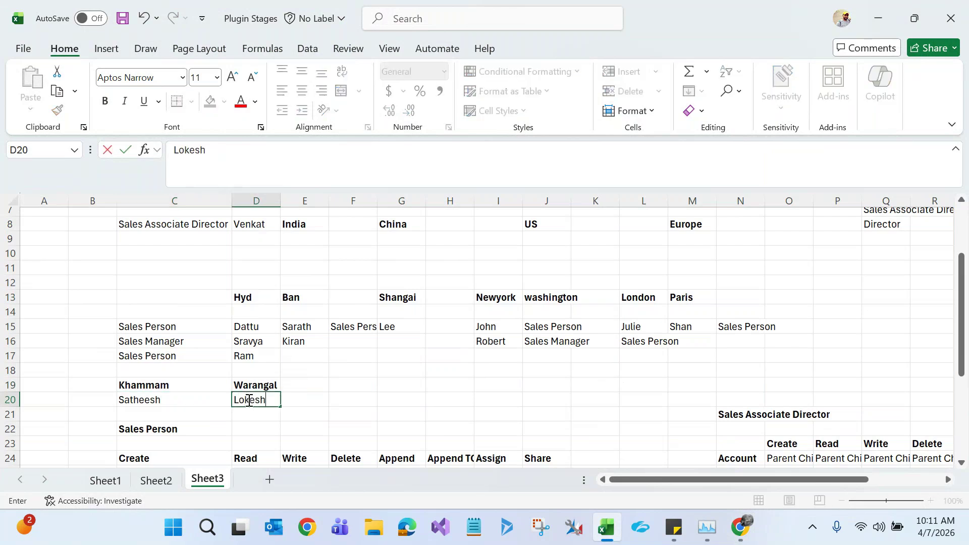
left_click(345, 410)
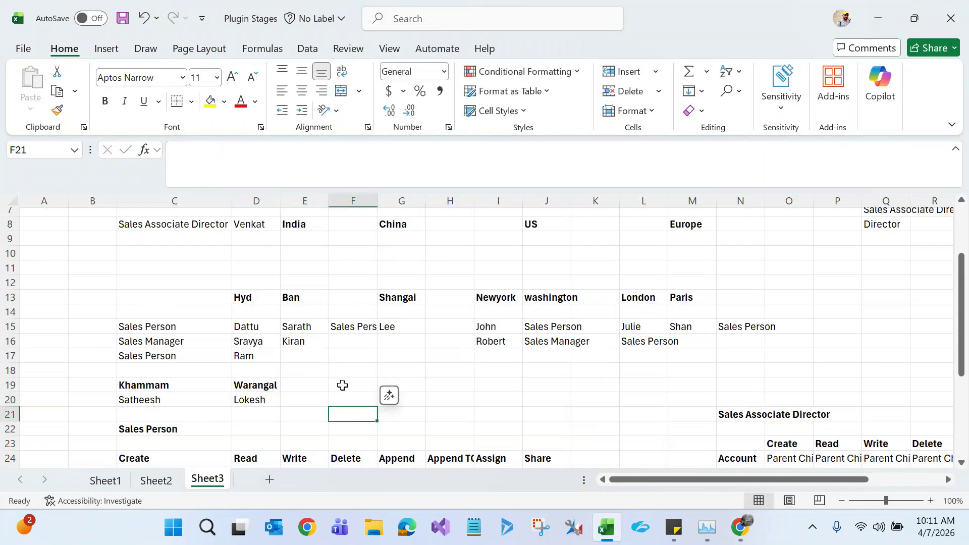
Review the India unit's director against the Khammam and Warangal employees and their parent unit Hyd
left_click(253, 220)
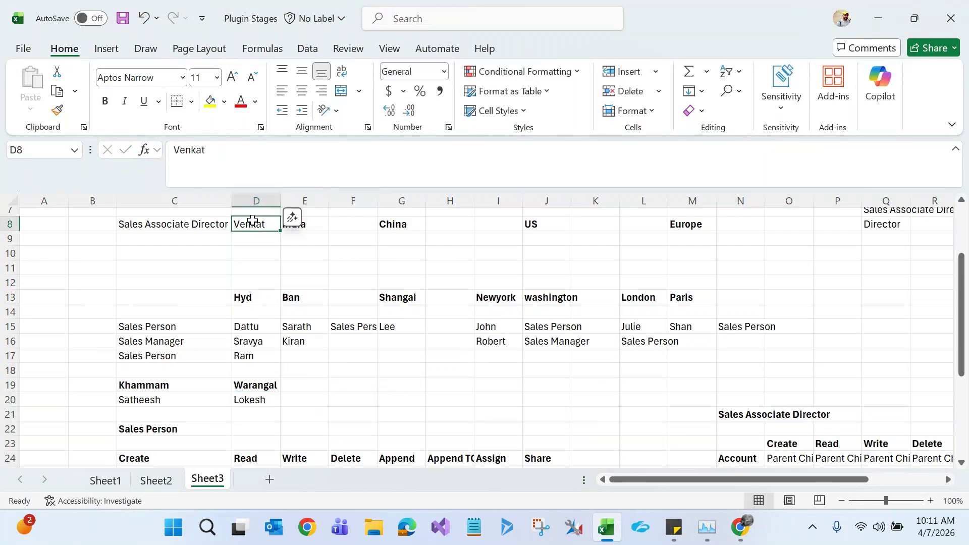
left_click(247, 396)
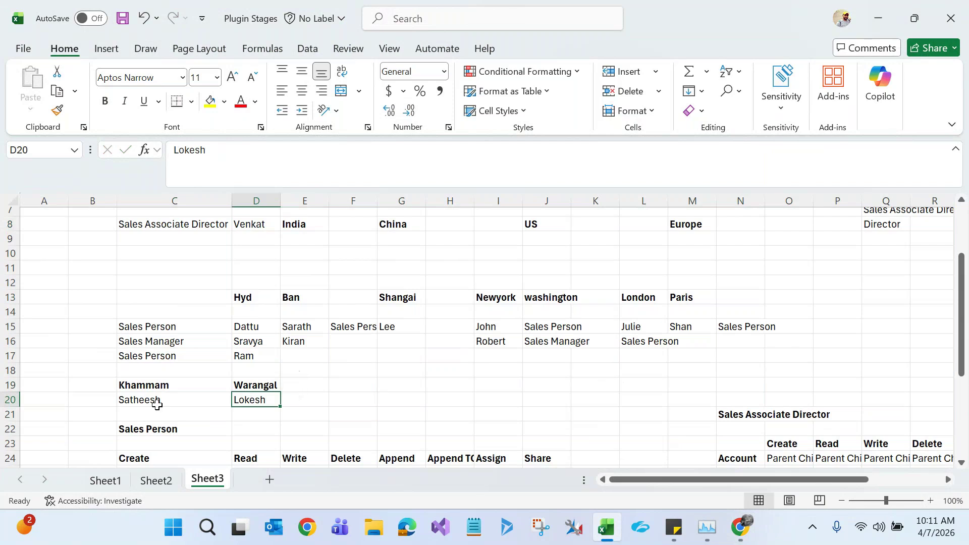
left_click(155, 404)
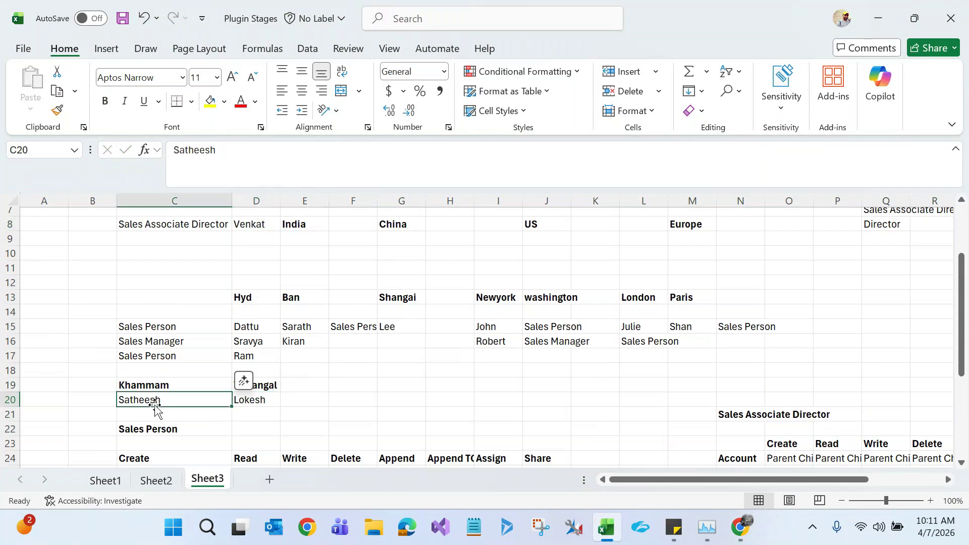
left_click(304, 227)
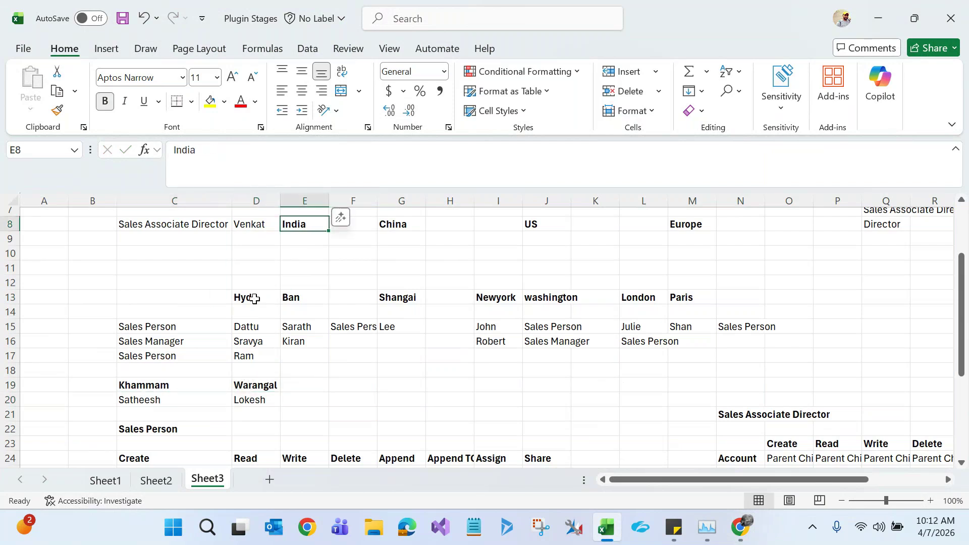
left_click(253, 299)
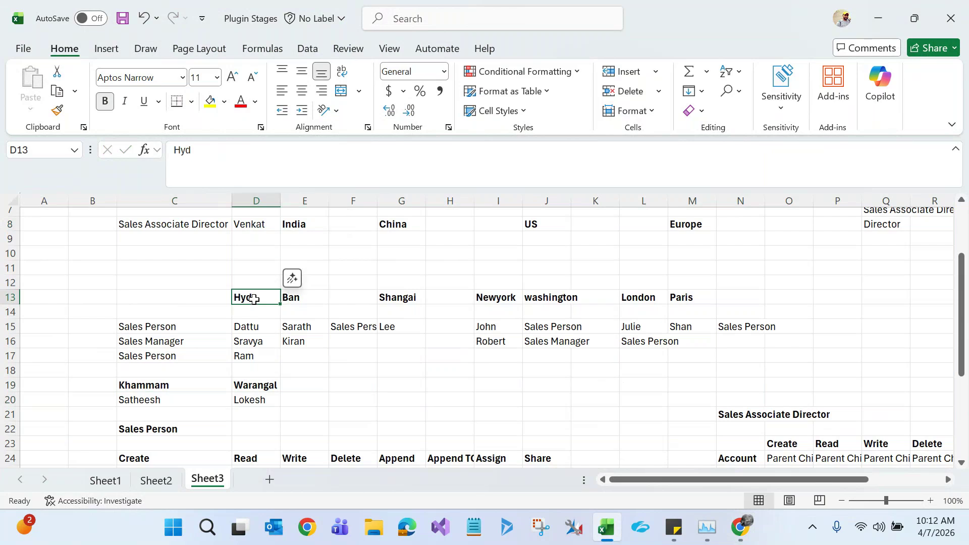
Trace the business unit hierarchy from India through Hyd down to the Khammam and Warangal child units
left_click(162, 372)
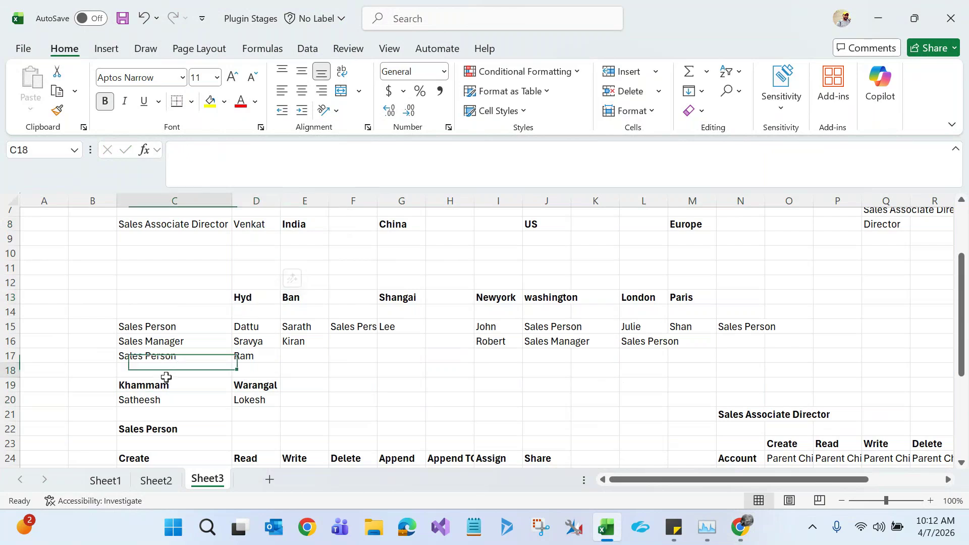
left_click(247, 387)
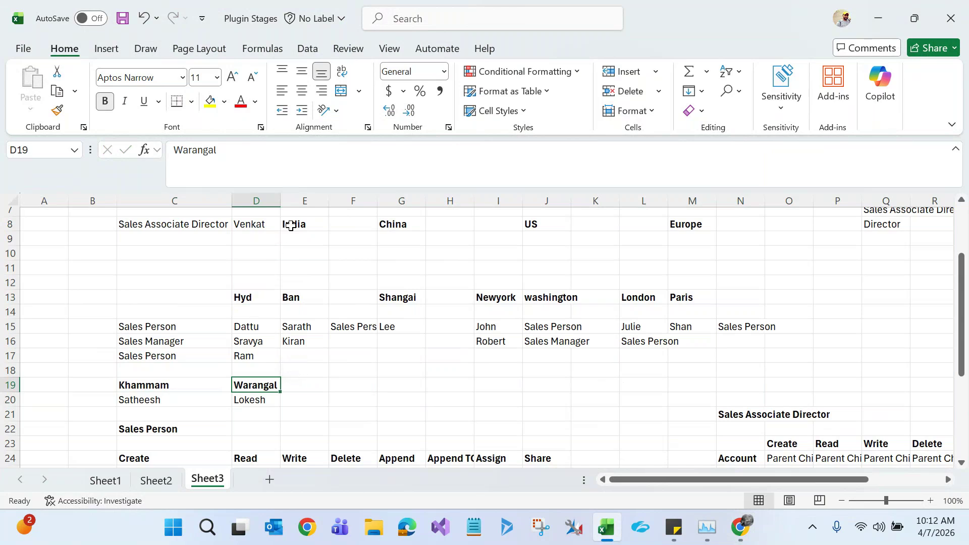
left_click(293, 224)
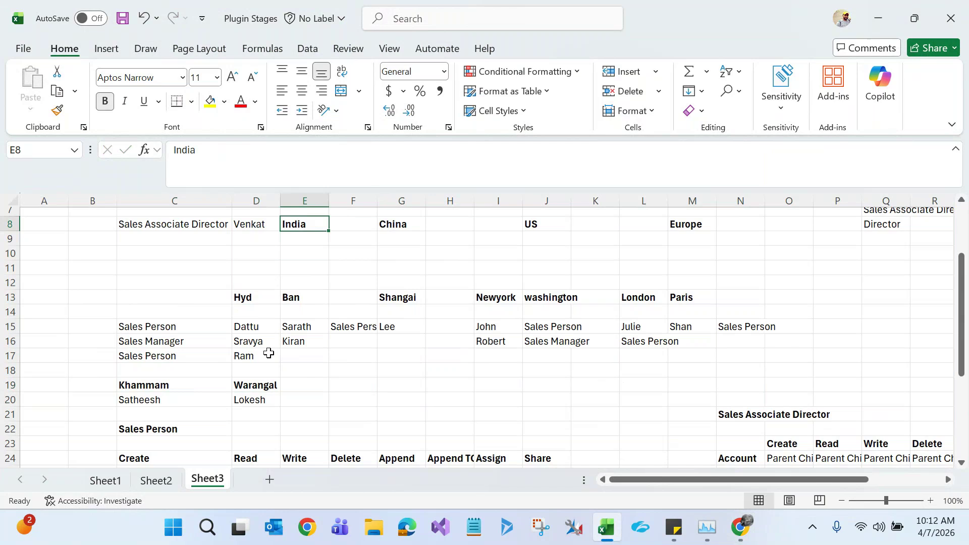
left_click(174, 386)
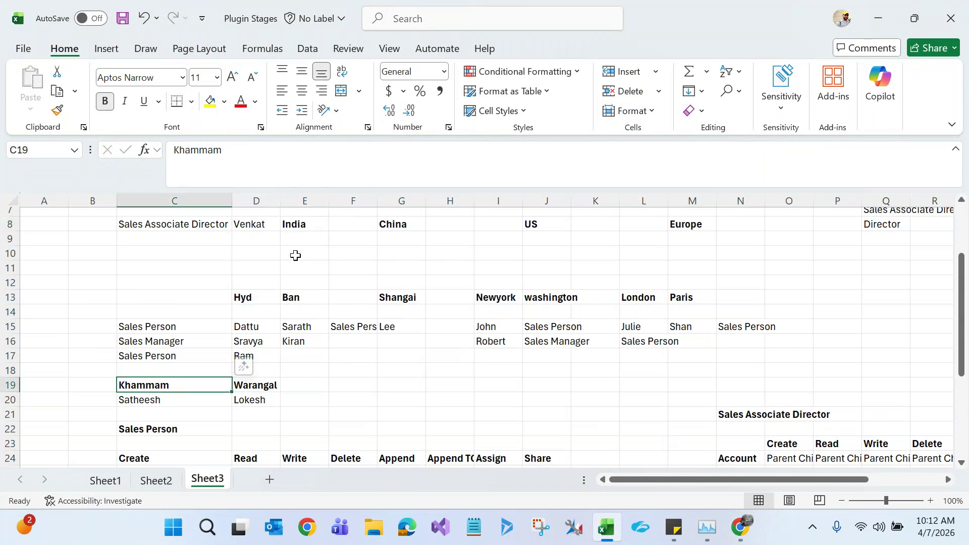
left_click(310, 223)
left_click(181, 385)
left_click(244, 296)
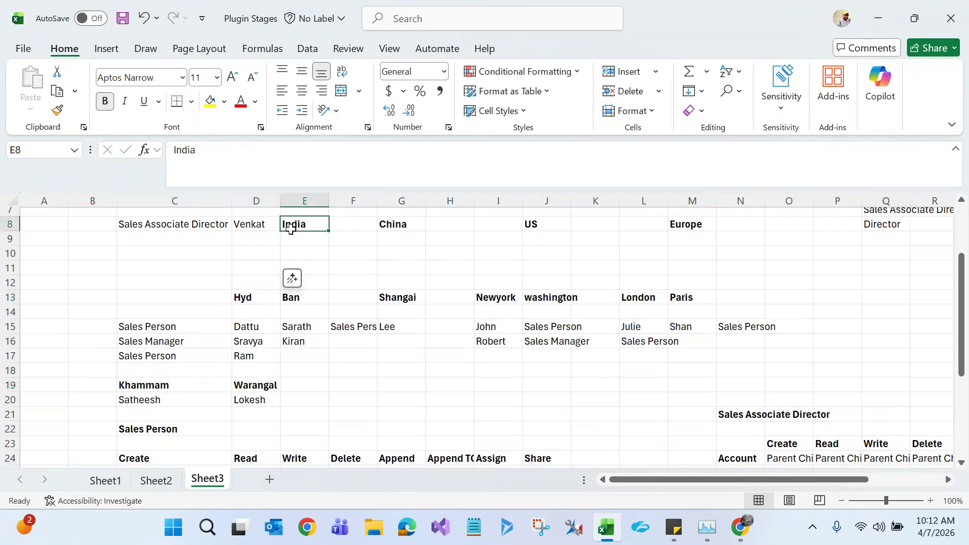
left_click(175, 385)
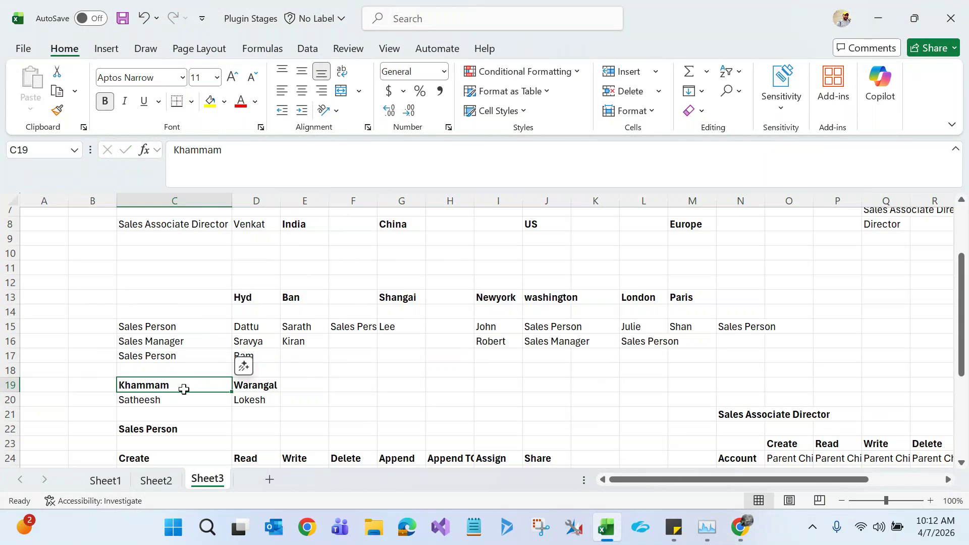
left_click(246, 297)
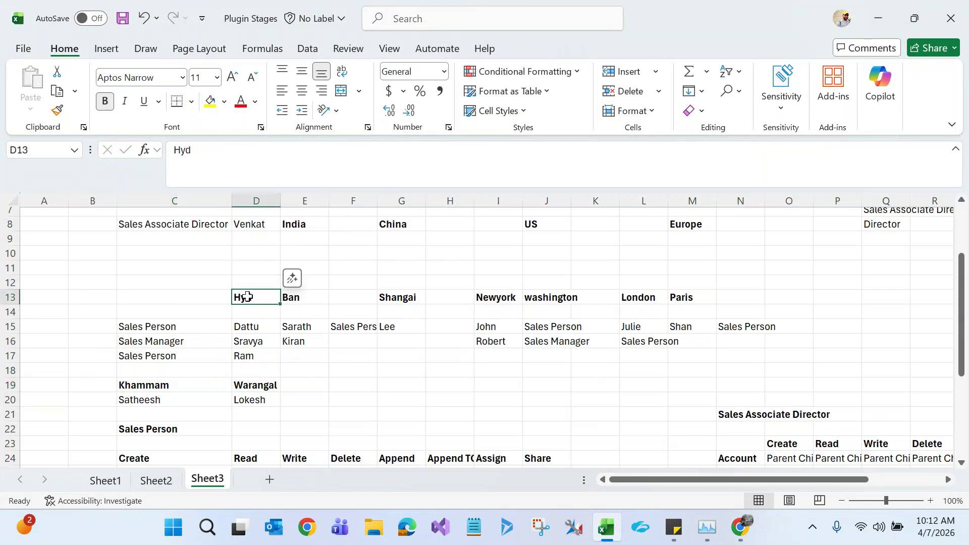
left_click(293, 225)
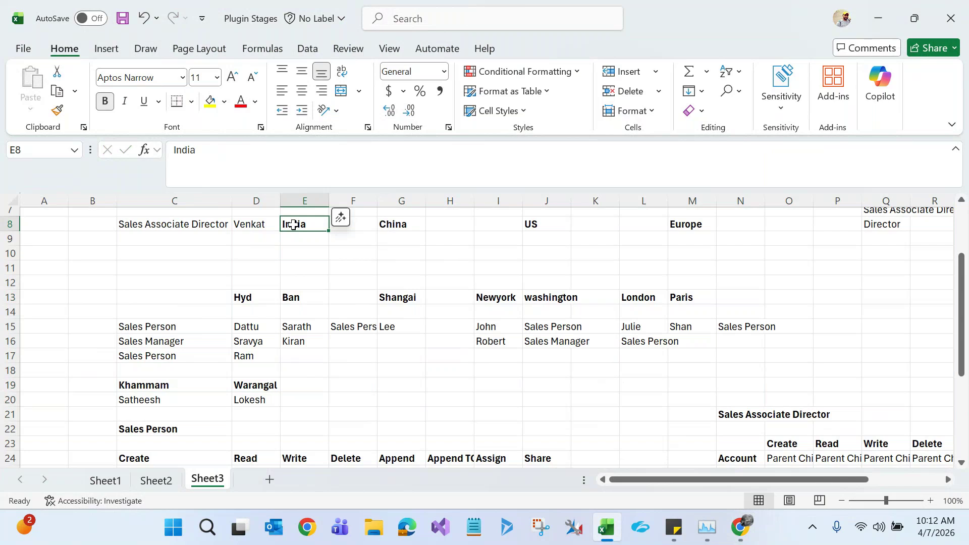
Compare the India unit's director with the employees listed under the Hyd, Ban, Khammam and Warangal units
left_click(144, 412)
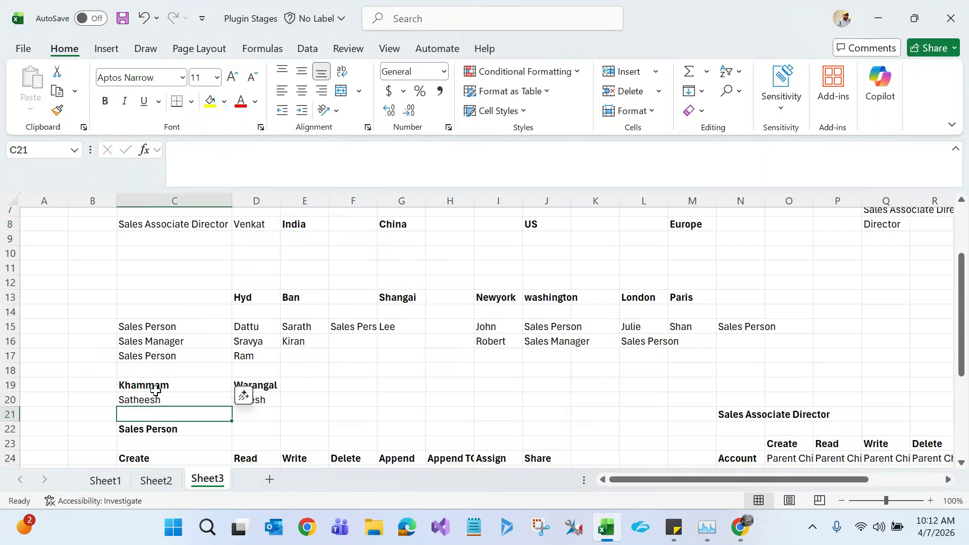
left_click(251, 225)
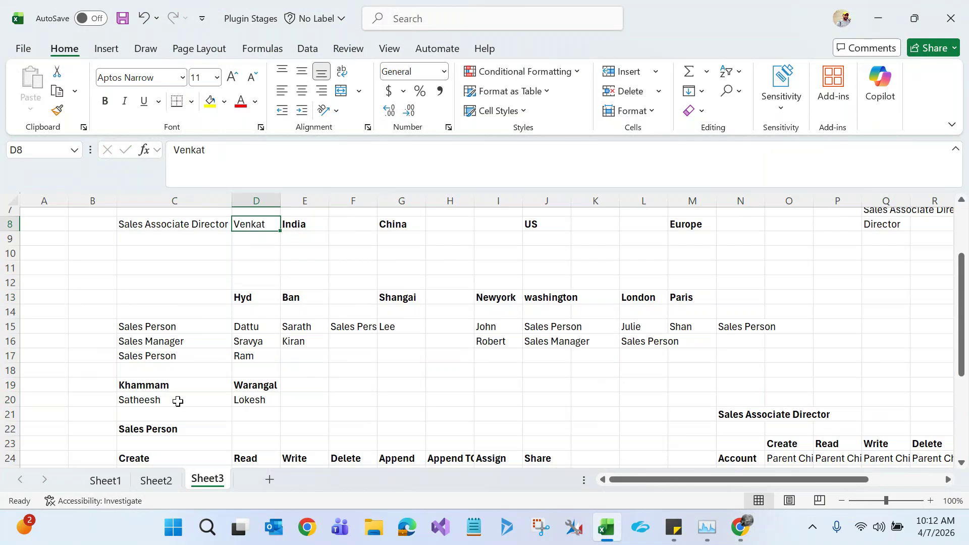
left_click(251, 402)
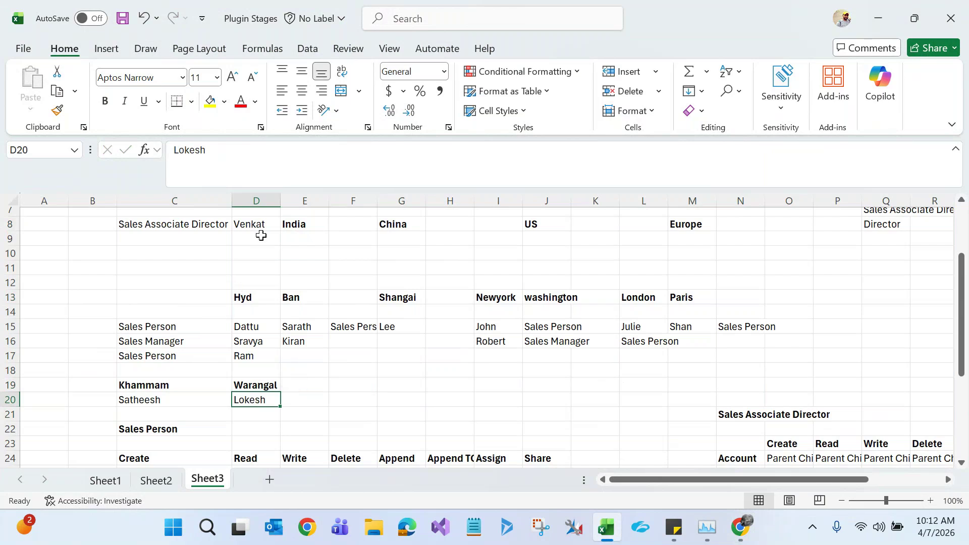
left_click(262, 225)
left_click(246, 329)
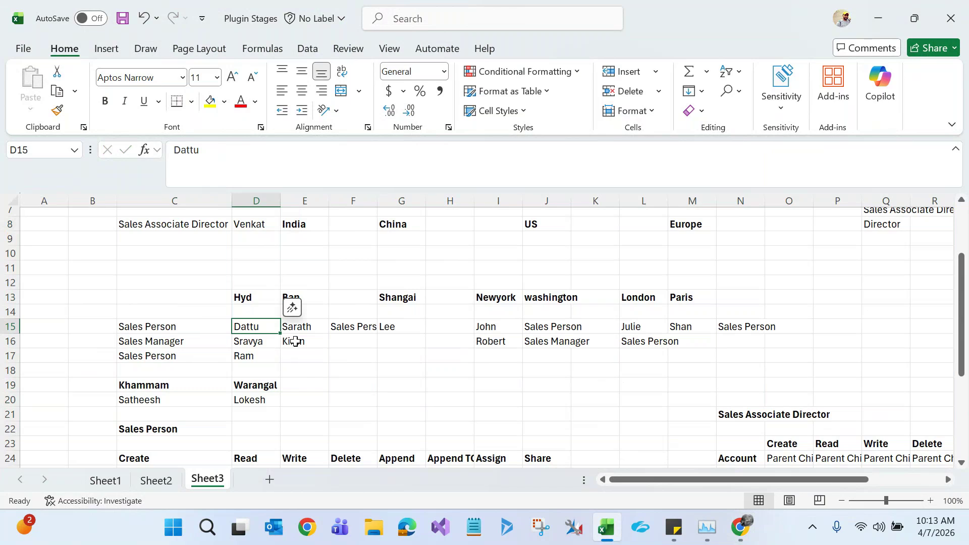
left_click(300, 343)
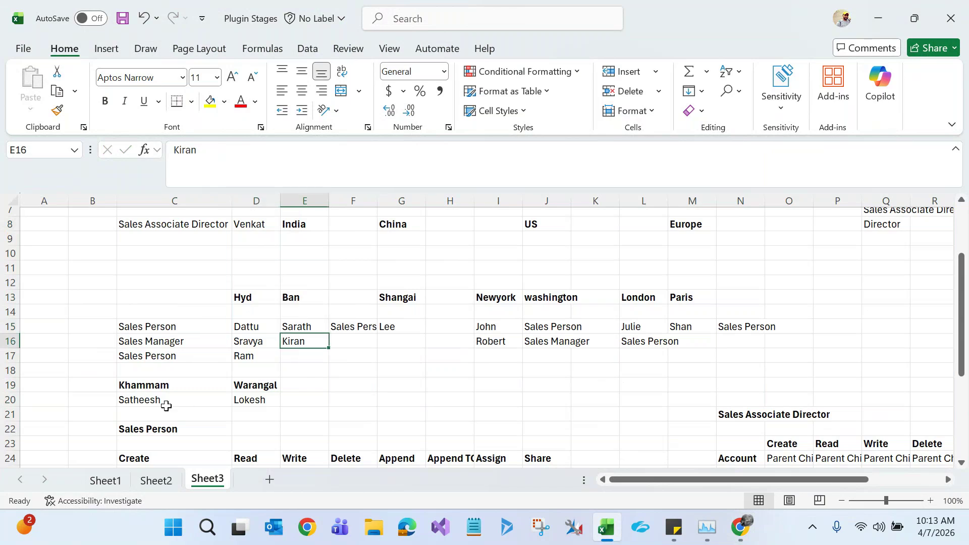
left_click(166, 404)
left_click(249, 398)
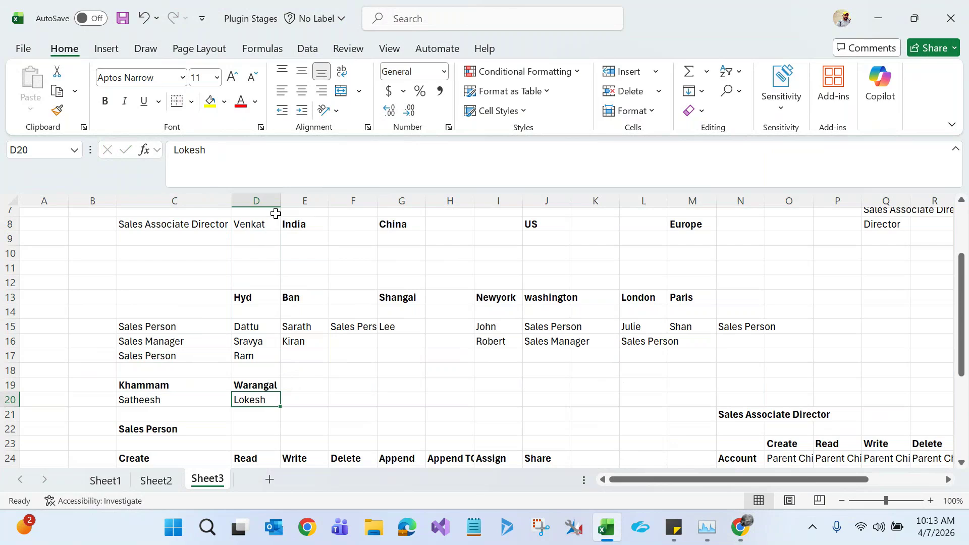
left_click(255, 326)
left_click(256, 403)
left_click(301, 225)
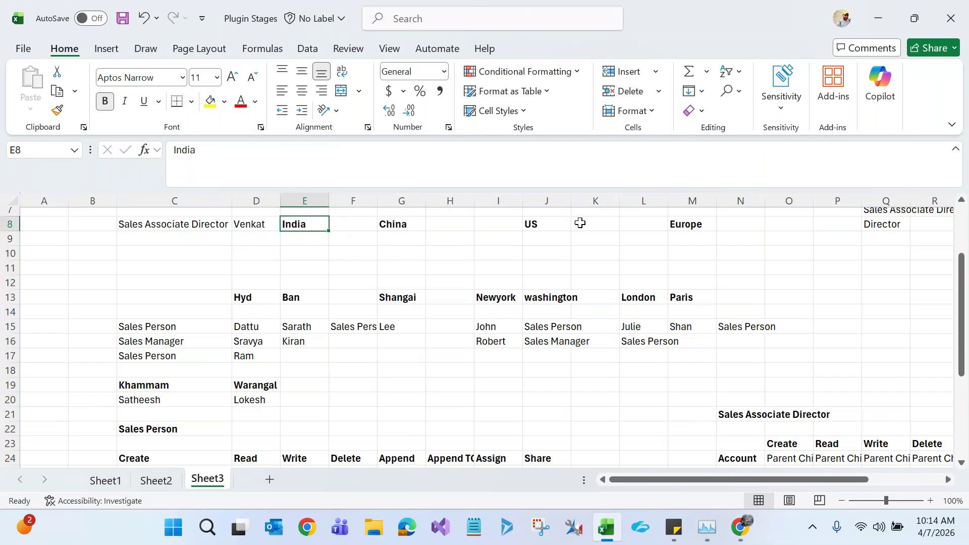
Review the planned Sales Associate Director privileges for the Account table and the list of sales roles
left_click(895, 479)
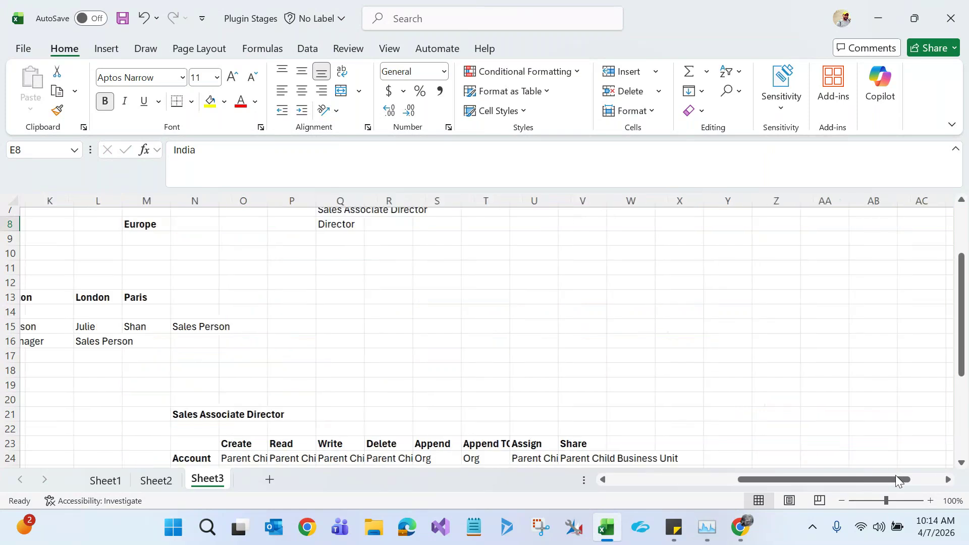
left_click_drag(855, 478, 746, 478)
left_click(376, 429)
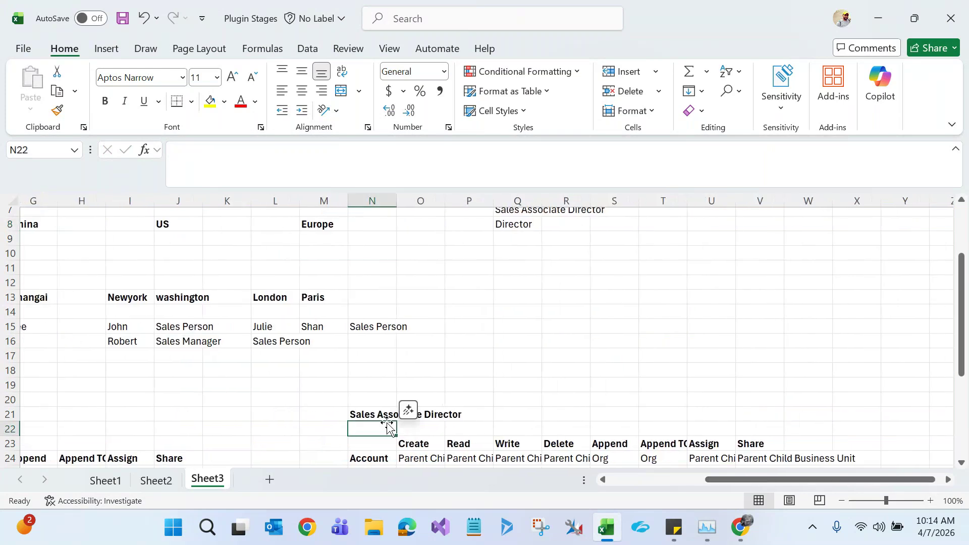
left_click_drag(966, 300, 967, 276)
left_click(519, 271)
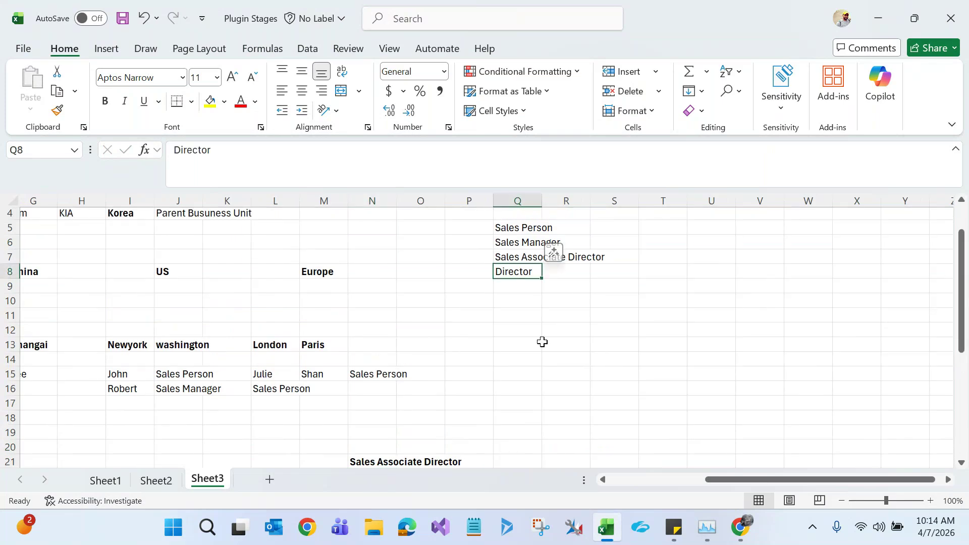
Switch to the Power Platform admin center and find and select the Account table in the Sales Associate Director role
key("alt+Tab")
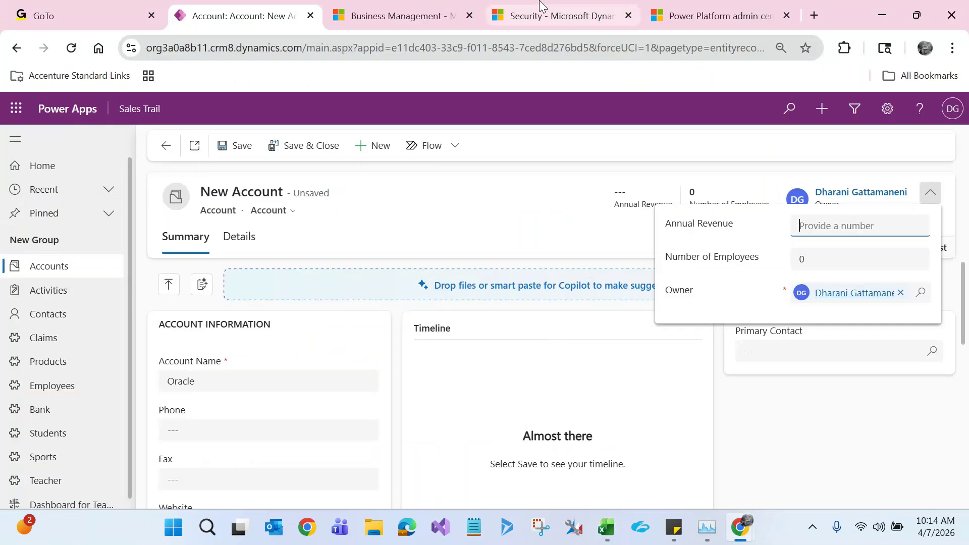
left_click(540, 6)
left_click(699, 11)
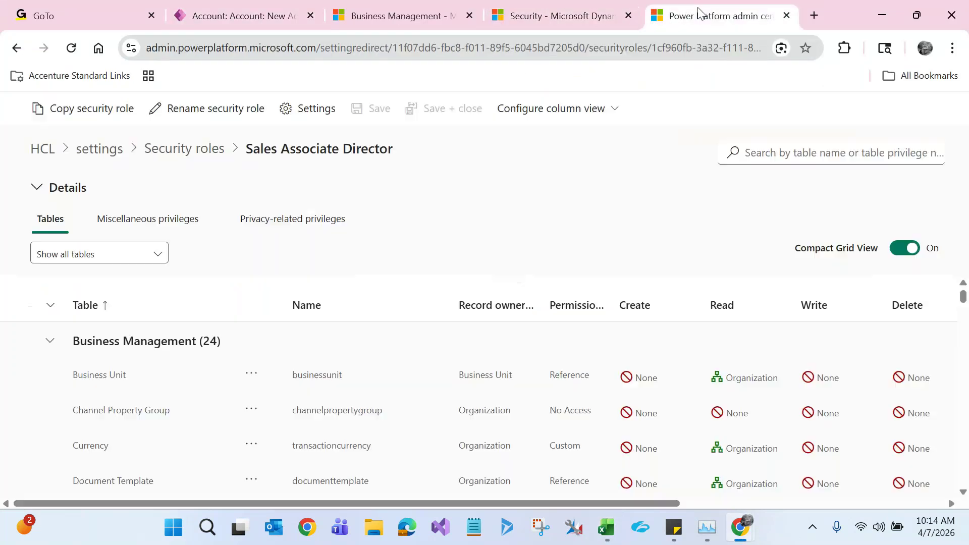
left_click_drag(281, 150, 403, 155)
left_click(815, 152)
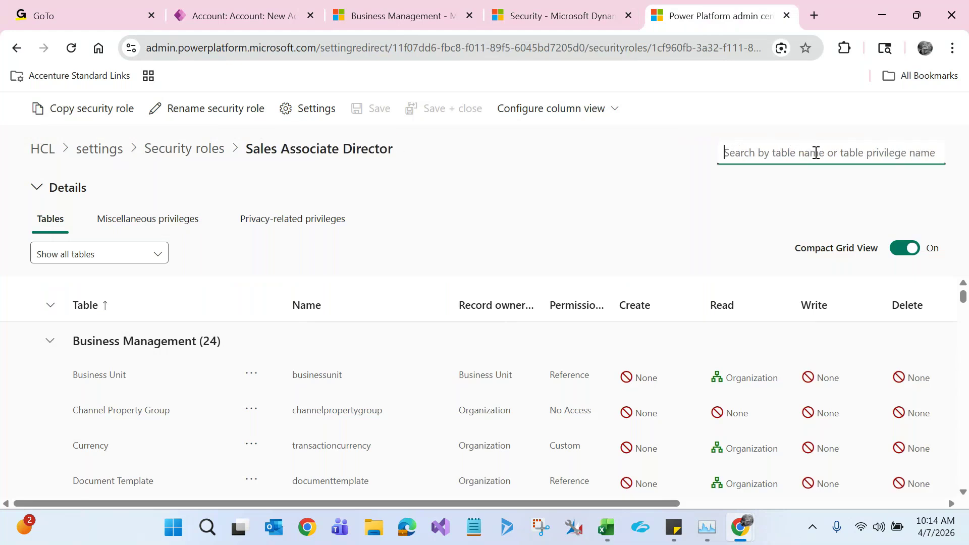
type("accoun")
left_click(157, 379)
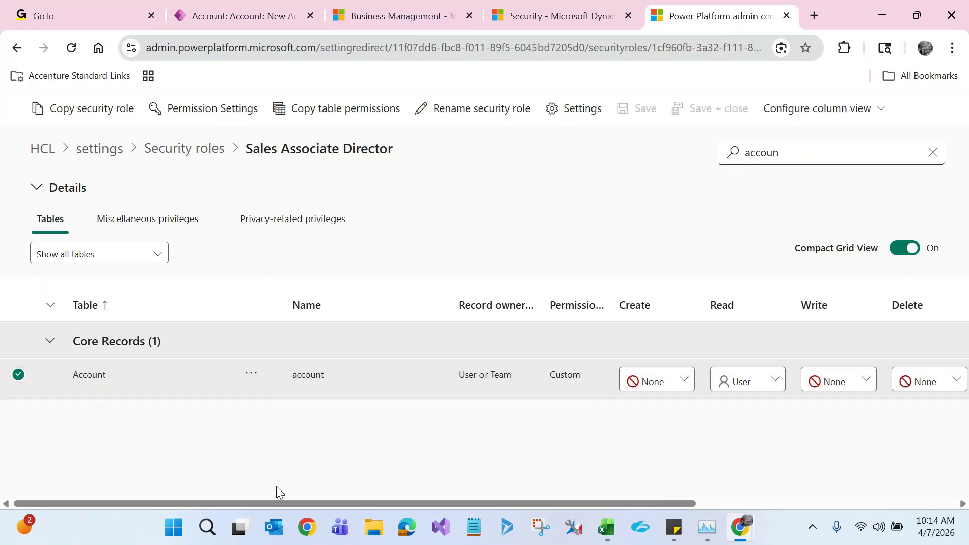
Set the Account table's Create, Read, Write and Delete privileges to Parent: Child Business Unit
left_click_drag(282, 503, 488, 505)
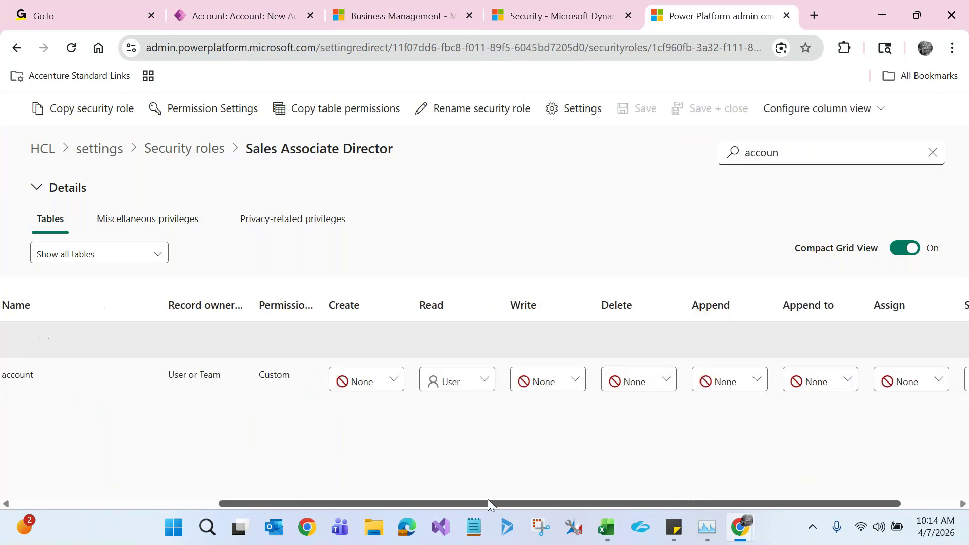
left_click(364, 389)
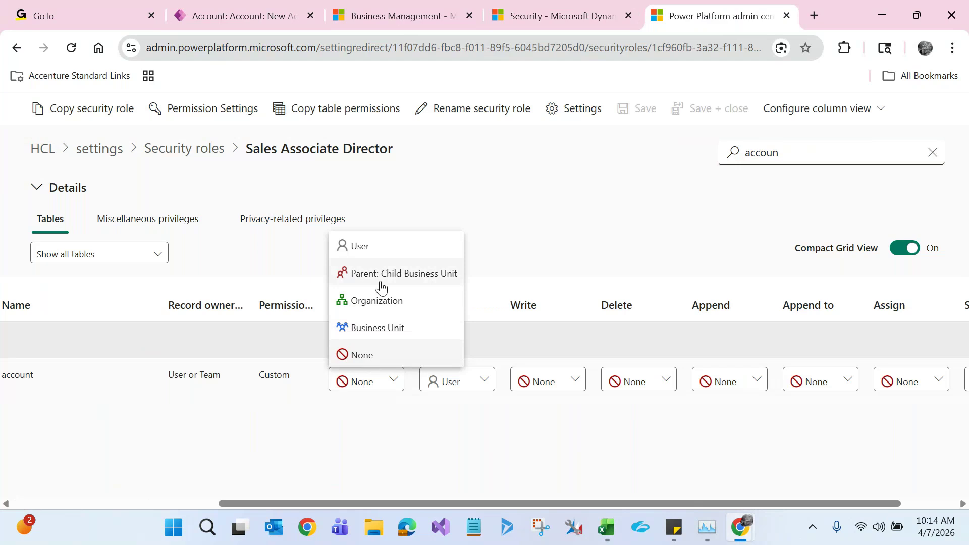
left_click(380, 287)
left_click(477, 407)
left_click(463, 297)
left_click(532, 405)
left_click(562, 309)
left_click(636, 417)
left_click(641, 309)
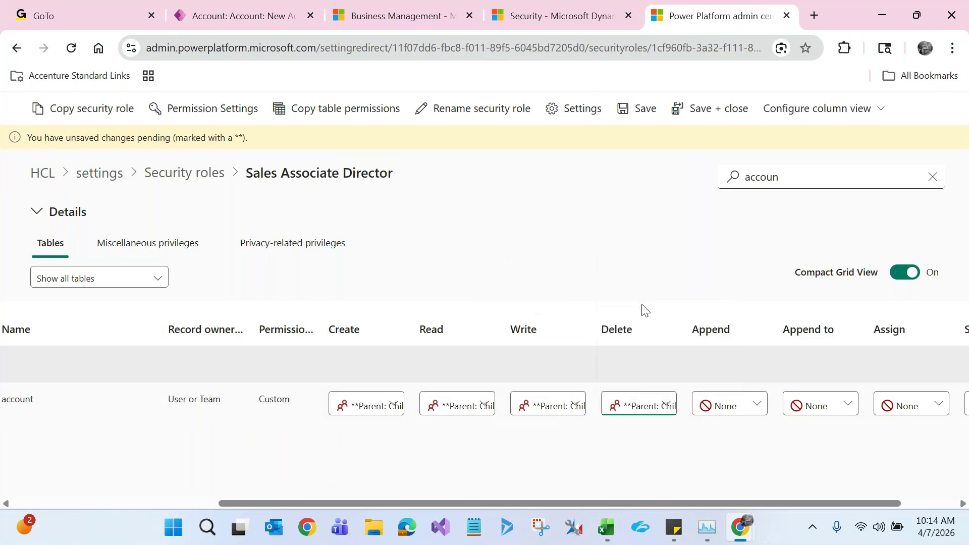
Set the Account table's Append and Append to privileges to Organization
left_click(721, 410)
left_click(730, 328)
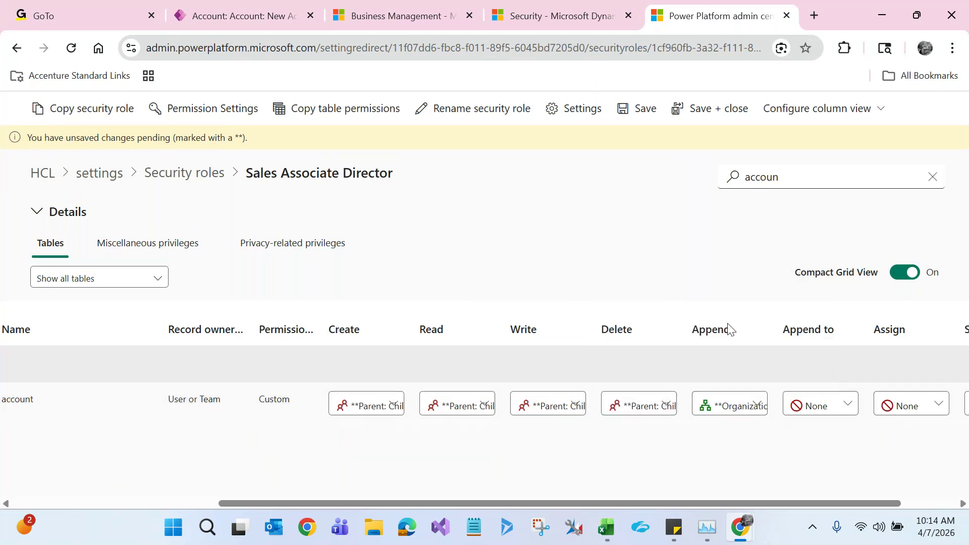
left_click(807, 404)
left_click(813, 326)
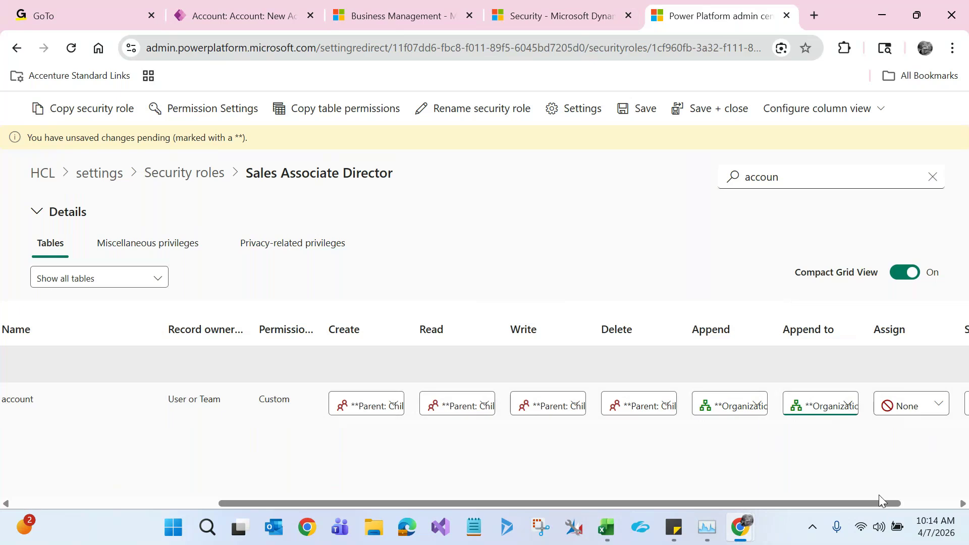
Set the Account table's Assign and Share privileges to Parent: Child Business Unit
left_click_drag(896, 502, 950, 503)
left_click(850, 409)
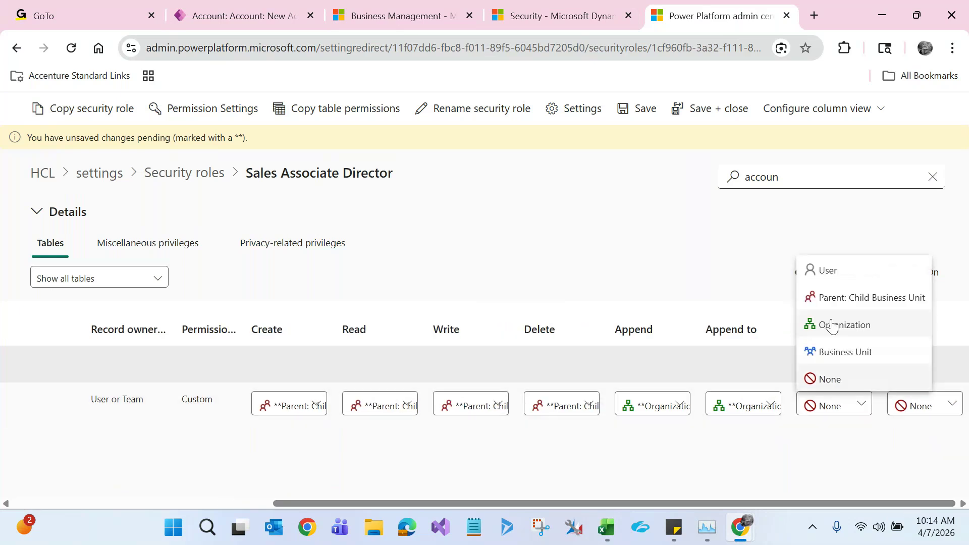
left_click(833, 300)
left_click(917, 409)
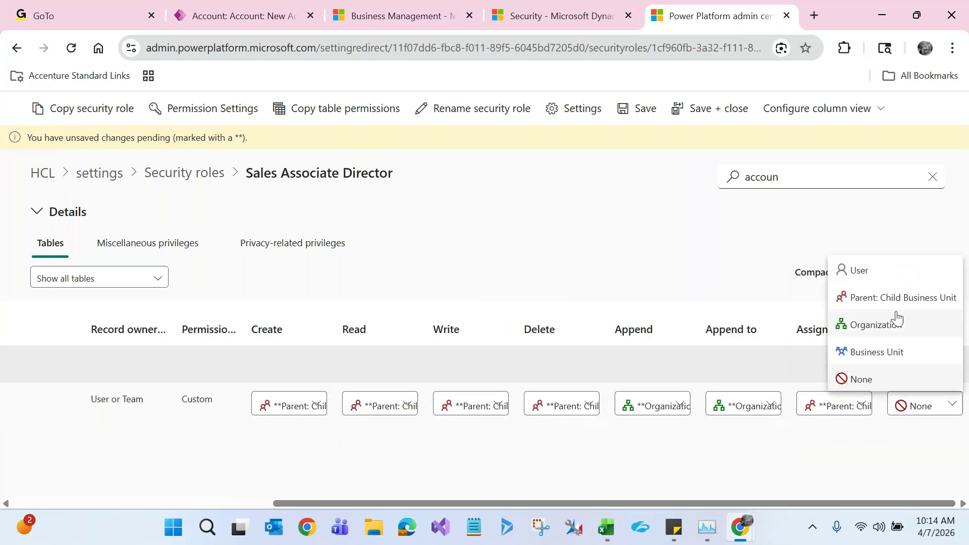
left_click(896, 300)
Search the role's tables for "emplo" and select the custom Employee table
left_click(744, 176)
double_click(756, 174)
type("emplo")
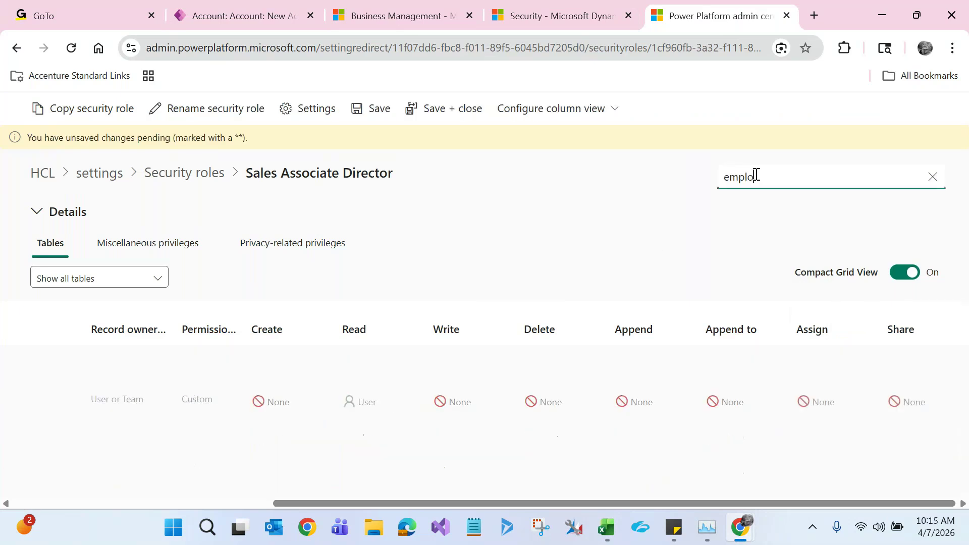
left_click(307, 496)
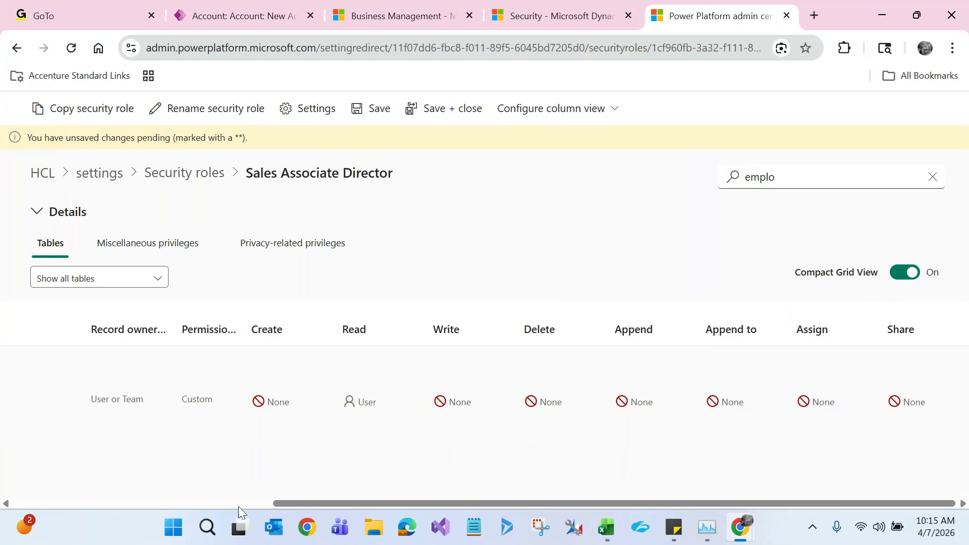
left_click(238, 506)
left_click(190, 396)
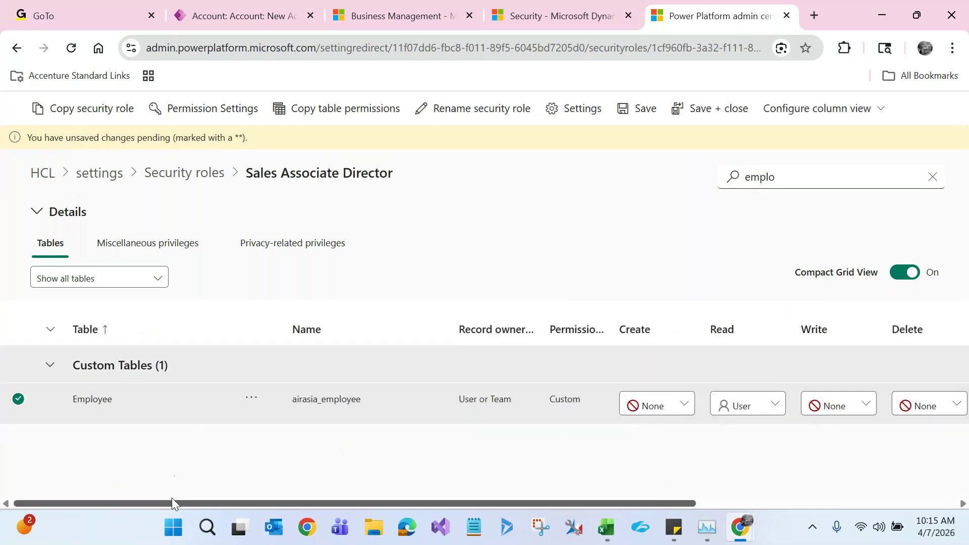
Set the Employee table's Create, Read, Write and Delete privileges to Parent: Child Business Unit
left_click_drag(172, 498, 461, 490)
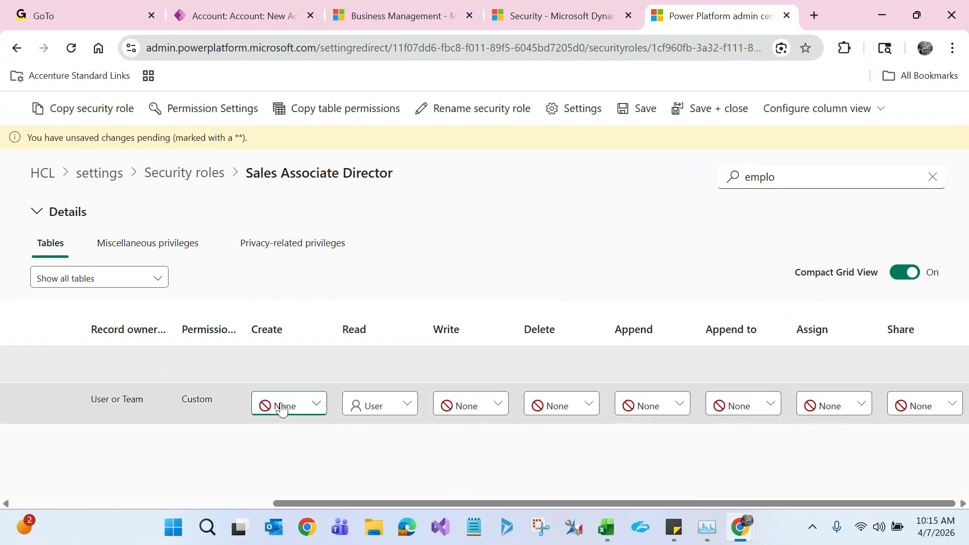
left_click(282, 409)
left_click(318, 305)
left_click(379, 410)
left_click(398, 301)
left_click(476, 411)
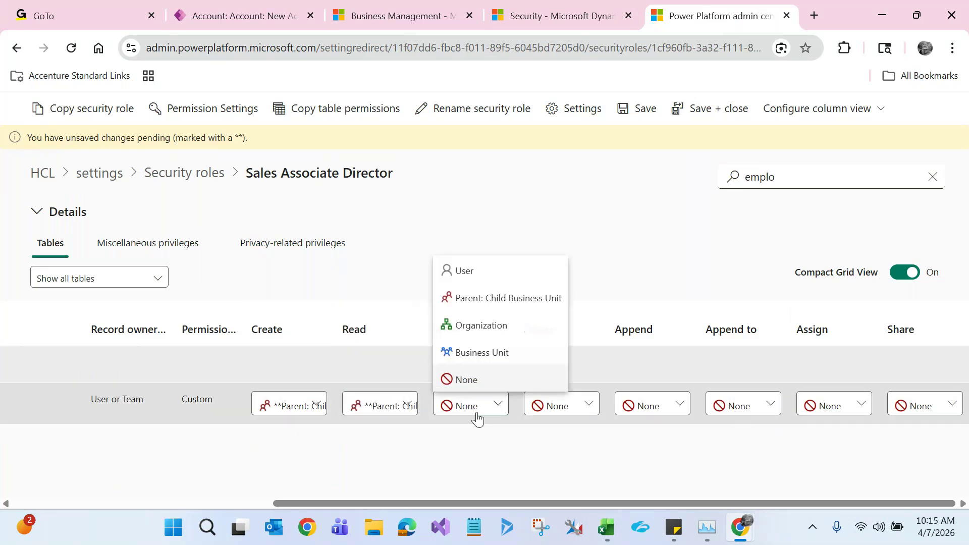
left_click(503, 302)
left_click(566, 404)
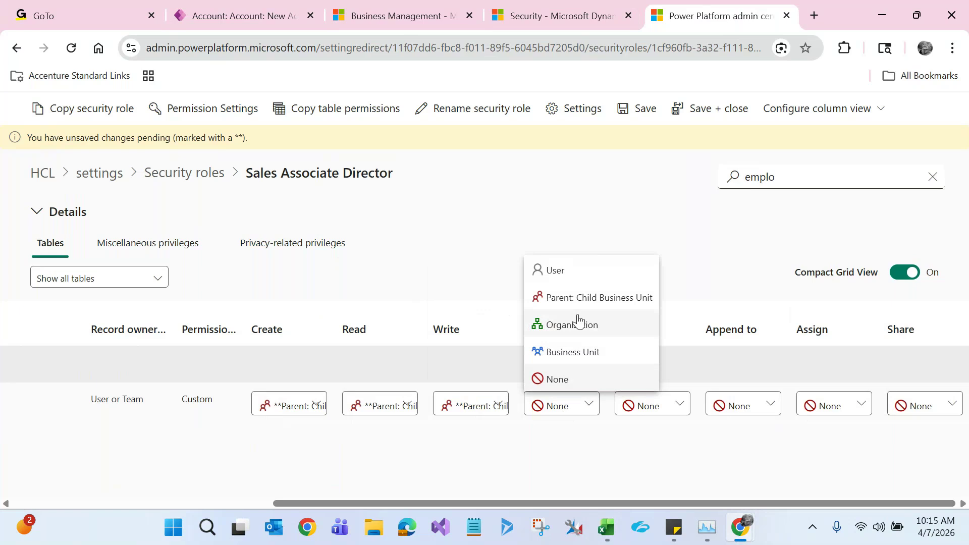
left_click(581, 303)
Set the Employee table's Append and Append to privileges to Organization
left_click(650, 404)
left_click(673, 327)
left_click(738, 404)
left_click(746, 327)
Set the Employee table's Assign and Share privileges to Parent: Child Business Unit and save the role
left_click(814, 408)
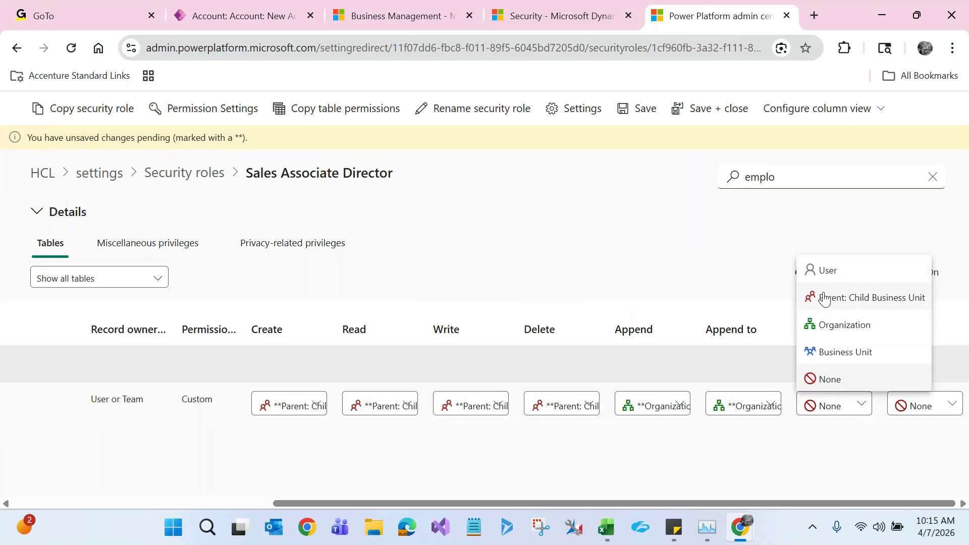
left_click(824, 299)
left_click(901, 406)
left_click(888, 301)
left_click(644, 253)
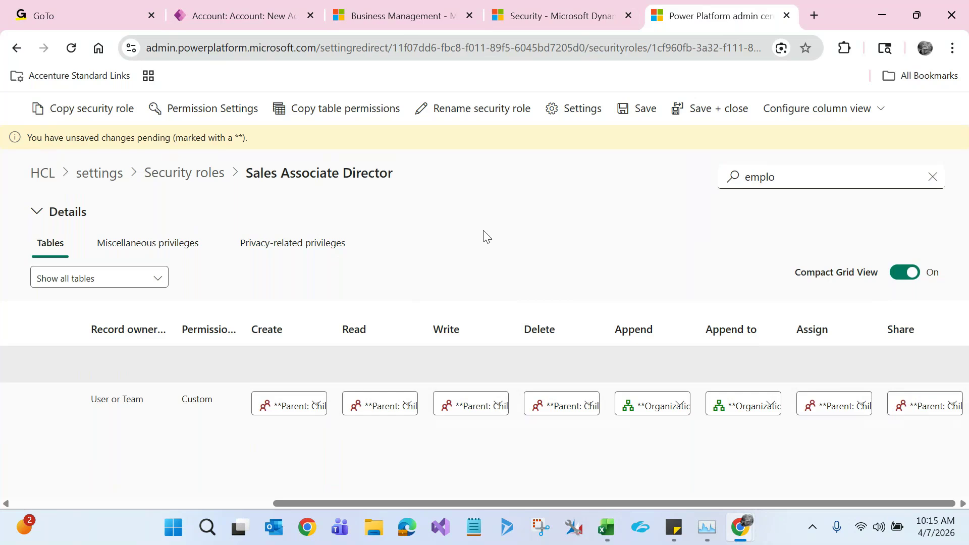
left_click(637, 123)
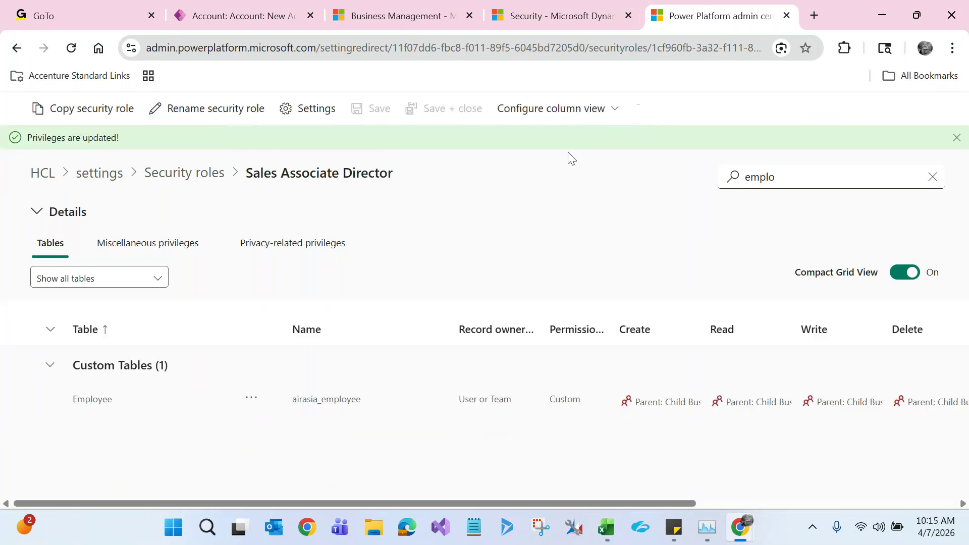
Return to the security roles list, search for "supp" and open the Support User role
left_click(20, 49)
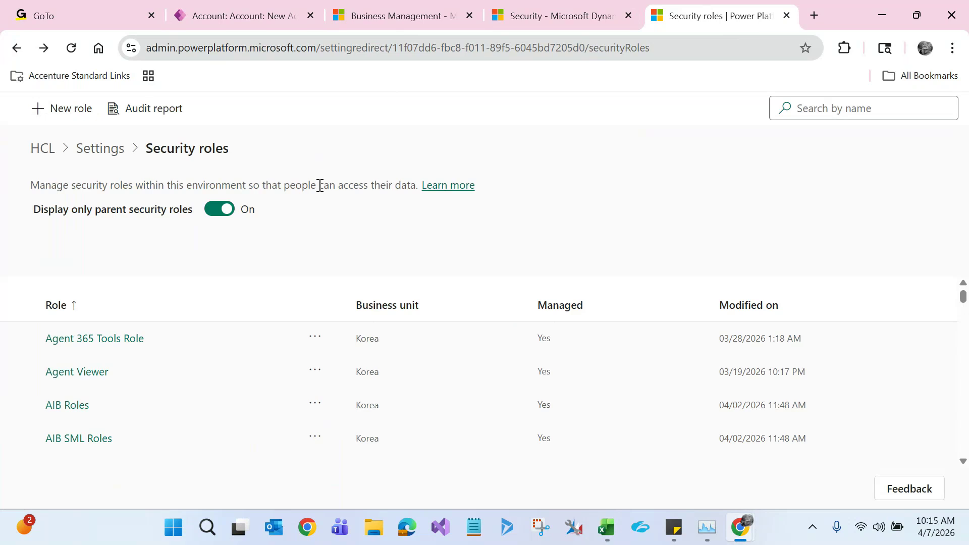
left_click(842, 107)
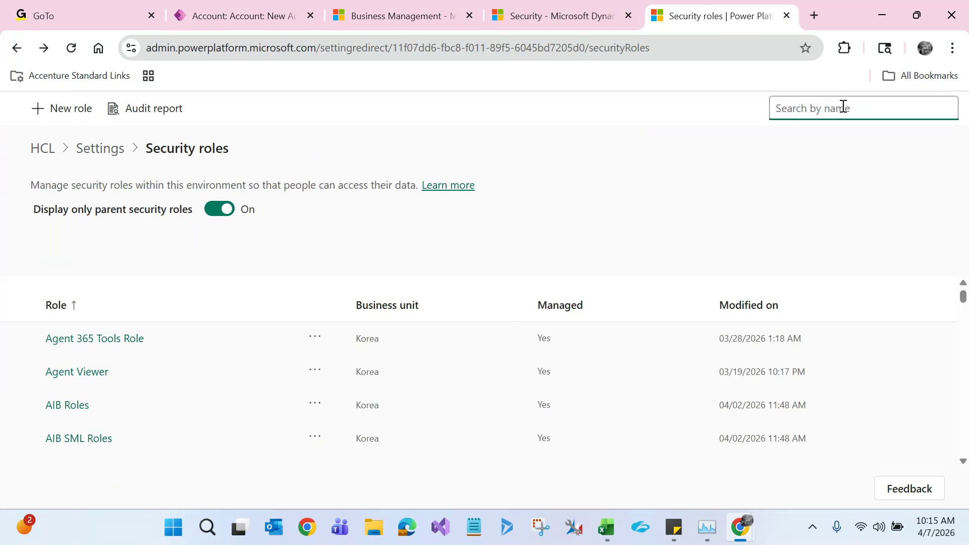
type("supp")
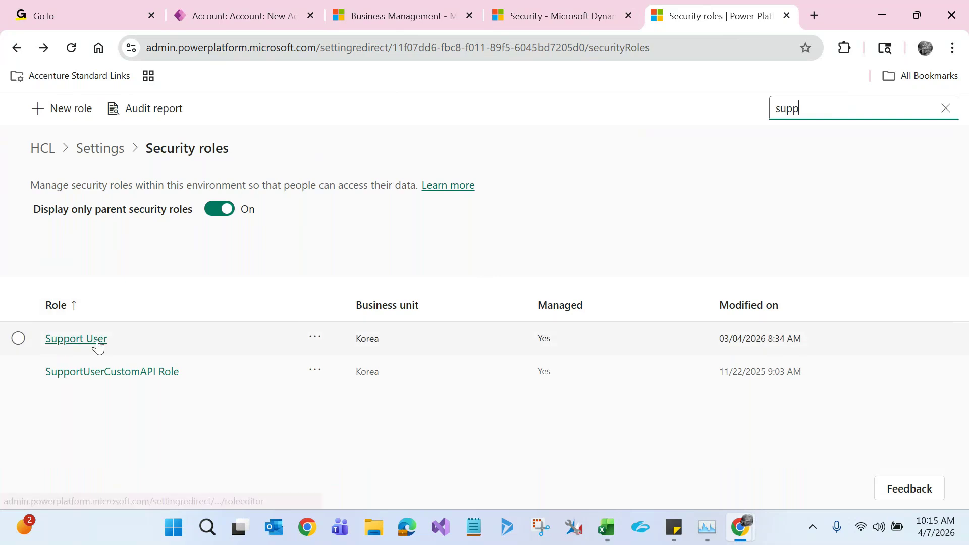
left_click(97, 345)
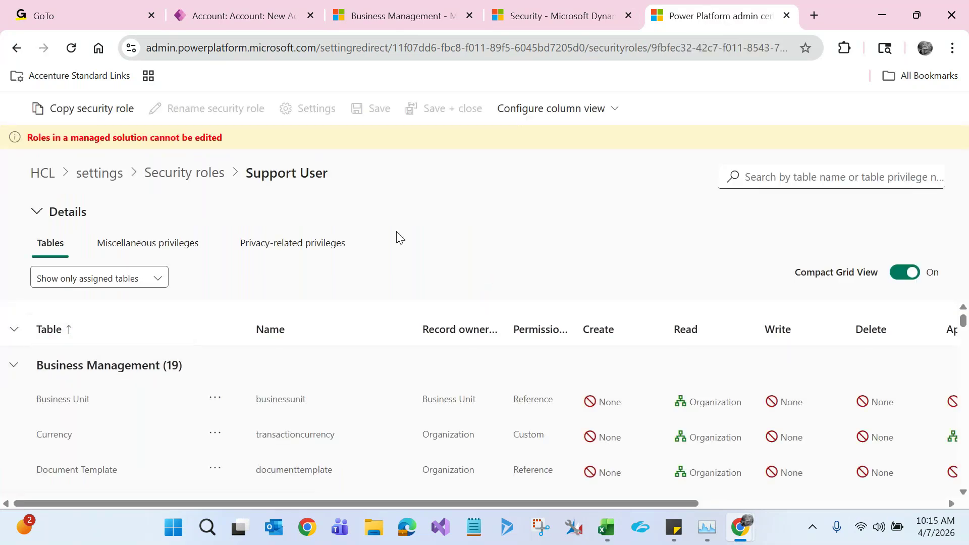
Start a copy of the Support User role with "Sales Director" as its name and description
left_click(90, 122)
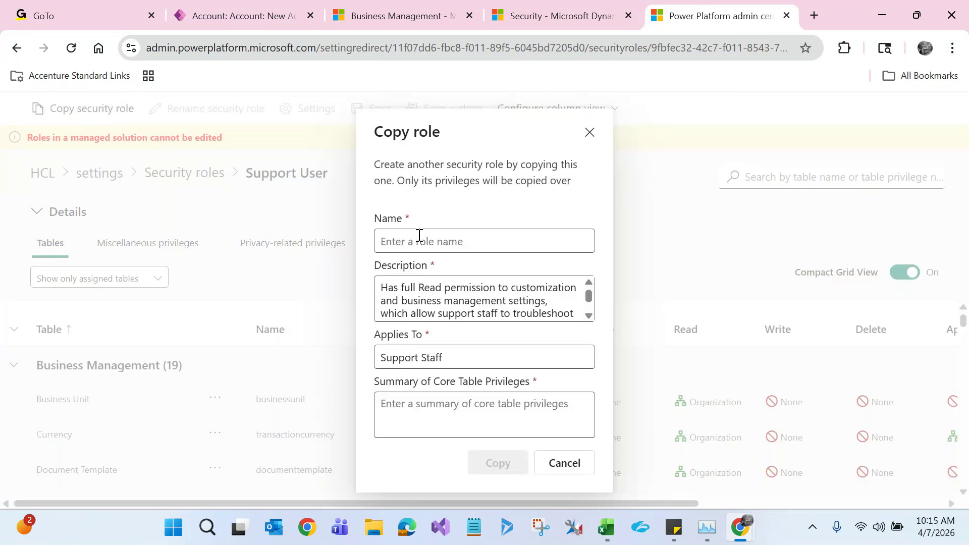
left_click(419, 236)
left_click(469, 304)
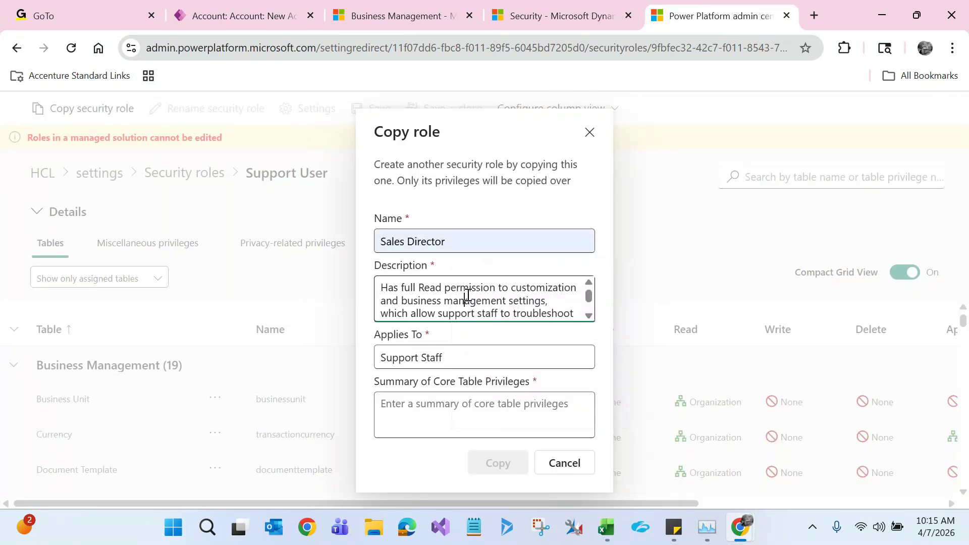
left_click(411, 242)
triple_click(411, 242)
key("ctrl+c")
left_click(434, 298)
key("ctrl+a")
key("ctrl+v")
Set the copied role to apply to All Users, enter "Sales Director" as the core table privileges summary, and create the copy
left_click(432, 357)
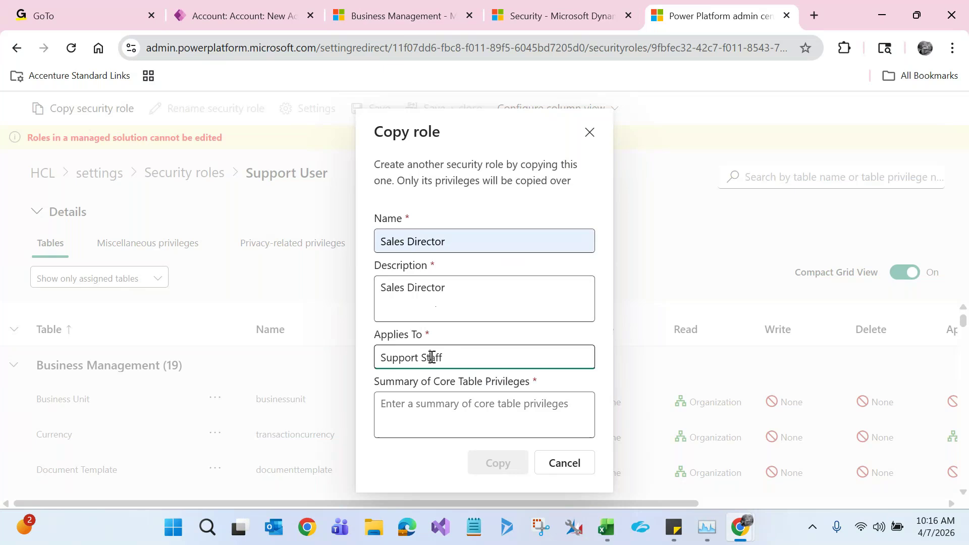
key("ctrl+a")
type("A")
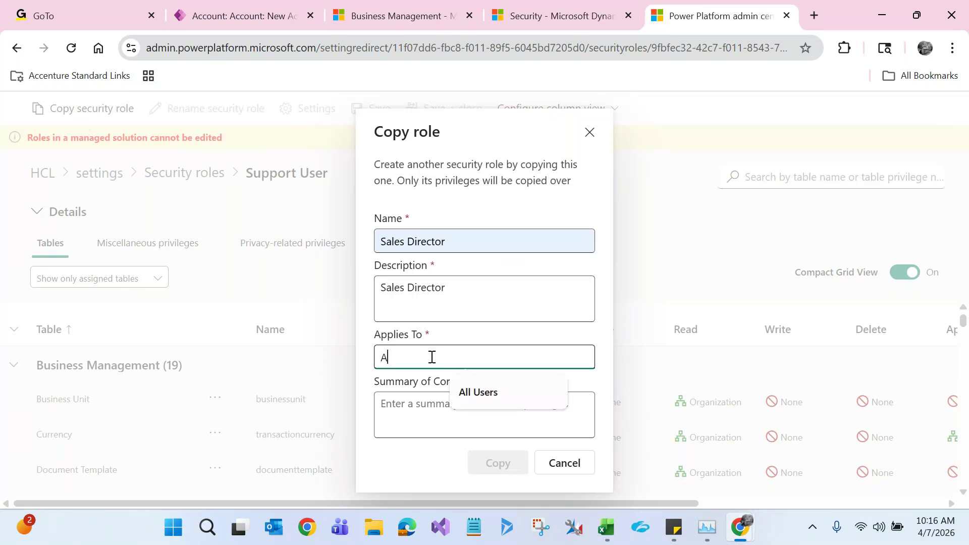
left_click(468, 395)
left_click(464, 412)
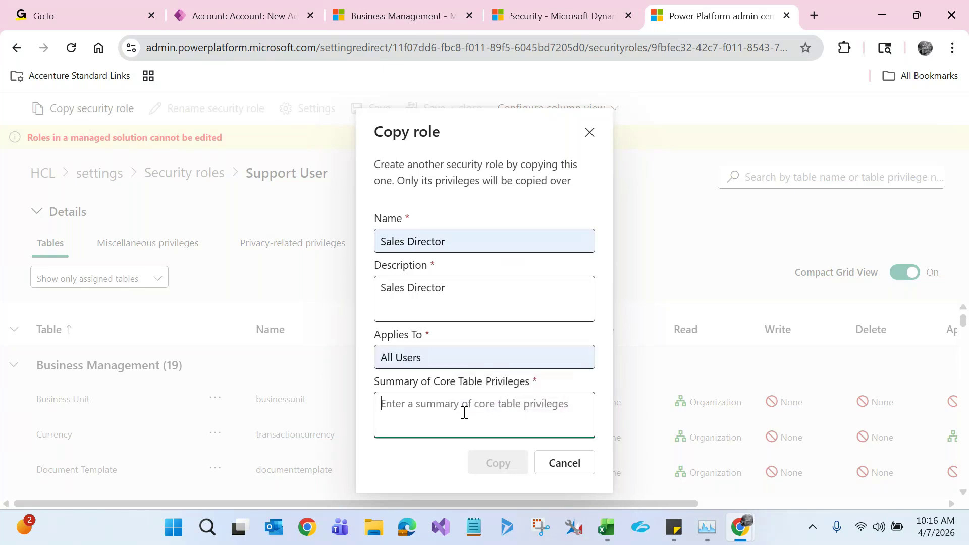
key("ctrl+v")
left_click(492, 463)
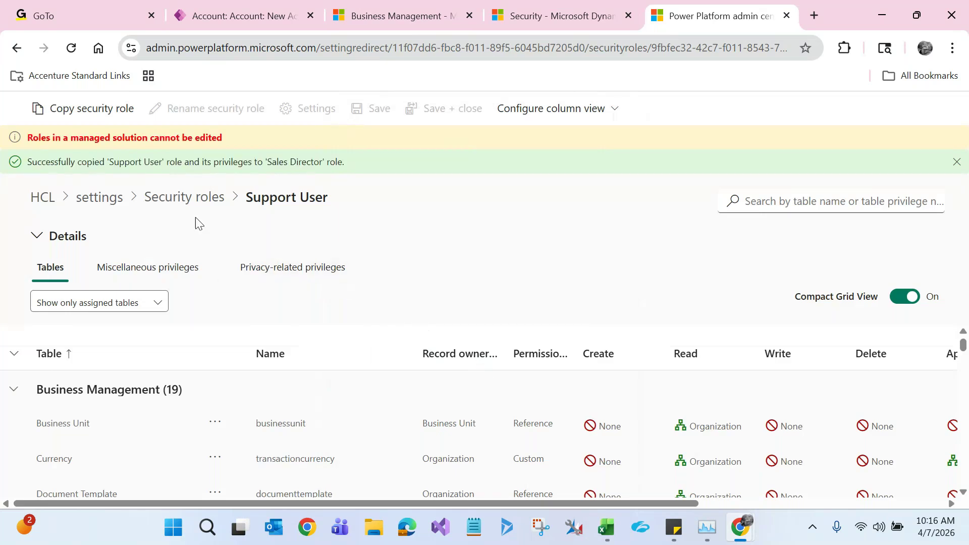
Find the Sales Director role in the security roles list by searching "sales d", open it and show all tables
left_click(185, 202)
left_click(849, 110)
type("sales d")
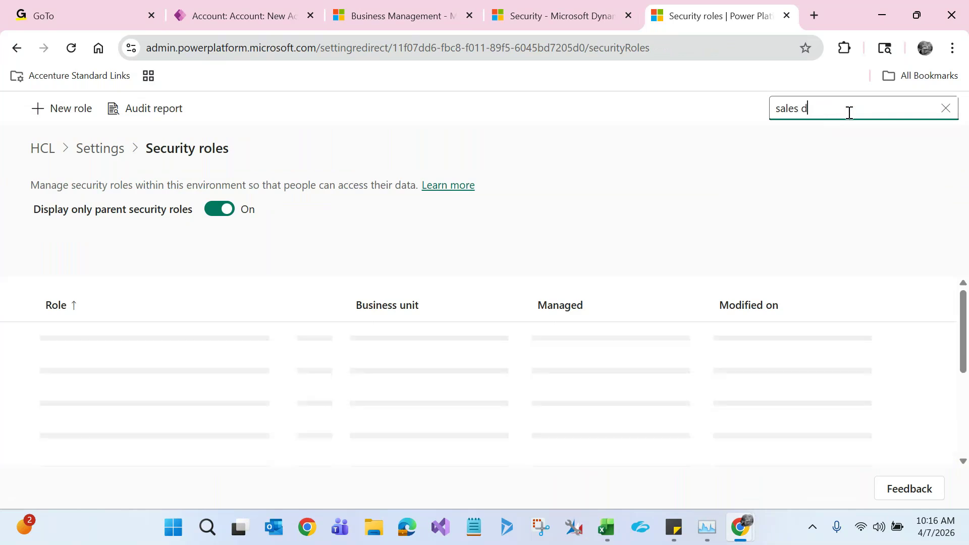
left_click(84, 344)
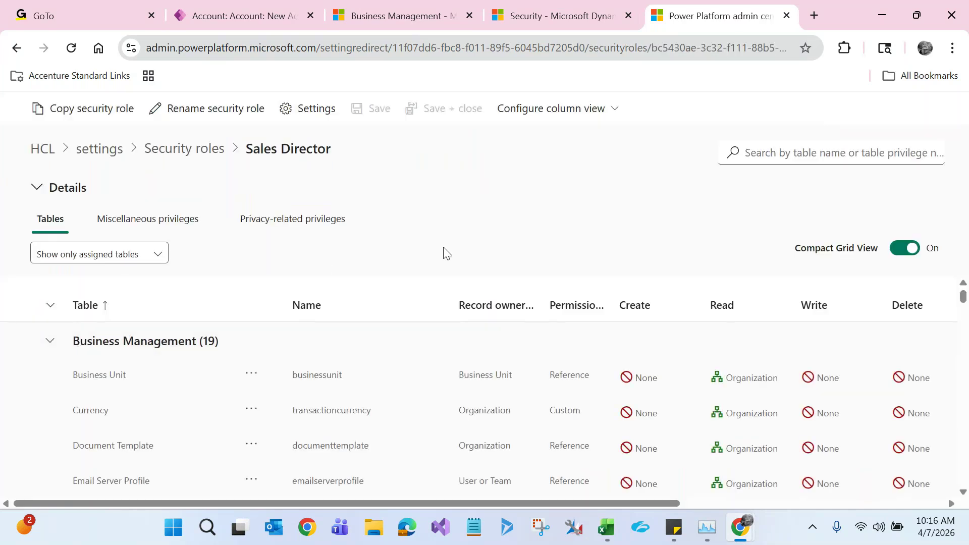
left_click(133, 254)
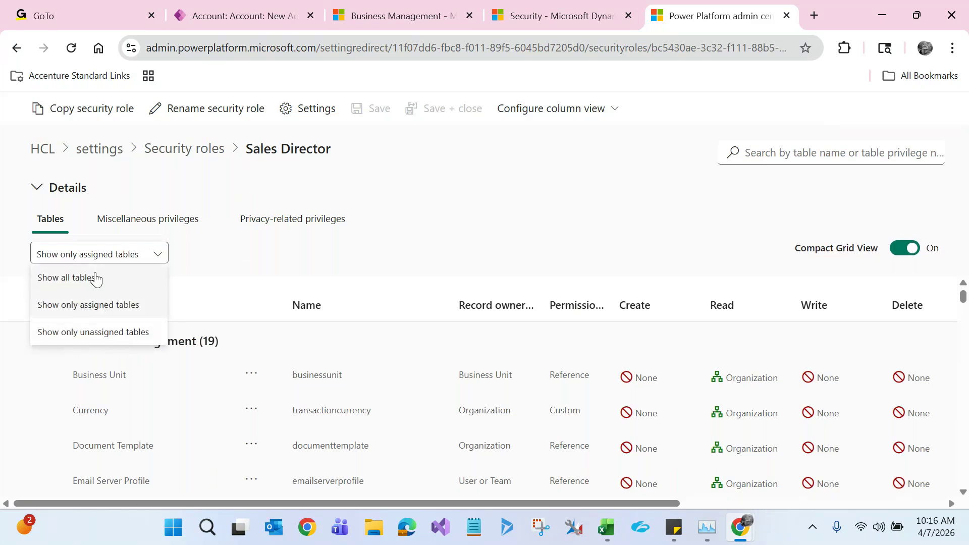
left_click(96, 279)
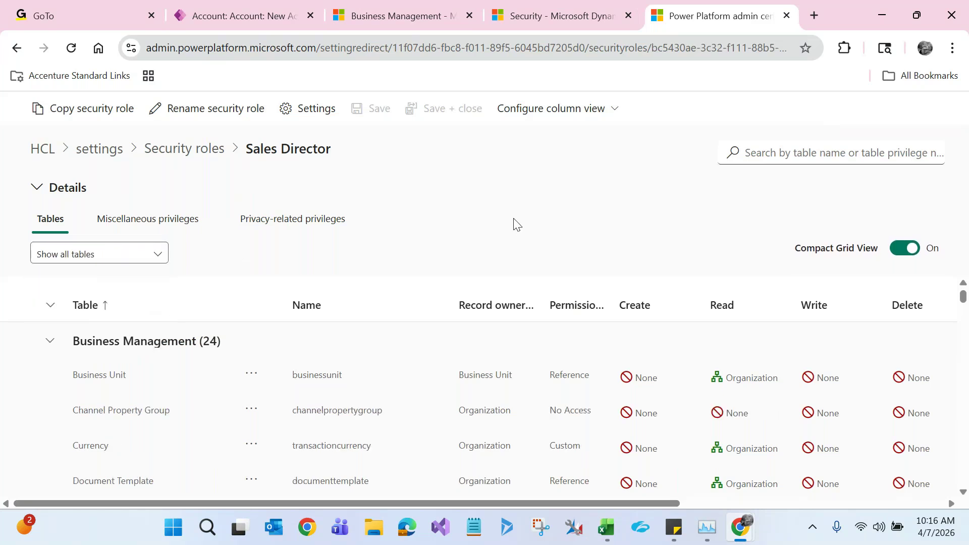
left_click_drag(247, 148, 329, 151)
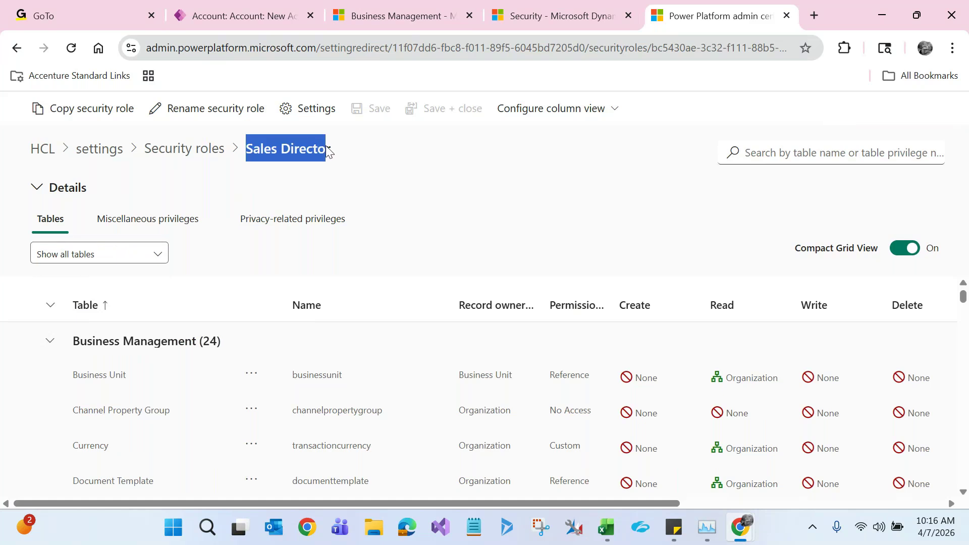
left_click(413, 189)
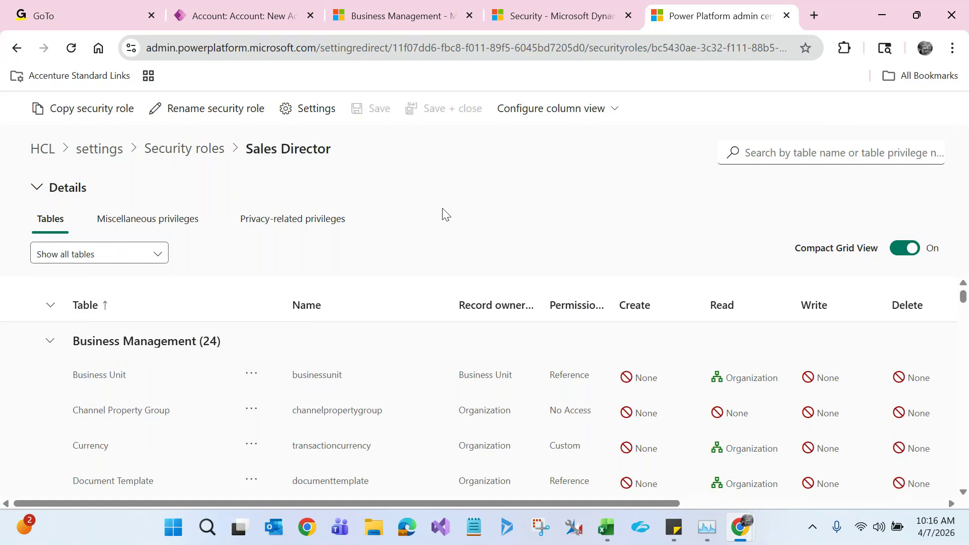
Switch to the Excel workbook and add a bold "Sales Director" heading in cell N28 of Sheet3
left_click(606, 528)
left_click_drag(963, 289, 964, 350)
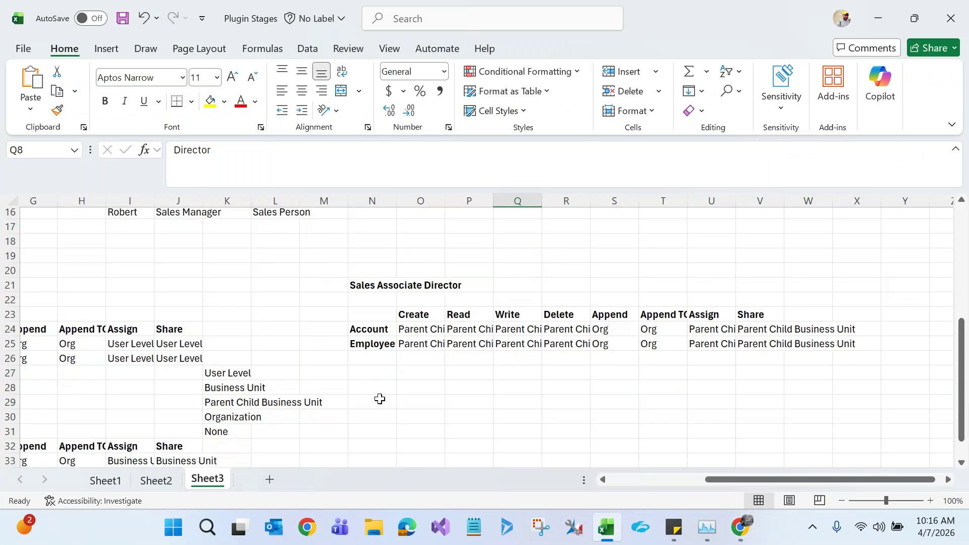
left_click(385, 384)
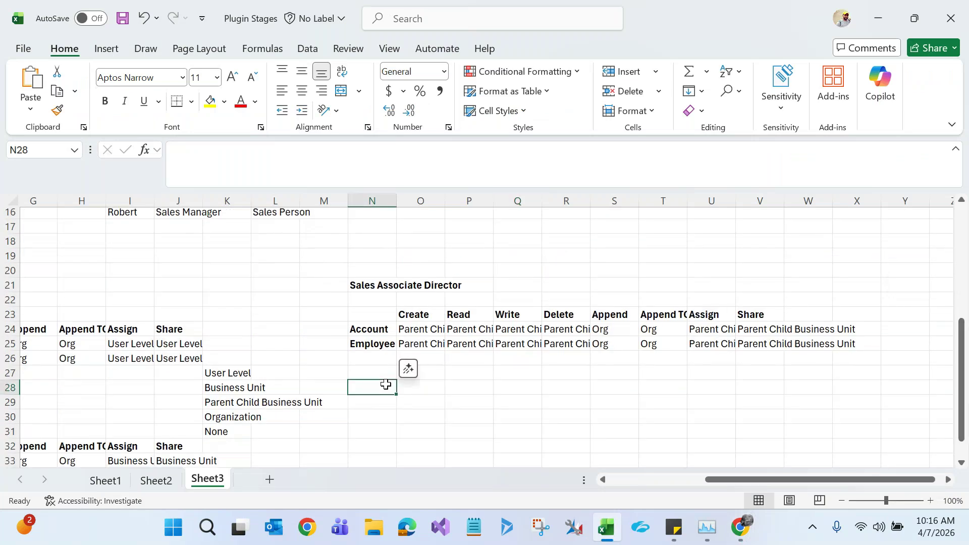
type("Sales")
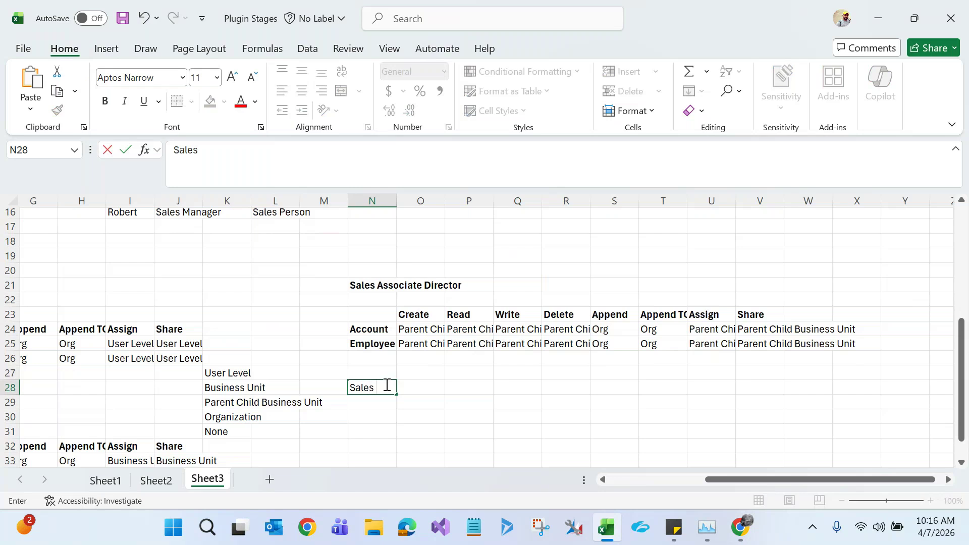
type(" Director")
left_click(368, 443)
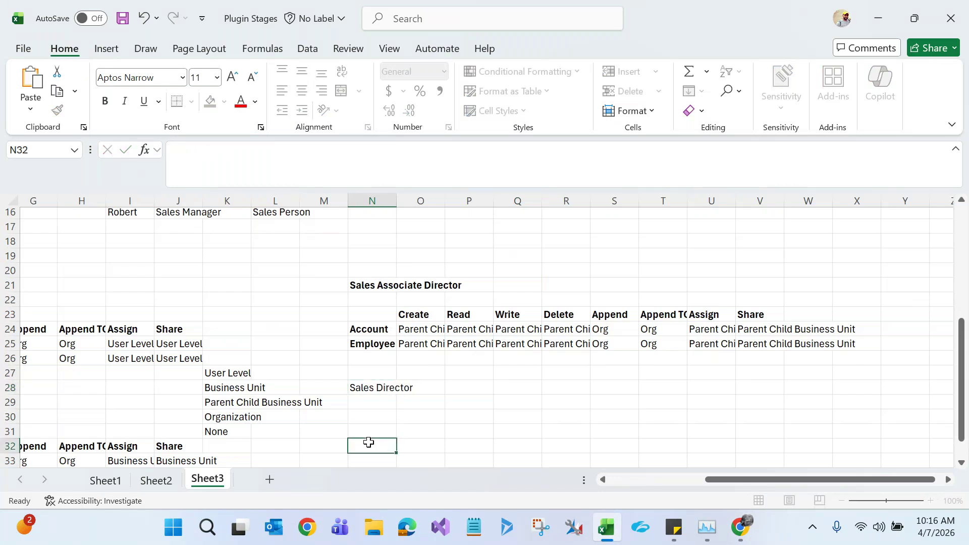
left_click(371, 390)
key("ctrl+b")
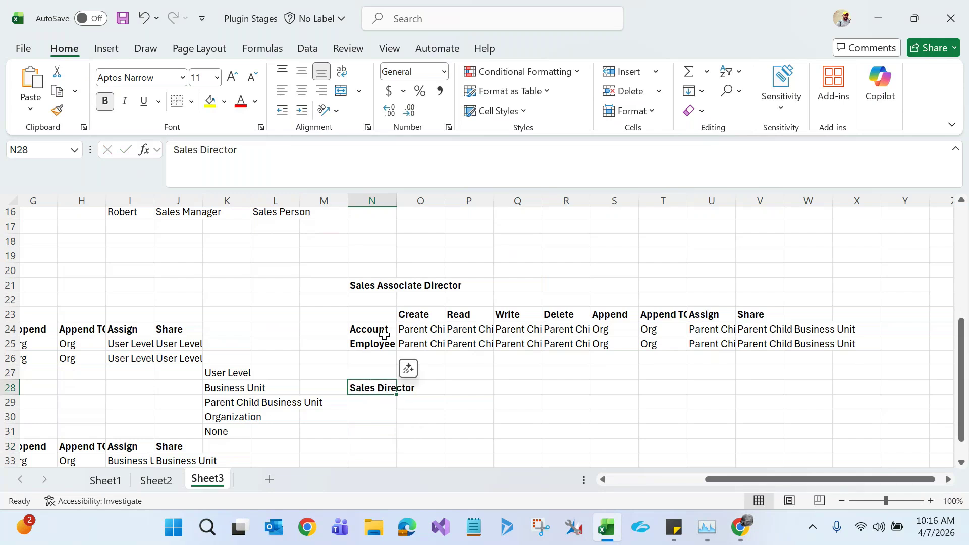
Copy the Sales Associate Director privilege table in N23:V25 to cell N30 under the Sales Director heading
left_click(370, 315)
key("shift+Right")
key("shift+Right")
key("shift+Right")
key("shift+Right")
key("shift+Right")
key("shift+Right")
key("shift+Right")
key("shift+Right")
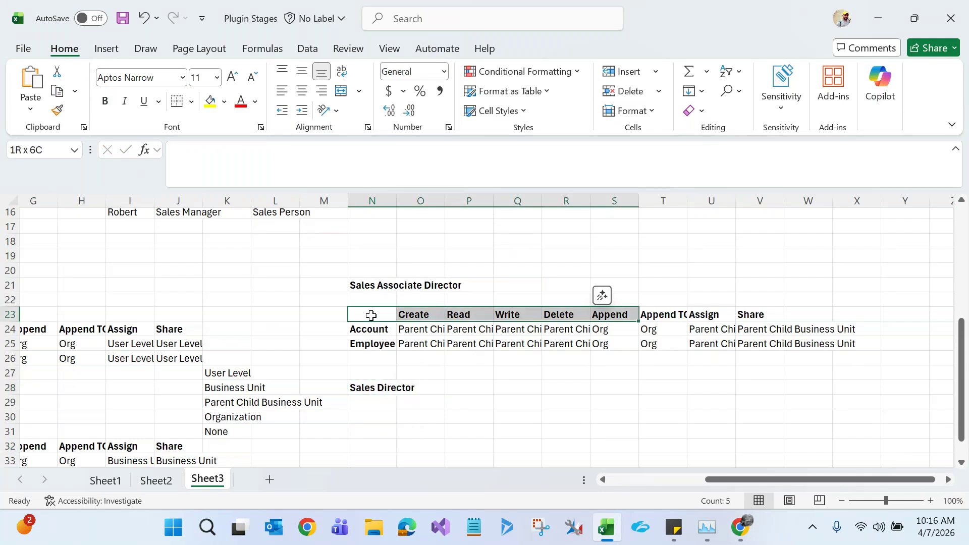
key("shift+Down")
key("shift+Down")
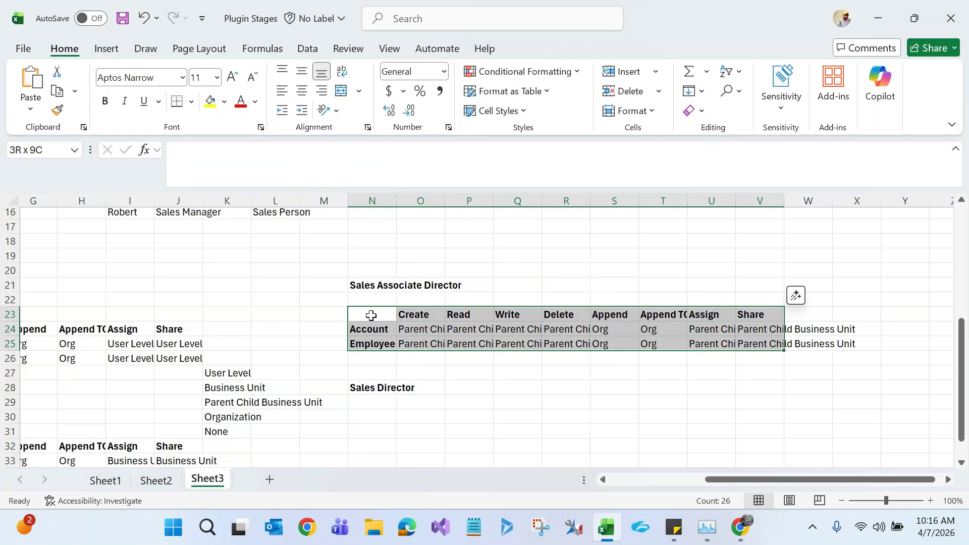
key("ctrl+c")
left_click(379, 403)
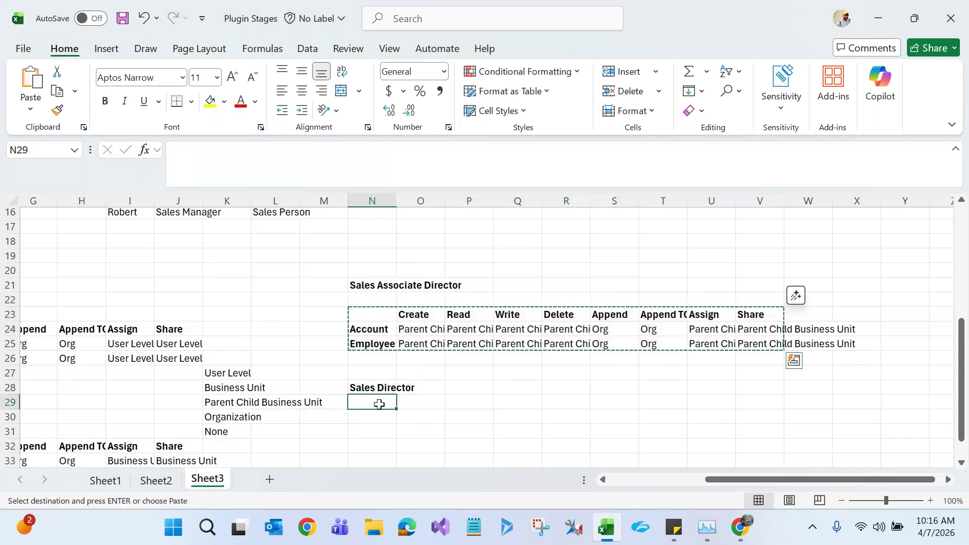
left_click(373, 414)
key("ctrl+v")
left_click(468, 388)
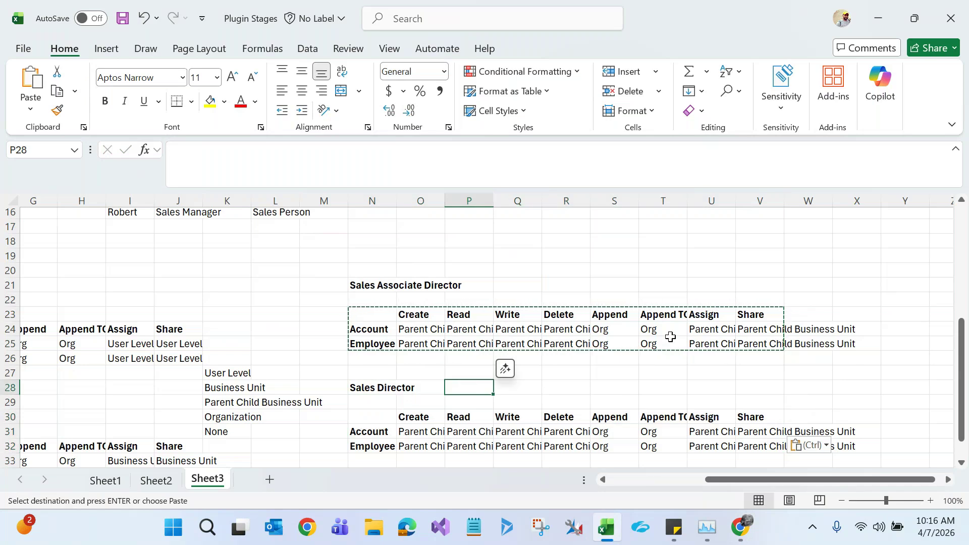
Review the list of sales roles in cells Q5 to Q8 above the business unit hierarchy
left_click_drag(965, 339, 953, 331)
scroll(789, 286, "up", 5)
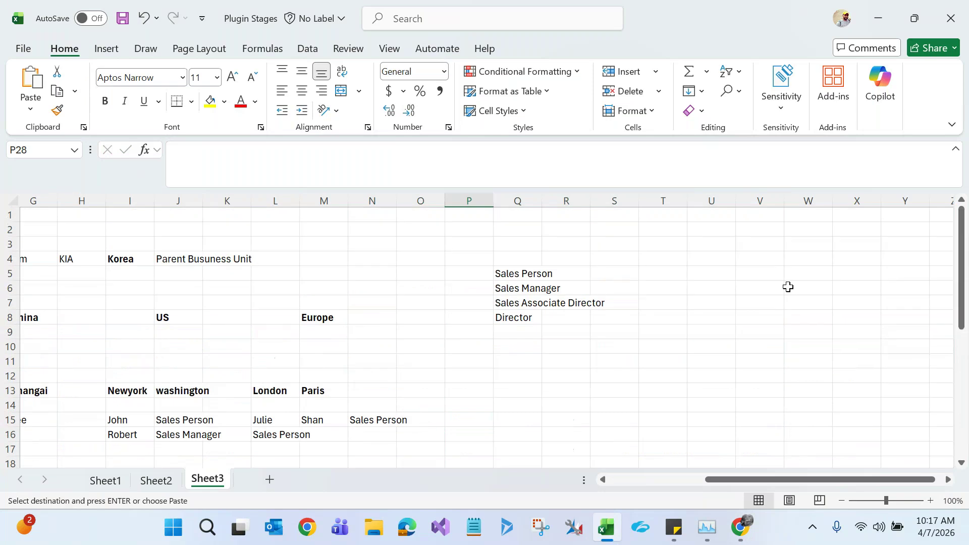
left_click(525, 322)
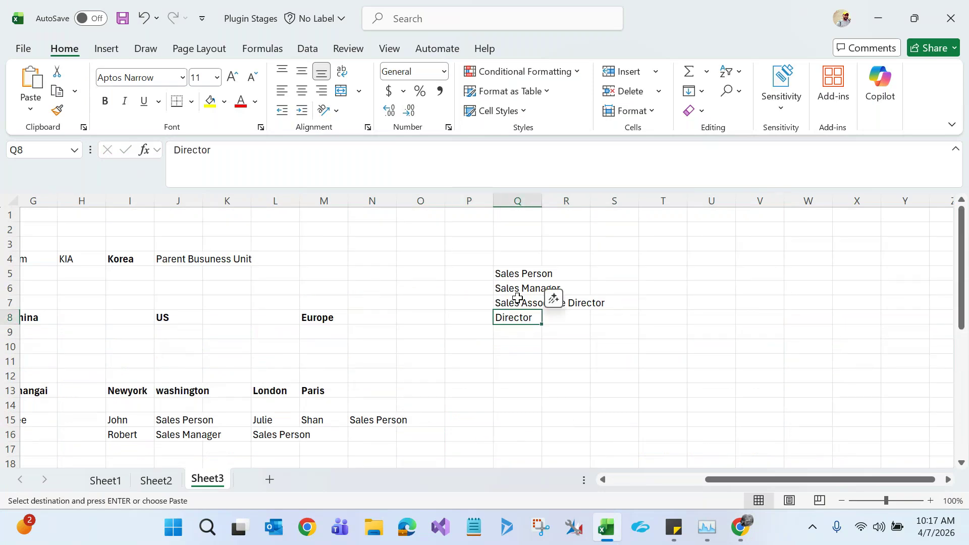
left_click(515, 273)
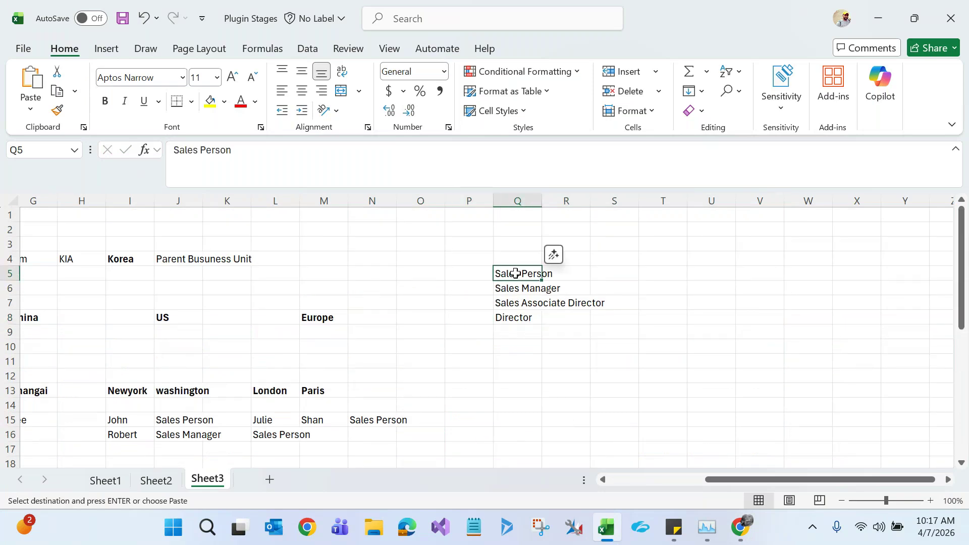
left_click(519, 288)
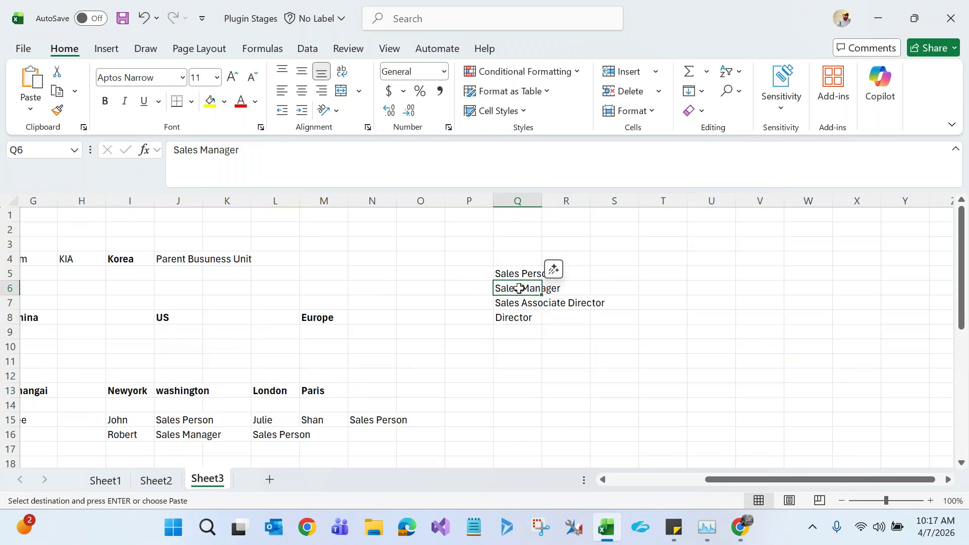
Enter Org as the Account Create privilege in cell O31 of the Sales Director table and copy that cell
left_click(531, 301)
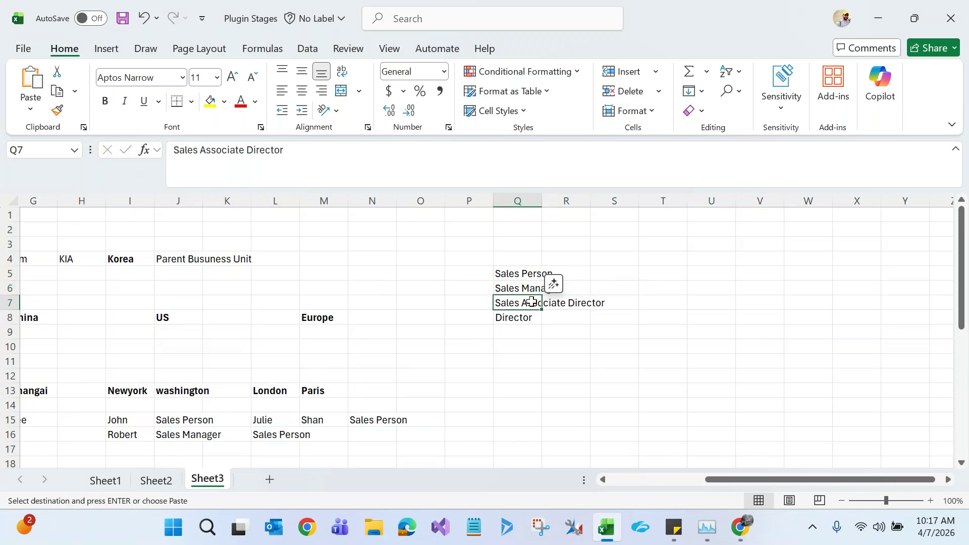
left_click(527, 316)
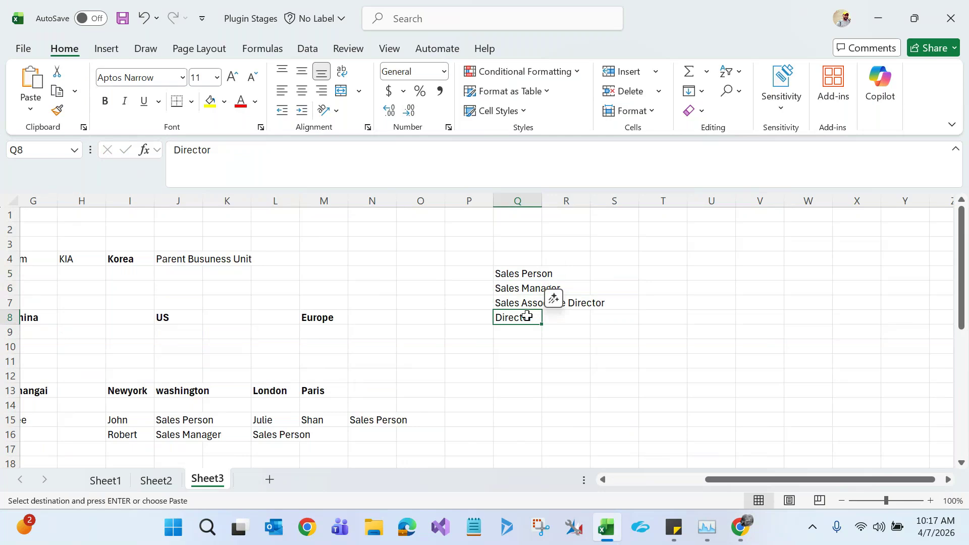
left_click_drag(962, 273, 966, 386)
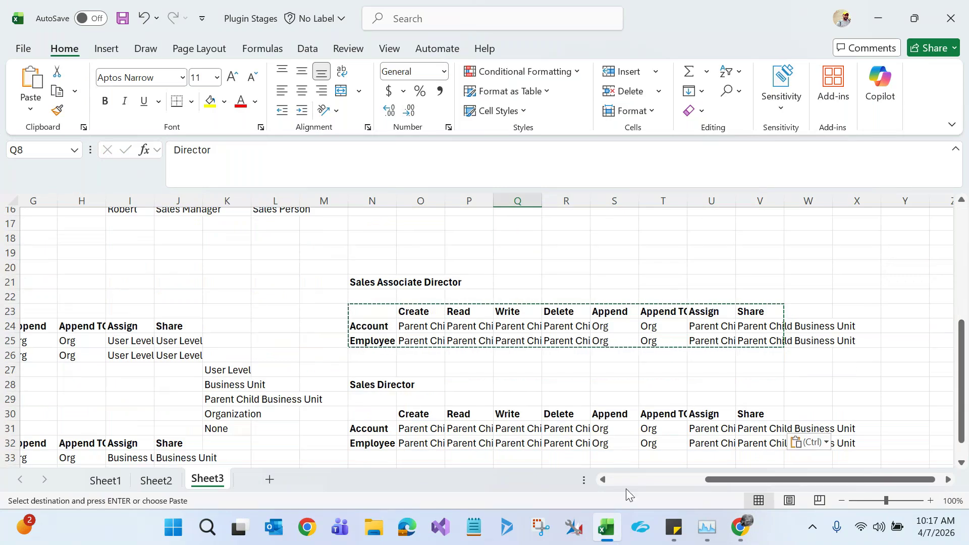
left_click(420, 433)
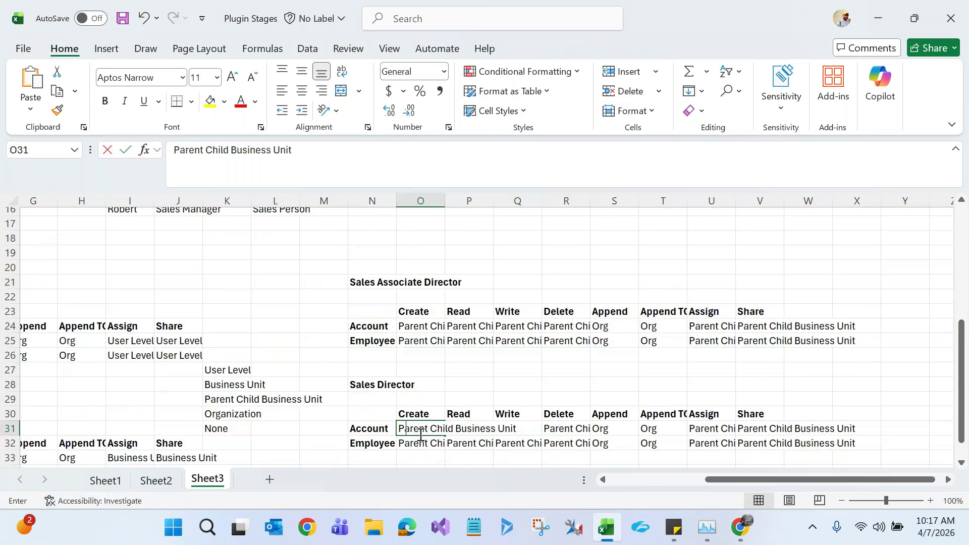
type("Org")
left_click(328, 385)
left_click(411, 425)
key("ctrl+c")
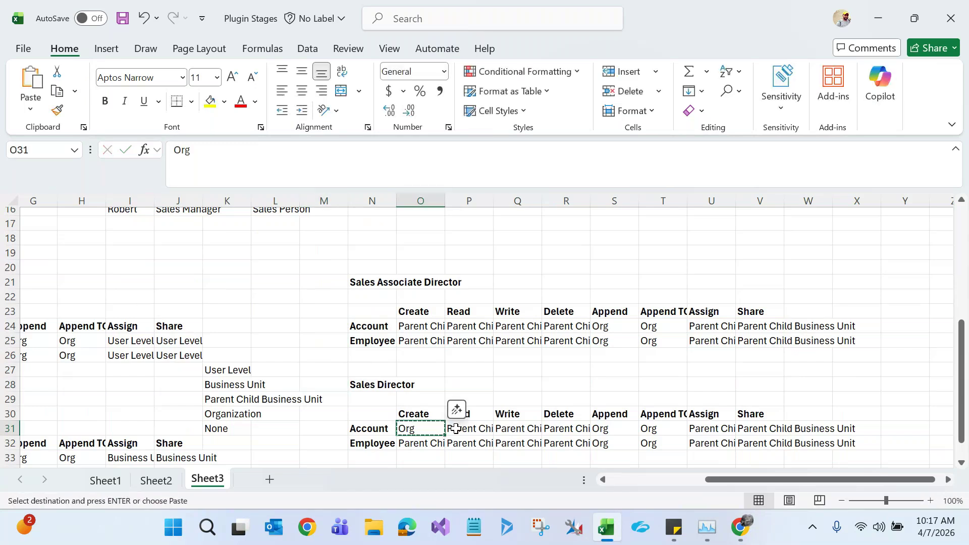
Paste Org into the Sales Director Account row's Read, Write, Delete, Assign and Share cells (P31:R31 and U31:V31)
left_click(455, 428)
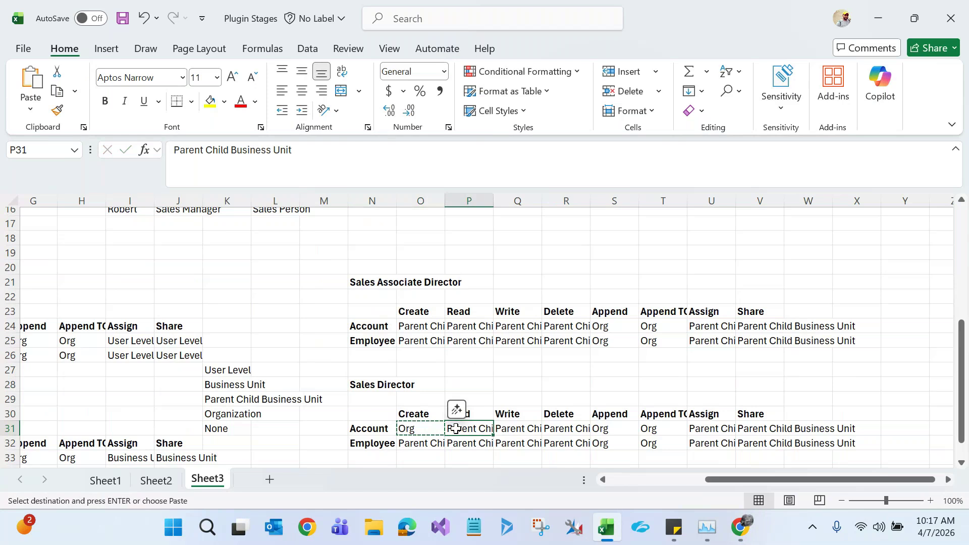
key("ctrl+v")
left_click(517, 429)
key("ctrl+v")
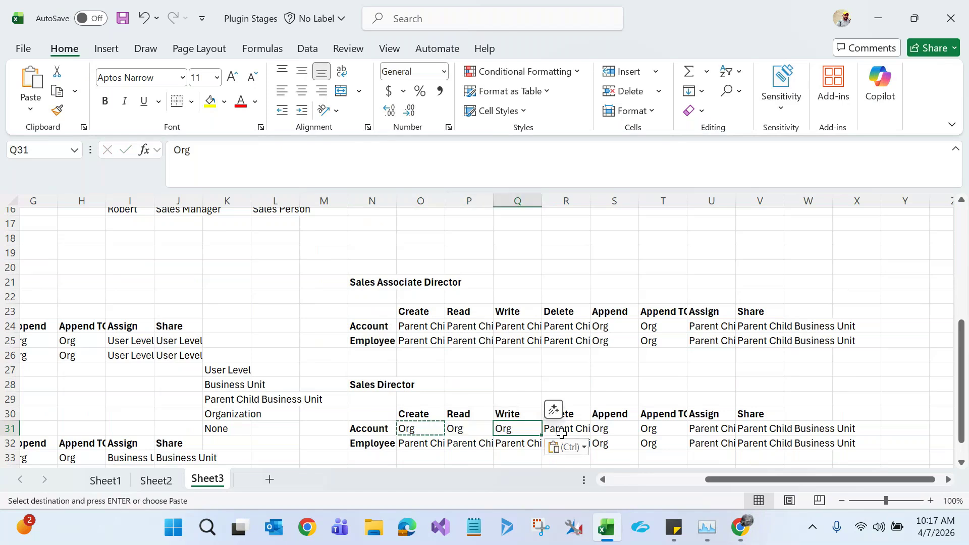
left_click(562, 432)
key("ctrl+v")
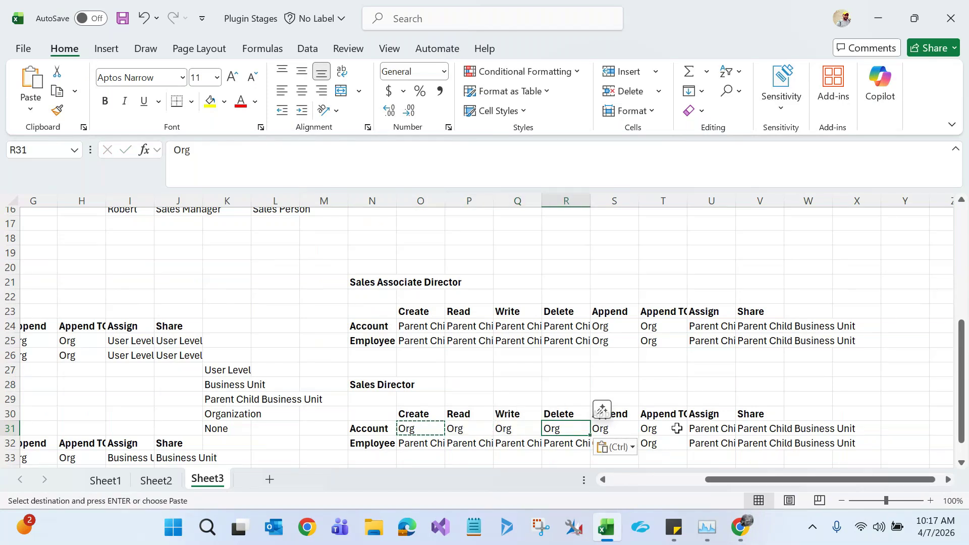
left_click(706, 428)
key("ctrl+v")
left_click(756, 429)
key("ctrl+v")
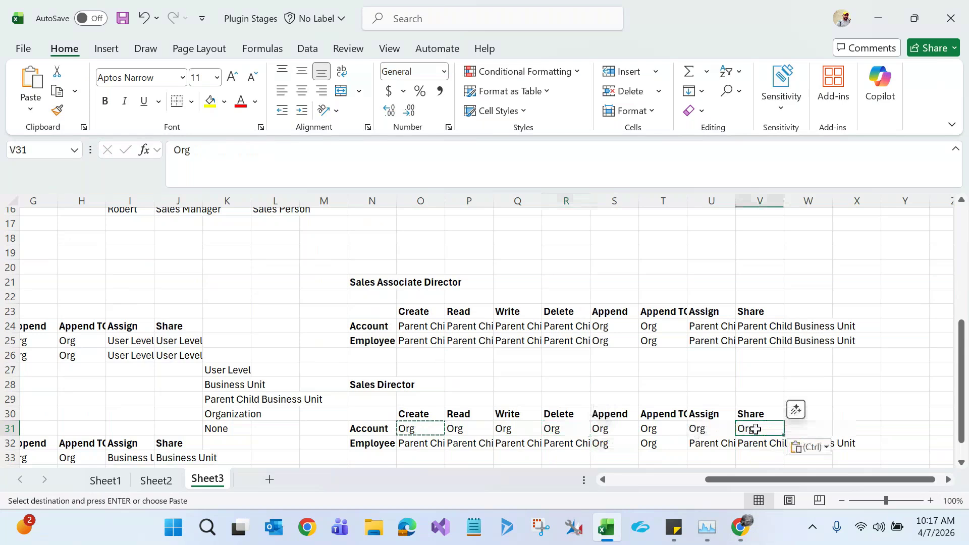
Paste Org into the Sales Director Employee row's Create, Read, Write, Delete, Assign and Share cells (O32:R32 and U32:V32)
left_click(413, 439)
key("ctrl+v")
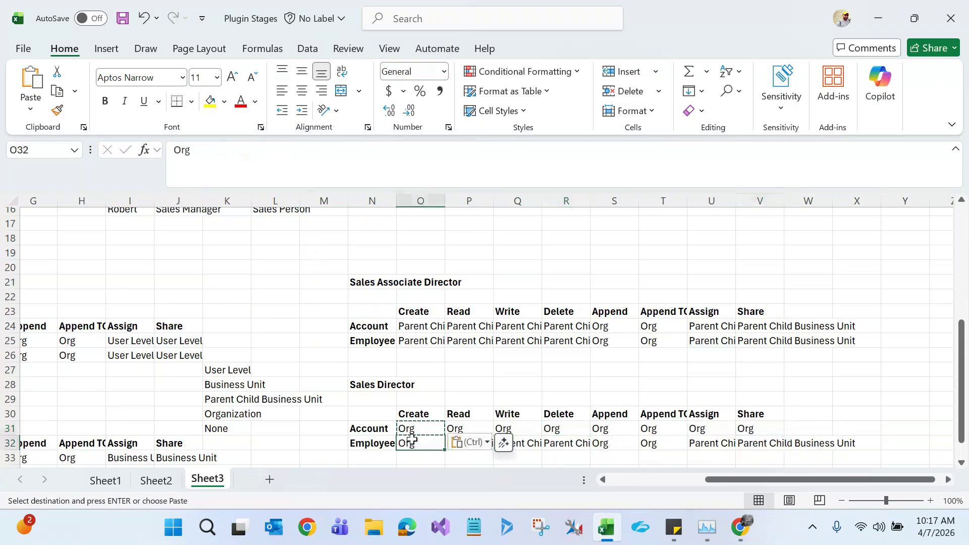
left_click(563, 443)
key("ctrl+v")
left_click(467, 444)
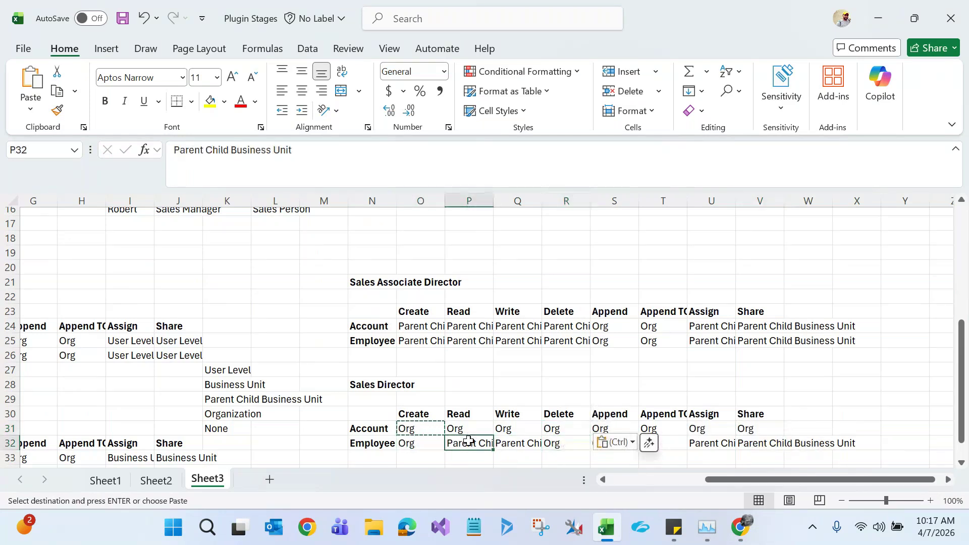
key("ctrl+v")
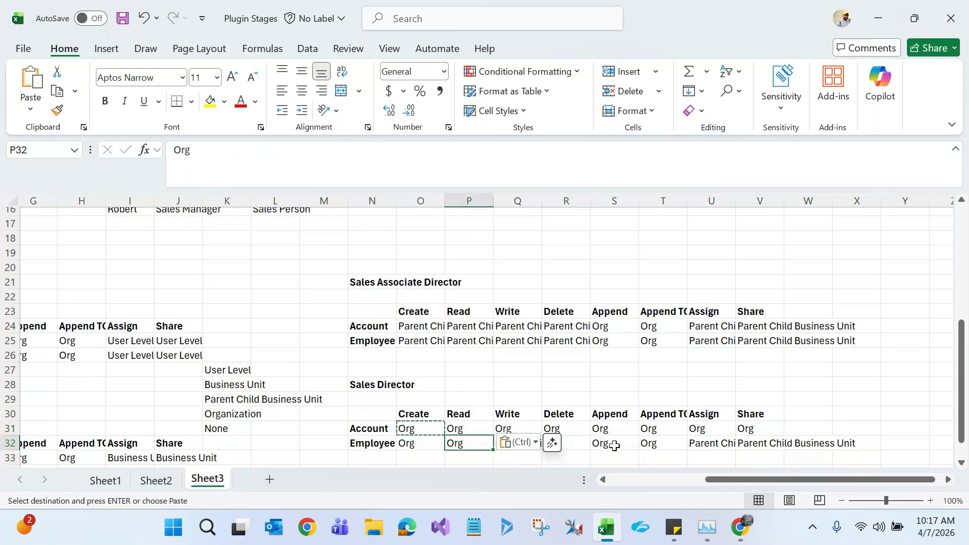
left_click(651, 444)
left_click(747, 441)
key("ctrl+v")
left_click(708, 444)
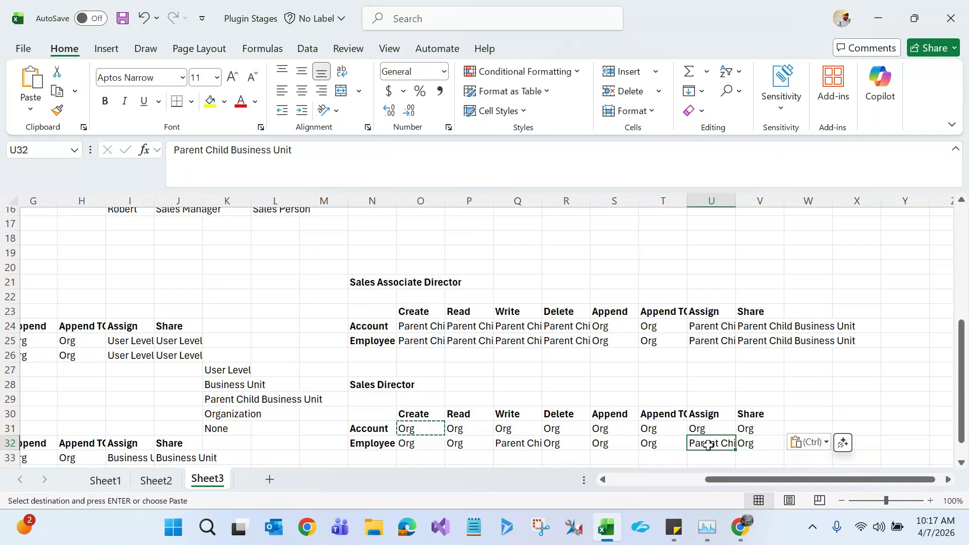
key("ctrl+v")
left_click(515, 444)
key("ctrl+v")
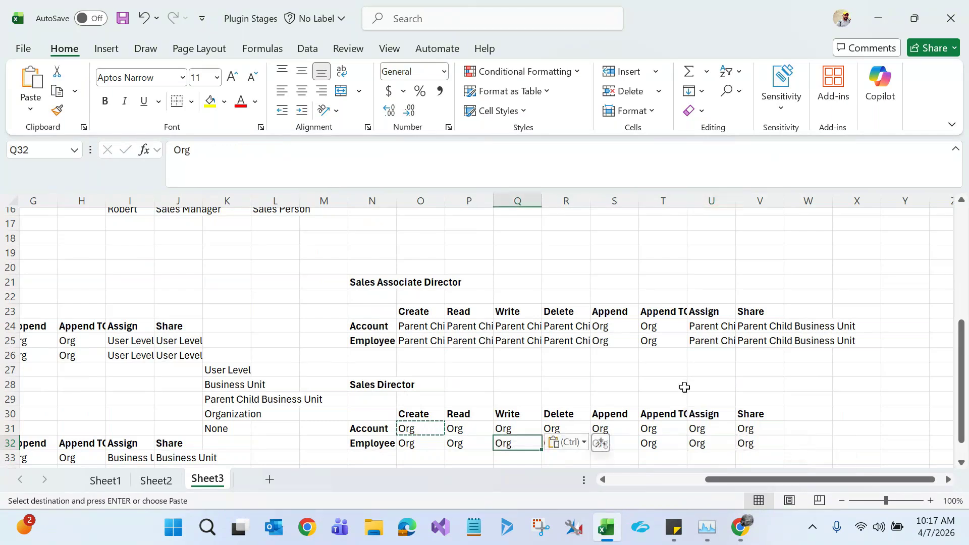
left_click(683, 386)
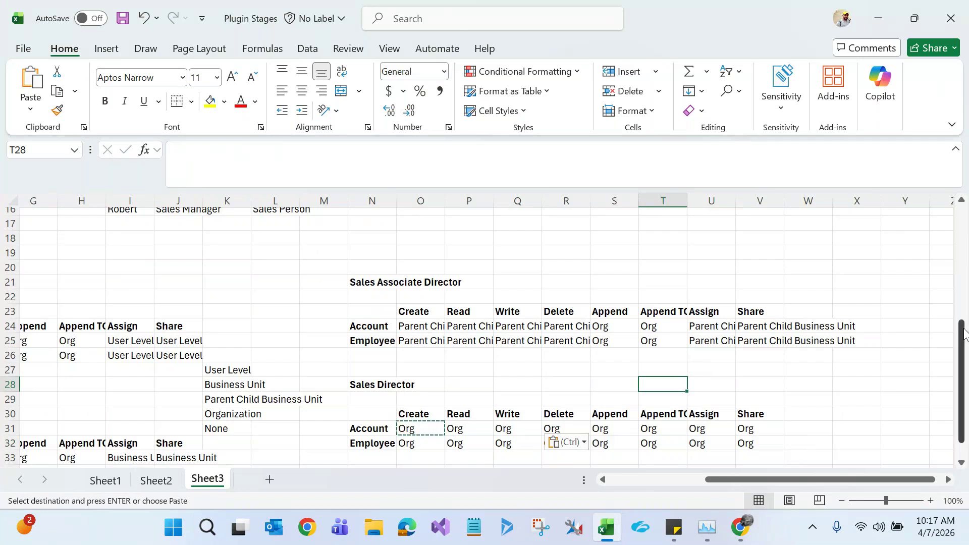
Review the Director entry and its Korea parent business unit in row 4 of the hierarchy on Sheet3
left_click(382, 381)
left_click_drag(961, 336, 962, 297)
left_click_drag(765, 477, 646, 483)
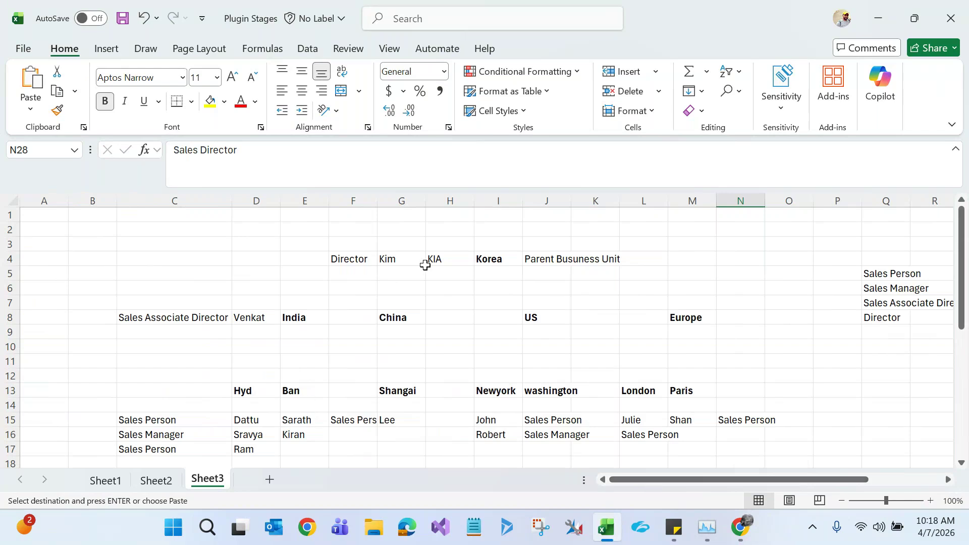
left_click(407, 260)
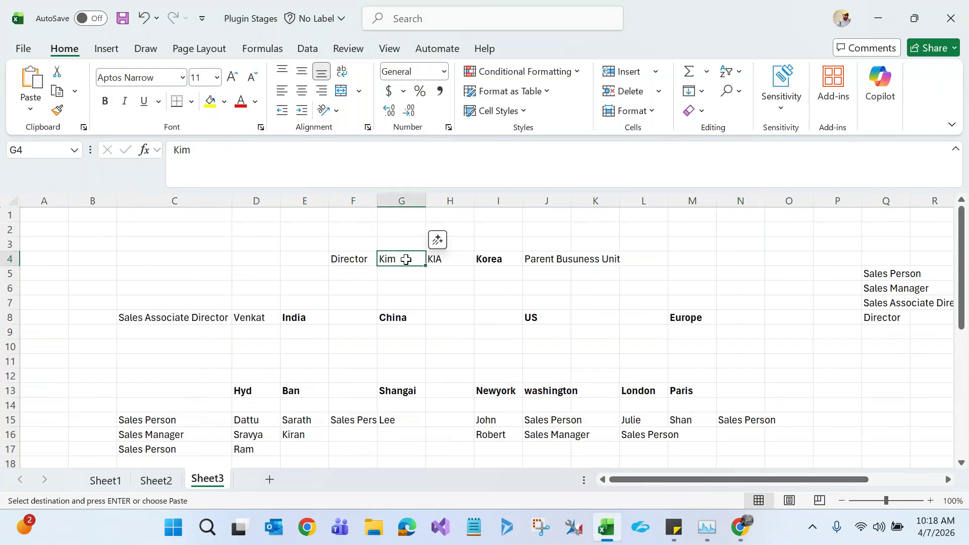
left_click(489, 259)
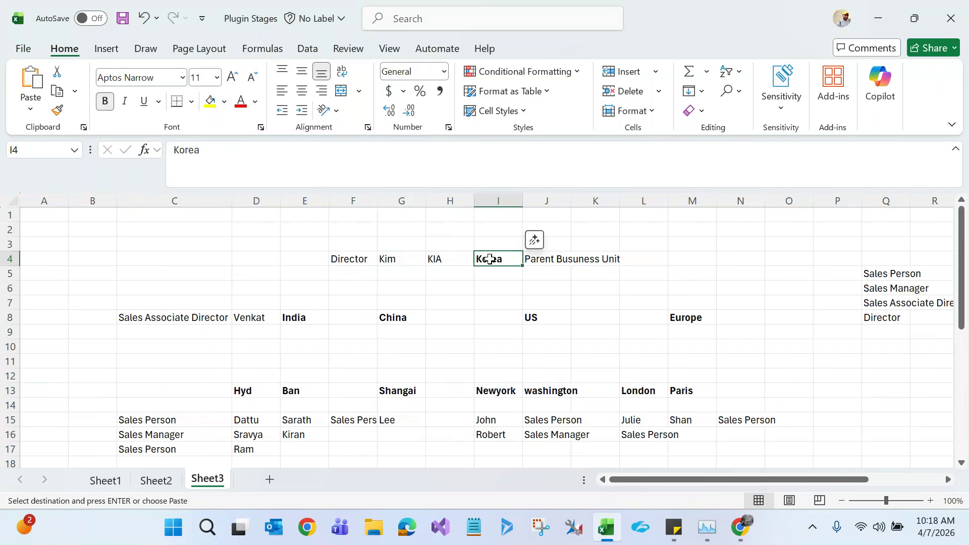
left_click(364, 259)
left_click(404, 260)
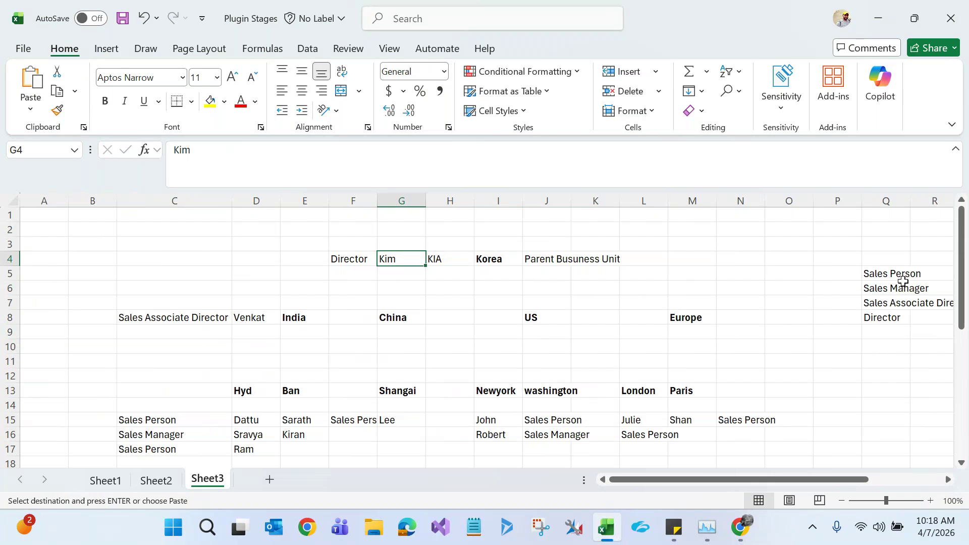
Examine the Account Create privilege in the Sales Director table around cells N28 to O31
left_click_drag(962, 290, 963, 391)
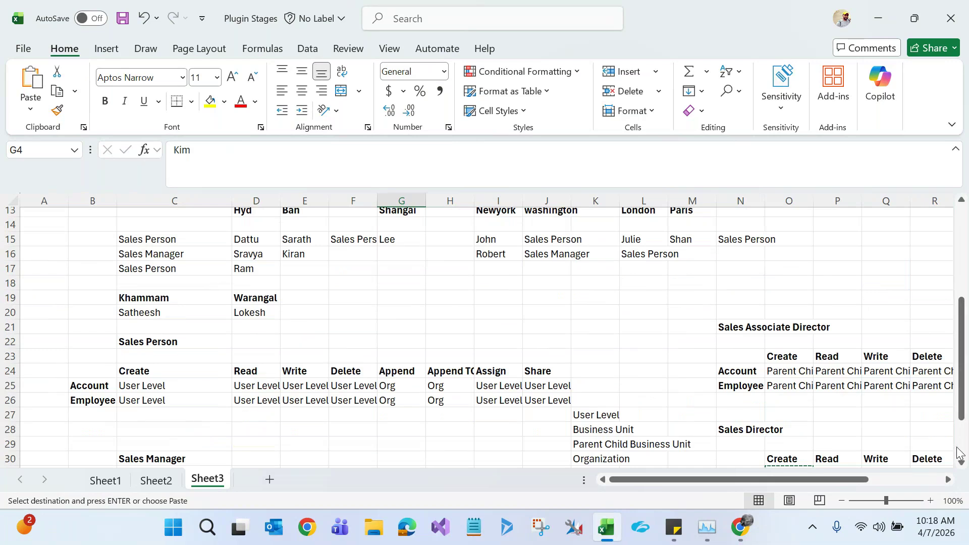
scroll(819, 304, "down", 6)
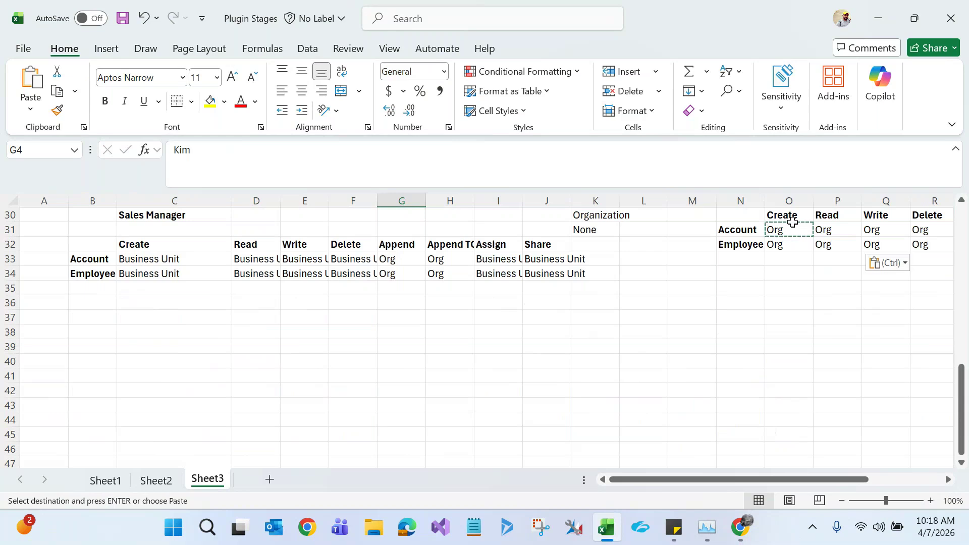
scroll(961, 204, "up", 2)
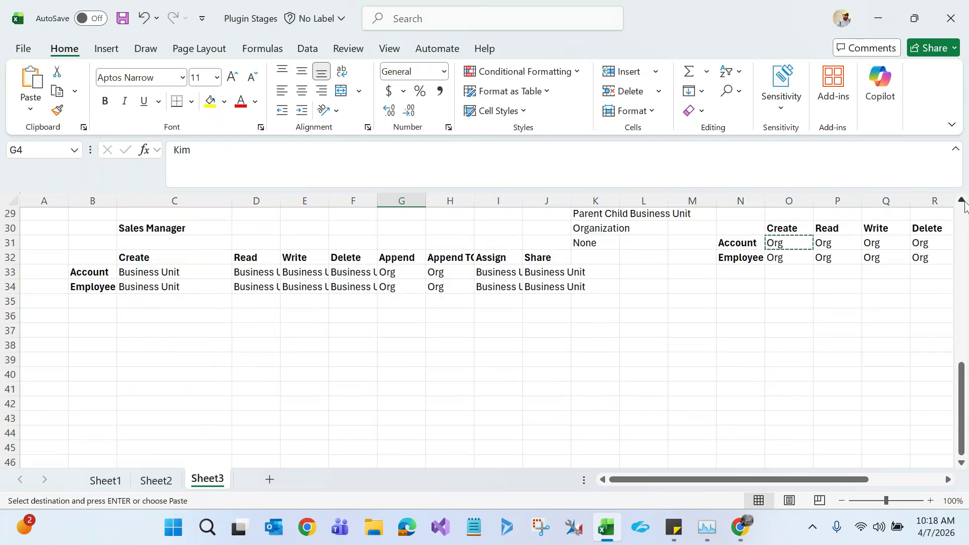
left_click(725, 247)
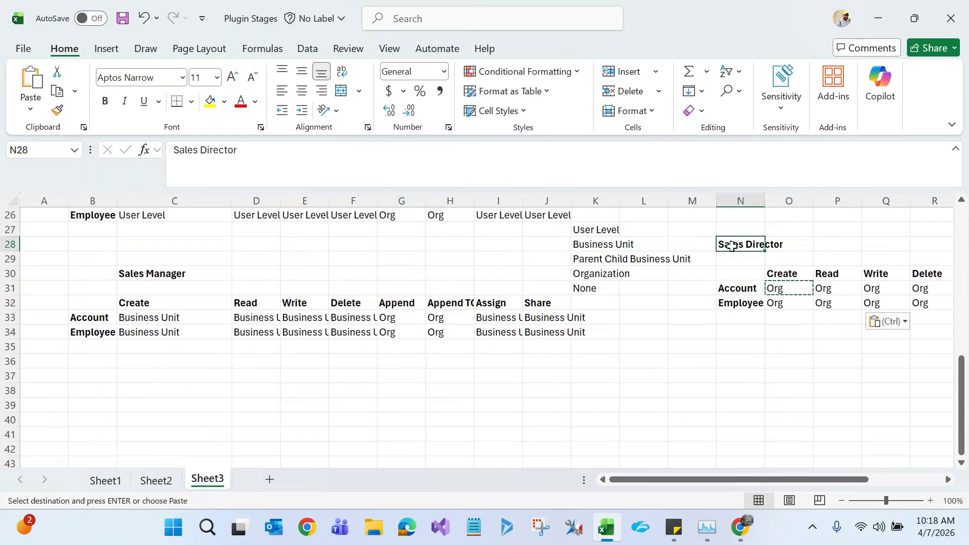
left_click(783, 275)
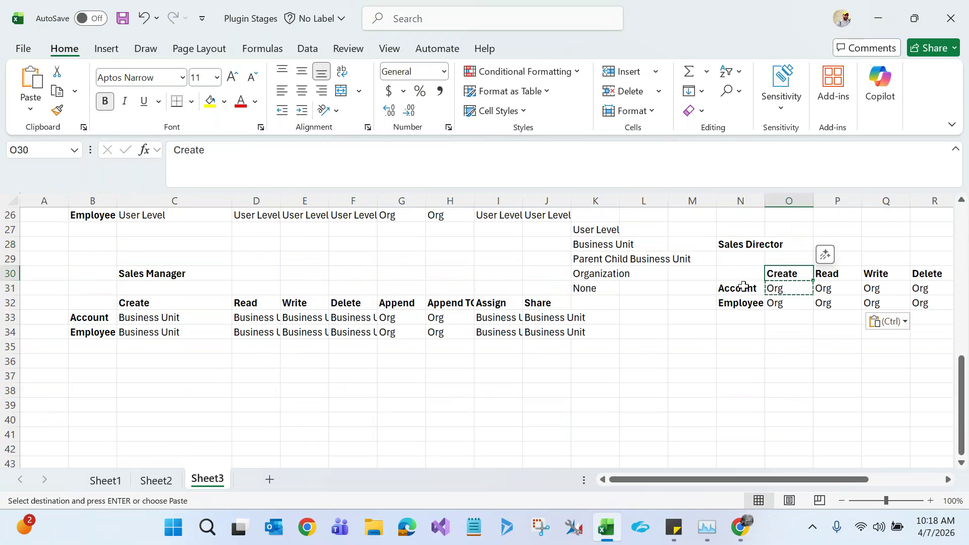
left_click(781, 286)
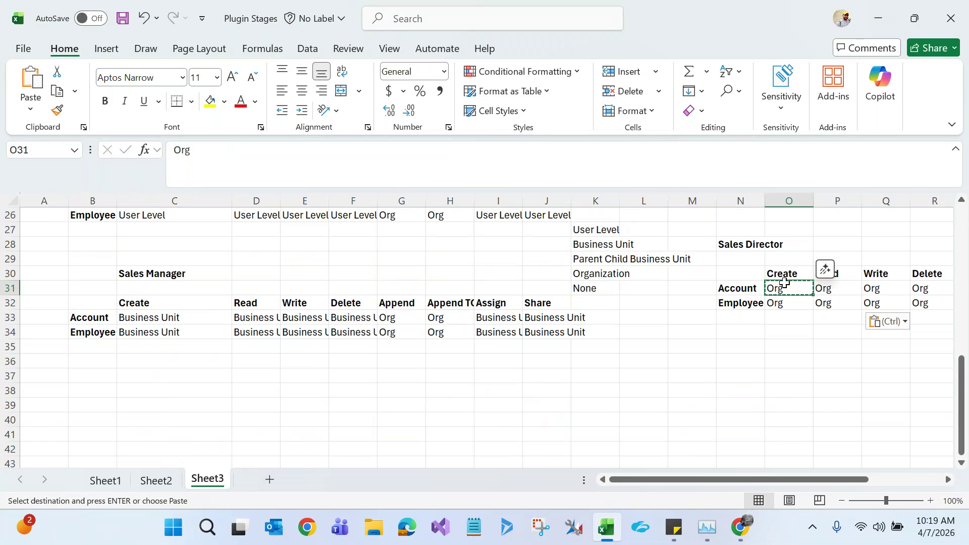
left_click(742, 287)
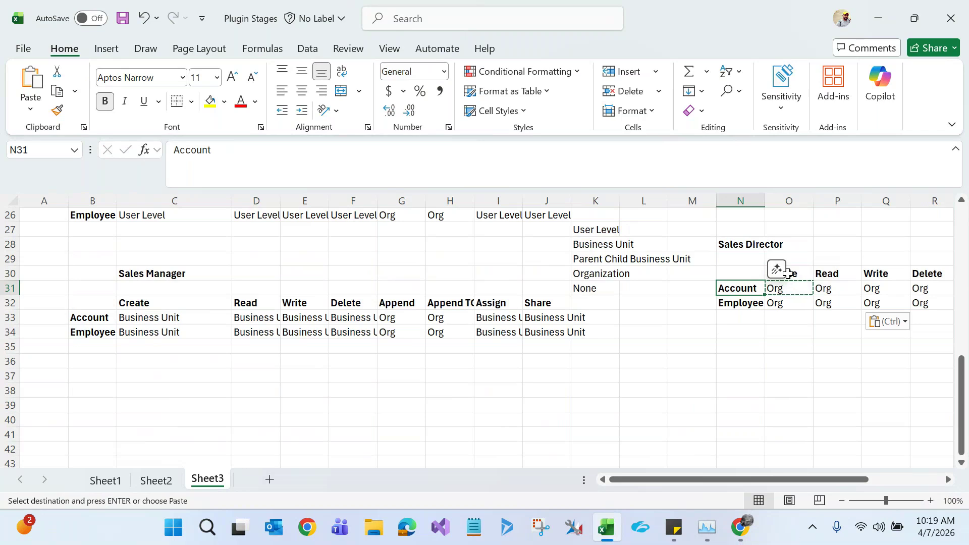
left_click(798, 261)
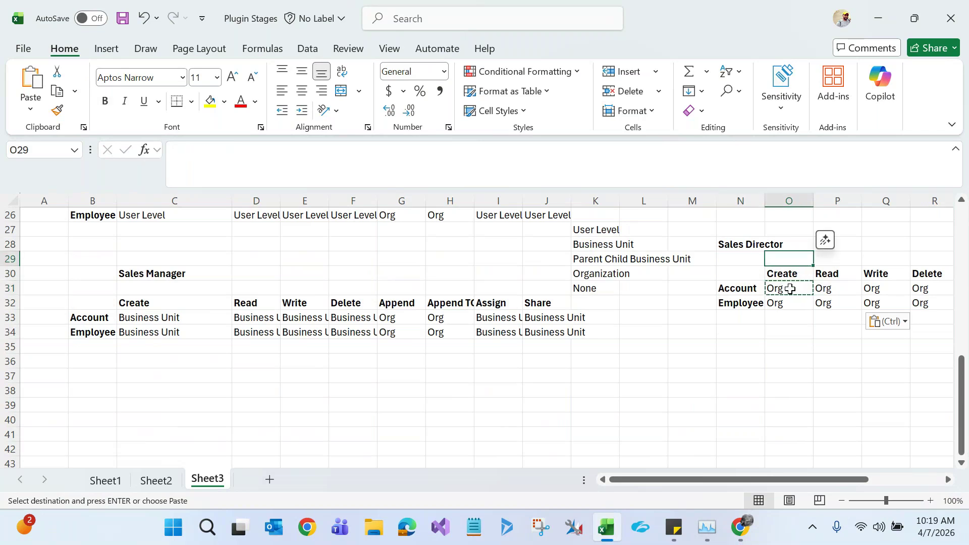
Switch to the Sales Trail app in Chrome and open the Accounts list, abandoning the unsaved Oracle account
mouse_move(741, 527)
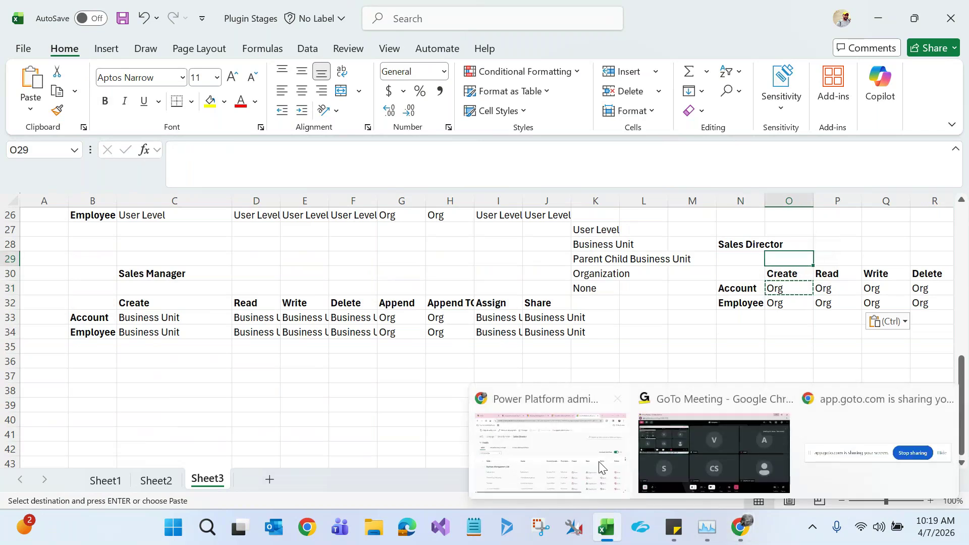
left_click(599, 461)
left_click(247, 15)
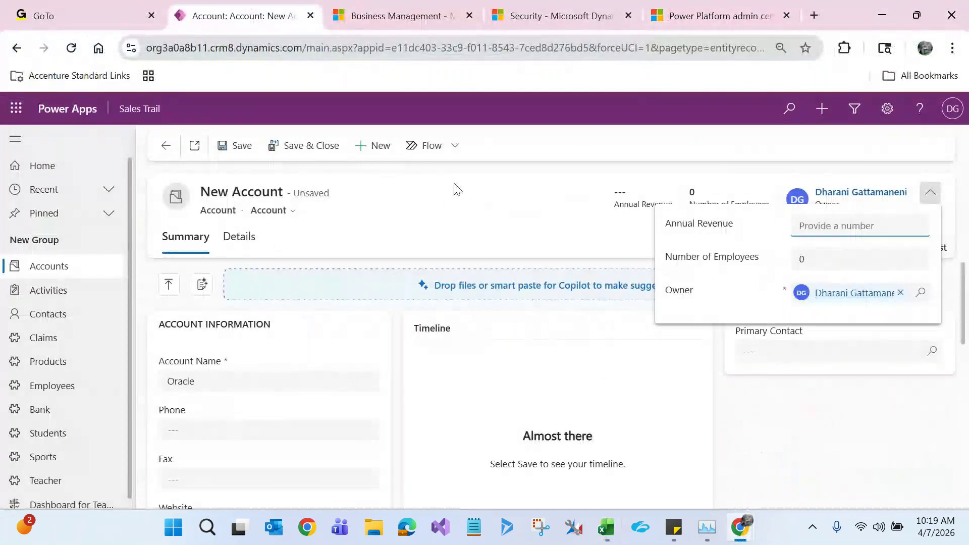
left_click(441, 210)
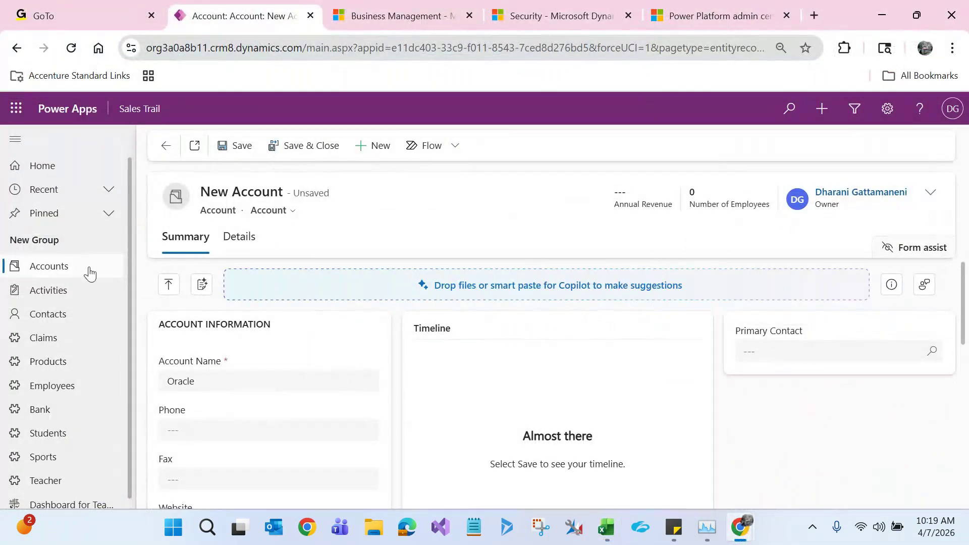
left_click(90, 273)
left_click(563, 348)
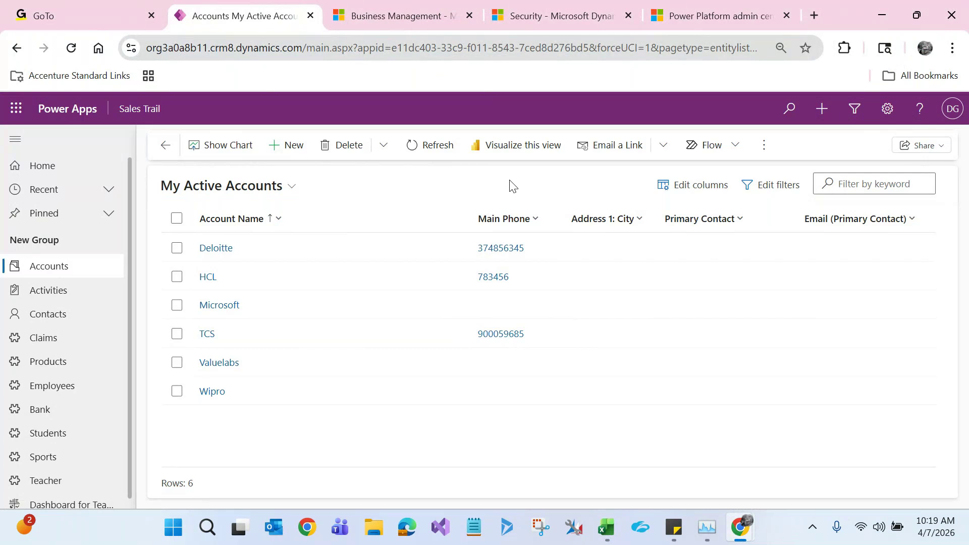
Start a new account record with EY as the Account Name, and switch back to the Excel workbook
left_click(297, 150)
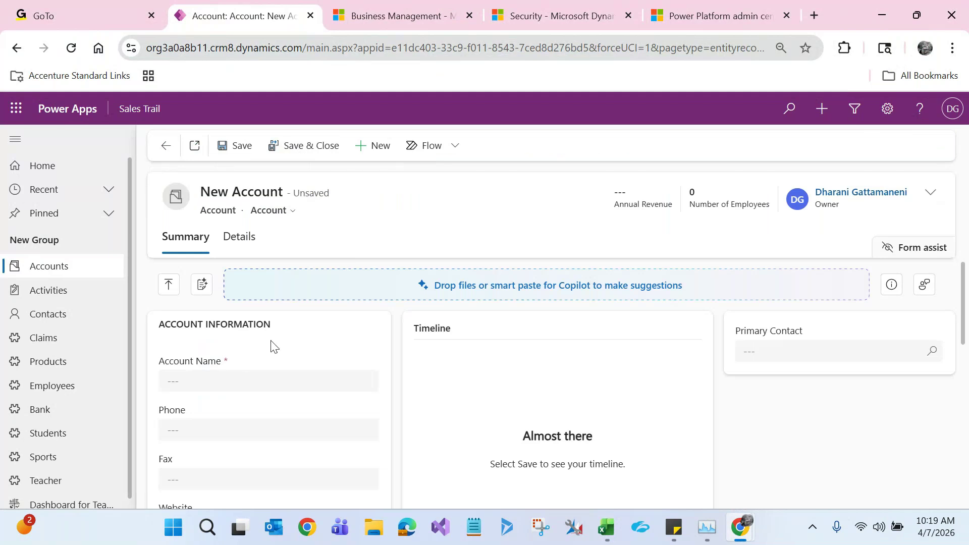
left_click(245, 386)
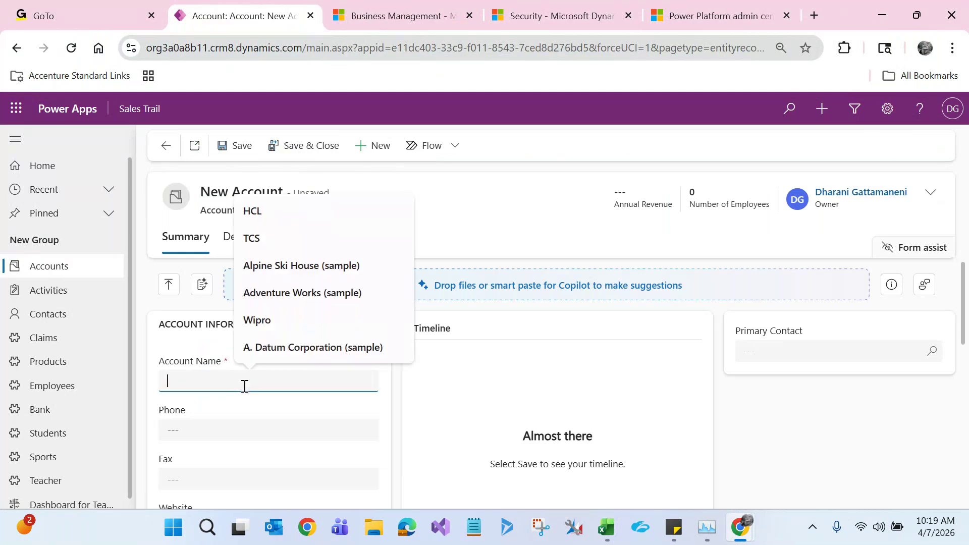
type("EY")
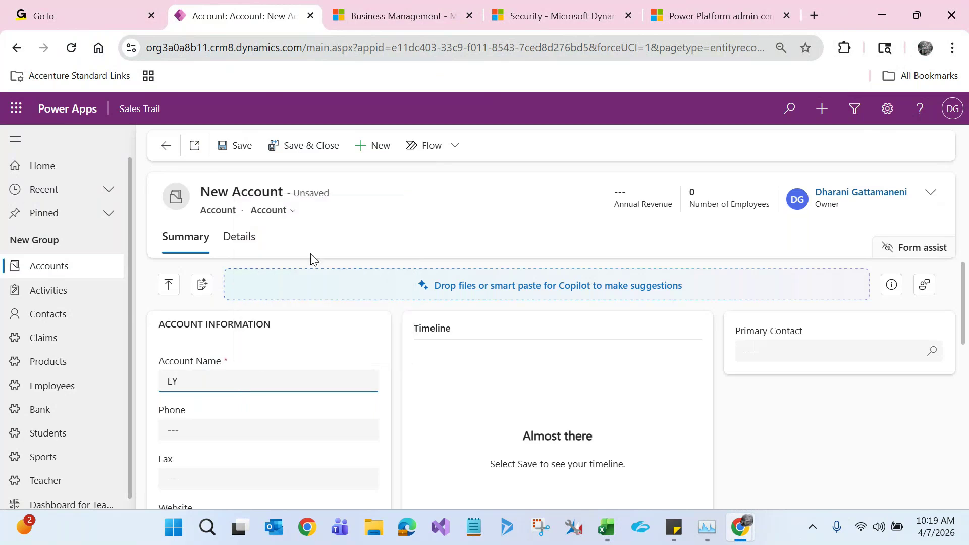
left_click(356, 222)
left_click(606, 527)
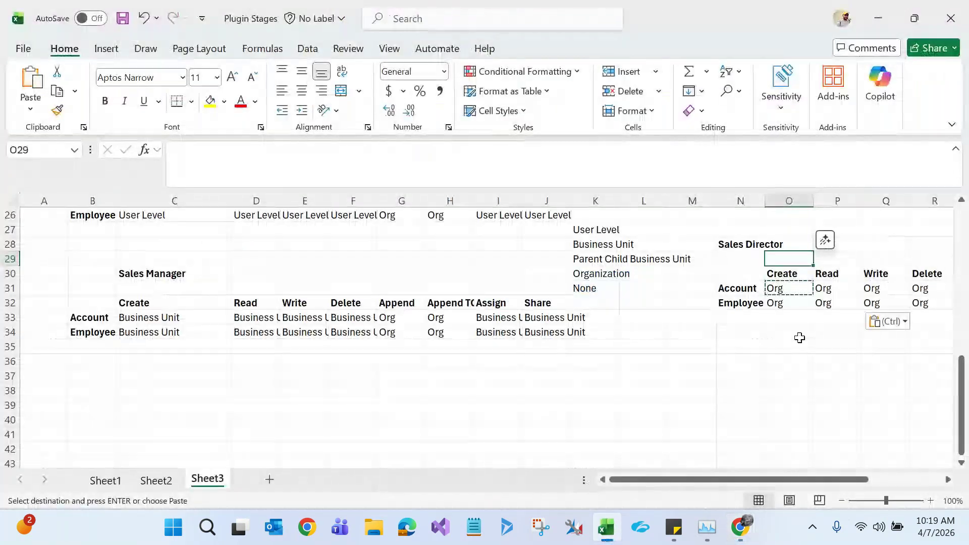
Compare the Director in row 4 of the Sheet3 hierarchy with the associate director and sales staff in the business units below
left_click_drag(961, 371, 967, 227)
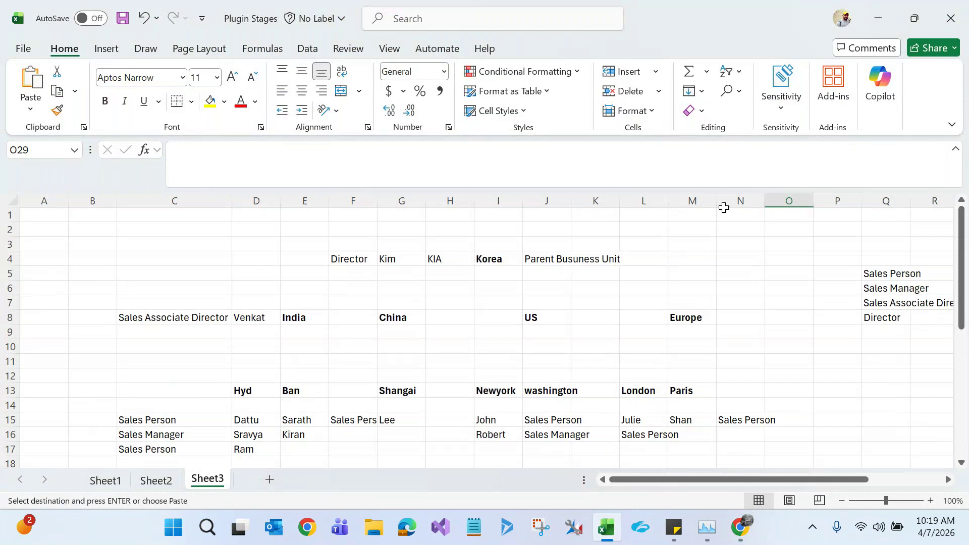
left_click(399, 260)
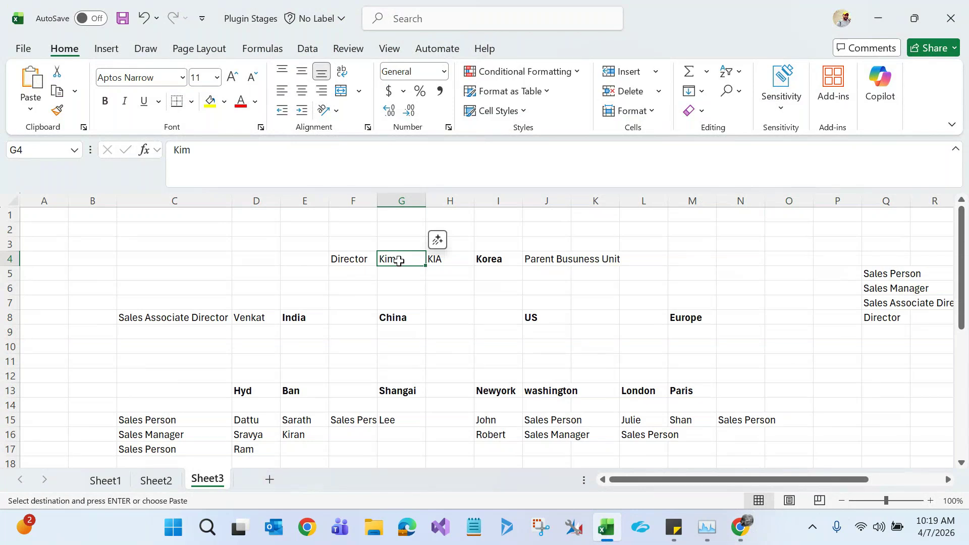
left_click(487, 420)
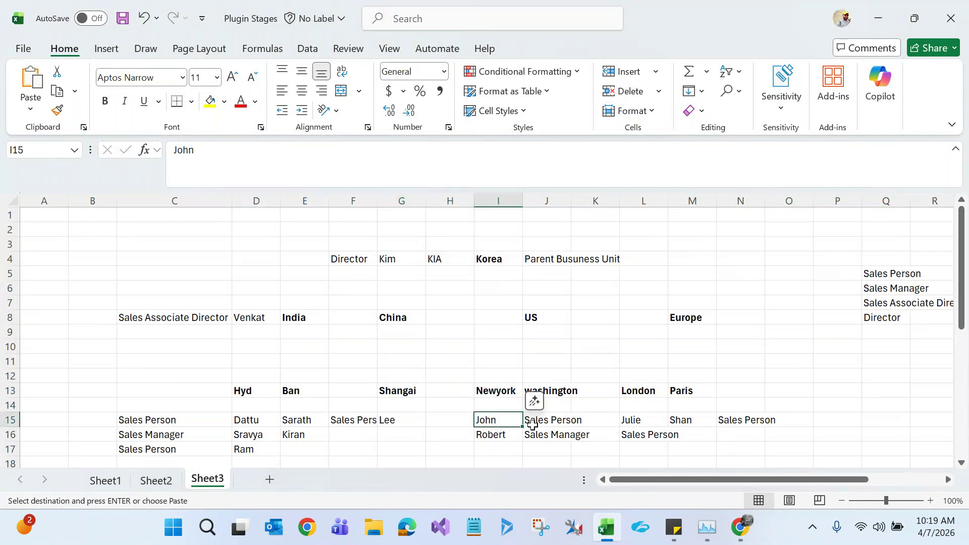
left_click(682, 421)
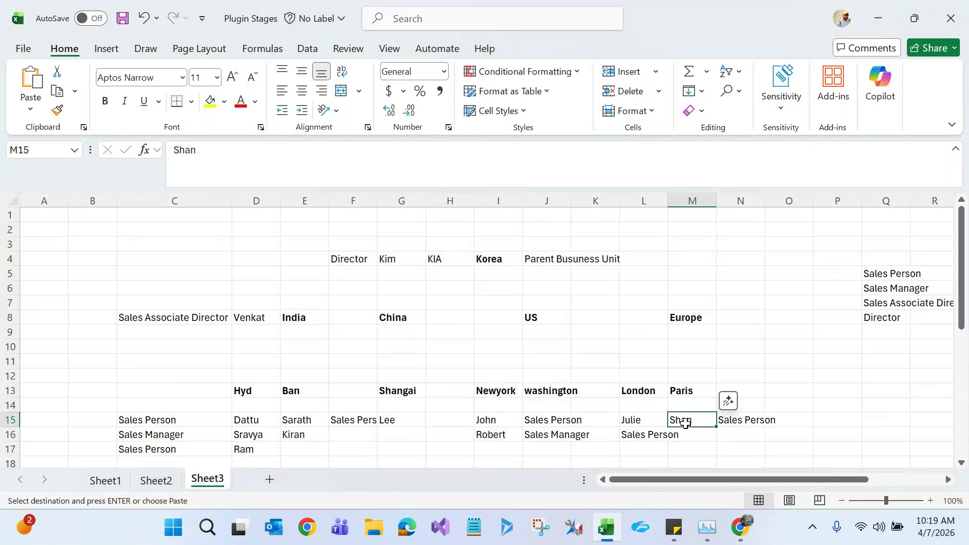
left_click(306, 422)
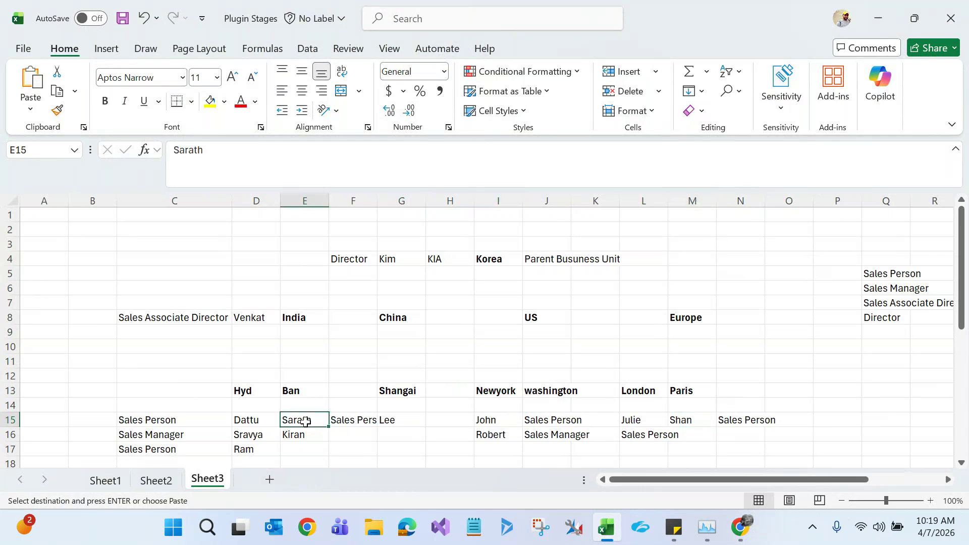
left_click(255, 318)
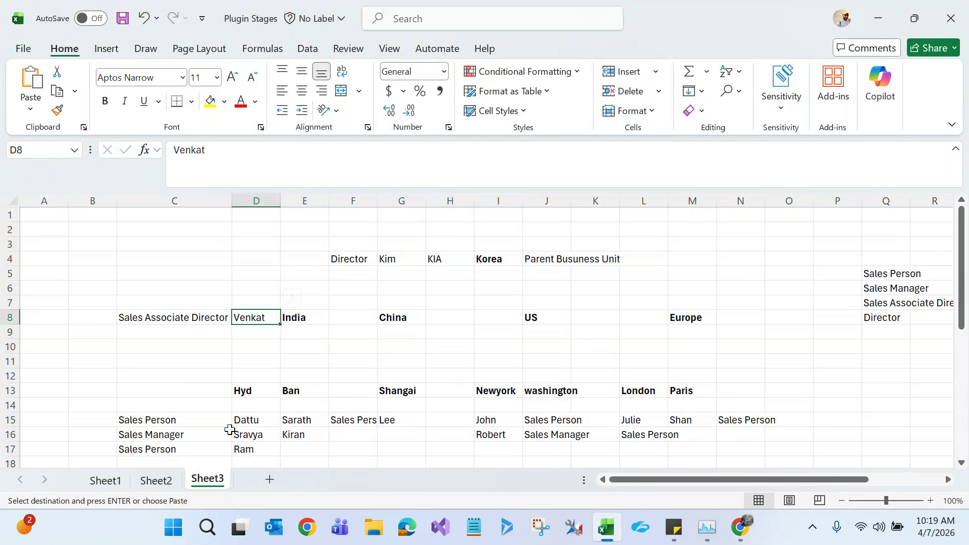
left_click(247, 451)
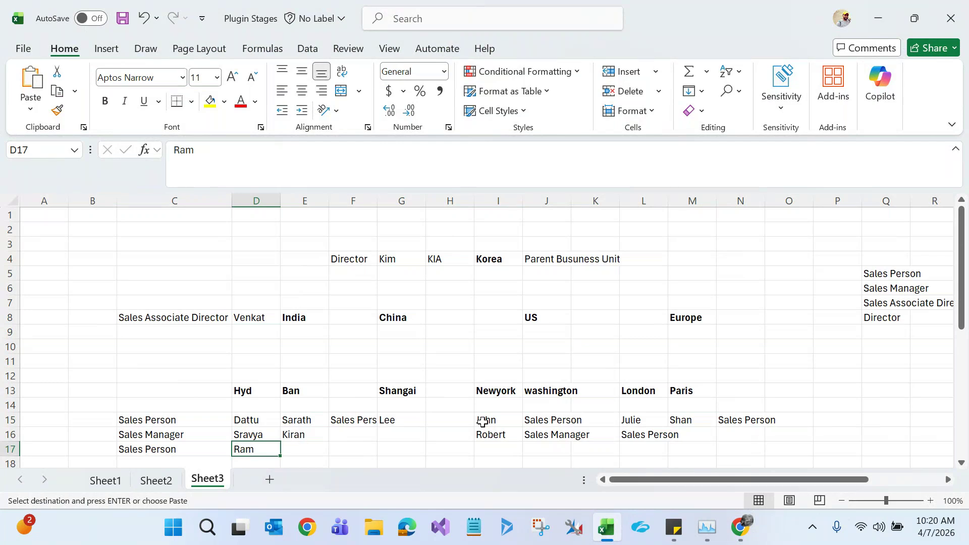
left_click(494, 421)
left_click(255, 420)
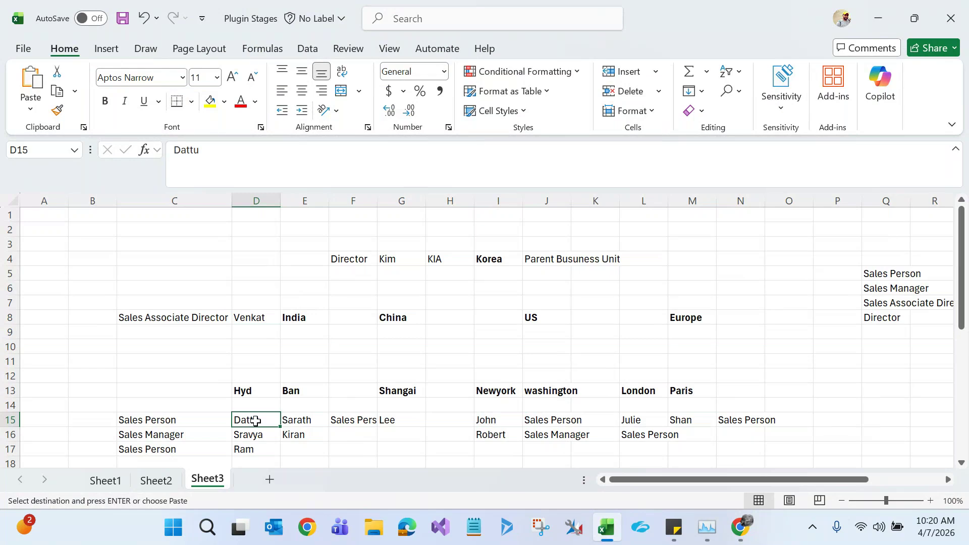
left_click(260, 320)
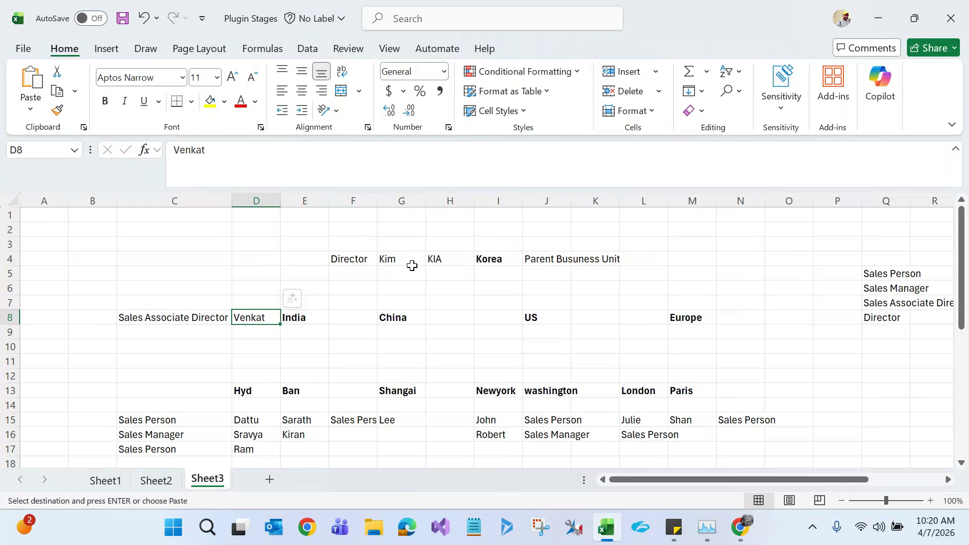
left_click(403, 259)
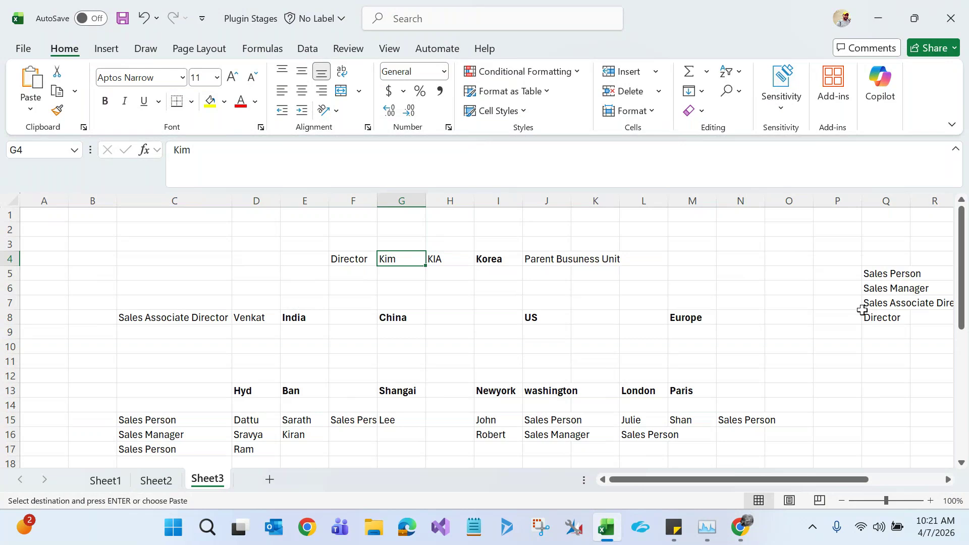
Switch to the Sales Director role in the Power Platform admin center, filter its tables by "accoun", and select the Account table
left_click(891, 10)
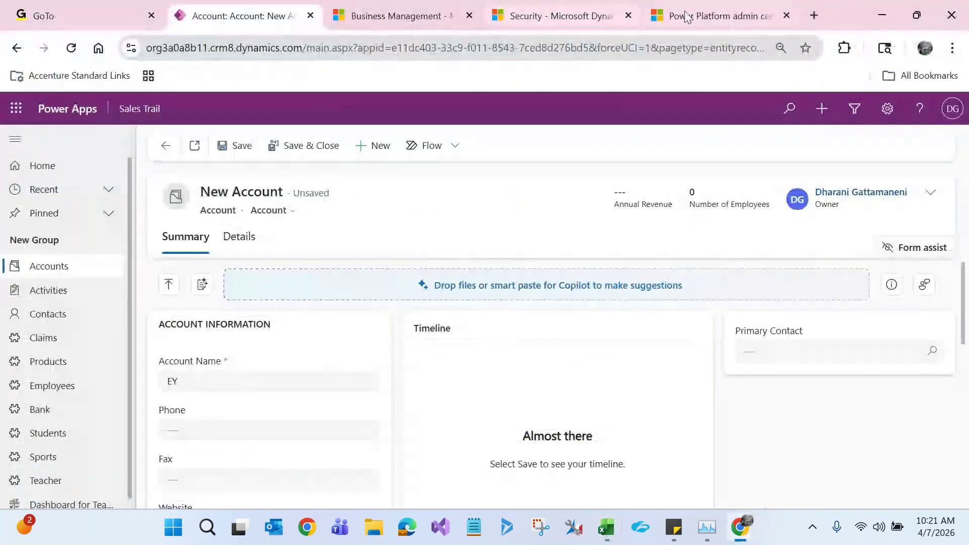
left_click(678, 15)
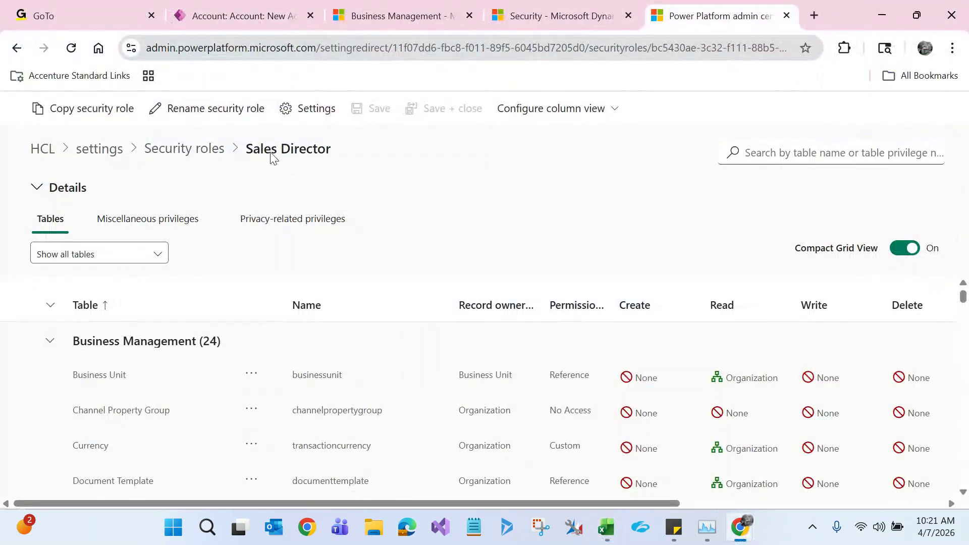
left_click(758, 156)
type("accoun")
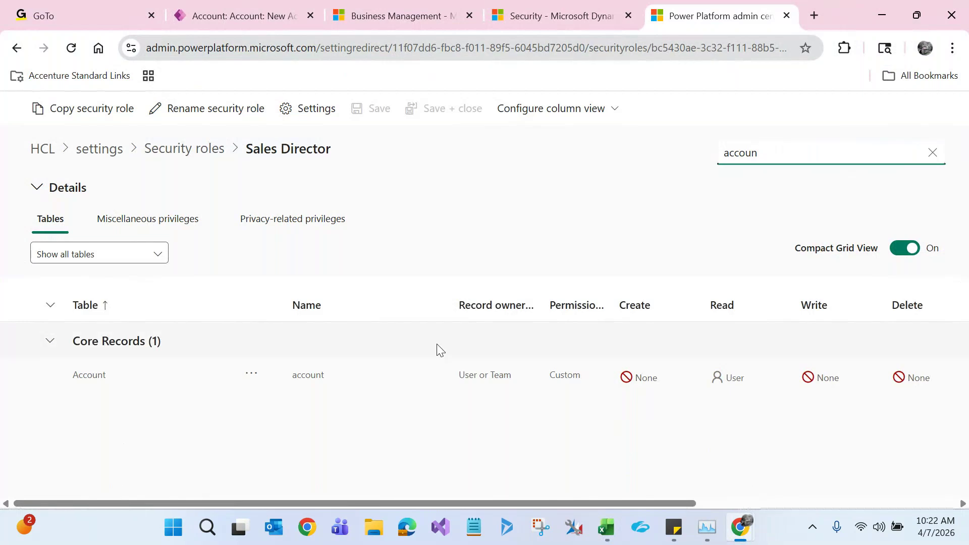
left_click(203, 382)
Set the Account table's Create, Read, Write and Delete privileges to Organization
left_click(656, 386)
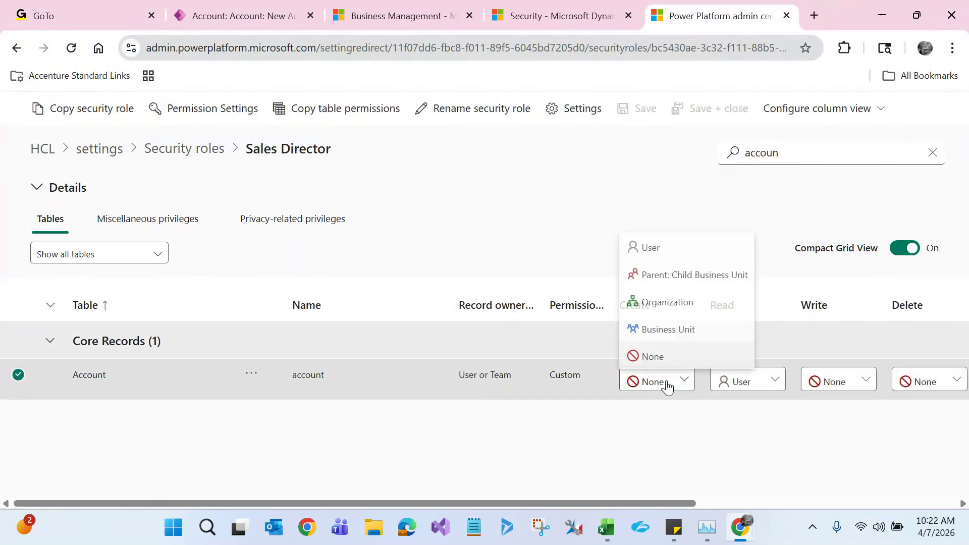
left_click(658, 303)
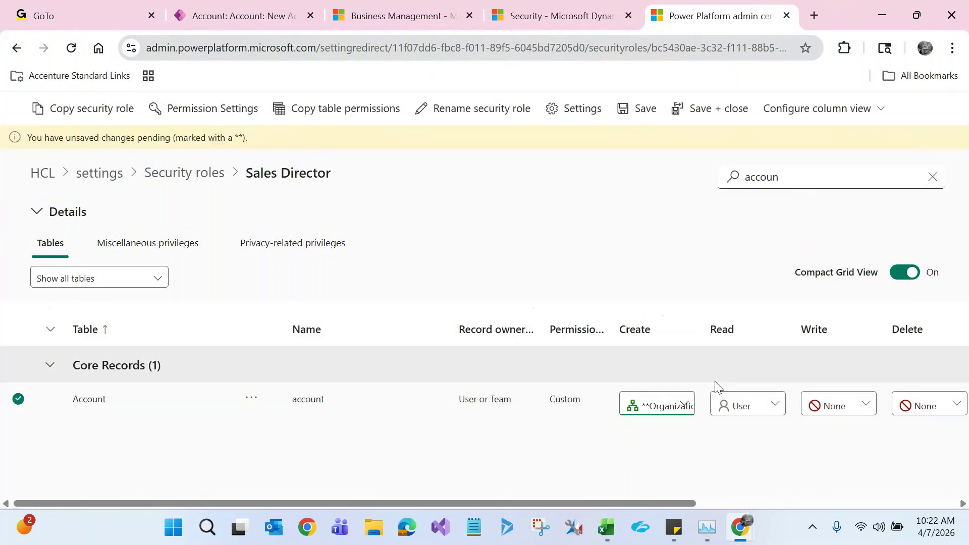
left_click(738, 406)
left_click(749, 325)
left_click(820, 406)
left_click(834, 324)
left_click(908, 413)
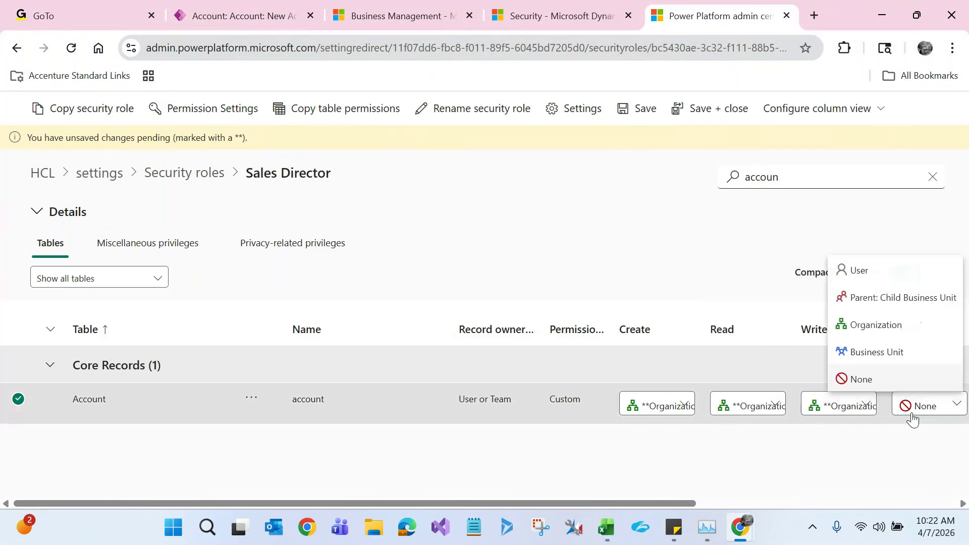
left_click(902, 334)
Set the Account table's Append, Append to, Assign and Share privileges to Organization
left_click_drag(686, 501, 955, 469)
left_click(661, 412)
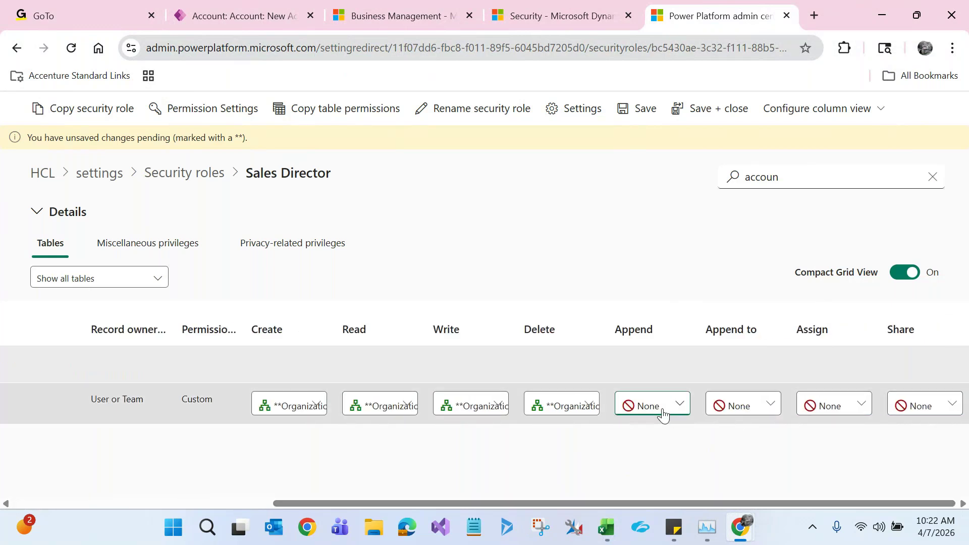
left_click(679, 329)
left_click(752, 407)
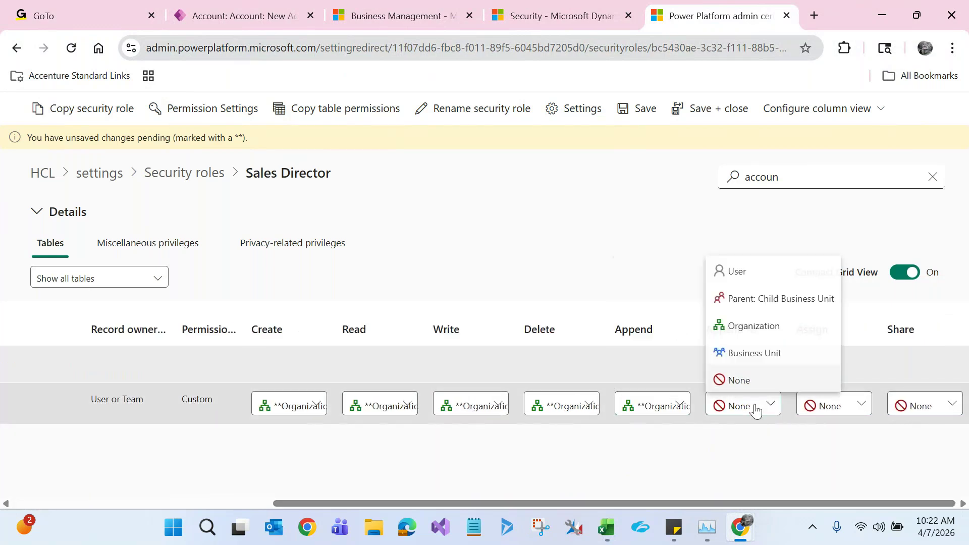
left_click(775, 333)
left_click(840, 409)
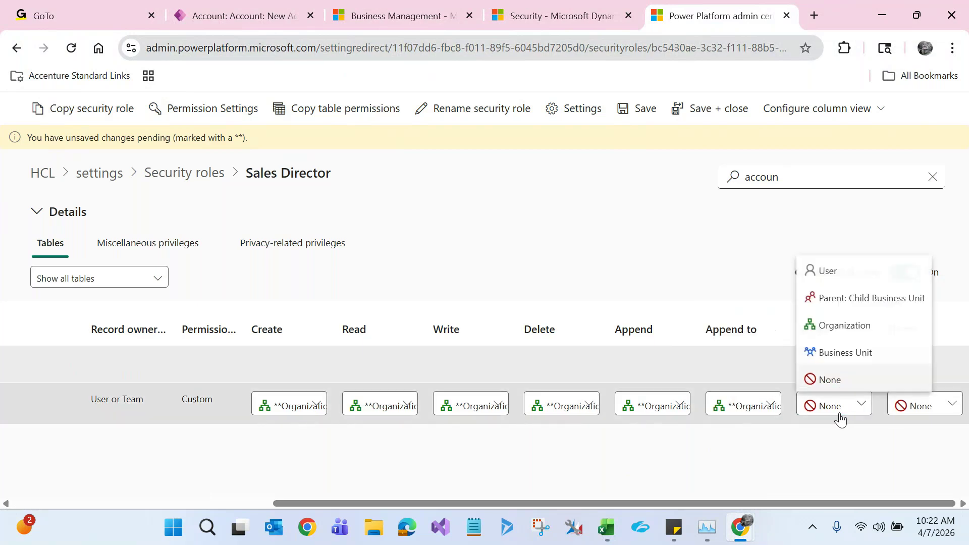
left_click(849, 323)
left_click(922, 404)
left_click(900, 328)
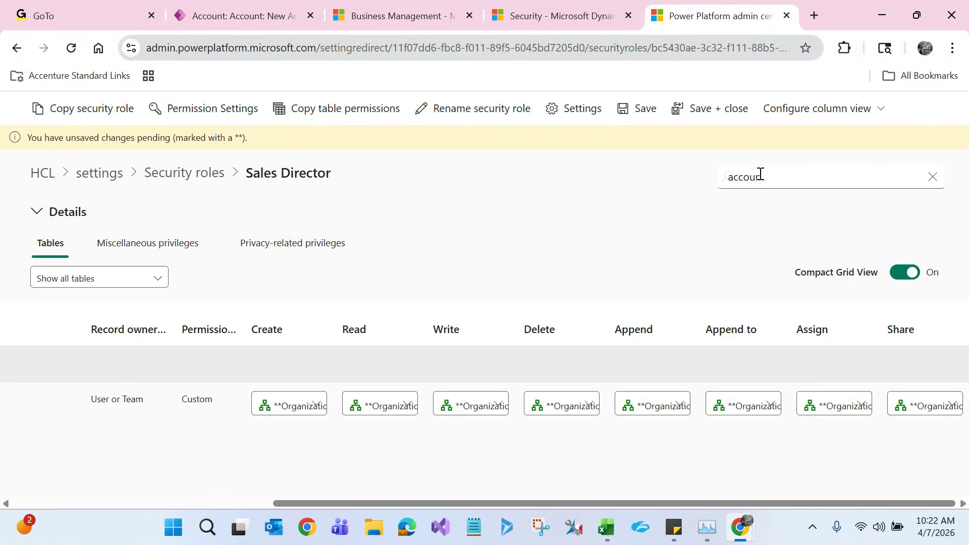
Filter the role's tables by "emplo" and select the custom Employee table
double_click(738, 178)
type("emplo")
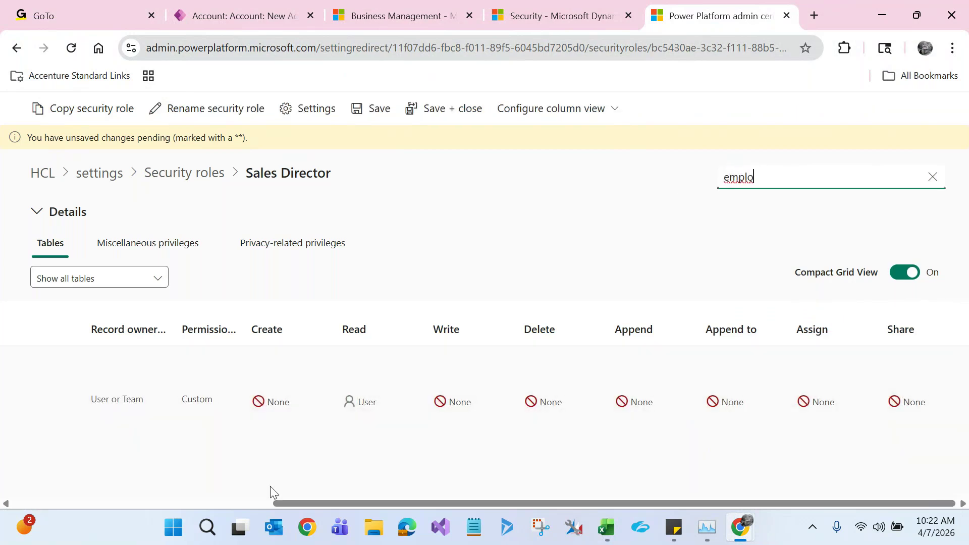
left_click(238, 503)
left_click(164, 408)
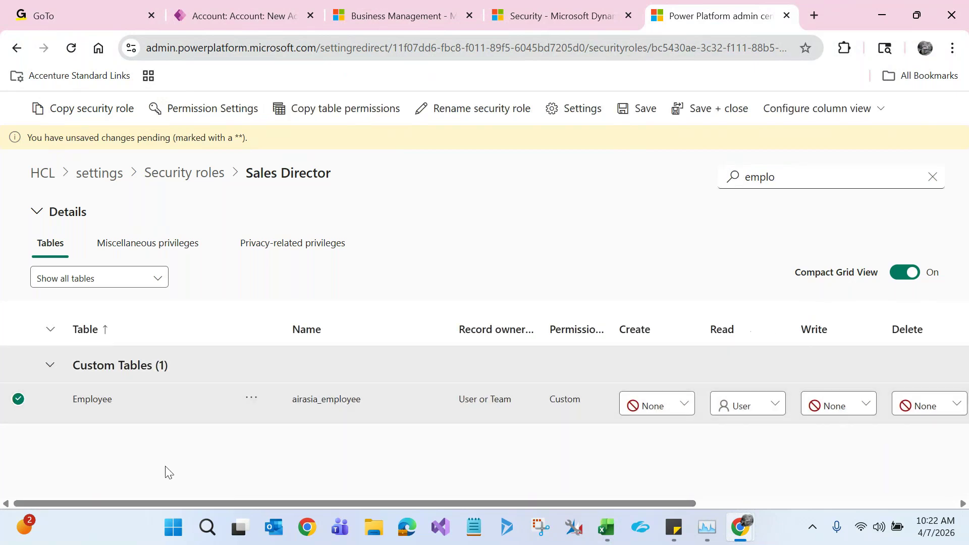
Set the Employee table's Create, Read, Write and Delete privileges to Organization
left_click_drag(160, 499, 391, 477)
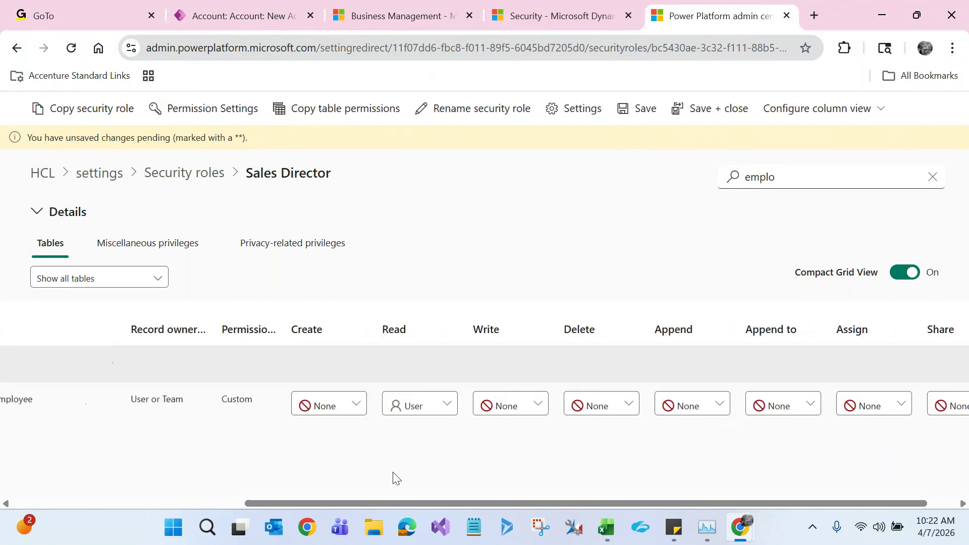
left_click(346, 406)
left_click(346, 324)
left_click(414, 404)
left_click(497, 400)
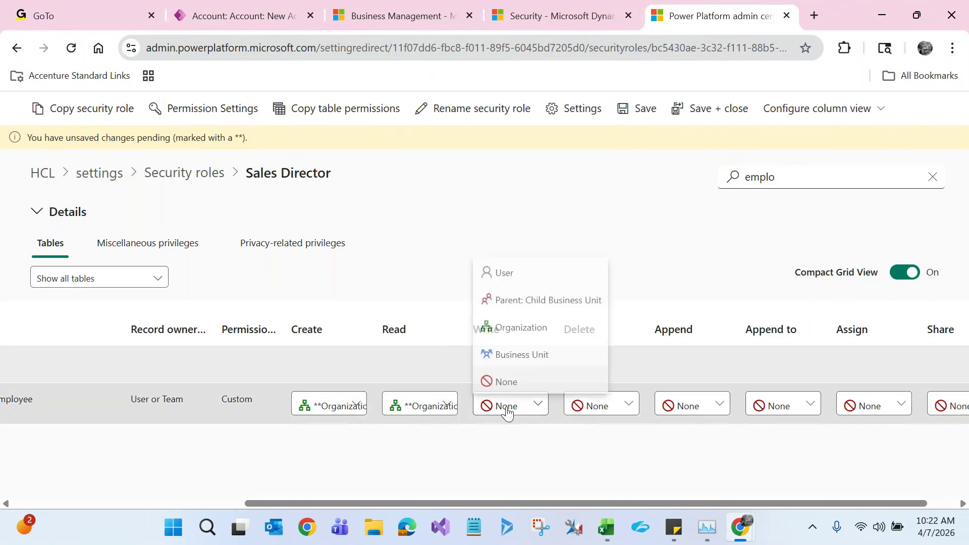
left_click(523, 327)
left_click(592, 414)
left_click(613, 325)
Set the Employee table's Append, Append to, Assign and Share privileges to Organization, and save the Sales Director role
left_click(697, 416)
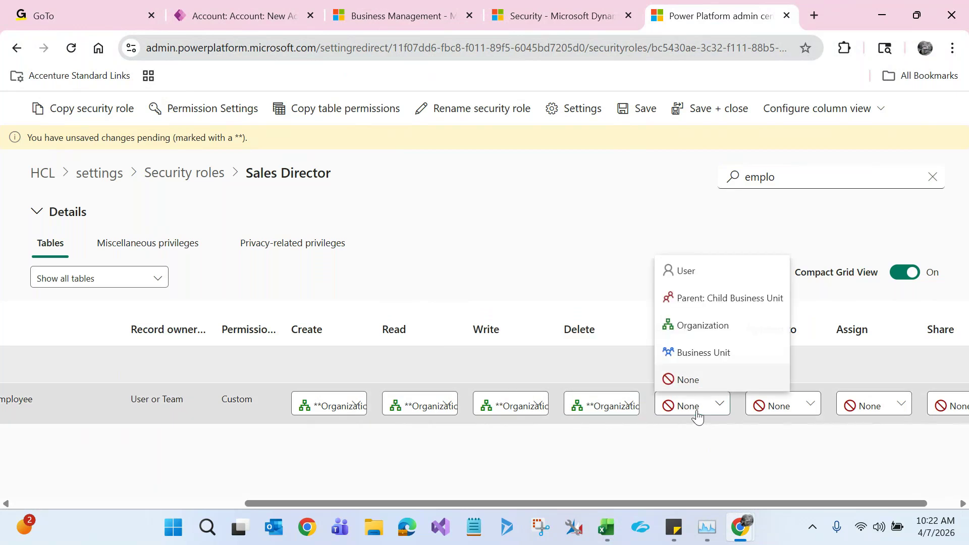
left_click(700, 328)
left_click(772, 404)
left_click(794, 326)
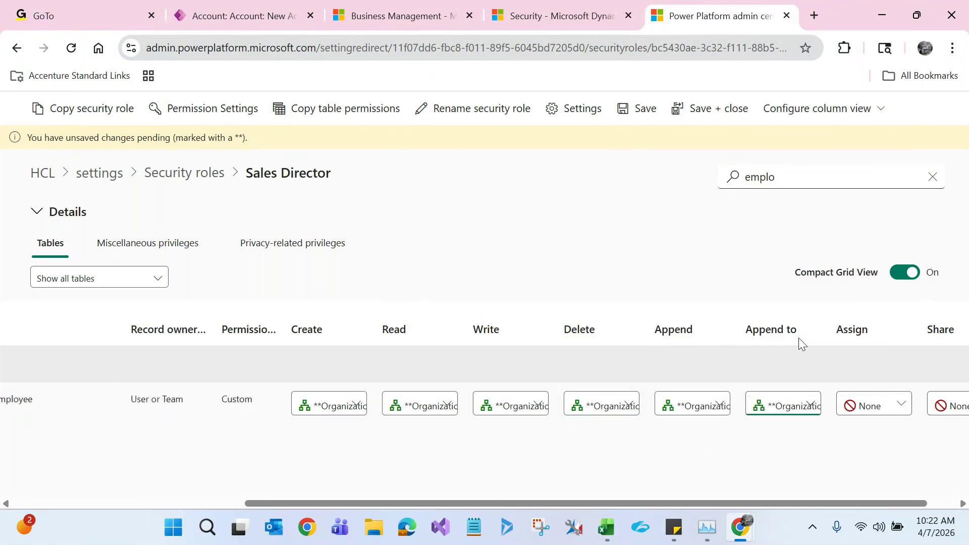
left_click(861, 404)
left_click(861, 324)
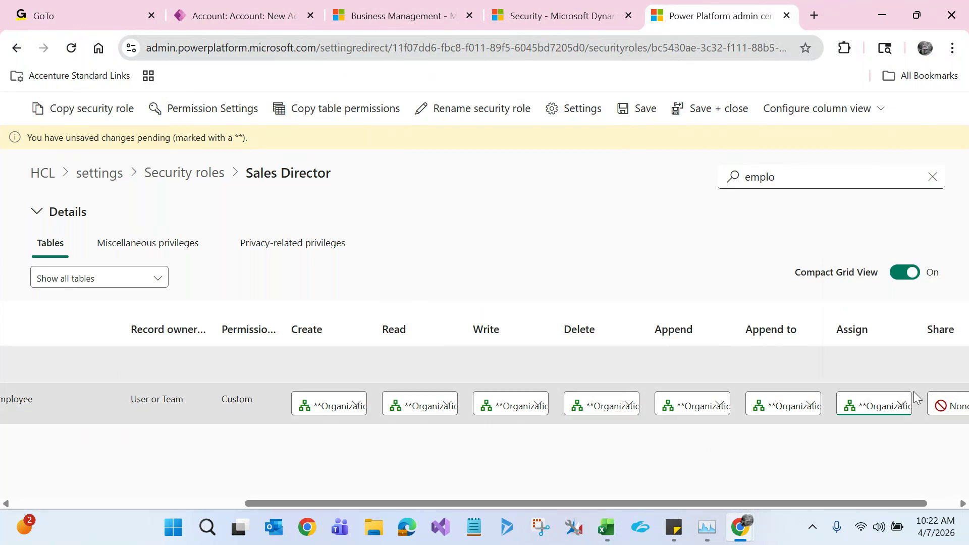
left_click(943, 404)
left_click(911, 327)
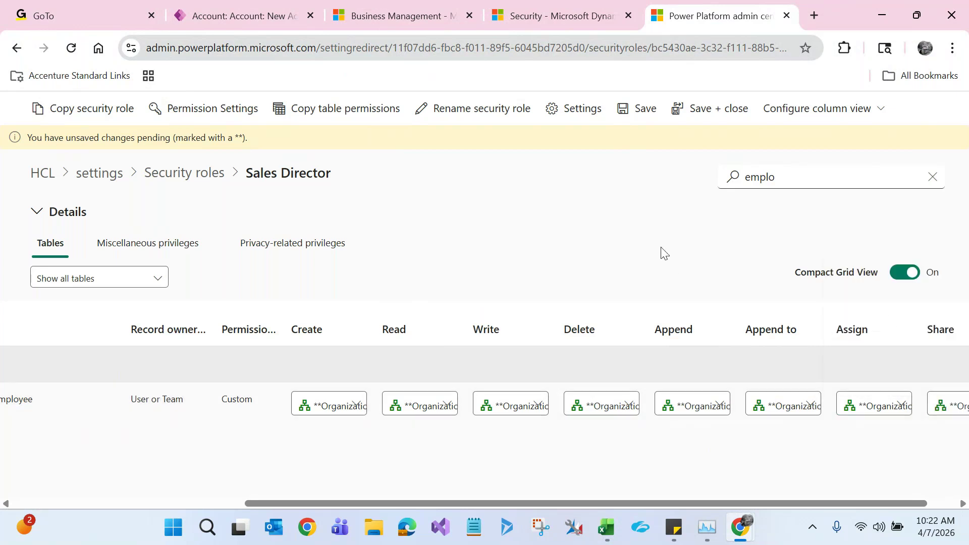
left_click(637, 112)
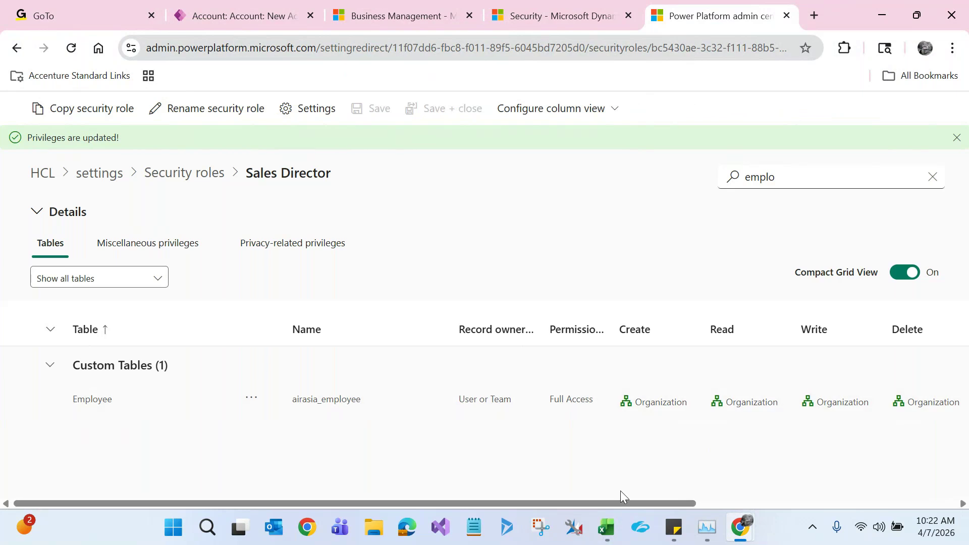
Switch to the Excel workbook and review the Business Units, Teams and Users headings of the Security Model on Sheet2
left_click(608, 538)
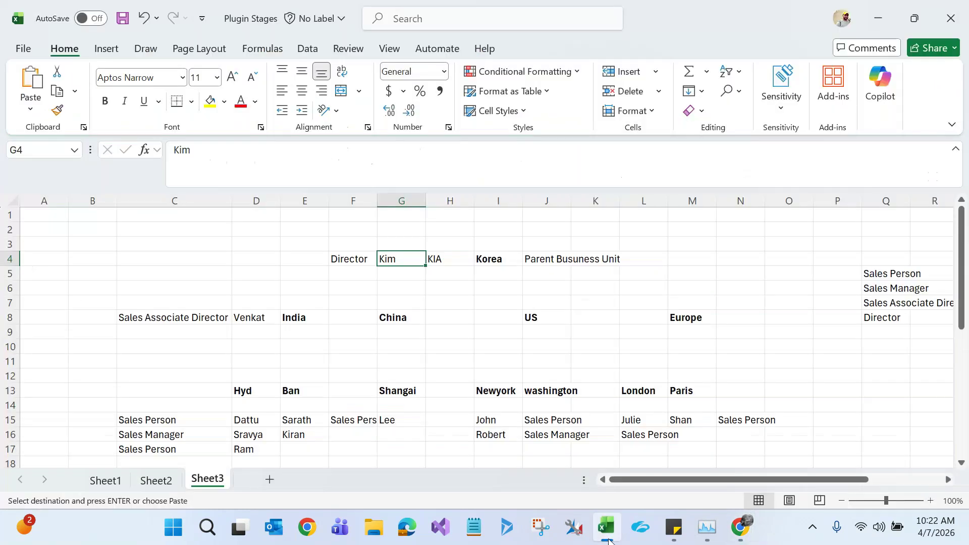
left_click(156, 478)
left_click(94, 306)
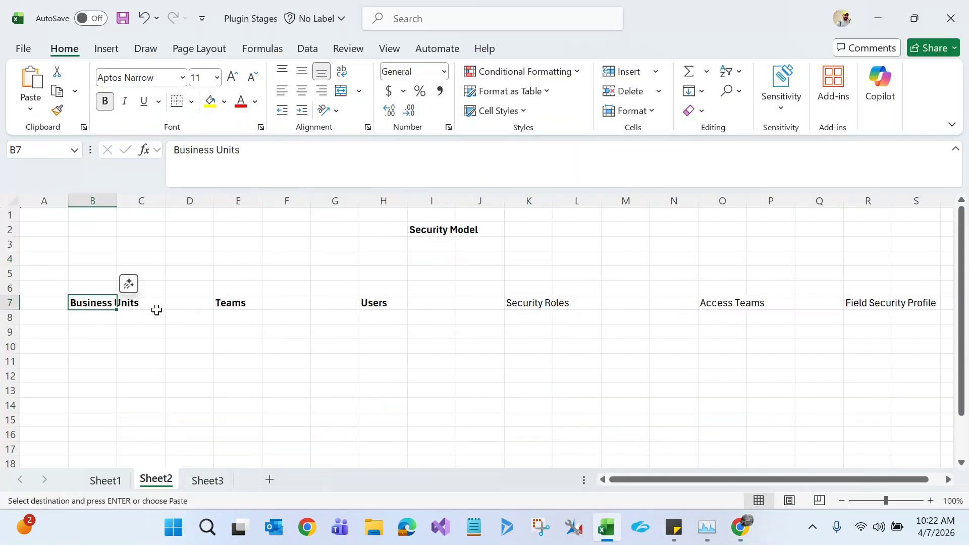
left_click(239, 302)
left_click(372, 303)
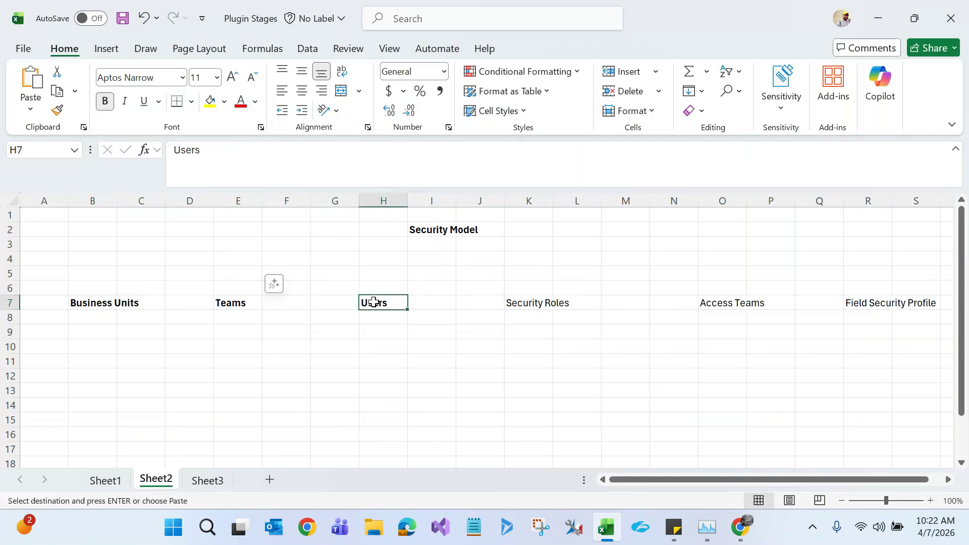
Make the Security Roles heading bold and list four users' names in cells H9 to H12 under Users
left_click(522, 301)
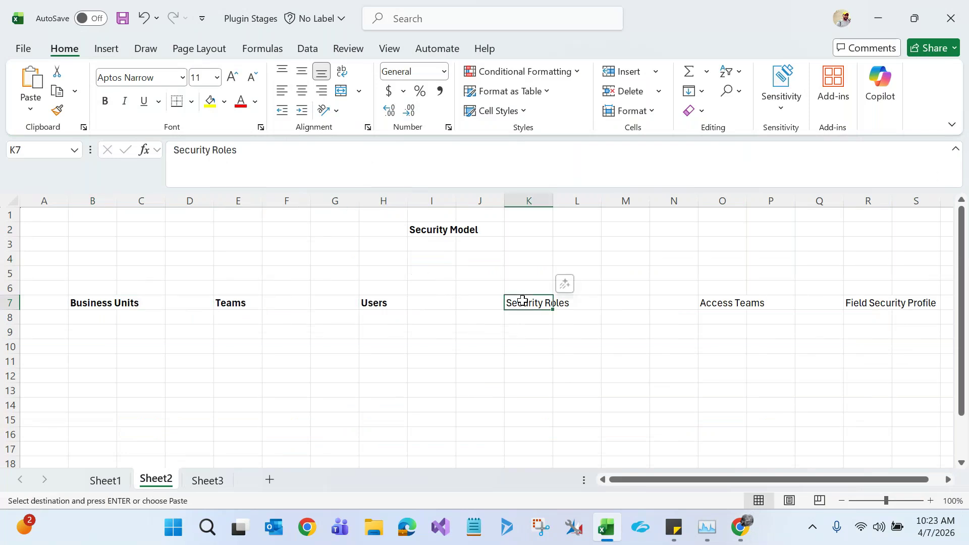
key("ctrl+b")
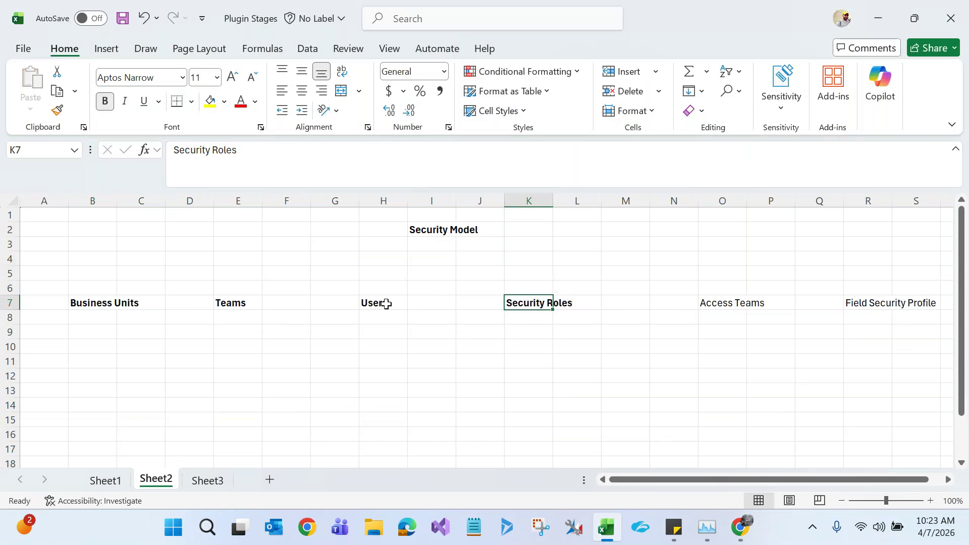
left_click(376, 331)
type("Dat")
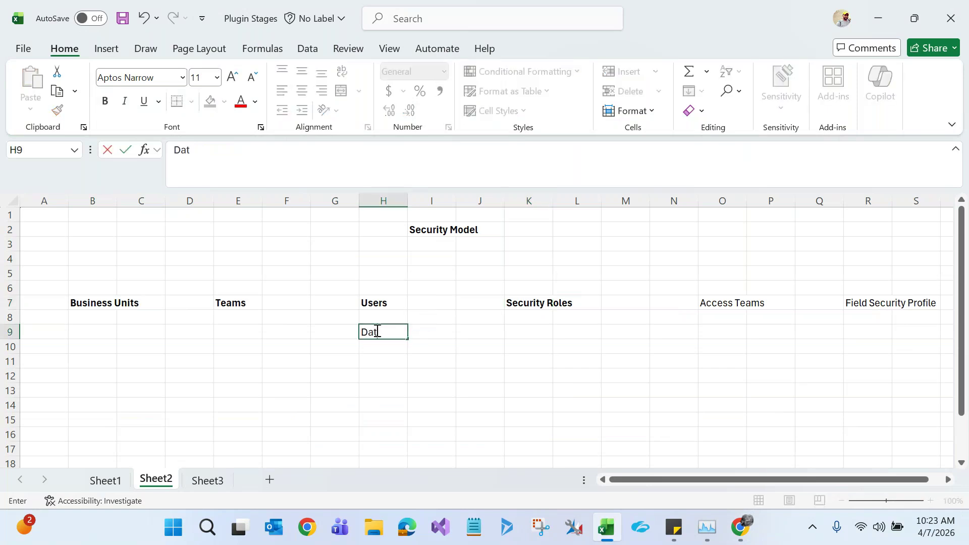
type("tu")
left_click(376, 347)
type("S")
left_click(376, 361)
type("Ram")
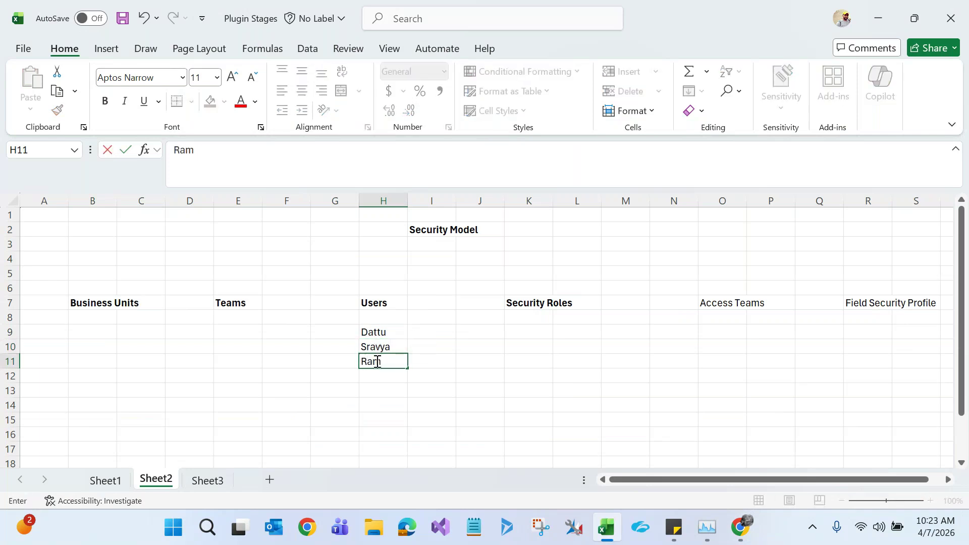
left_click(377, 377)
type("Venkat")
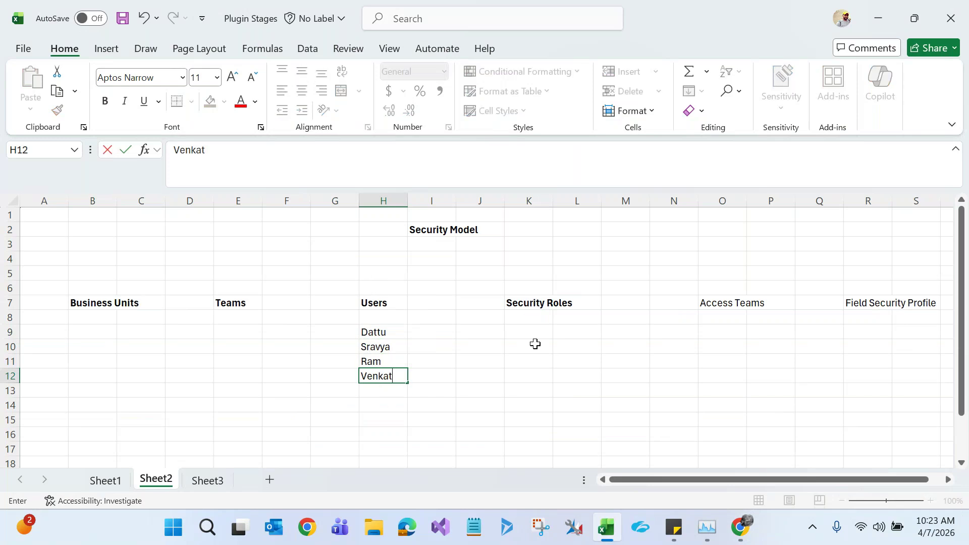
Copy the four roles from Sales Person to Director in Sheet3 Q5:Q8 into Sheet2 starting at K9, under Security Roles
left_click(199, 483)
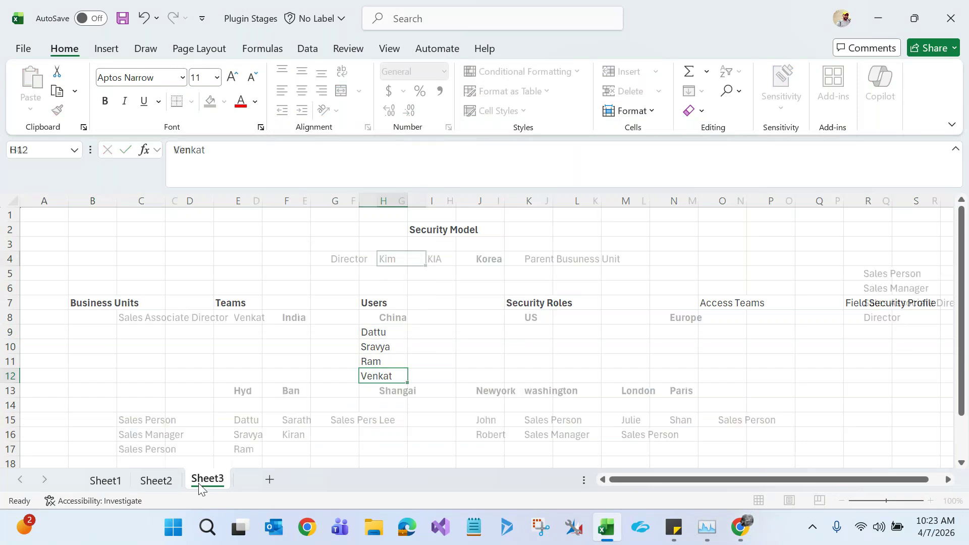
left_click(875, 273)
key("shift+Down")
key("shift+Down")
key("shift+Down")
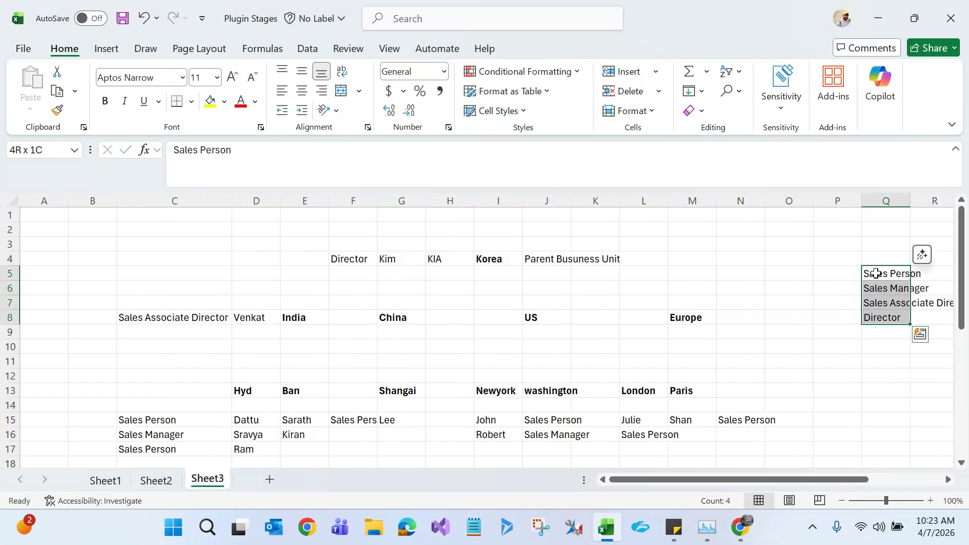
key("ctrl+c")
left_click(156, 480)
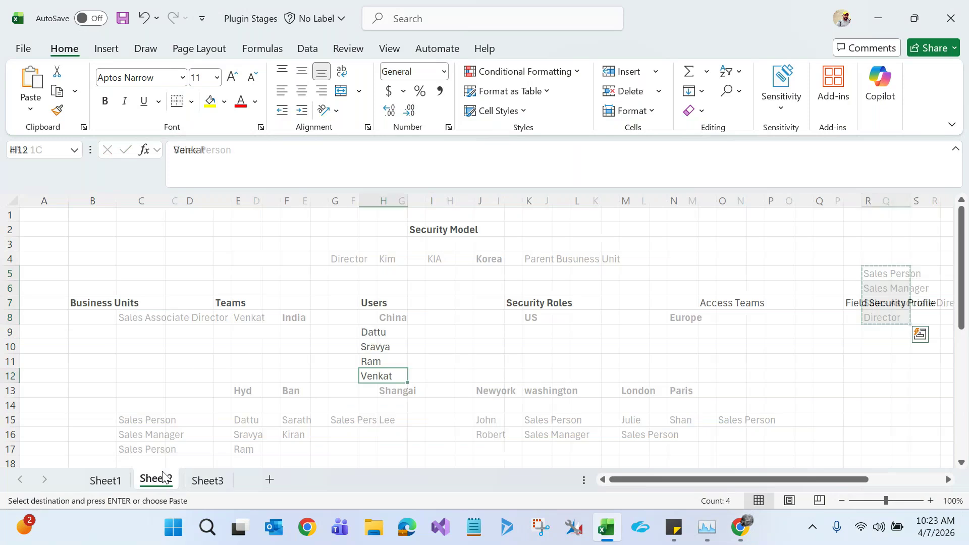
left_click(533, 335)
key("ctrl+v")
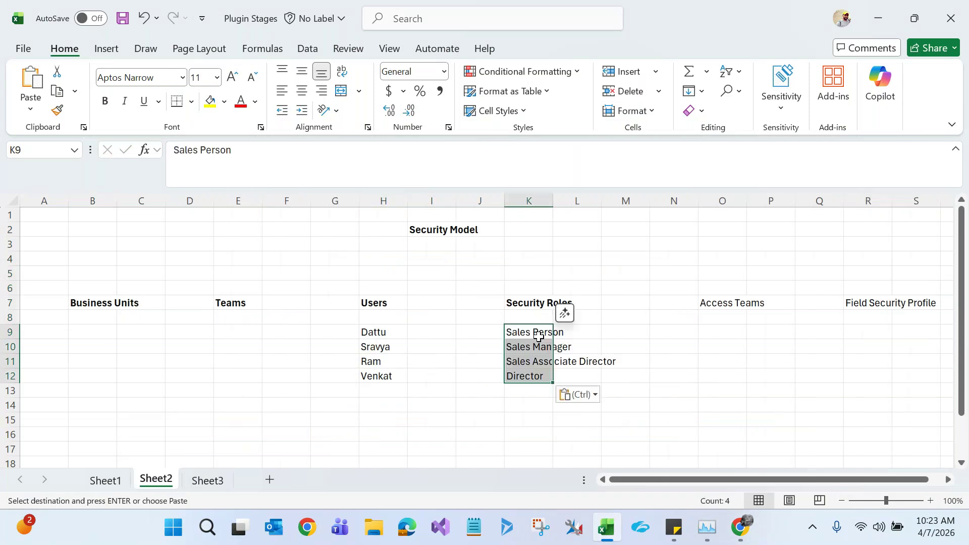
left_click(615, 343)
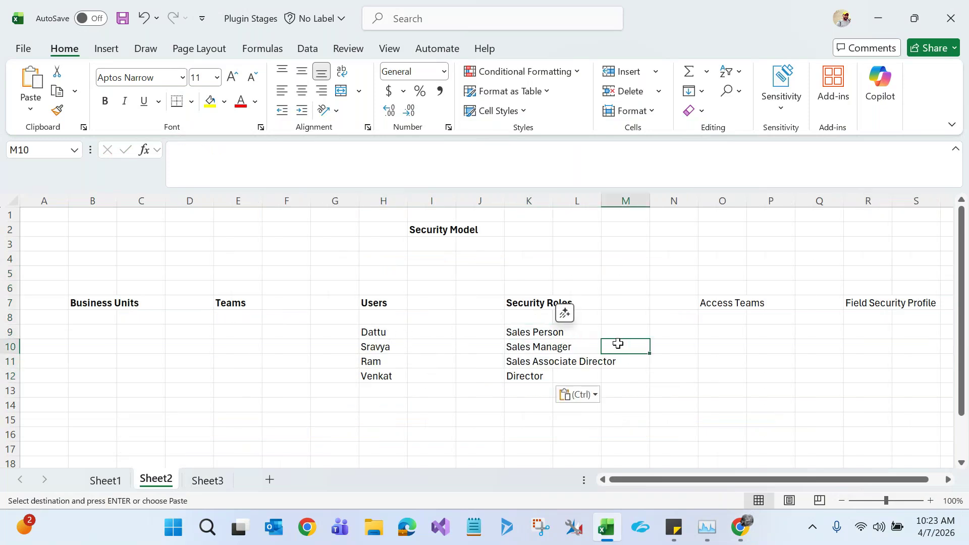
Copy the Sales Person role into I9 beside the first user and Sales Manager into I10 beside the second
left_click(533, 331)
key("ctrl+c")
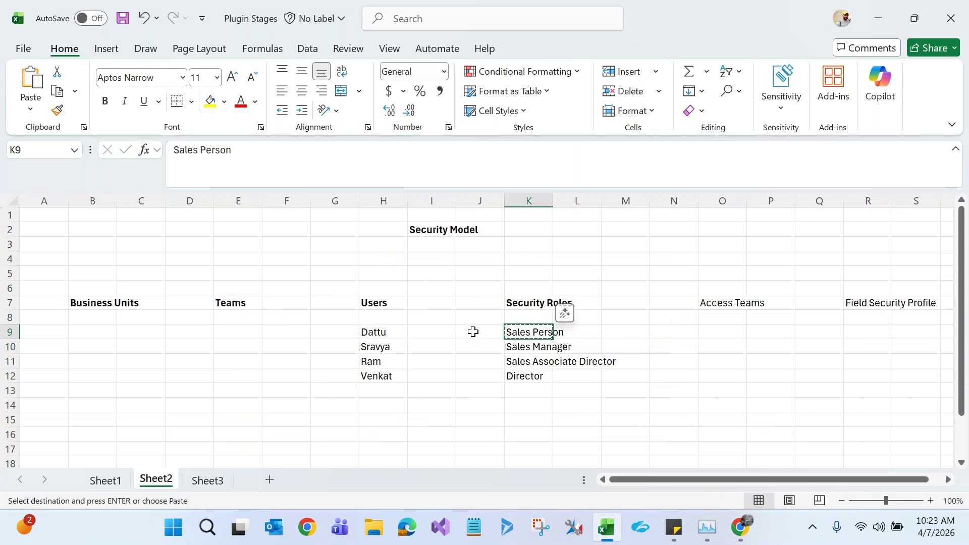
left_click(421, 331)
key("ctrl+v")
left_click(530, 346)
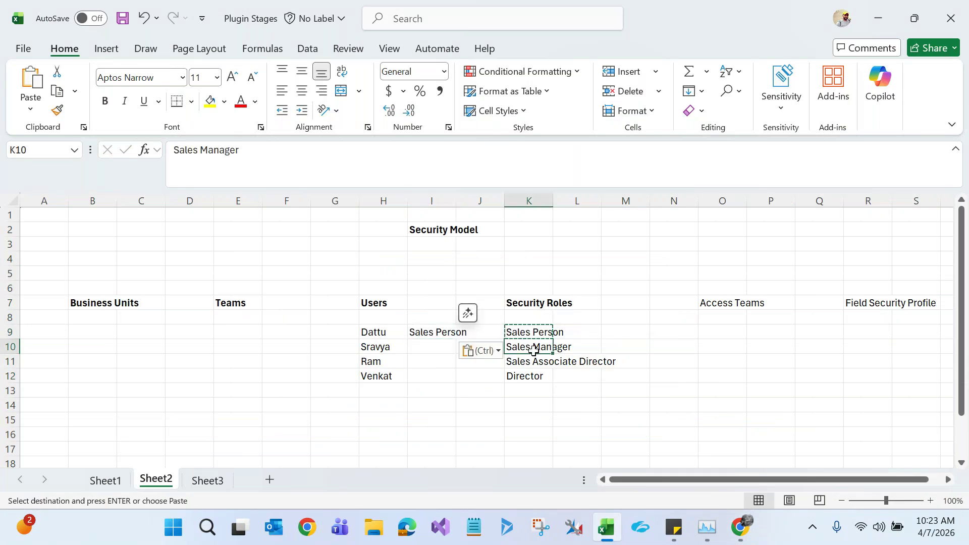
key("ctrl+c")
left_click(442, 350)
key("ctrl+v")
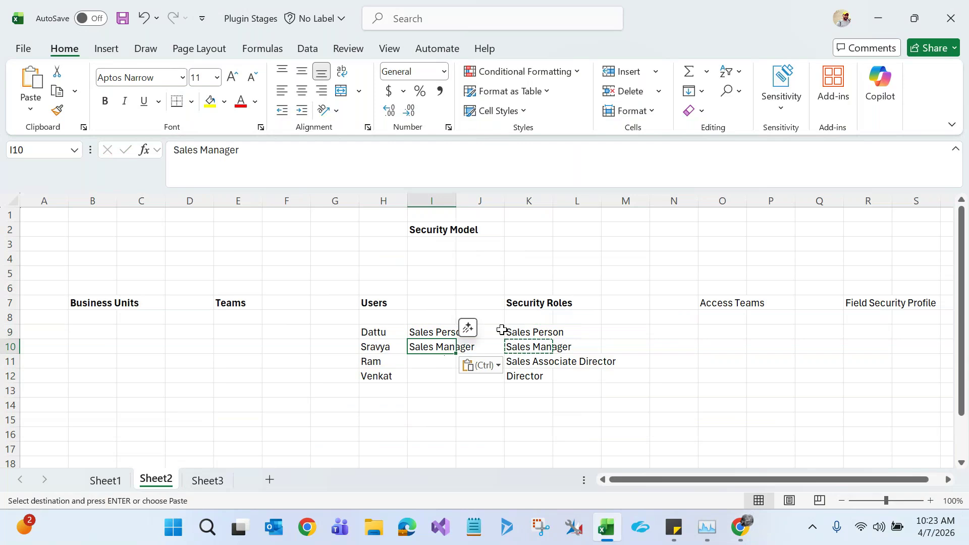
Copy the Sales Person role into I11 beside the third user and Sales Associate Director into I12 beside the fourth
left_click(519, 331)
key("ctrl+c")
left_click(434, 360)
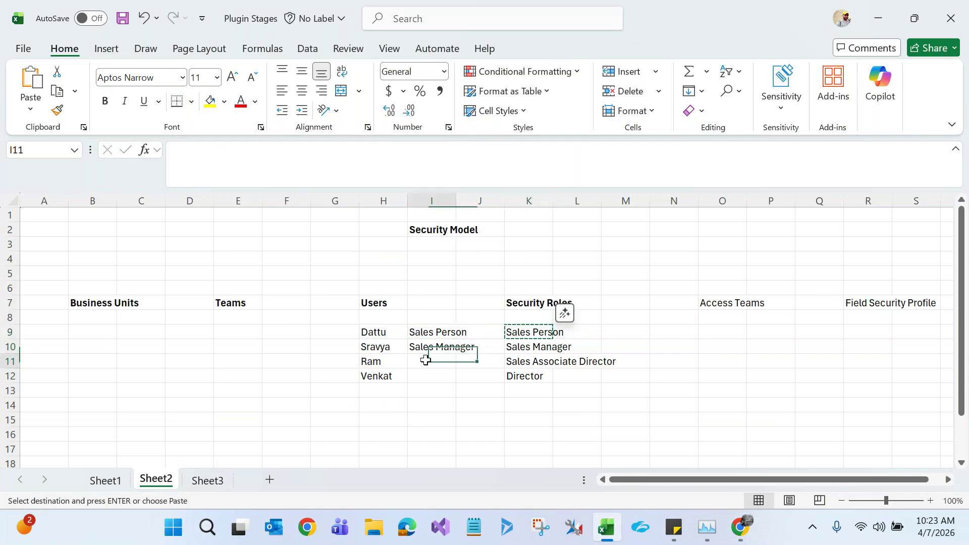
key("ctrl+v")
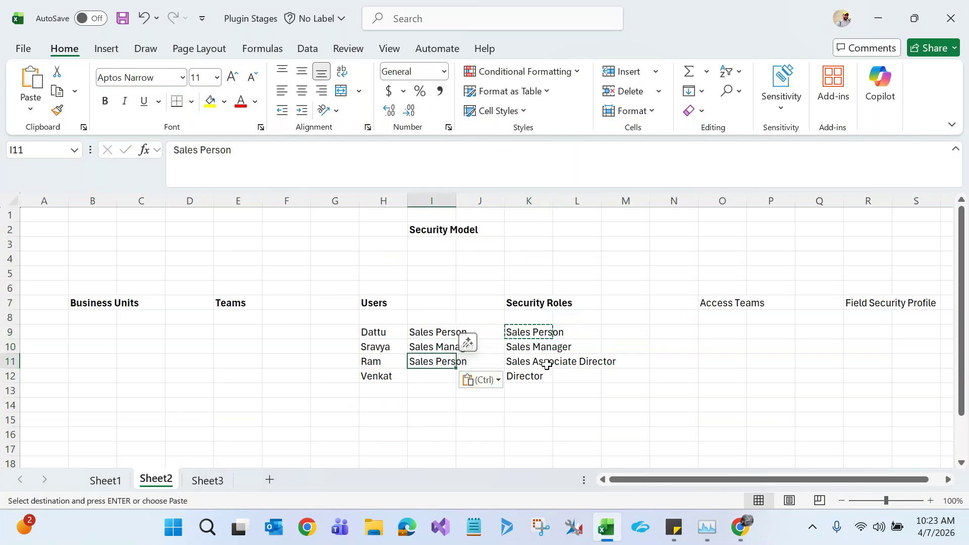
left_click(548, 358)
key("ctrl+c")
left_click(442, 376)
key("ctrl+v")
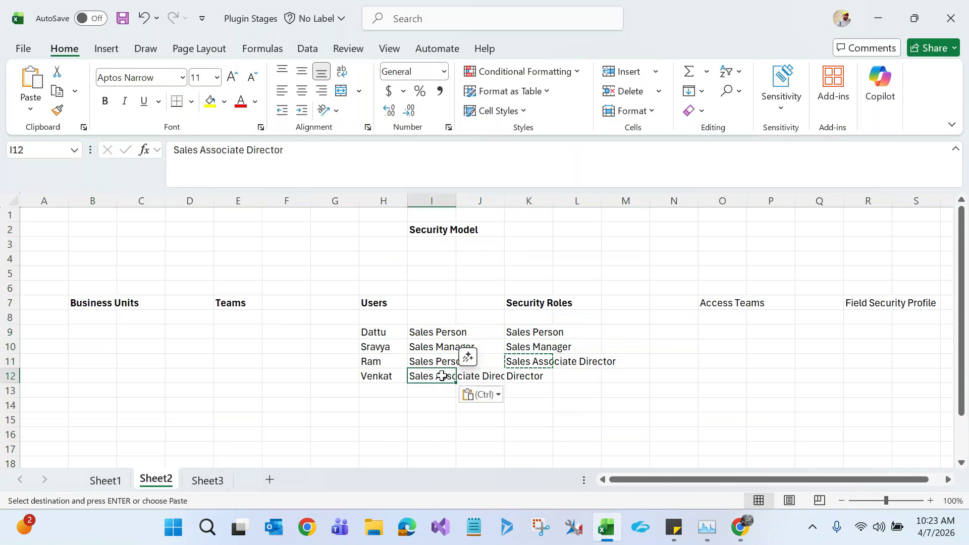
Enter a fifth user's name in H13 and copy the Director role into I13 beside it
left_click(389, 386)
type("Ki")
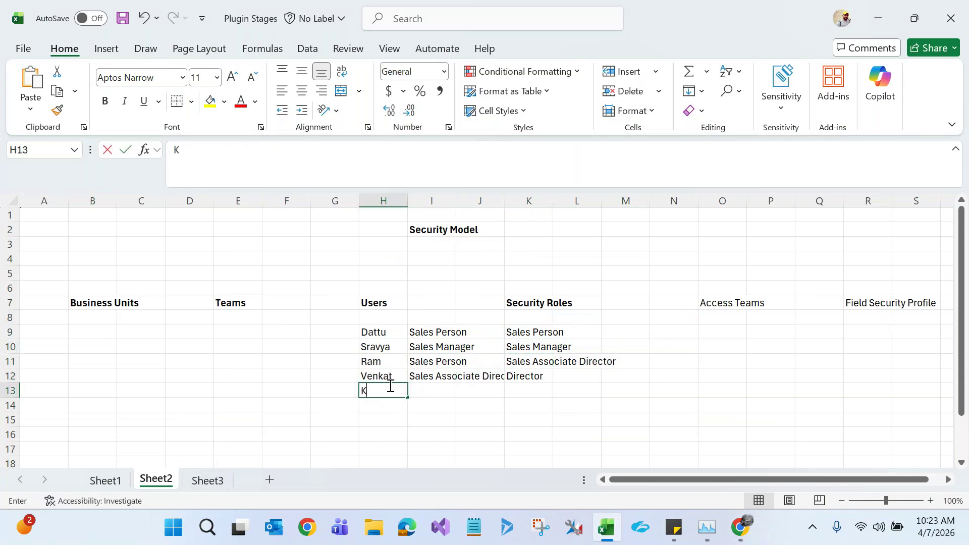
left_click(509, 380)
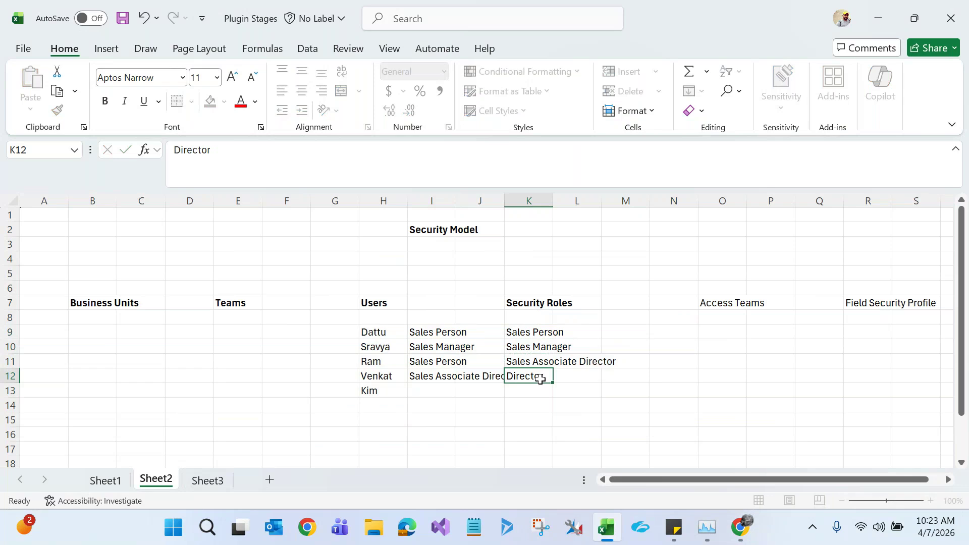
key("ctrl+c")
left_click(447, 394)
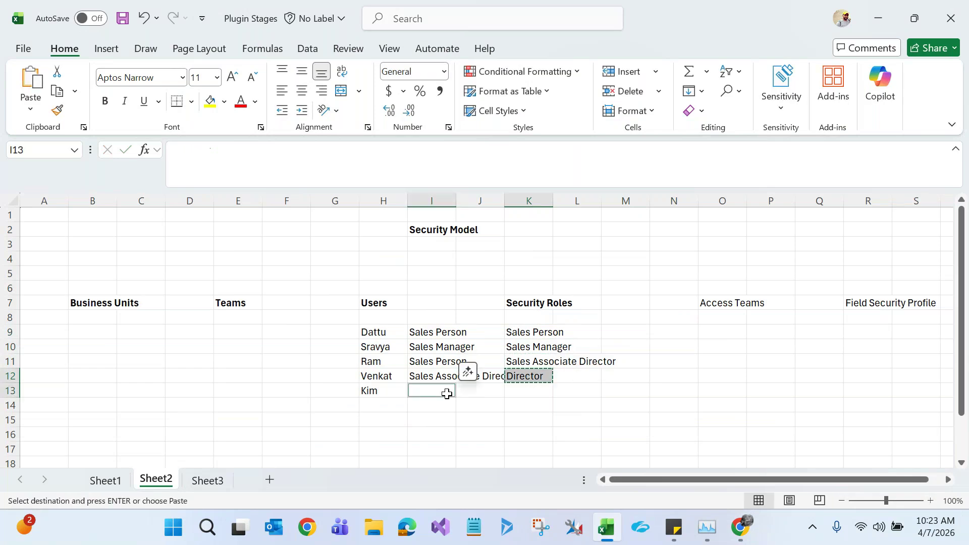
key("ctrl+v")
left_click(489, 417)
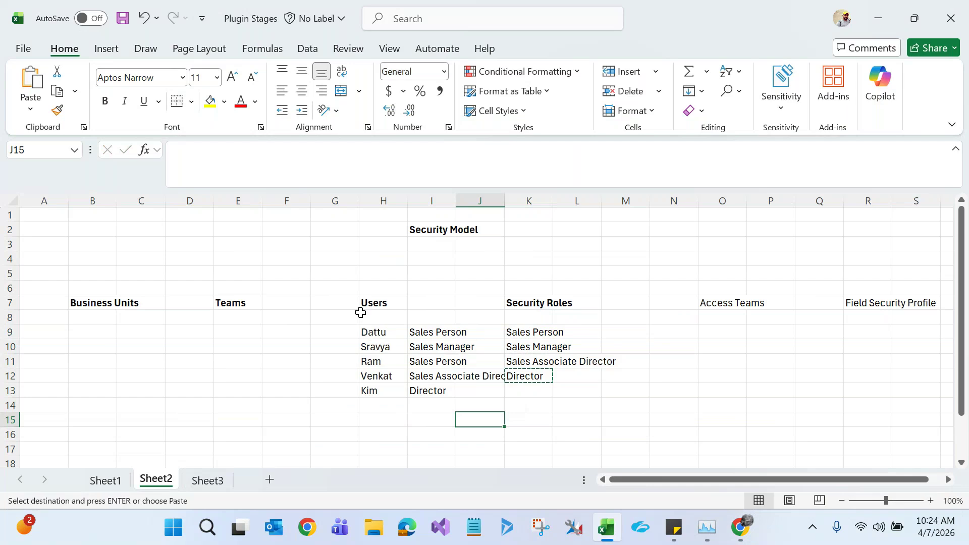
Switch to Dynamics 365 in the browser, open Users in the Security settings and show the Enabled Users view
key("alt+Tab")
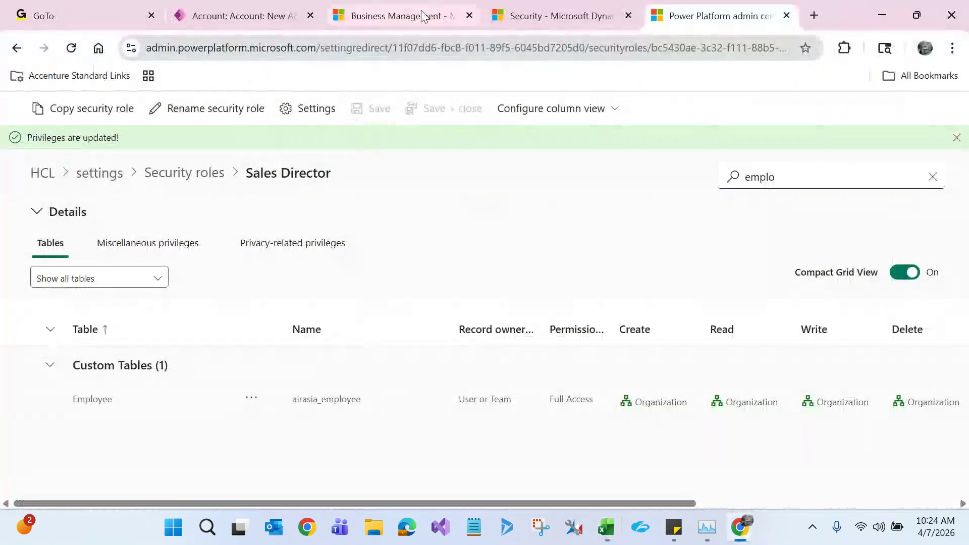
left_click(398, 16)
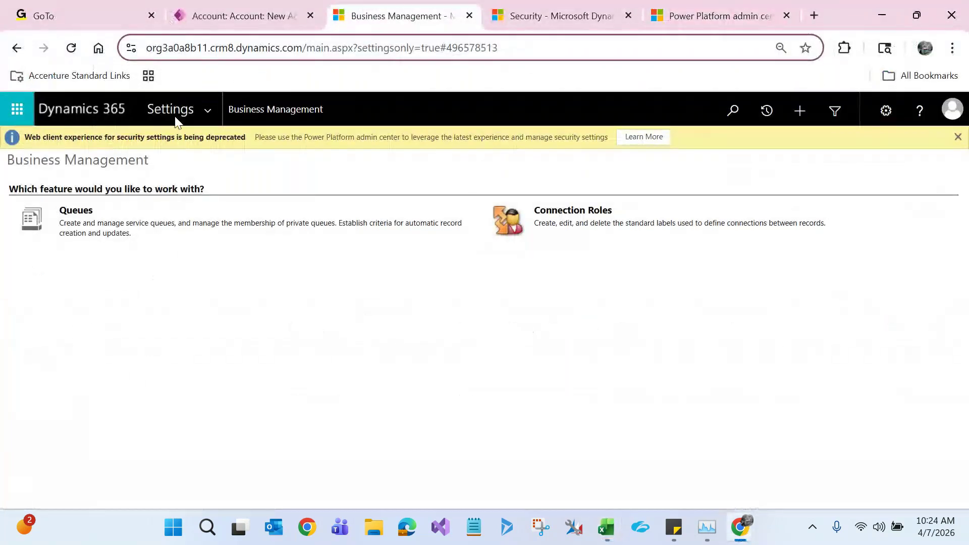
left_click(209, 117)
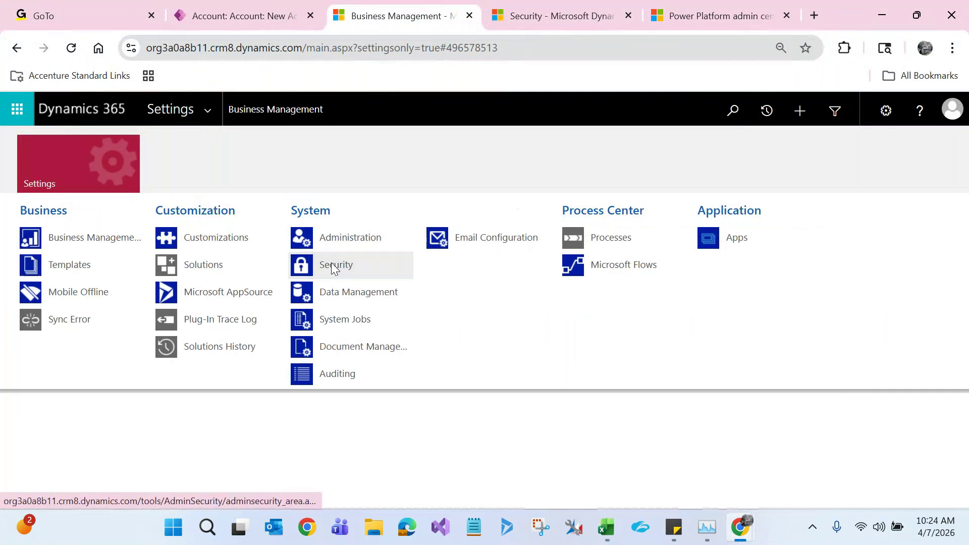
left_click(333, 266)
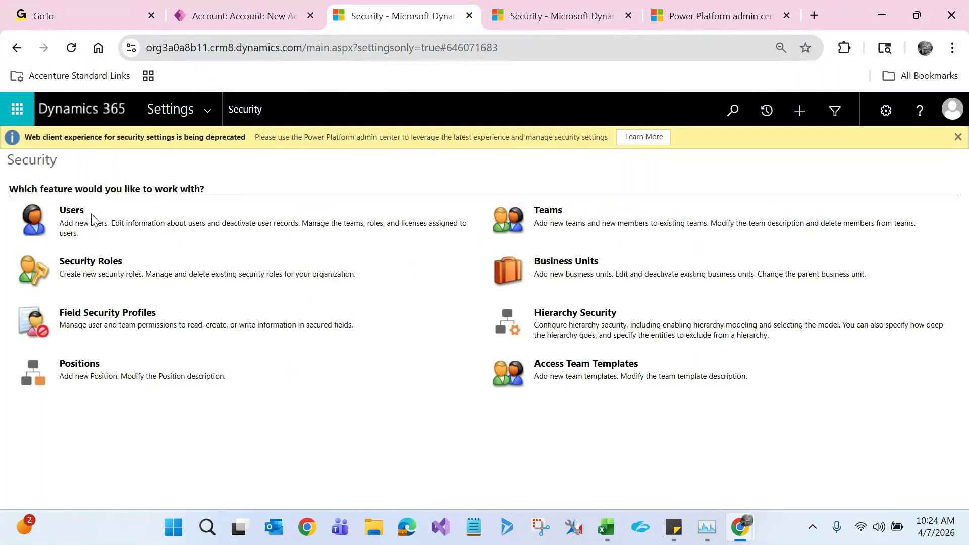
left_click(78, 217)
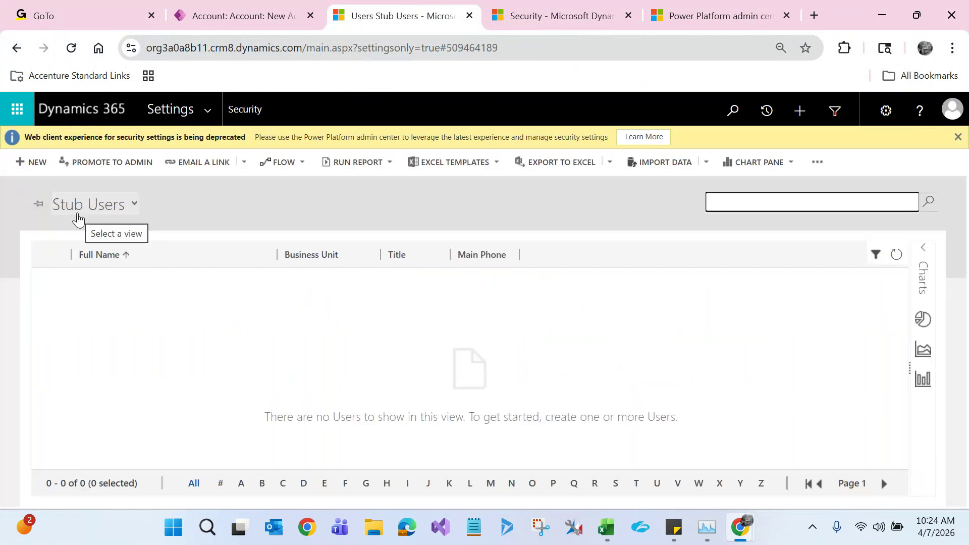
left_click(79, 211)
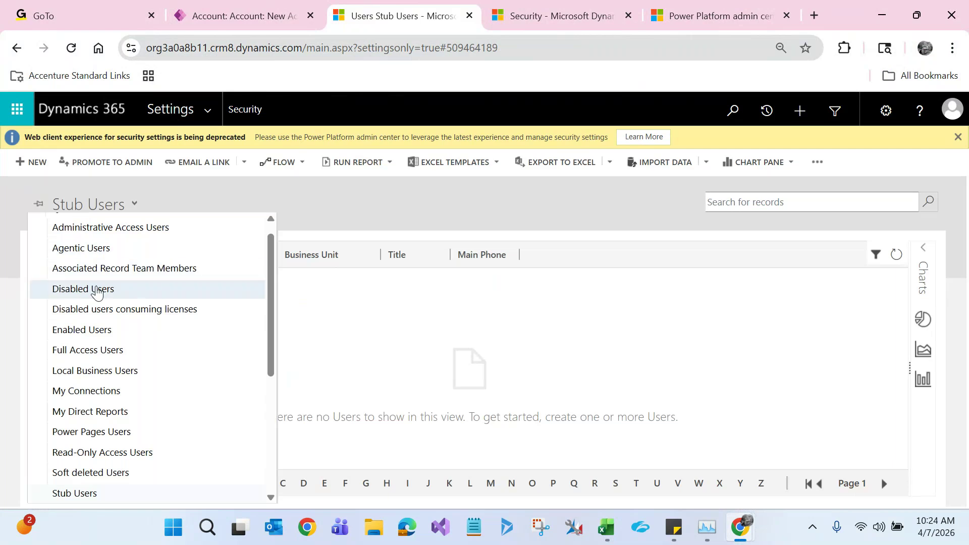
left_click(97, 330)
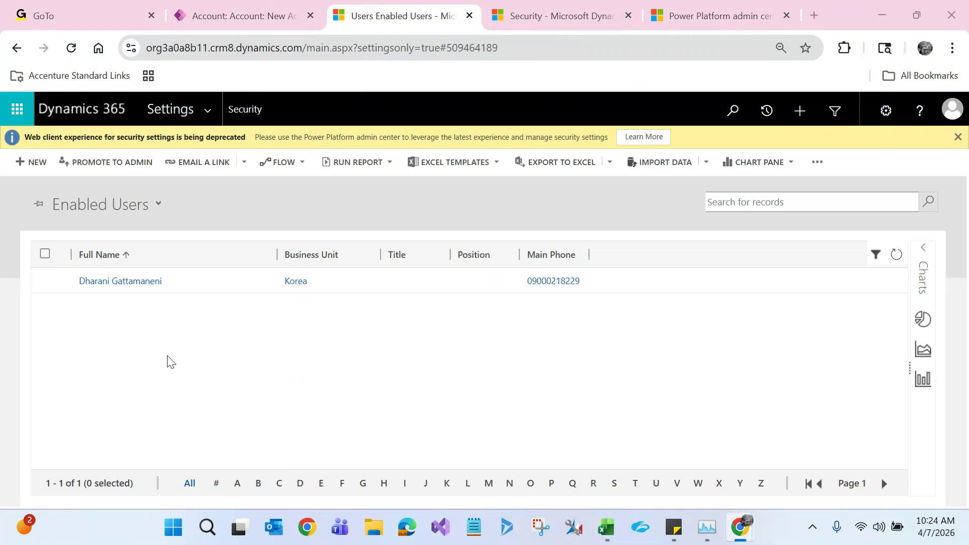
Check the enabled user's assigned roles in Manage User Roles by searching for "sales pe", leaving the roles unedited
key("alt+Tab")
left_click(382, 337)
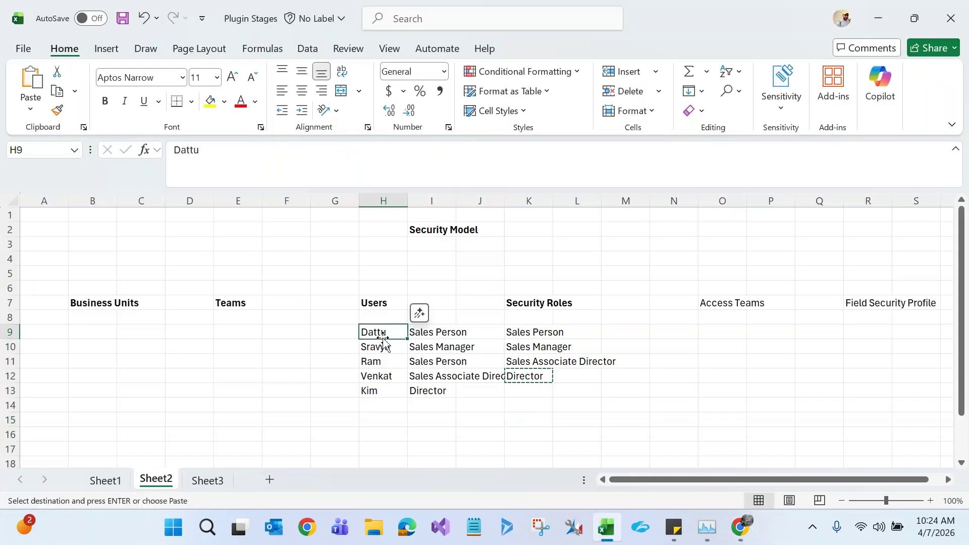
key("alt+Tab")
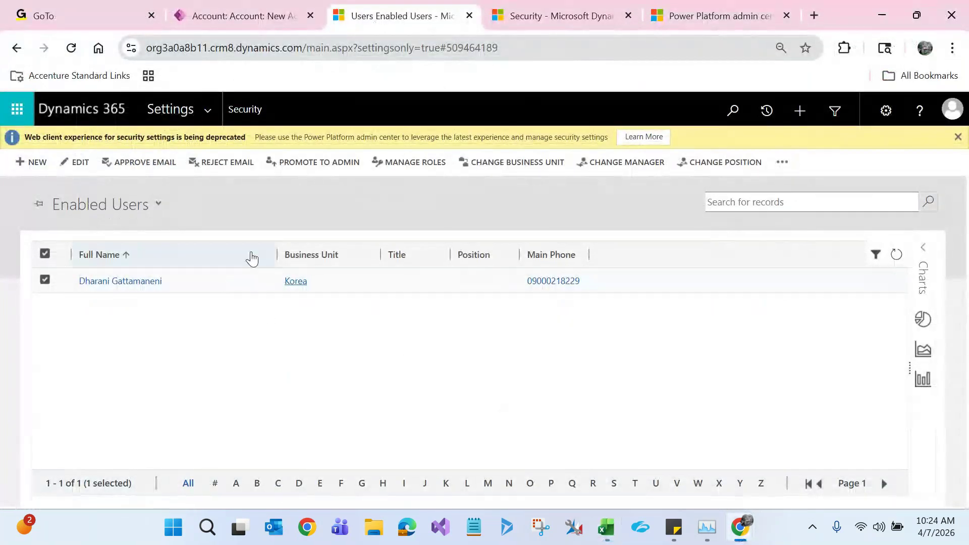
left_click(420, 162)
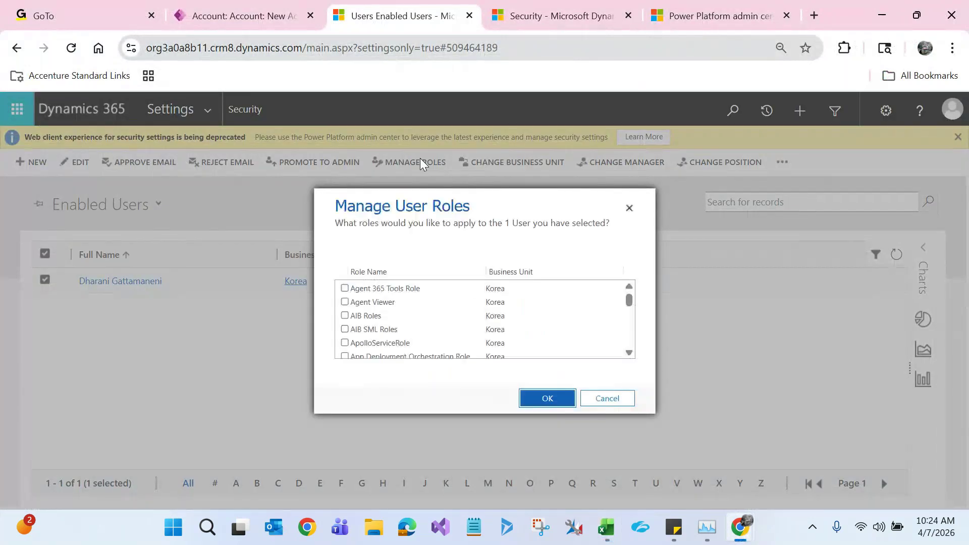
key("ctrl+f")
type("sales pe")
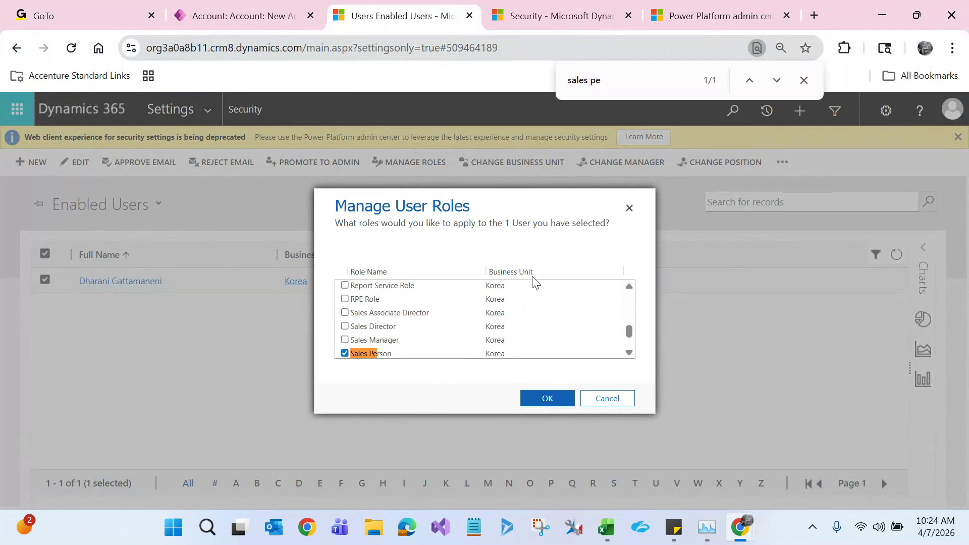
scroll(632, 356, "down", 1)
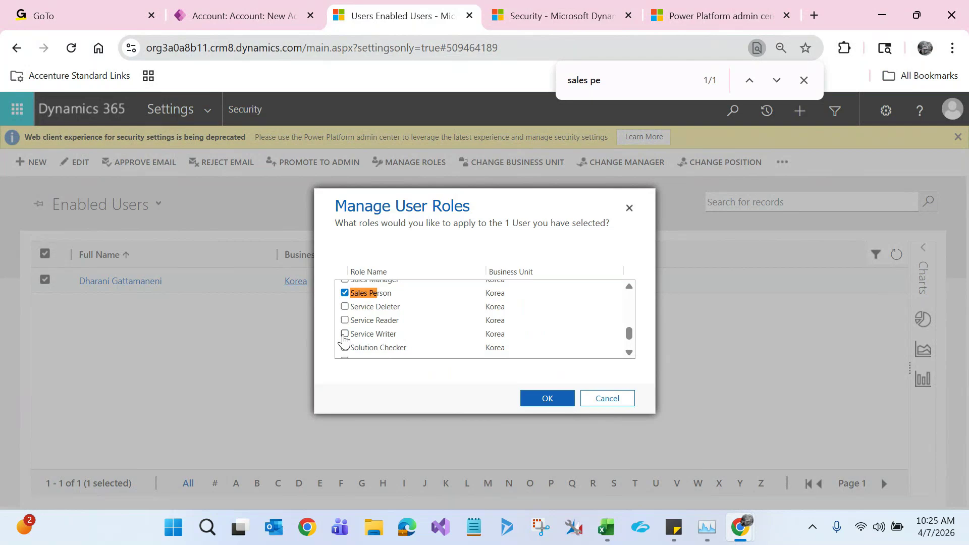
left_click(607, 398)
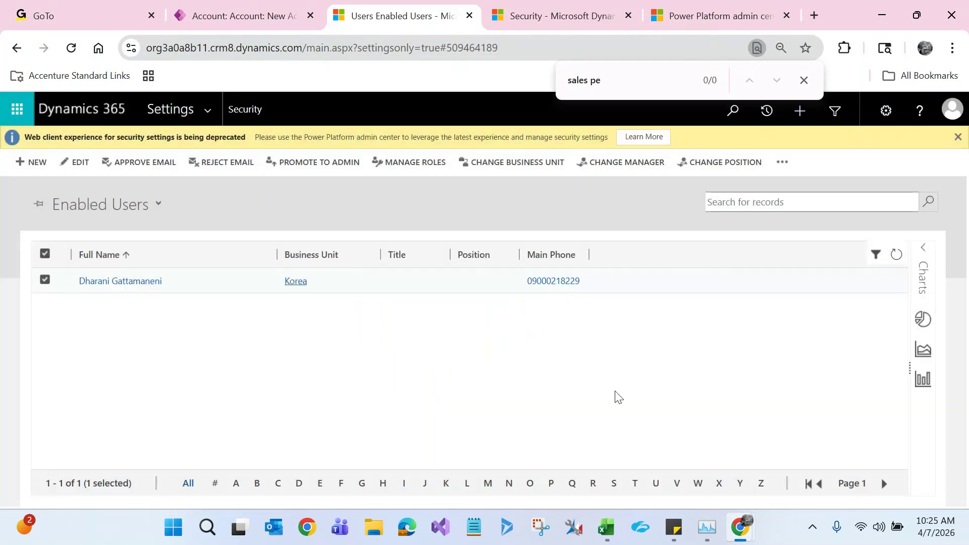
Switch back to the Excel workbook and select the Security Roles heading in K7
left_click(602, 530)
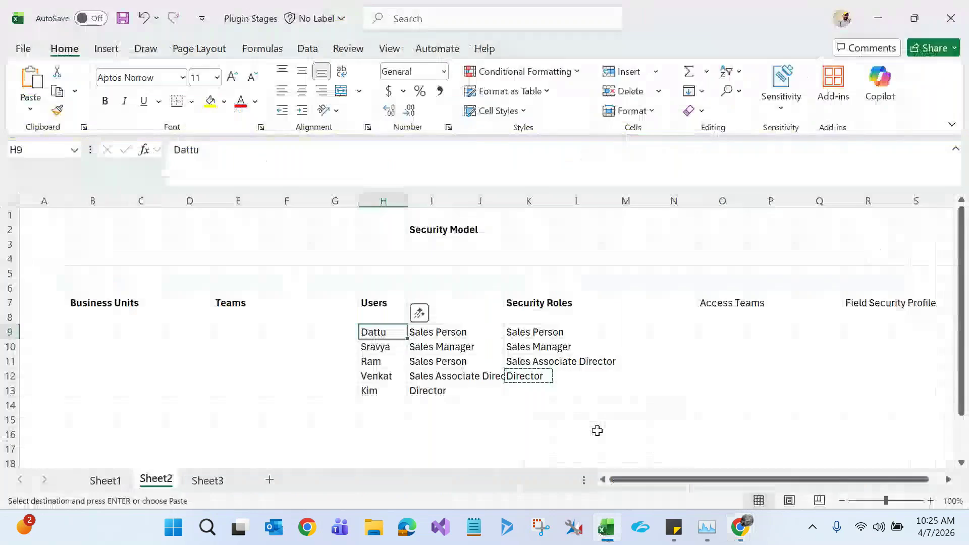
left_click(552, 307)
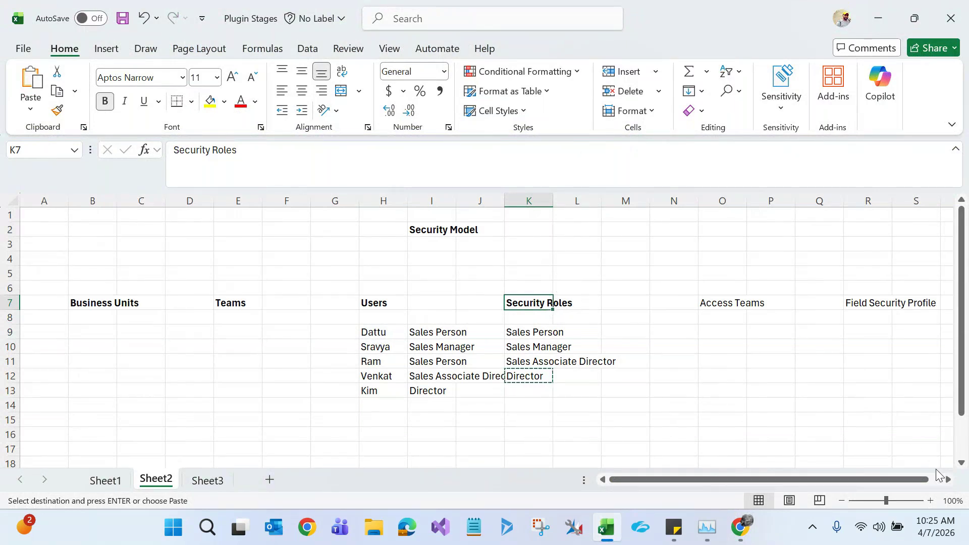
Make the Access Teams heading in O7 bold and clear the pending copy selection
left_click(947, 480)
left_click(947, 480)
left_click(948, 480)
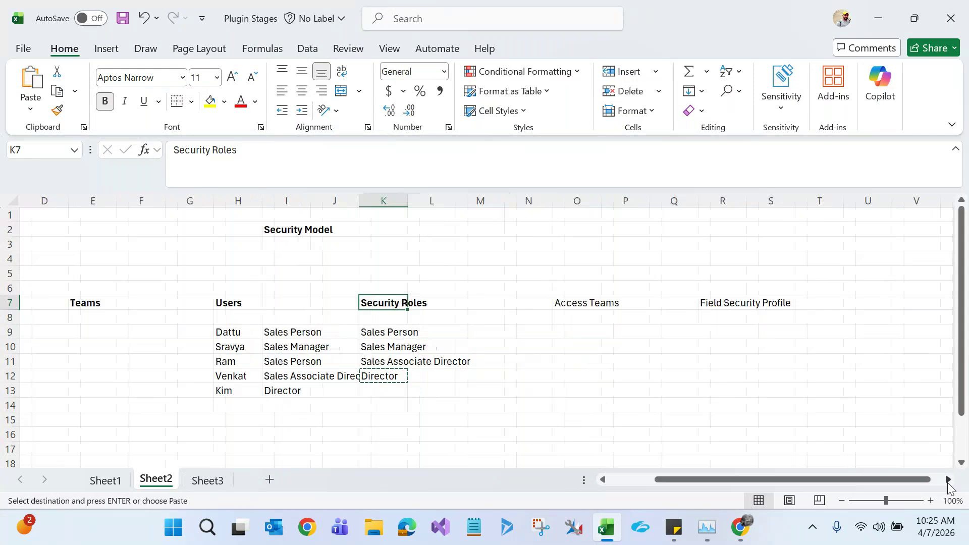
left_click(591, 304)
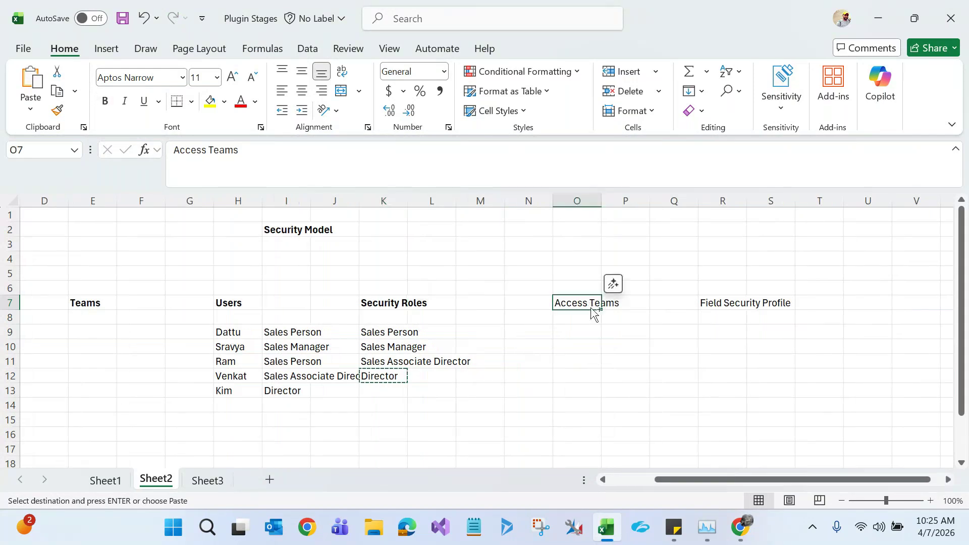
key("Escape")
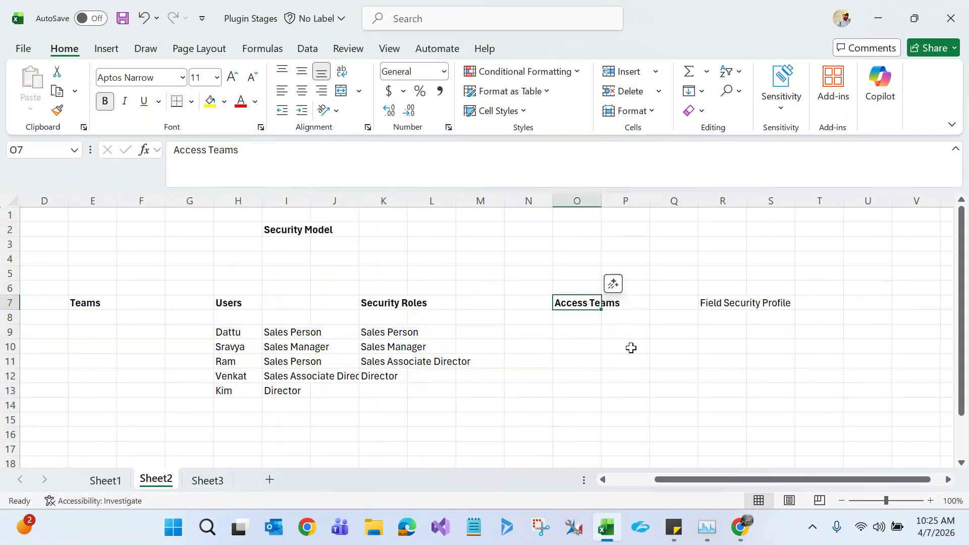
mouse_move(623, 308)
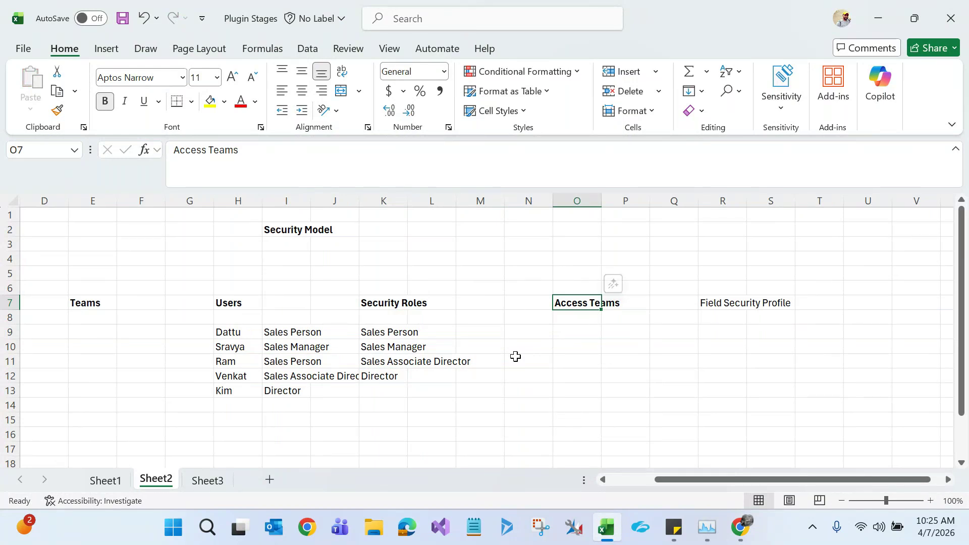
Enter Owner in E9 beneath the Teams heading, finishing with the Access Teams heading in O7 selected
left_click(95, 305)
mouse_move(95, 305)
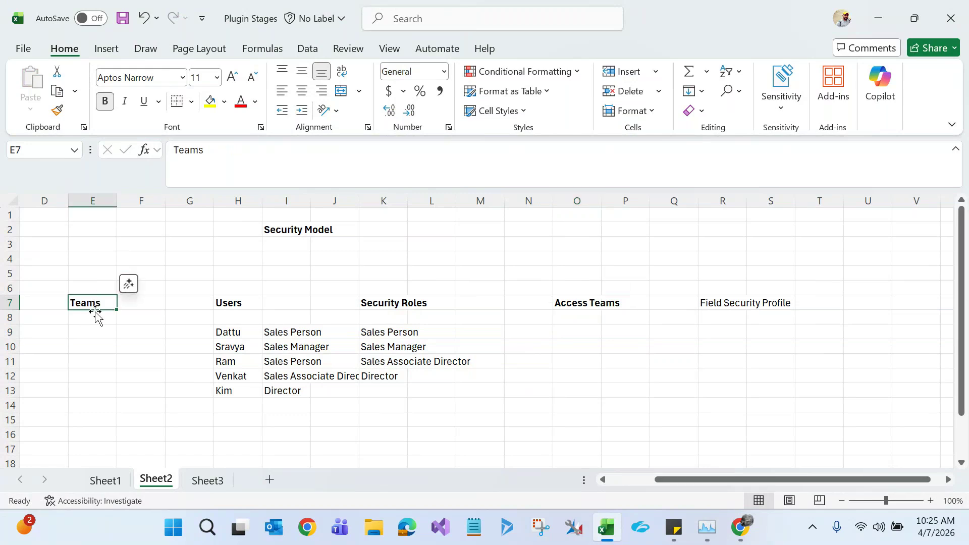
left_click(92, 332)
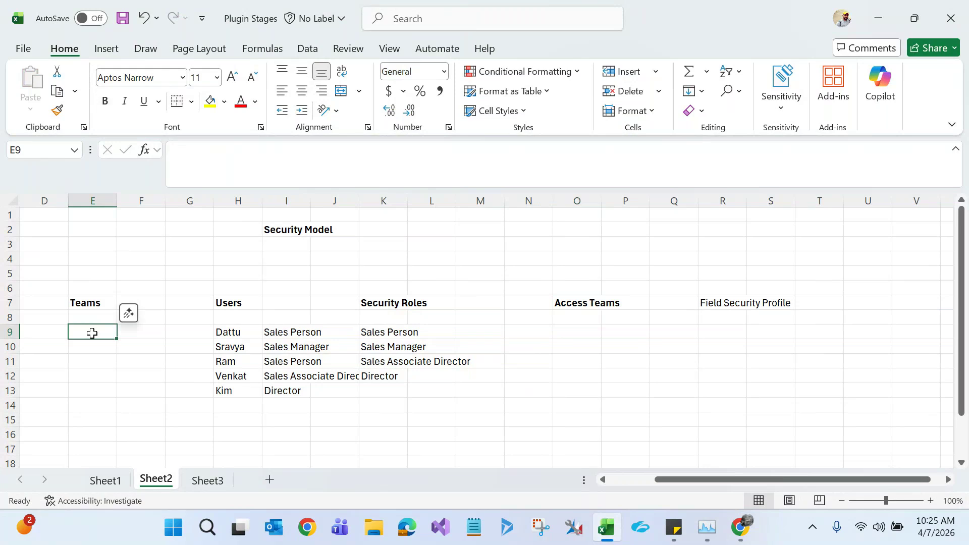
type("Owner")
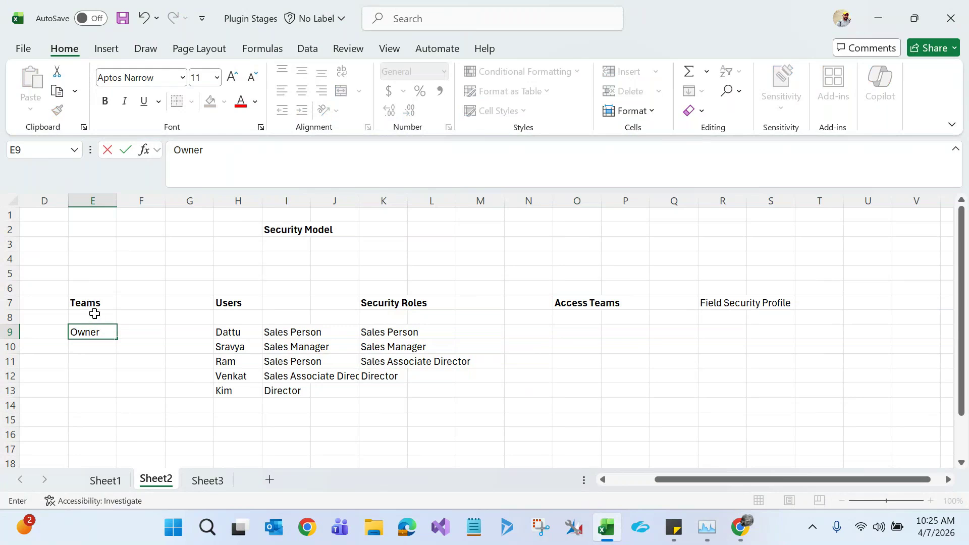
left_click(586, 308)
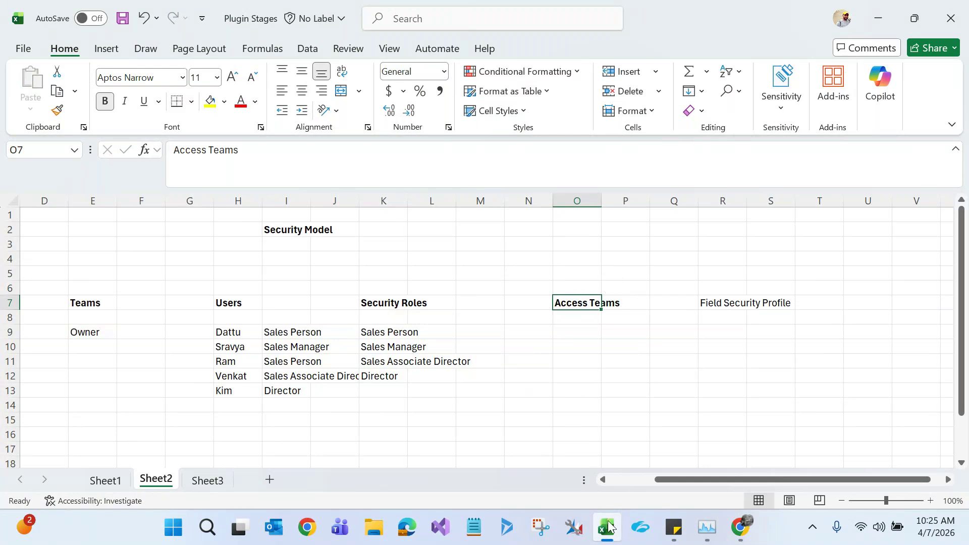
Return to the Excel workbook, open the business unit hierarchy on Sheet3 and select the Director role in Q8
mouse_move(609, 527)
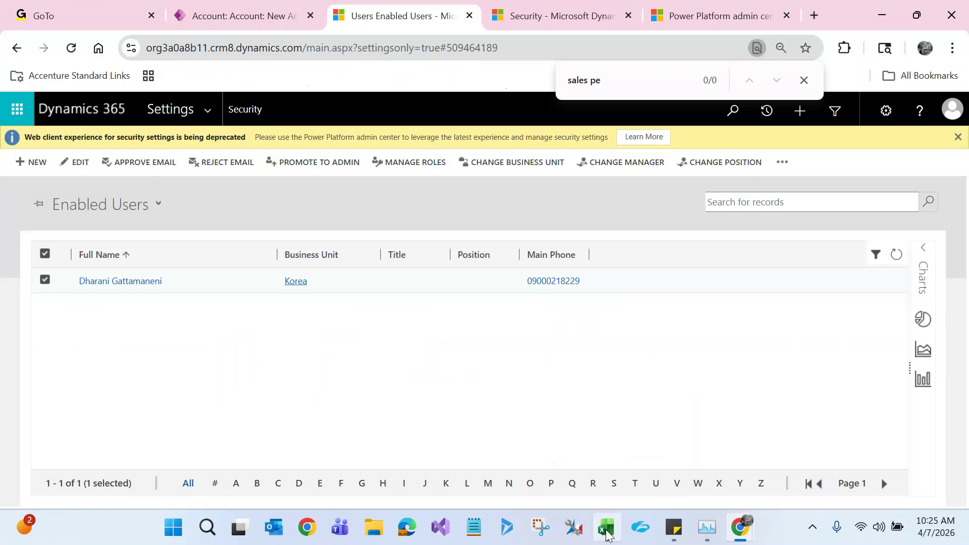
left_click(607, 529)
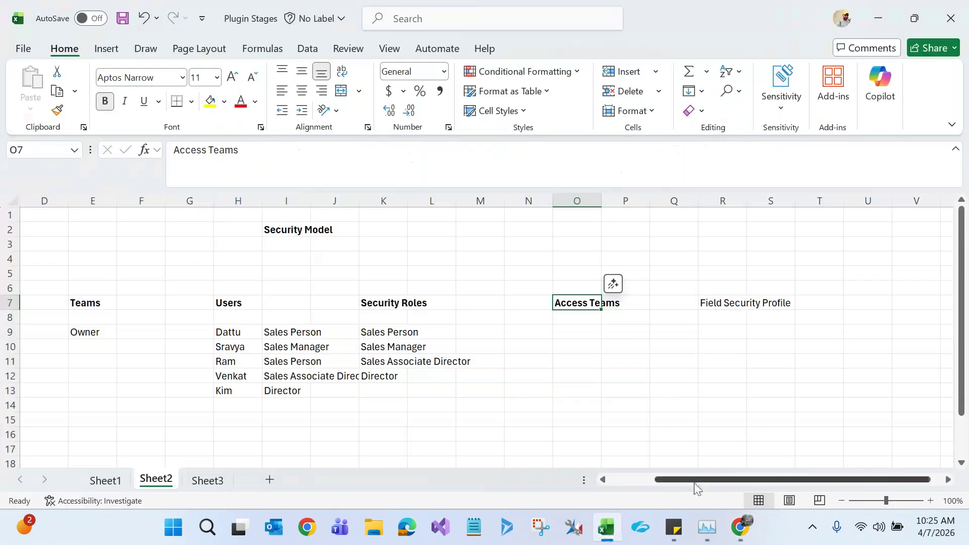
left_click_drag(688, 480, 605, 460)
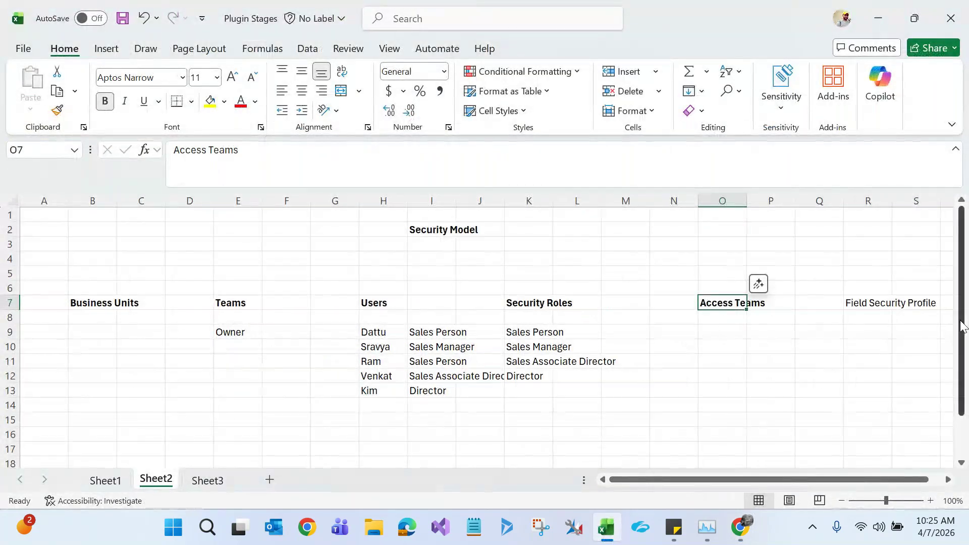
left_click_drag(961, 323, 960, 305)
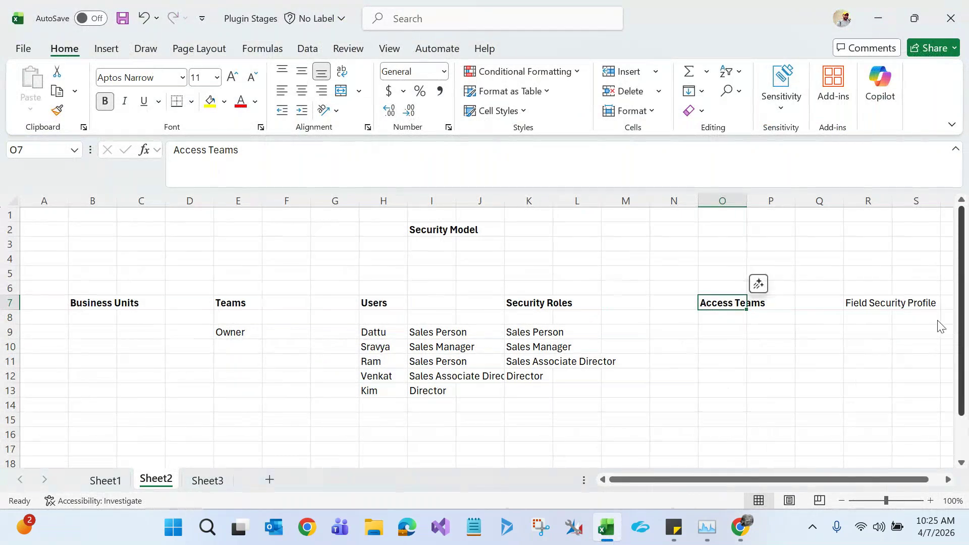
left_click(208, 480)
left_click(870, 317)
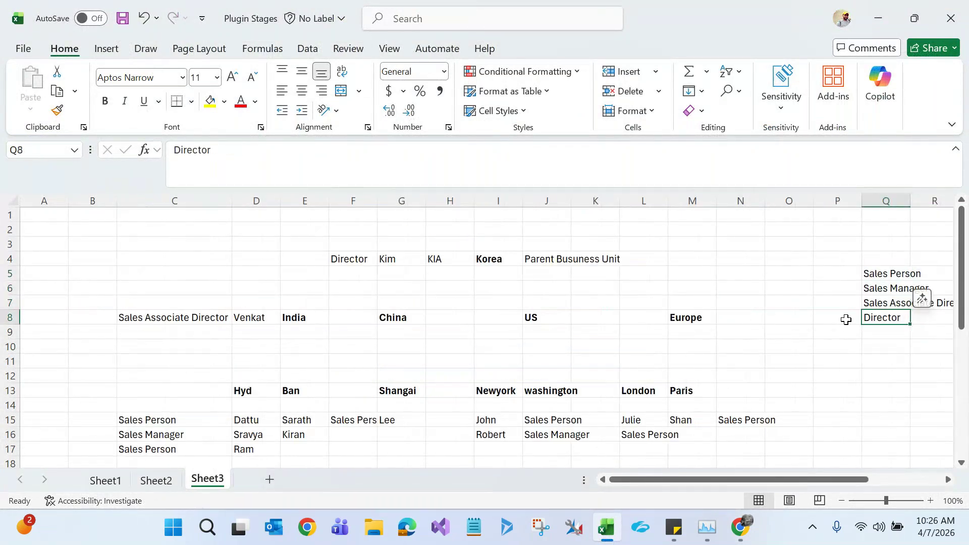
left_click_drag(964, 263, 964, 280)
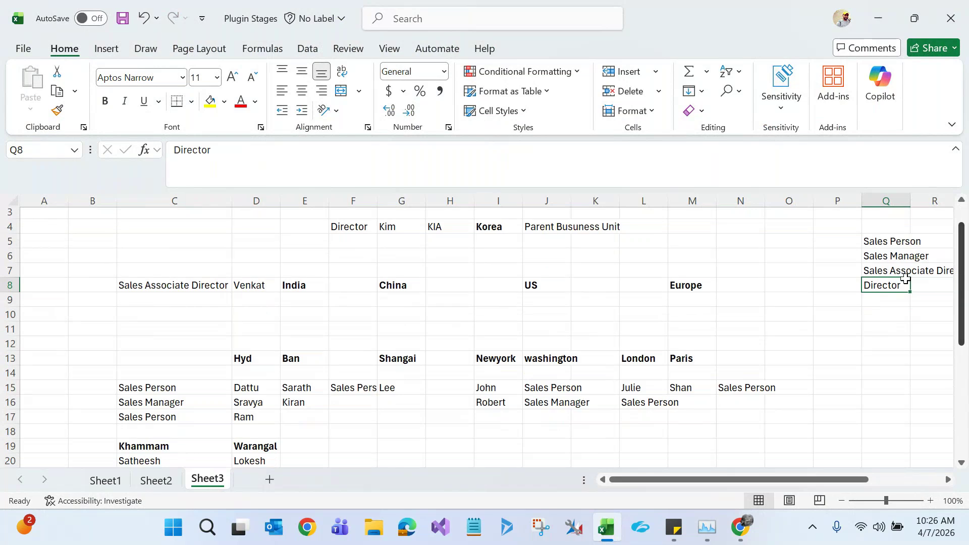
Examine the first user listed under the Hyd and Paris business units, selecting D15, D13, M15 and M13
left_click(259, 389)
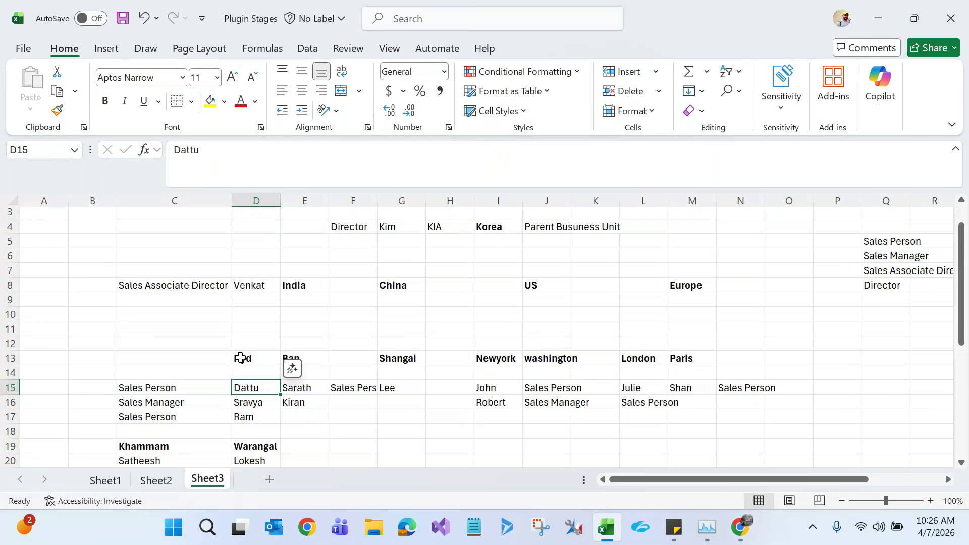
left_click(241, 358)
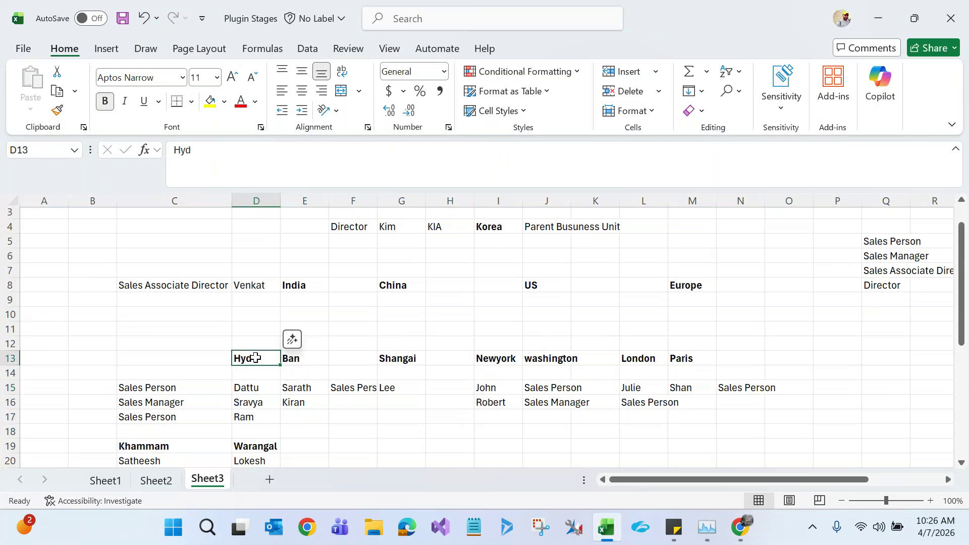
left_click(687, 387)
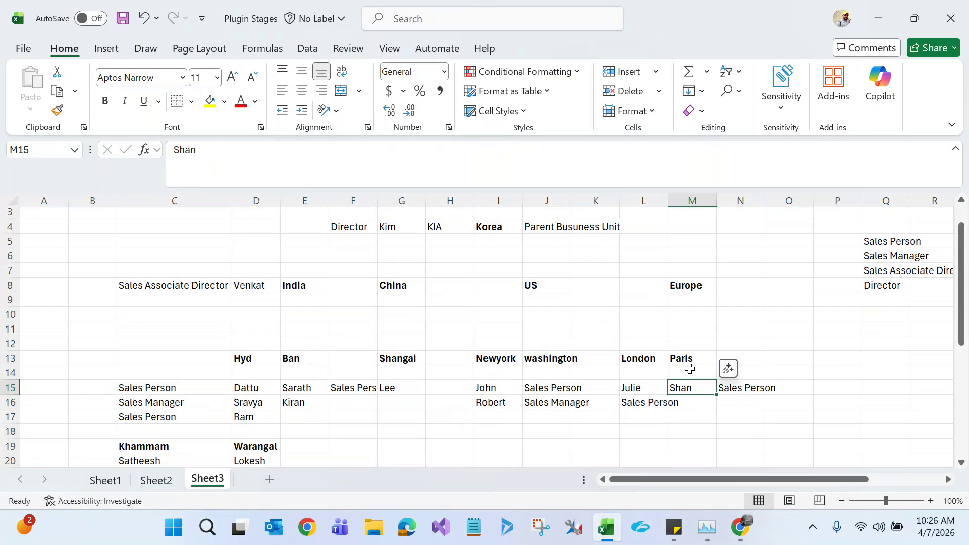
left_click(684, 357)
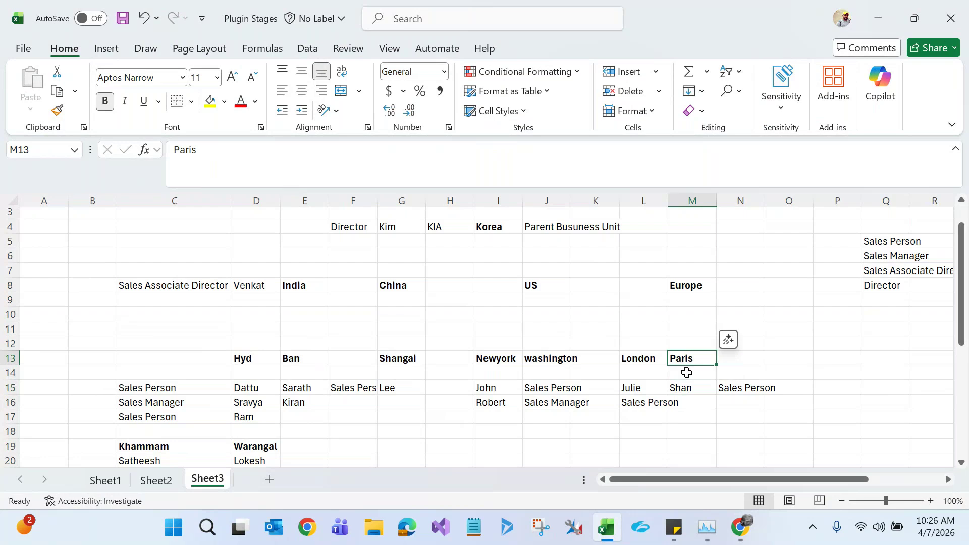
left_click(686, 384)
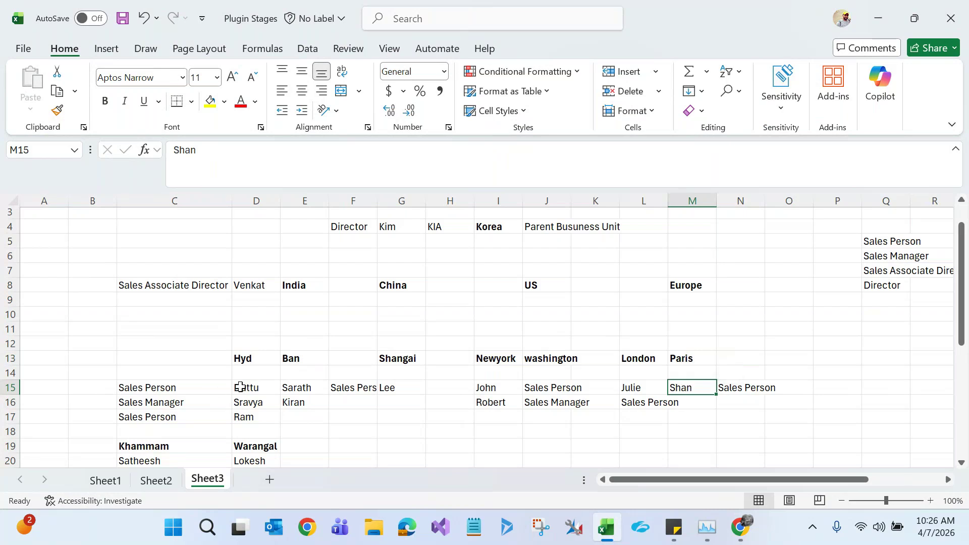
left_click(244, 386)
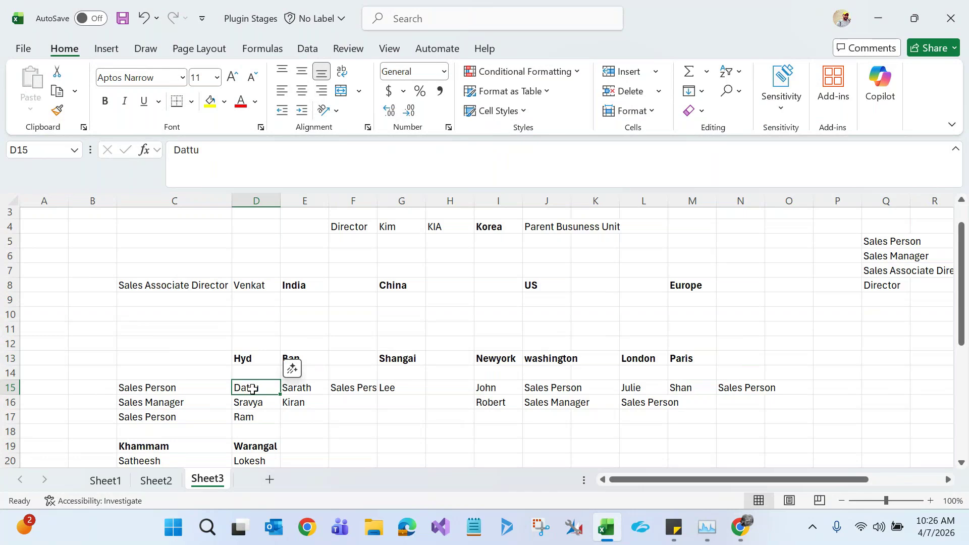
left_click(698, 387)
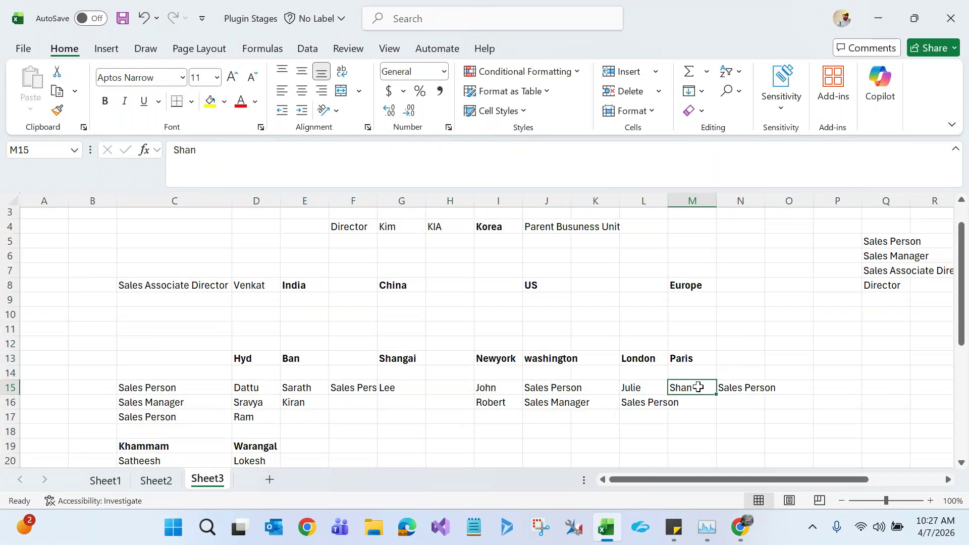
left_click(259, 388)
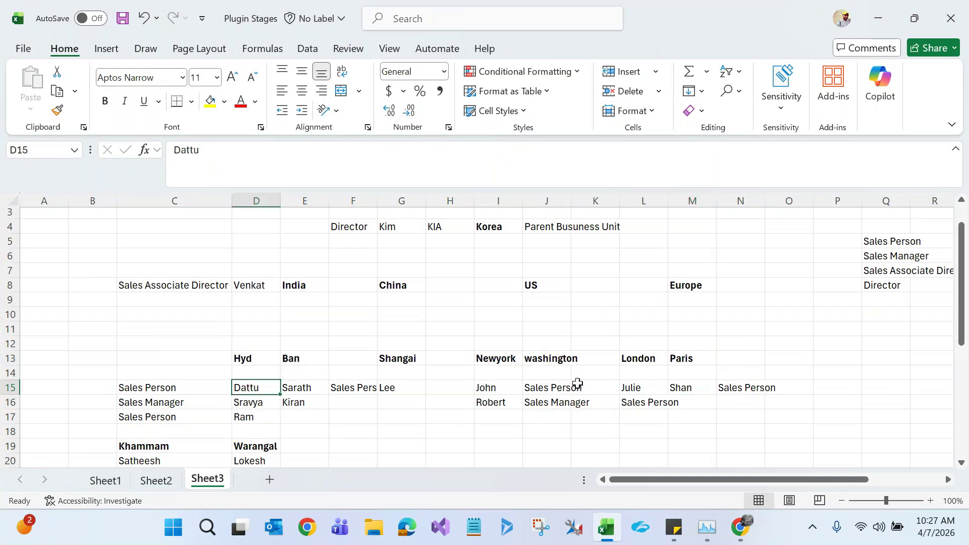
Compare the Sales Person roles in C15 and N15 with their users in D15 and M15
left_click(187, 386)
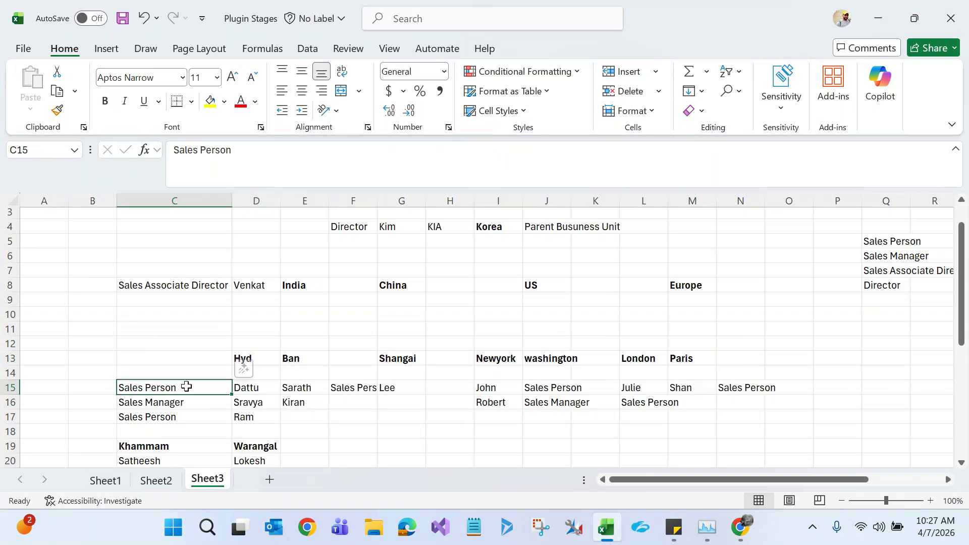
left_click(729, 387)
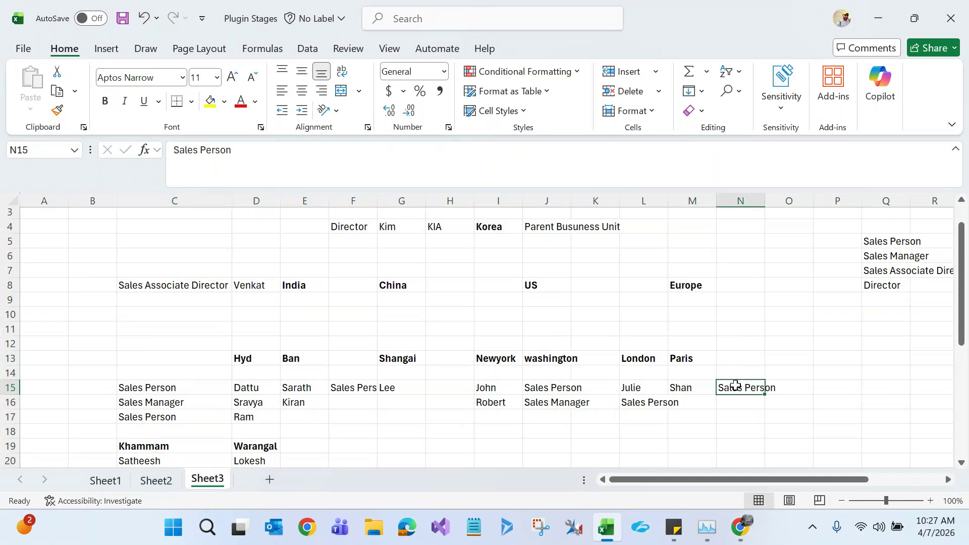
left_click(696, 388)
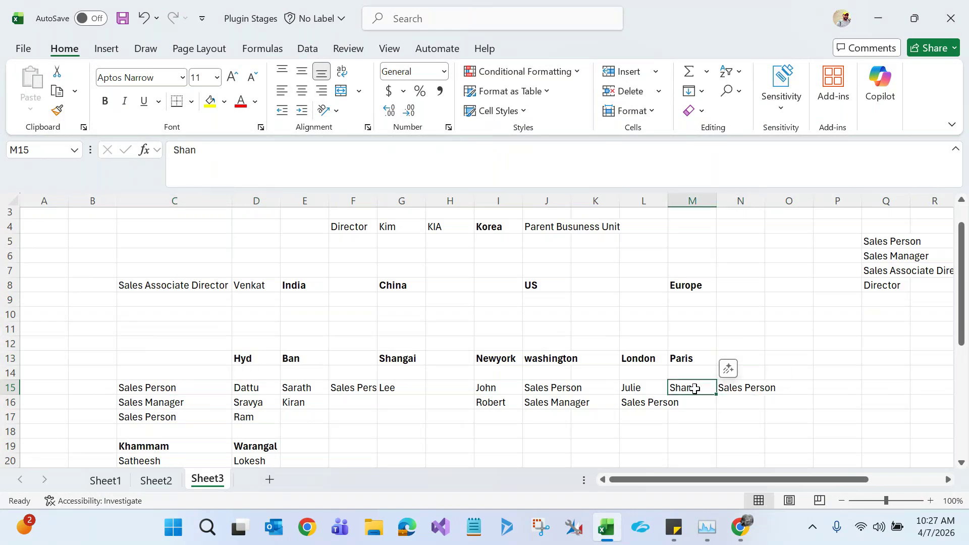
left_click(731, 388)
left_click(698, 388)
left_click(241, 386)
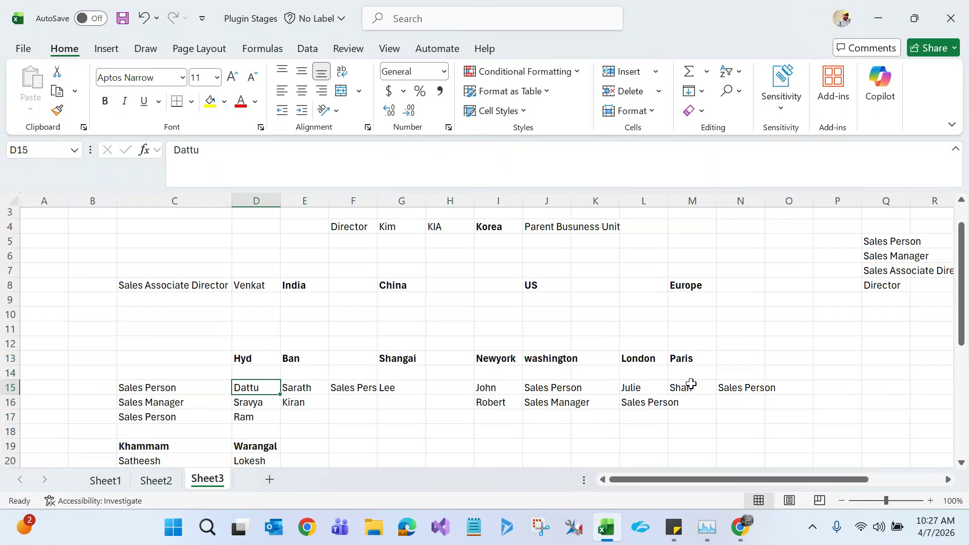
left_click(691, 387)
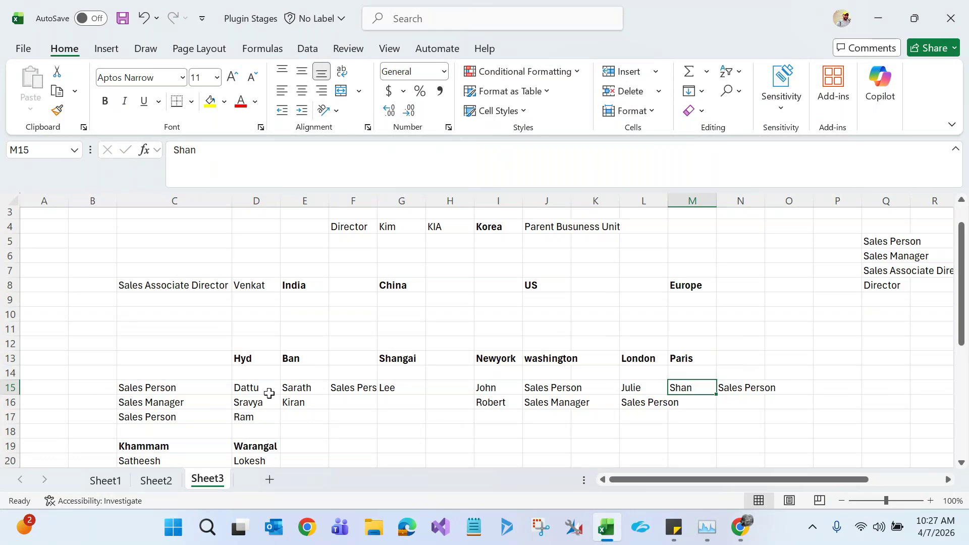
left_click(251, 388)
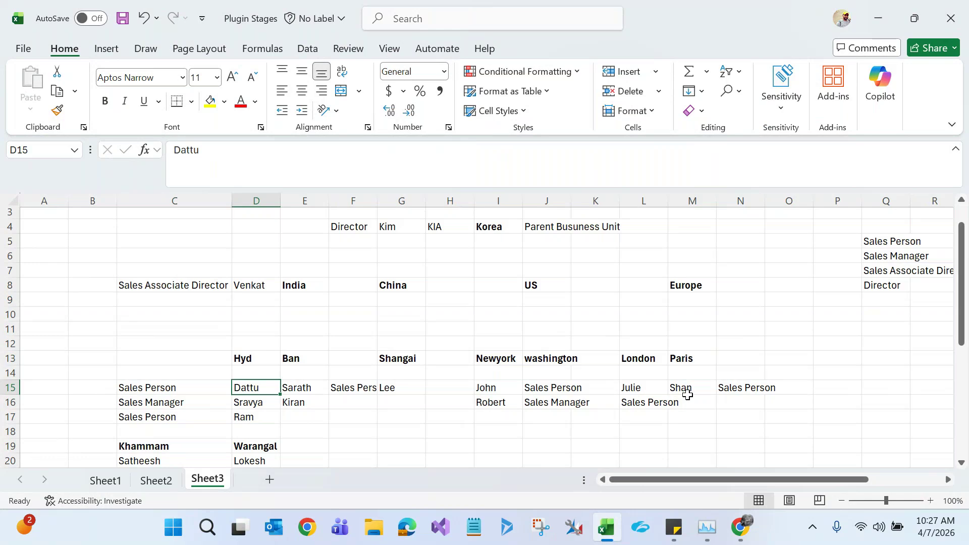
left_click(691, 392)
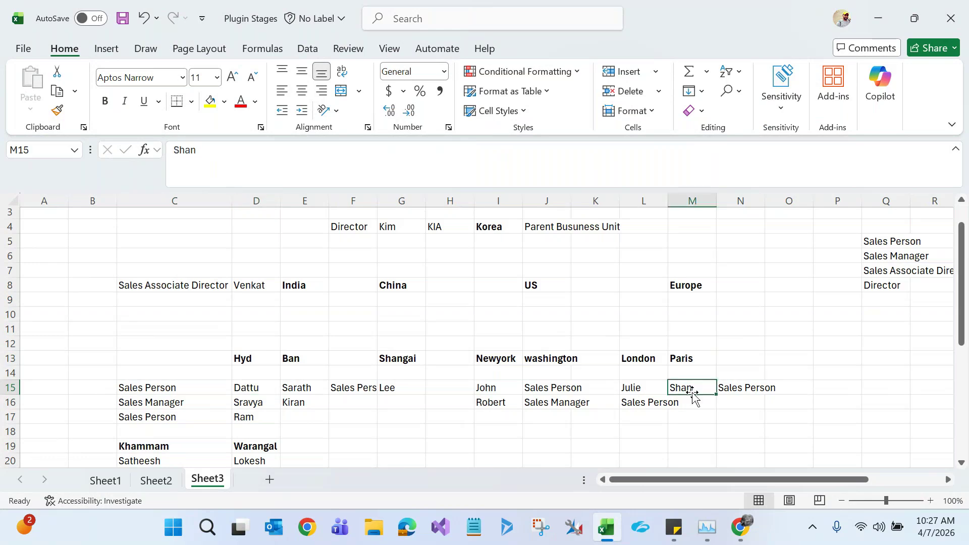
left_click(730, 389)
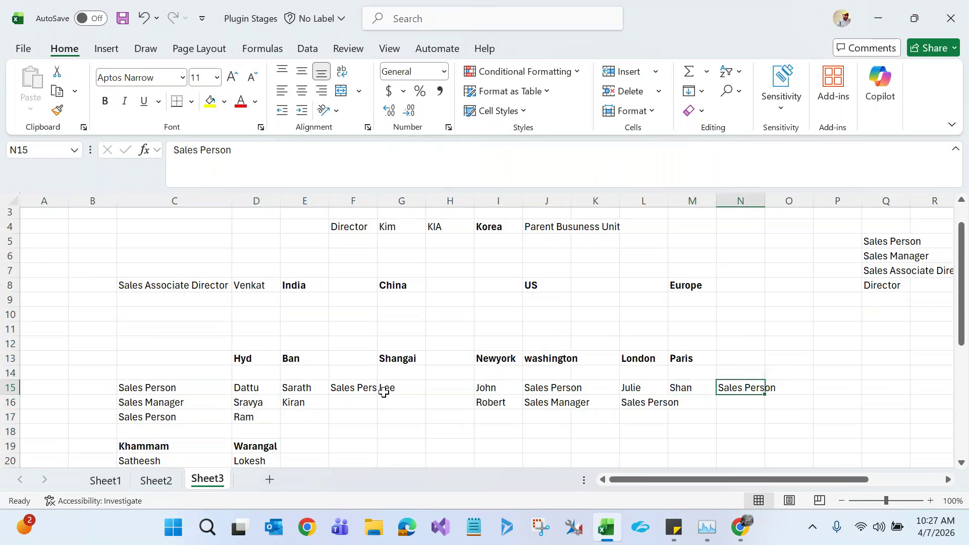
left_click(160, 387)
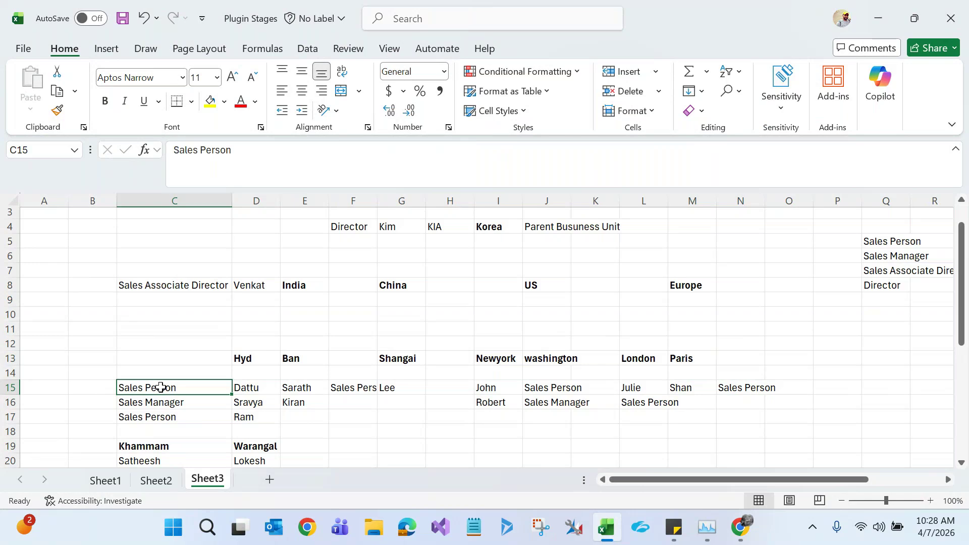
left_click(246, 392)
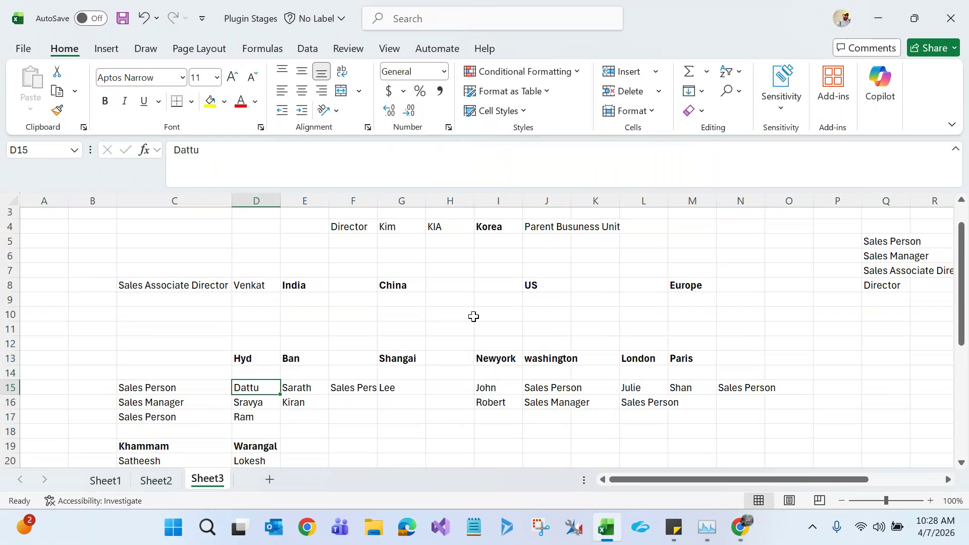
left_click(683, 389)
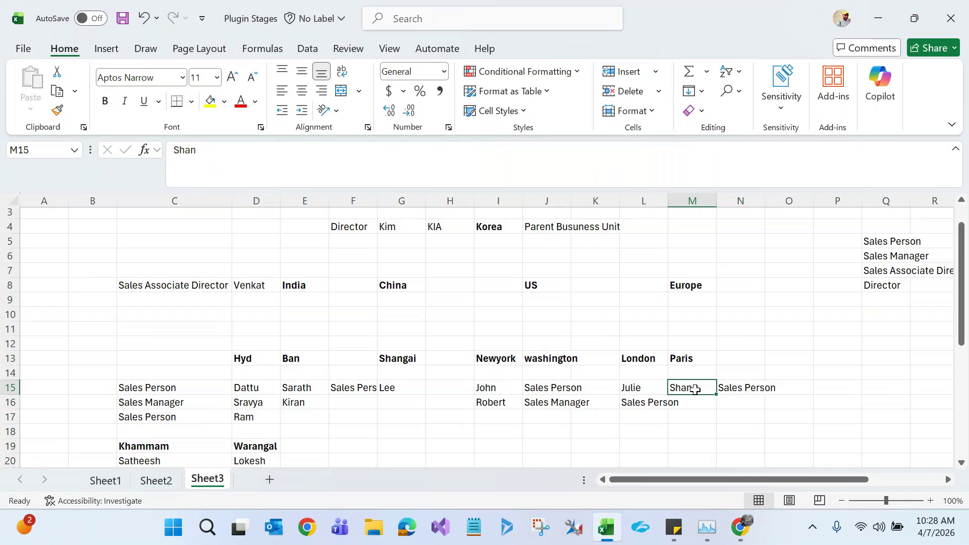
Open Sheet2, switch to the browser's unsaved New Account form and examine its Owner field
left_click(163, 482)
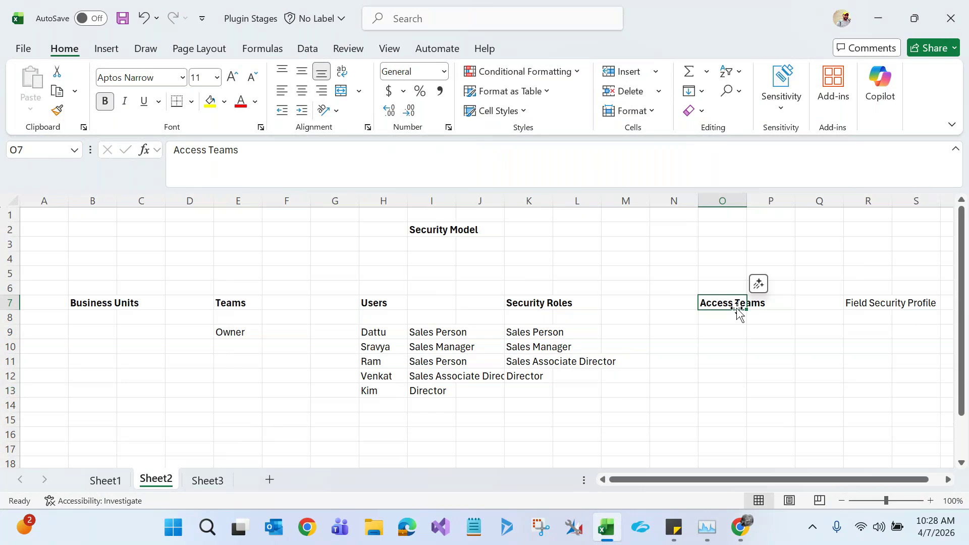
mouse_move(740, 529)
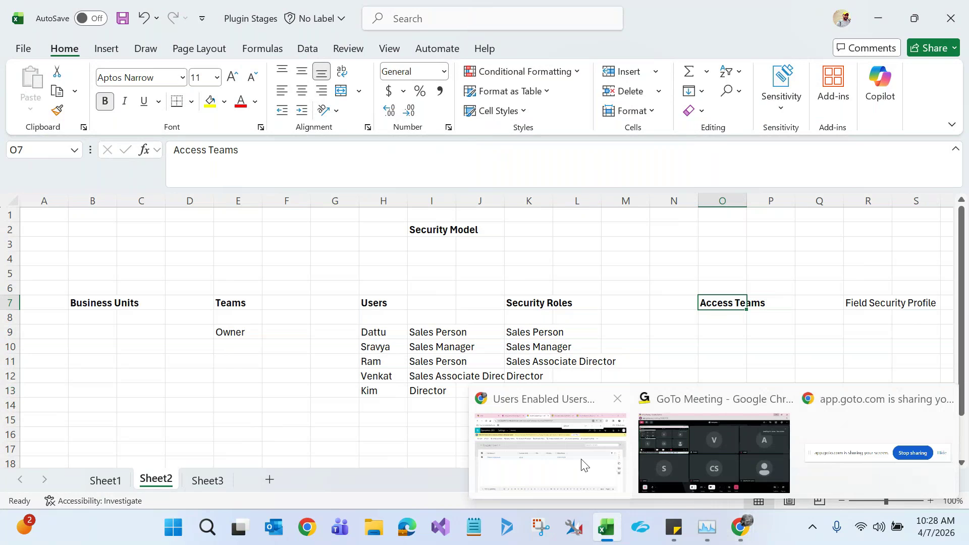
left_click(583, 464)
left_click(244, 17)
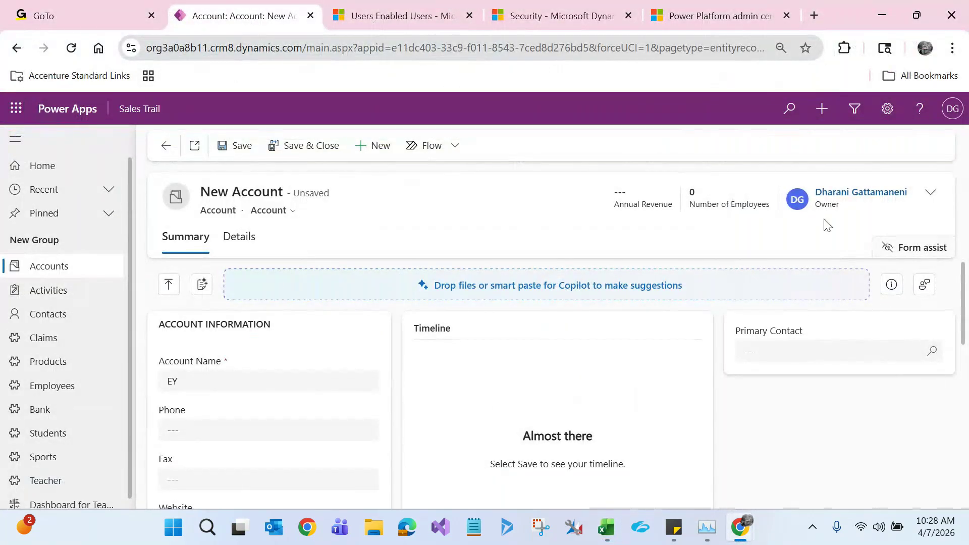
double_click(829, 206)
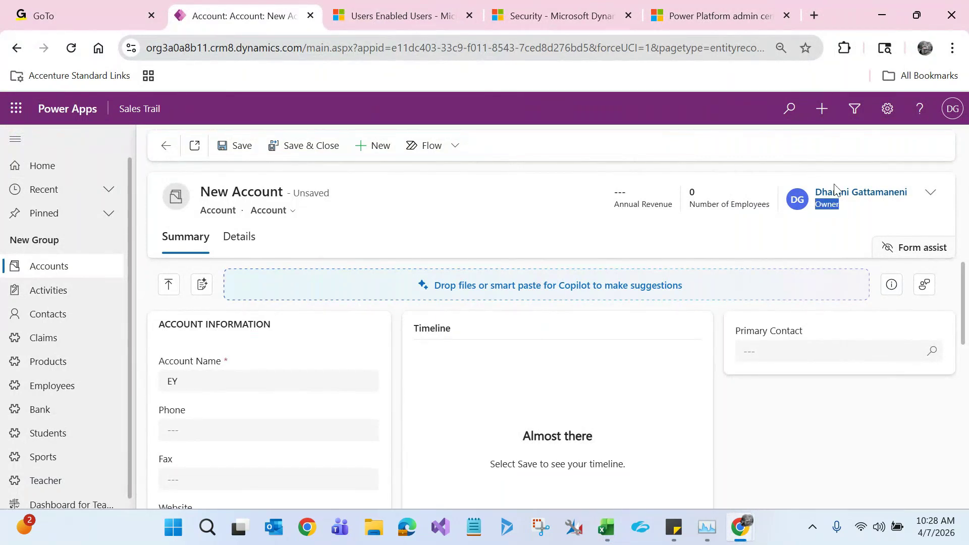
left_click(521, 230)
Return to the Excel workbook and compare the users in D15 and M15 on Sheet3 with the New Account form's owner
key("alt+Tab")
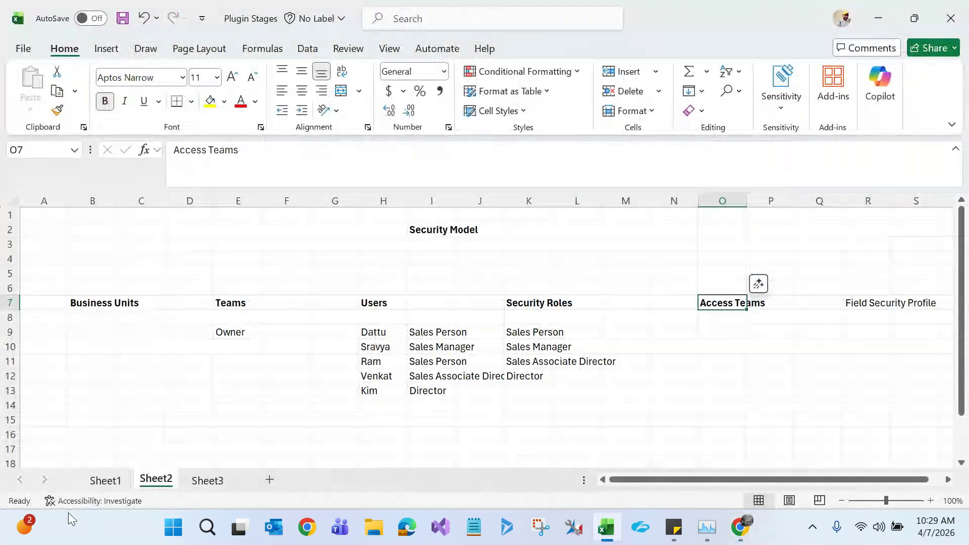
left_click(198, 484)
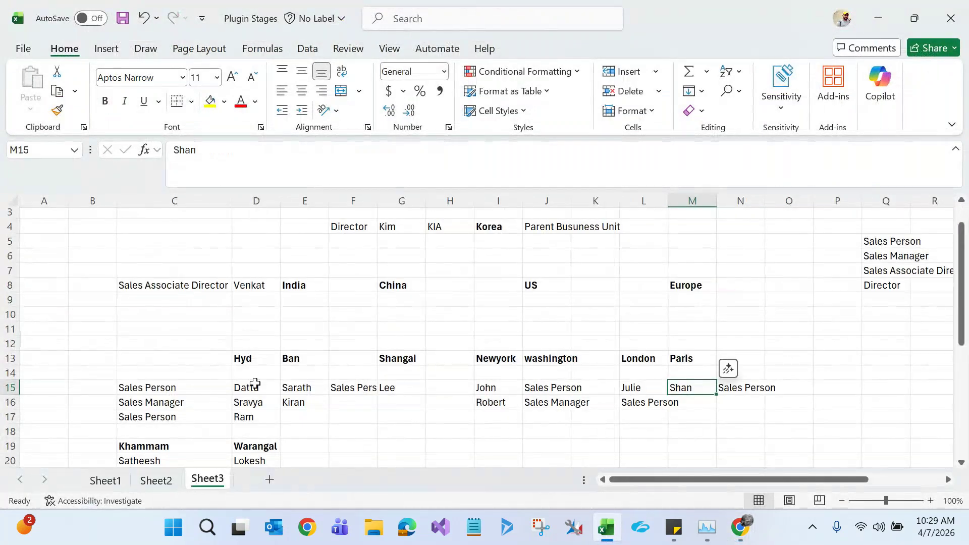
left_click(242, 389)
key("alt+Tab")
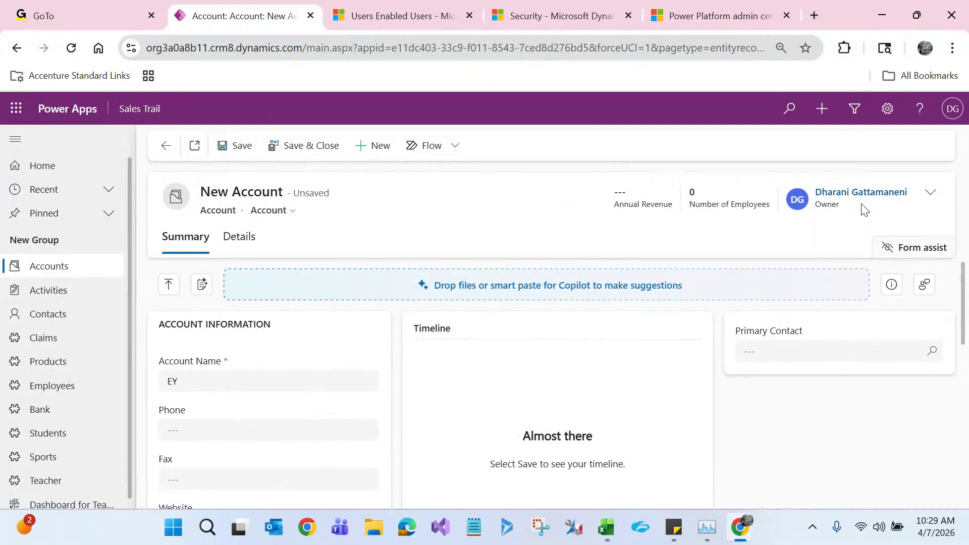
key("alt+Tab")
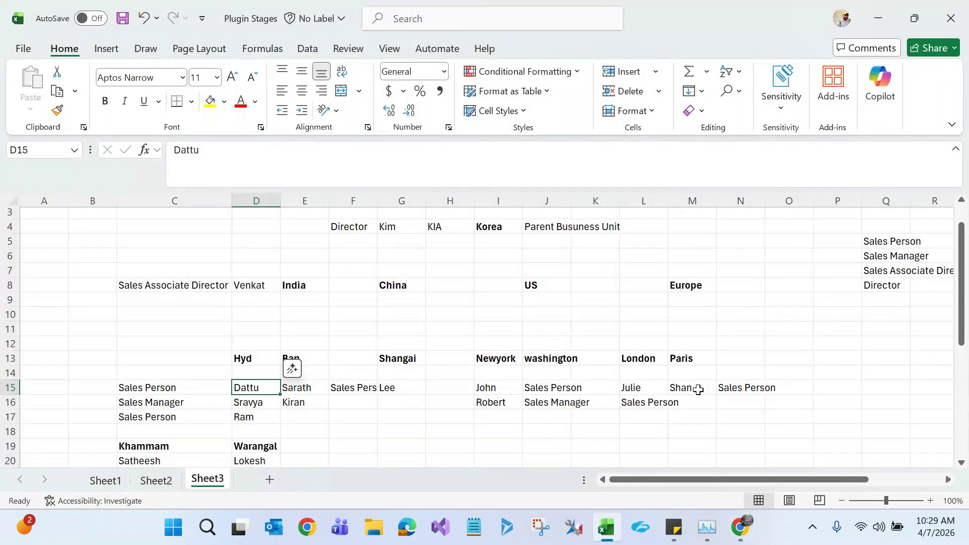
left_click(695, 390)
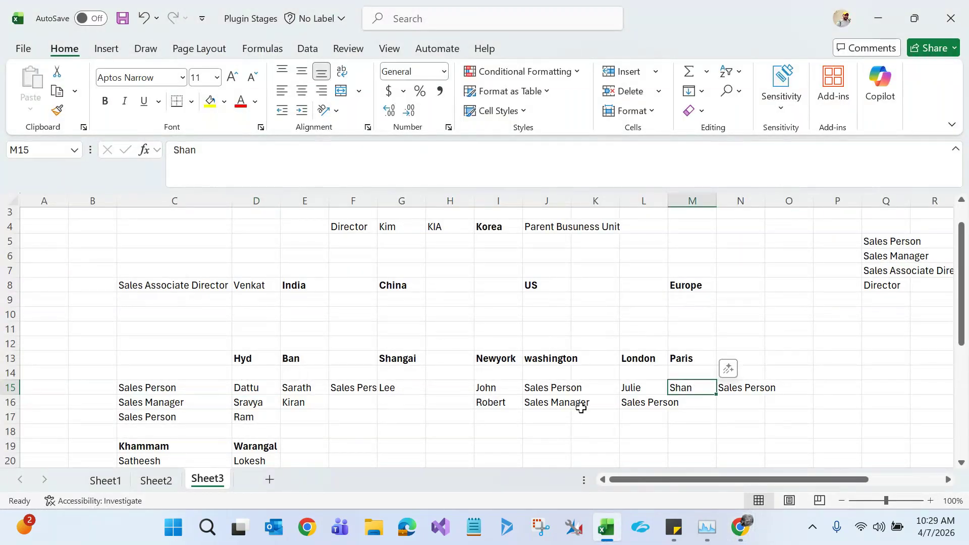
Show Sheet2, switch to the Sales Trail app in the browser and open the HCL record from the Accounts list
left_click(157, 480)
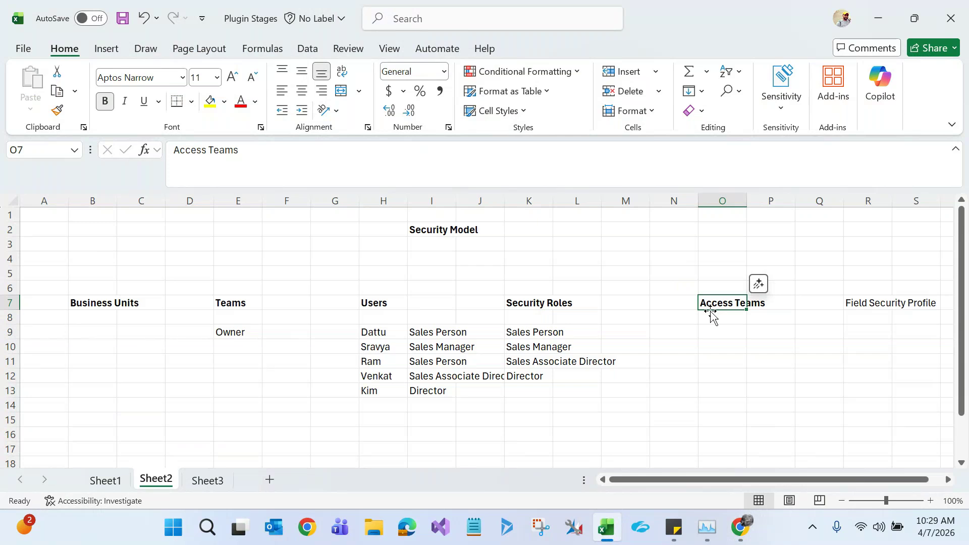
key("alt+Tab")
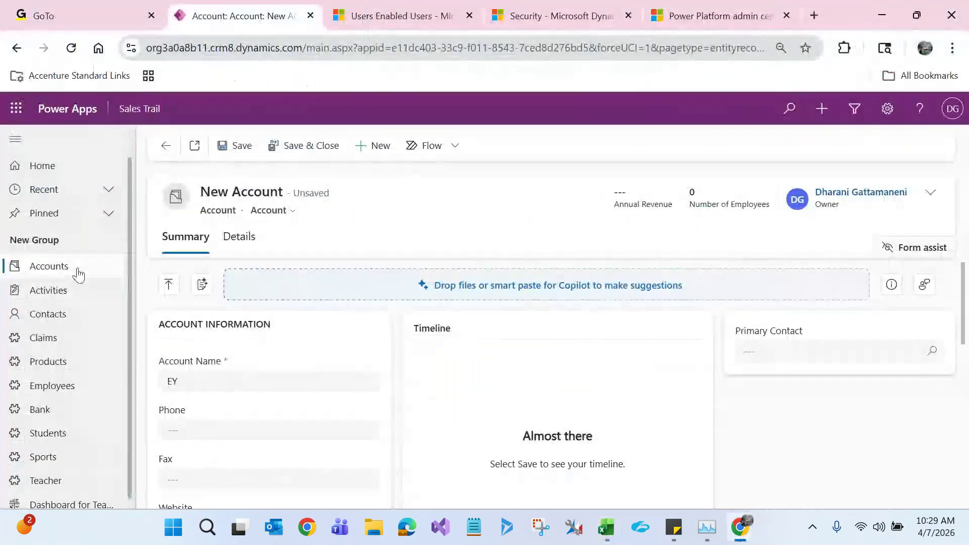
left_click(76, 267)
left_click(560, 353)
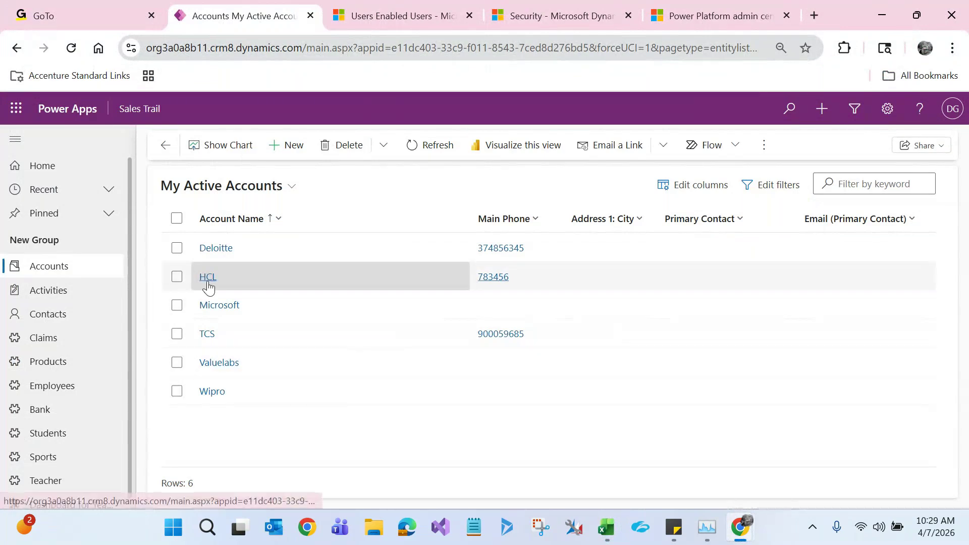
left_click(208, 279)
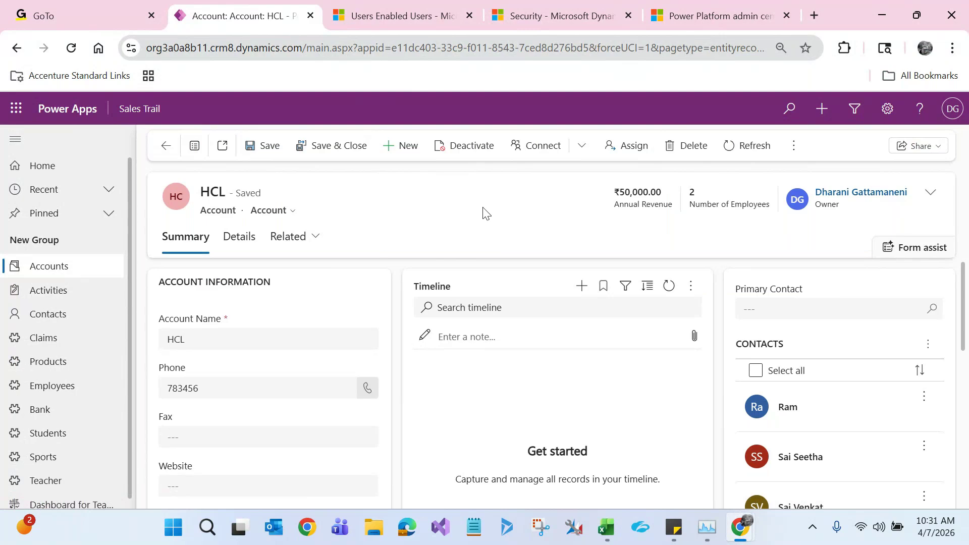
Return to the Excel workbook, open Sheet3 and select the Newyork user in I15
key("alt+Tab")
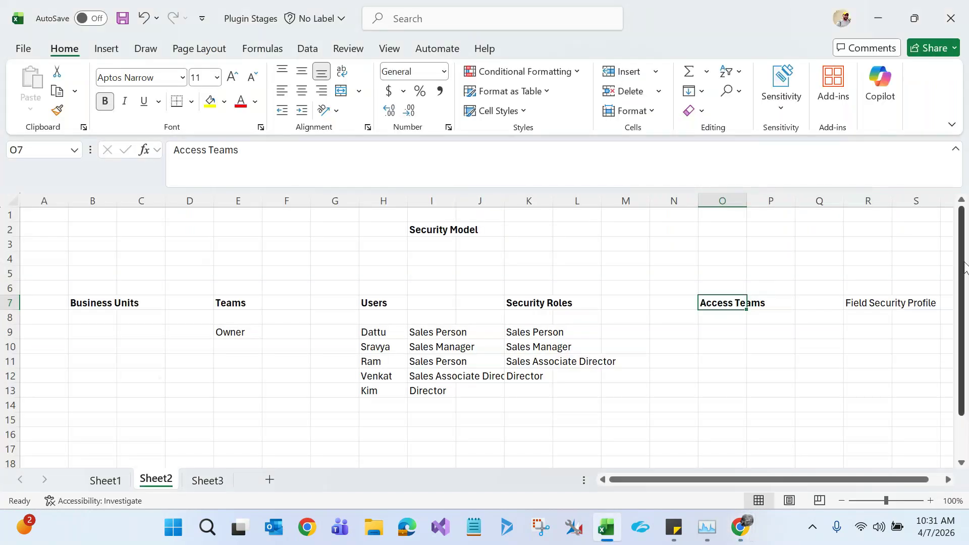
left_click(205, 481)
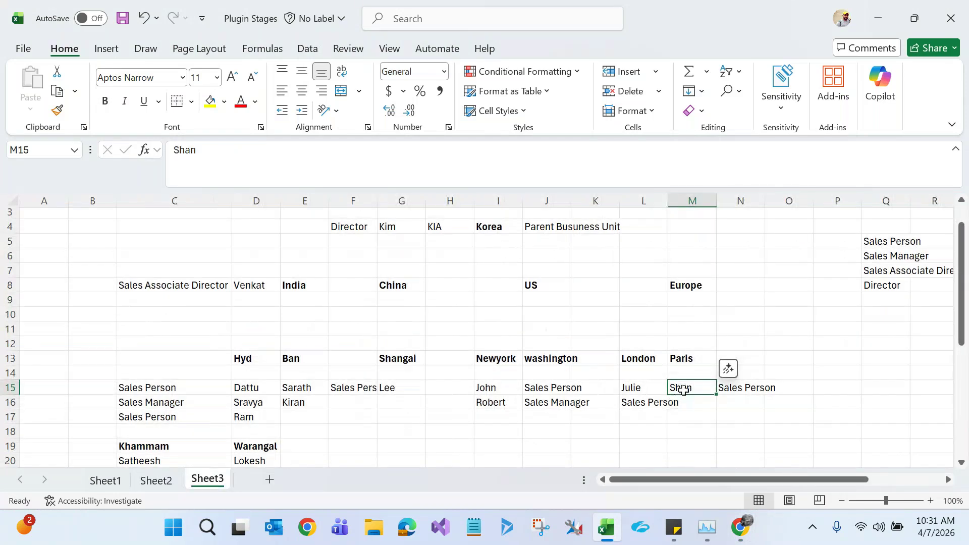
left_click(491, 387)
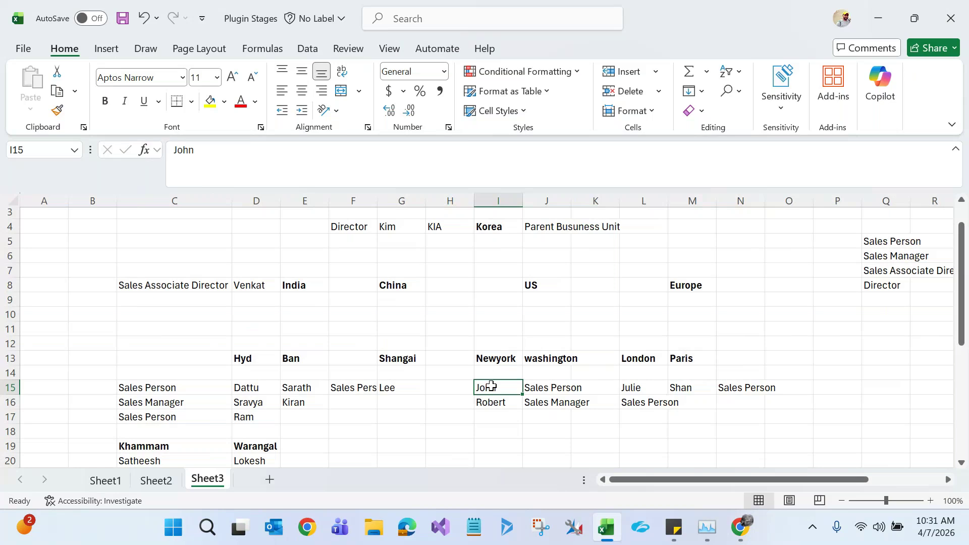
Enter Employee in O9 beneath the Access Teams heading on Sheet2
left_click(157, 481)
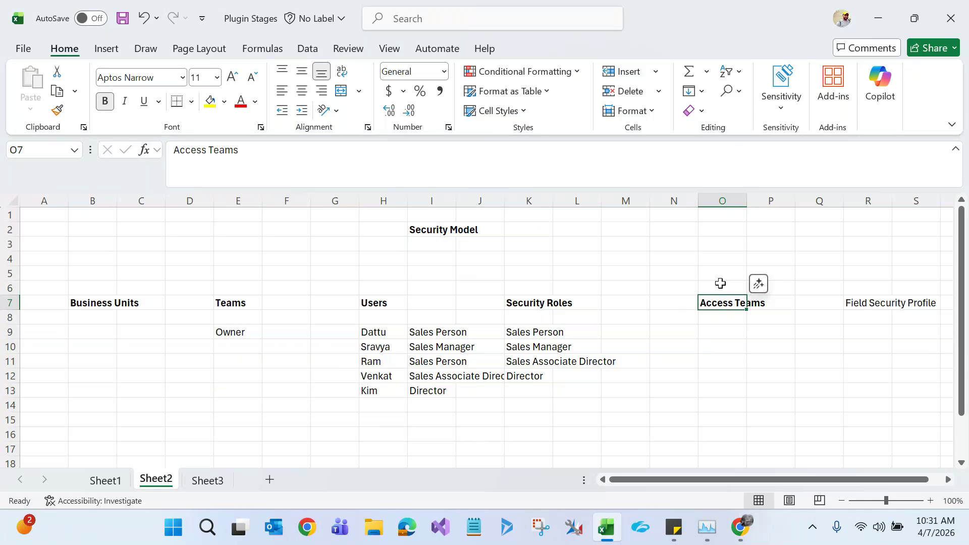
left_click(720, 328)
type("A")
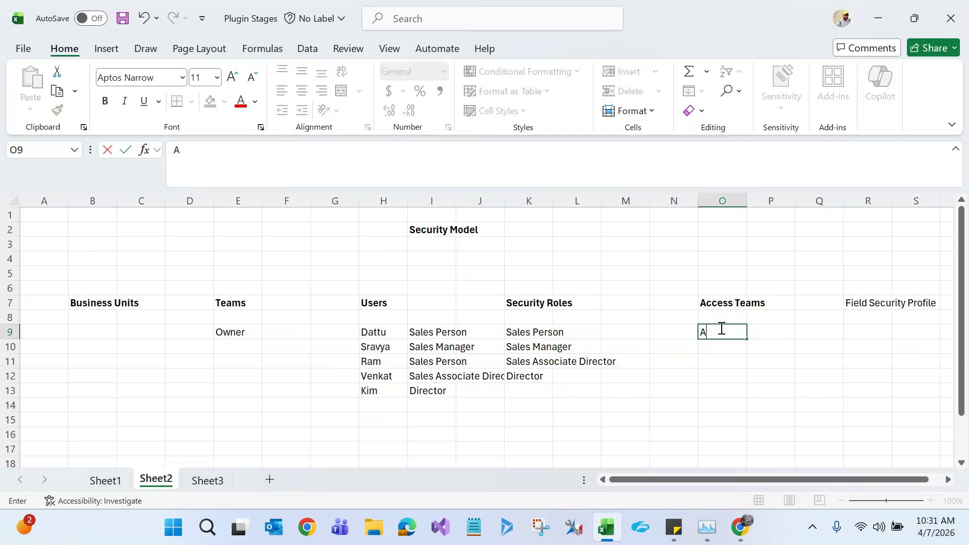
type("ccount")
double_click(722, 328)
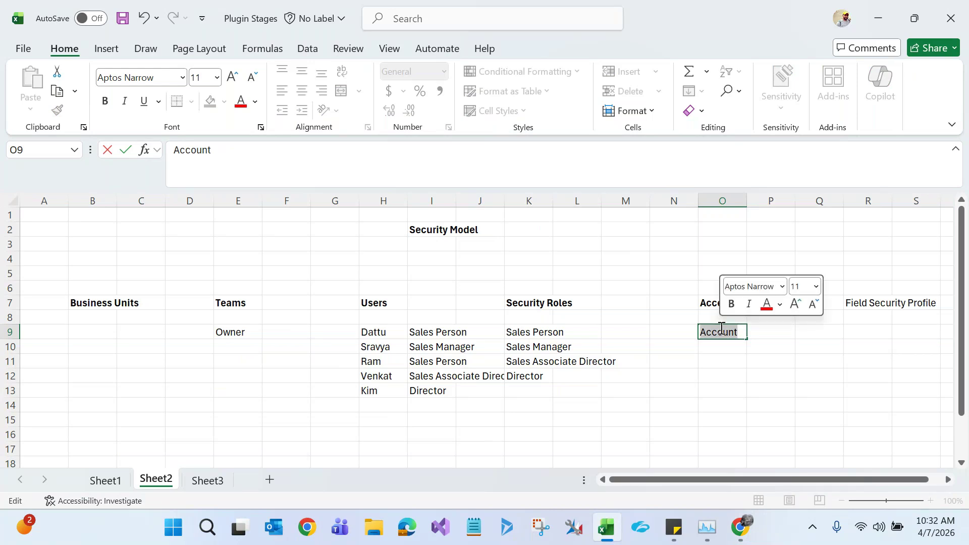
type("Employee")
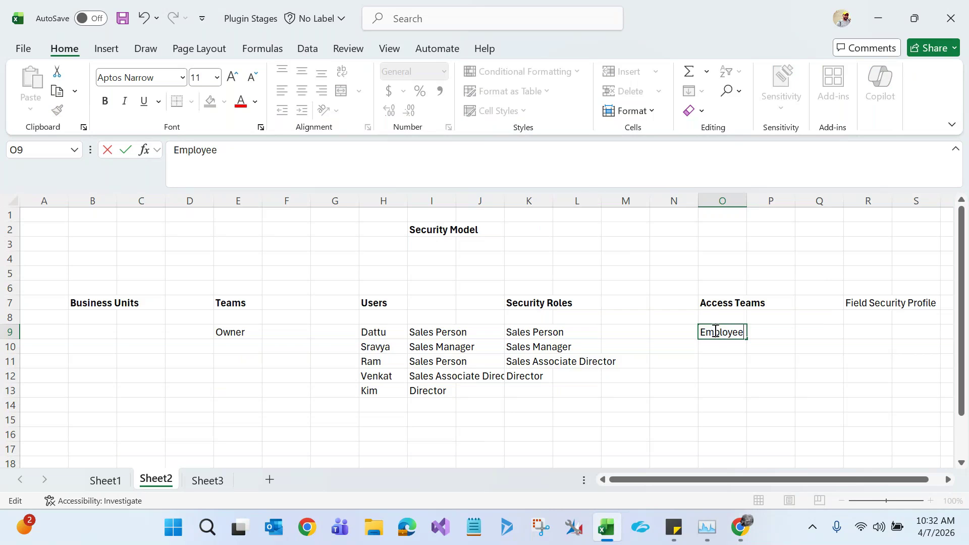
left_click(718, 305)
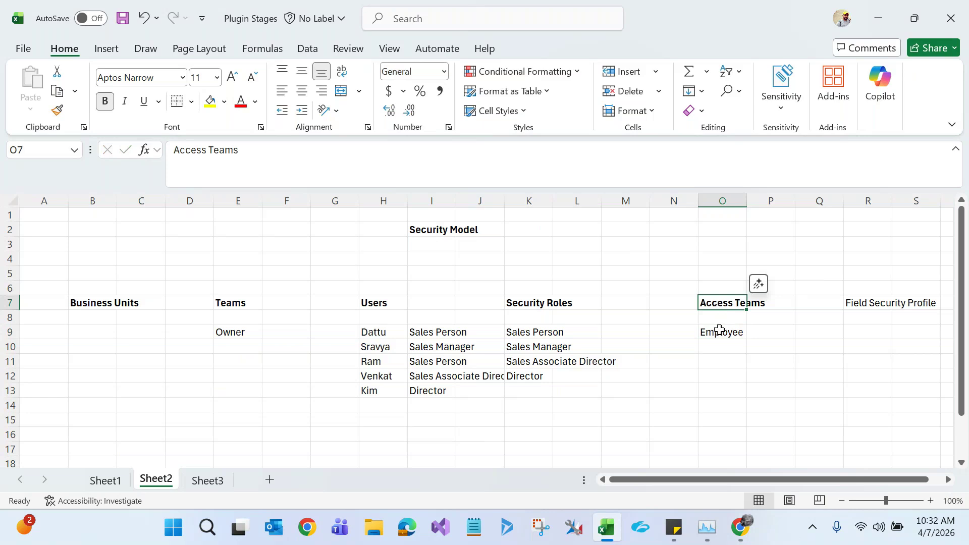
left_click(722, 331)
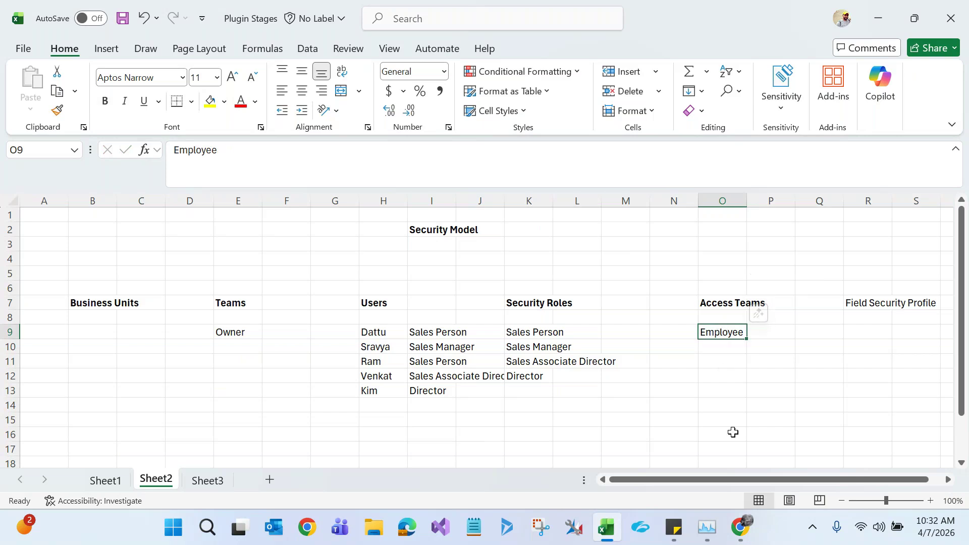
Switch to Dynamics 365 settings in the browser, open the Walmart CRM Components solution and maximize its window
mouse_move(745, 530)
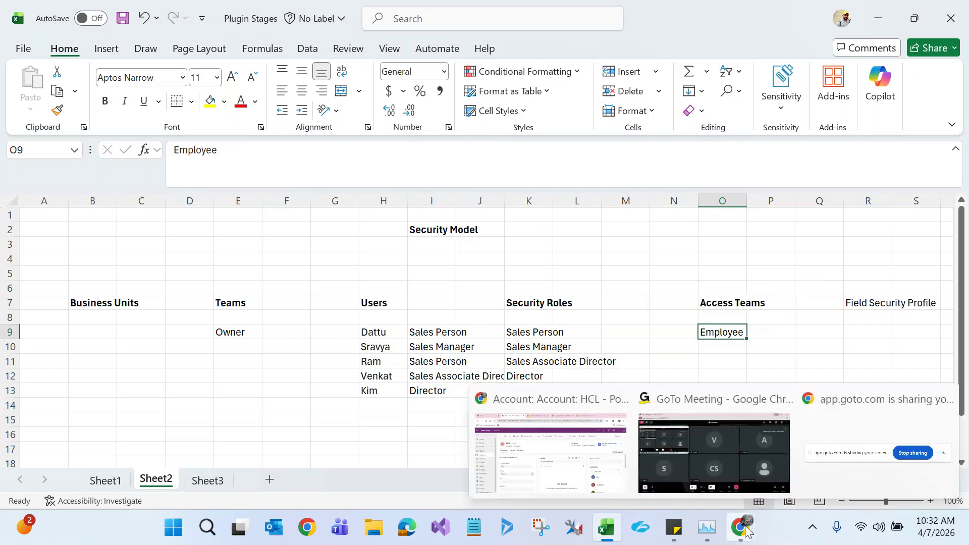
left_click(550, 454)
left_click(421, 17)
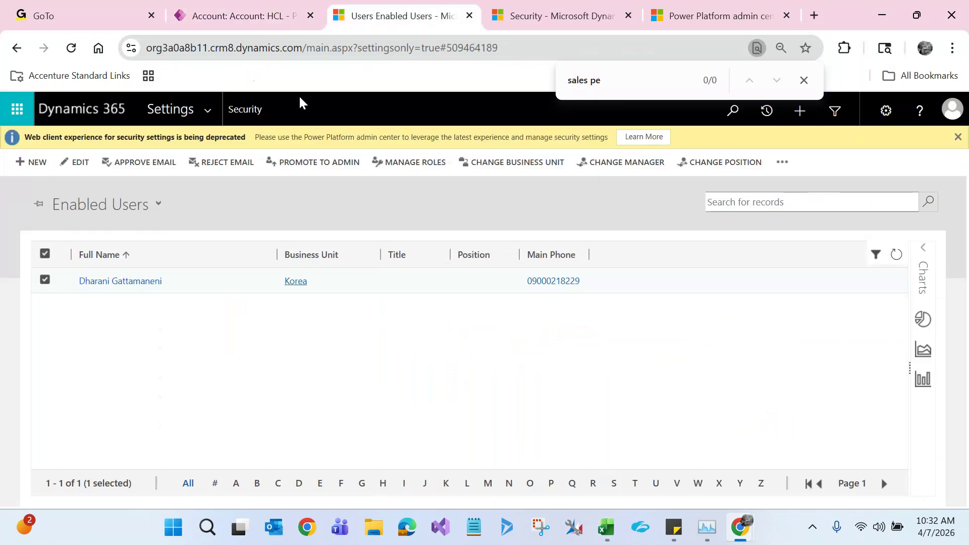
left_click(215, 104)
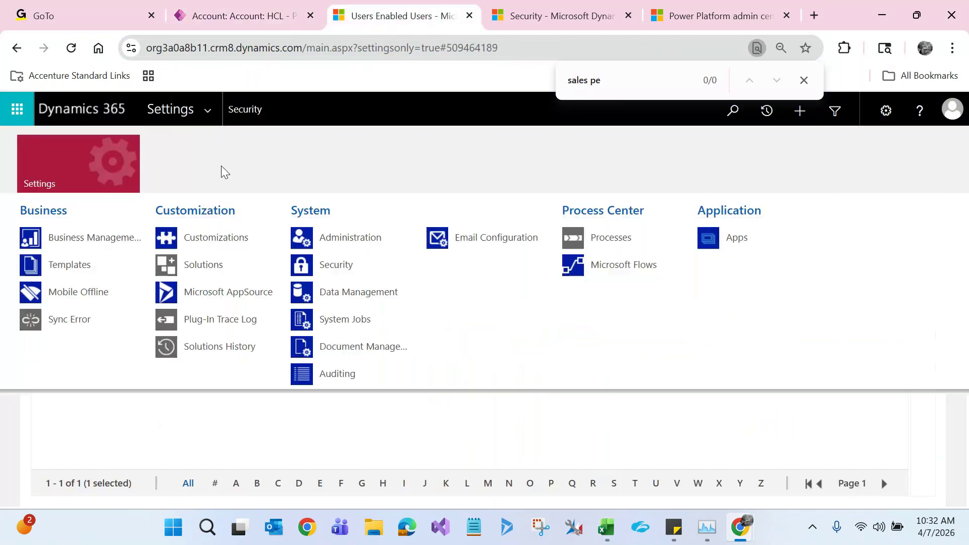
left_click(225, 268)
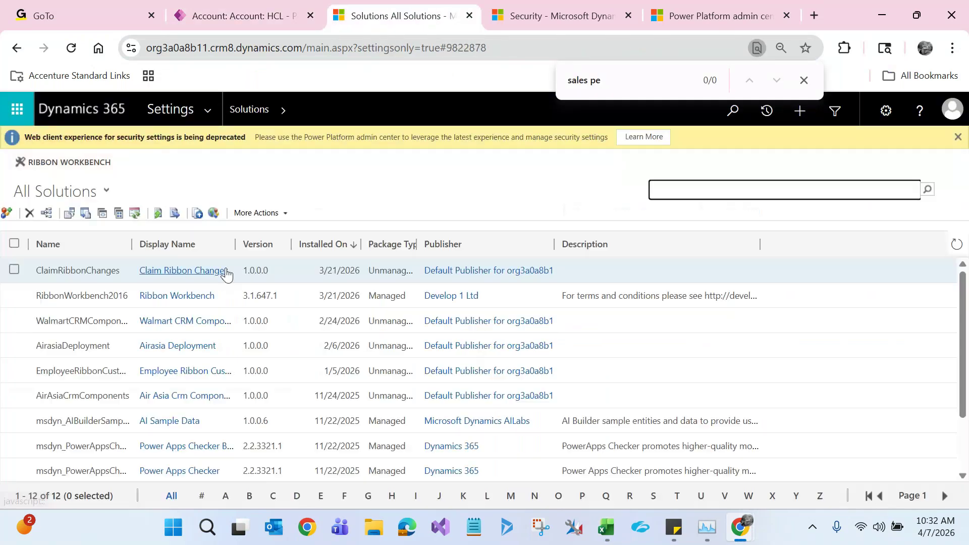
left_click(183, 322)
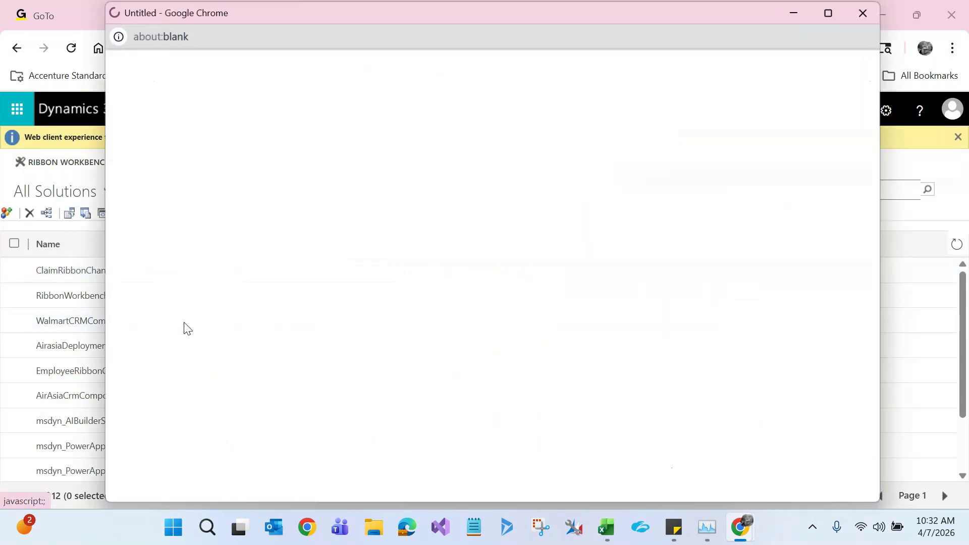
double_click(480, 10)
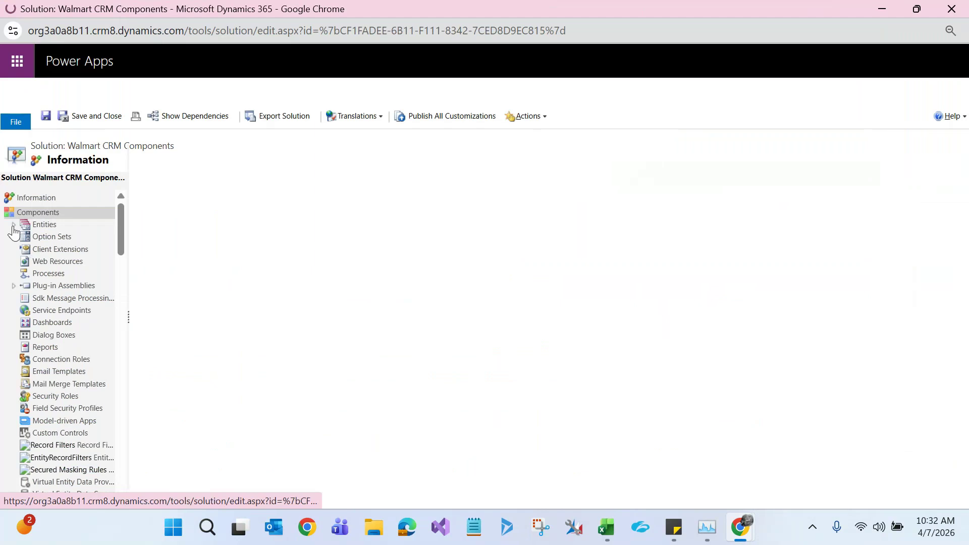
Expand the solution's entities and open the Employee entity definition
left_click(14, 225)
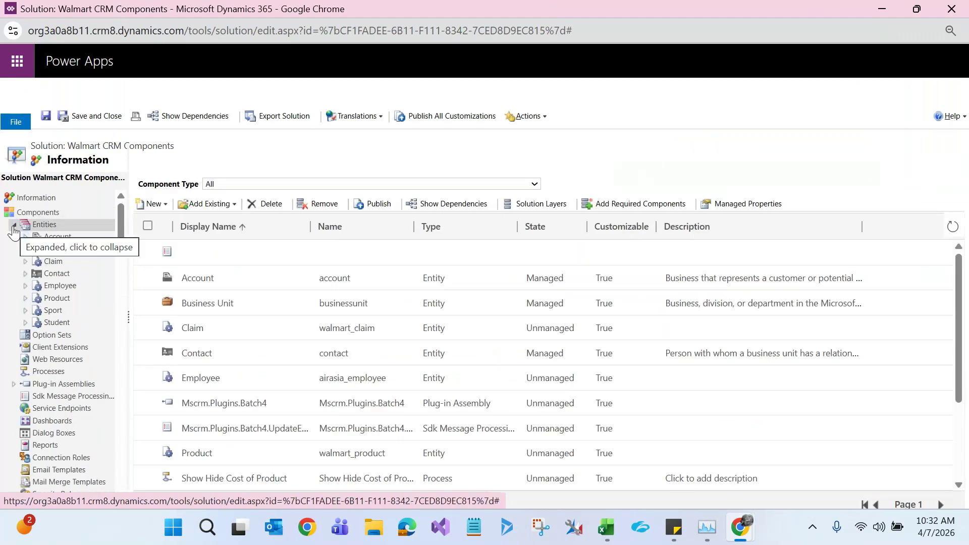
left_click(33, 286)
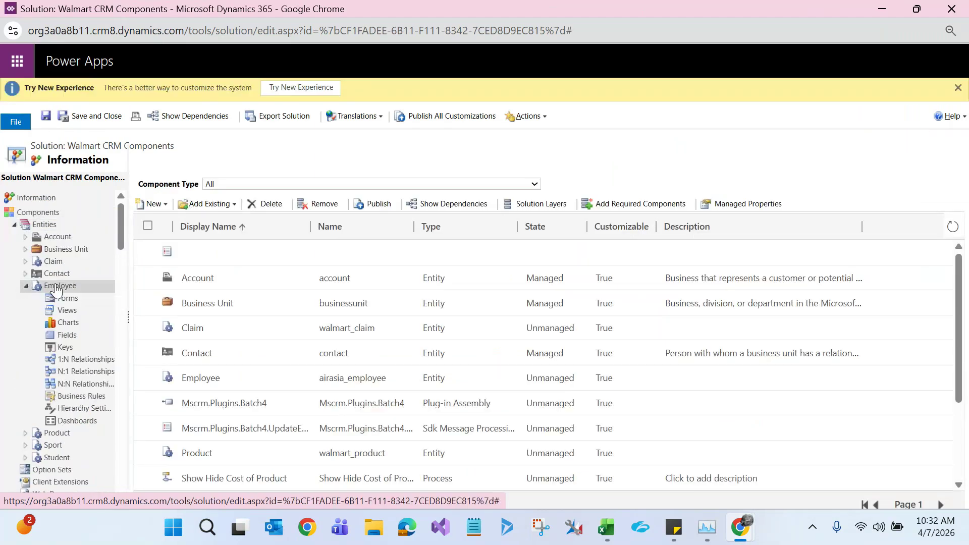
left_click(59, 286)
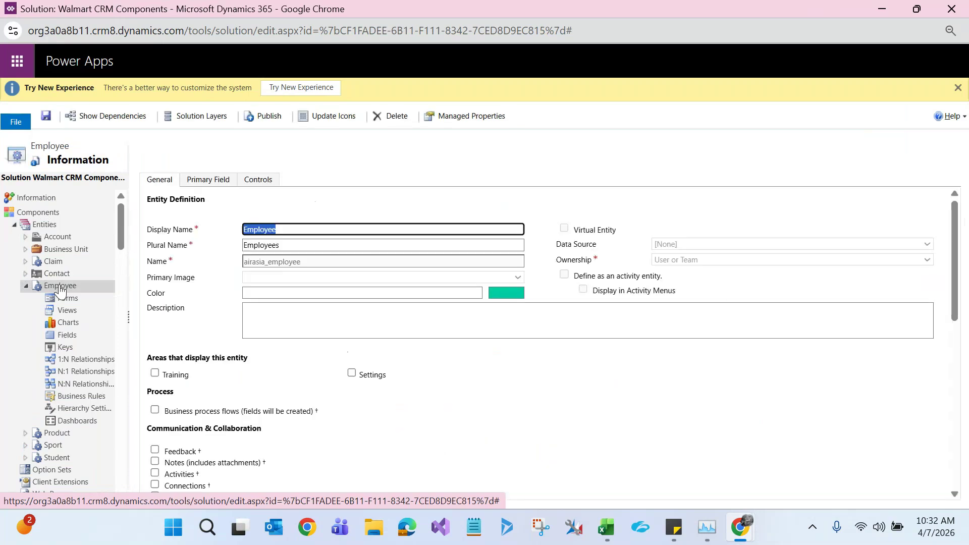
Search the Employee entity definition for "acce" to locate the Access Teams option under Communication & Collaboration
left_click(205, 324)
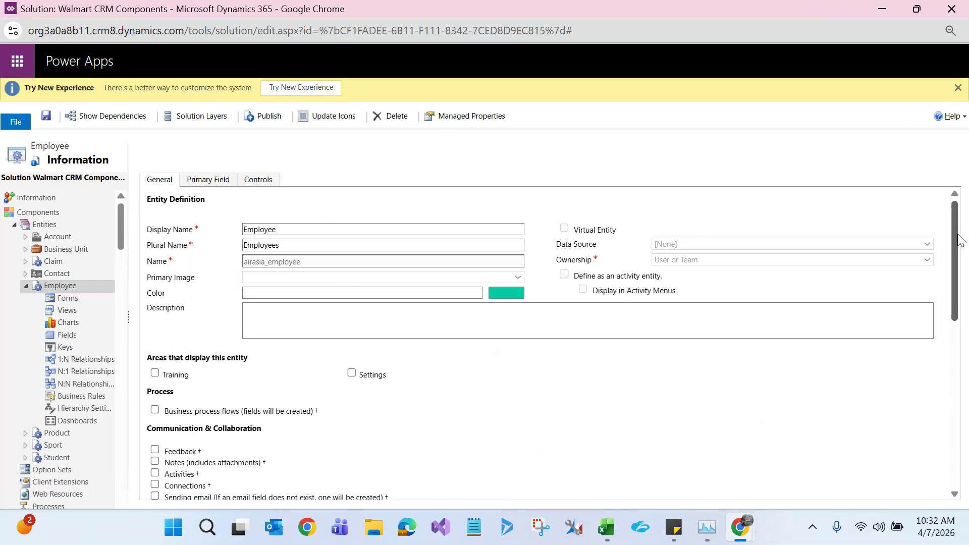
left_click_drag(959, 240, 901, 232)
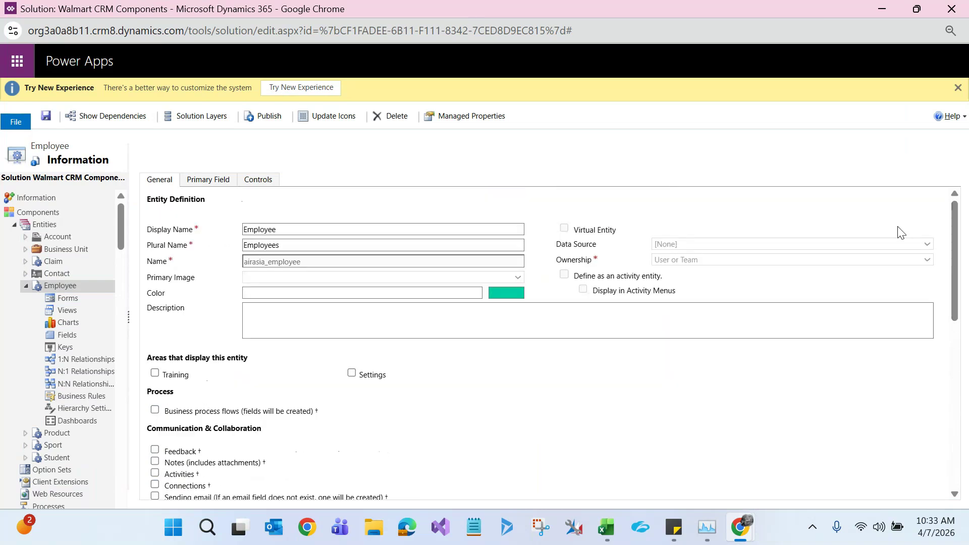
key("ctrl+f")
type("accu")
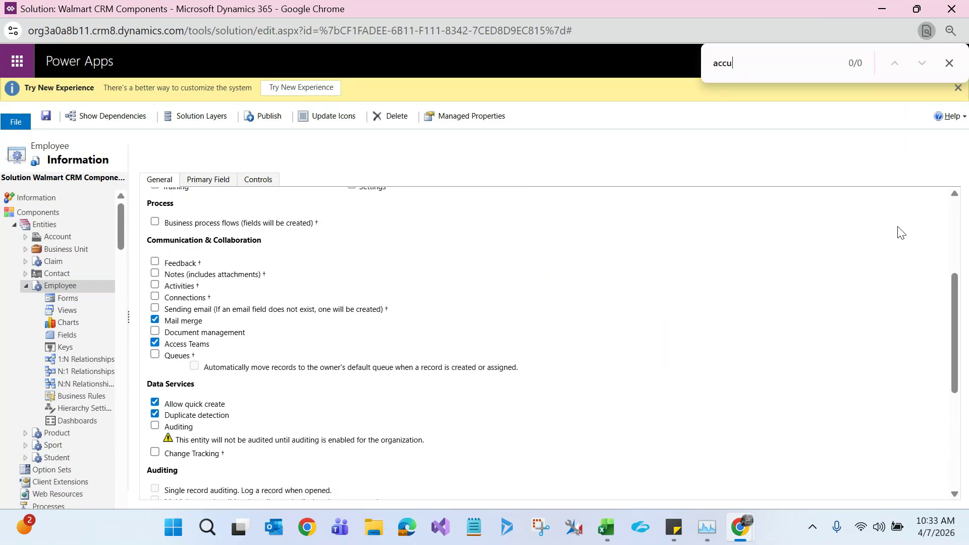
key("BackSpace")
type("e")
left_click(949, 63)
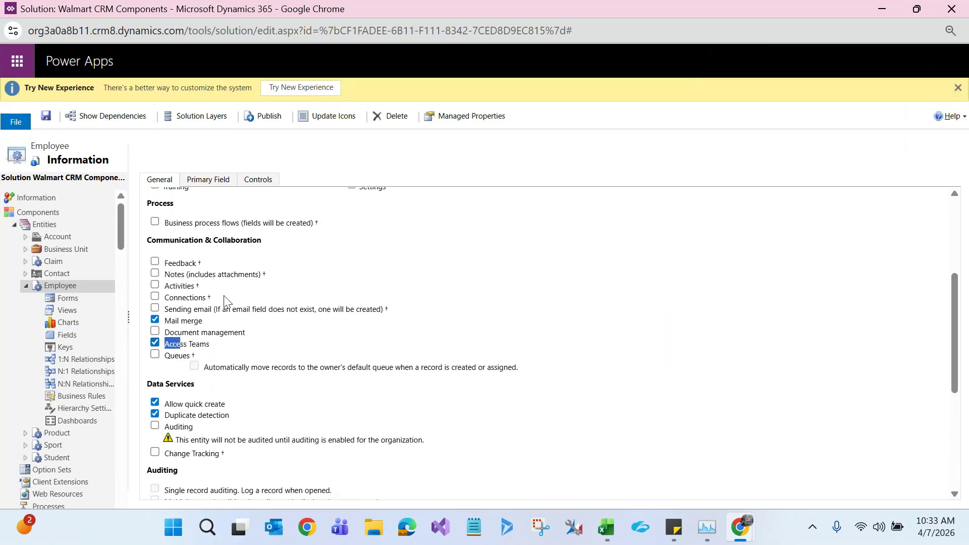
Enable Access Teams on the Sport entity in the solution, then save and publish the entity
left_click(526, 146)
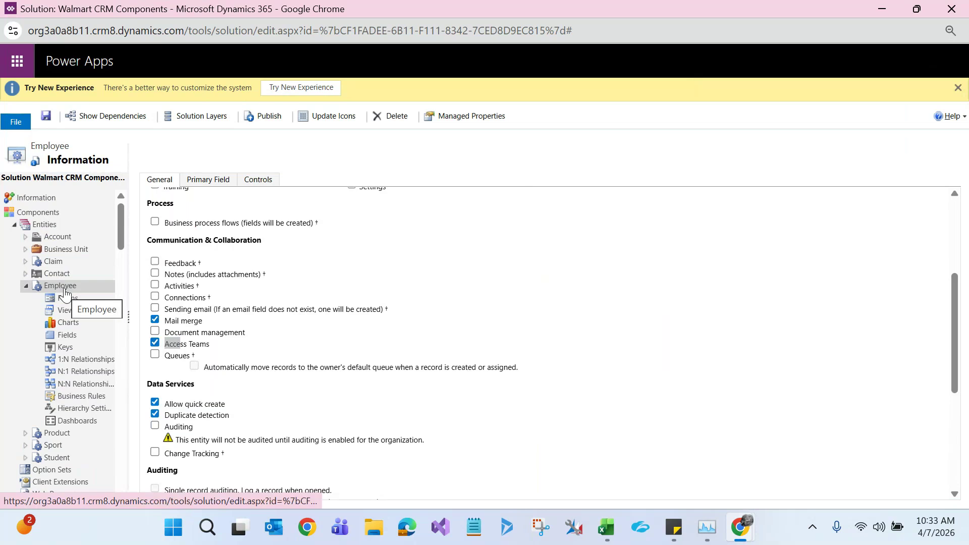
left_click(59, 447)
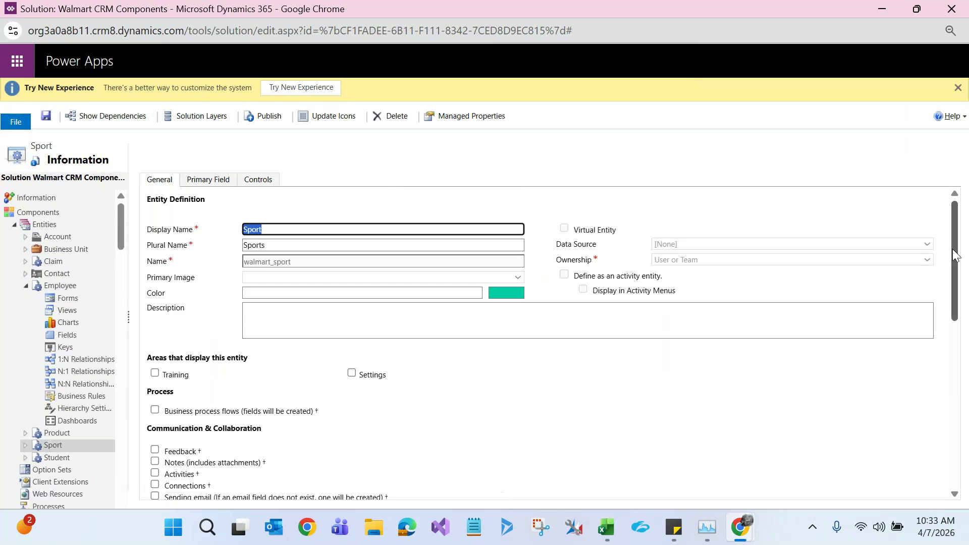
left_click_drag(954, 255, 958, 358)
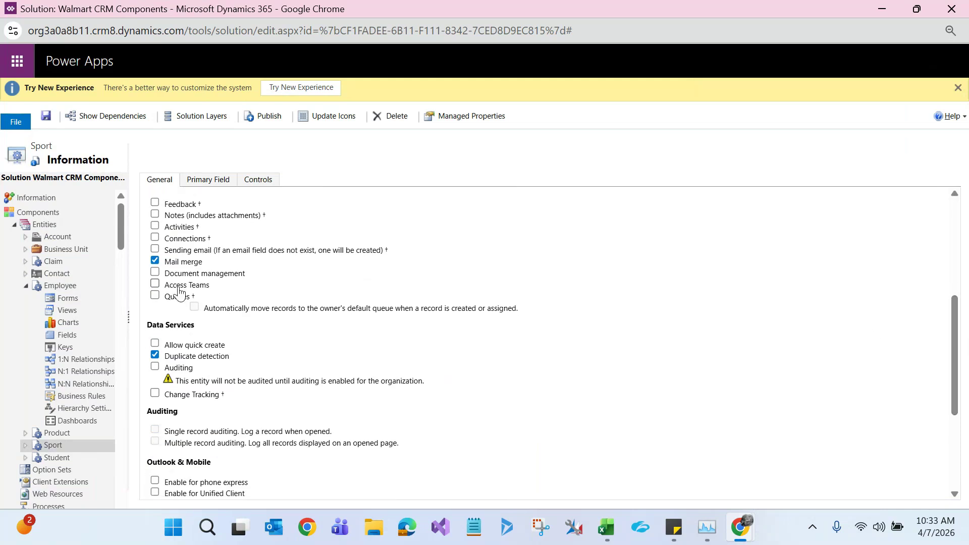
left_click(155, 284)
left_click(46, 116)
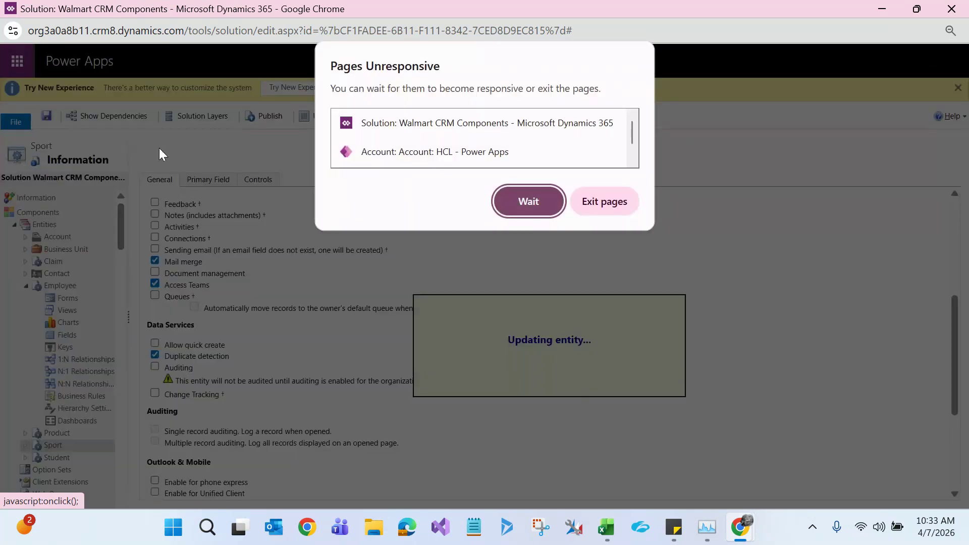
left_click(529, 201)
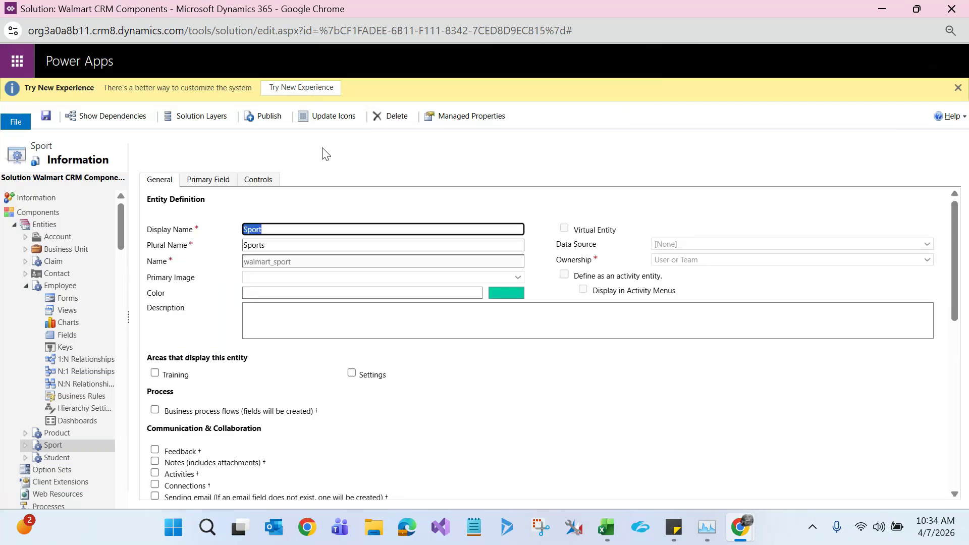
left_click(268, 116)
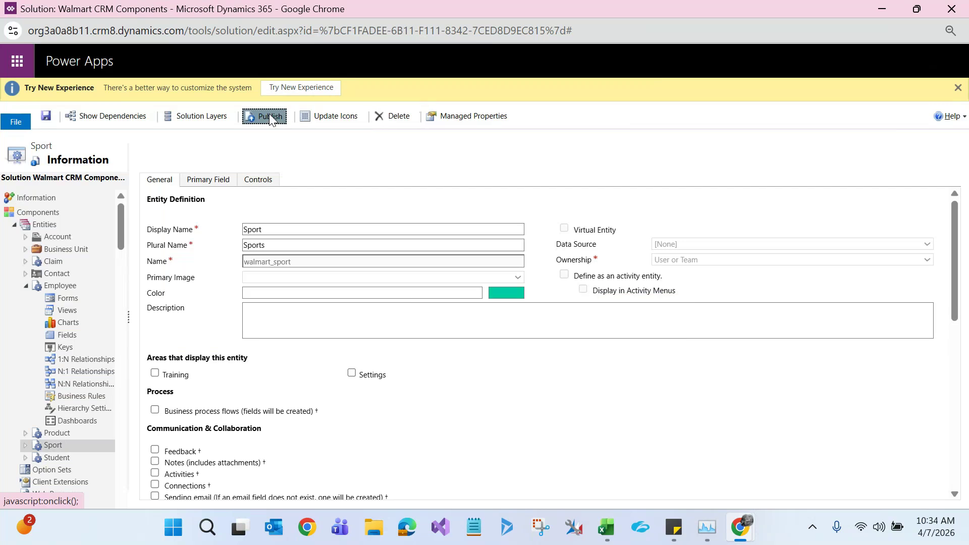
Minimize the solution window and open Access Team Templates from the Dynamics 365 security settings
left_click(881, 9)
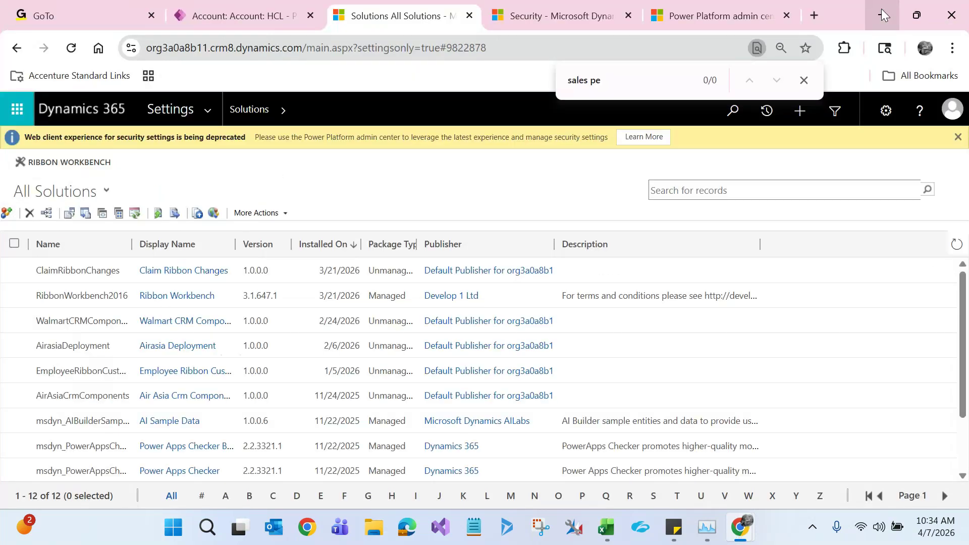
left_click(235, 16)
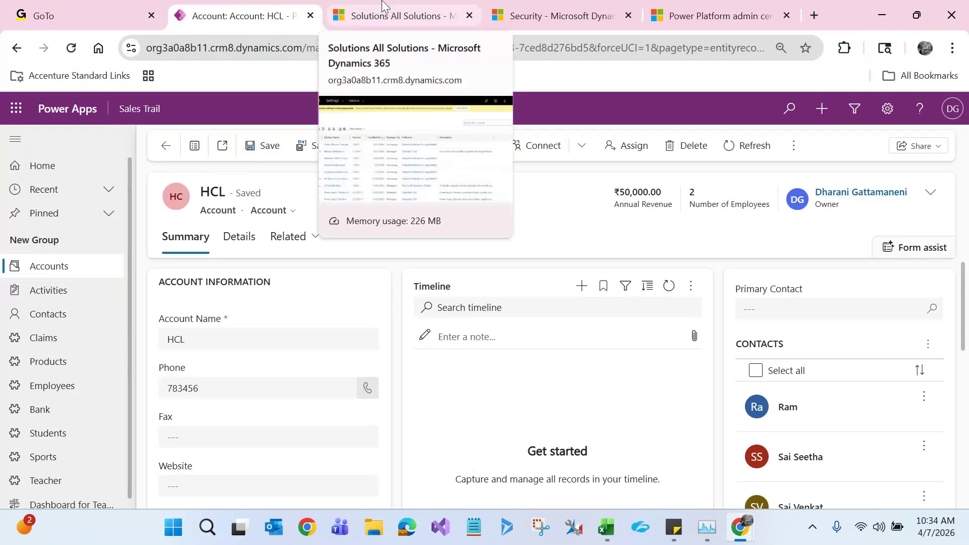
left_click(382, 6)
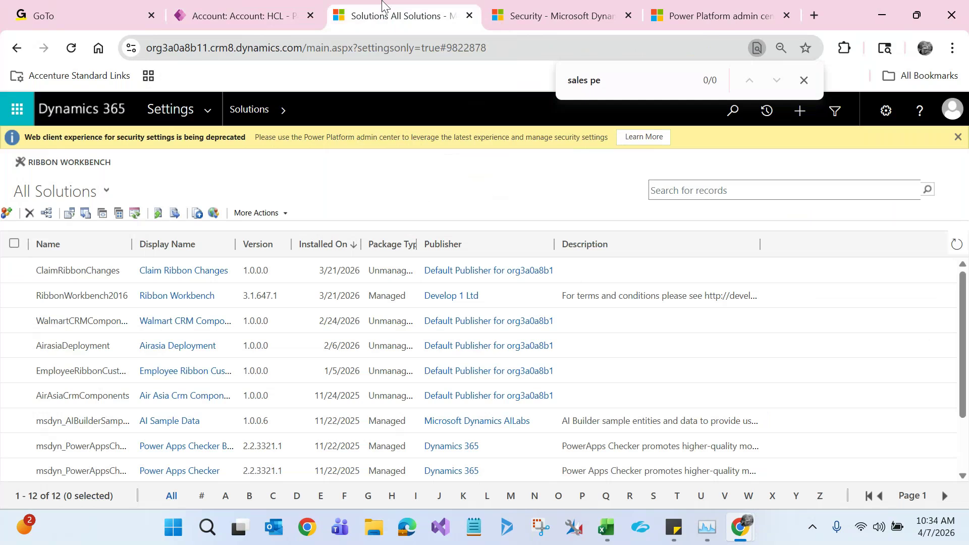
left_click(207, 116)
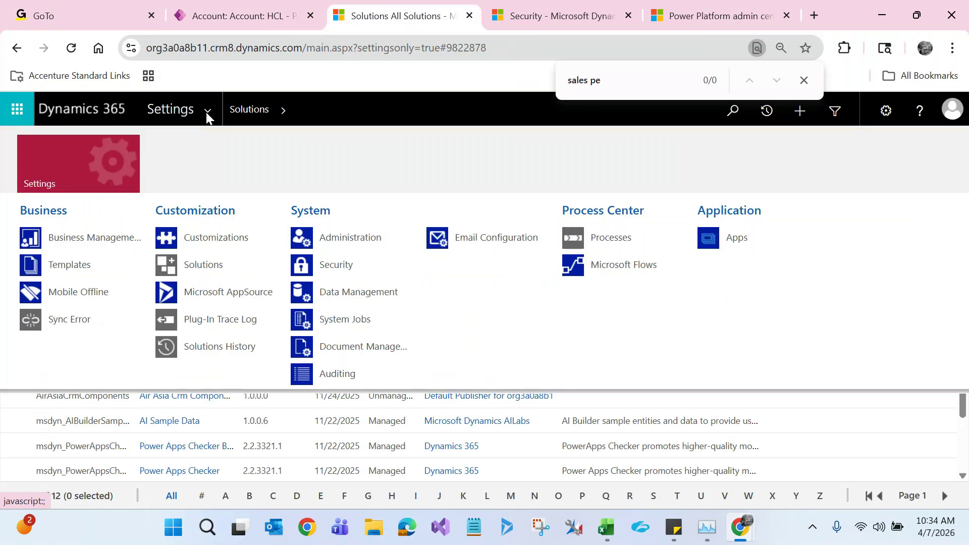
left_click(321, 263)
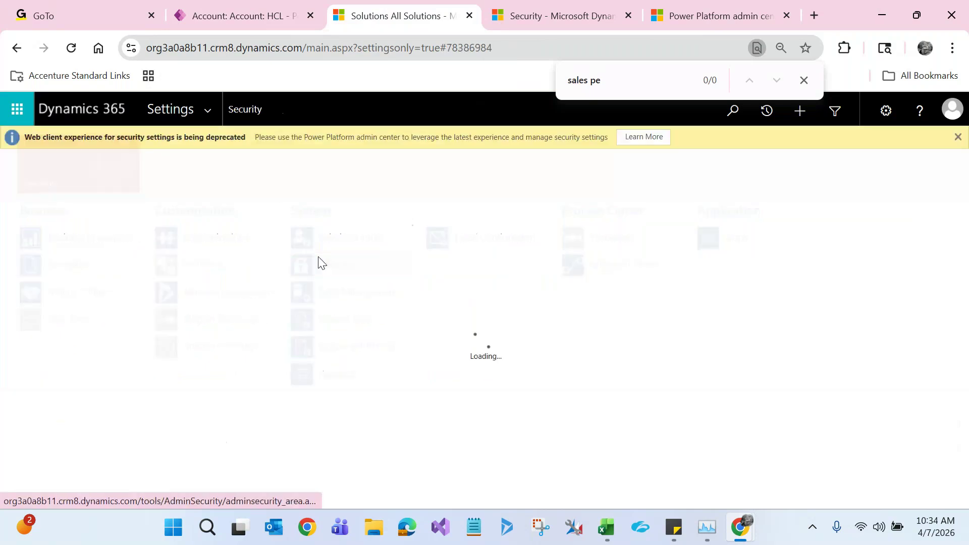
left_click(362, 385)
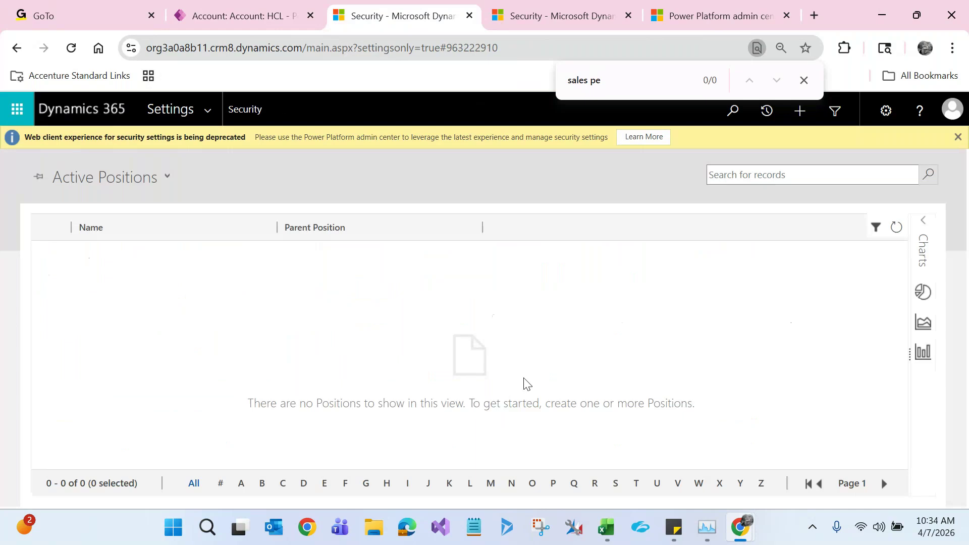
left_click(244, 118)
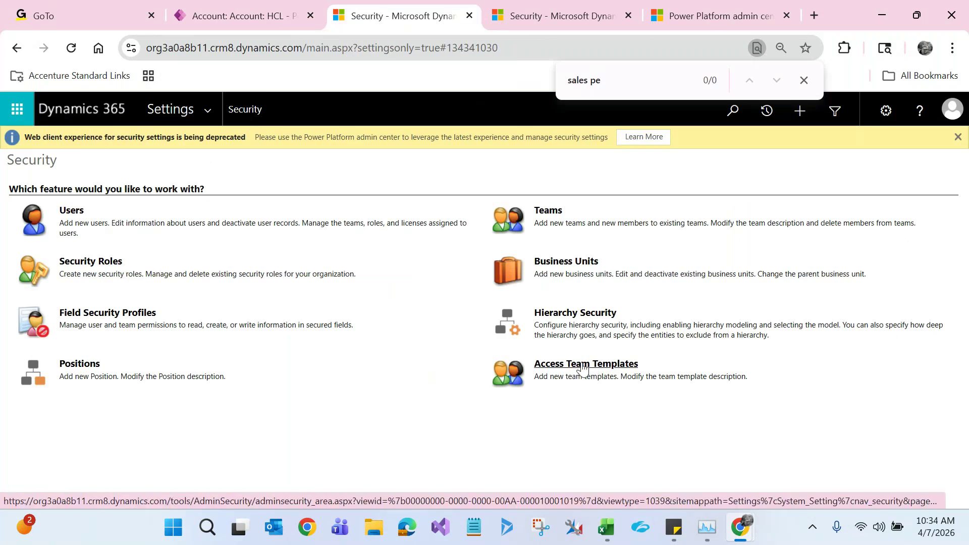
left_click(575, 365)
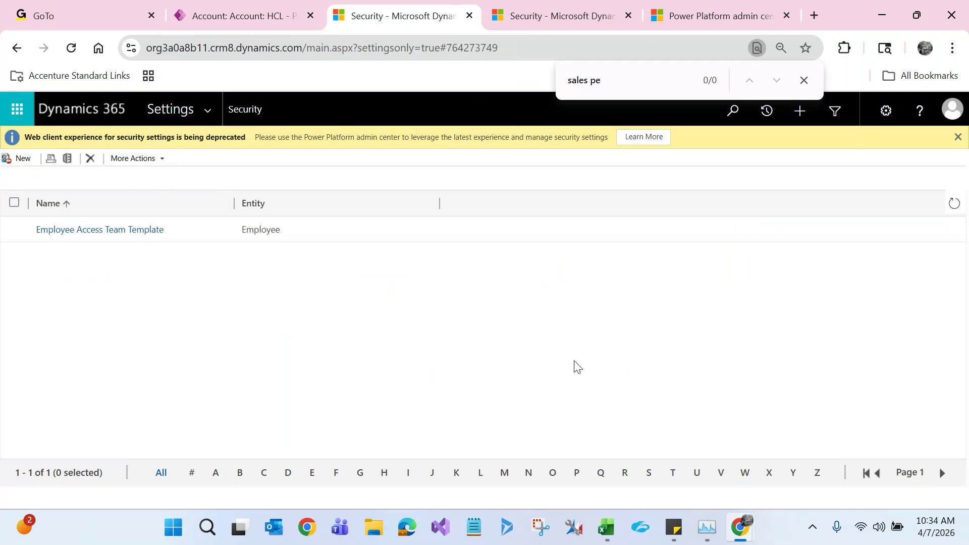
Open the Employee Access Team Template to review its entity and access rights, then close it
left_click(197, 233)
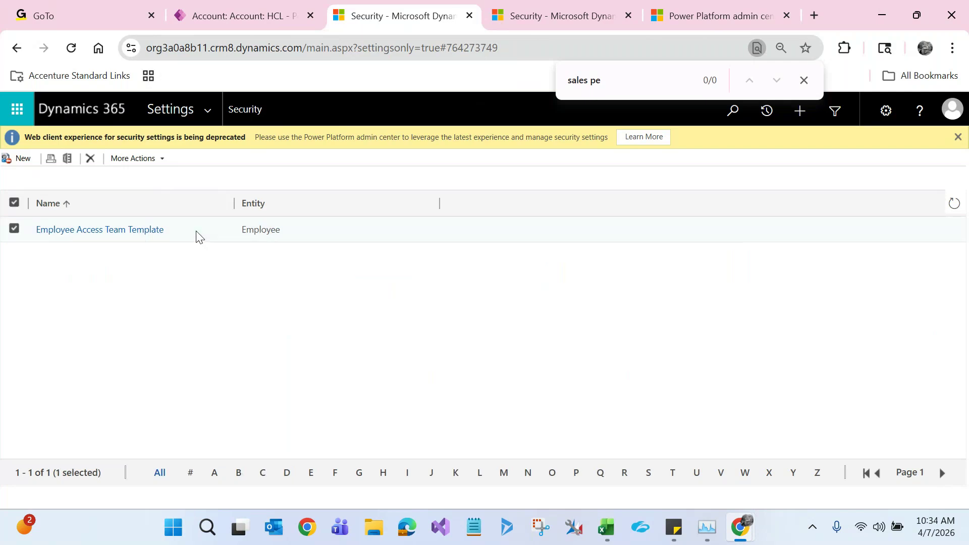
left_click(157, 233)
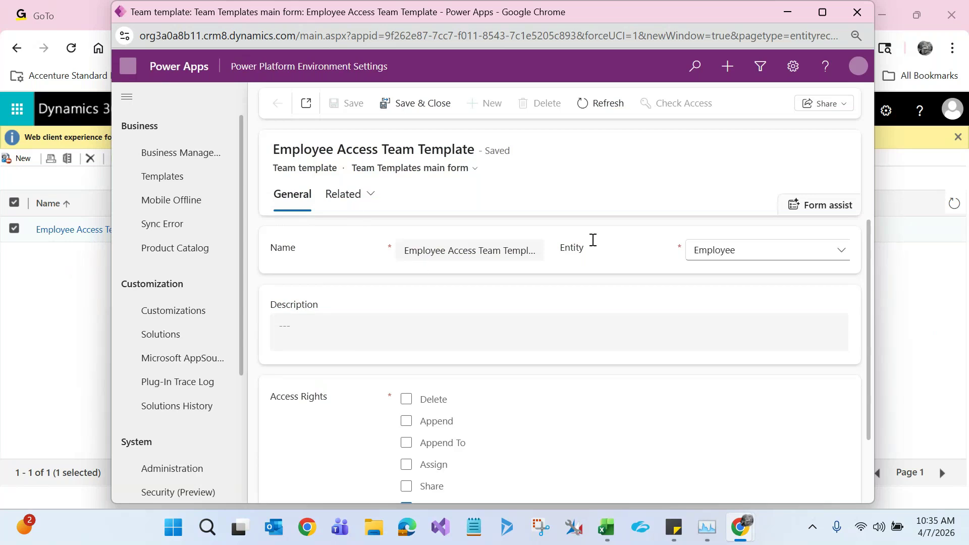
left_click(864, 14)
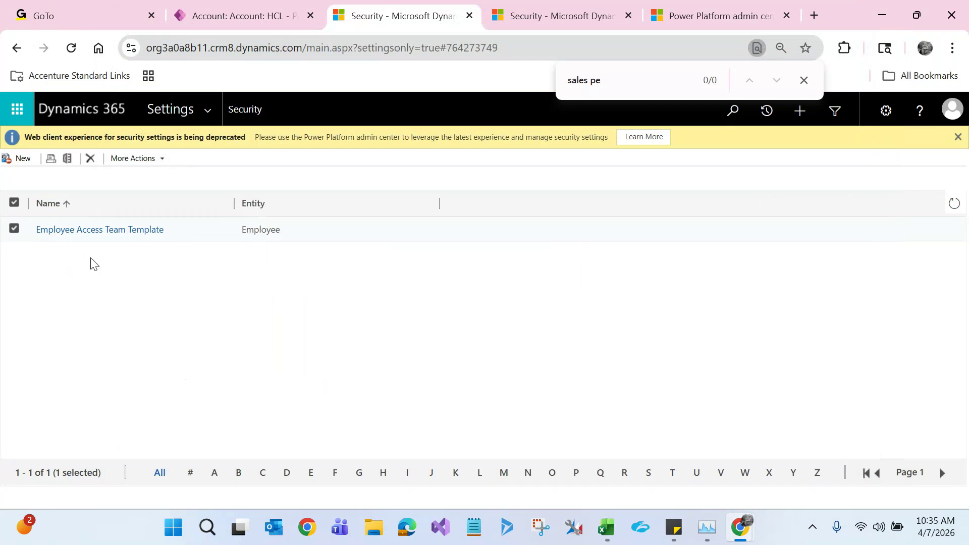
Start a new team template named Sport Access Team Template and set its entity to Sport
left_click(22, 159)
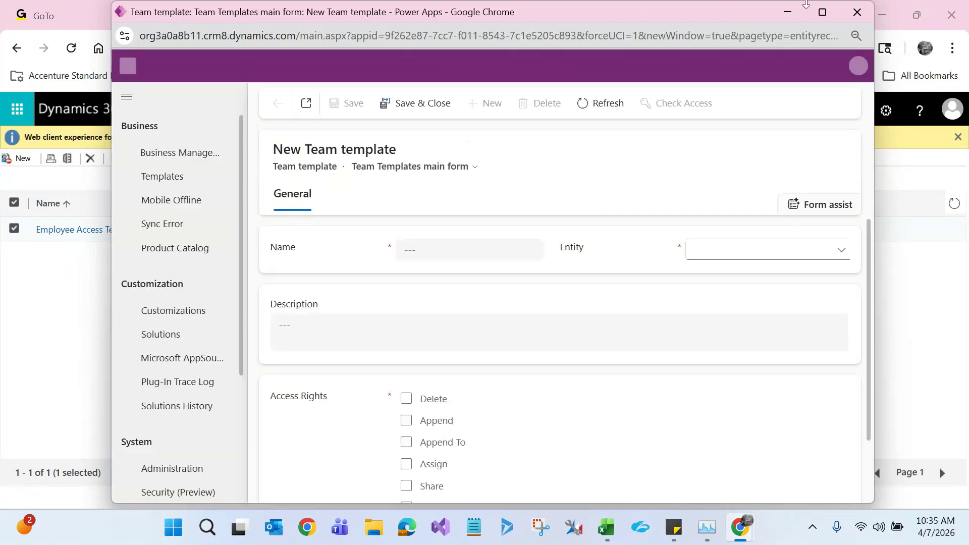
left_click(822, 15)
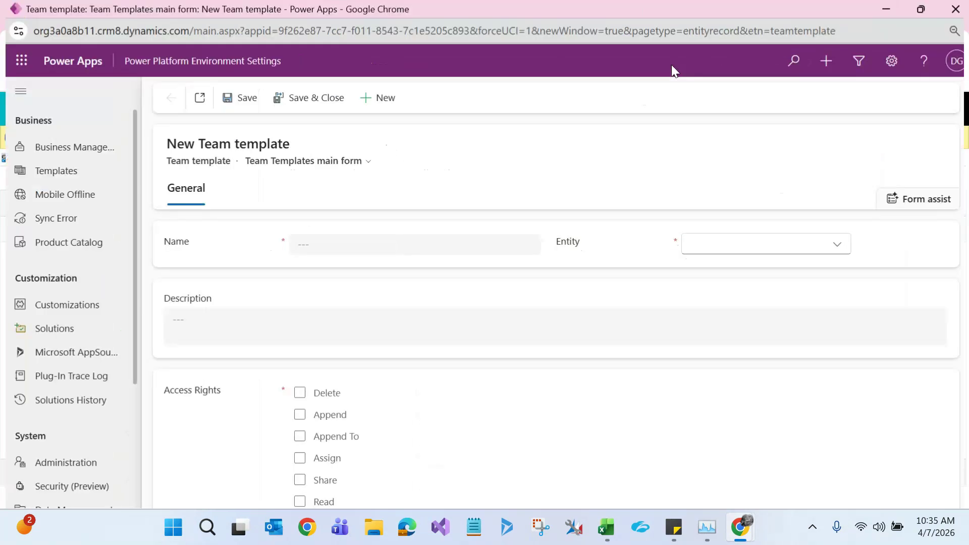
left_click(375, 241)
type("S")
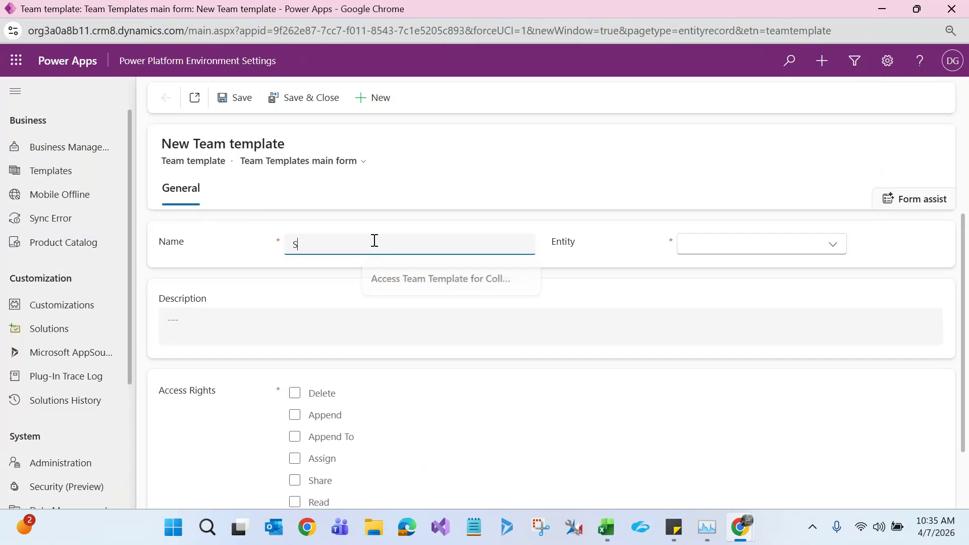
type("port Acce")
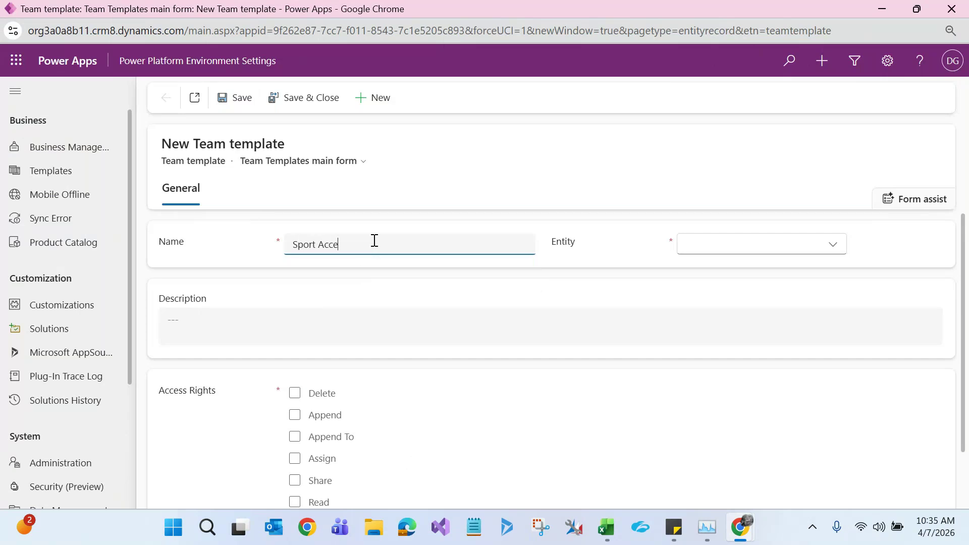
type("ss Team Template")
left_click(427, 208)
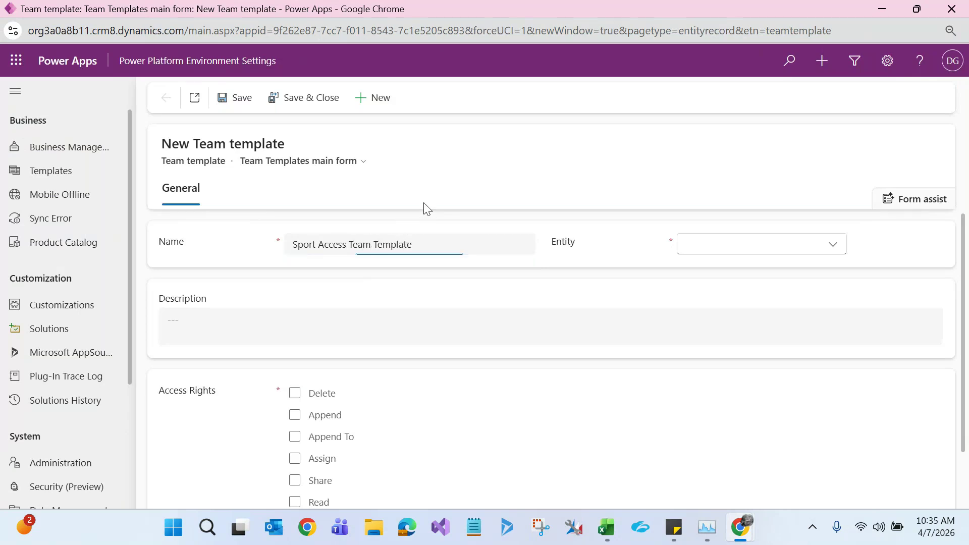
left_click(710, 252)
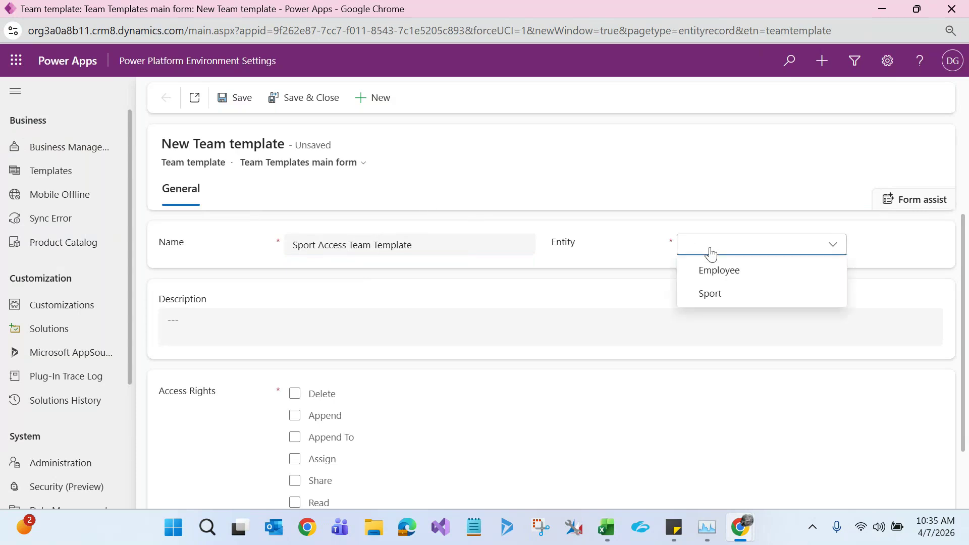
left_click(713, 292)
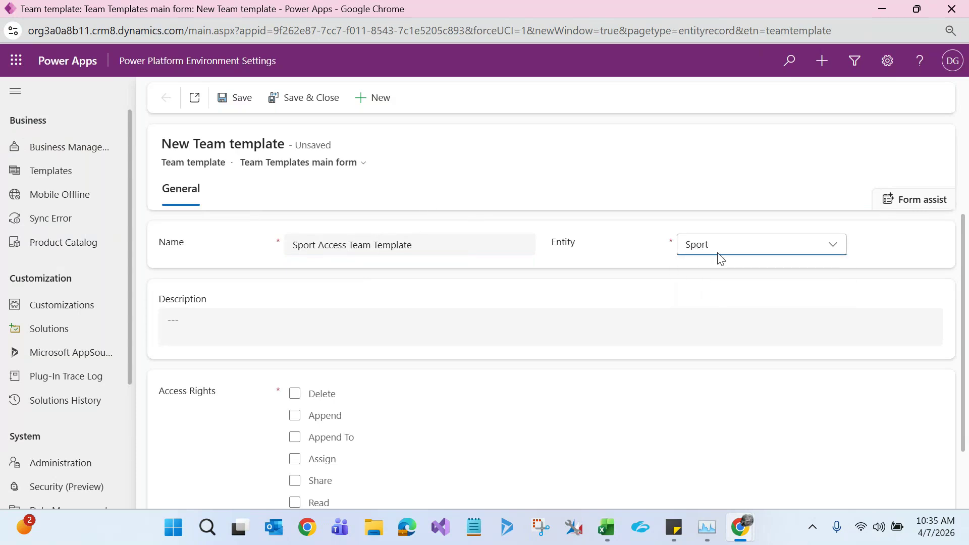
Review the template's entity choices and check the Access Teams setting in the solution's Employee and Sport entity definitions
left_click(716, 248)
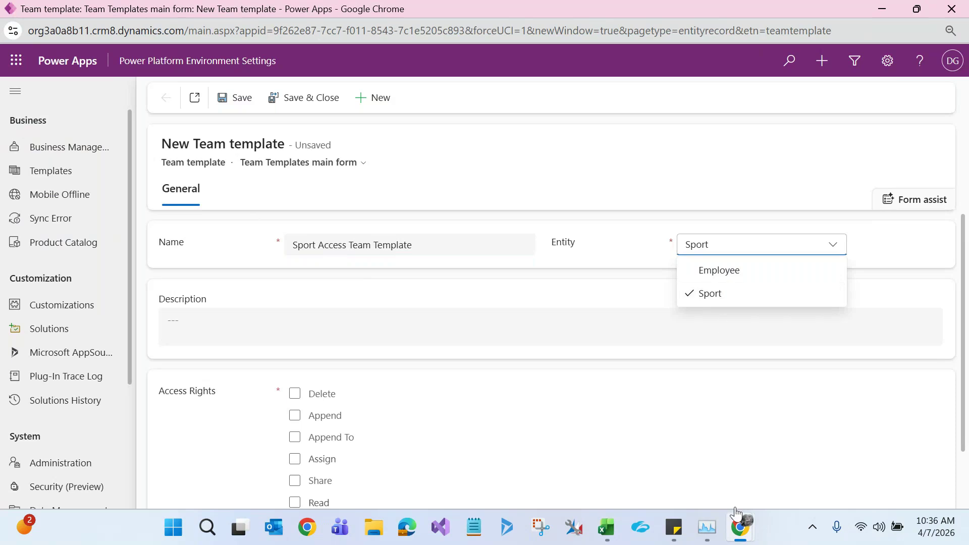
left_click(740, 528)
left_click(729, 465)
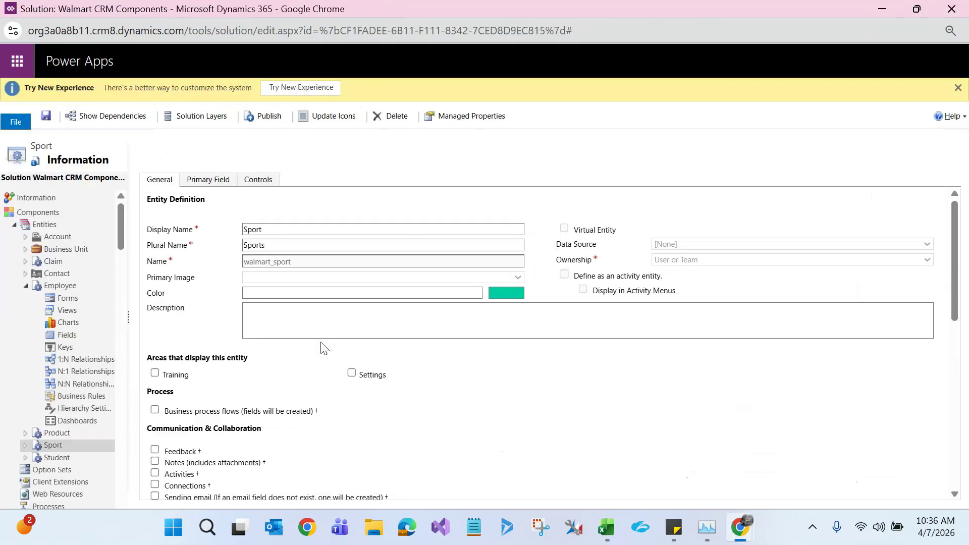
left_click(60, 287)
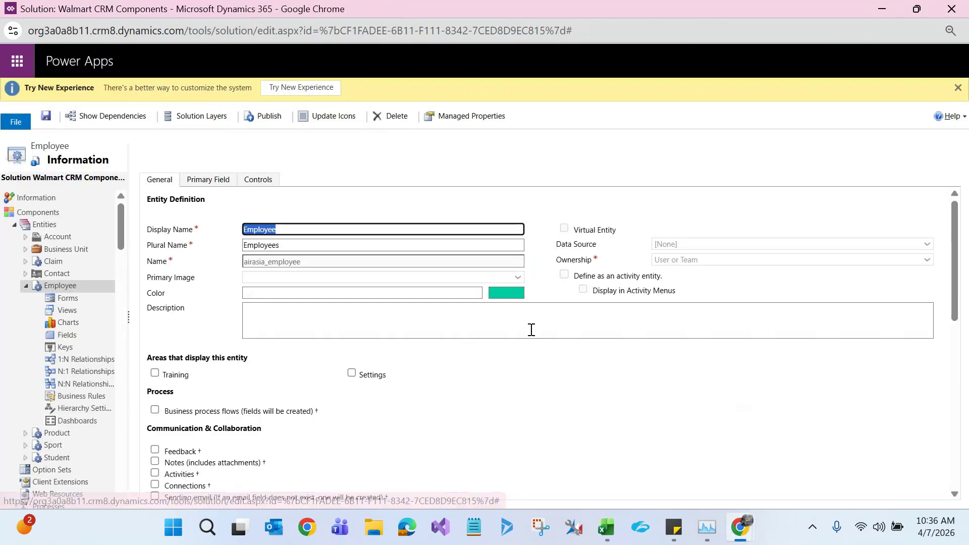
left_click_drag(959, 250, 959, 325)
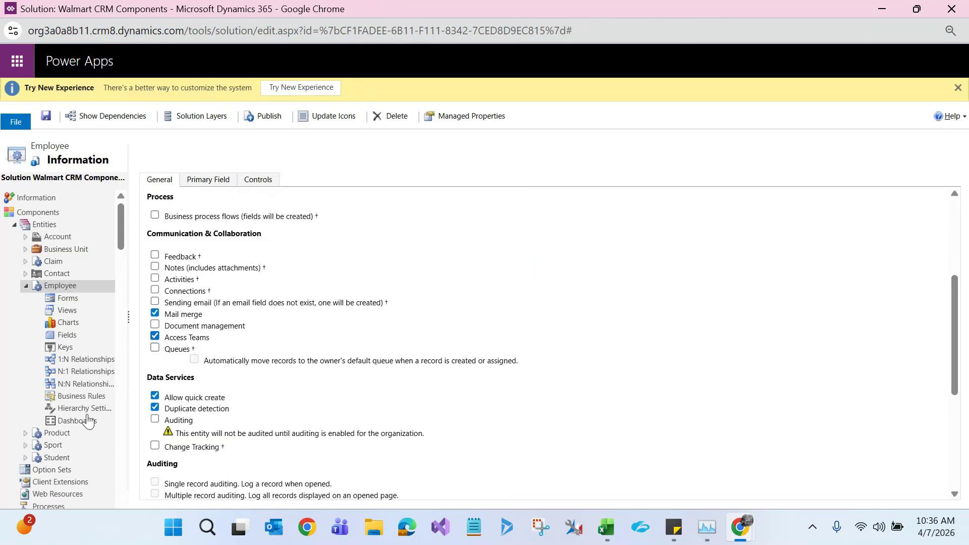
left_click(56, 446)
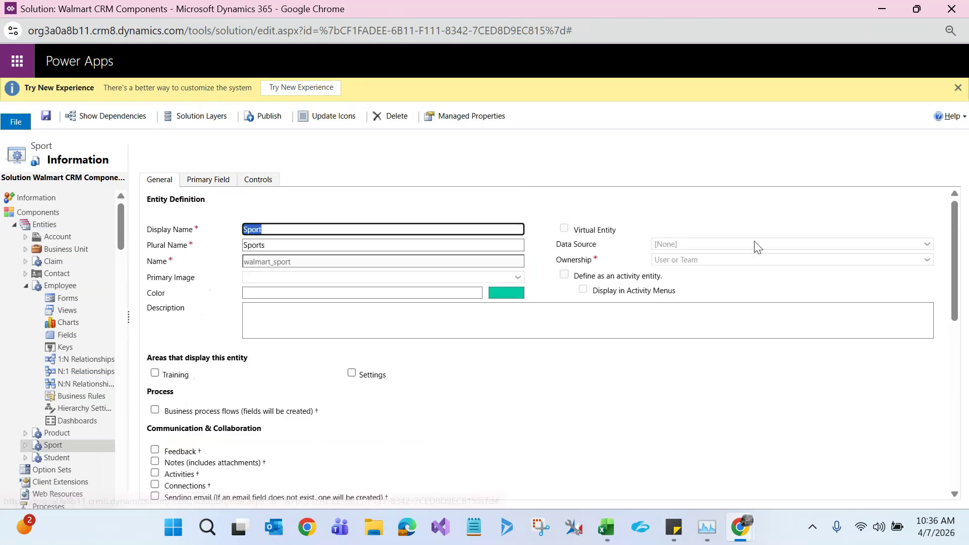
left_click_drag(955, 245, 953, 314)
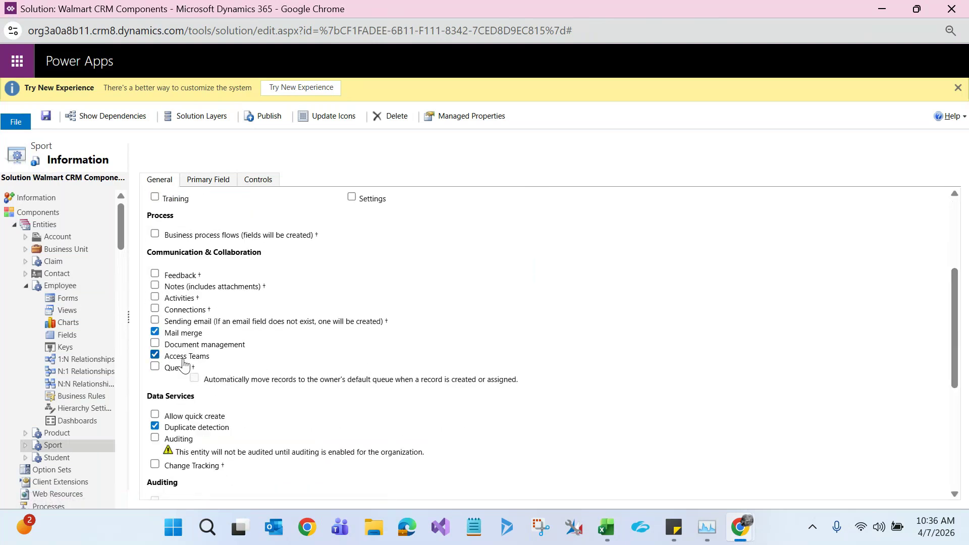
Check the Access Teams setting on the Contact and Claim entities, then return to the new template's entity choices
left_click(56, 274)
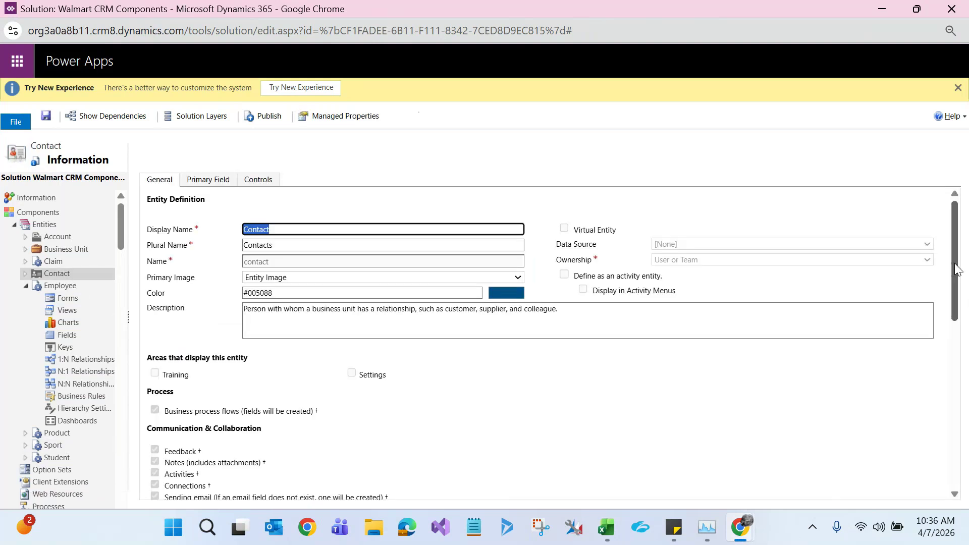
scroll(961, 283, "down", 5)
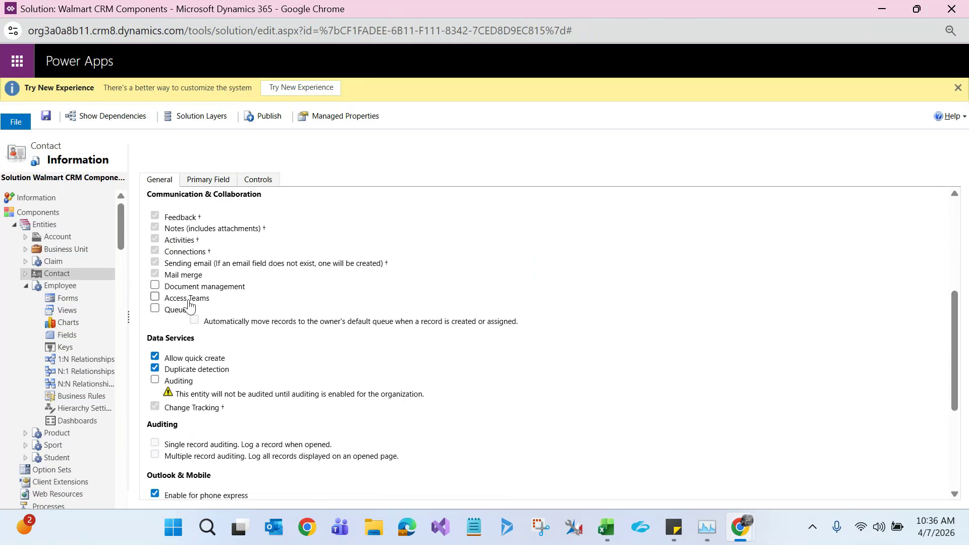
left_click(55, 261)
left_click_drag(959, 262, 918, 328)
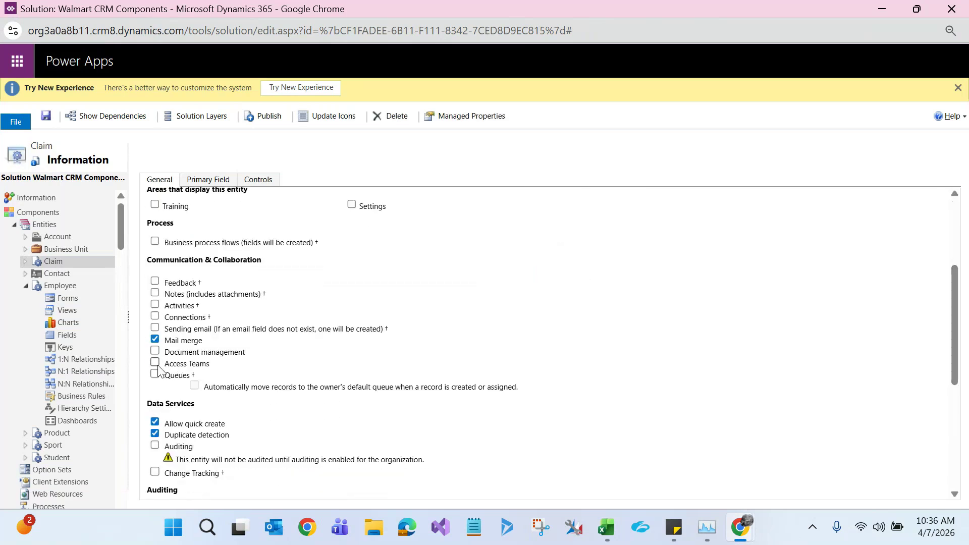
left_click(880, 9)
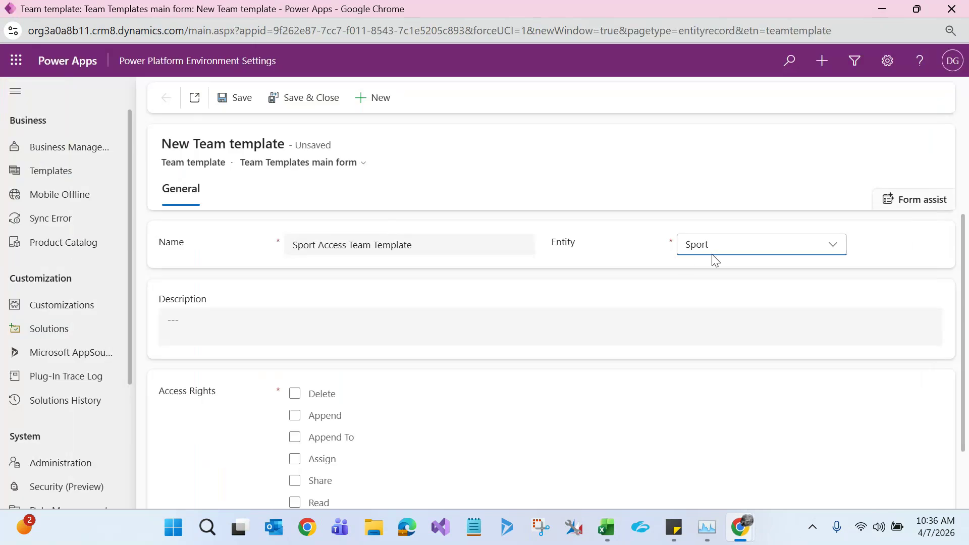
left_click(717, 249)
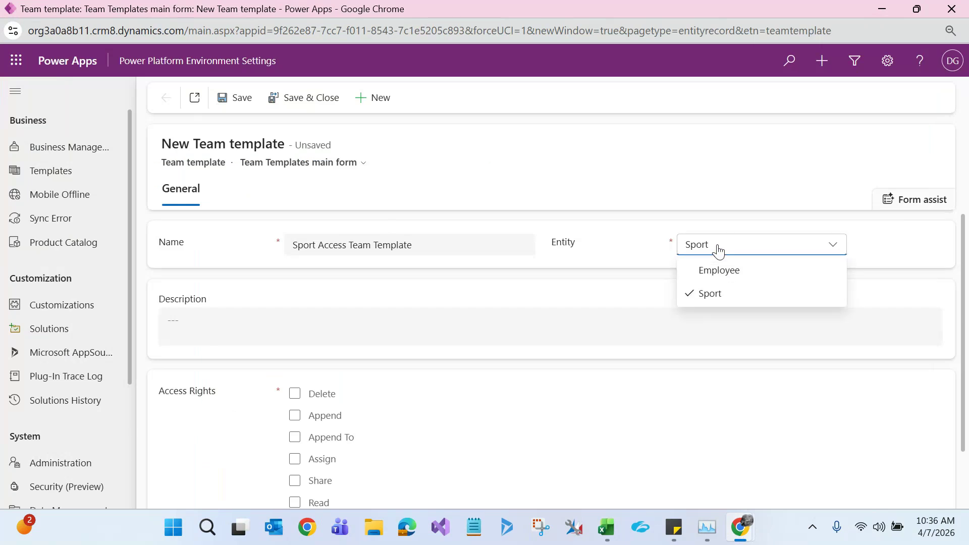
Keep Sport as the entity, recheck the Claim entity's Access Teams setting, and close the new team template without saving
left_click(718, 294)
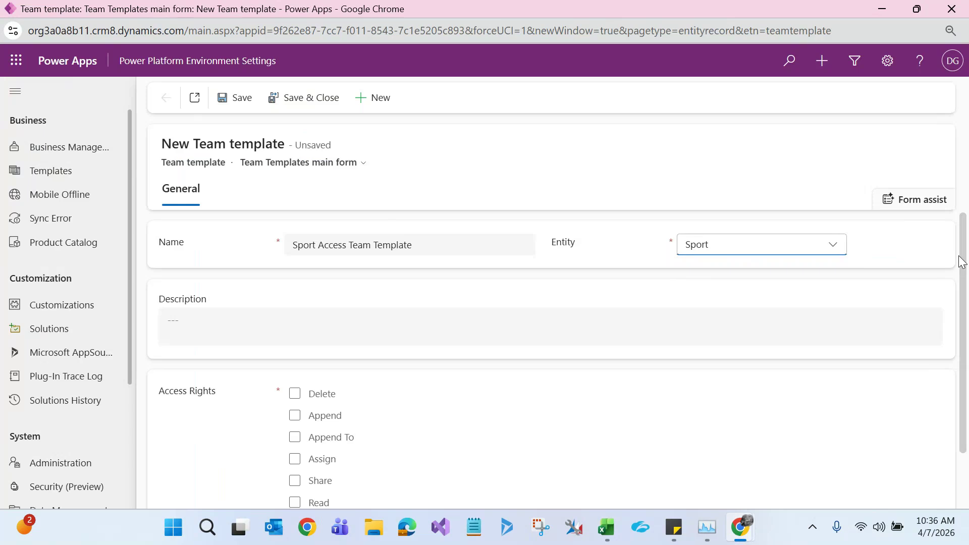
key("alt+Tab")
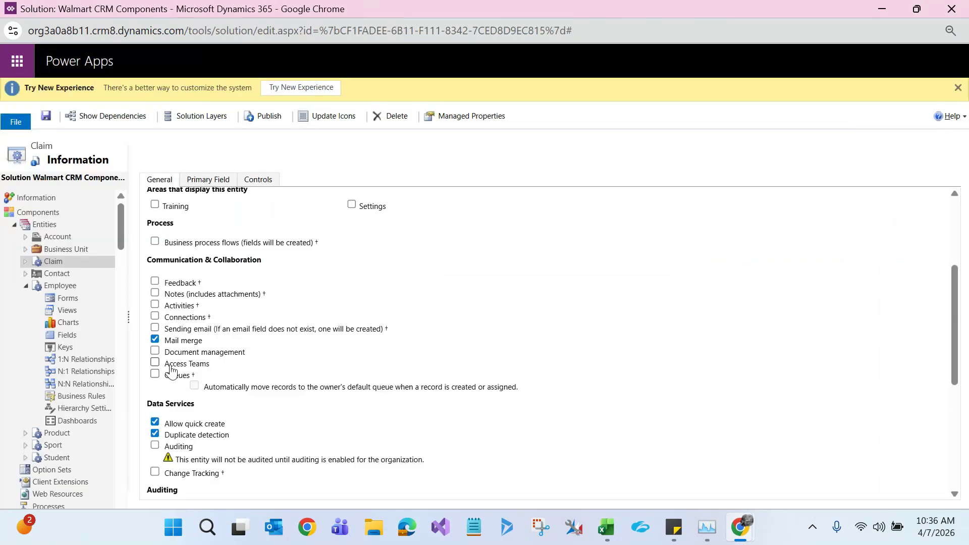
key("alt+Tab")
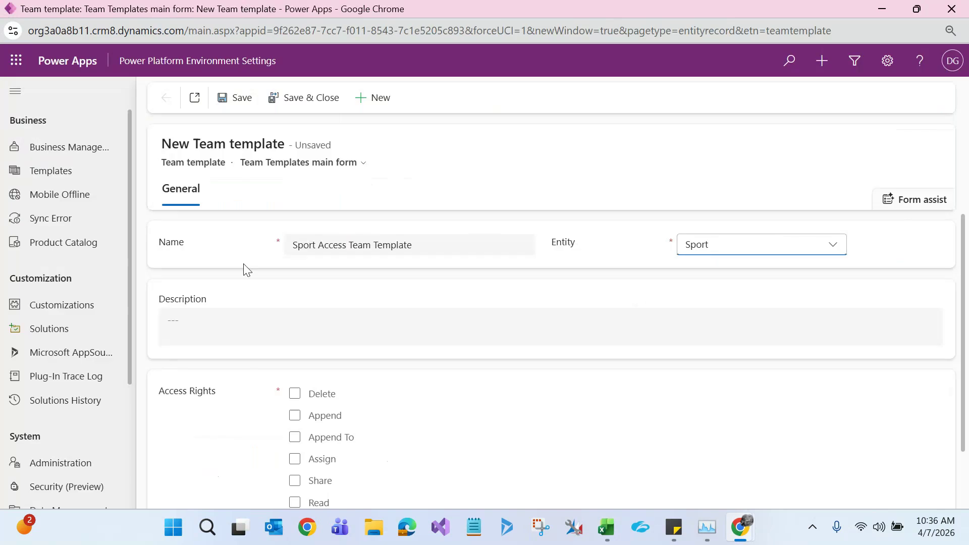
left_click_drag(198, 146, 276, 146)
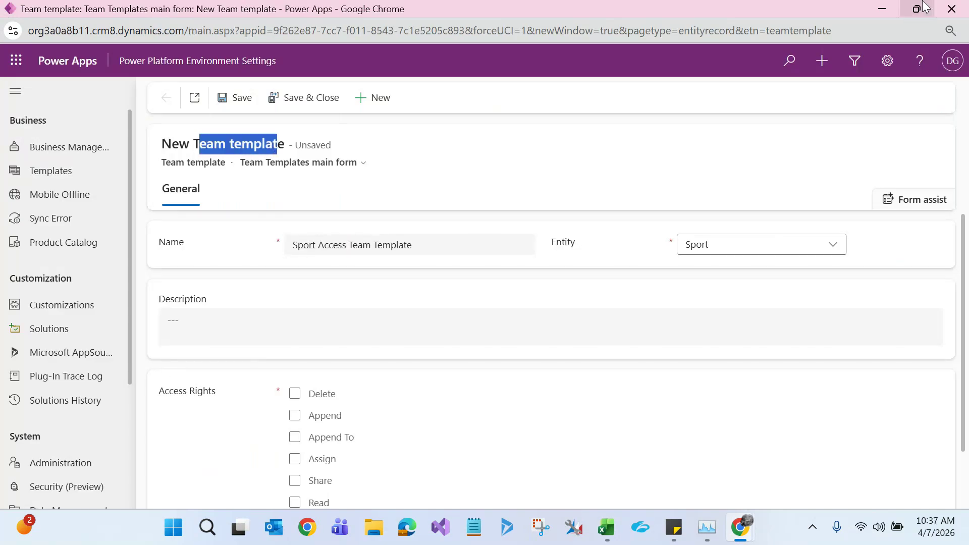
left_click(952, 15)
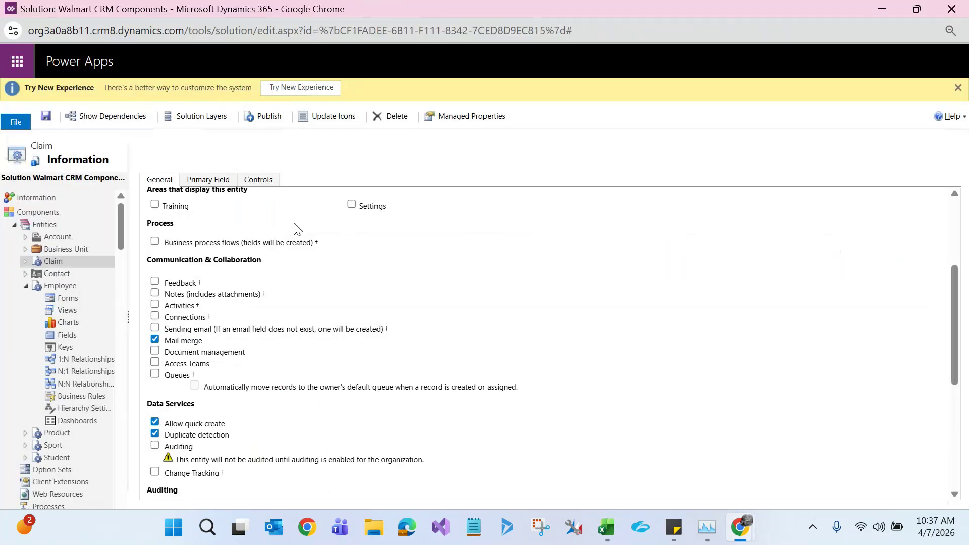
Return to the Dynamics 365 Security settings and open the list of access team templates
key("alt+Tab")
left_click(246, 116)
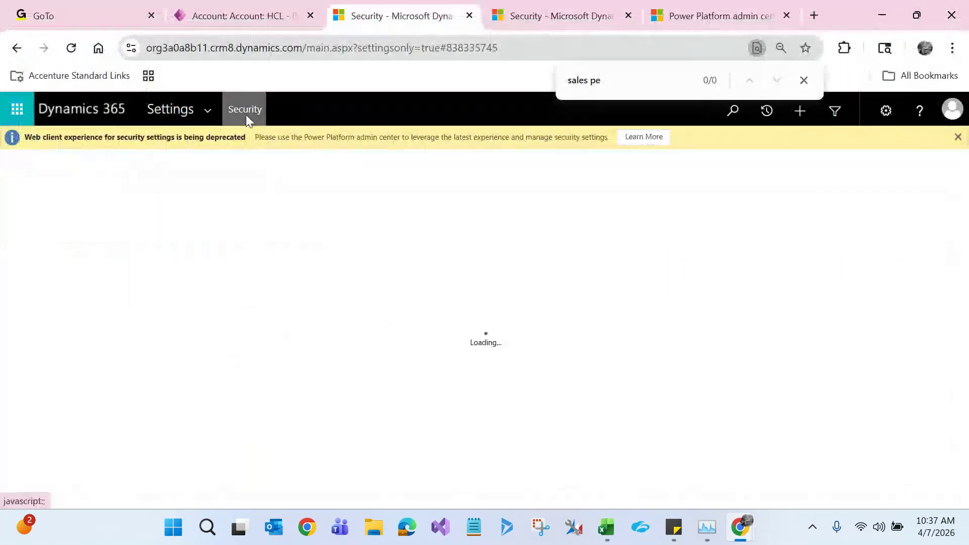
left_click(558, 373)
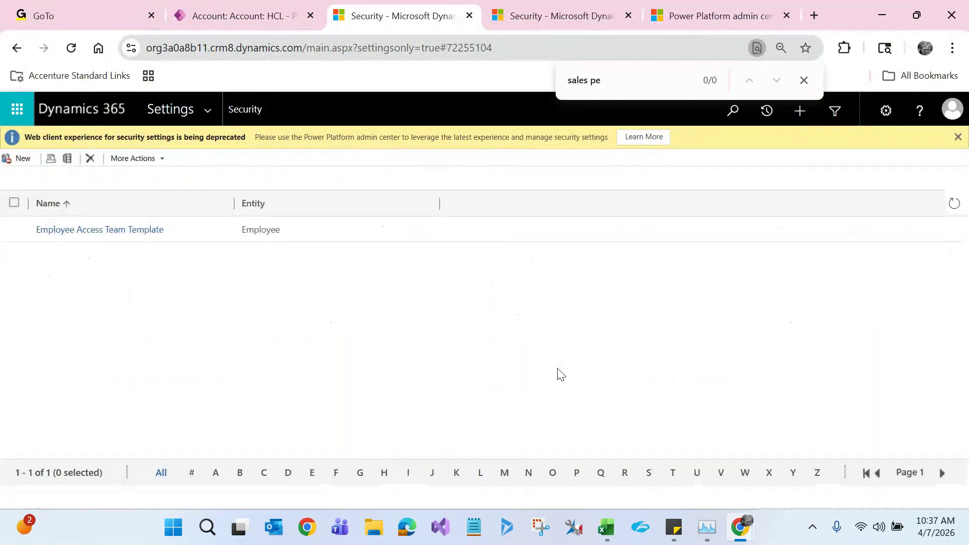
Start a new team template named Access Team Template for Sport and set its entity to Sport
left_click(19, 159)
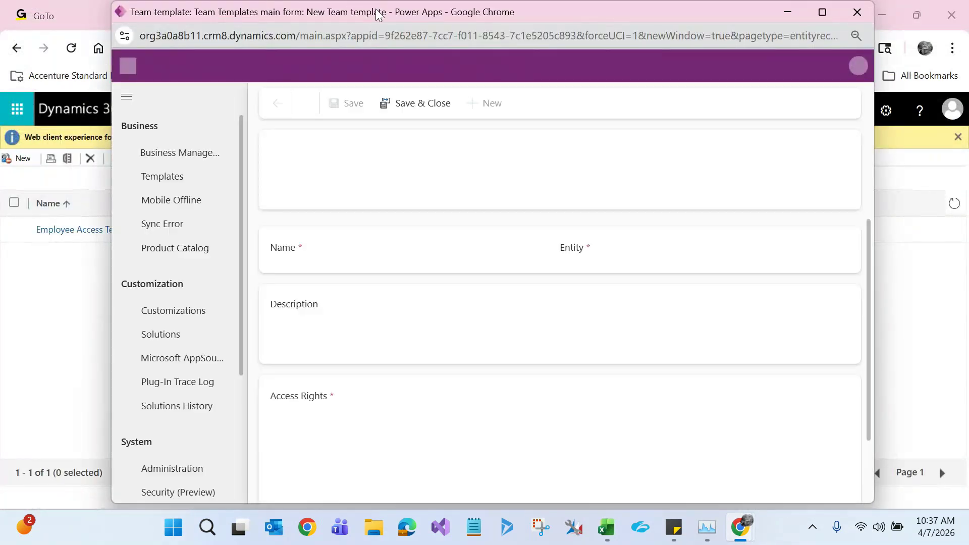
double_click(376, 8)
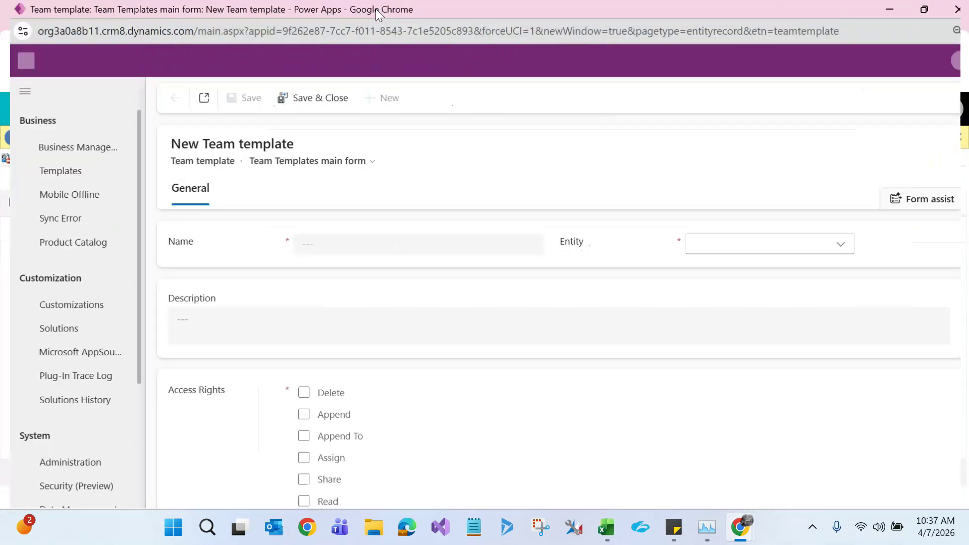
left_click(335, 248)
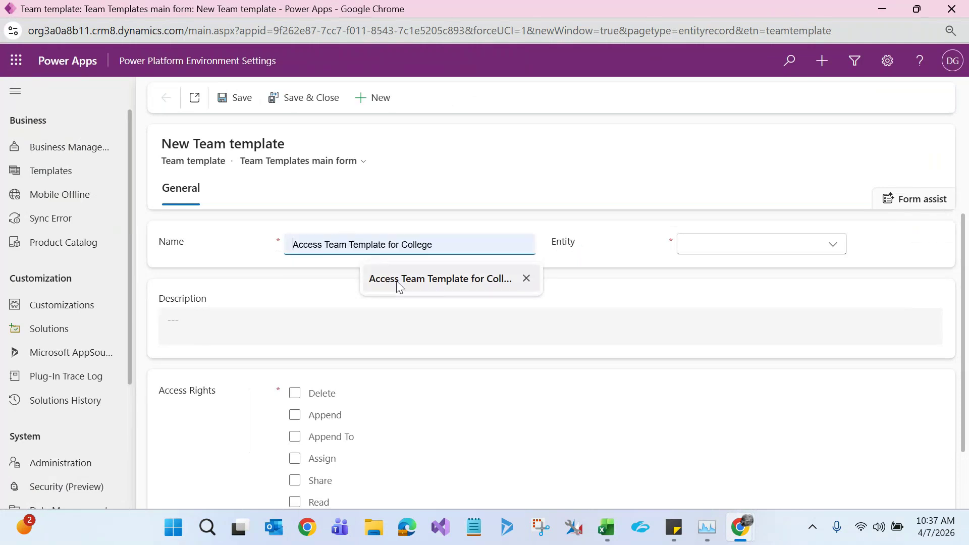
left_click(398, 285)
double_click(408, 245)
type("Sport")
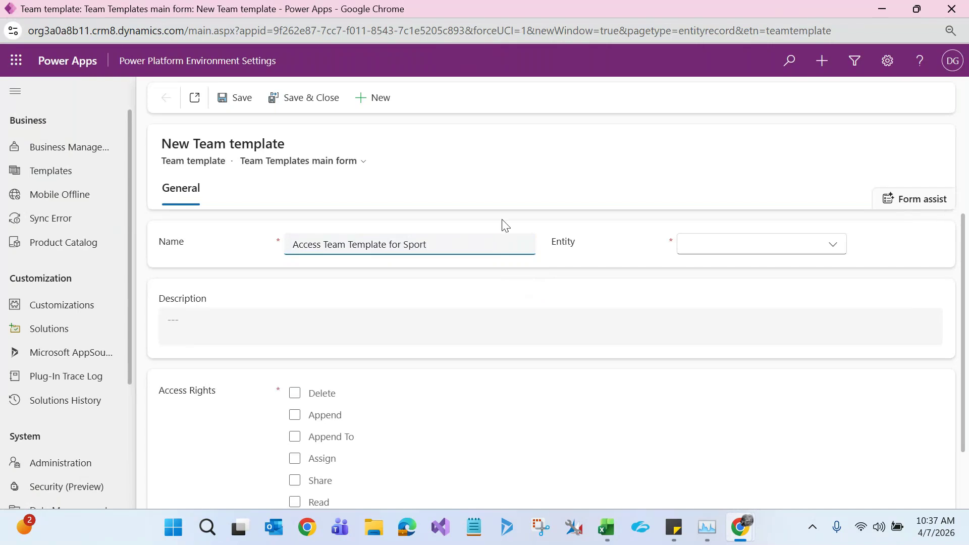
left_click(514, 180)
left_click(716, 250)
left_click(711, 294)
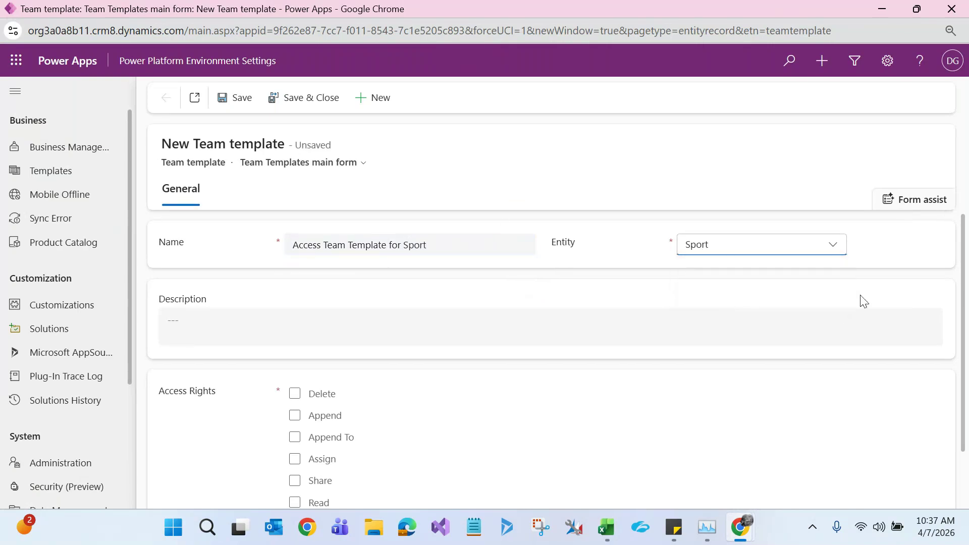
Review the template's available access rights, then switch to Excel and compare the Hyd and Paris salespeople in Sheet3
left_click_drag(963, 291, 960, 348)
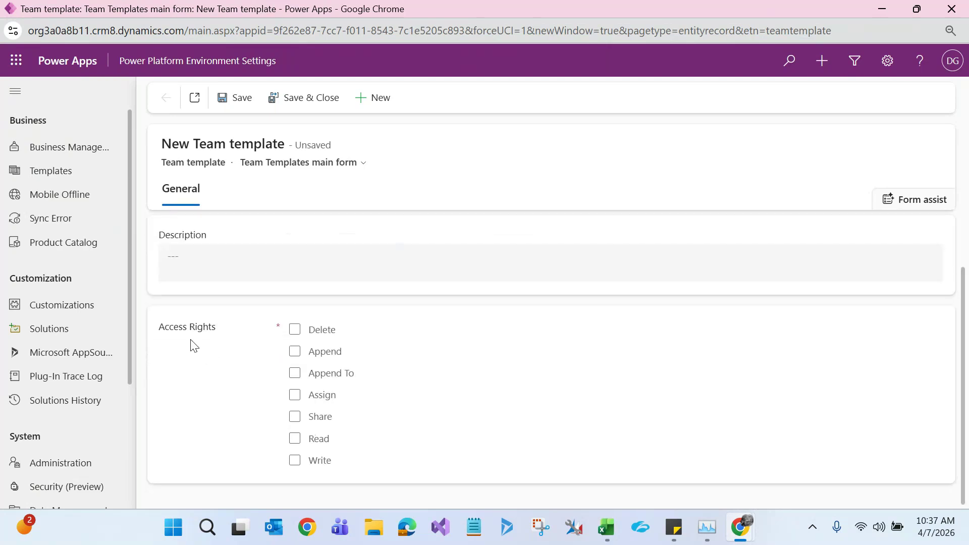
mouse_move(177, 333)
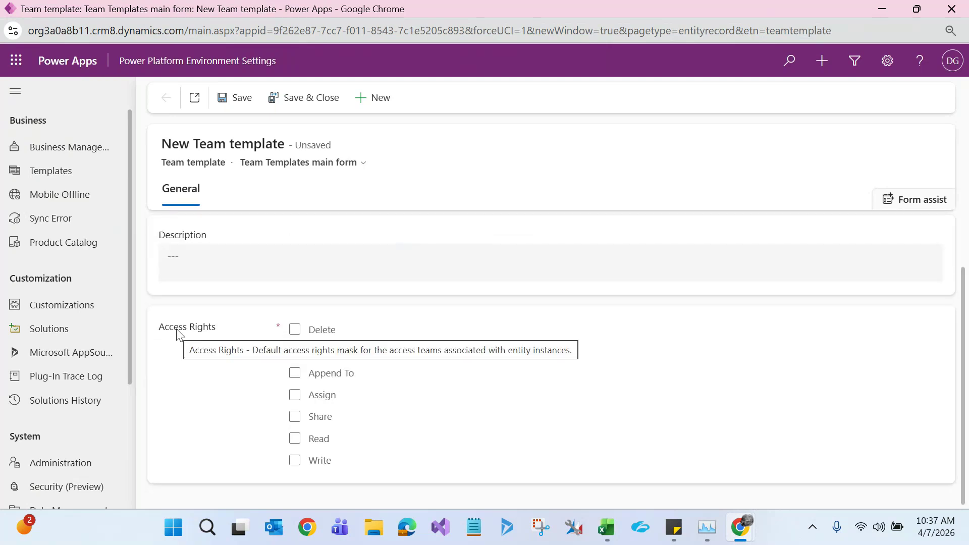
mouse_move(172, 391)
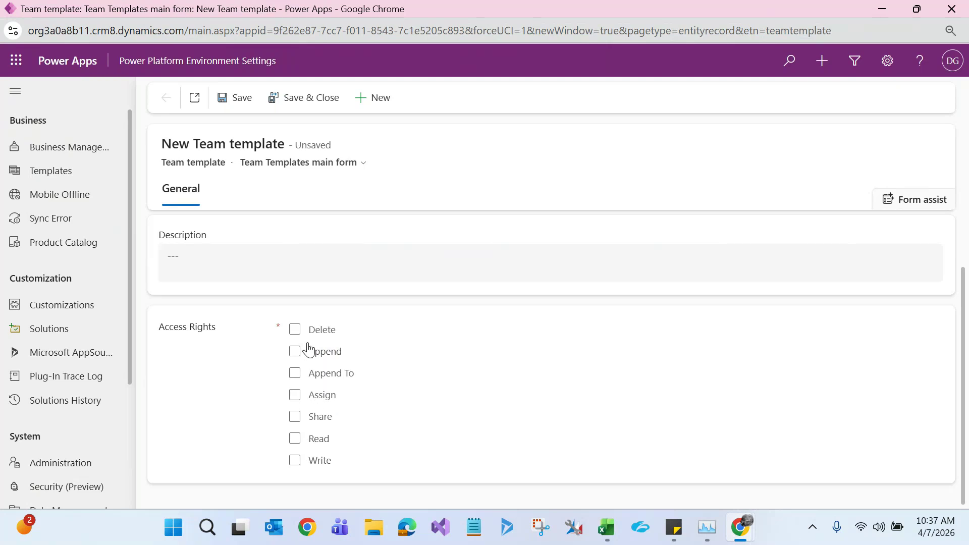
left_click(615, 537)
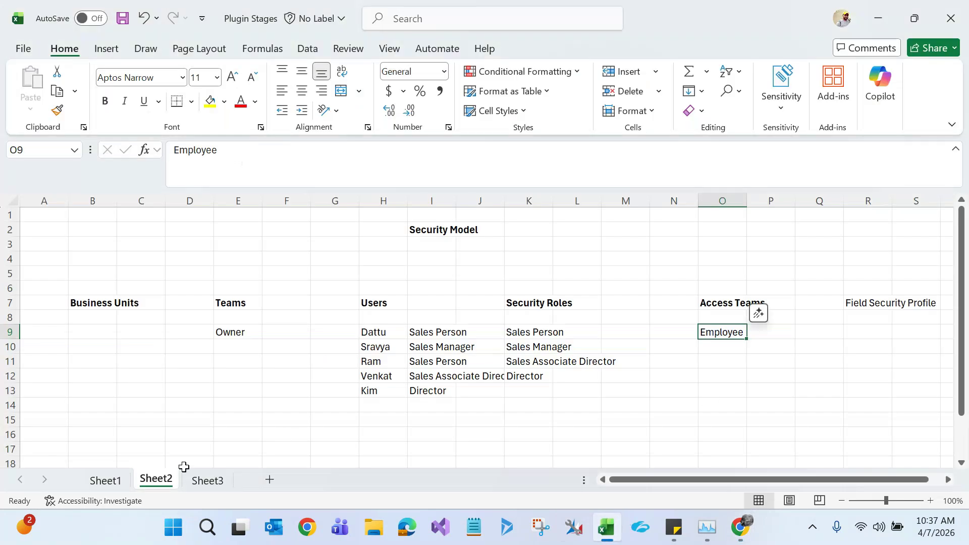
left_click(201, 486)
left_click(242, 388)
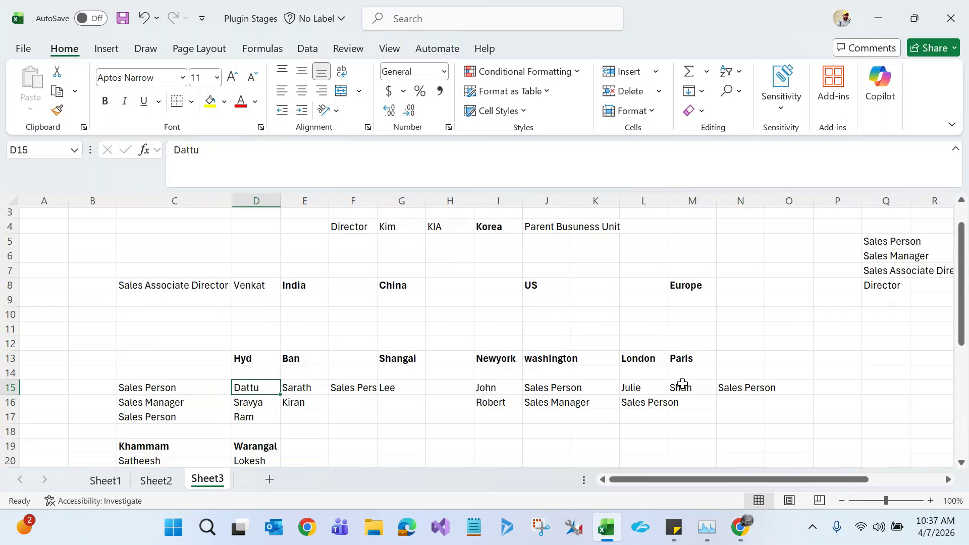
left_click(684, 385)
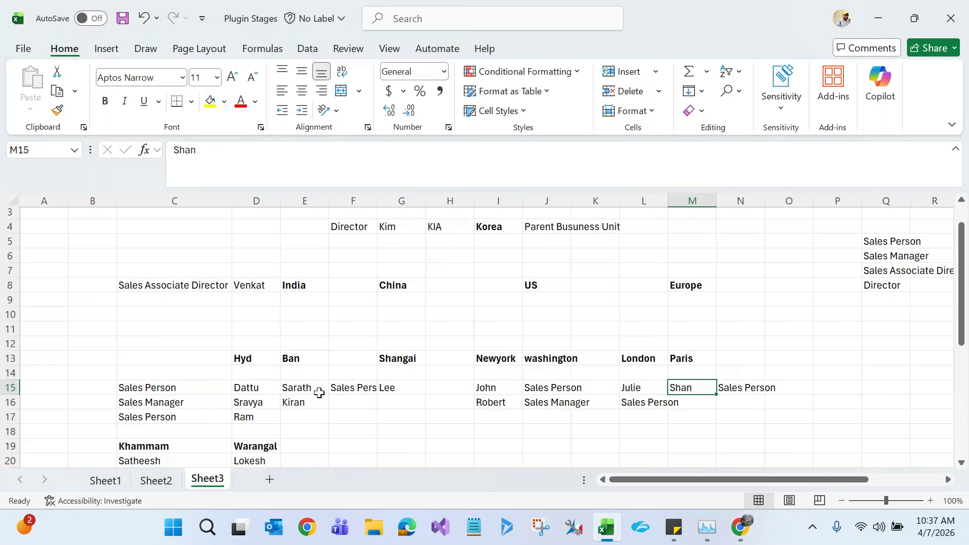
left_click(268, 386)
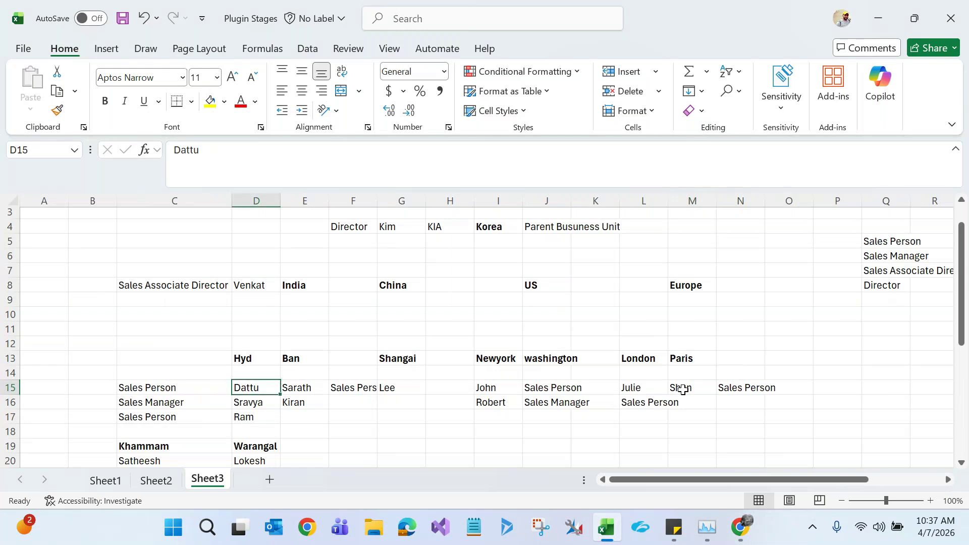
mouse_move(254, 390)
left_click(704, 388)
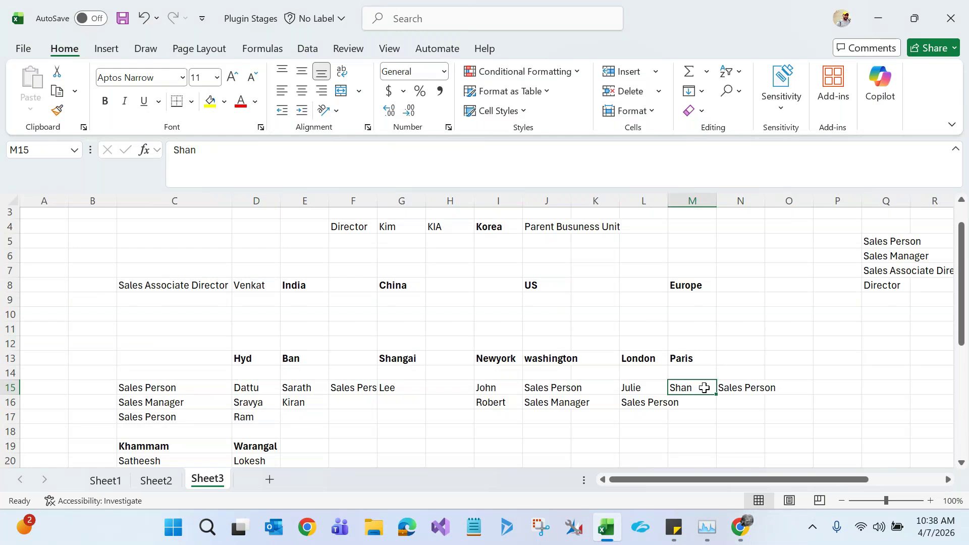
left_click(265, 387)
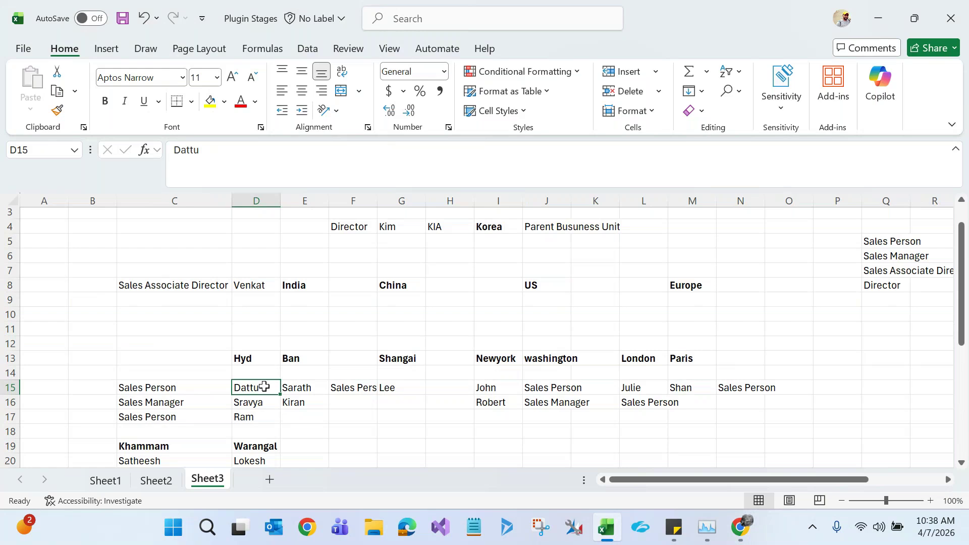
Return to the Sport template, grant the Read access right, save and close it, and refresh the template list
key("alt+Tab")
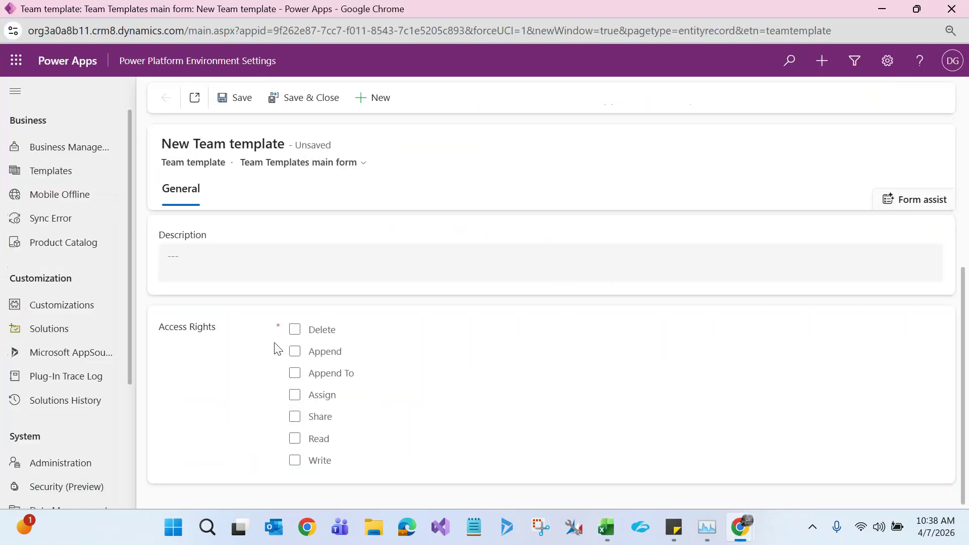
left_click(297, 440)
left_click(290, 99)
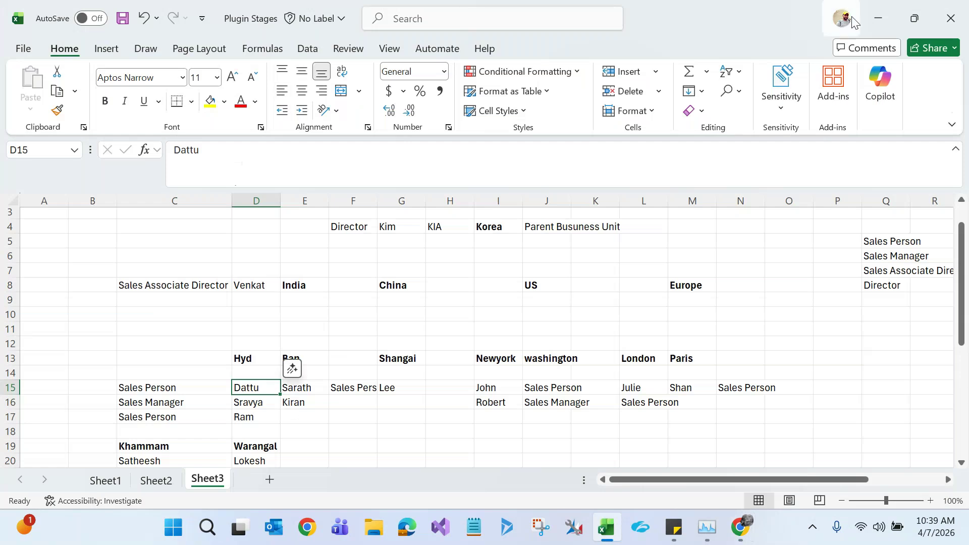
left_click(882, 10)
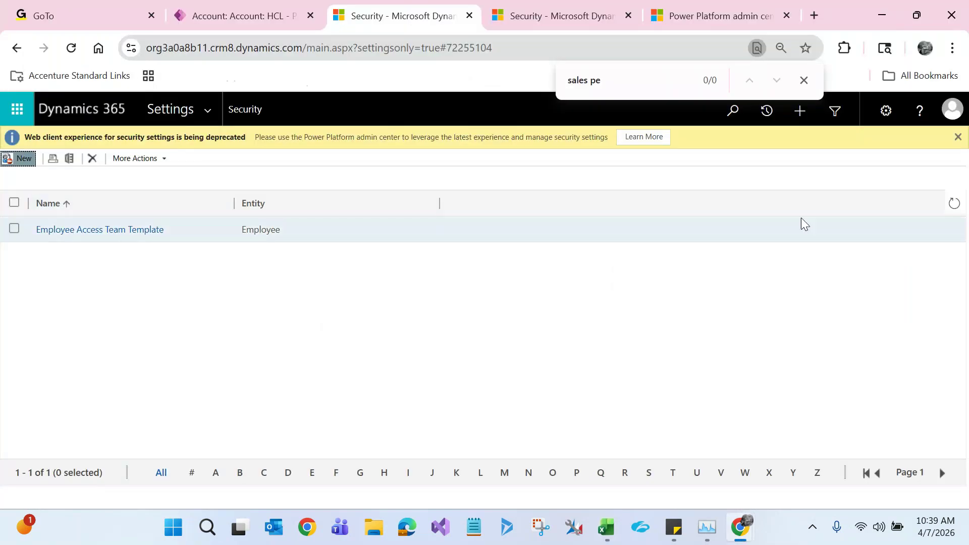
left_click(955, 205)
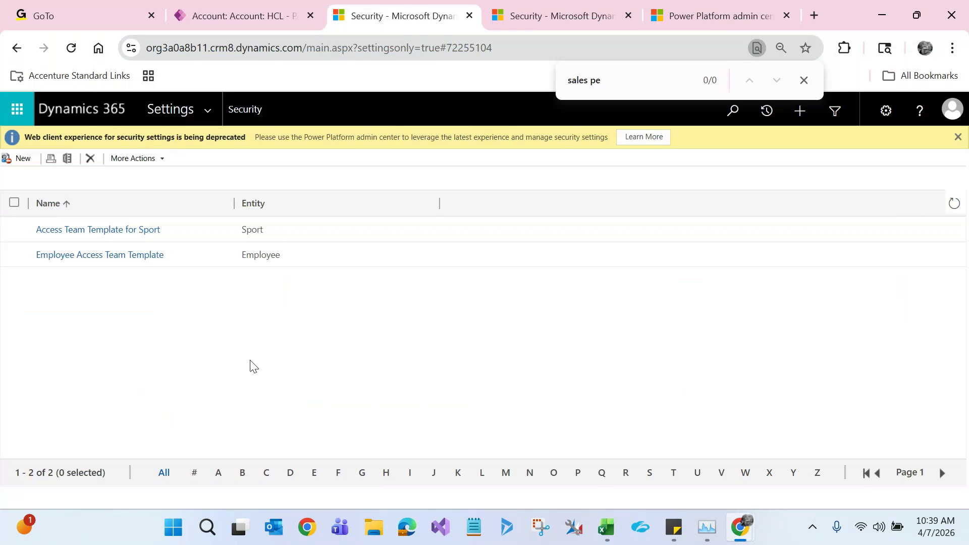
Compare the Sport and Employee templates in the list and glance at the open account record and Sales Director role
left_click(201, 261)
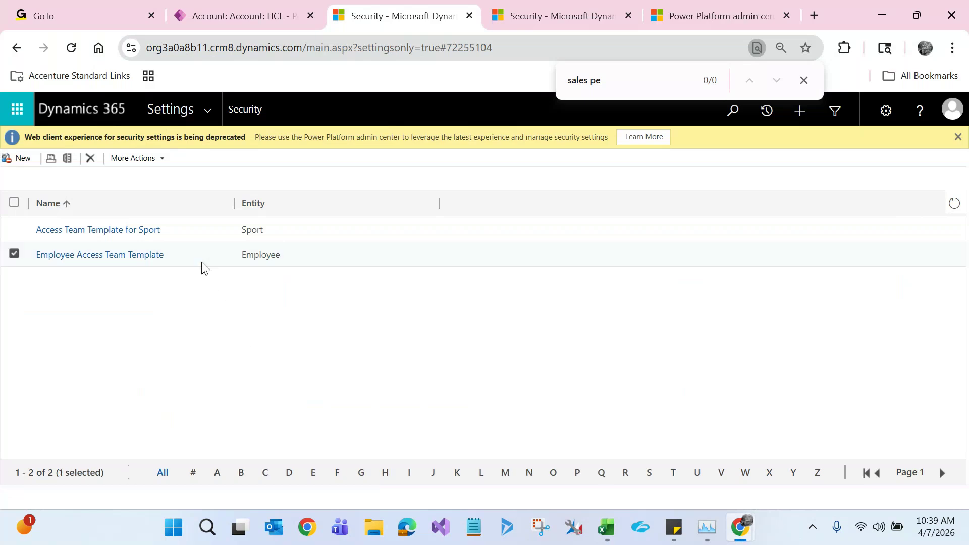
left_click(198, 231)
left_click(202, 257)
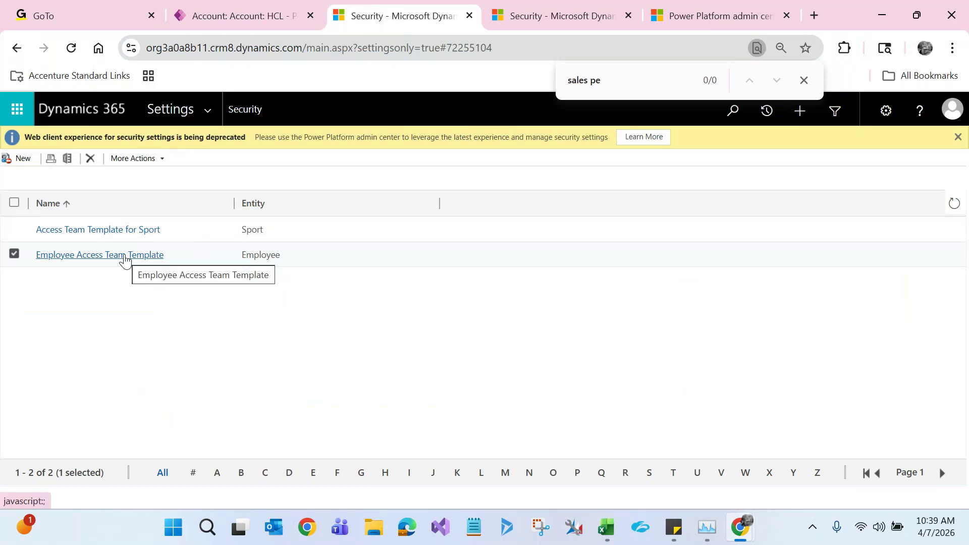
left_click(275, 12)
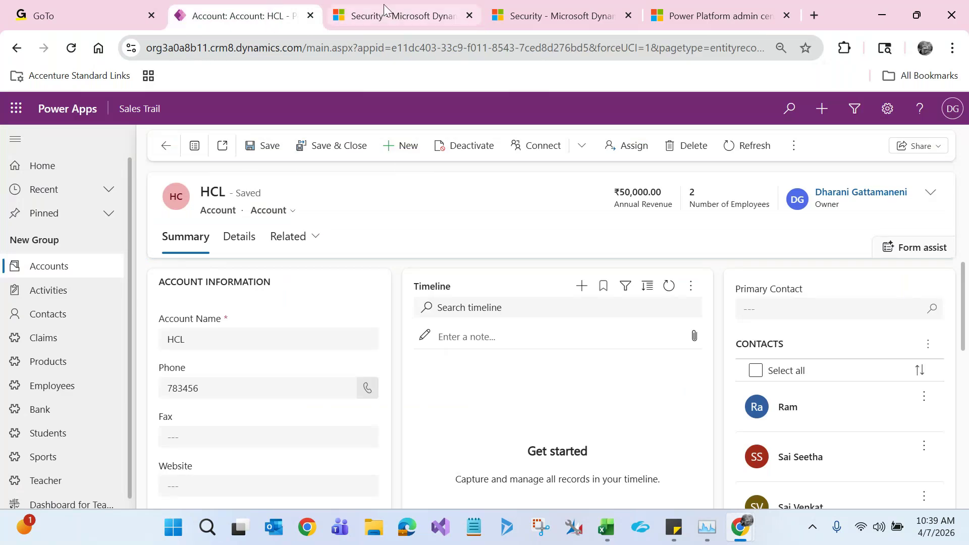
left_click(716, 15)
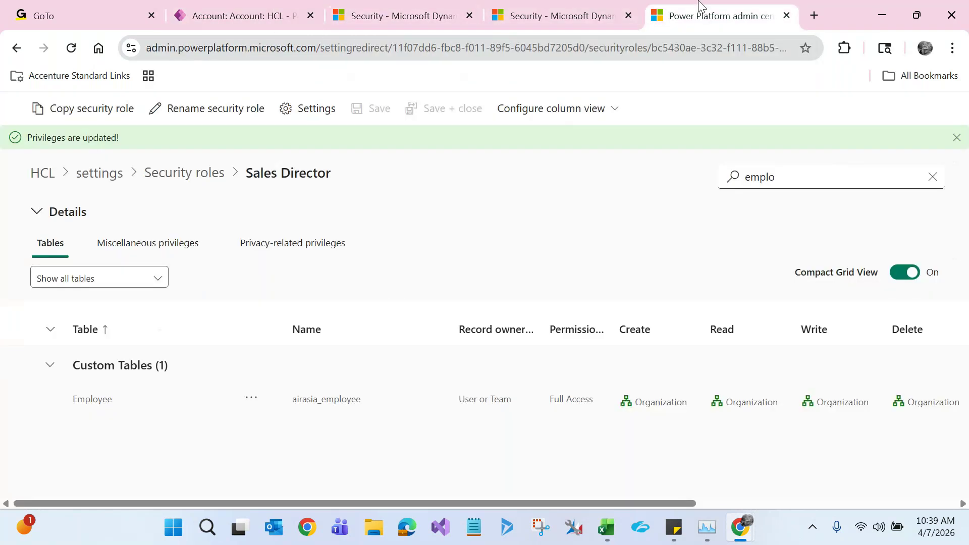
left_click(611, 10)
left_click(409, 20)
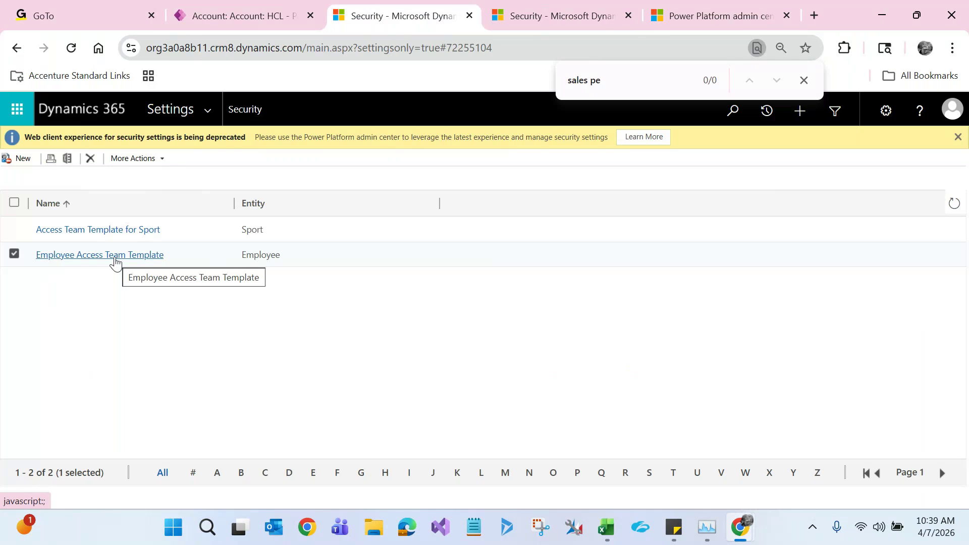
Switch to the Sales Trail app, open the first active employee record, and examine the user subgrid on its Information form
left_click(246, 17)
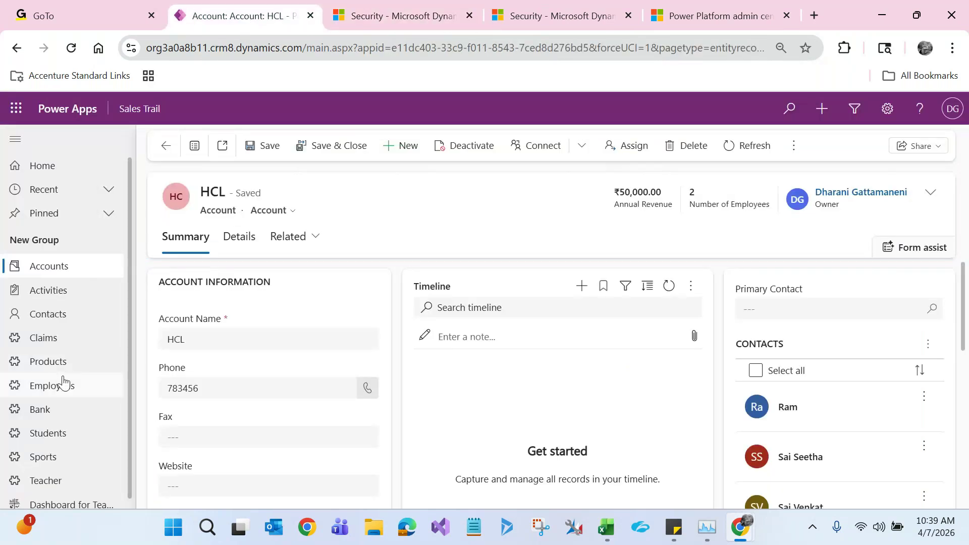
left_click(64, 381)
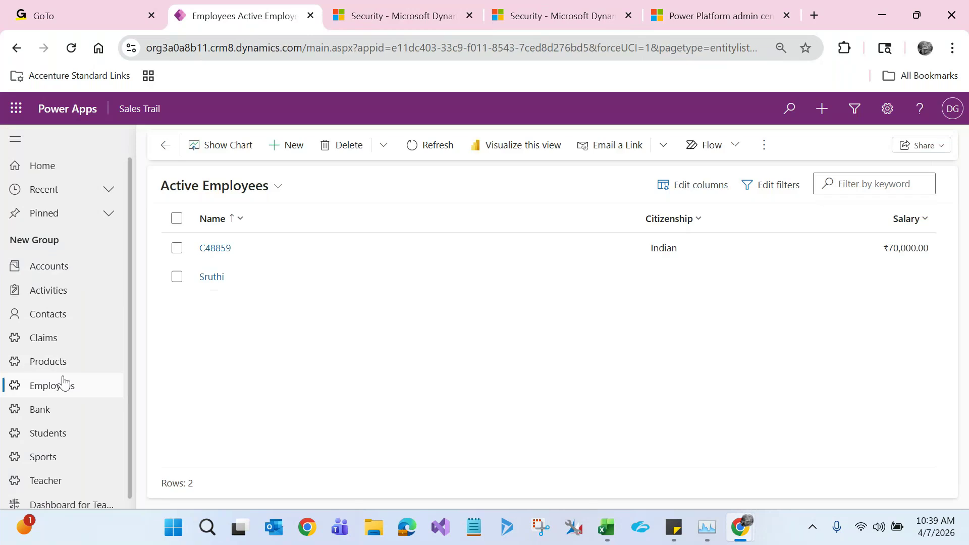
left_click(226, 250)
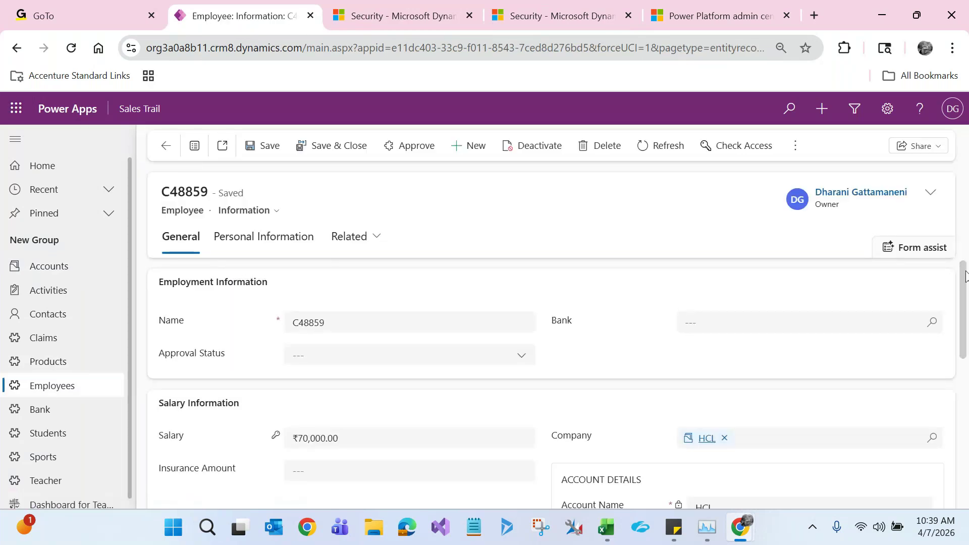
left_click_drag(965, 277, 967, 411)
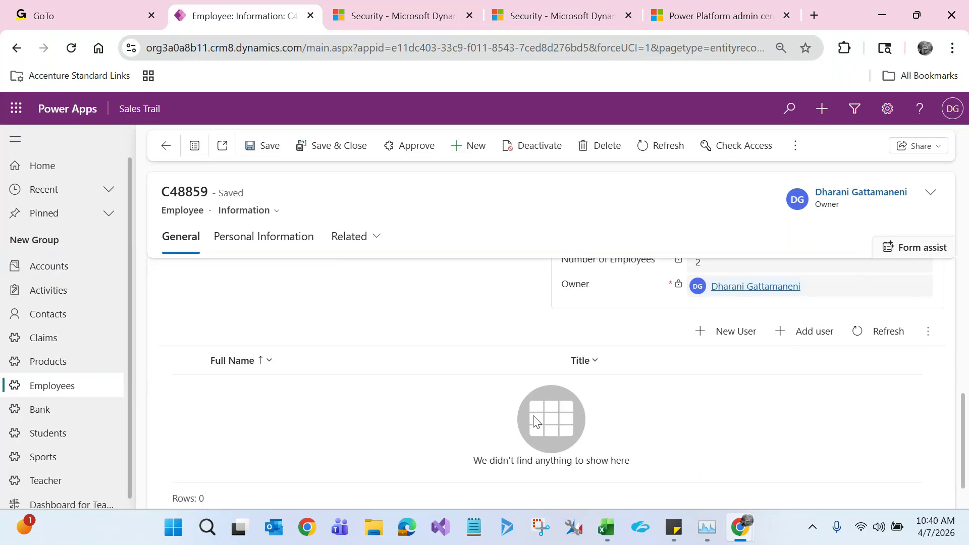
double_click(185, 211)
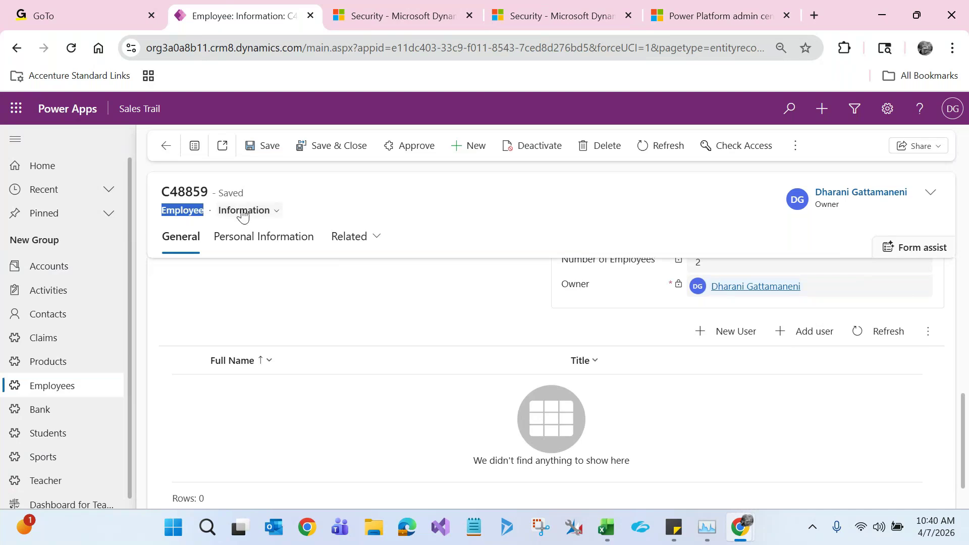
Switch to the Walmart CRM Components solution window and open the Employee entity's main Information form in the form editor
mouse_move(740, 535)
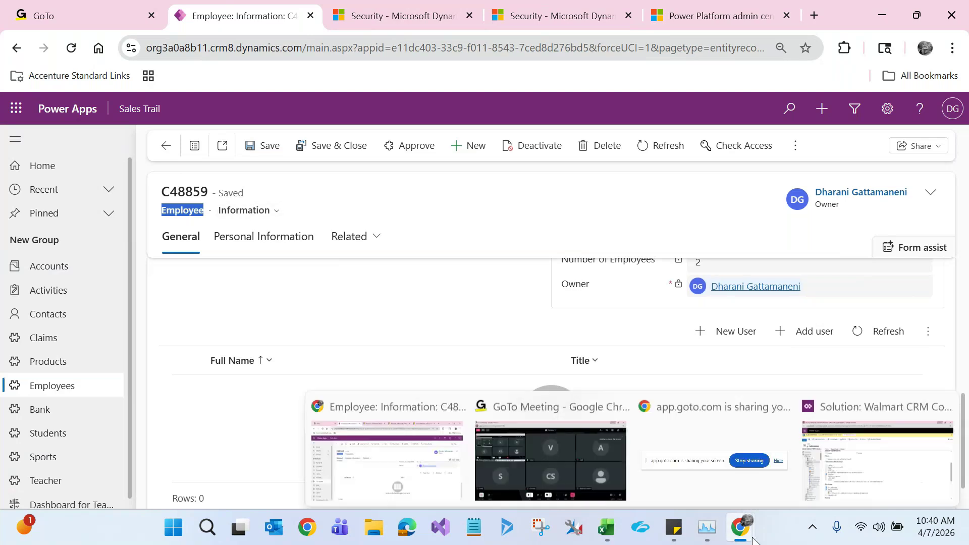
left_click(835, 460)
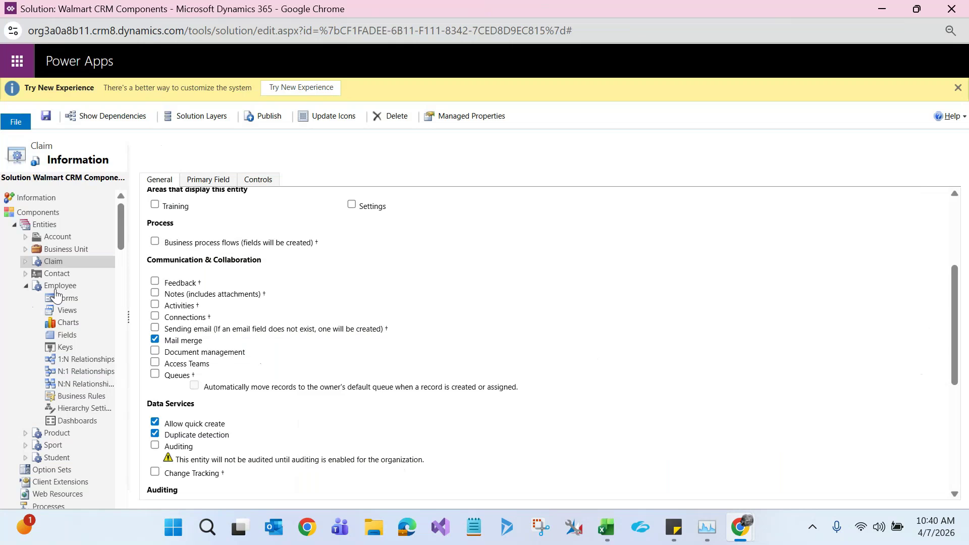
left_click(77, 298)
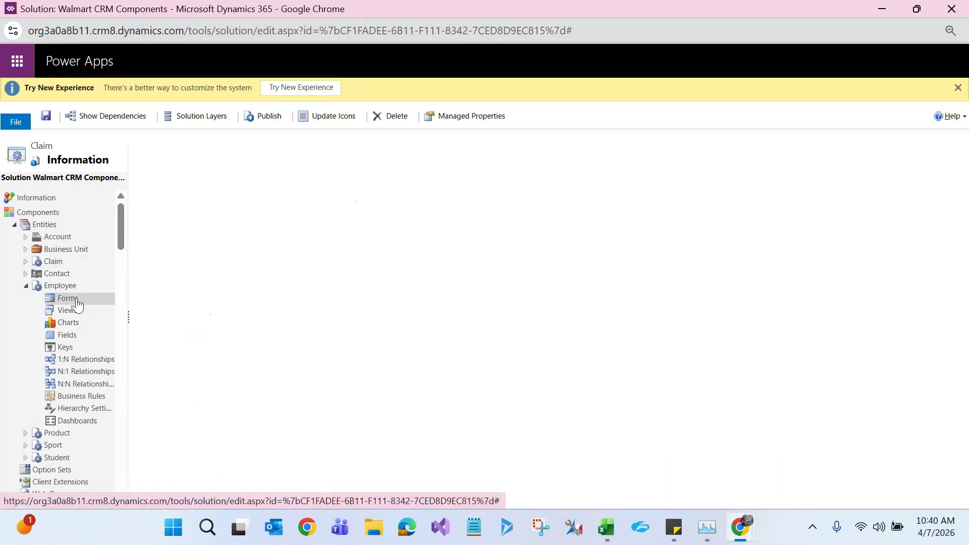
left_click(196, 304)
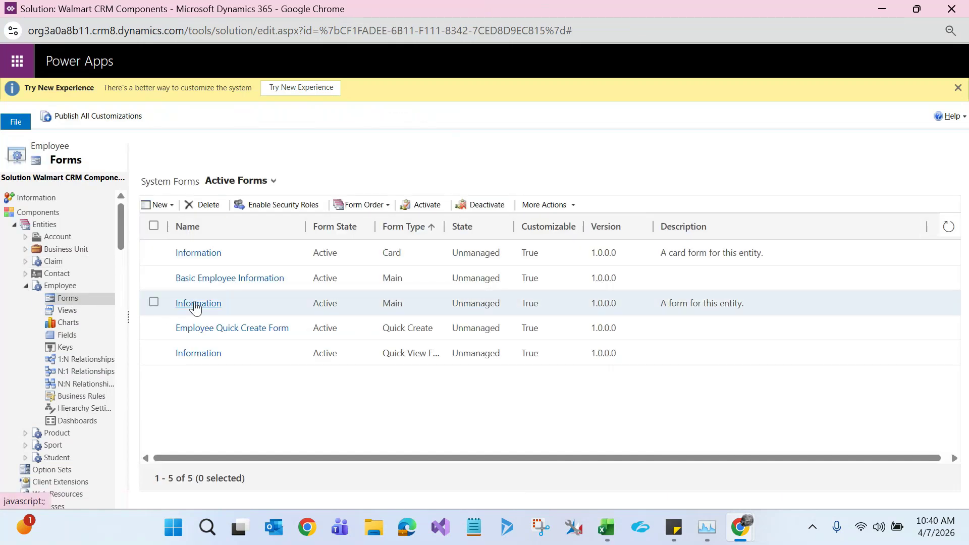
double_click(443, 11)
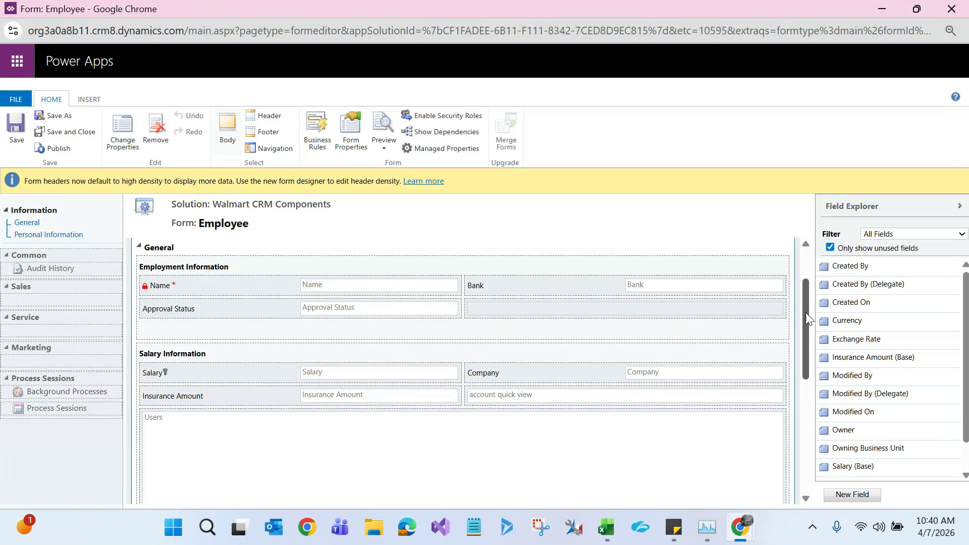
Remove the Users sub-grid from the Salary Information section of the Employee form
scroll(805, 313, "down", 2)
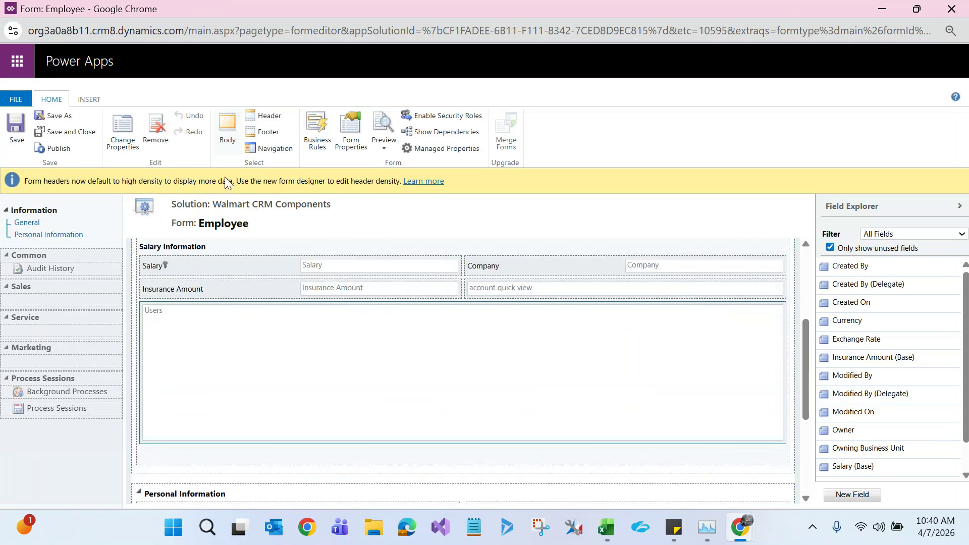
left_click(155, 132)
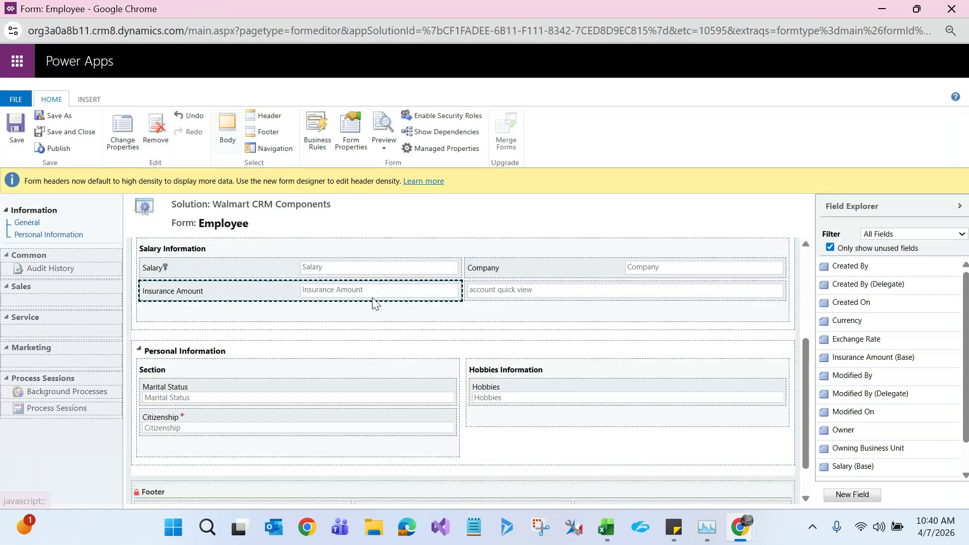
left_click_drag(807, 380, 783, 292)
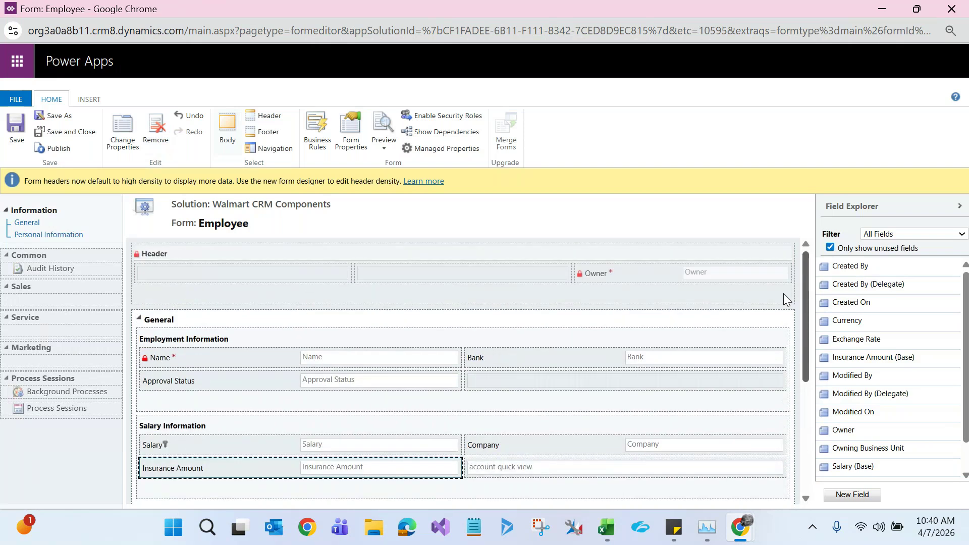
left_click(227, 379)
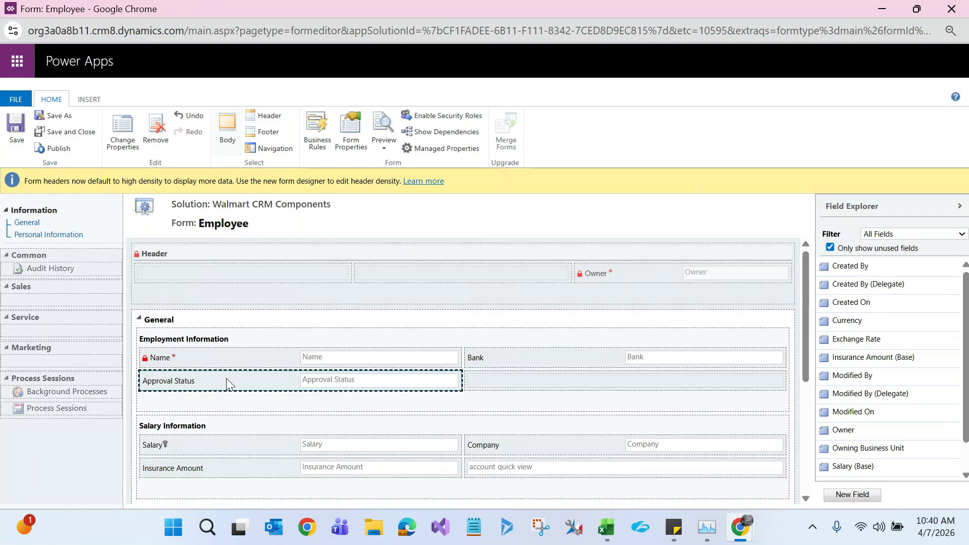
left_click(89, 101)
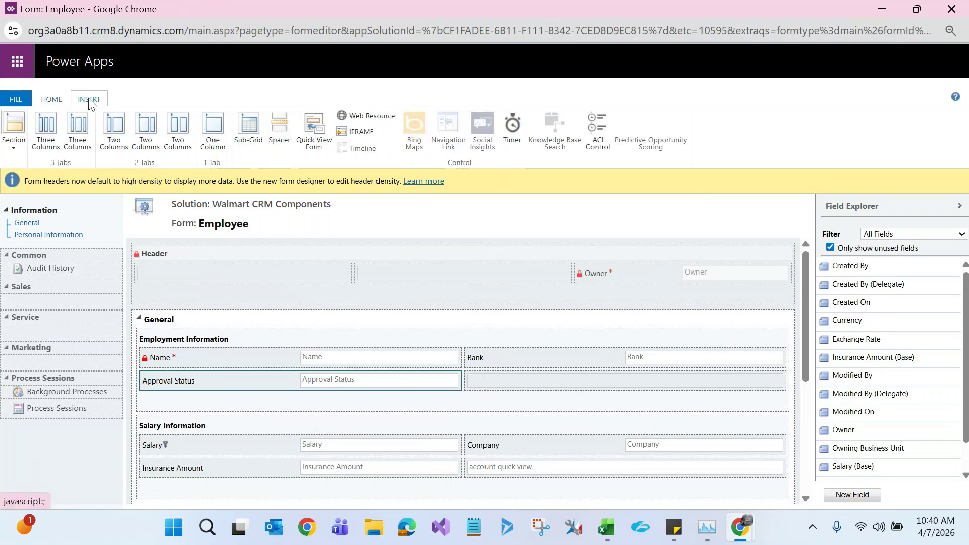
left_click(239, 147)
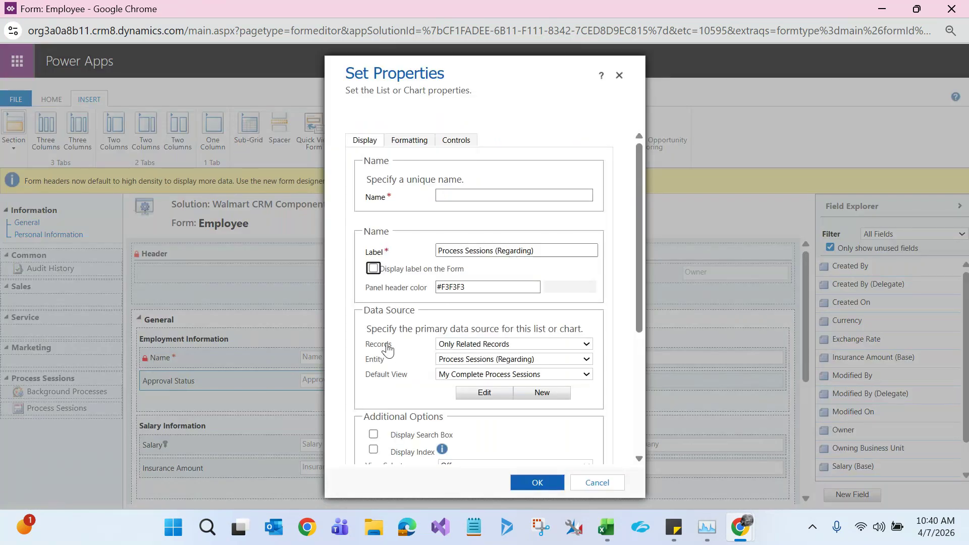
left_click(470, 346)
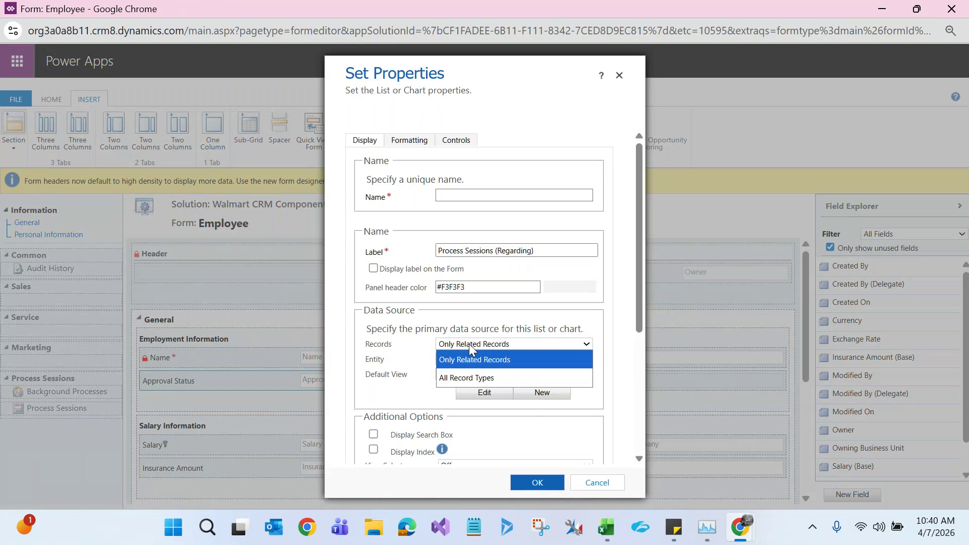
left_click(470, 378)
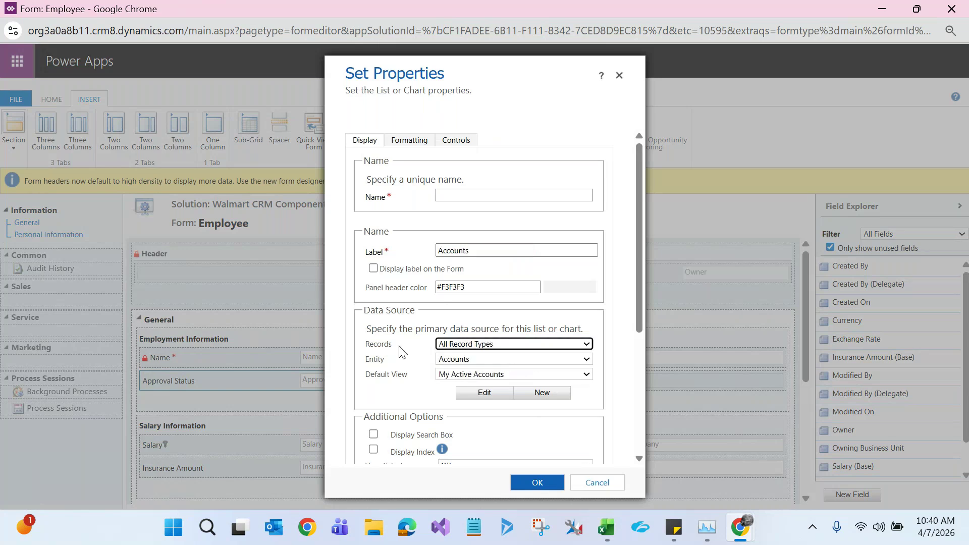
left_click(460, 359)
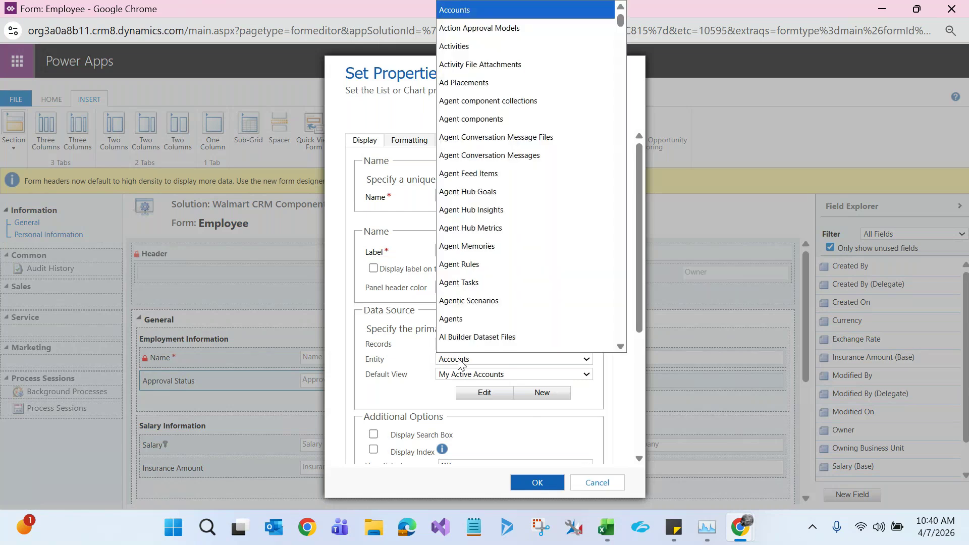
type("user")
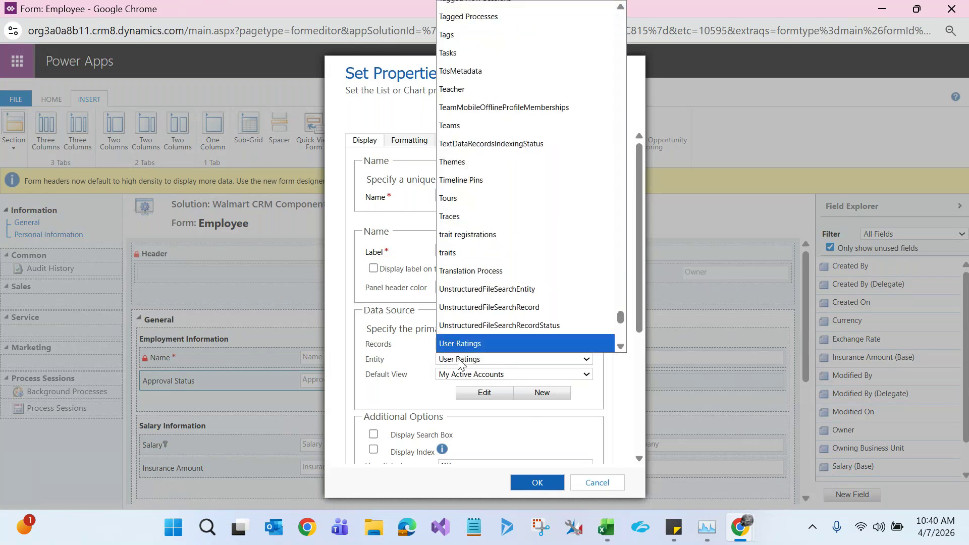
key("Down")
key("Down")
key("Down")
key("Up")
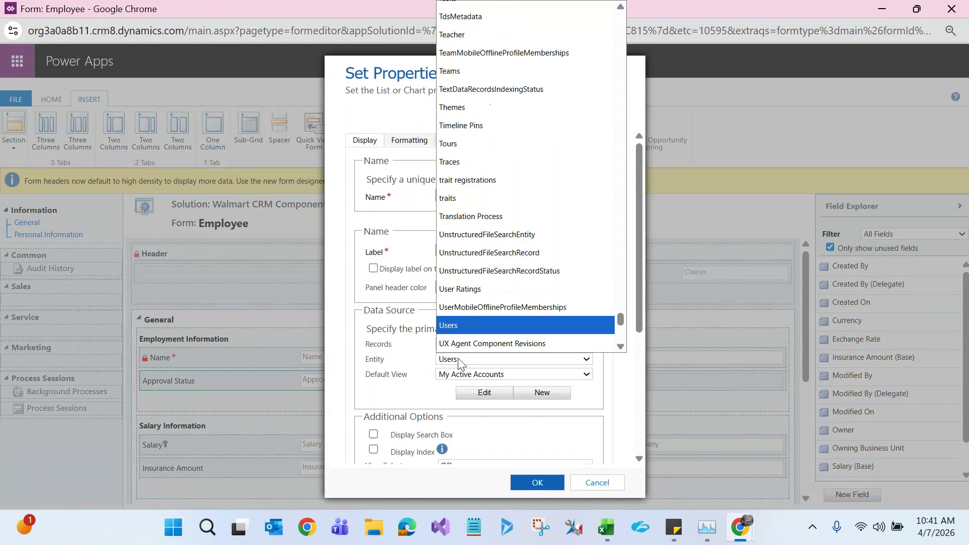
key("Return")
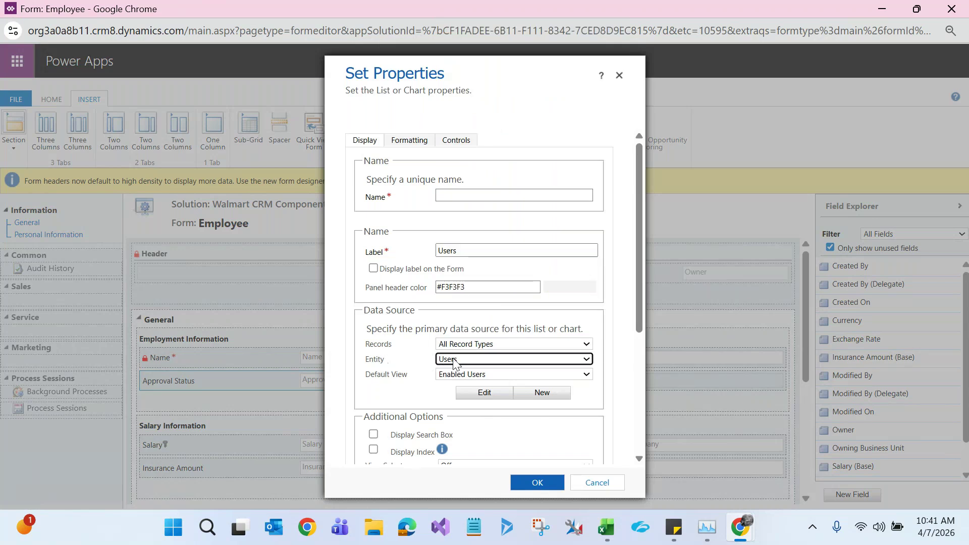
left_click(462, 375)
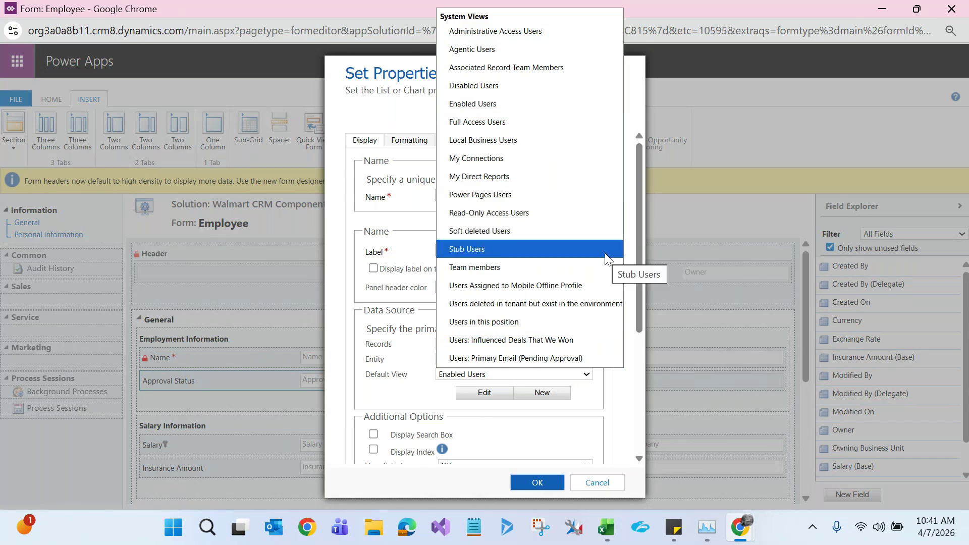
left_click(542, 108)
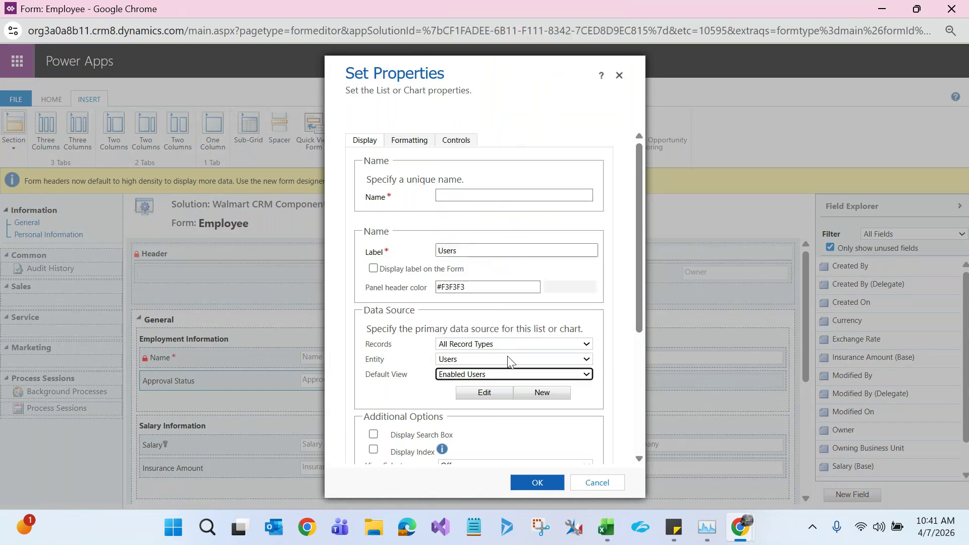
left_click(508, 374)
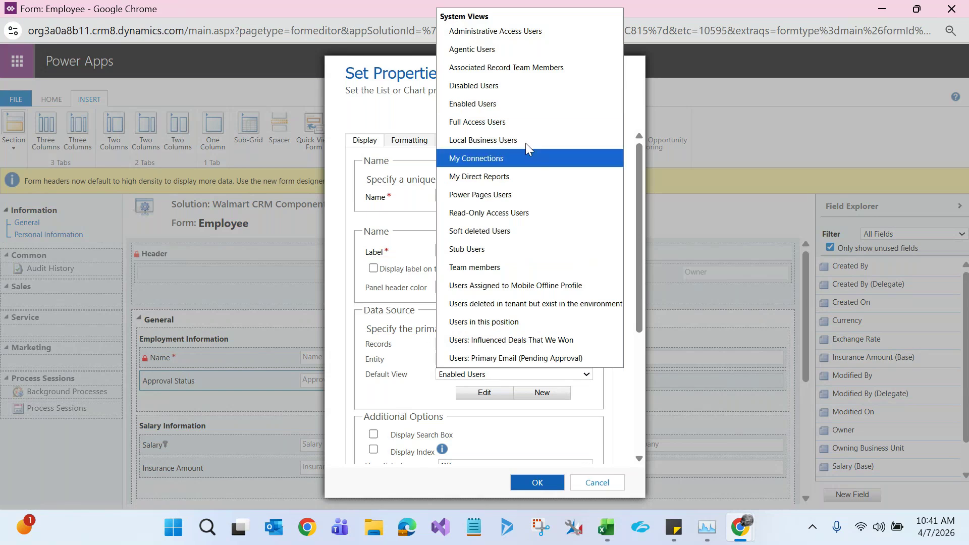
left_click(517, 73)
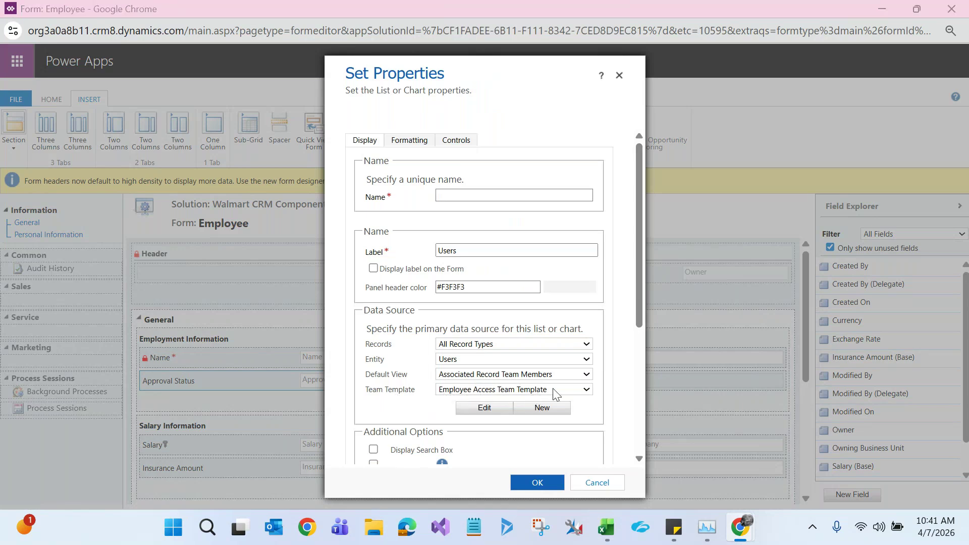
Check the Employee Access Team Template in the security template list, then return to the form editor and cancel the sub-grid settings
key("alt+Tab")
key("alt+Tab")
key("Tab")
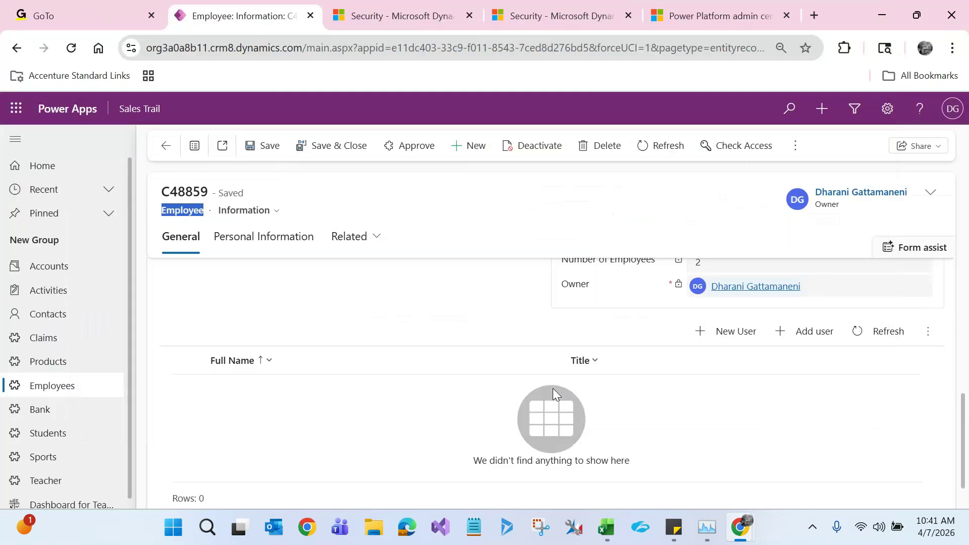
left_click(424, 10)
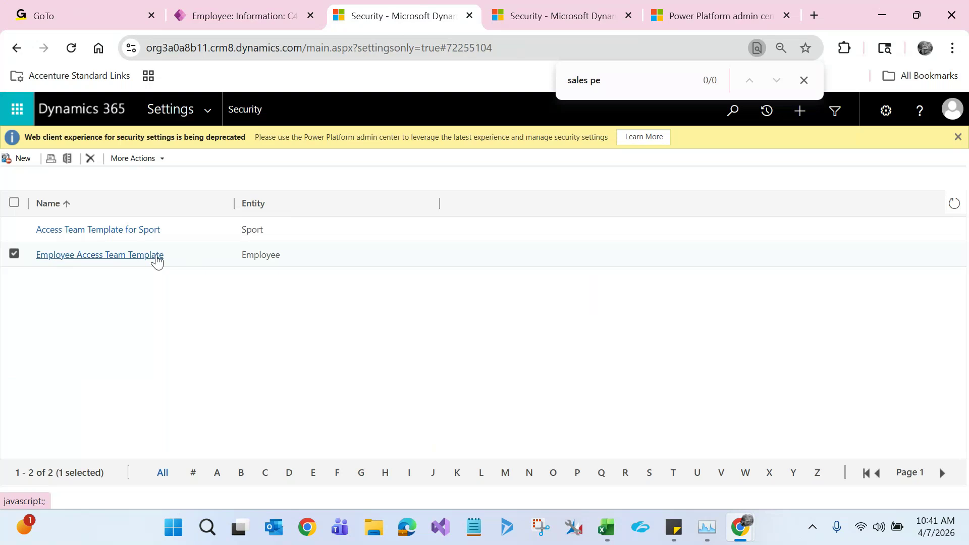
key("alt+Tab")
key("alt+Tab")
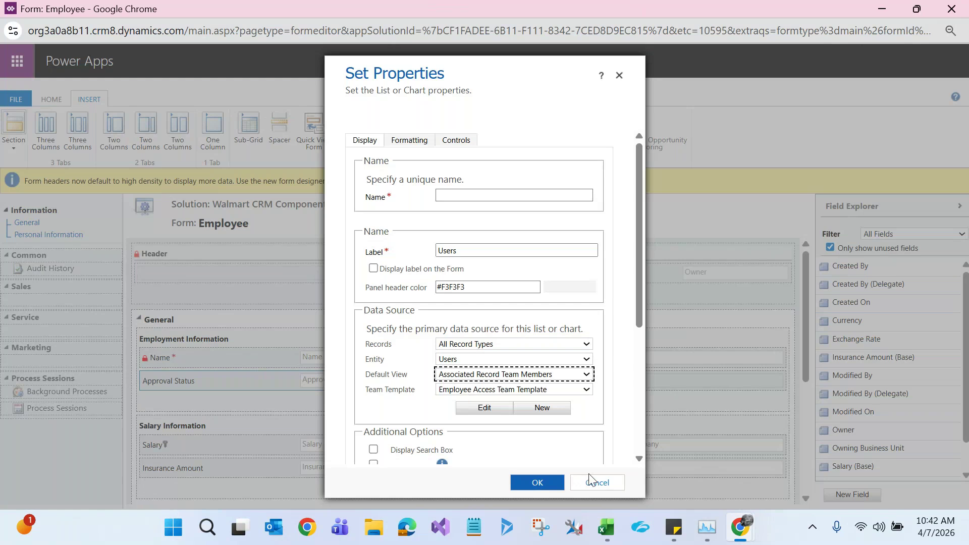
left_click(597, 483)
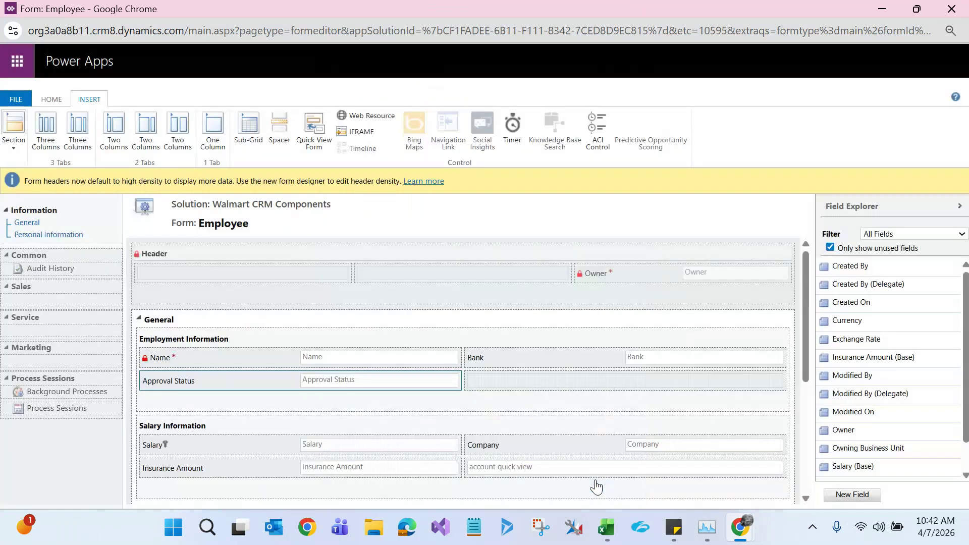
Insert a sub-grid in the Employment Information section and set its data source records to All Record Types
left_click(51, 99)
left_click(85, 100)
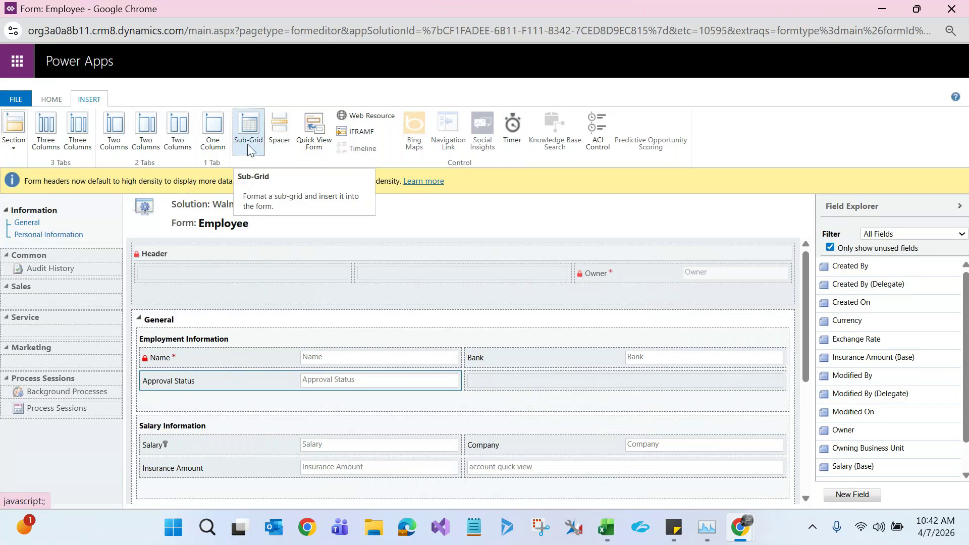
left_click(248, 146)
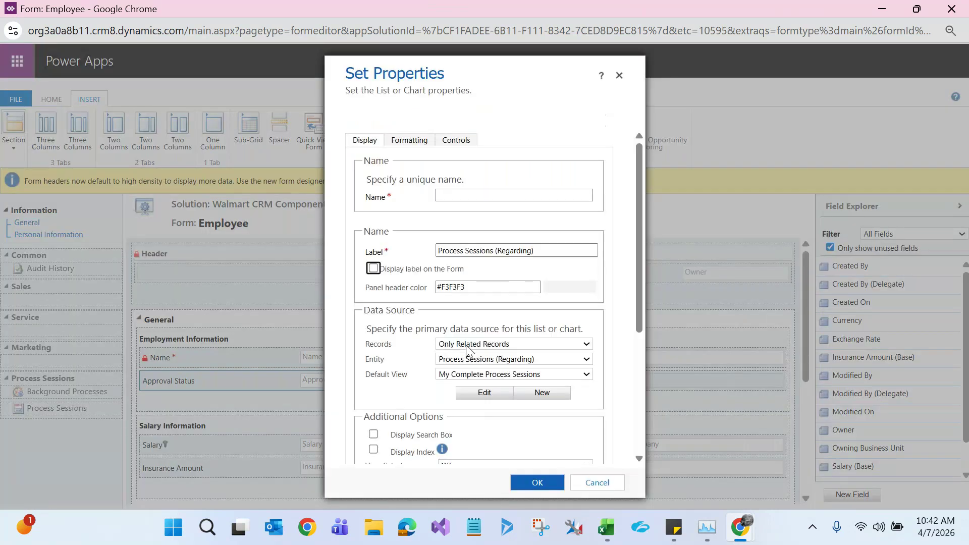
left_click(468, 344)
left_click(461, 376)
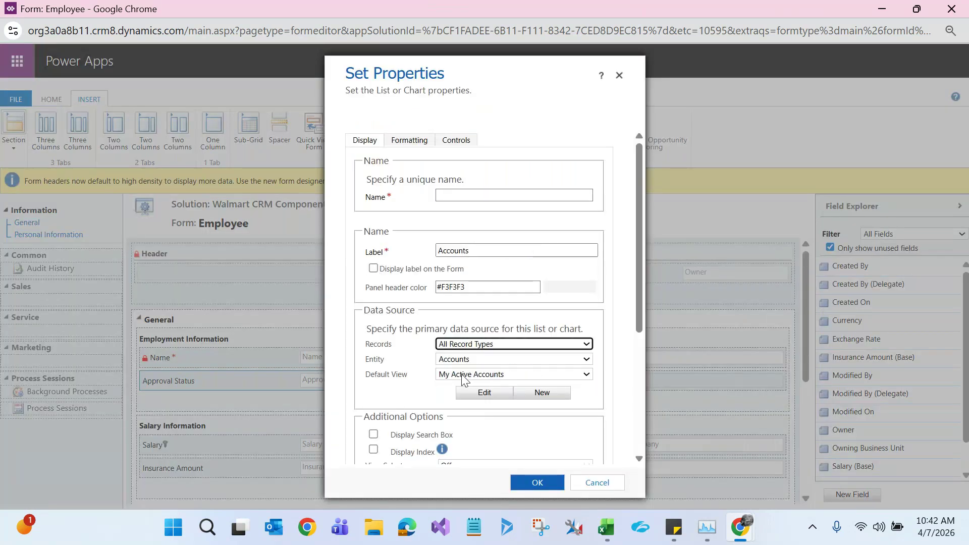
Set the new sub-grid's data source entity to Users
left_click(455, 360)
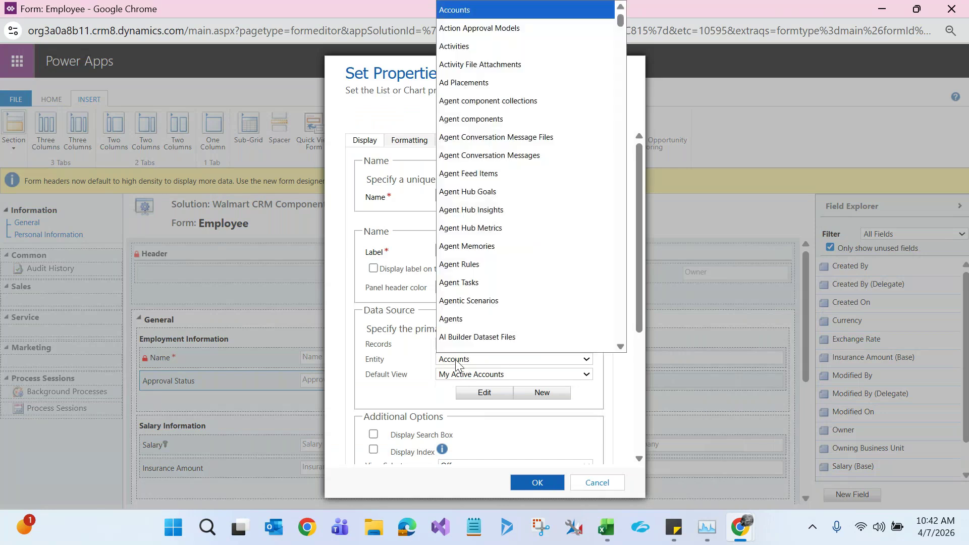
type("user")
key("Return")
left_click(456, 359)
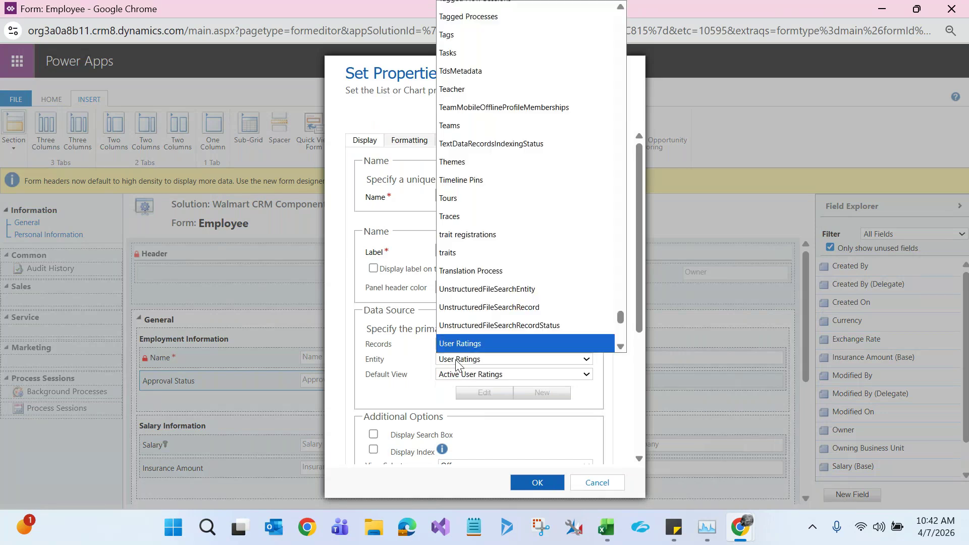
key("Down")
key("Down")
key("Return")
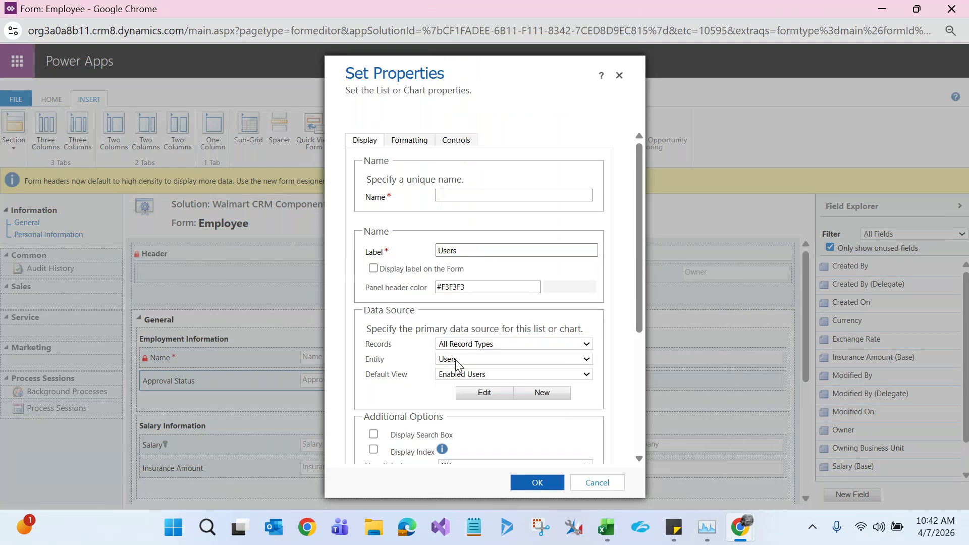
Set the sub-grid's default view to Associated Record Team Members with the Employee Access Team Template as its team template
left_click(451, 376)
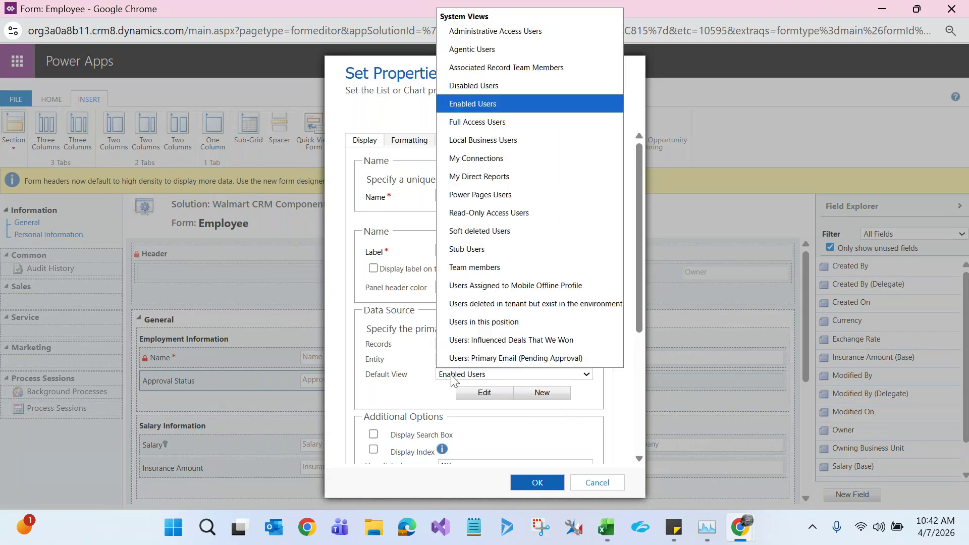
left_click(469, 68)
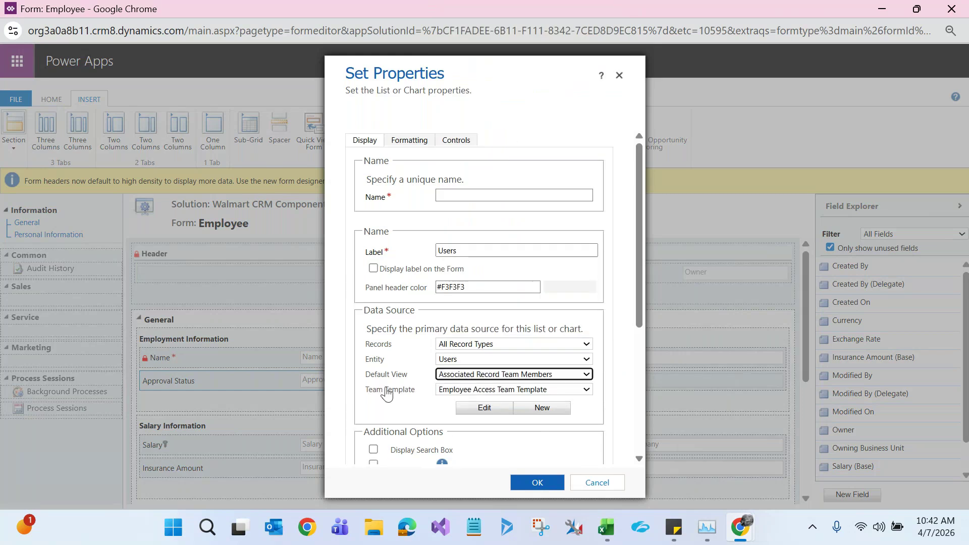
left_click(471, 393)
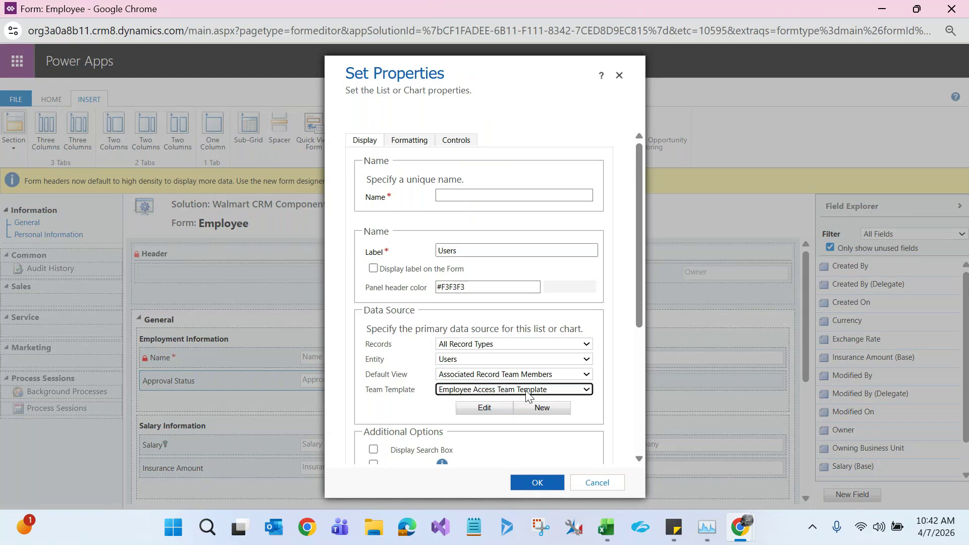
Name the sub-grid EmployeeAccessTeam and confirm its properties to place it on the form
left_click(515, 197)
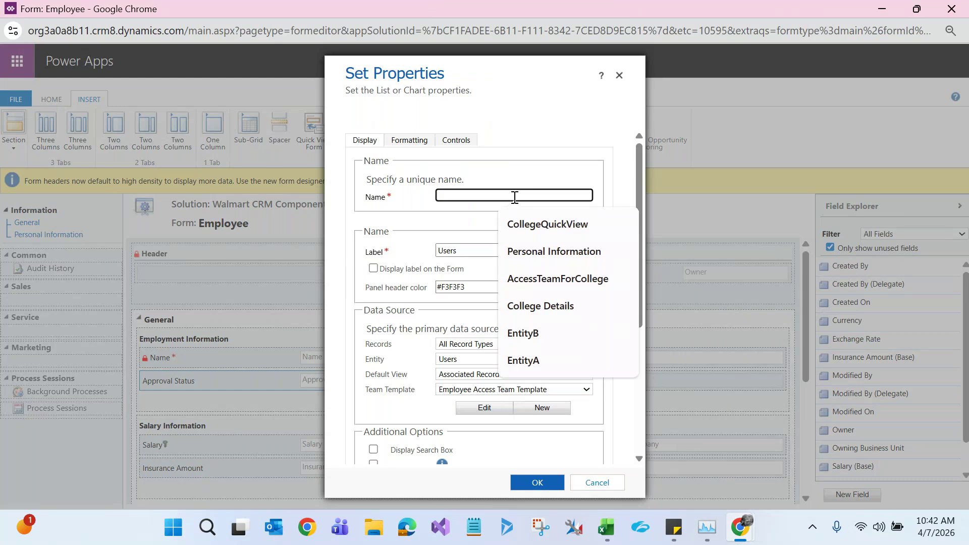
type("Emp")
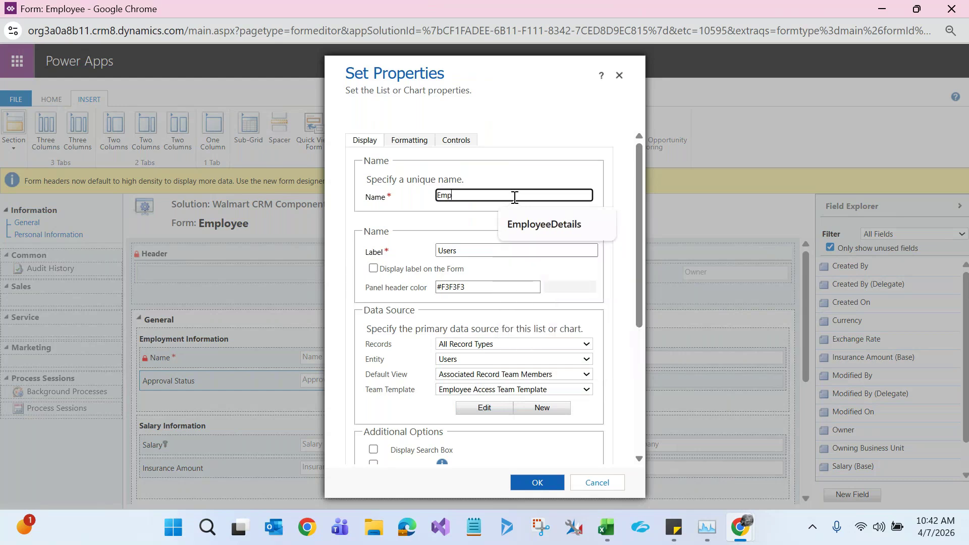
type("loyeeAccessTeam")
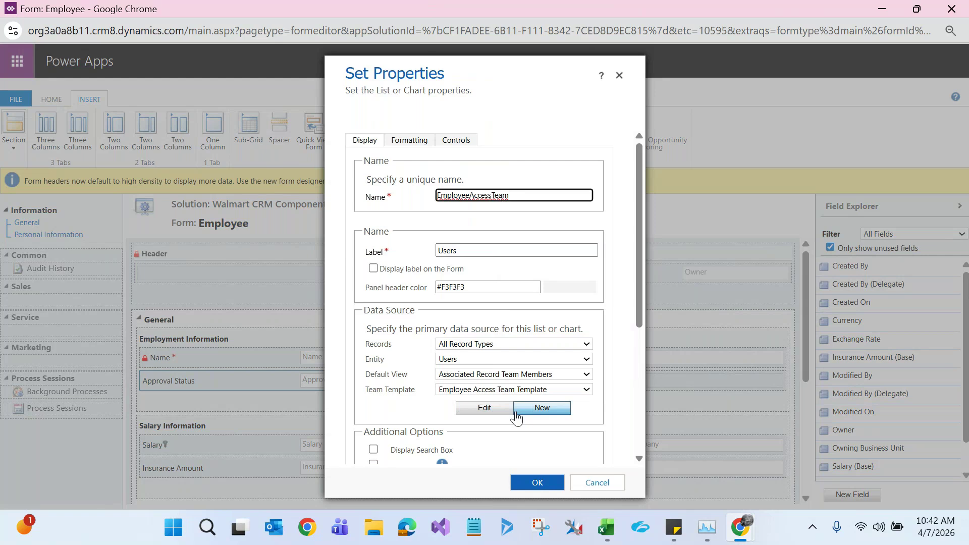
left_click(538, 487)
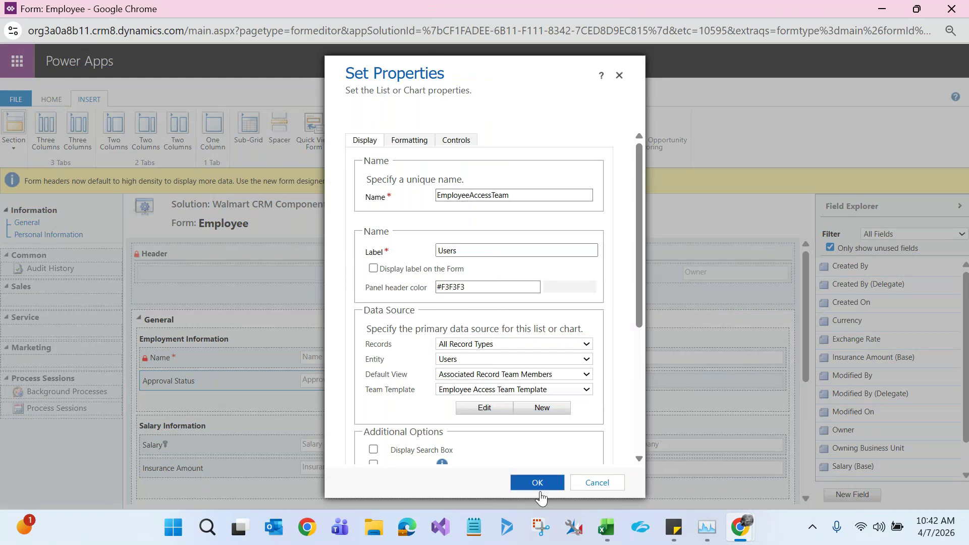
left_click(545, 487)
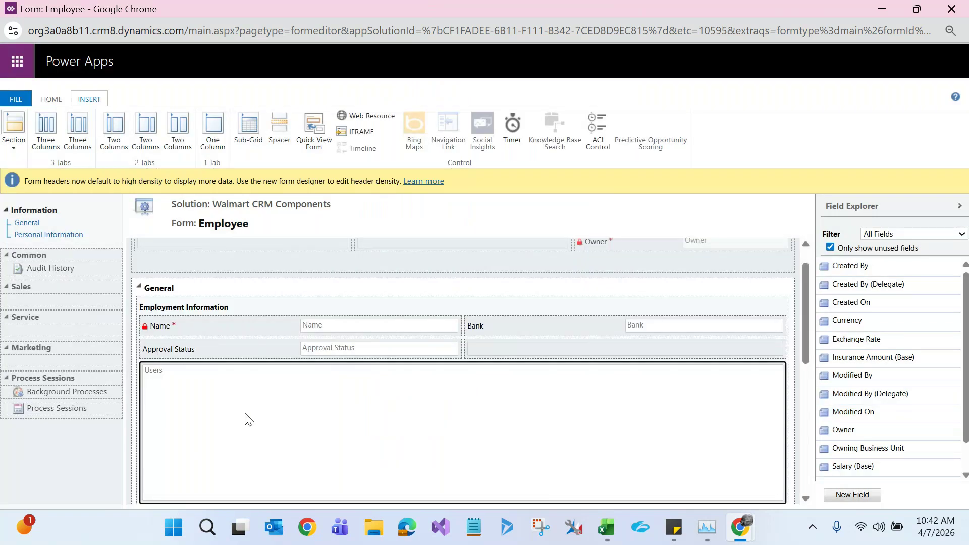
Save and publish the Employee form
left_click(51, 98)
left_click(20, 126)
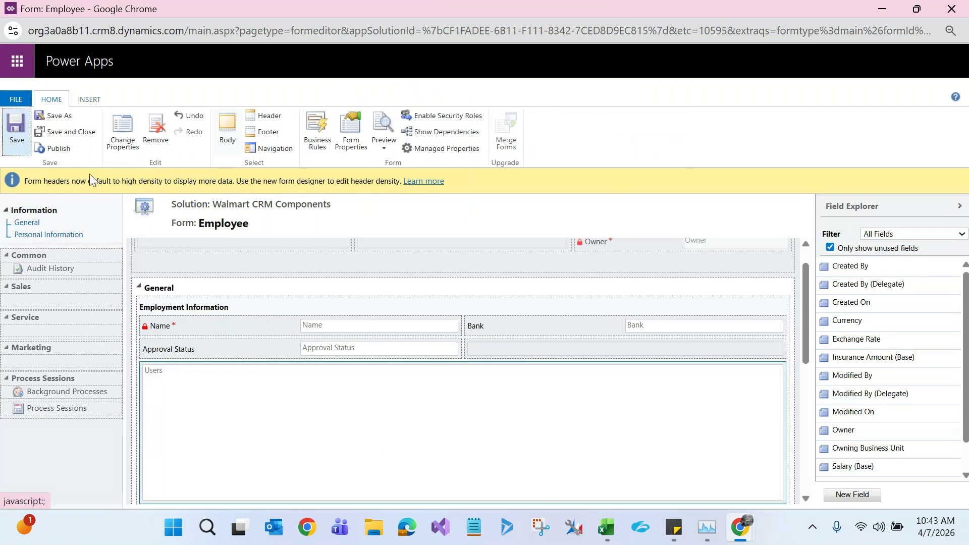
left_click(58, 149)
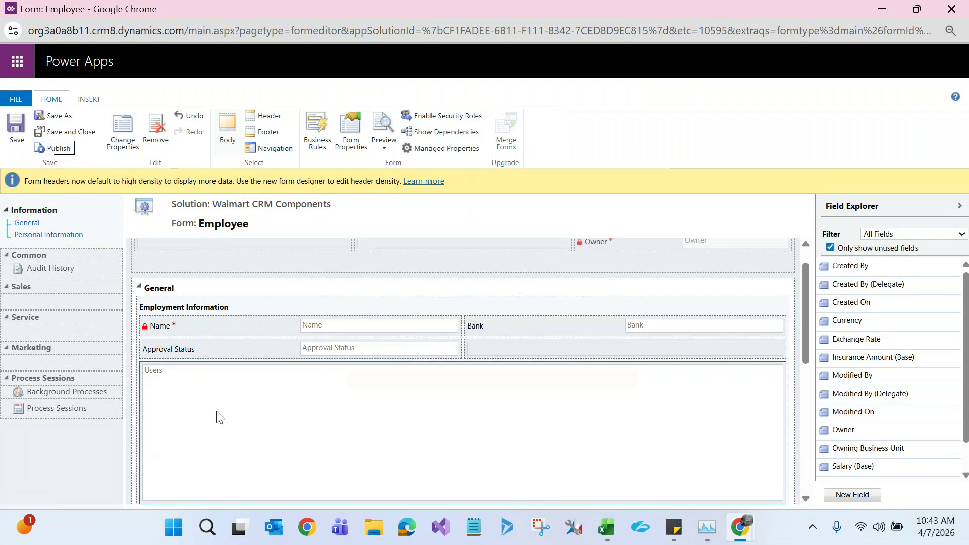
Return to the Sales Trail app, reload it, and open the first record in the Active Employees list
left_click(893, 7)
left_click(262, 12)
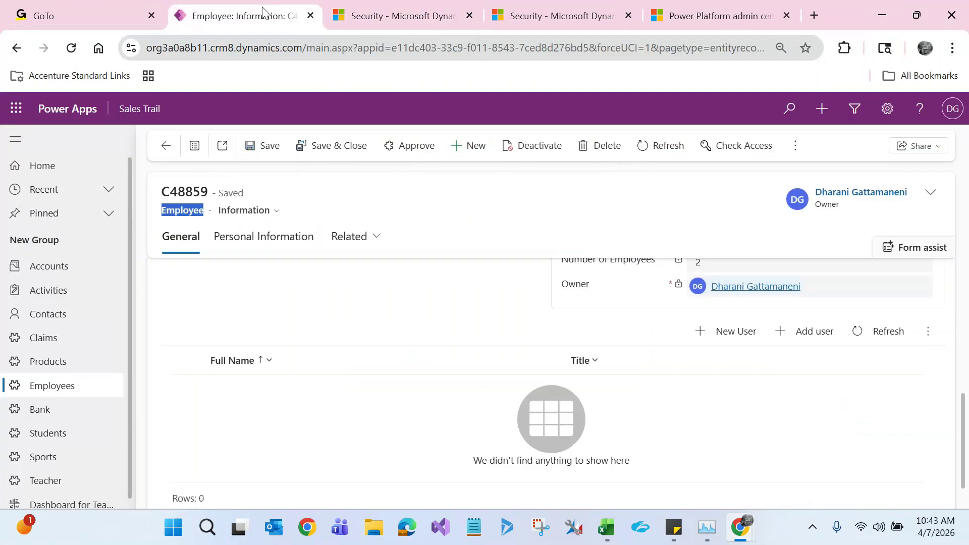
key("F5")
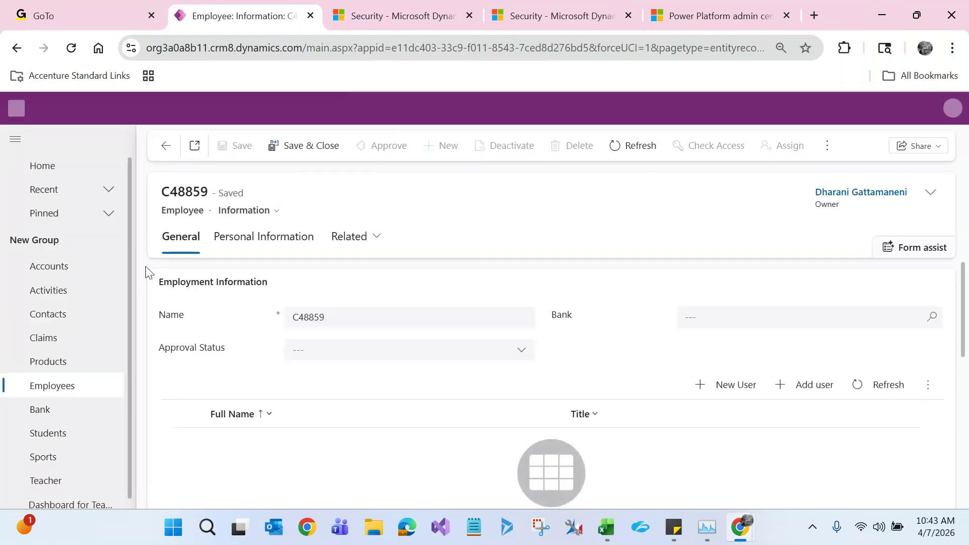
left_click(75, 387)
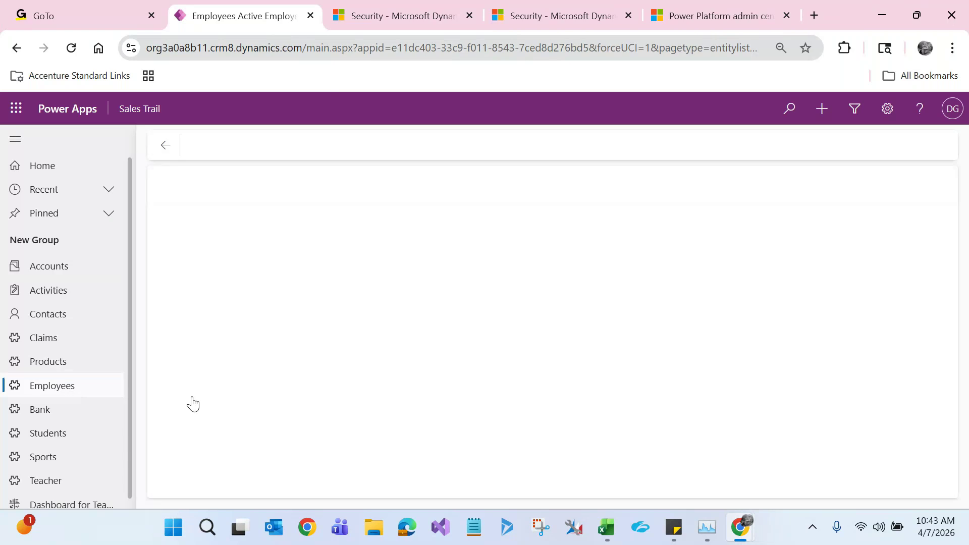
left_click(222, 255)
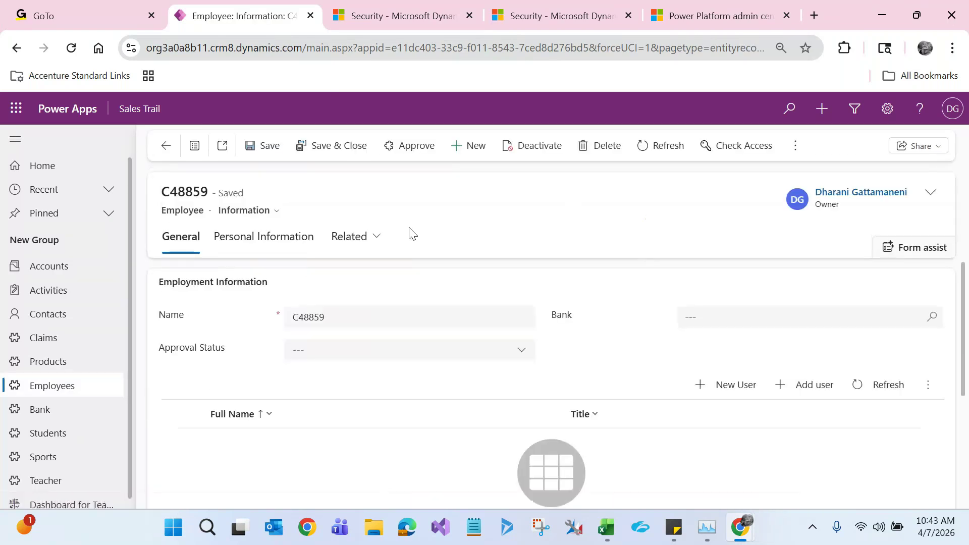
Examine the table name and owner in the employee record's header
double_click(189, 210)
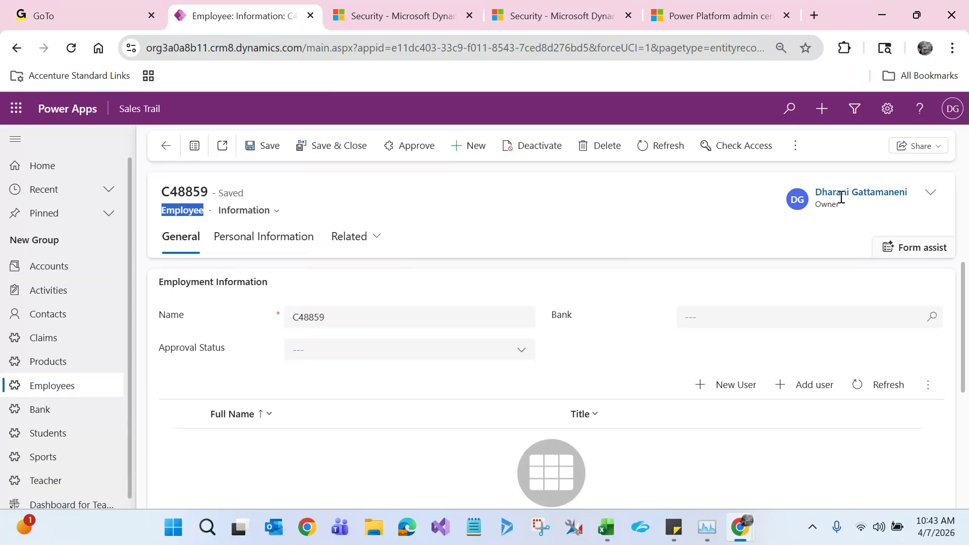
left_click(829, 204)
double_click(829, 205)
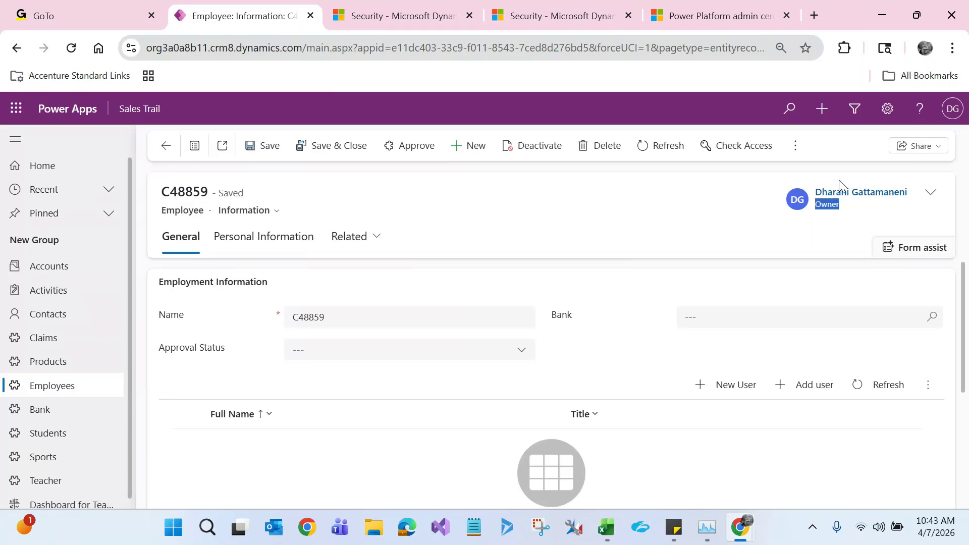
left_click(603, 237)
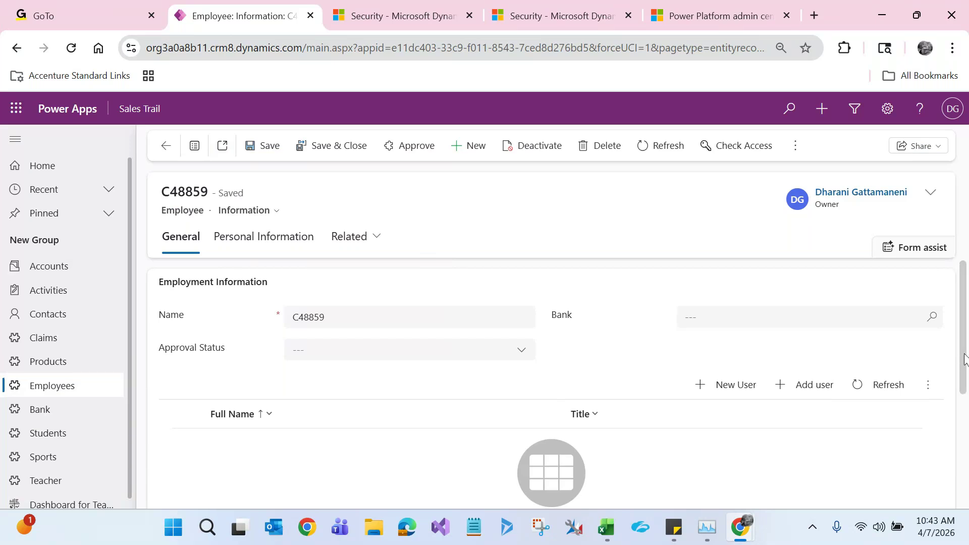
Search the record's add-user lookup for a user by partial name, then clear the search
left_click_drag(965, 358, 965, 396)
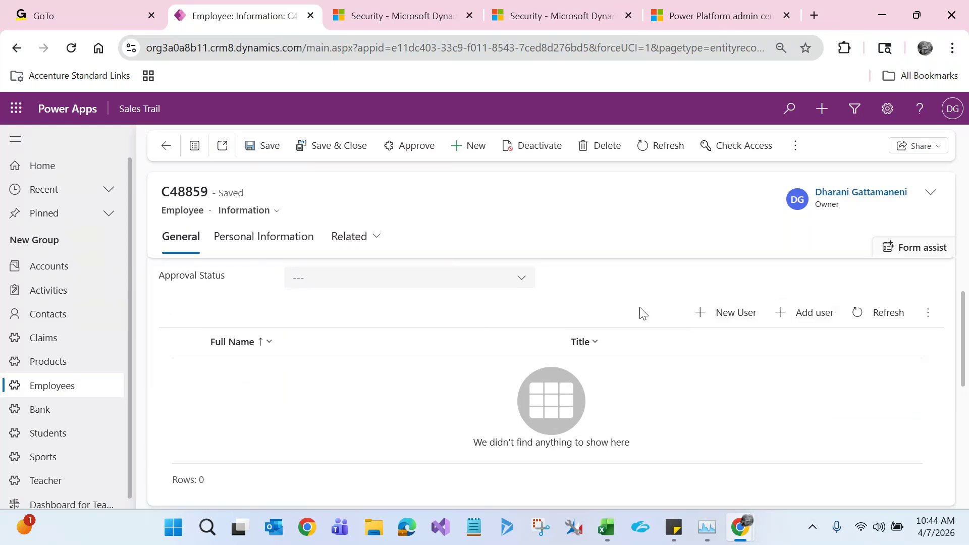
left_click(795, 319)
type("shan")
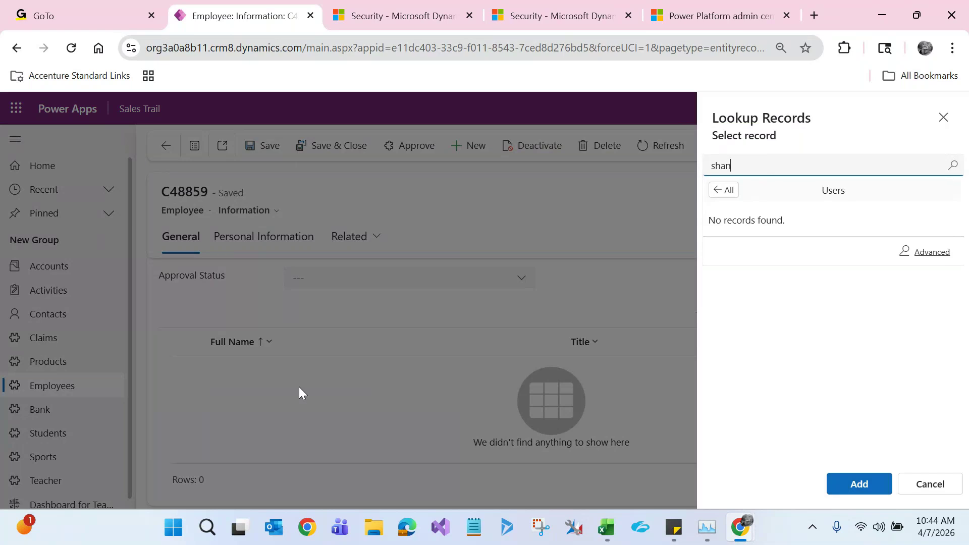
key("BackSpace")
key("BackSpace")
key("BackSpace")
key("BackSpace")
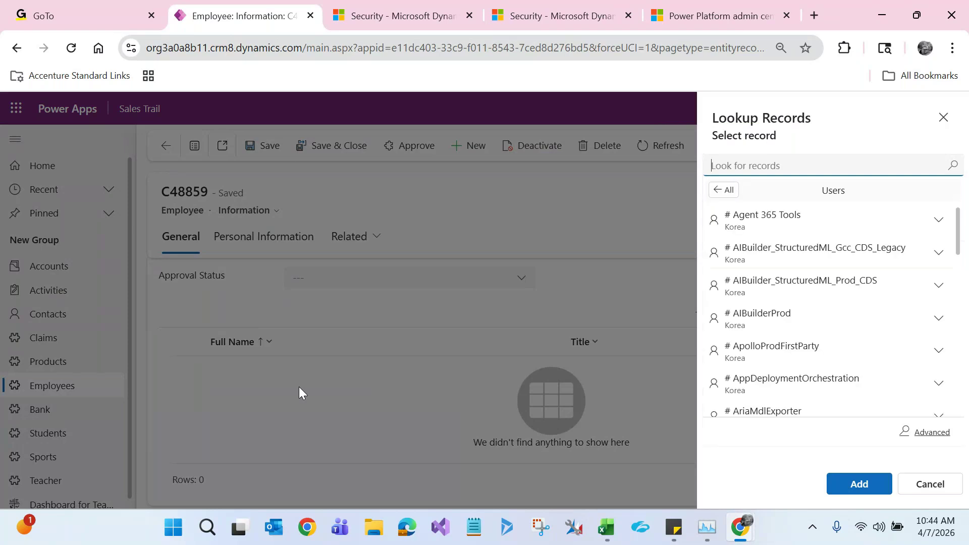
Try to add the # CDSFileStorage user to the employee record's access team
left_click(956, 244)
left_click_drag(957, 244, 957, 323)
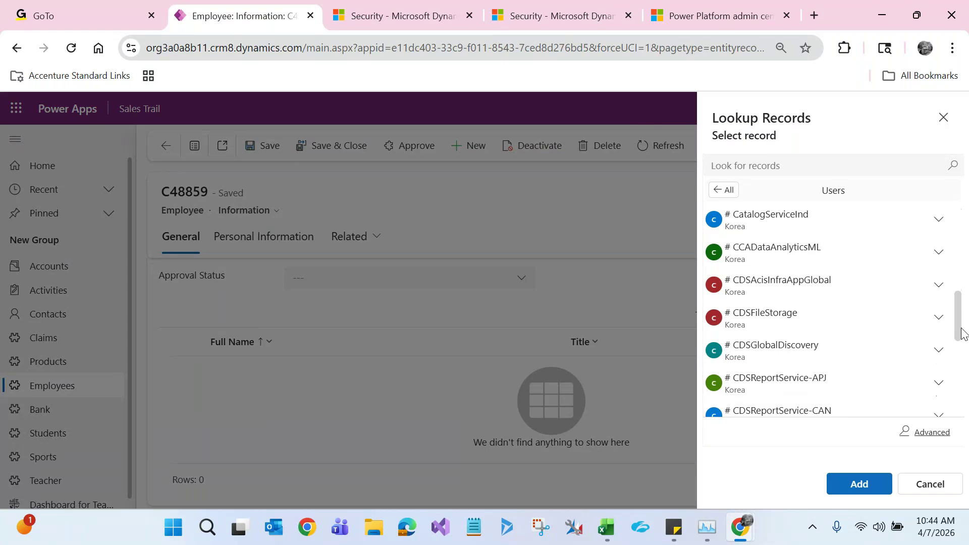
left_click(851, 328)
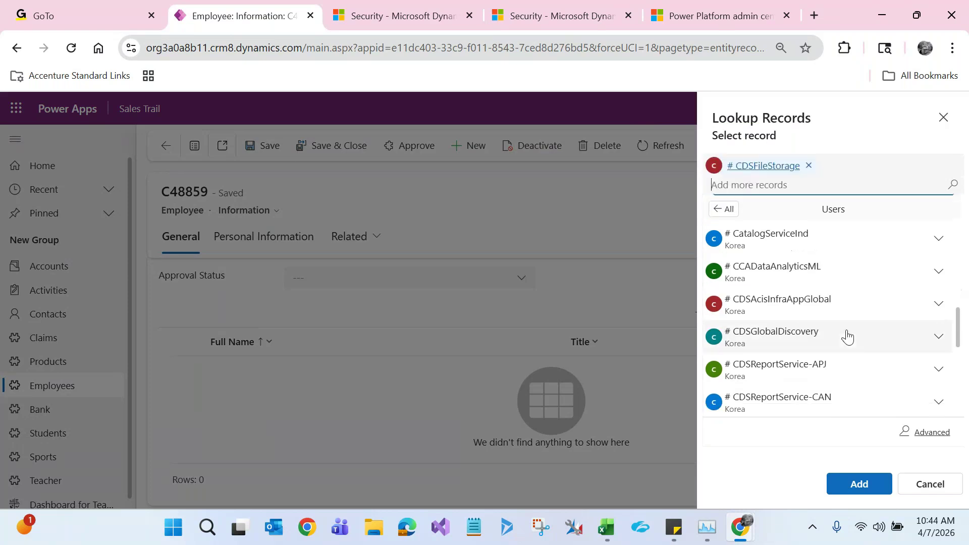
left_click(859, 493)
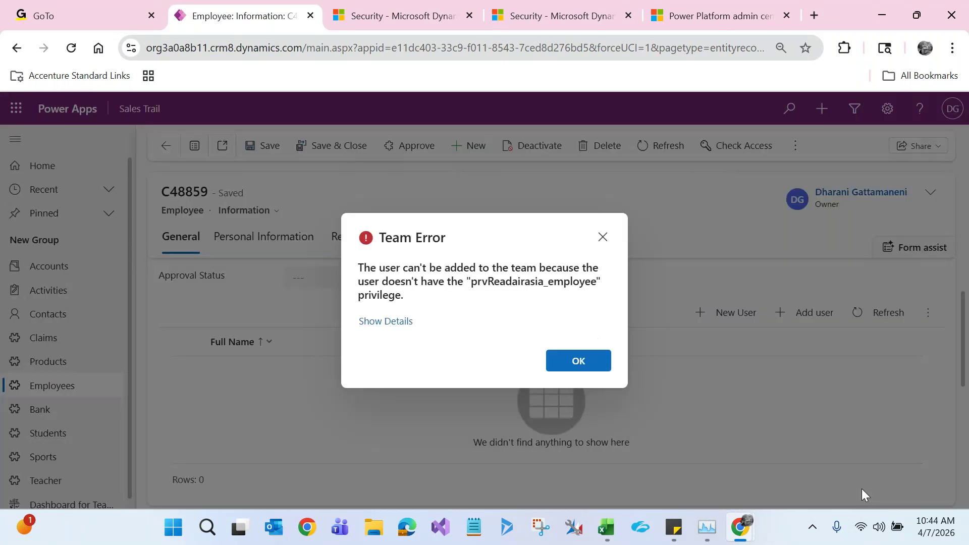
left_click(604, 367)
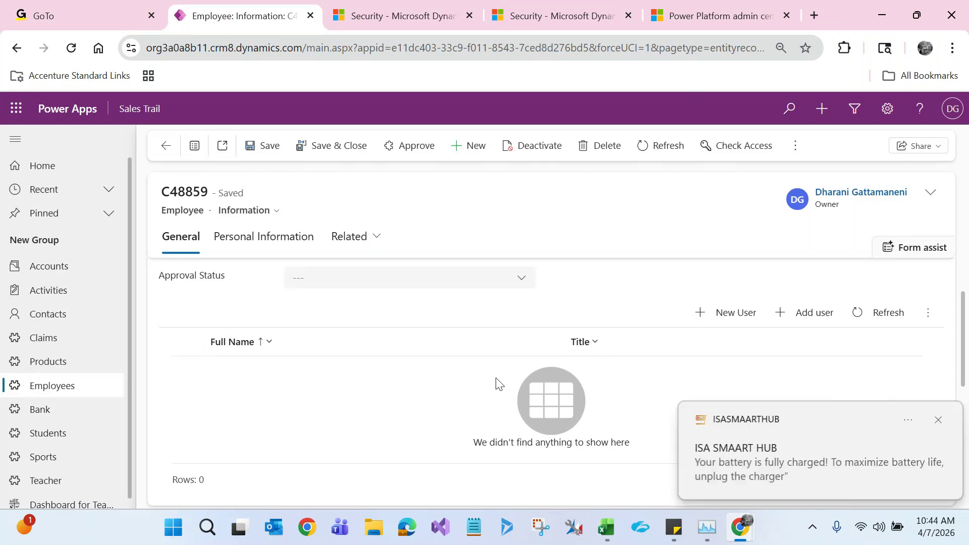
Open the second record in the Active Employees list, view its add-user lookup, and cancel it
left_click(937, 420)
left_click(77, 385)
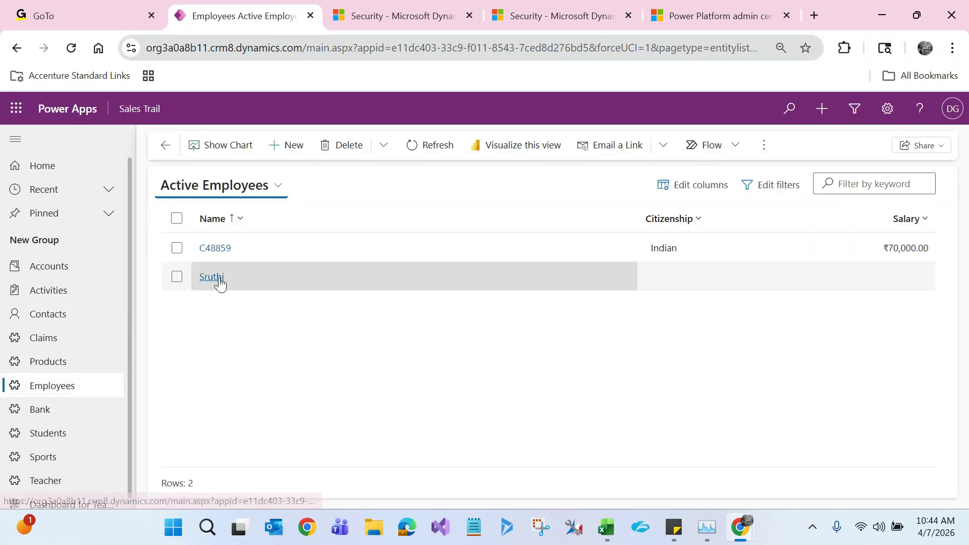
left_click(219, 279)
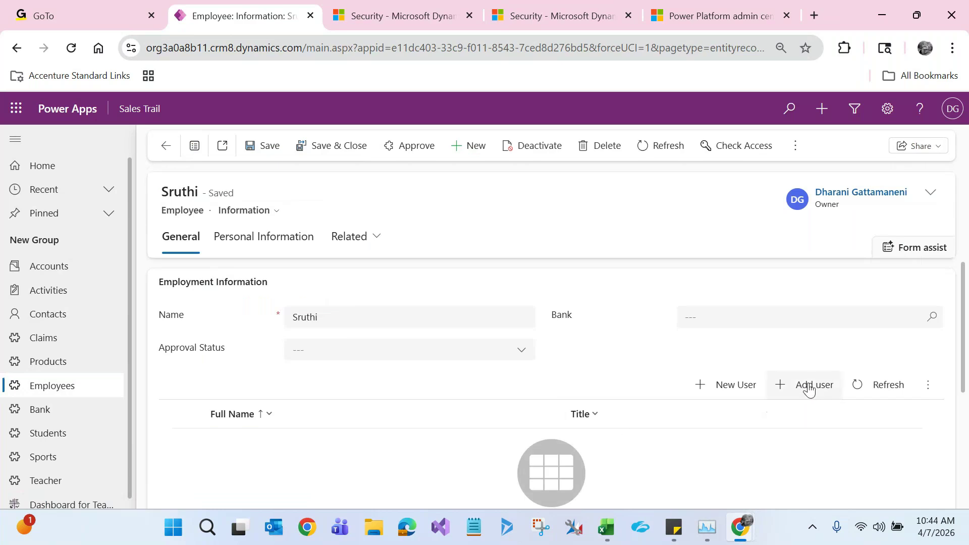
left_click(810, 390)
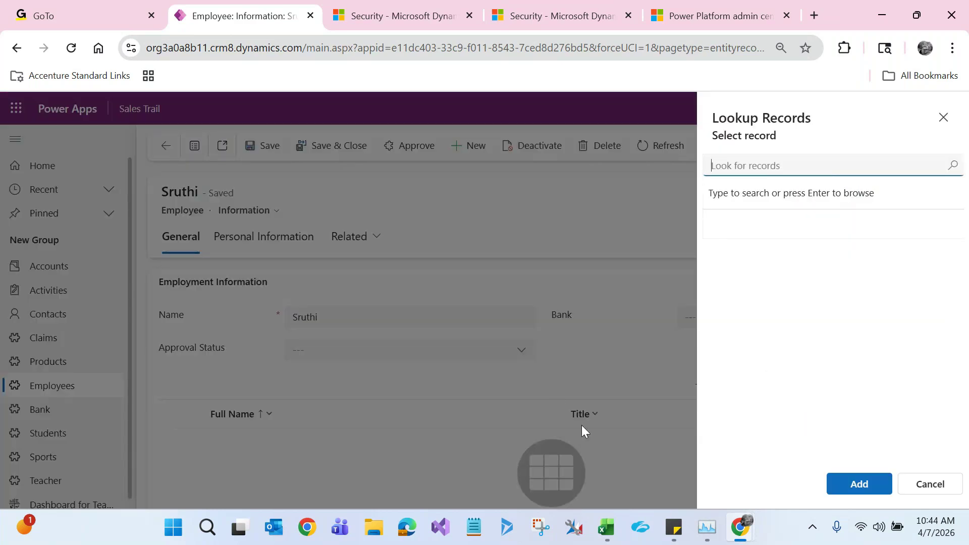
left_click(919, 483)
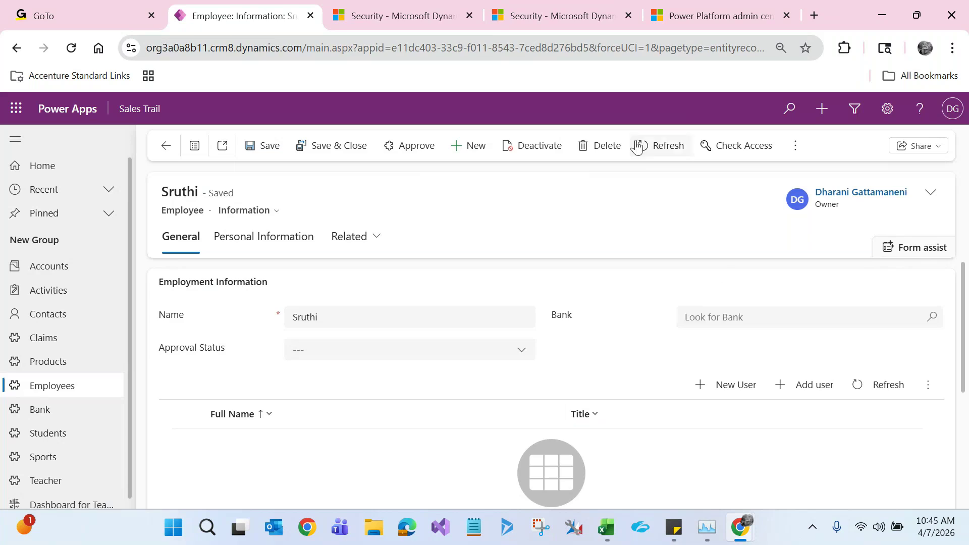
Review the access rights of the Employee Access Team Template in the security settings, then close the template
left_click(395, 5)
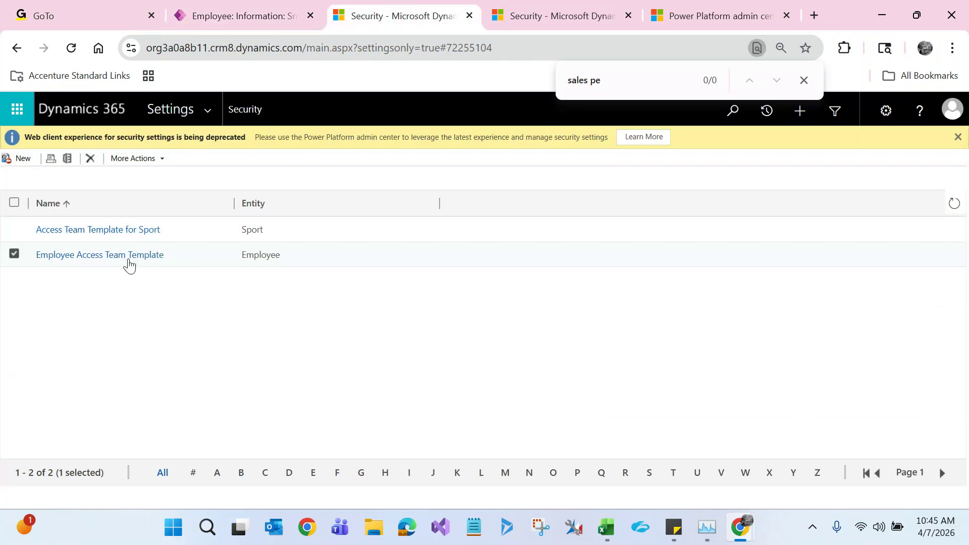
left_click(129, 258)
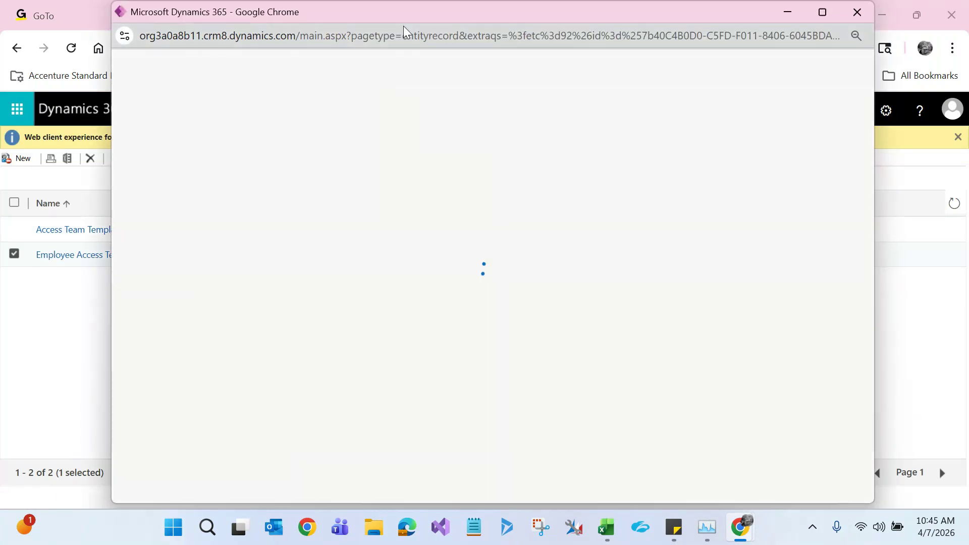
double_click(401, 17)
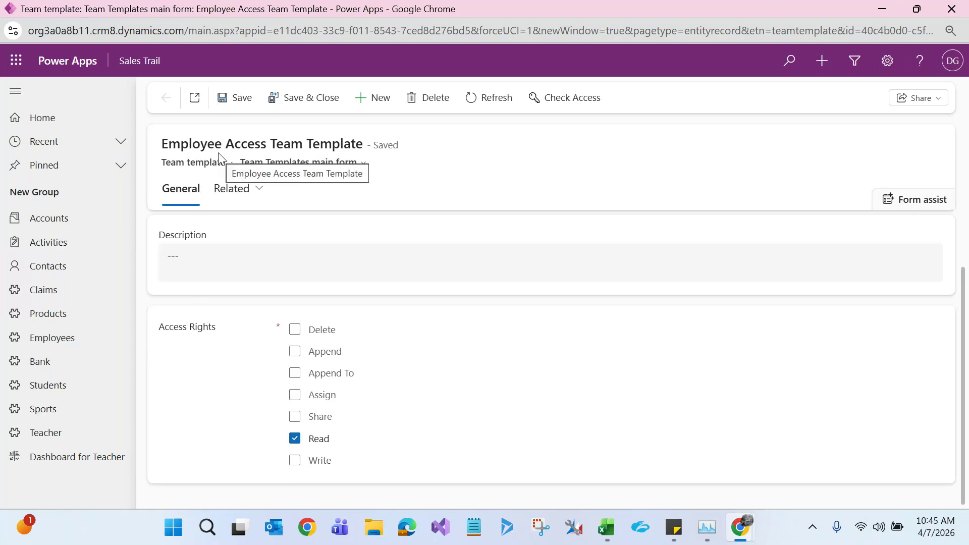
left_click(951, 9)
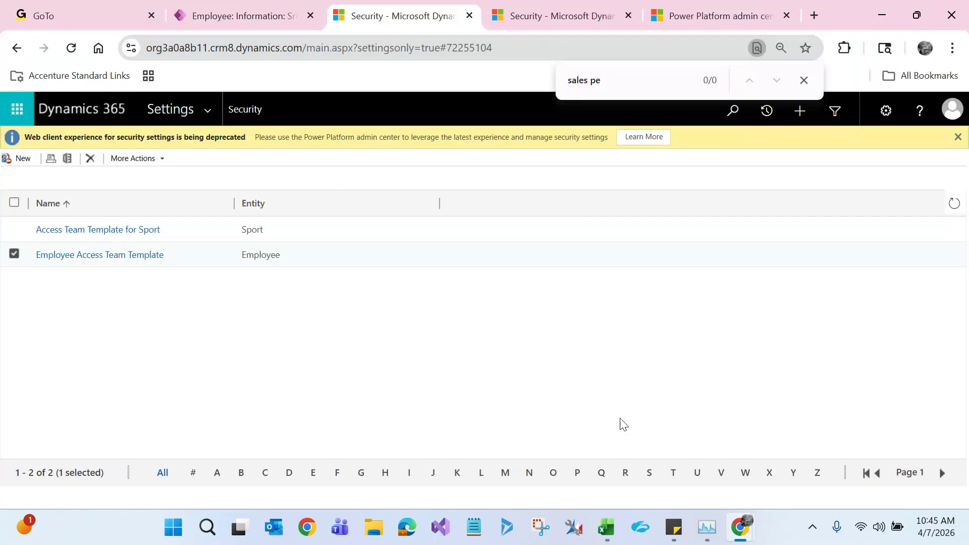
Switch to the Plugin Stages workbook in Excel and review the Access Teams and Field Security Profile headings on Sheet2
left_click(609, 530)
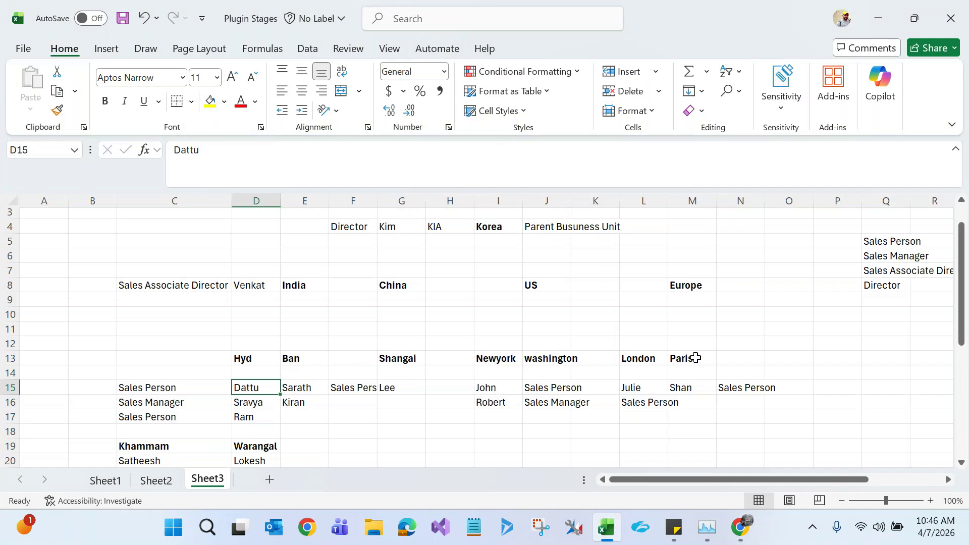
left_click(156, 480)
left_click(751, 303)
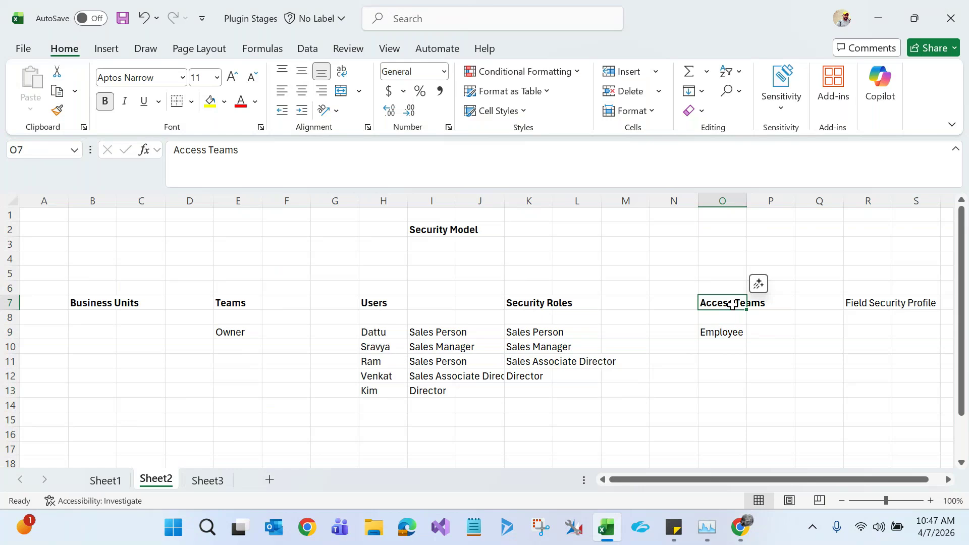
left_click(857, 304)
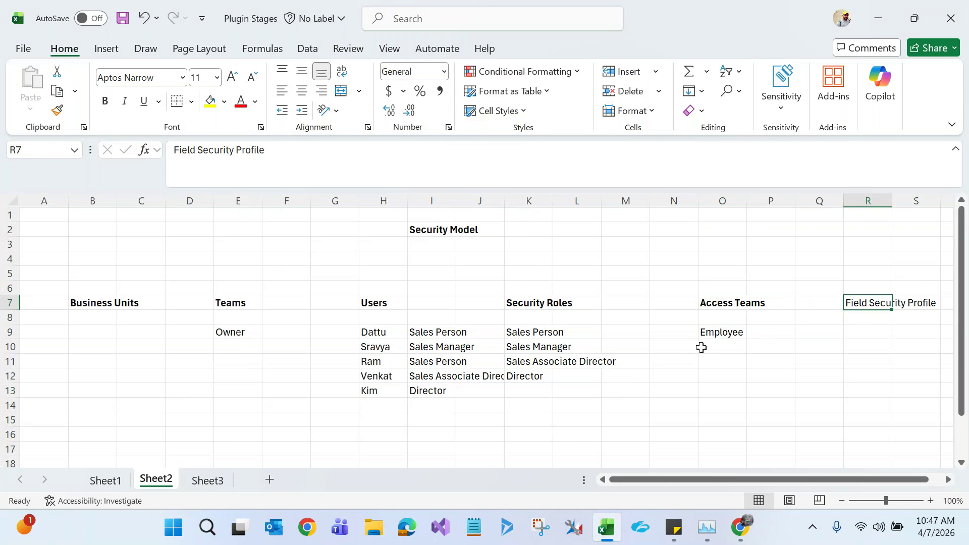
Switch to the Sales Trail app, open the HCL account, and compare its Annual Revenue field with the Field Security Profile heading in Excel
left_click(742, 377)
left_click(869, 302)
mouse_move(744, 538)
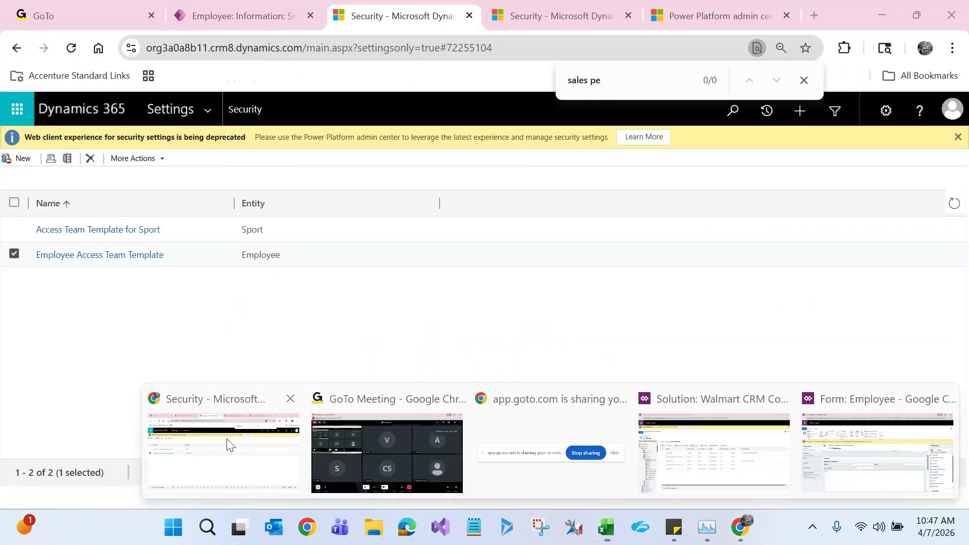
left_click(227, 444)
left_click(237, 16)
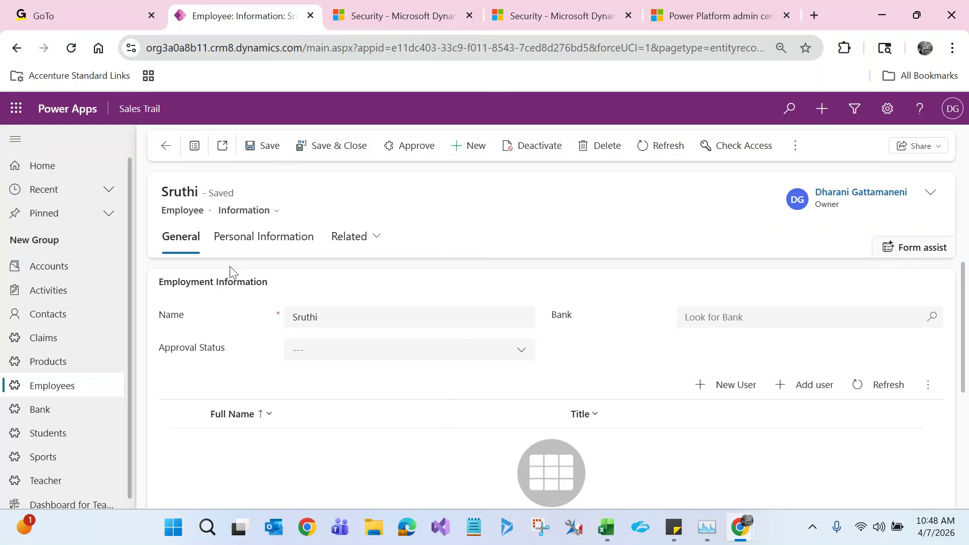
left_click(113, 268)
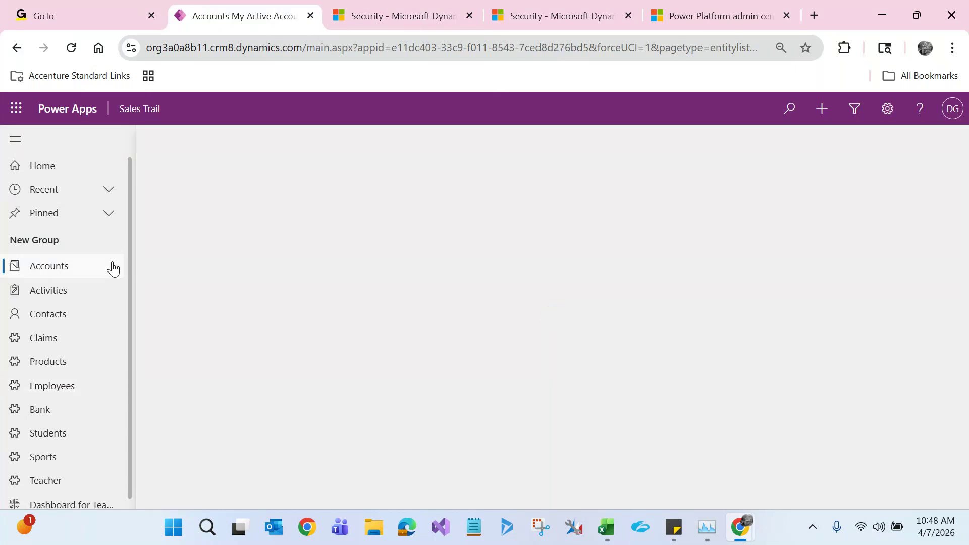
left_click(205, 281)
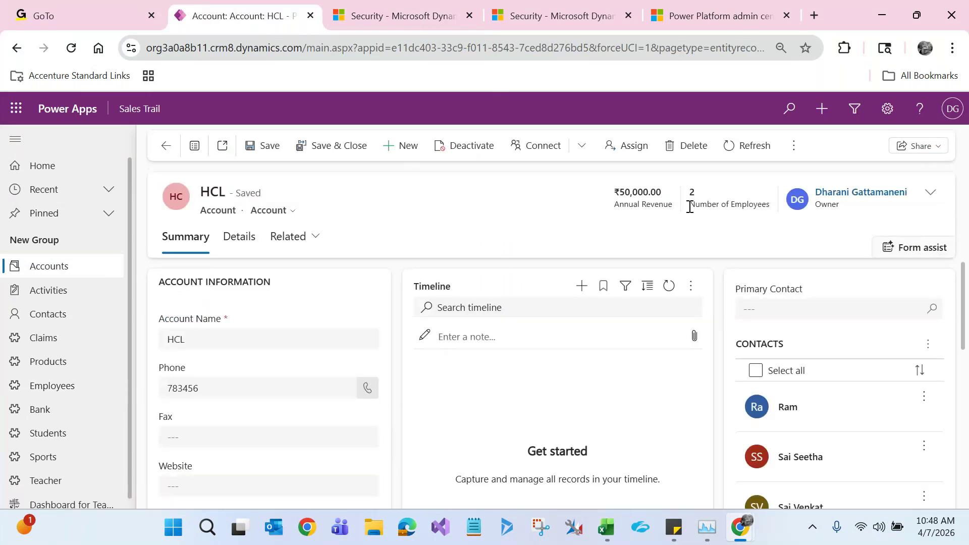
left_click_drag(675, 207, 614, 212)
left_click(605, 539)
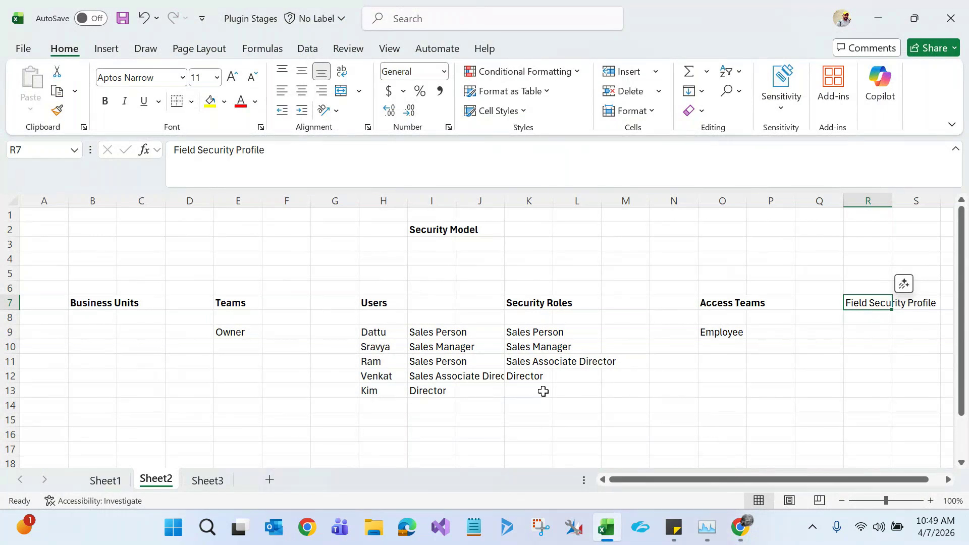
key("alt+Tab")
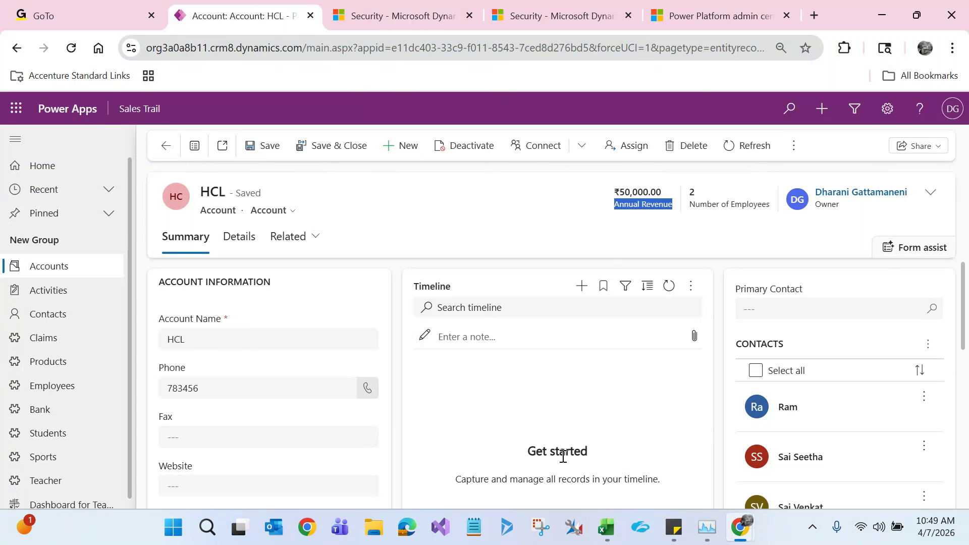
left_click(626, 538)
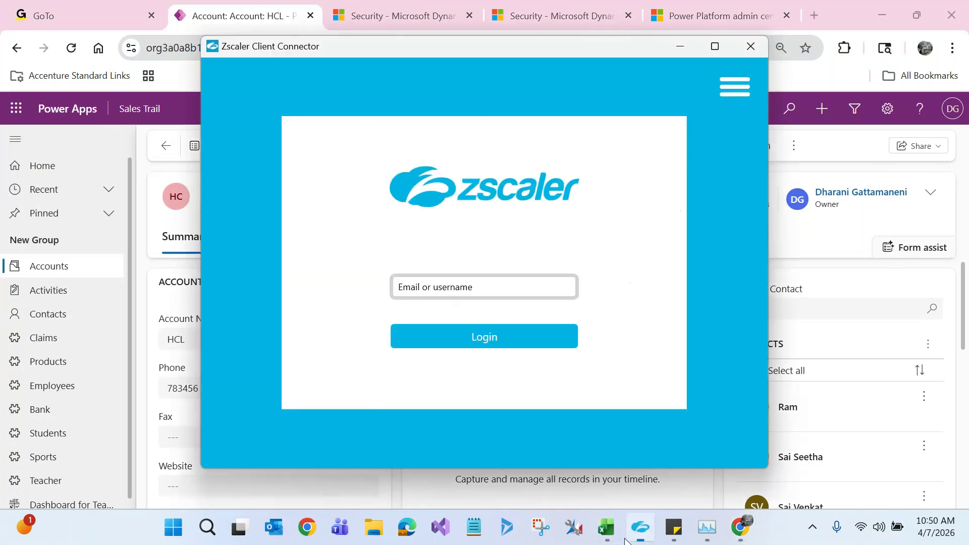
left_click(749, 48)
mouse_move(607, 541)
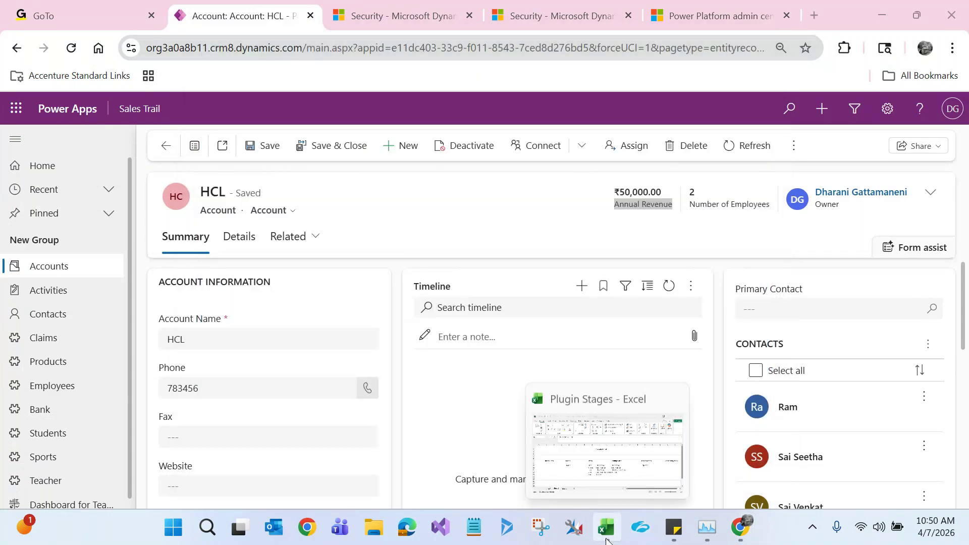
left_click(546, 187)
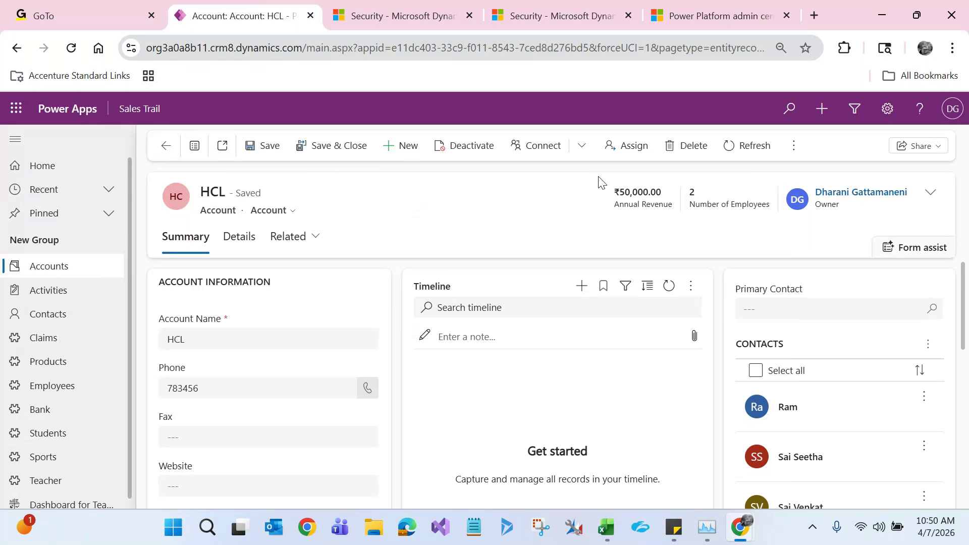
Highlight the HCL account's Annual Revenue label and entity name, and revisit the Field Security Profile heading in the Excel workbook
double_click(658, 207)
mouse_move(607, 510)
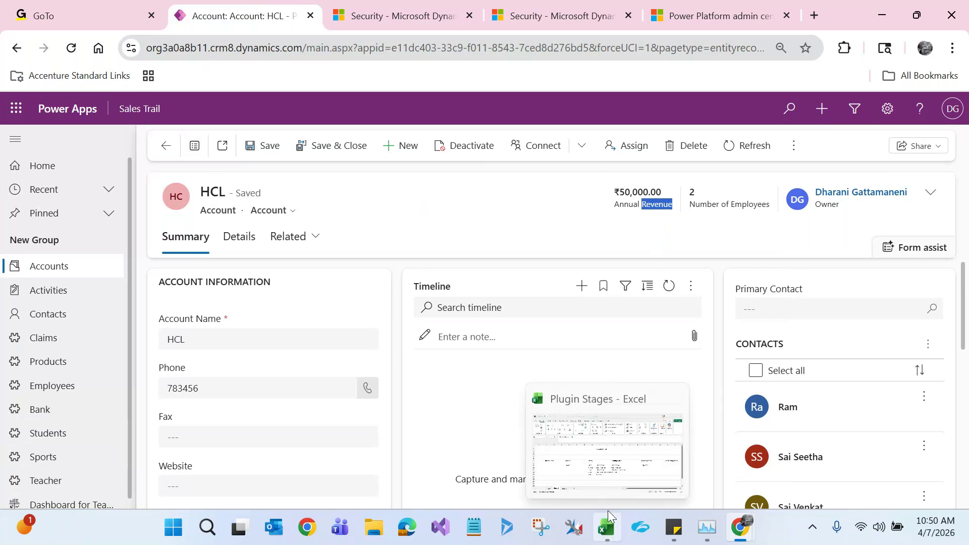
left_click(608, 510)
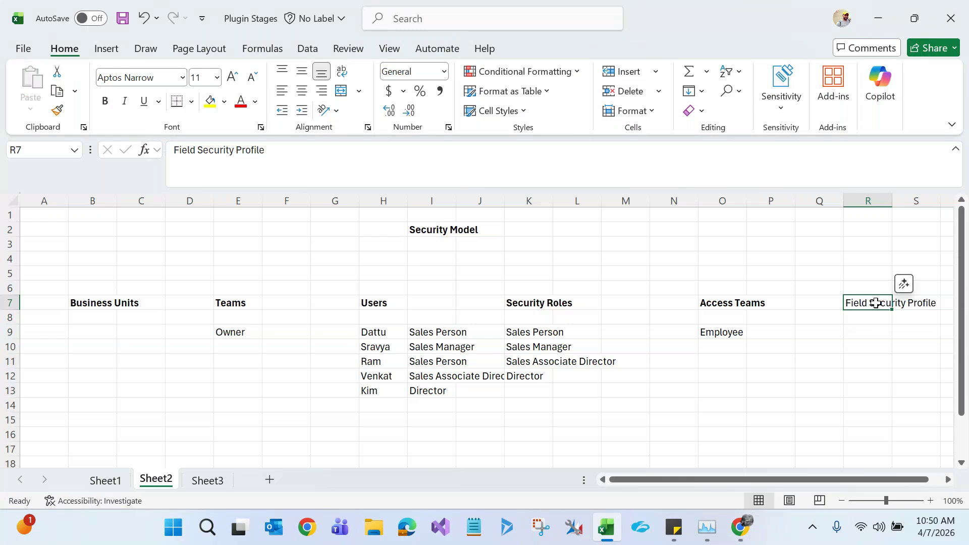
left_click(879, 20)
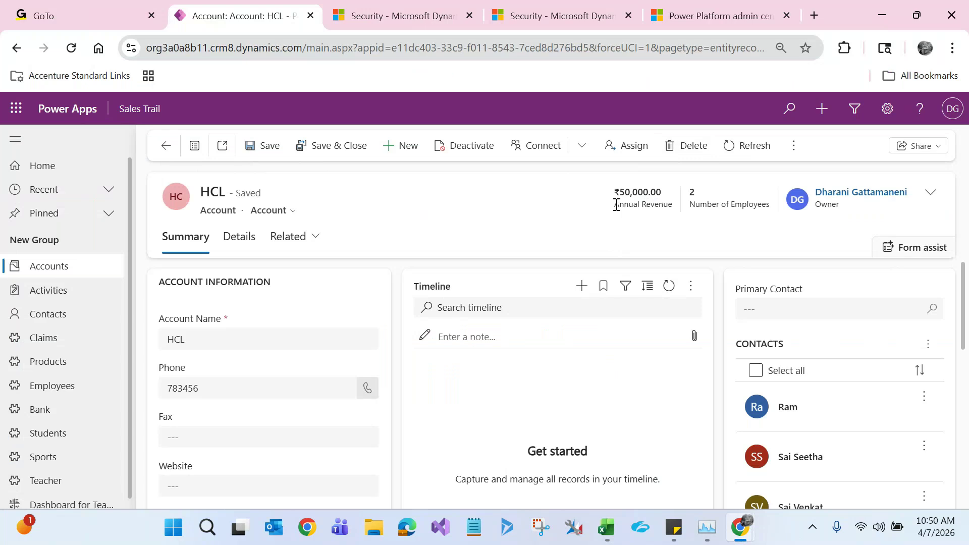
left_click_drag(616, 205, 678, 209)
double_click(218, 211)
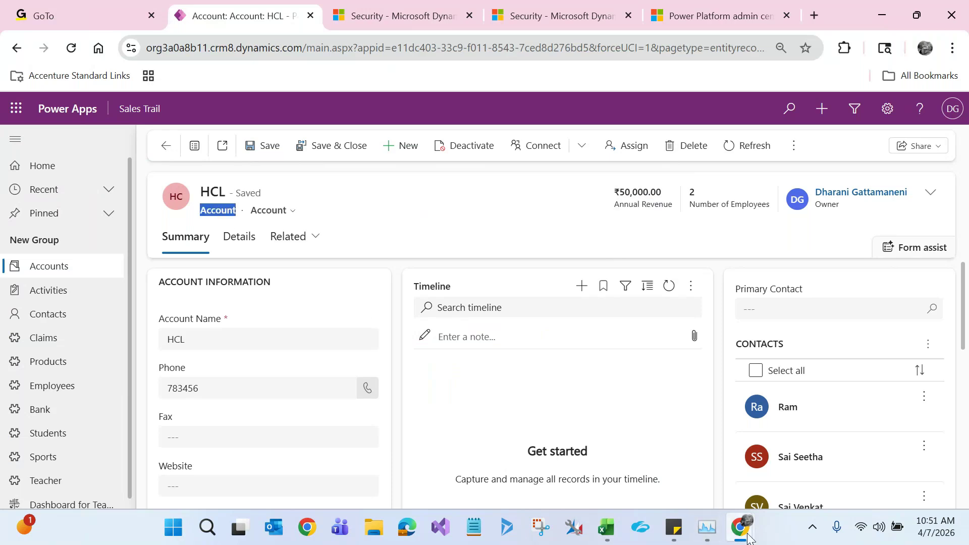
Switch to the Walmart CRM Components solution and list the Account entity's fields sorted by display name
mouse_move(747, 538)
left_click(721, 471)
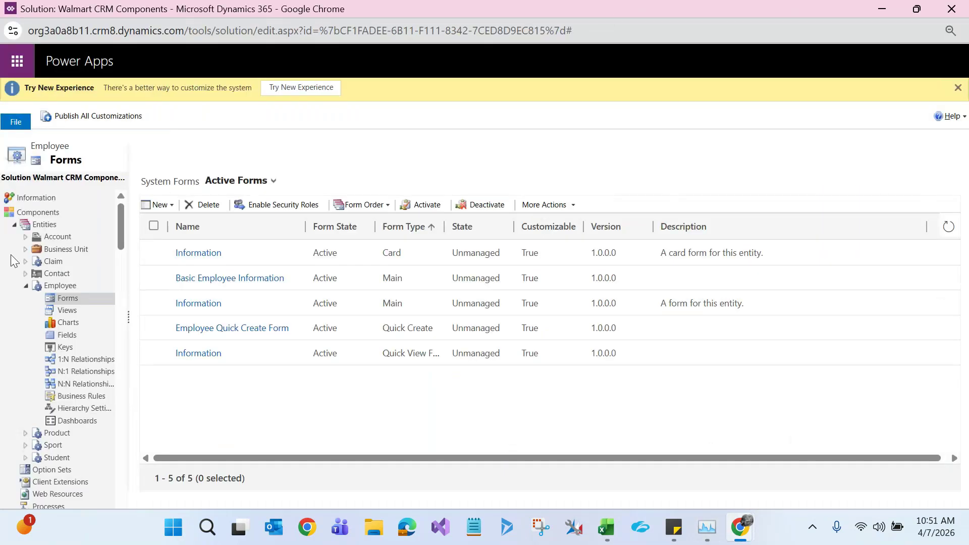
left_click(26, 237)
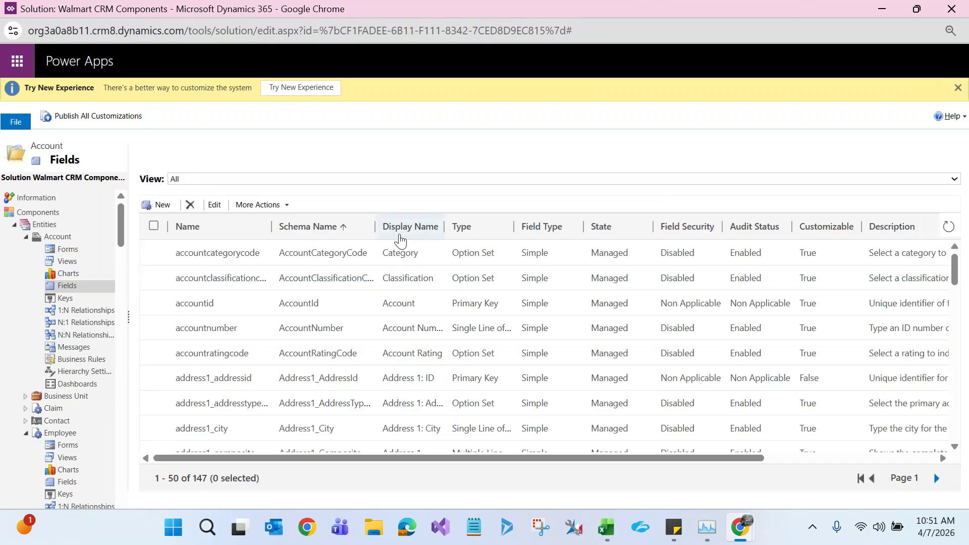
left_click(405, 227)
Find "annual" on the second page of the Account fields and open the Annual Revenue field definition in a maximized window
key("ctrl+f")
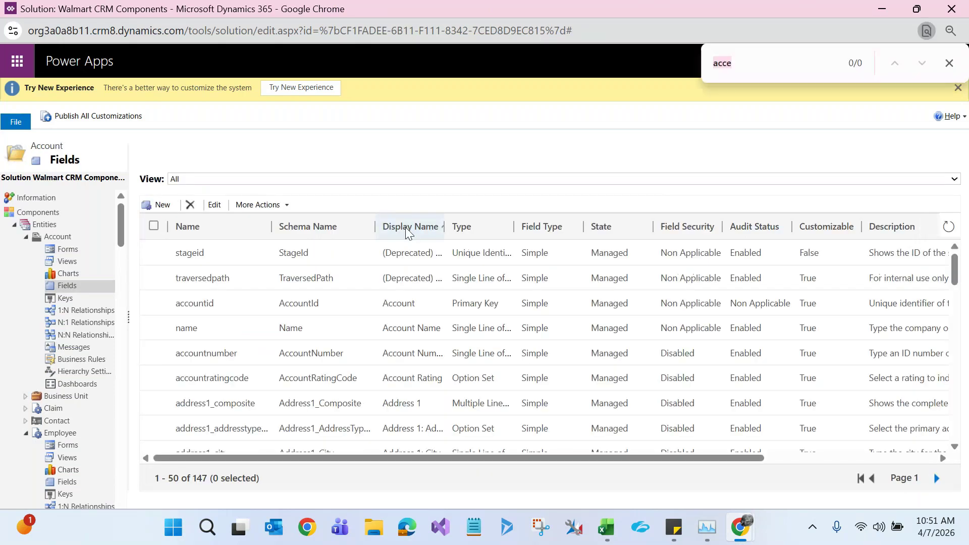
type("annual")
left_click(936, 479)
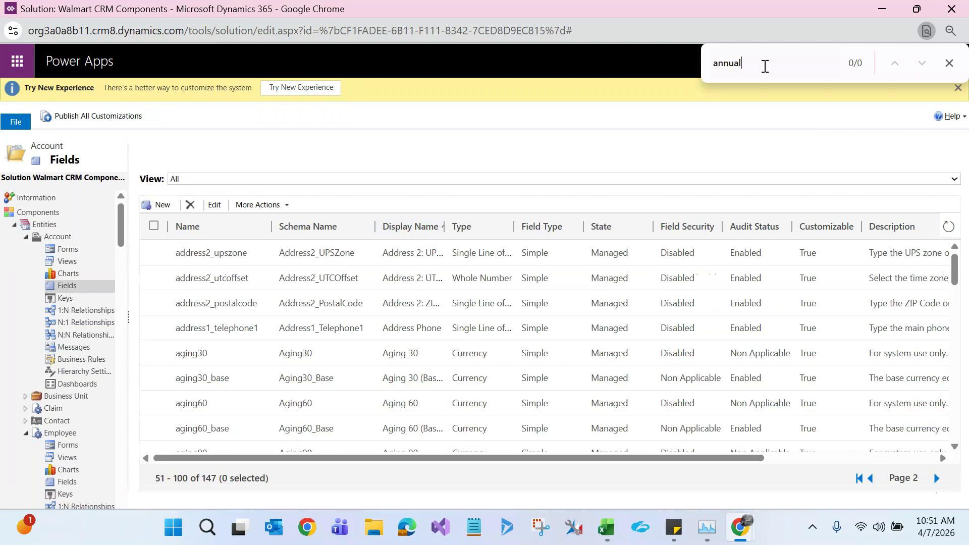
key("Return")
left_click(311, 346)
double_click(205, 349)
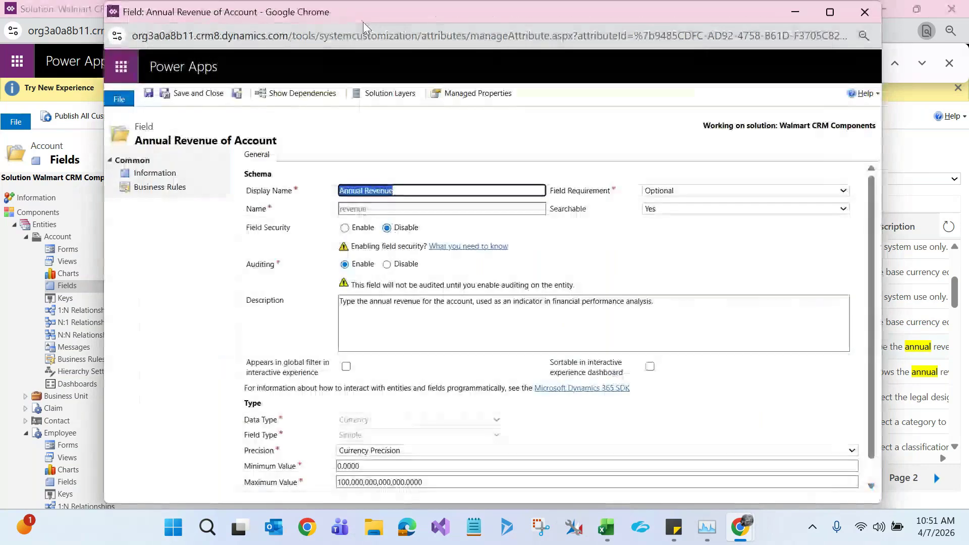
double_click(364, 13)
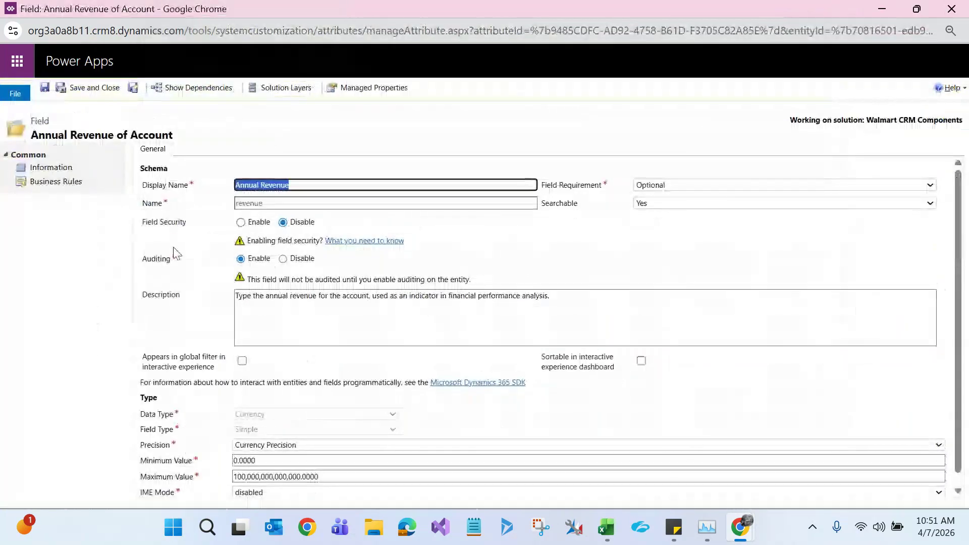
Enable field security for the Account's Annual Revenue field, then save and close the field
left_click_drag(143, 222, 298, 227)
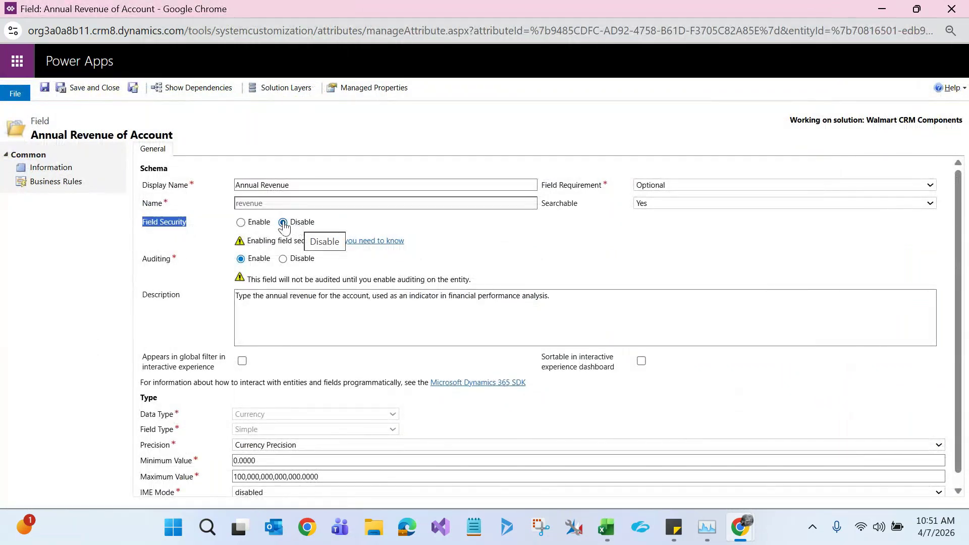
left_click(241, 223)
left_click(96, 89)
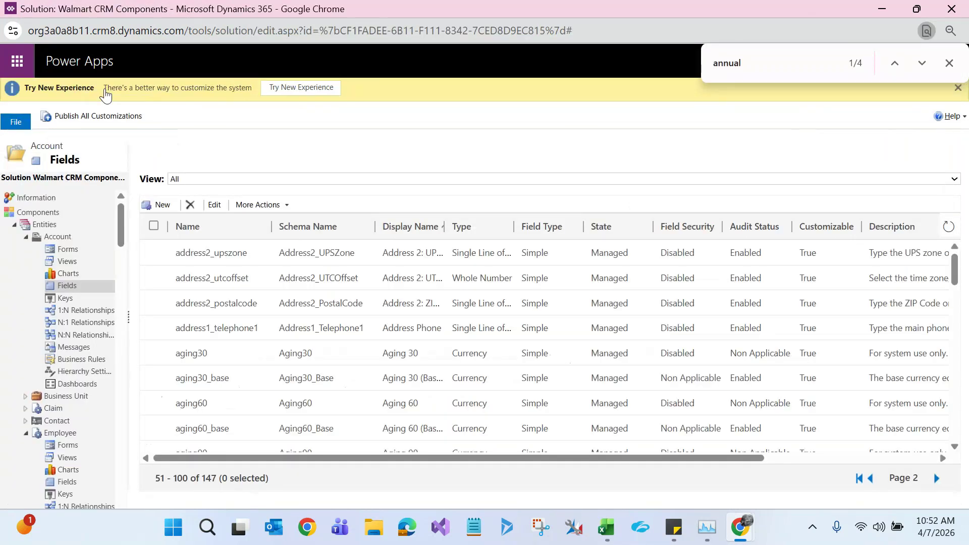
Publish the Account entity's customizations, then close the page search and minimize the solution window
left_click(64, 240)
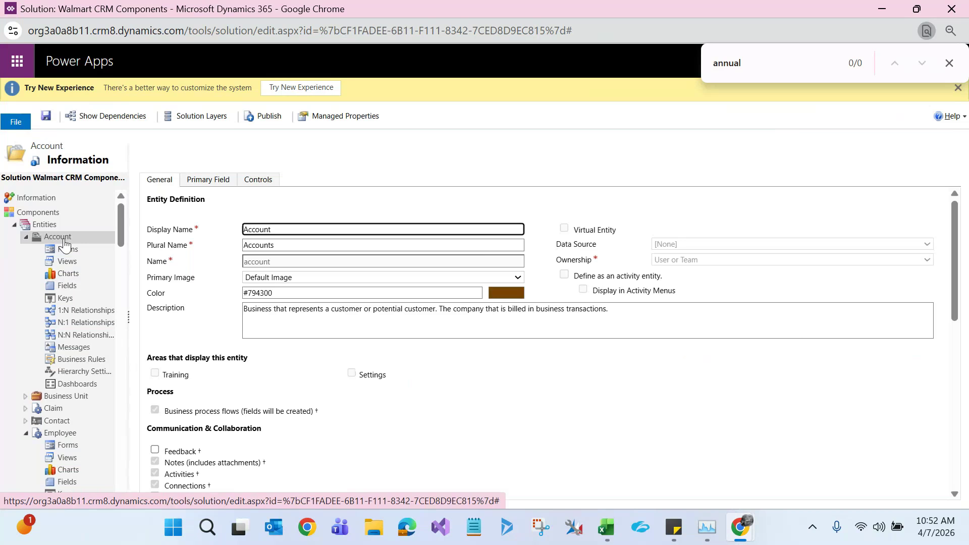
left_click(263, 117)
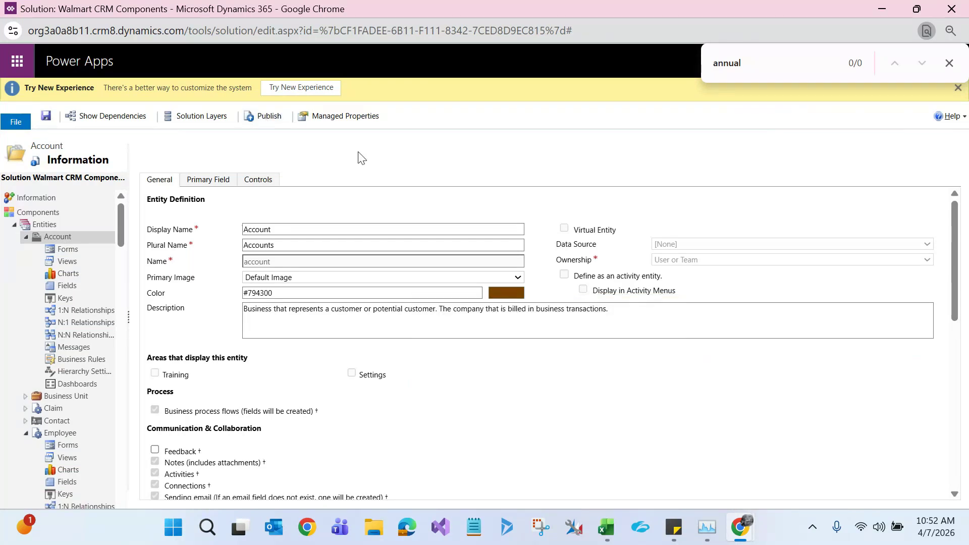
left_click(949, 63)
left_click(892, 12)
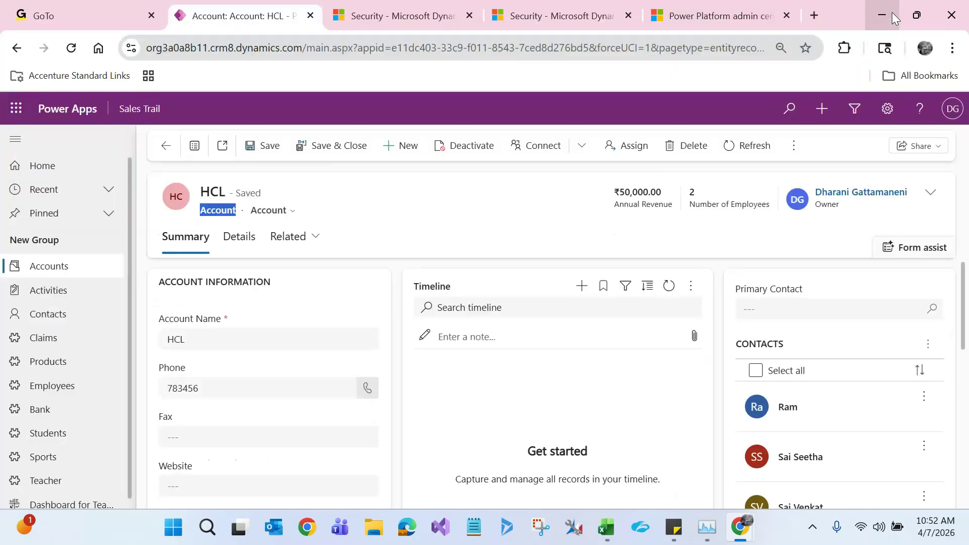
Open the Field Security Profiles list in the Dynamics 365 security settings and close the page search
left_click(455, 7)
left_click(207, 113)
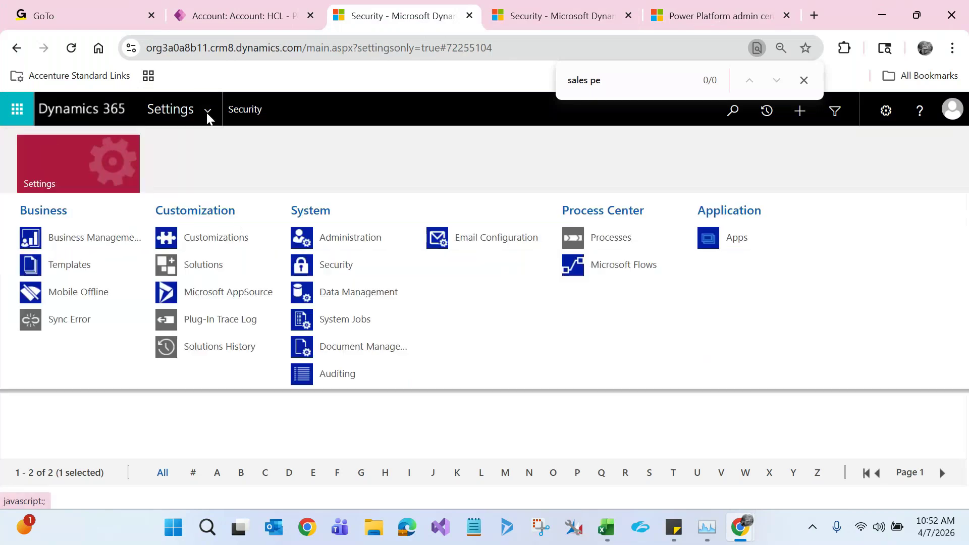
left_click(347, 268)
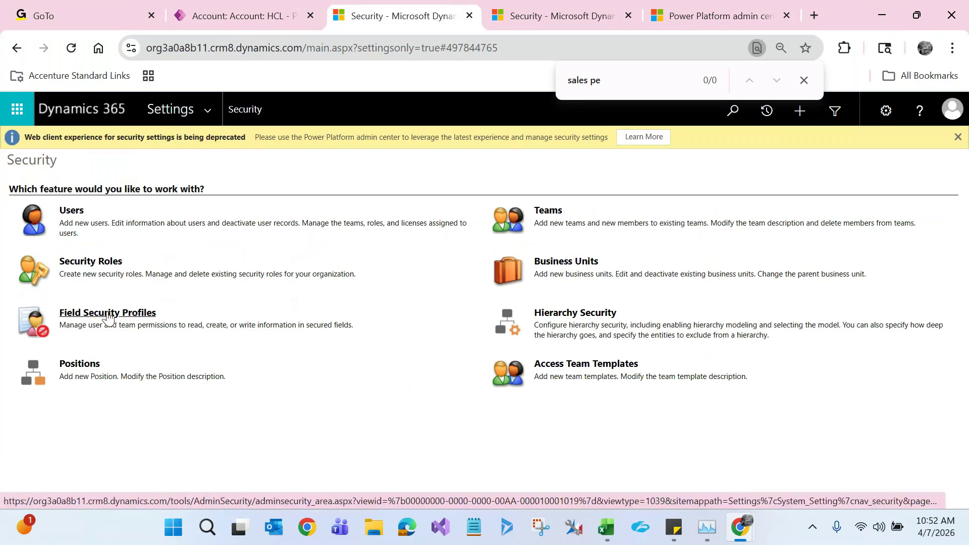
left_click(108, 318)
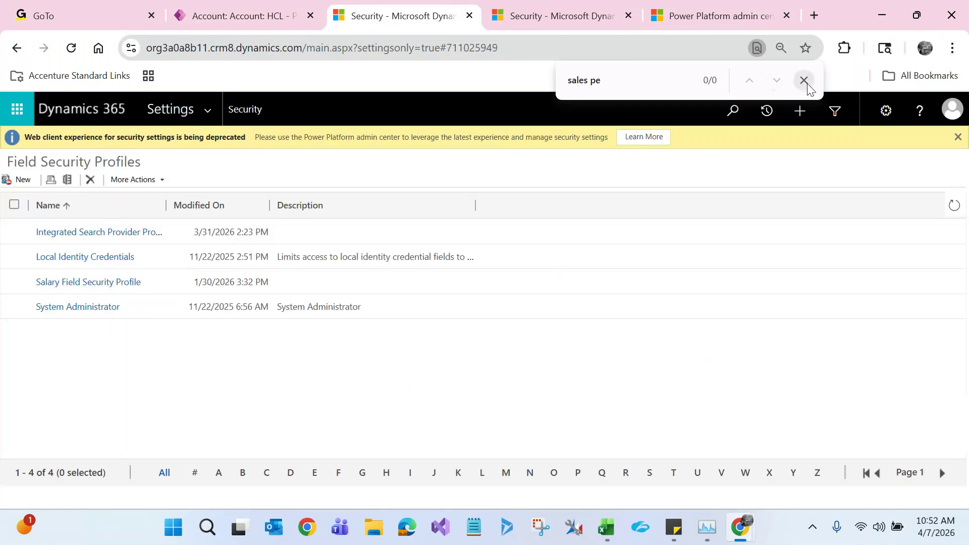
left_click(804, 80)
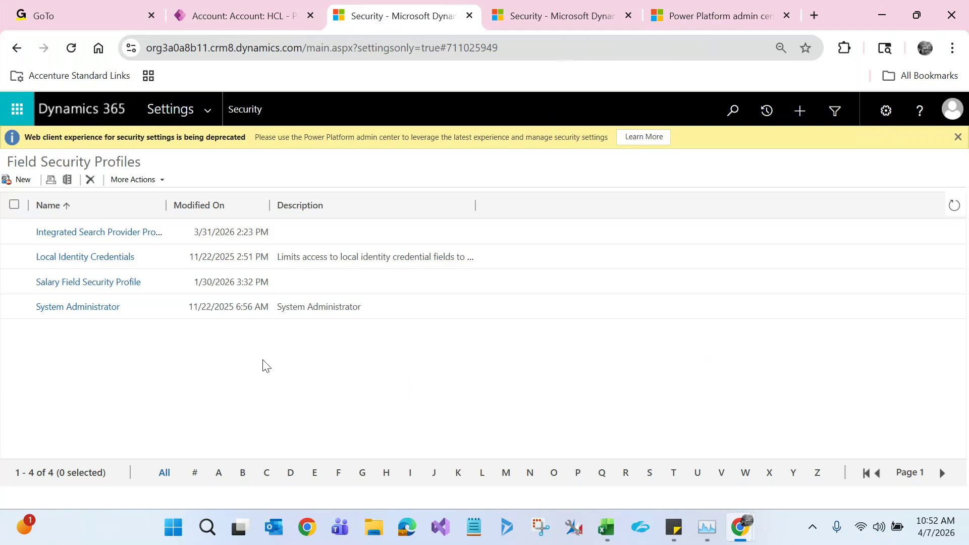
Create and save a field security profile named "Annual Revenue Field Security Profile"
left_click(25, 182)
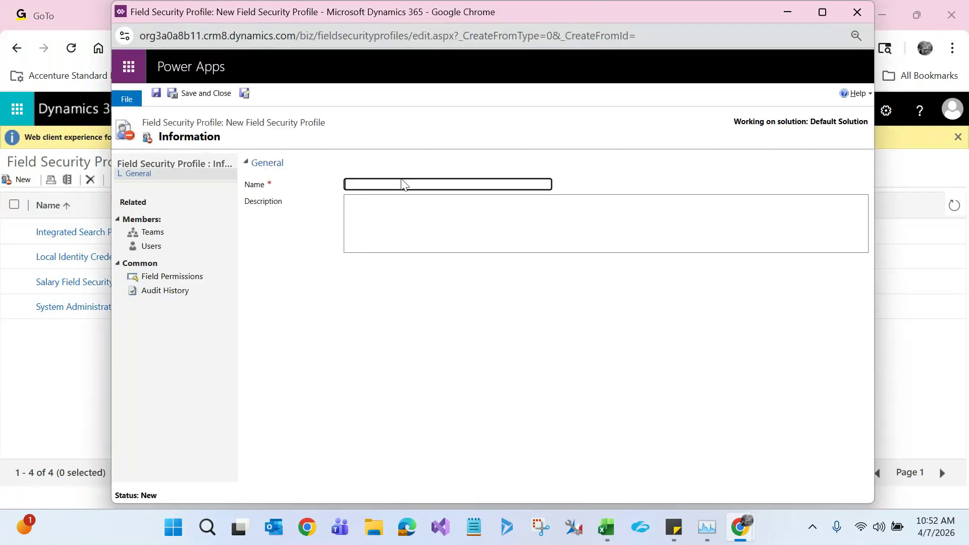
left_click(403, 183)
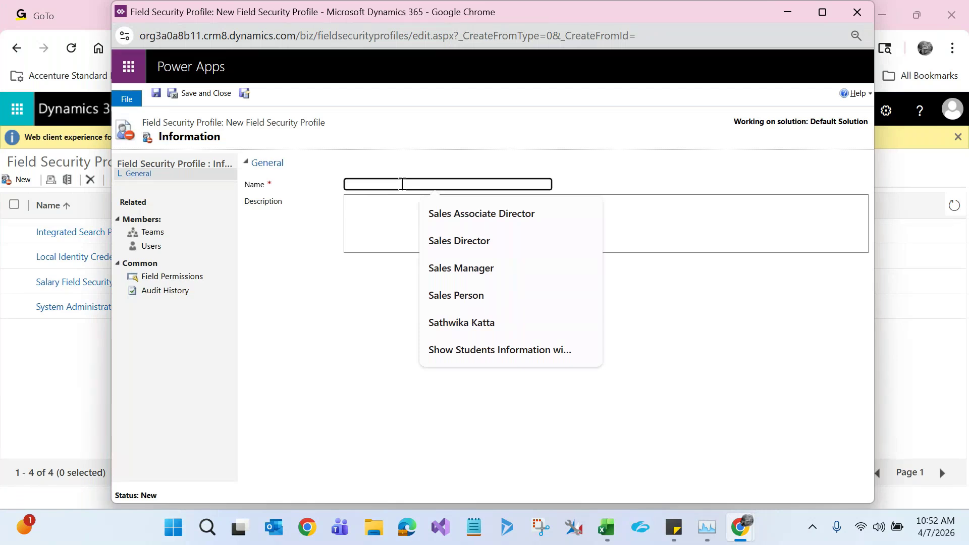
type("Annau")
key("BackSpace")
key("BackSpace")
key("BackSpace")
key("BackSpace")
key("BackSpace")
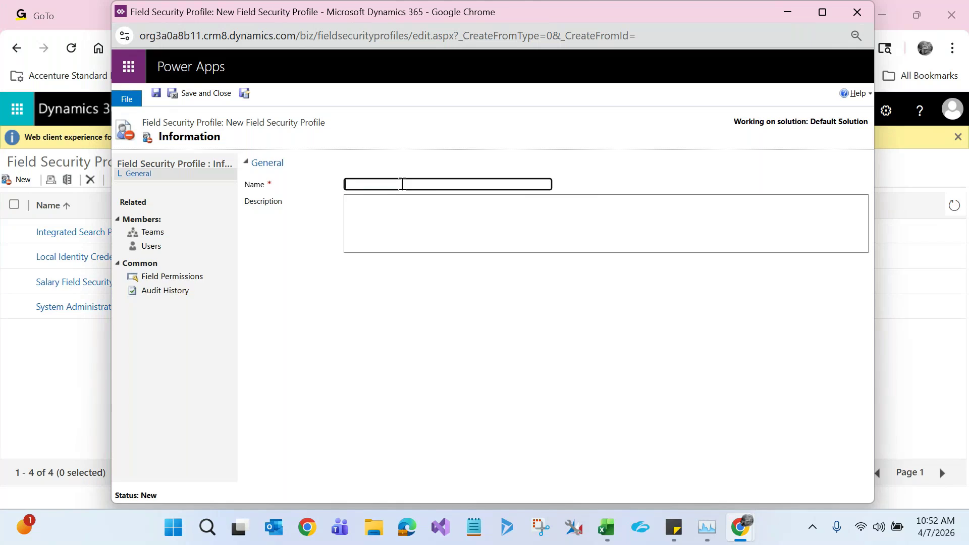
type("A")
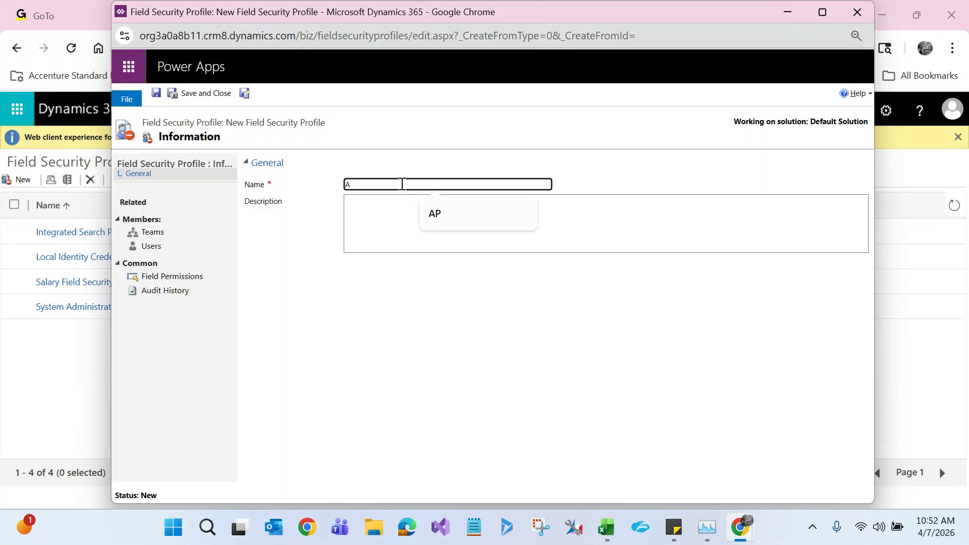
type("nnai")
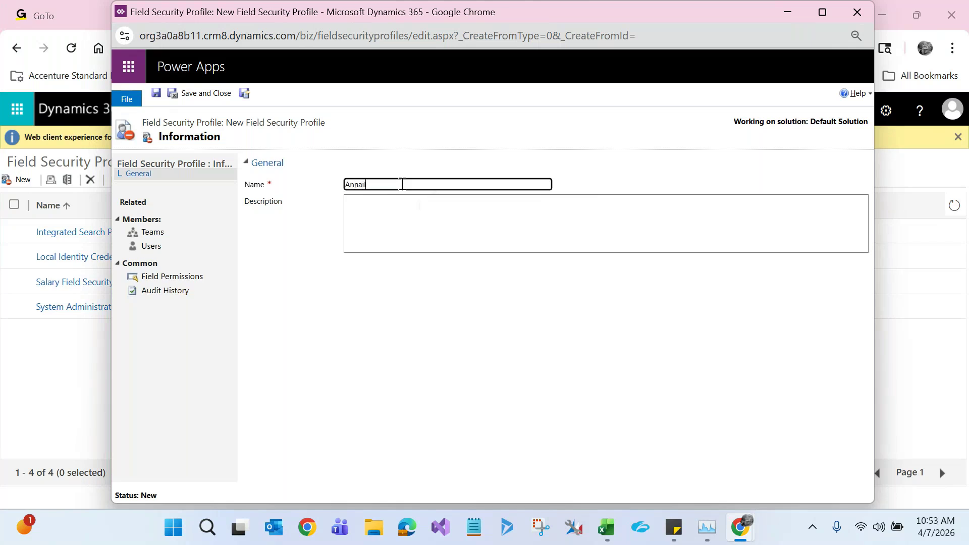
type("u")
key("BackSpace")
key("BackSpace")
type("ual")
type(" Revenue")
type(" Field Sec")
type("urity Pr")
type("odu")
type("file")
left_click(343, 296)
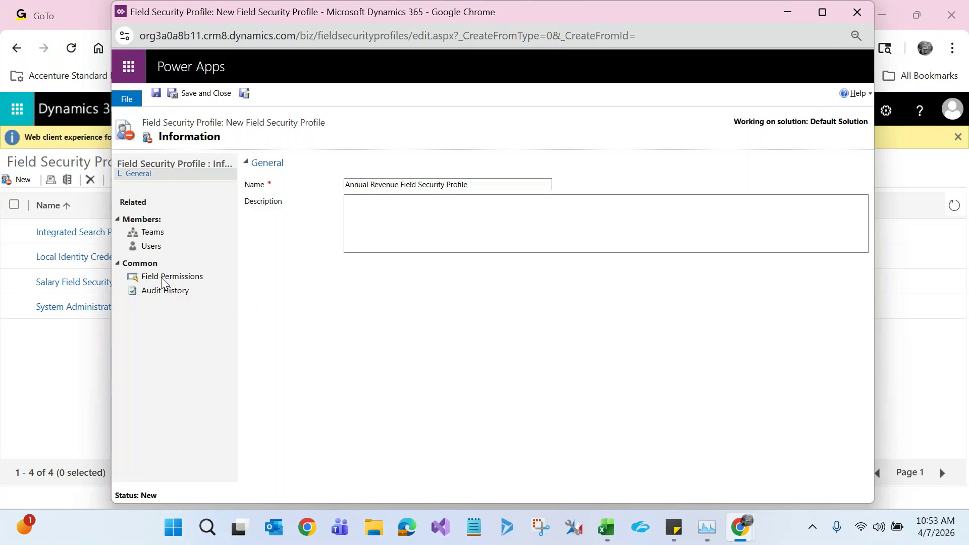
left_click(158, 96)
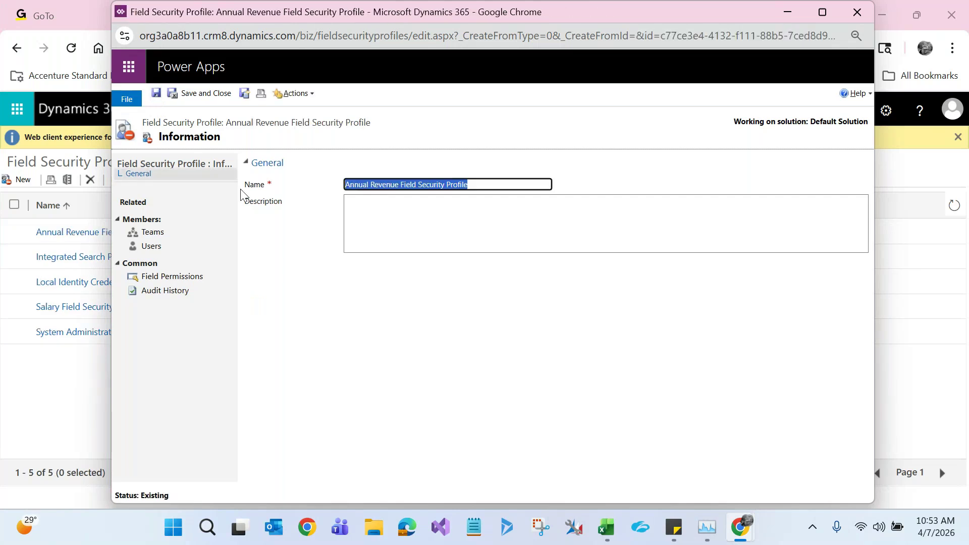
In the profile's field permissions, set Allow Read and Allow Create to Yes for the Account's Annual Revenue field
left_click(173, 283)
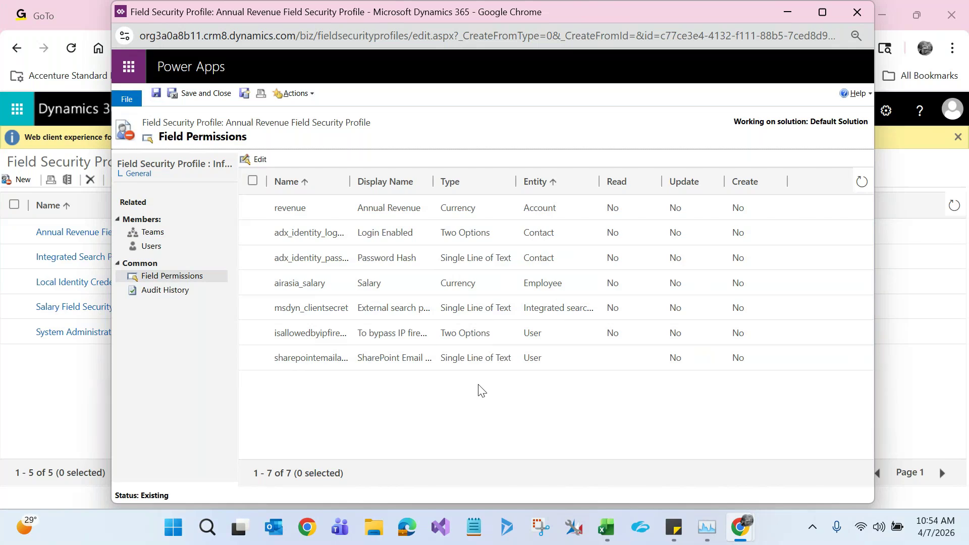
left_click(414, 213)
double_click(570, 208)
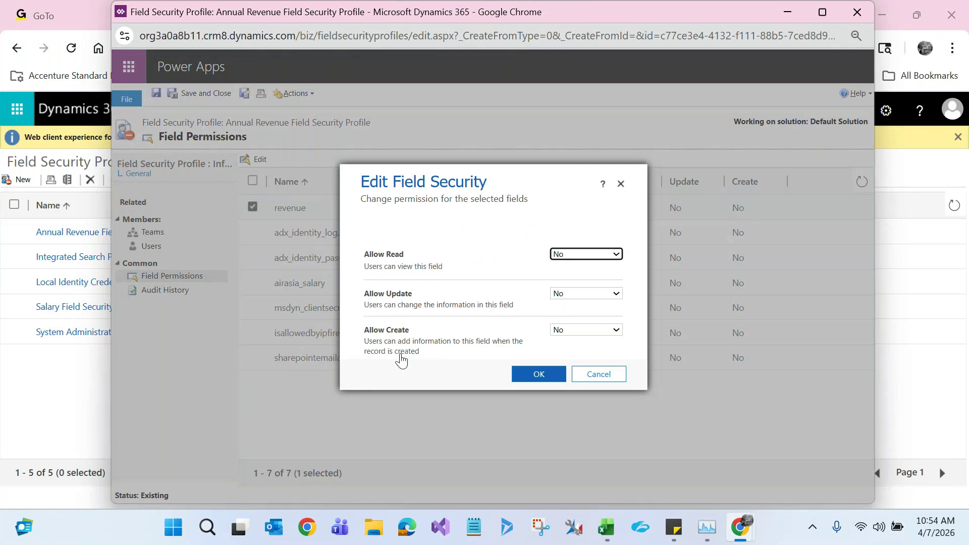
left_click(564, 330)
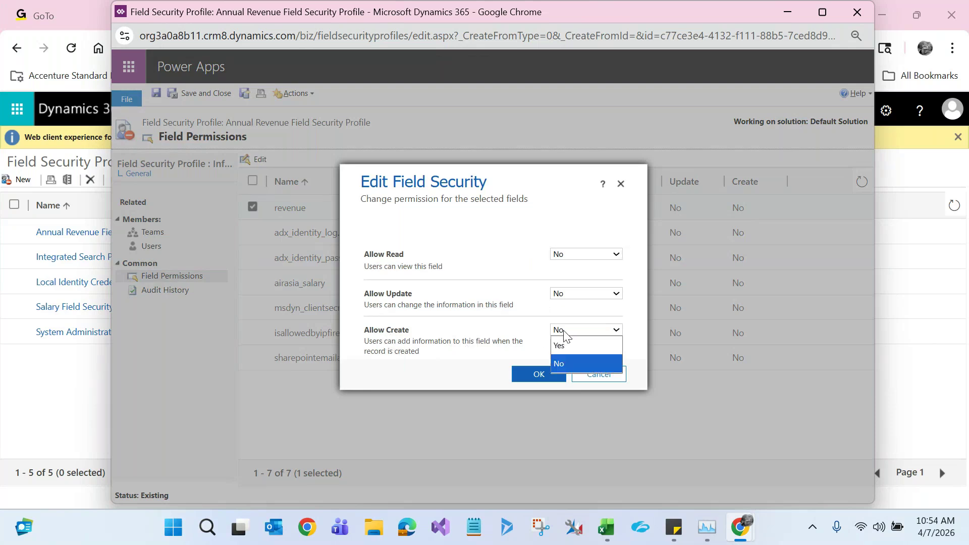
left_click(565, 346)
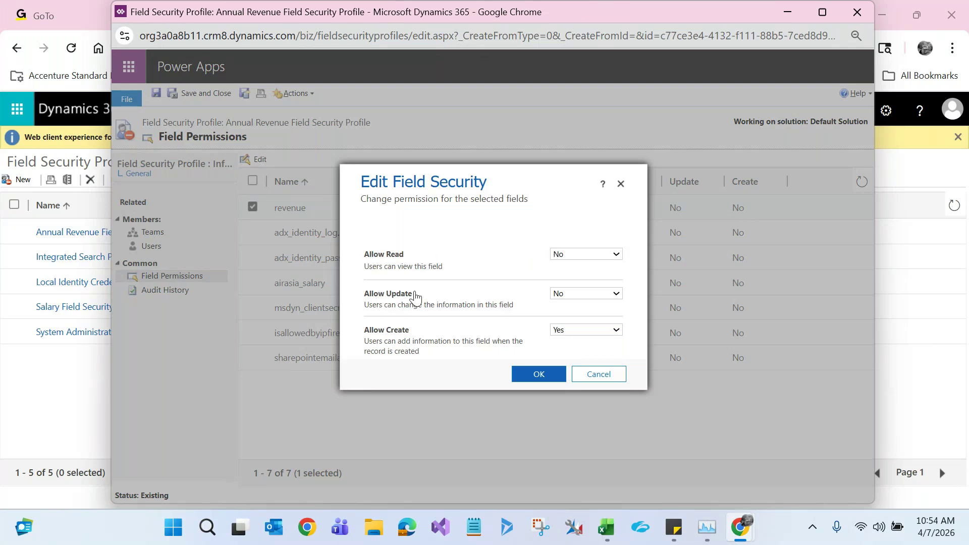
left_click(577, 254)
left_click(568, 268)
left_click(564, 330)
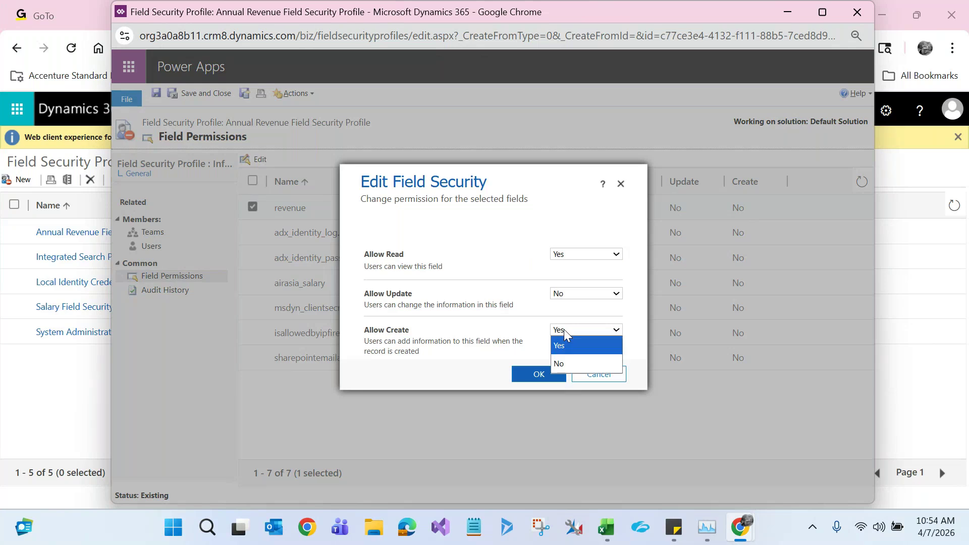
left_click(404, 361)
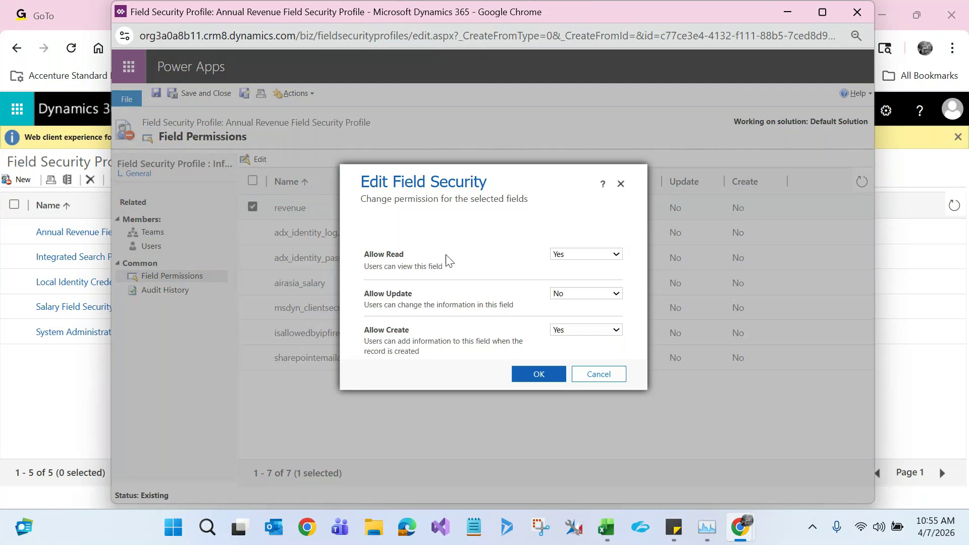
left_click(542, 381)
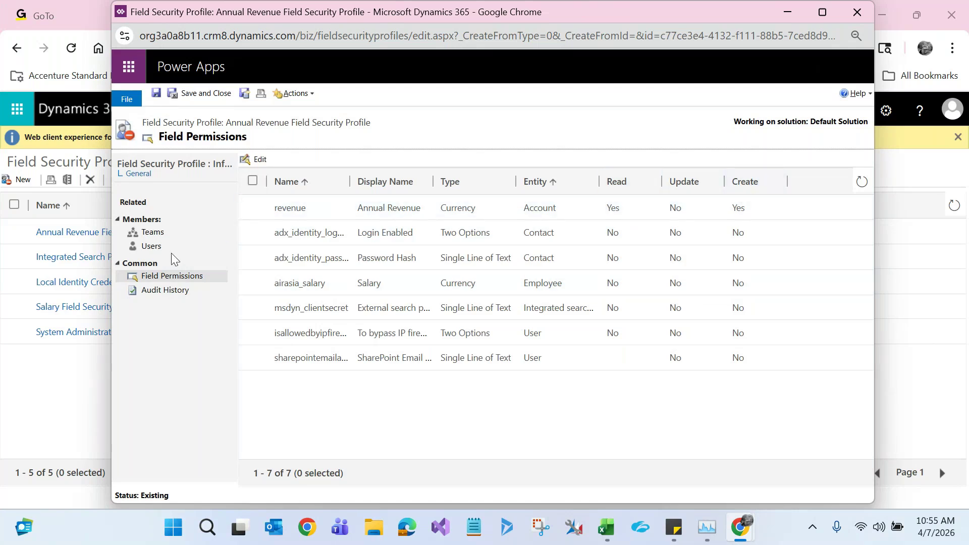
Look up the sales user by first name and add that user as a member of the field security profile
left_click(155, 246)
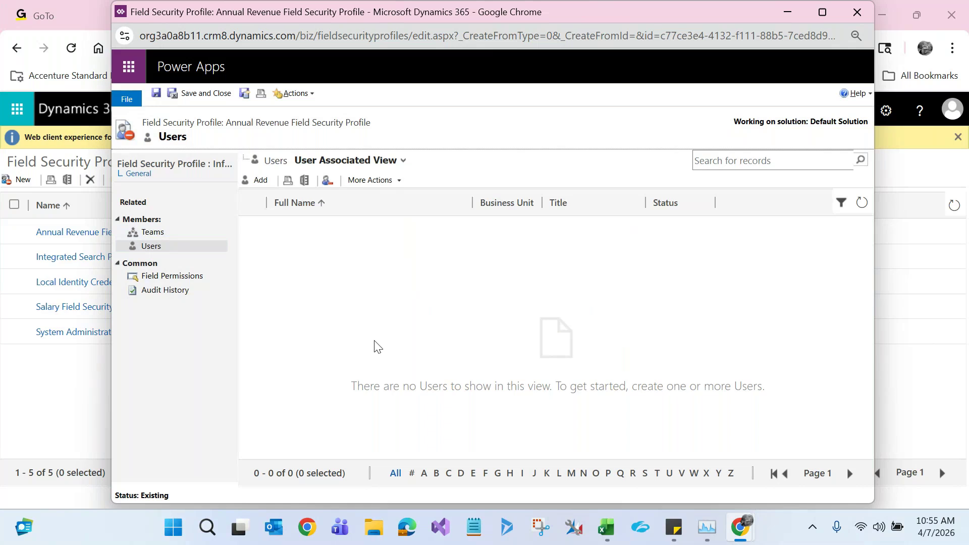
left_click(259, 183)
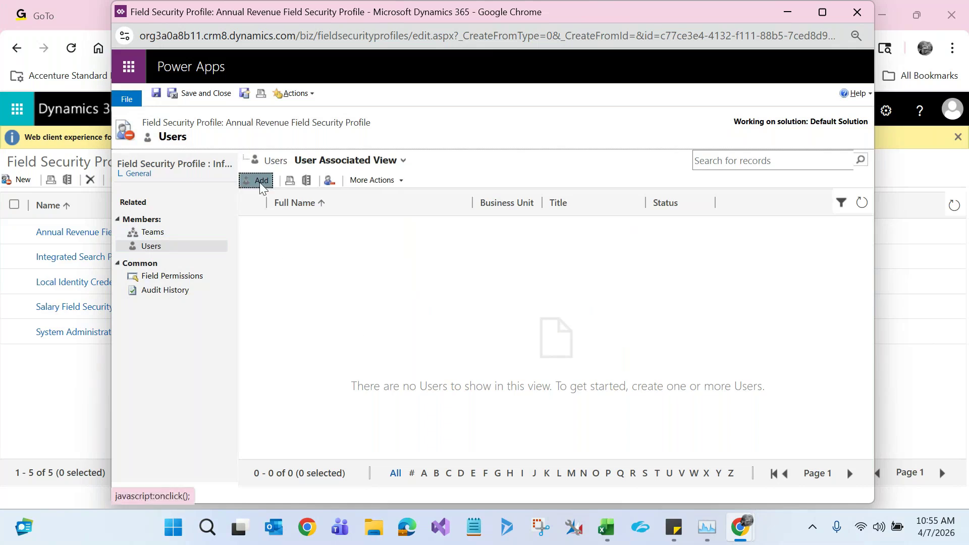
left_click(415, 188)
type("dhar")
key("Return")
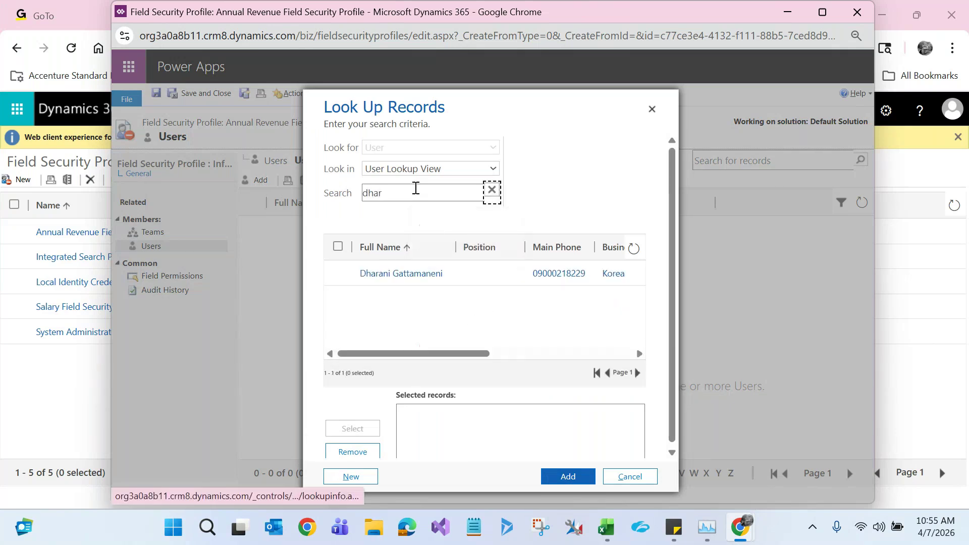
left_click(476, 275)
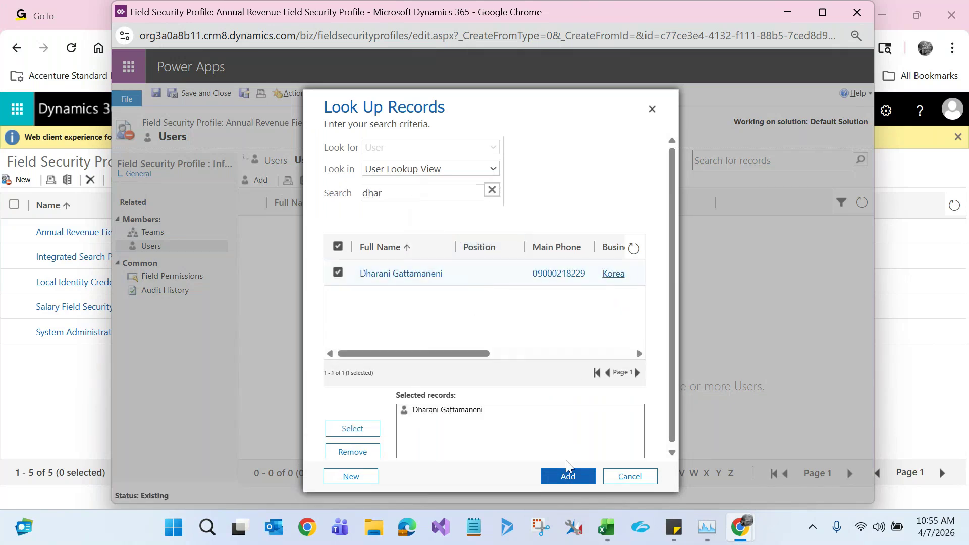
left_click(567, 476)
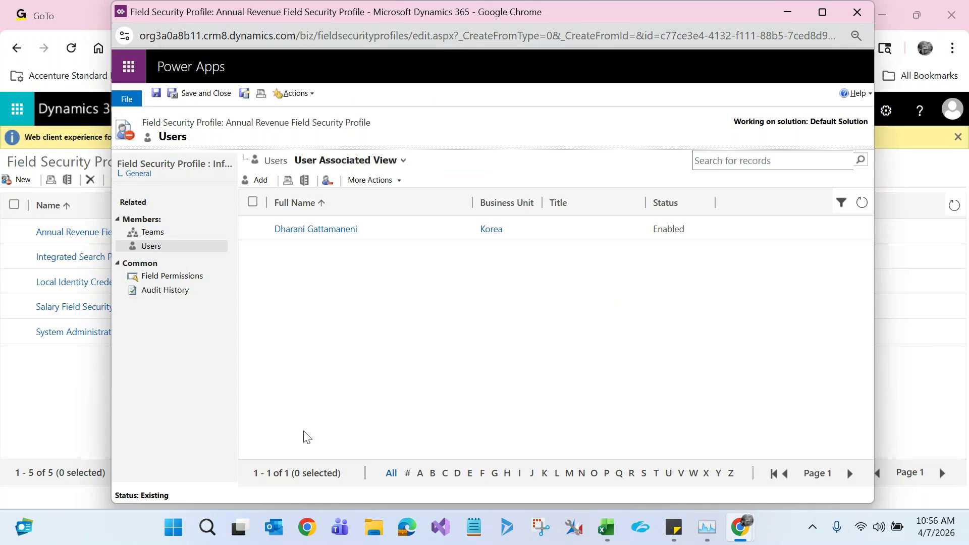
Return to the HCL account record in Sales Trail and examine its Annual Revenue
left_click(21, 405)
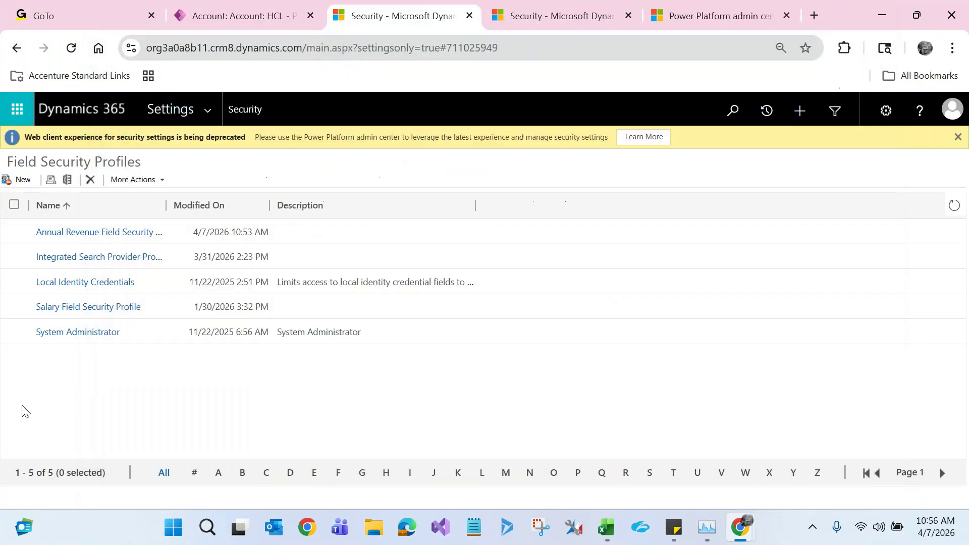
left_click(176, 9)
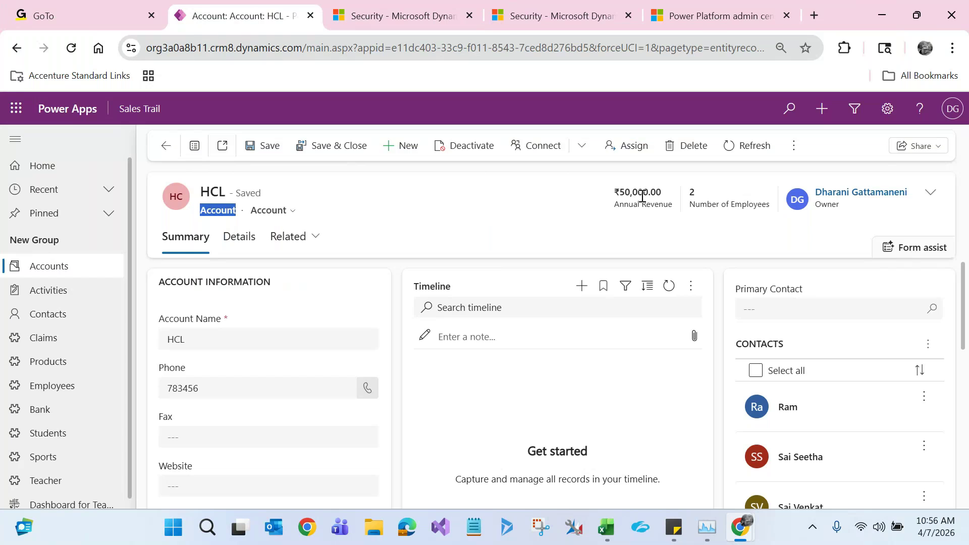
left_click(411, 10)
left_click(535, 15)
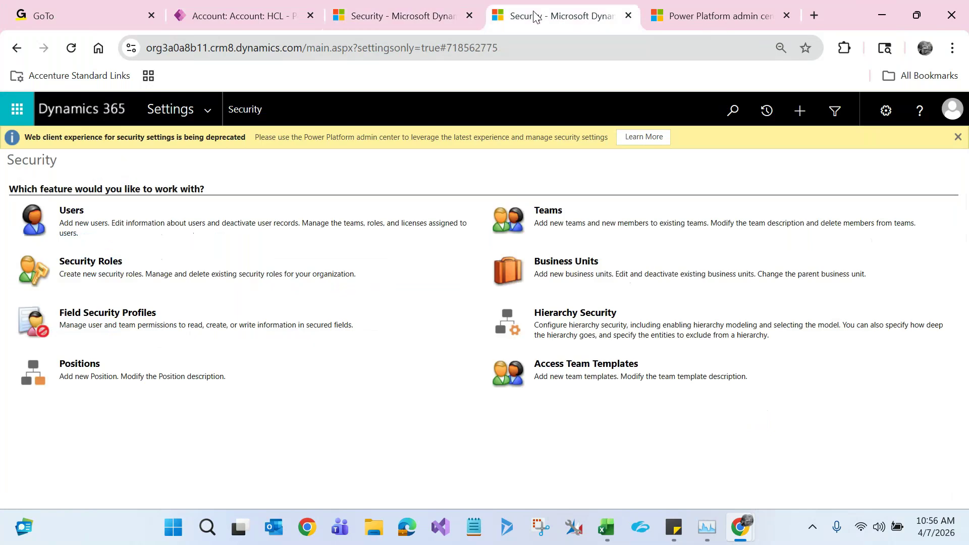
left_click(392, 8)
left_click(209, 11)
key("alt+Tab")
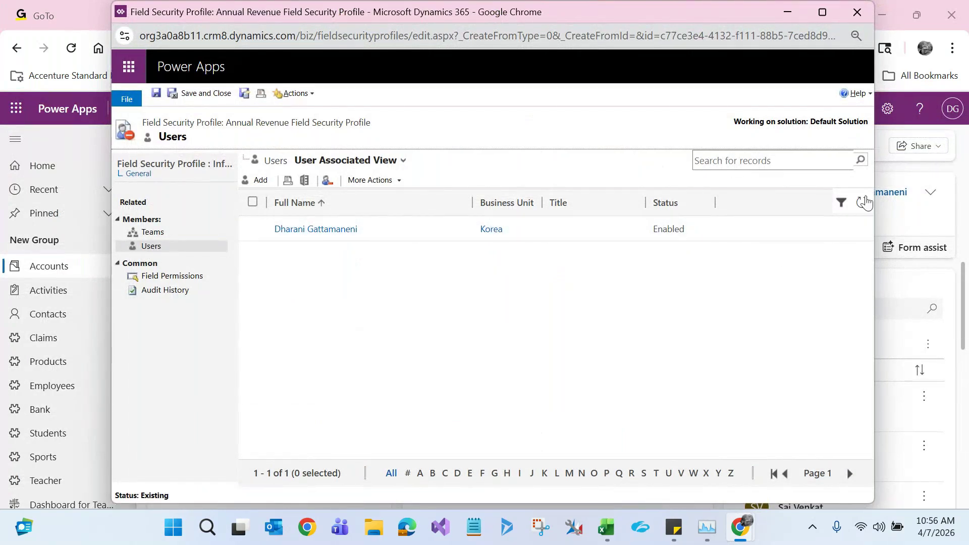
left_click(887, 165)
Expand the HCL account's header fields and replace the Annual Revenue value with XXXXXXXX, leaving the record unsaved
left_click_drag(675, 207, 610, 207)
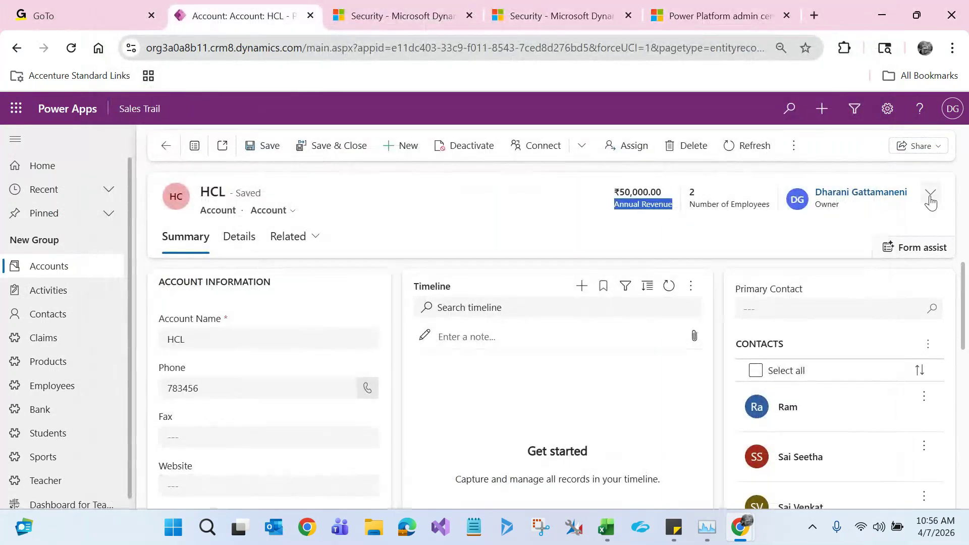
left_click(930, 192)
left_click(864, 222)
key("ctrl+a")
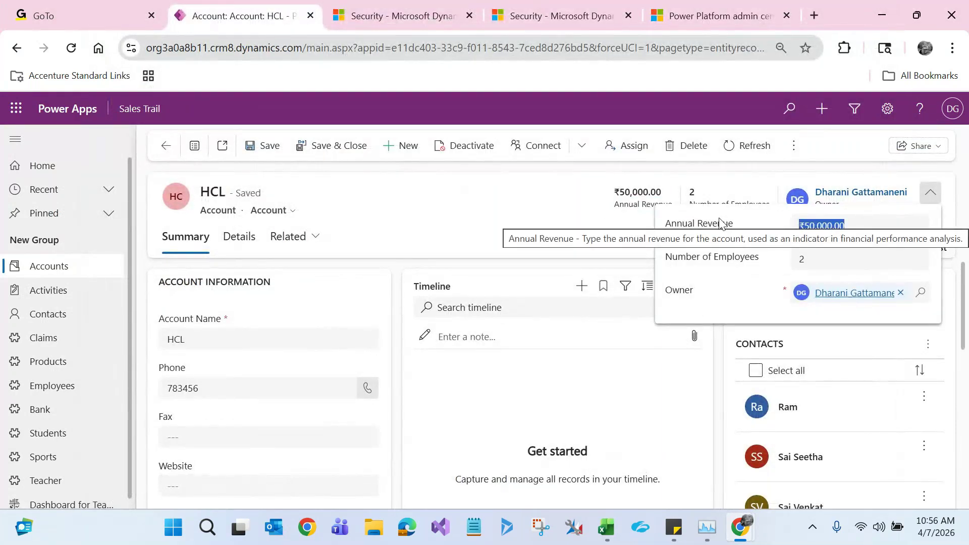
type("XXXXXXXX")
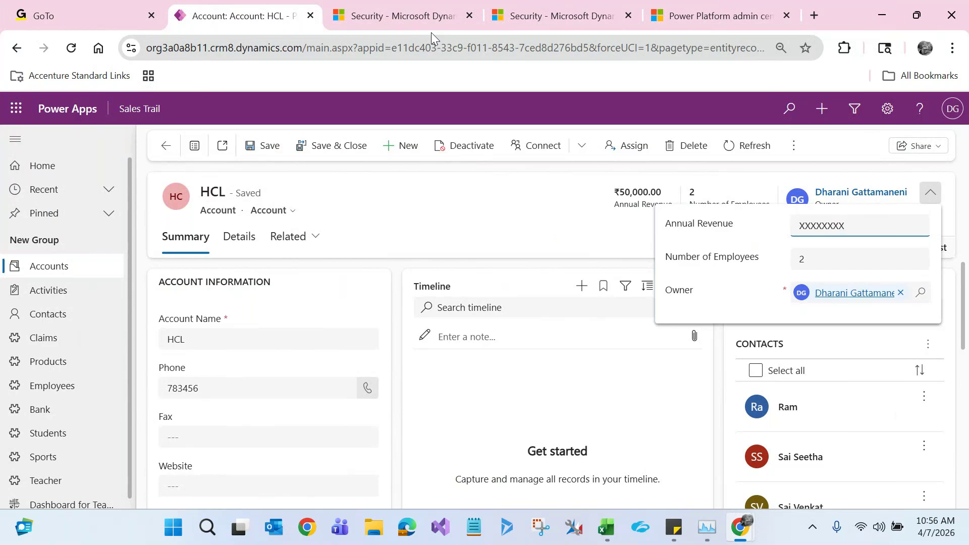
Bring back the Annual Revenue Field Security Profile and review its read, update and create permissions for the Account's revenue field
left_click(419, 23)
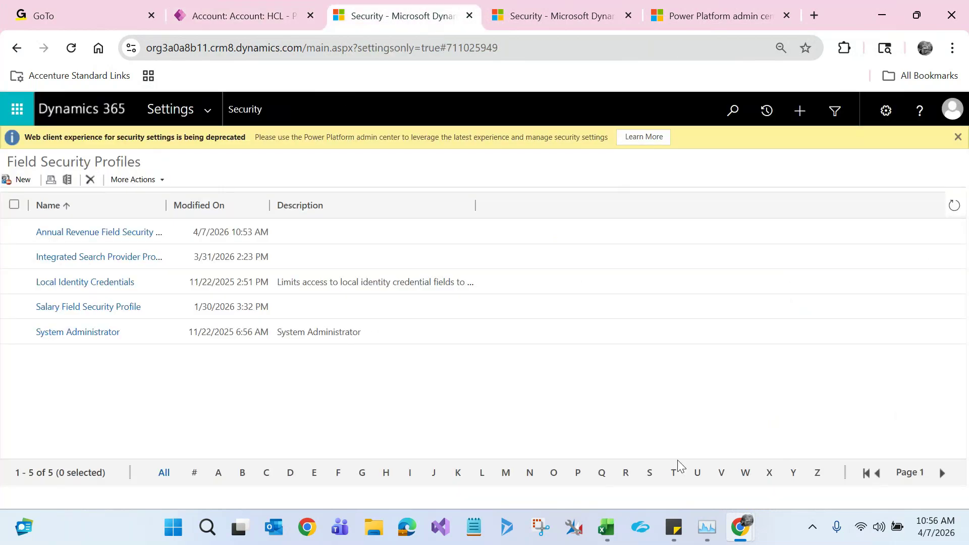
mouse_move(745, 539)
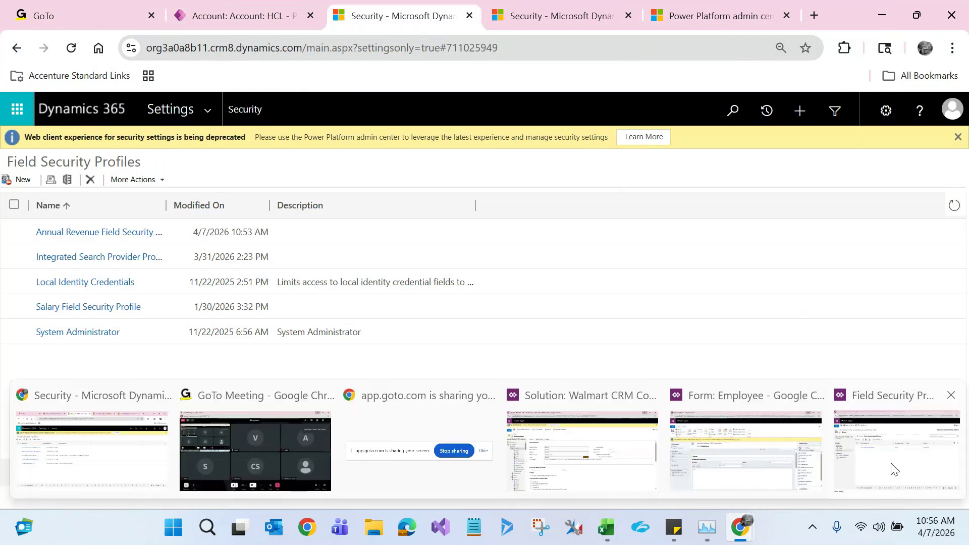
left_click(892, 468)
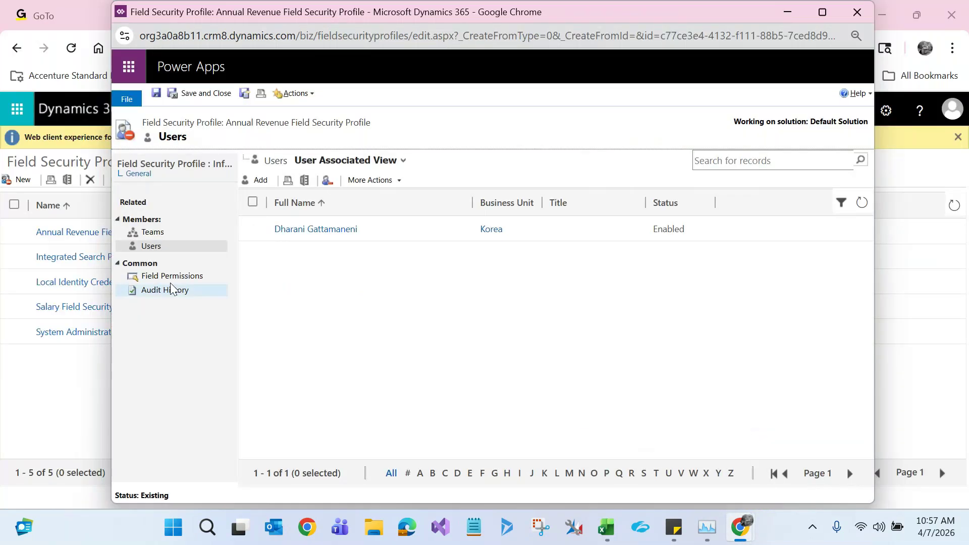
left_click(163, 279)
left_click(353, 216)
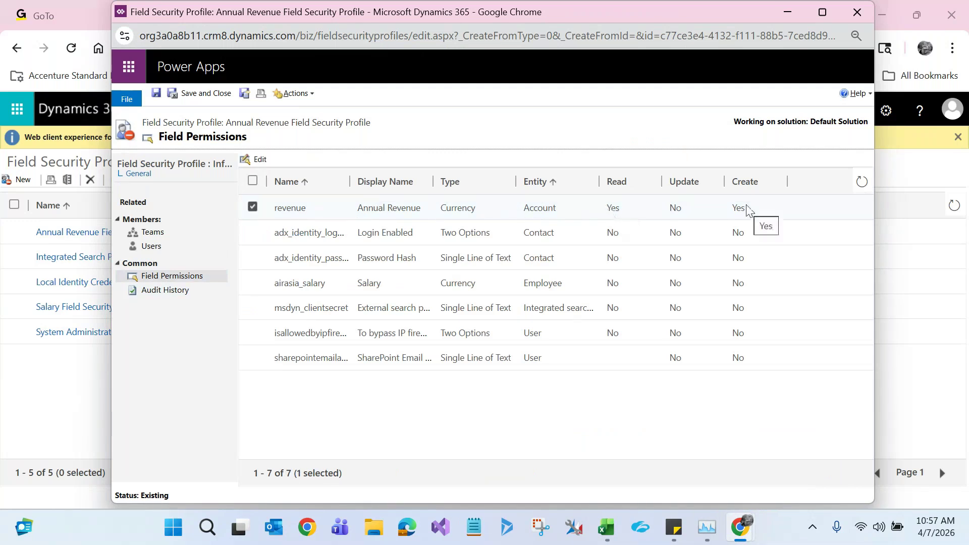
left_click(60, 385)
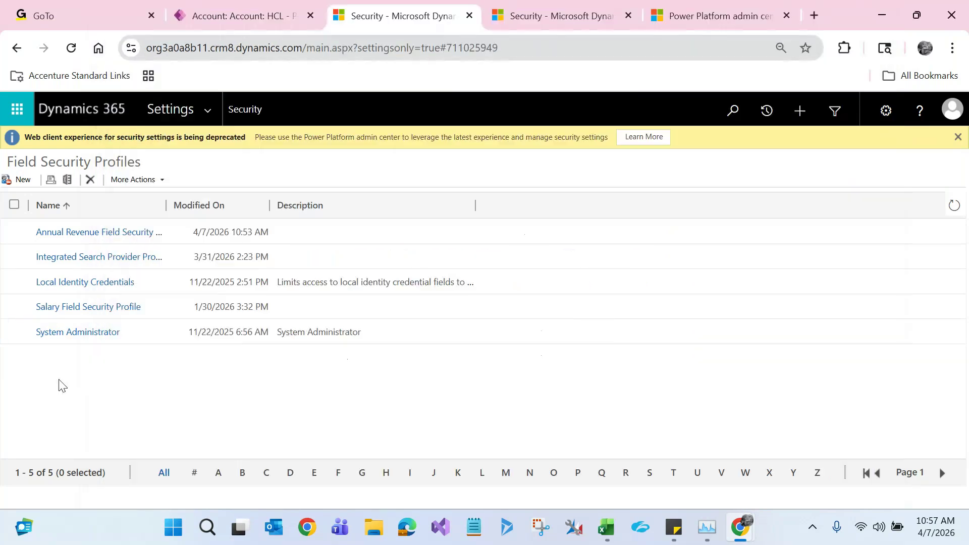
Compare the HCL account's Annual Revenue with the profile's assigned users and field permissions, then minimize the profile window
left_click(265, 7)
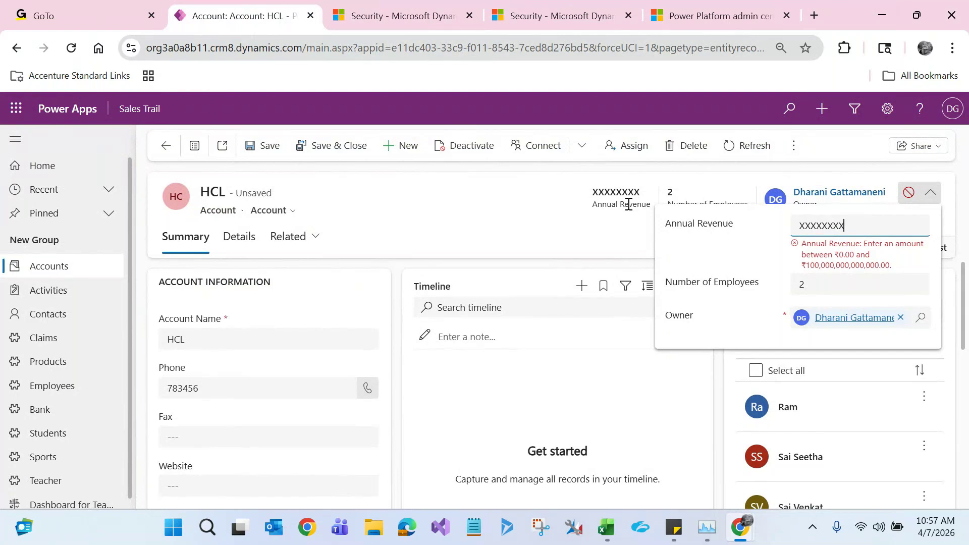
key("alt+Tab")
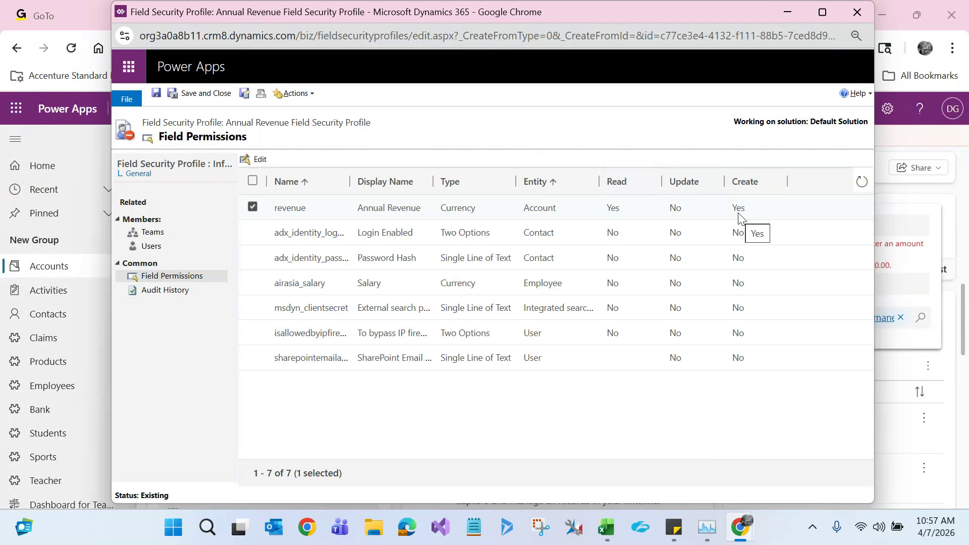
left_click(152, 247)
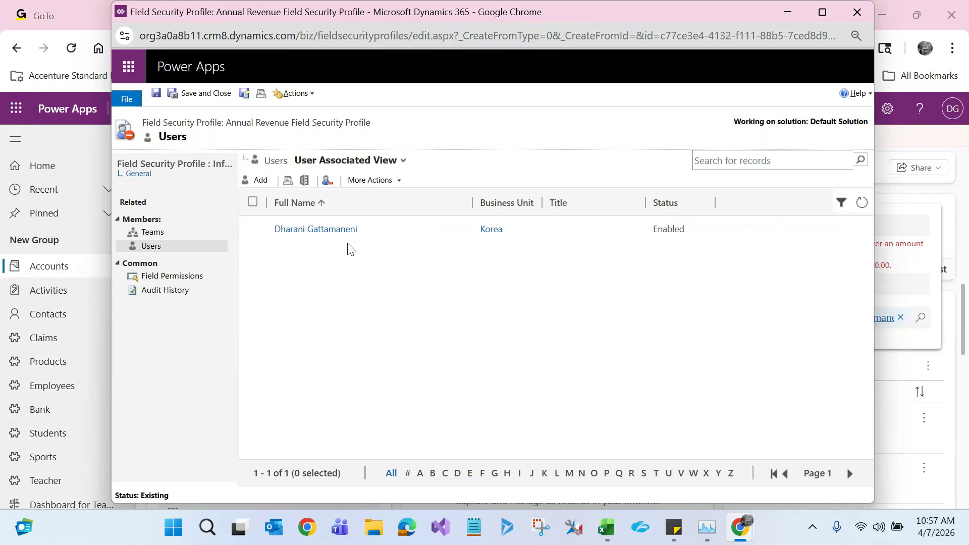
left_click(189, 280)
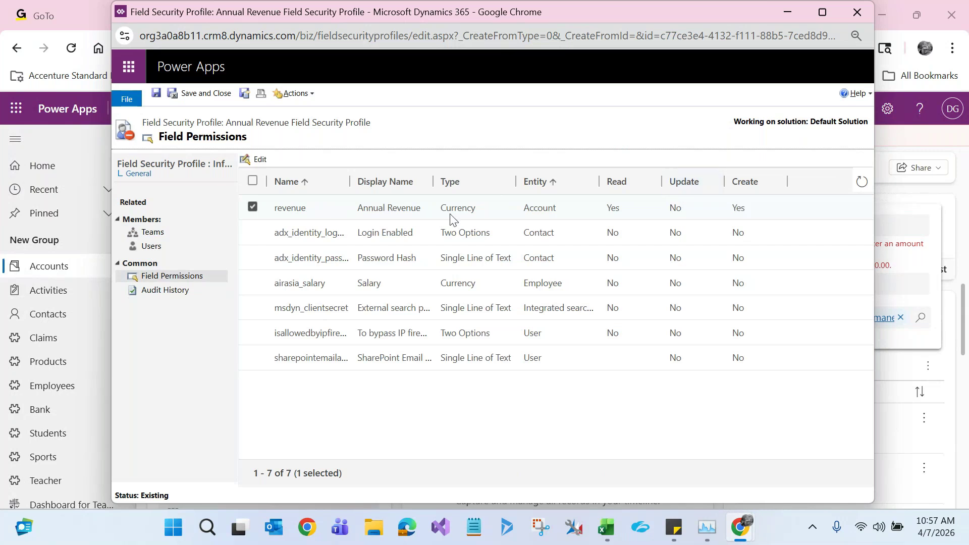
left_click(179, 247)
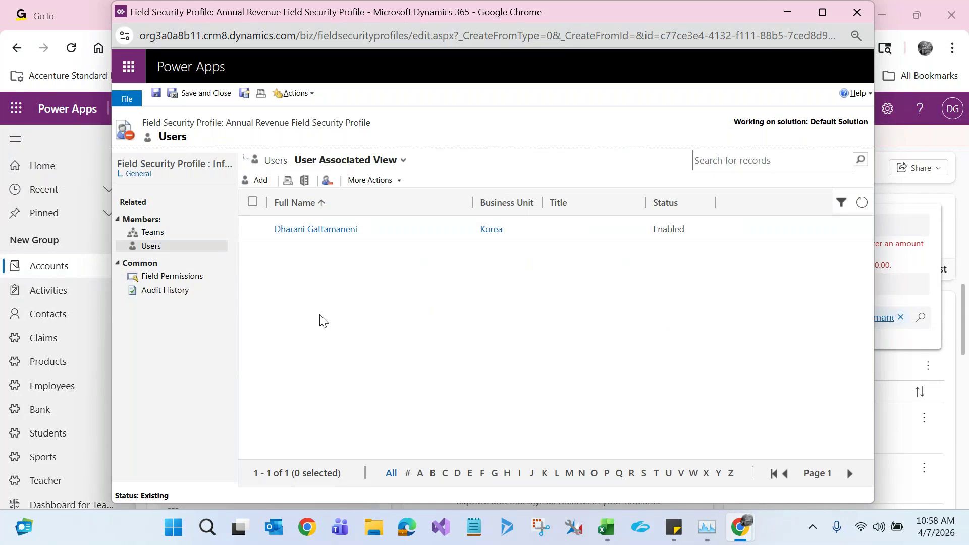
left_click(789, 13)
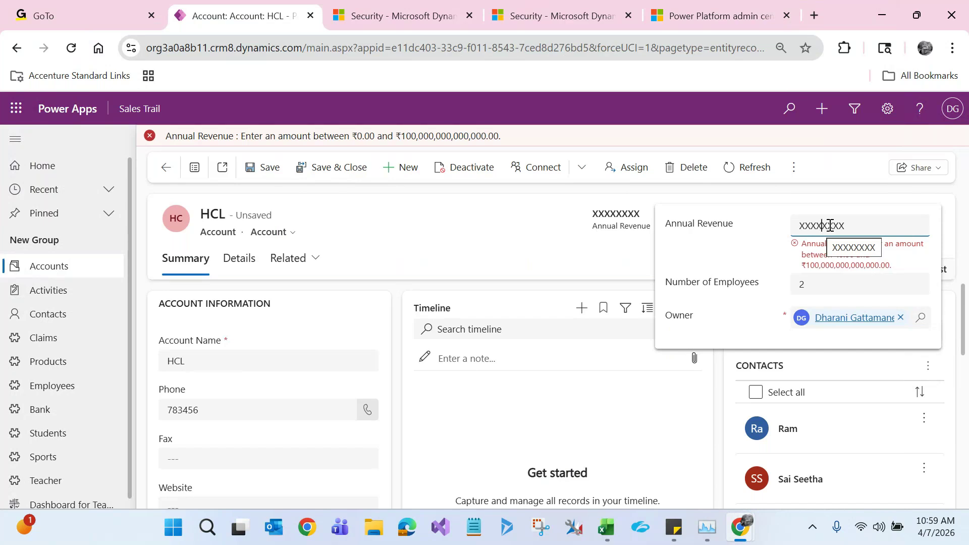
Switch to the Plugin Stages workbook in Excel and make the "Field Security Profile" heading in R7 bold
mouse_move(607, 527)
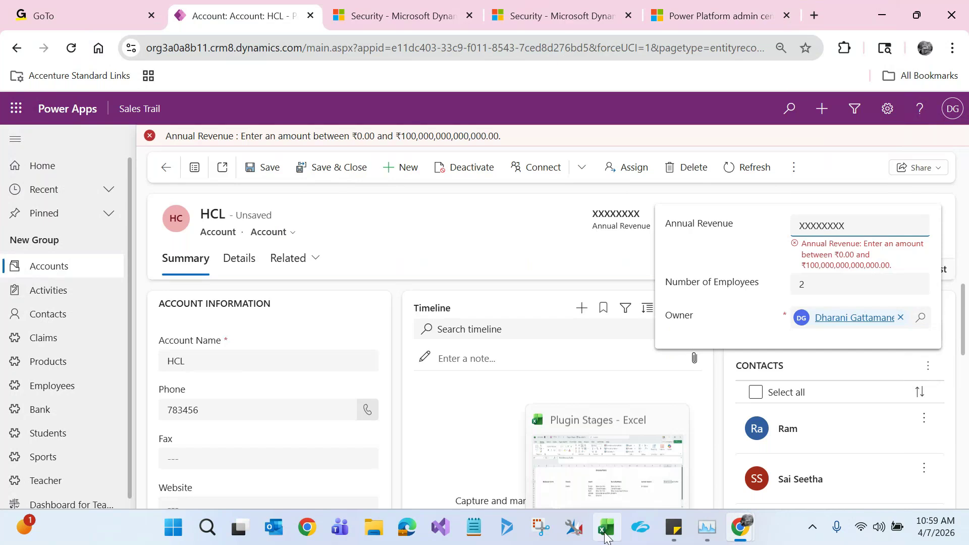
left_click(613, 455)
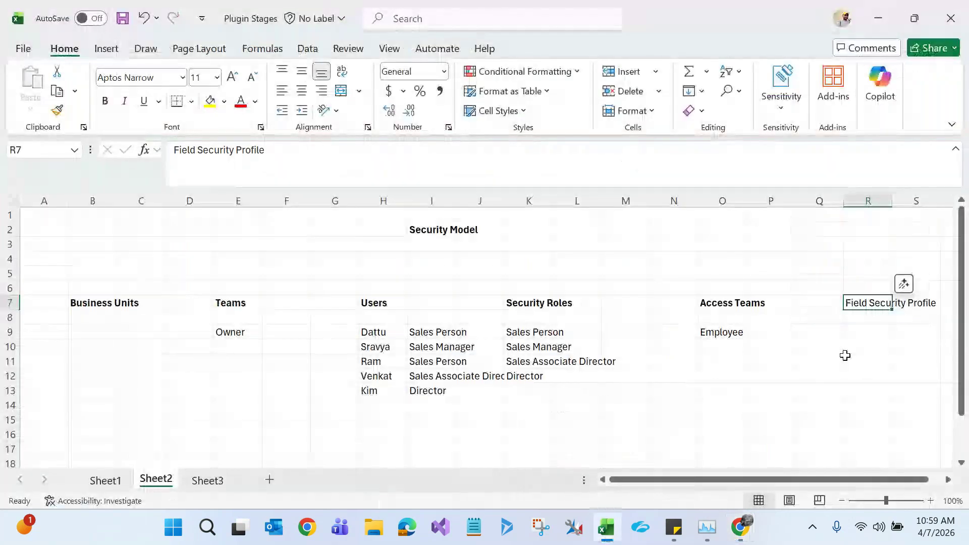
key("ctrl+b")
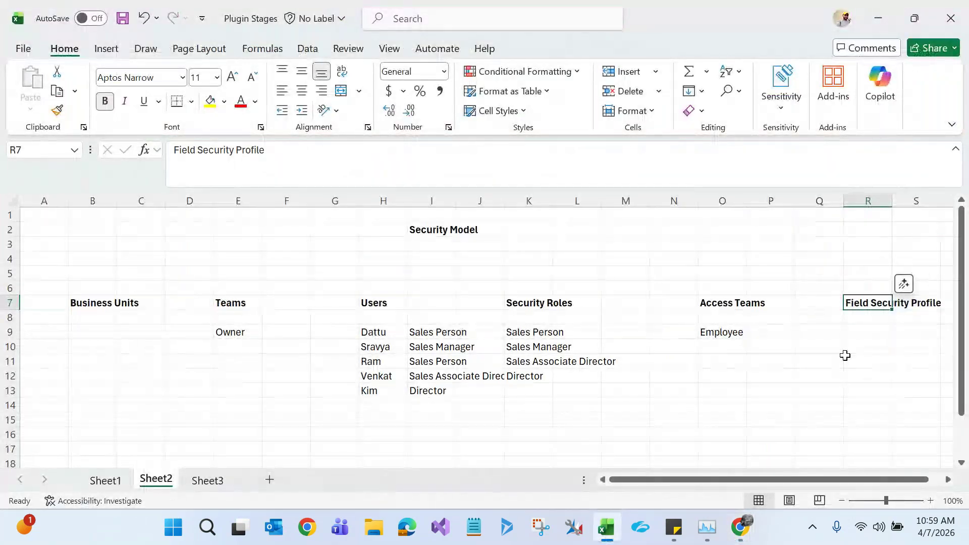
Review the Security Model overview on Sheet2, then switch to the GoTo Meeting window
left_click(437, 231)
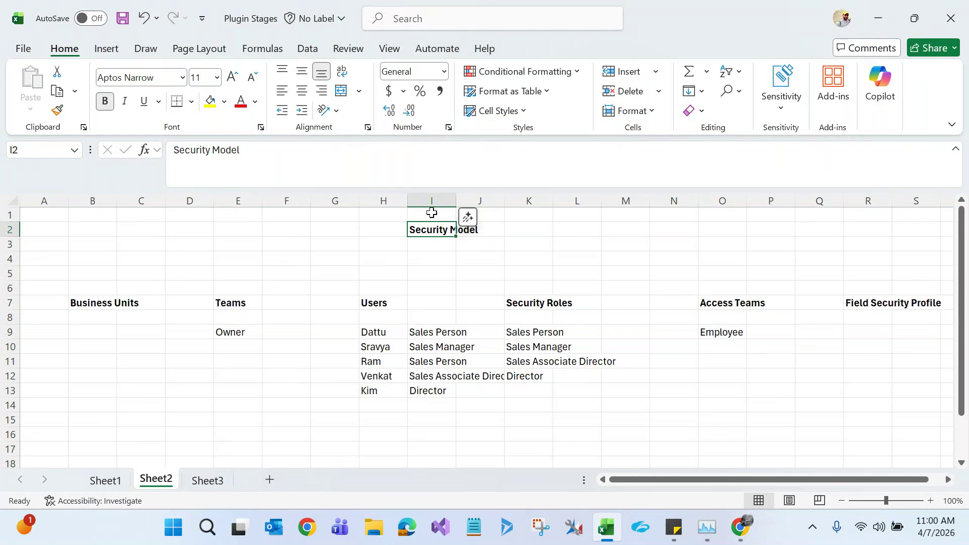
left_click(735, 383)
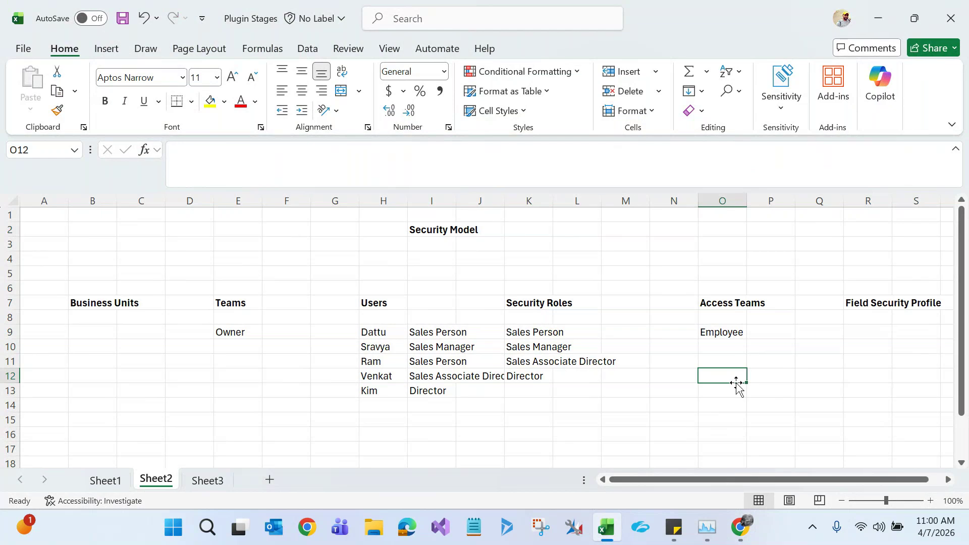
mouse_move(742, 526)
left_click(267, 456)
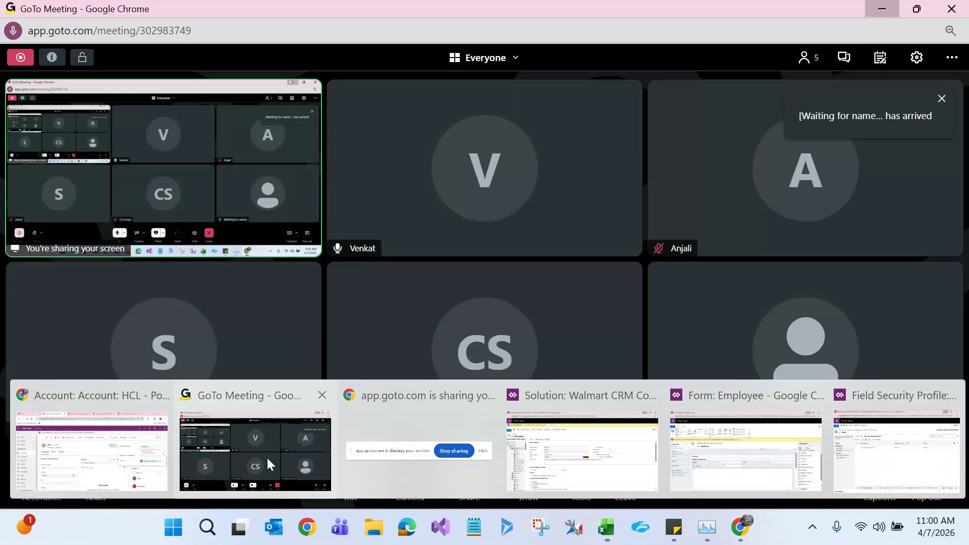